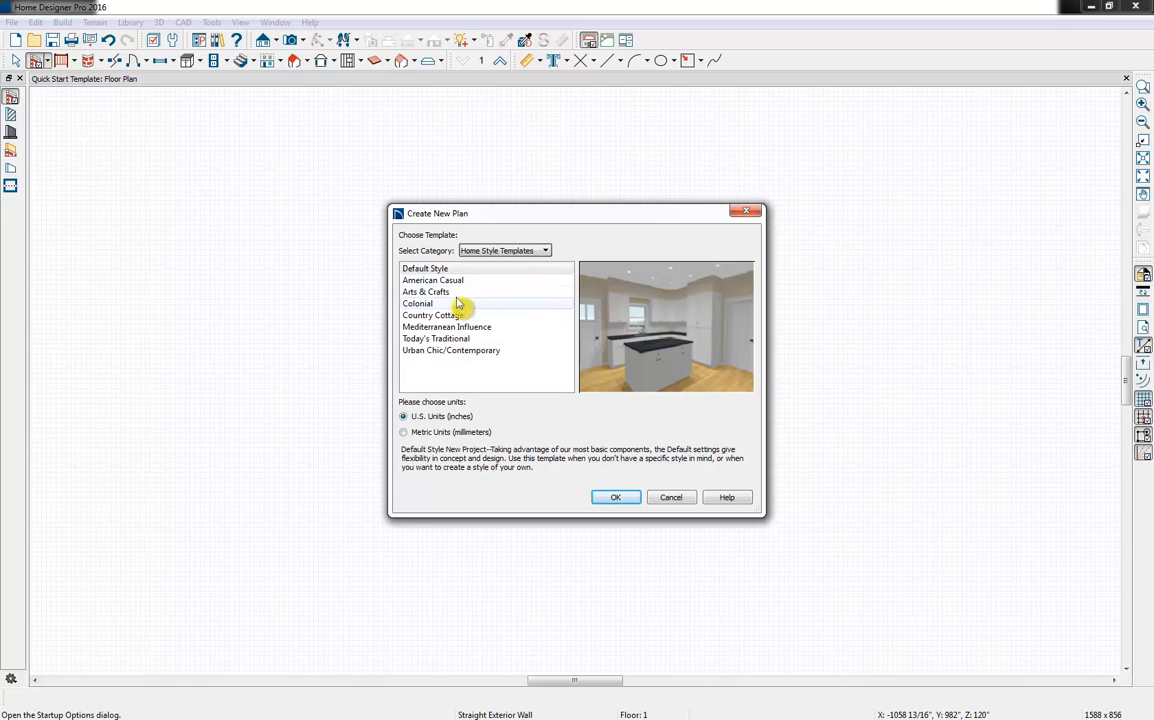
# Preview the Colonial and Today's Traditional home style templates and the Island Kitchen interior template, closing the dialog without creating a plan
pyautogui.click(450, 306)
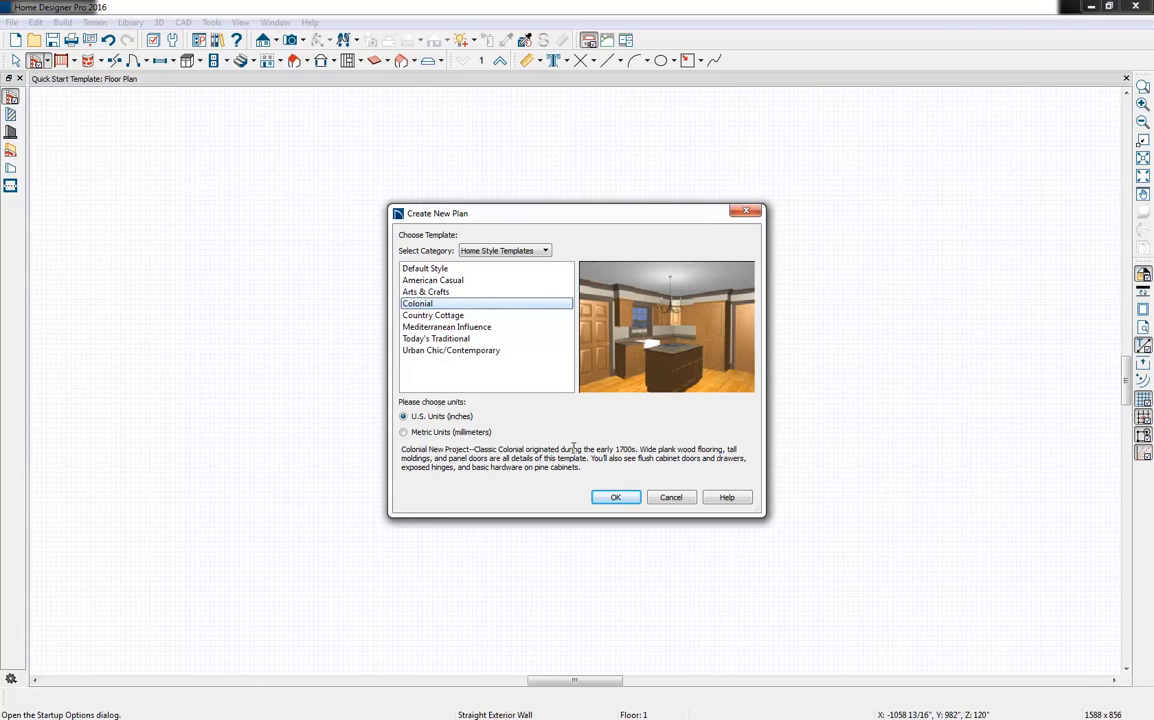
pyautogui.click(455, 340)
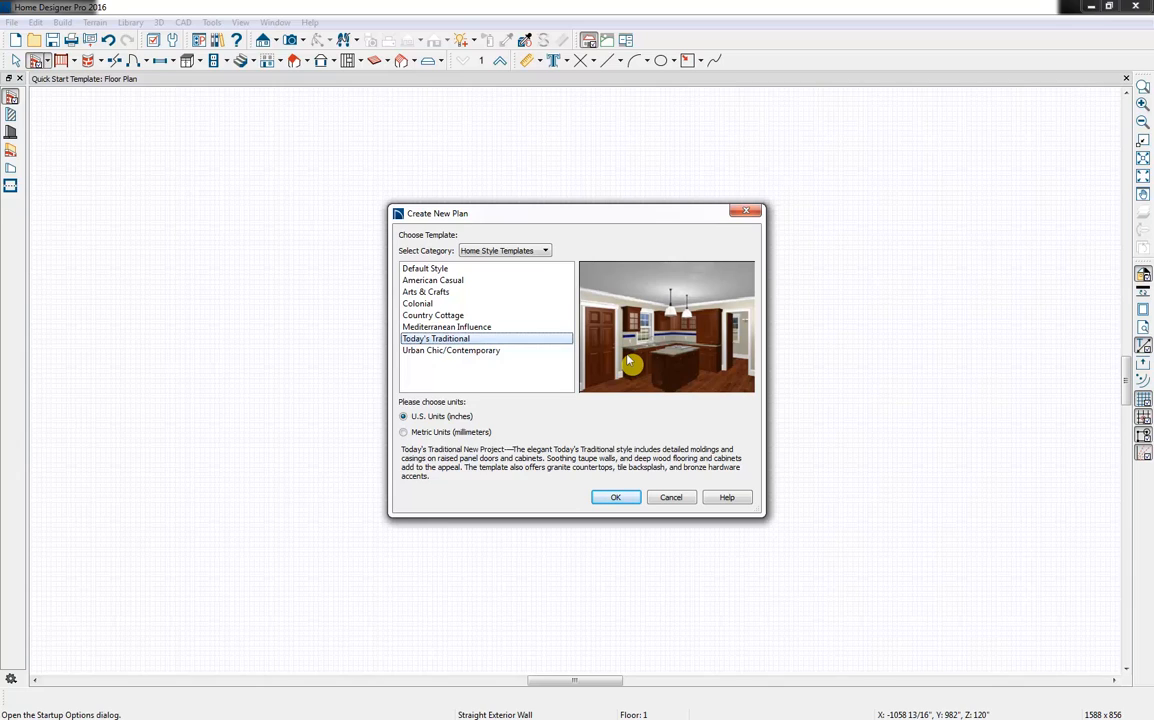
pyautogui.click(510, 252)
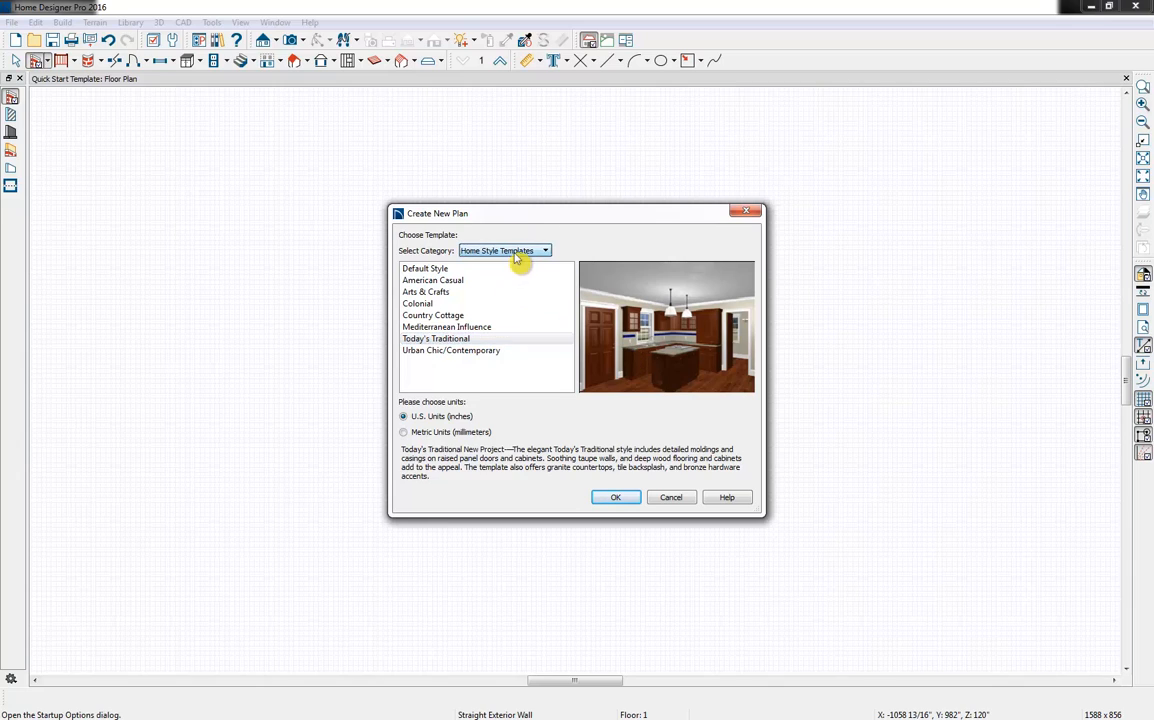
pyautogui.click(518, 256)
pyautogui.click(522, 275)
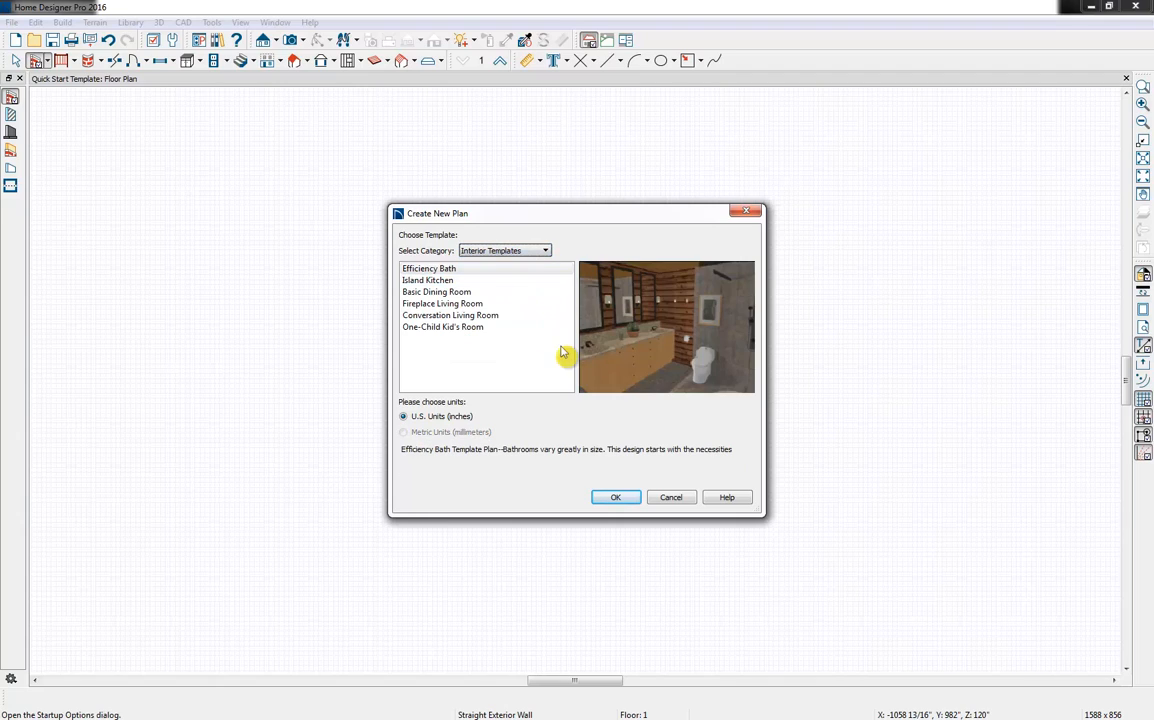
pyautogui.click(450, 281)
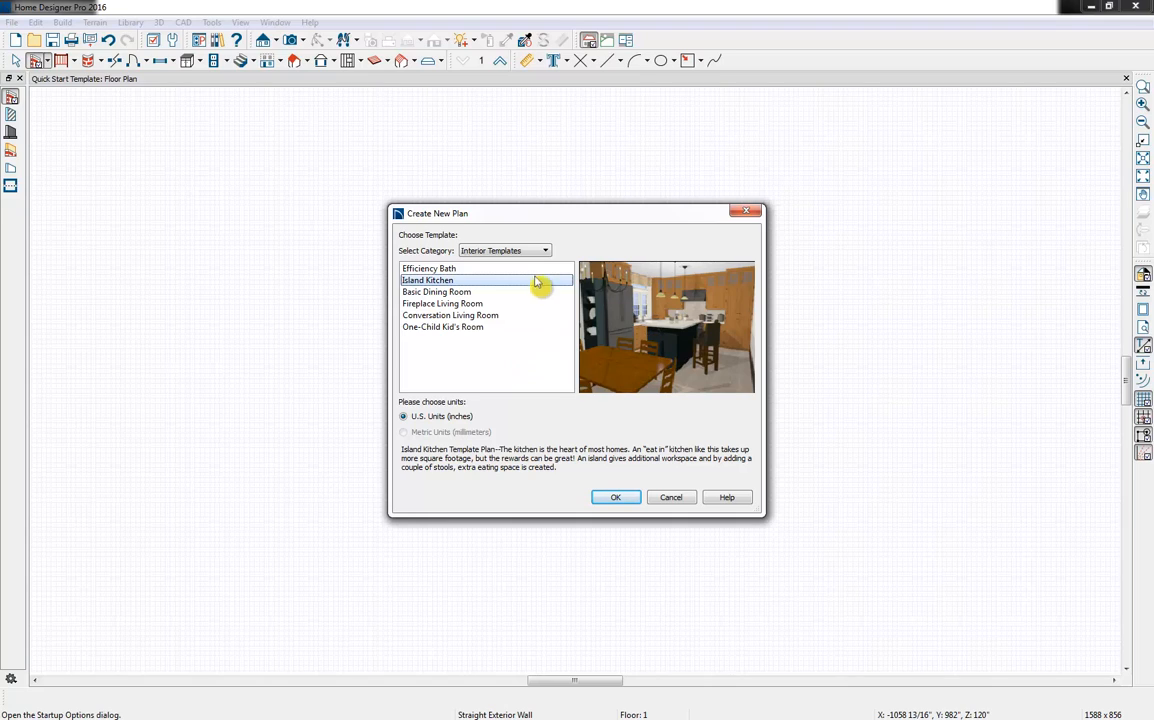
pyautogui.click(513, 251)
pyautogui.click(505, 263)
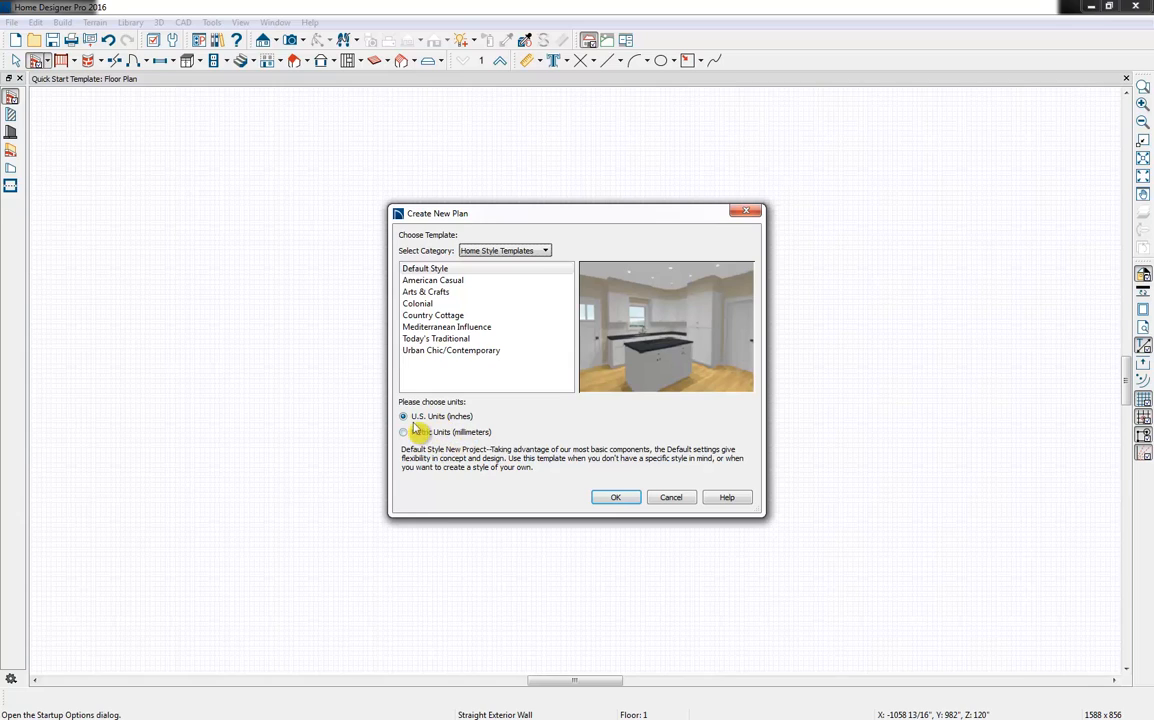
pyautogui.click(671, 497)
pyautogui.click(843, 124)
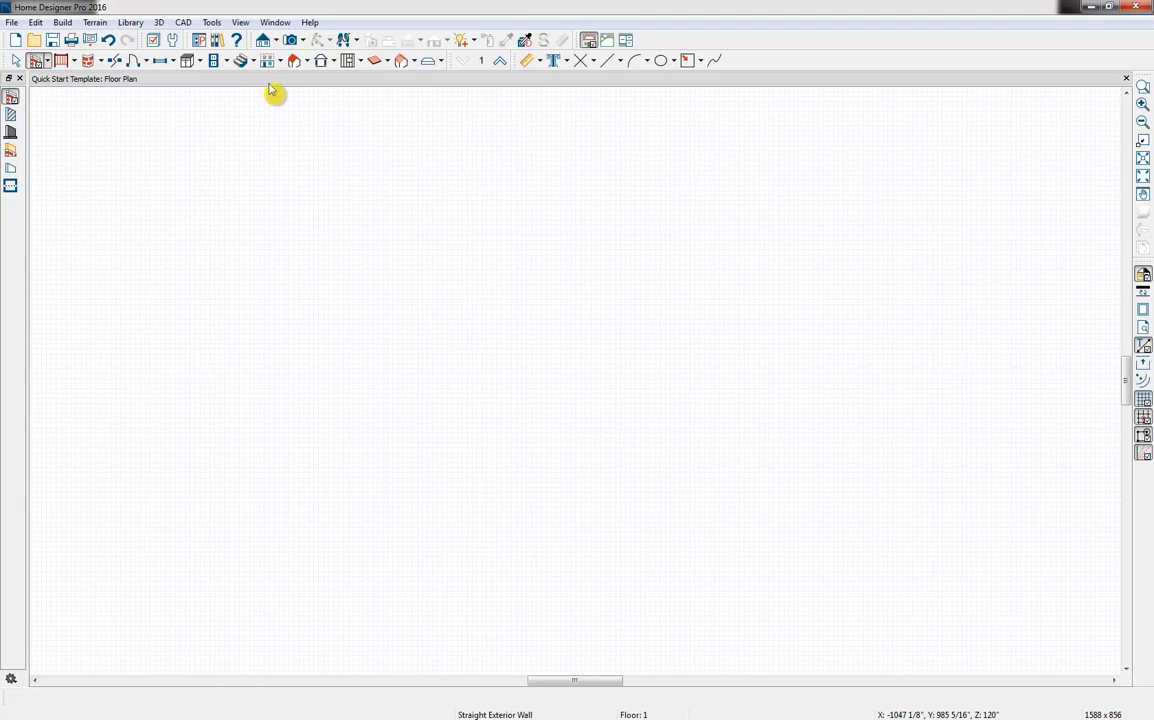
# Draw a vertical straight exterior wall about 42'-5" long on the blank floor plan
pyautogui.click(37, 62)
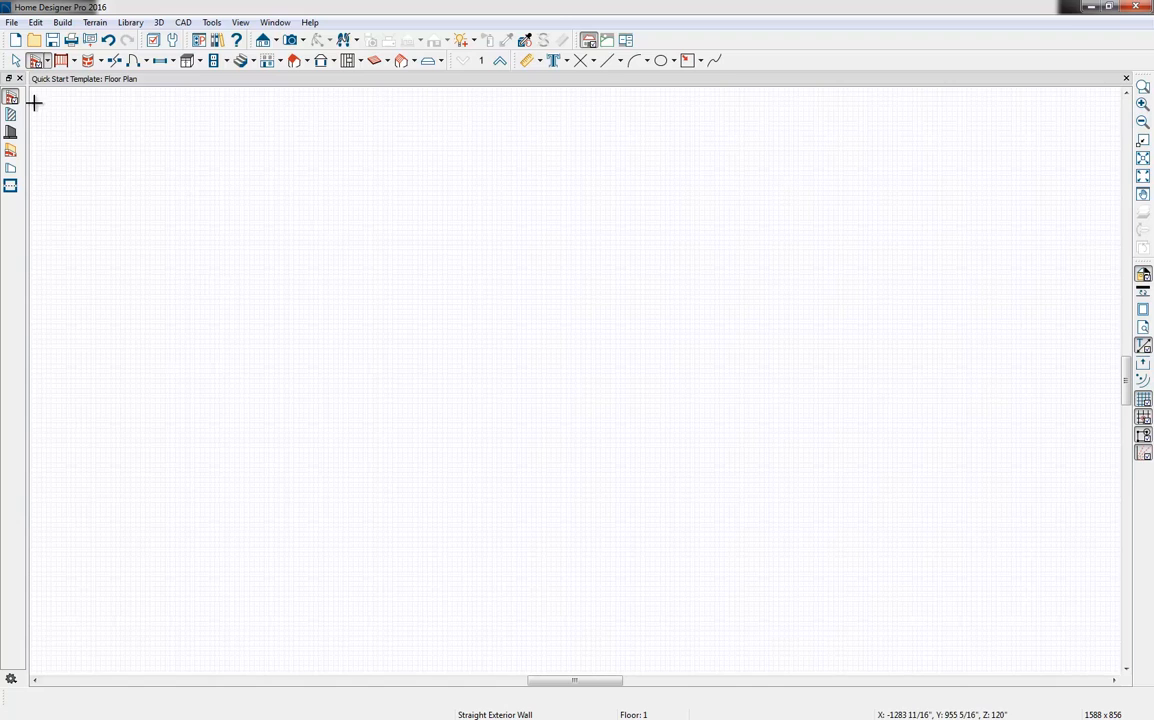
pyautogui.click(47, 61)
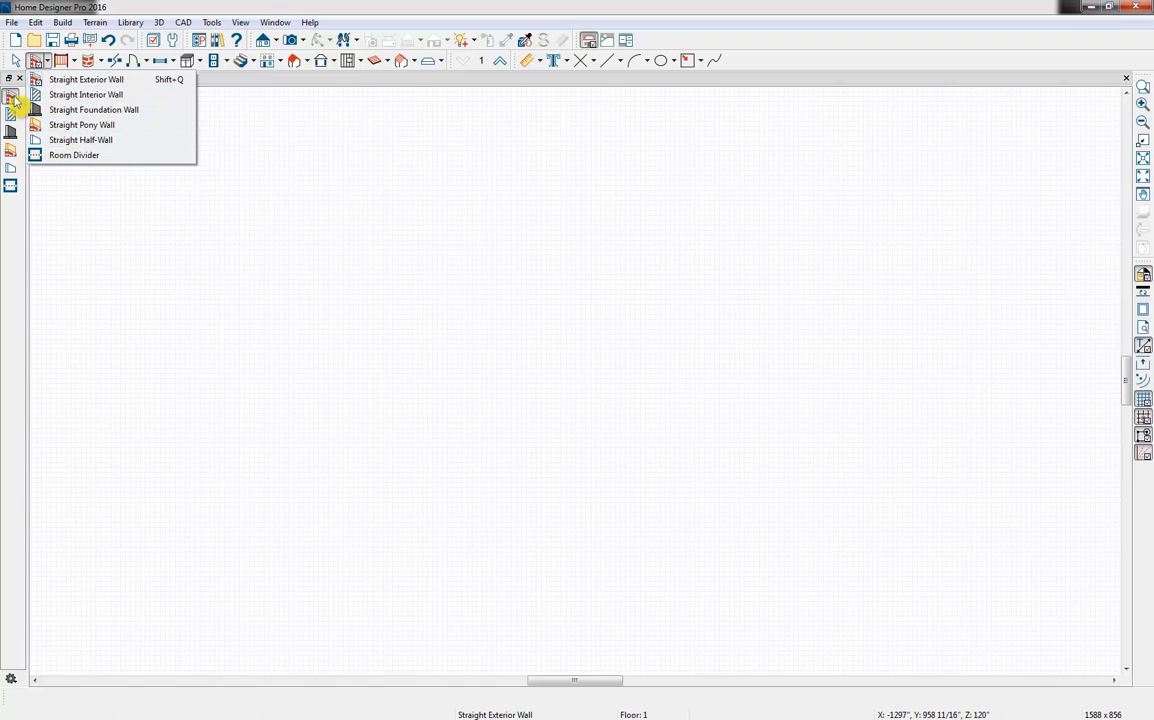
pyautogui.click(12, 98)
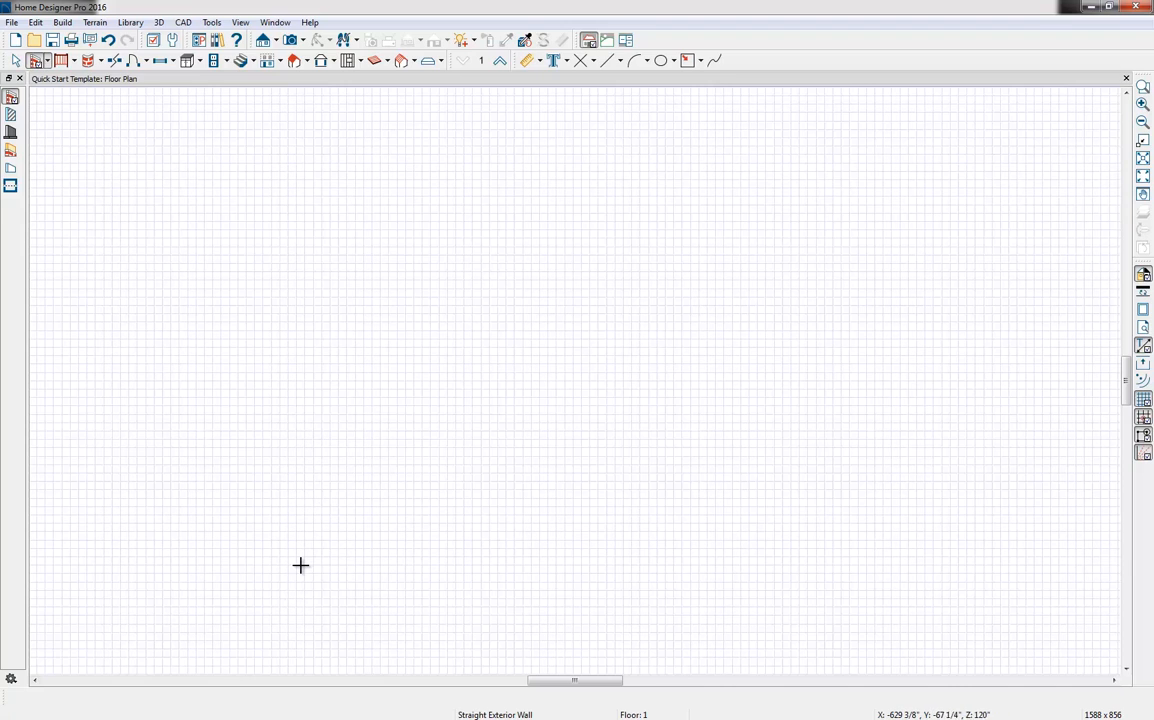
pyautogui.moveTo(301, 565)
pyautogui.mouseDown()
pyautogui.moveTo(321, 267)
pyautogui.moveTo(314, 183)
pyautogui.moveTo(313, 210)
pyautogui.mouseUp()
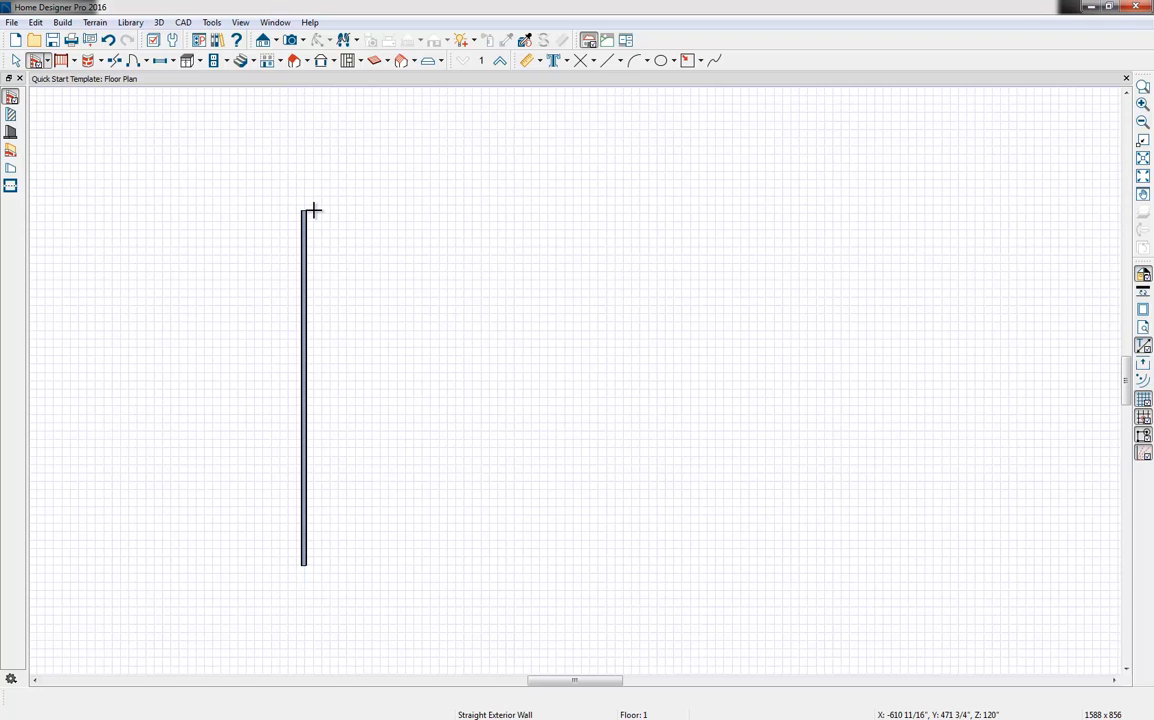
# Select the vertical exterior wall and shorten it from its upper end to about 41'-2"
pyautogui.press('space')
pyautogui.click(304, 288)
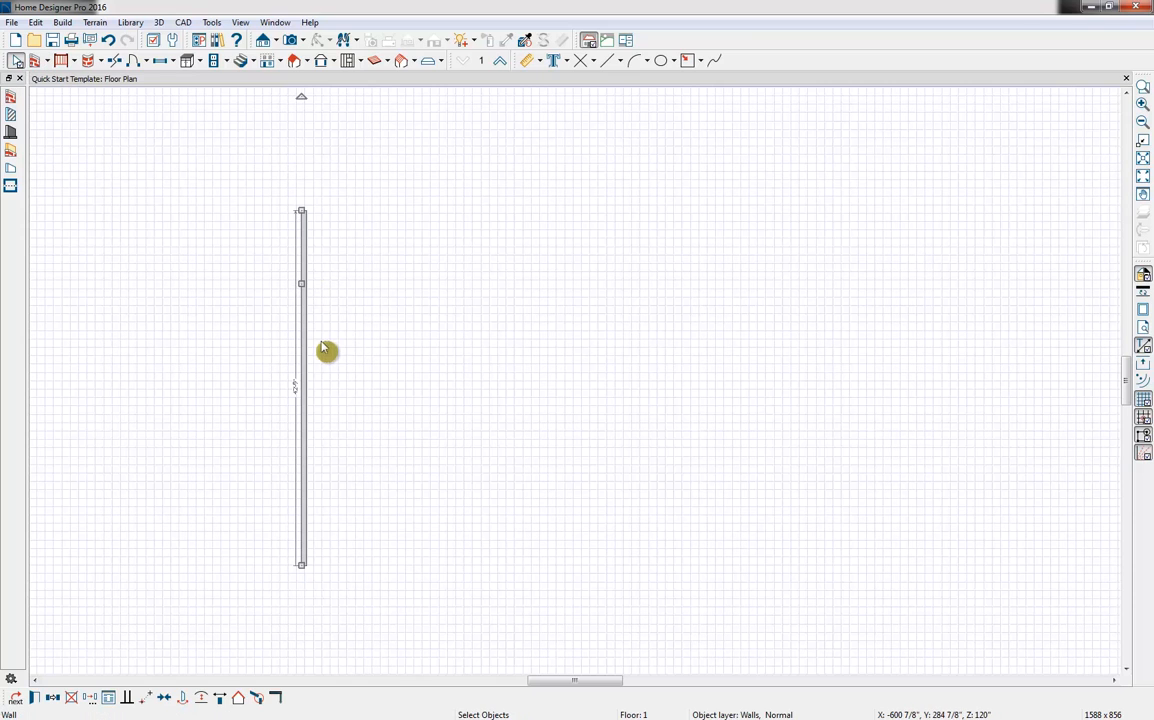
pyautogui.scroll(3, 327, 349)
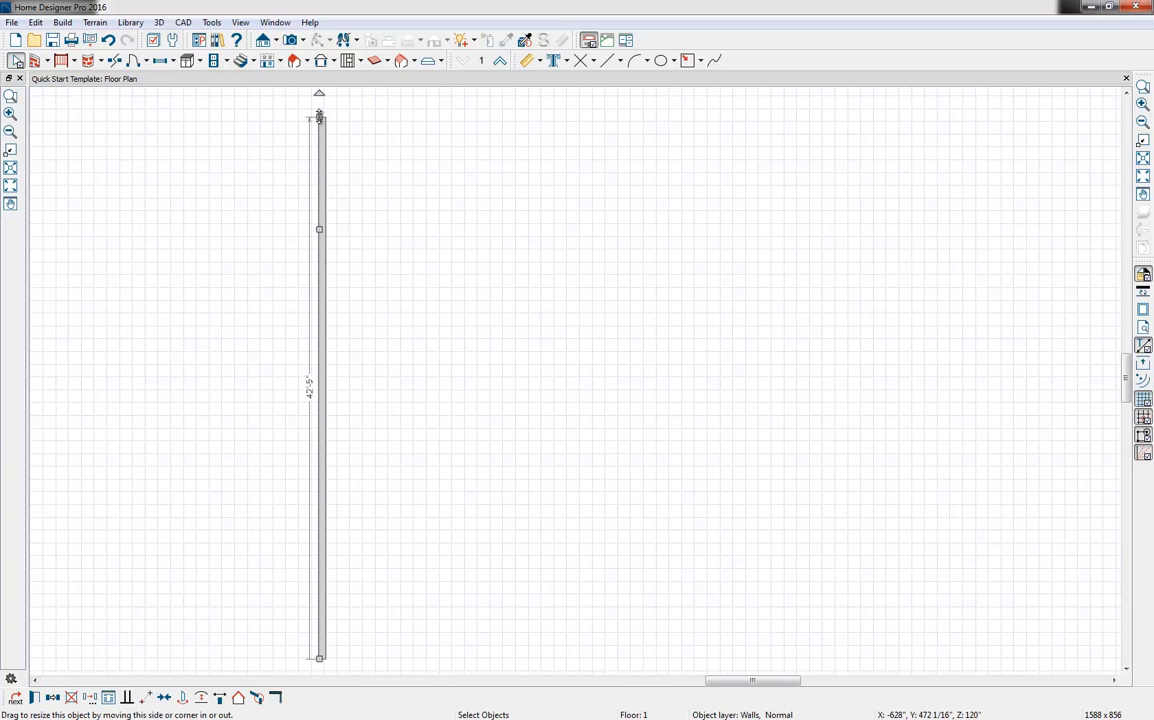
pyautogui.moveTo(319, 117)
pyautogui.mouseDown()
pyautogui.moveTo(319, 208)
pyautogui.moveTo(320, 132)
pyautogui.mouseUp()
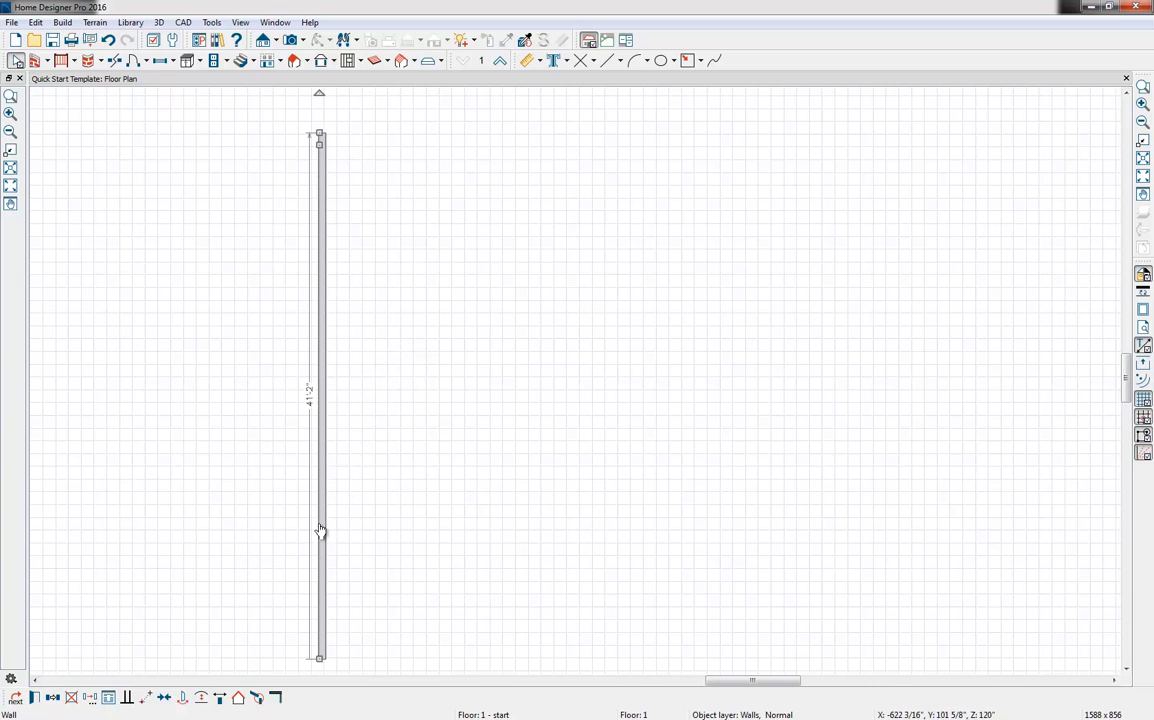
pyautogui.moveTo(321, 659)
pyautogui.mouseDown()
pyautogui.moveTo(321, 622)
pyautogui.moveTo(323, 660)
pyautogui.mouseUp()
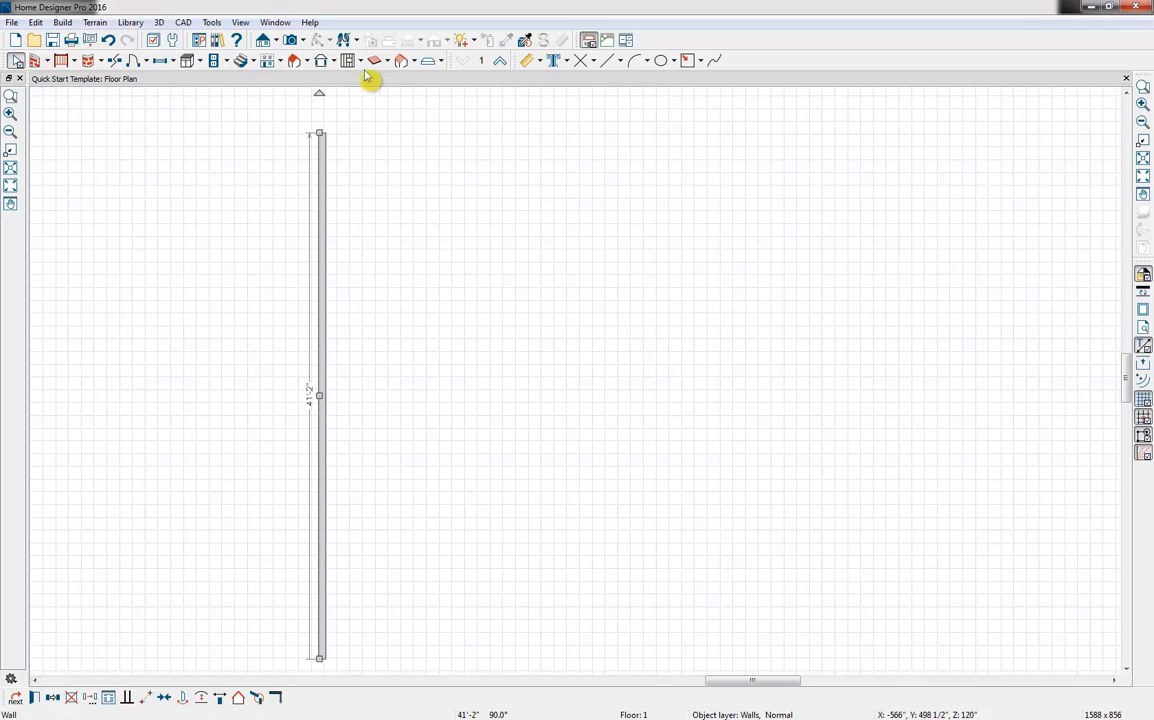
pyautogui.moveTo(317, 95); pyautogui.dragTo(340, 148)
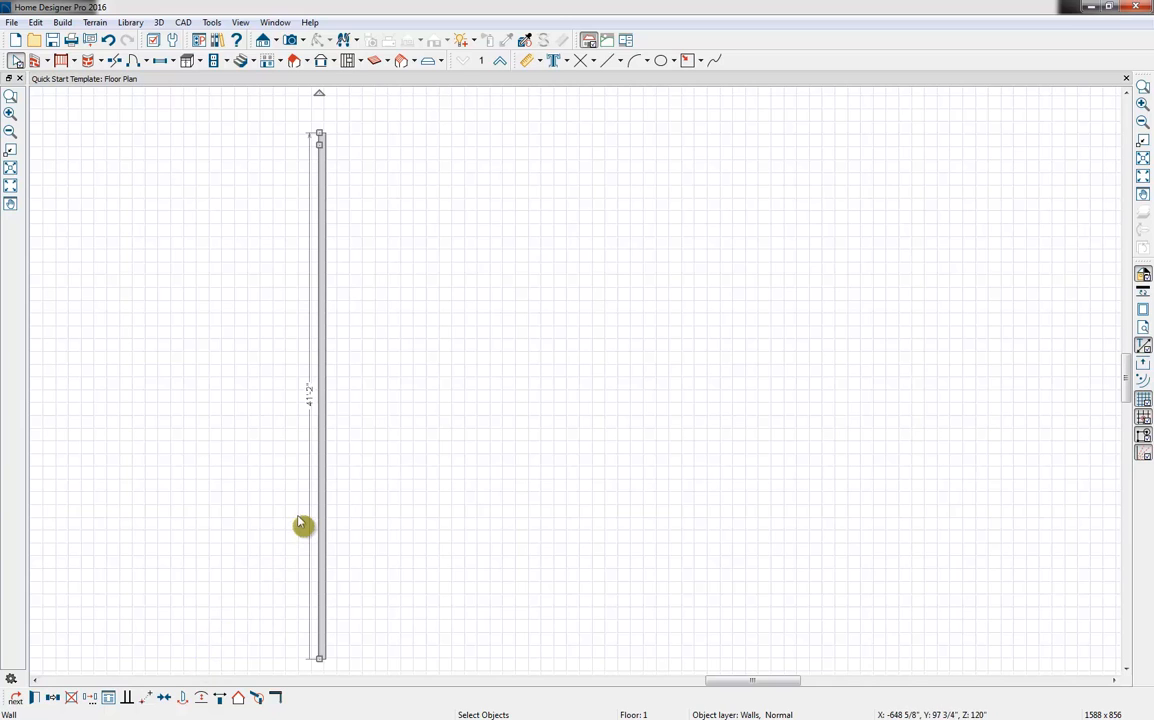
# Open the selected wall's specification and review its general, structure and wall type settings
pyautogui.click(34, 698)
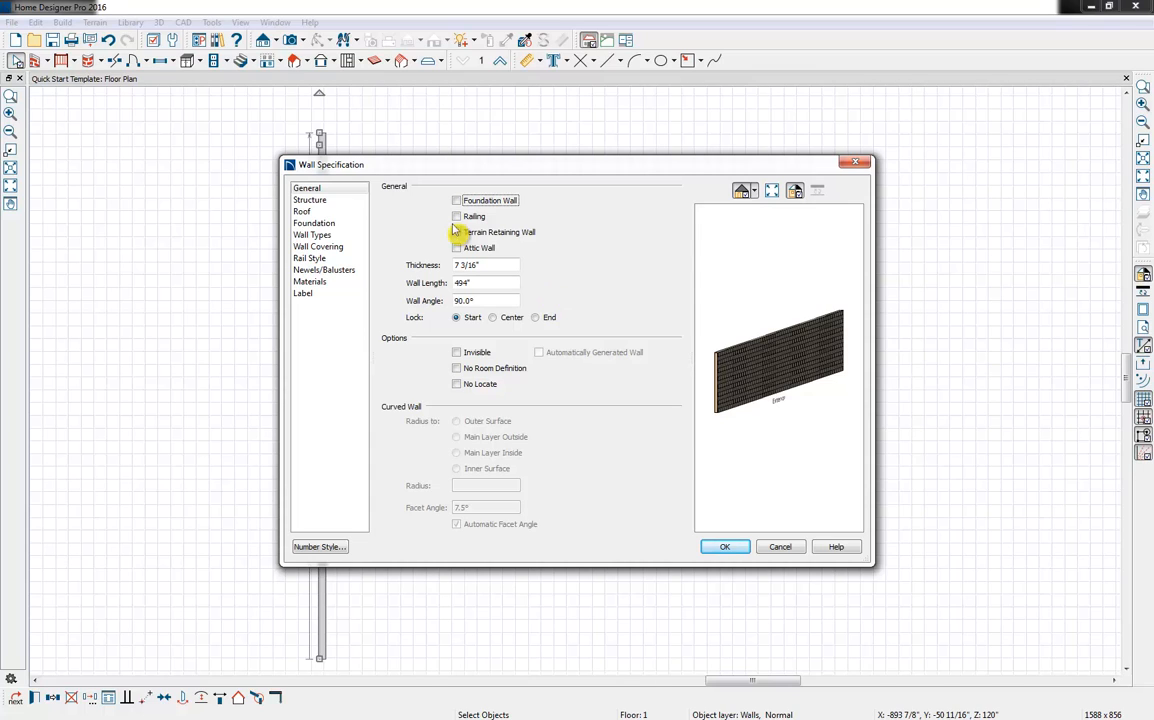
pyautogui.click(312, 200)
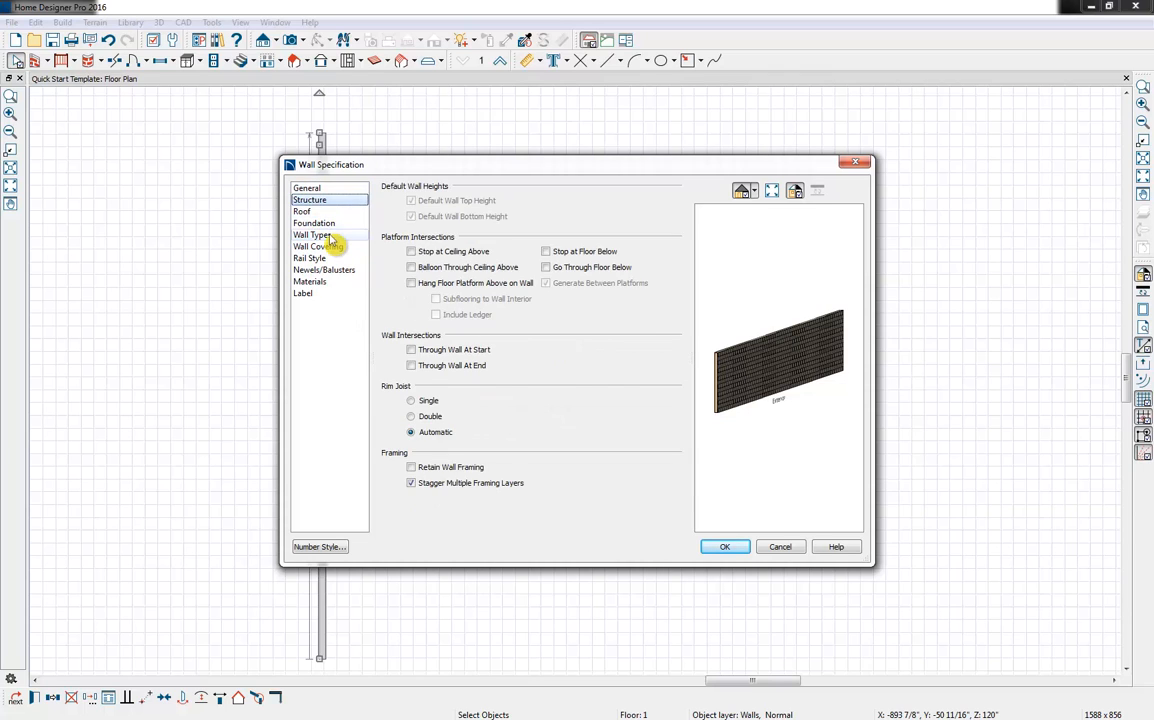
pyautogui.click(310, 235)
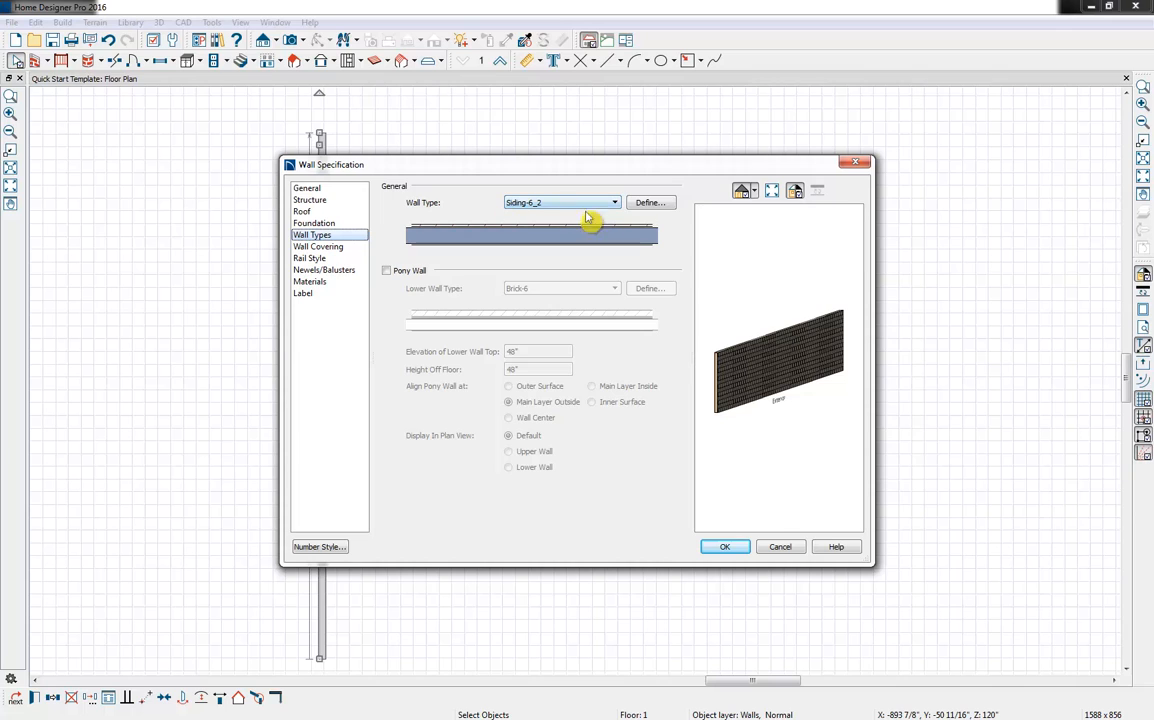
# Examine the layers of the Siding-6_2 wall type definition and browse the other available wall types
pyautogui.click(648, 205)
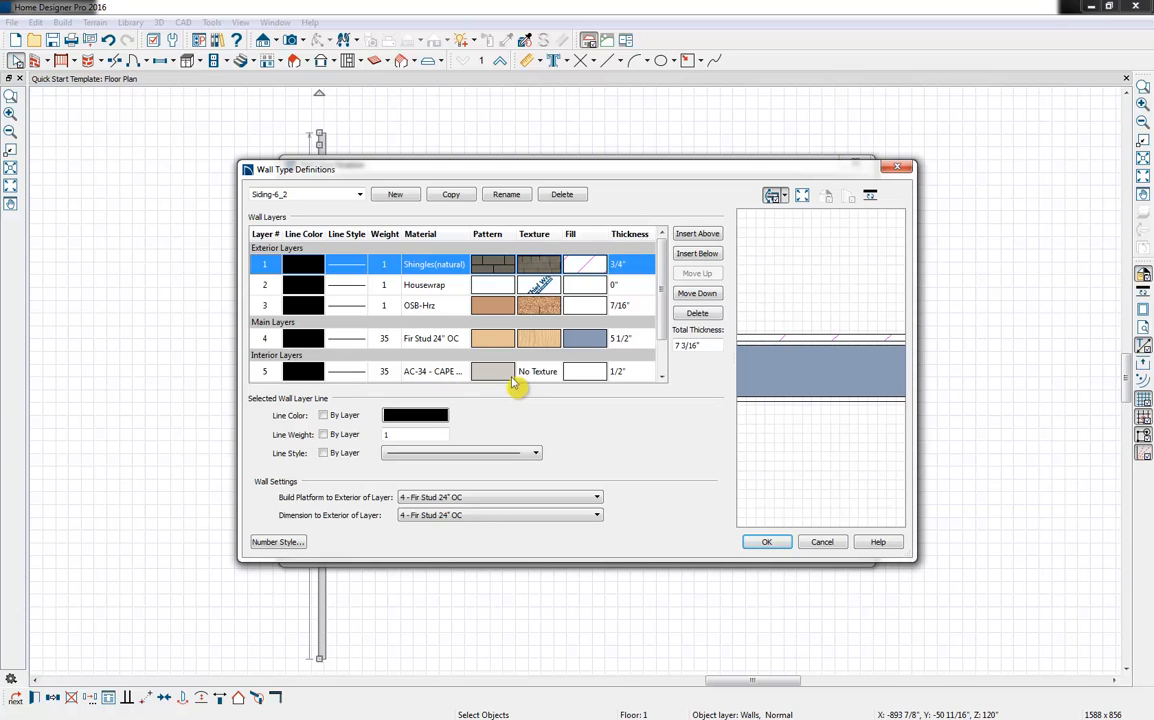
pyautogui.click(359, 196)
pyautogui.scroll(-3, 356, 225)
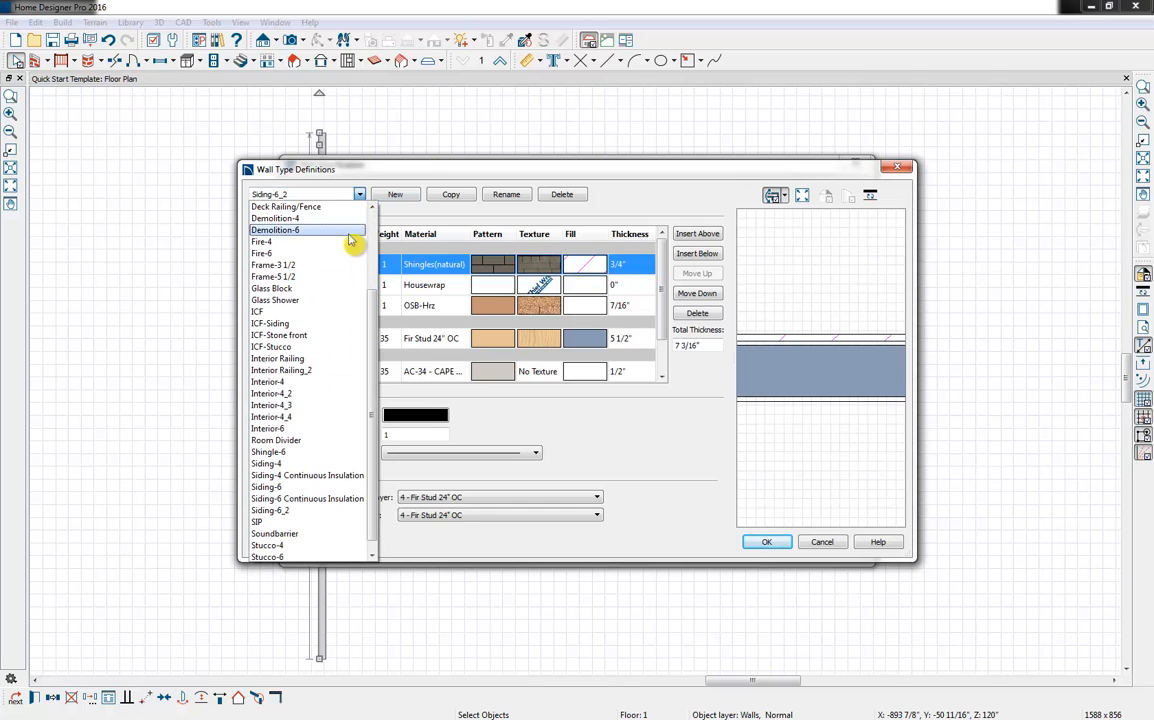
pyautogui.scroll(3, 343, 355)
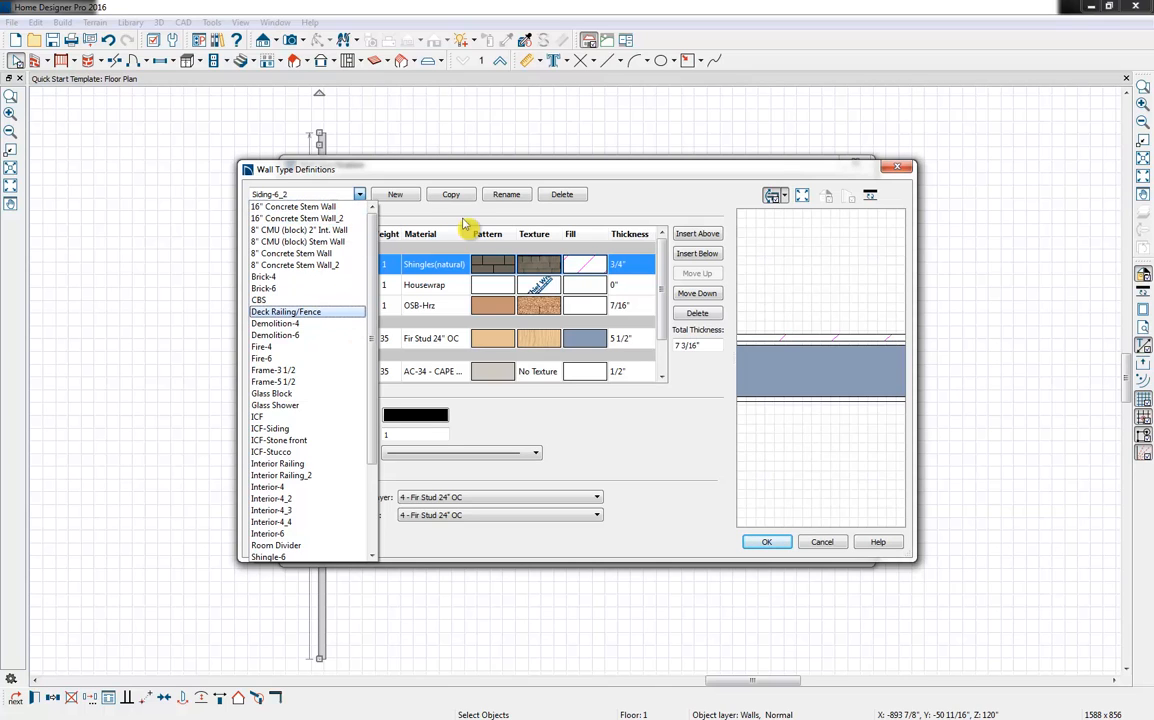
pyautogui.click(426, 202)
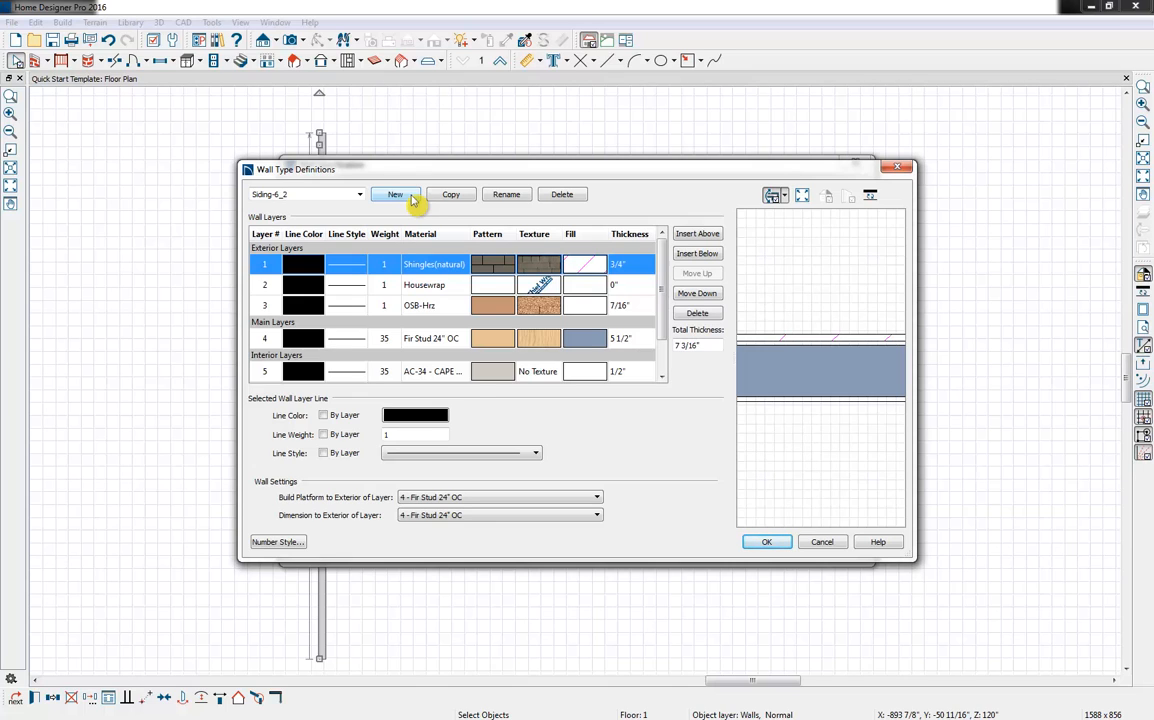
pyautogui.click(360, 194)
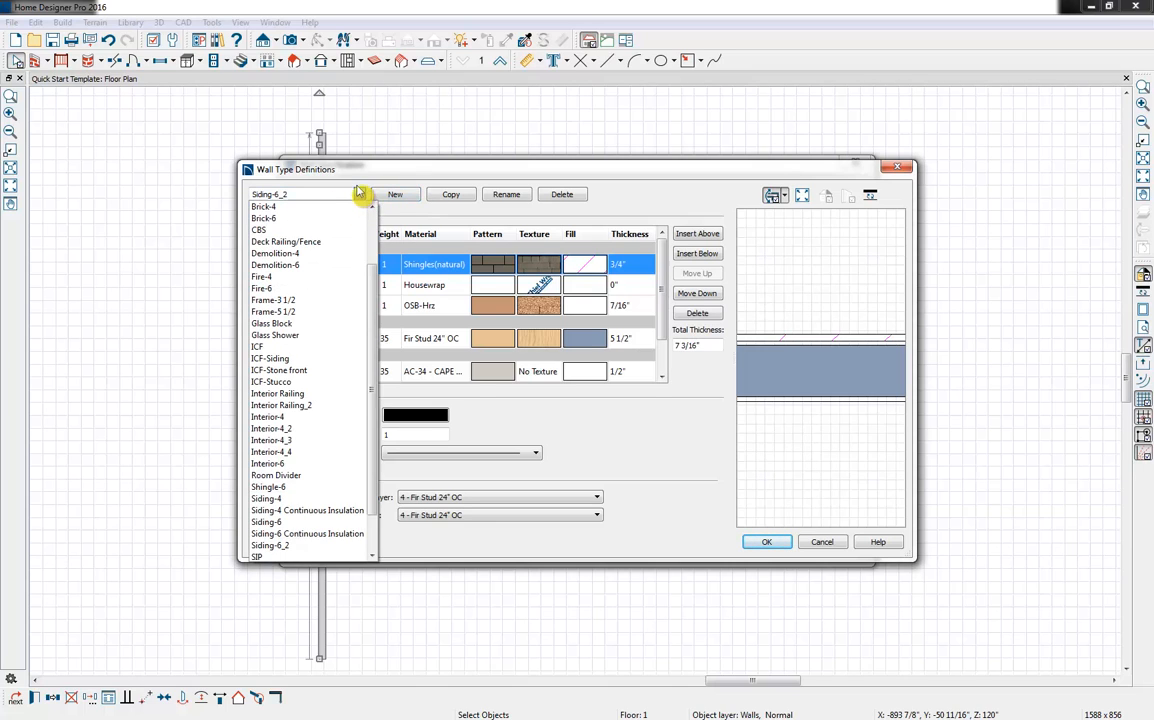
pyautogui.click(712, 538)
pyautogui.click(766, 542)
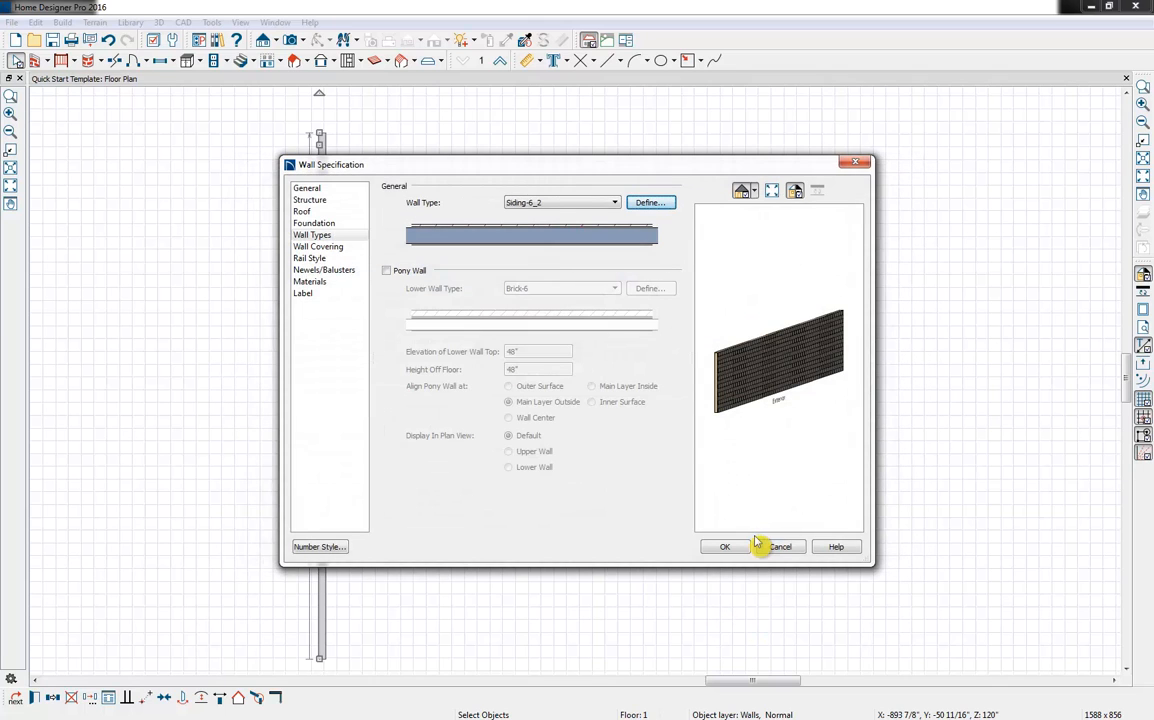
# Review the wall's surface materials, rotate its preview to the interior side, and close the wall specification
pyautogui.click(330, 283)
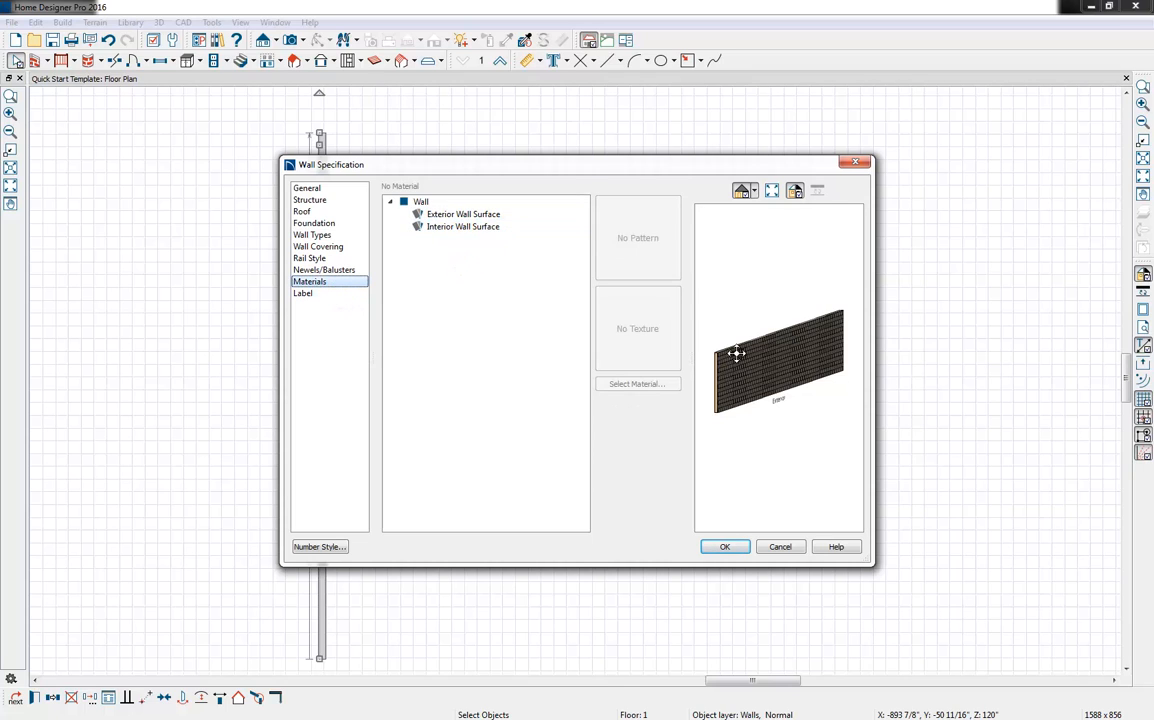
pyautogui.moveTo(757, 392); pyautogui.dragTo(884, 394)
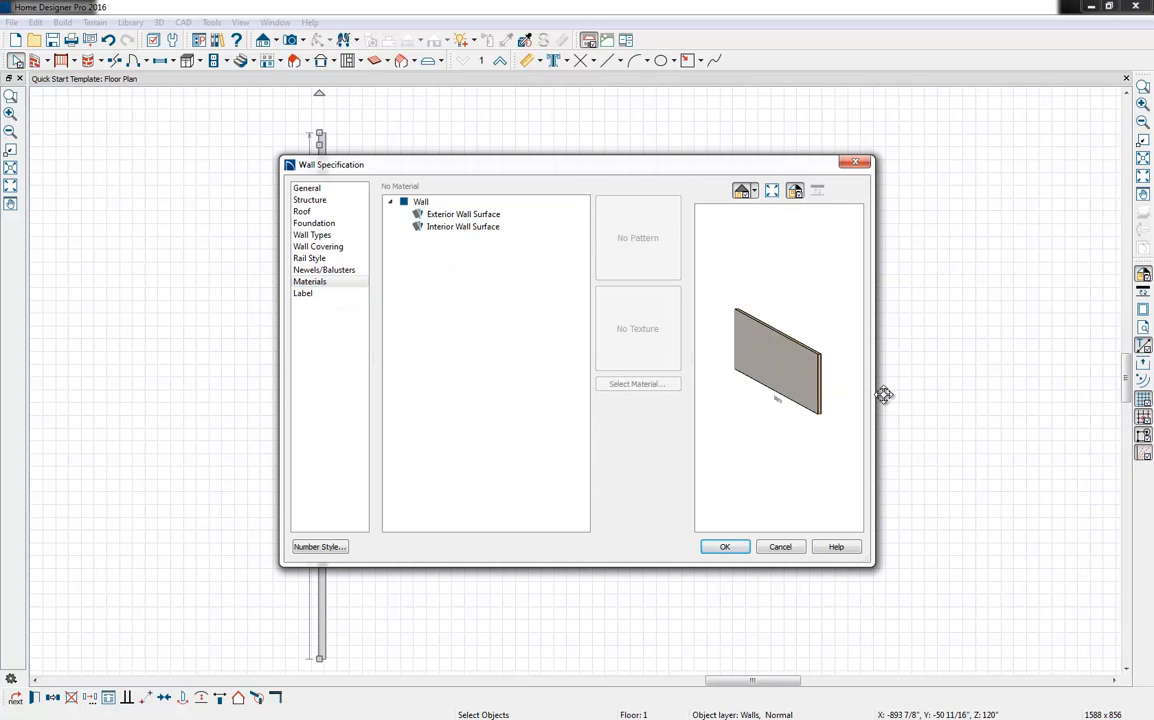
pyautogui.click(340, 192)
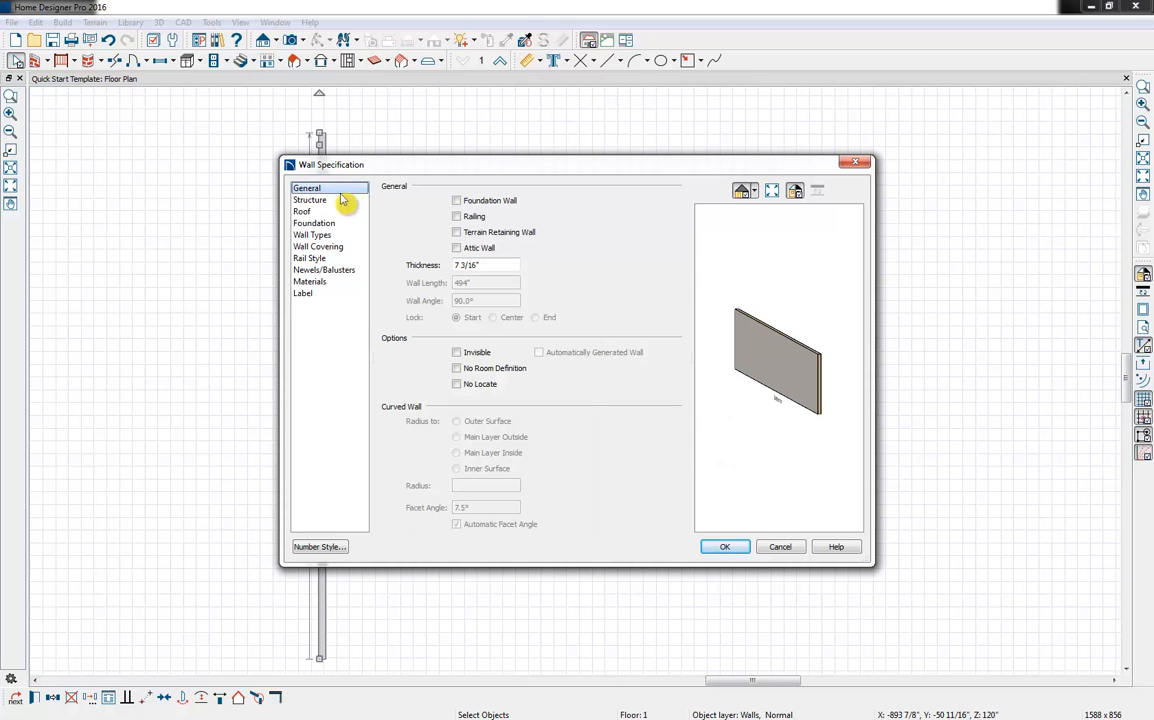
pyautogui.click(726, 548)
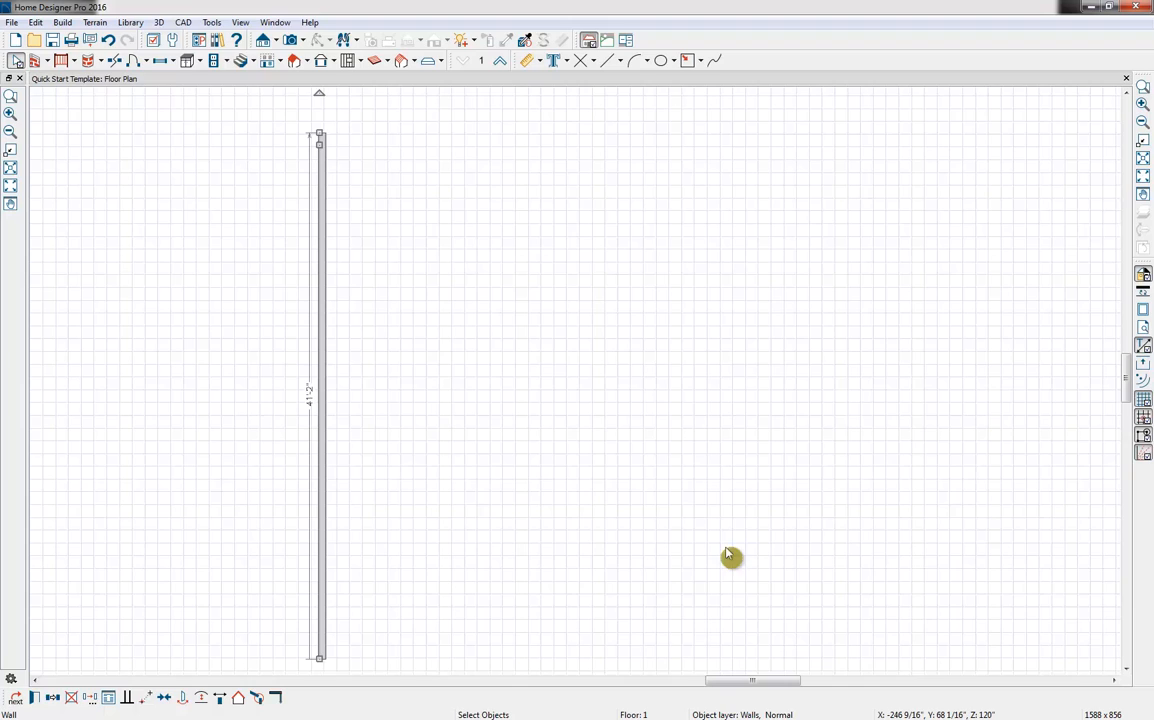
# Draw the remaining straight exterior walls from the first wall to close a stepped, eight-sided footprint of about 2073 sq ft
pyautogui.scroll(-2, 730, 540)
pyautogui.moveTo(876, 443); pyautogui.dragTo(670, 428, button='middle')
pyautogui.scroll(-1, 647, 428)
pyautogui.moveTo(747, 453); pyautogui.dragTo(694, 439, button='middle')
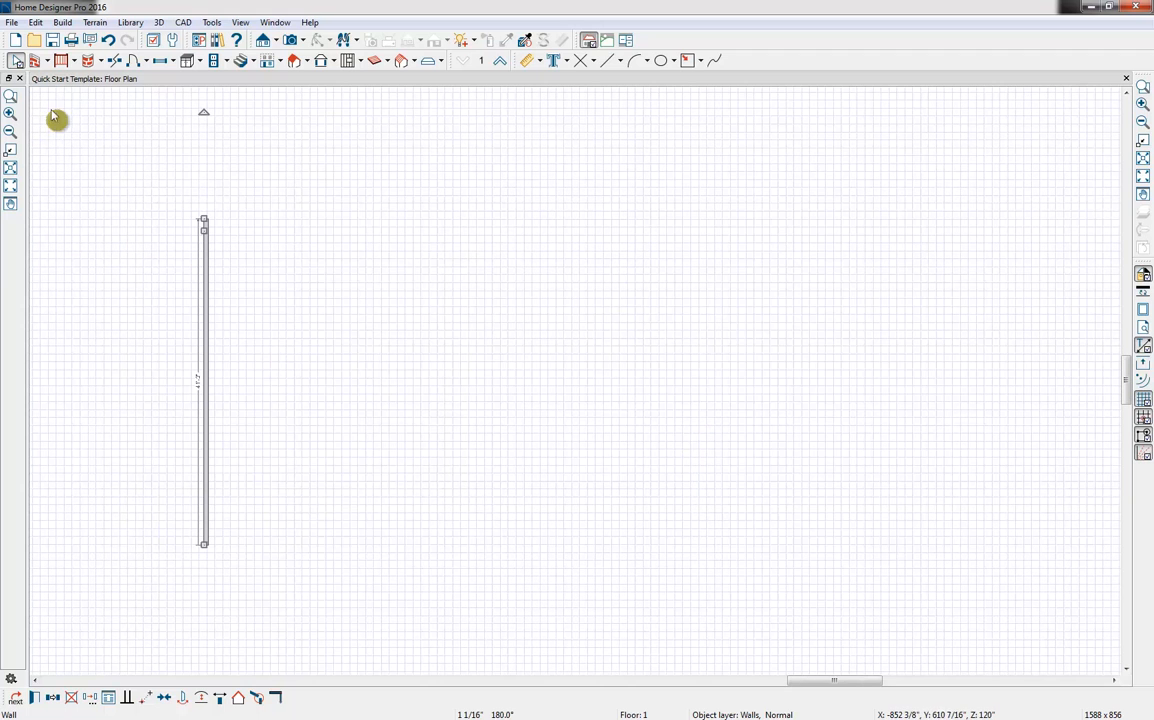
pyautogui.scroll(2, 202, 231)
pyautogui.scroll(-2, 202, 231)
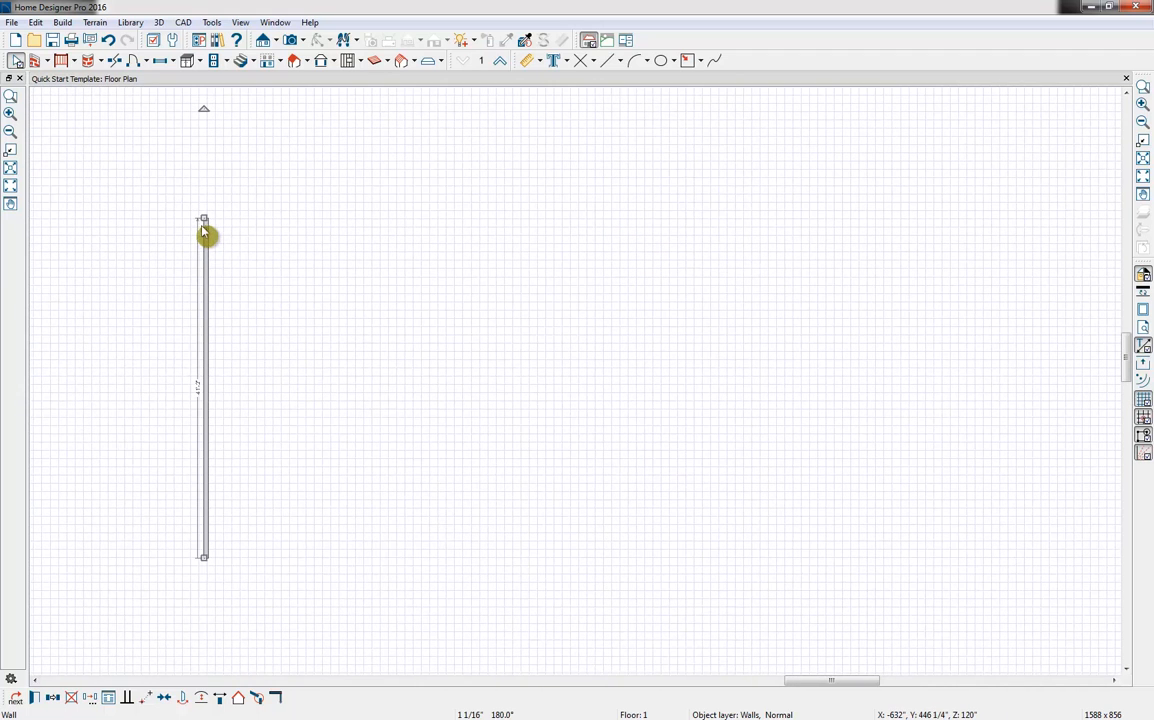
pyautogui.click(36, 60)
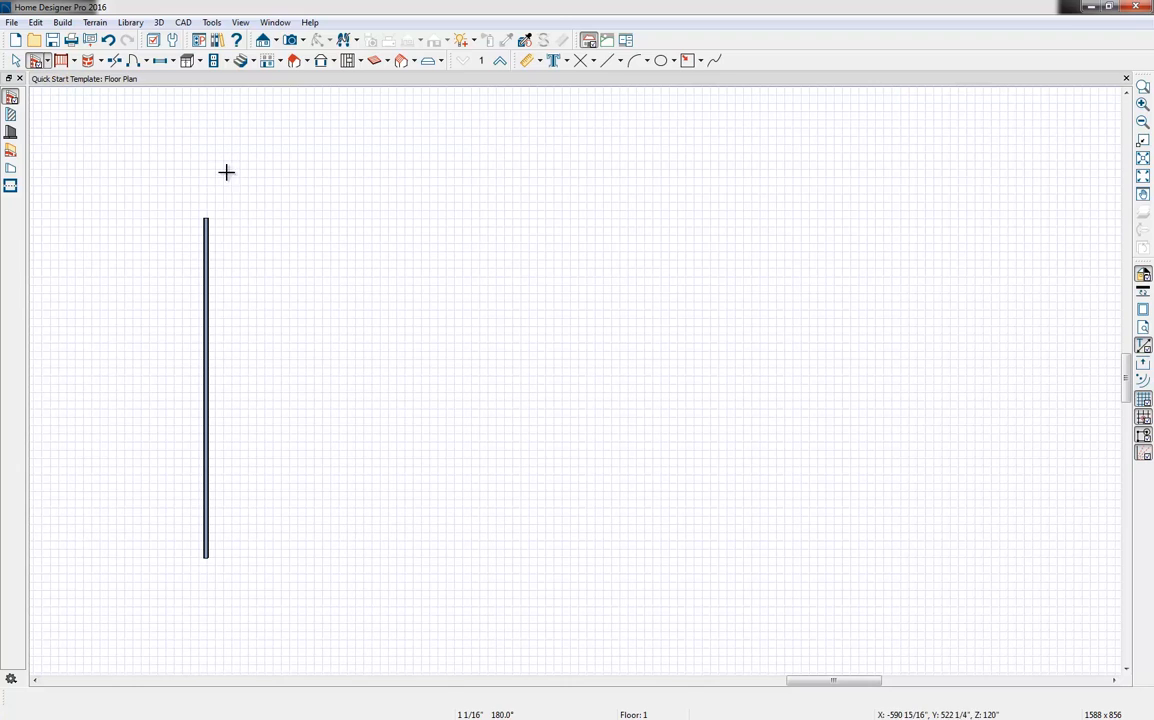
pyautogui.moveTo(206, 219); pyautogui.dragTo(222, 421)
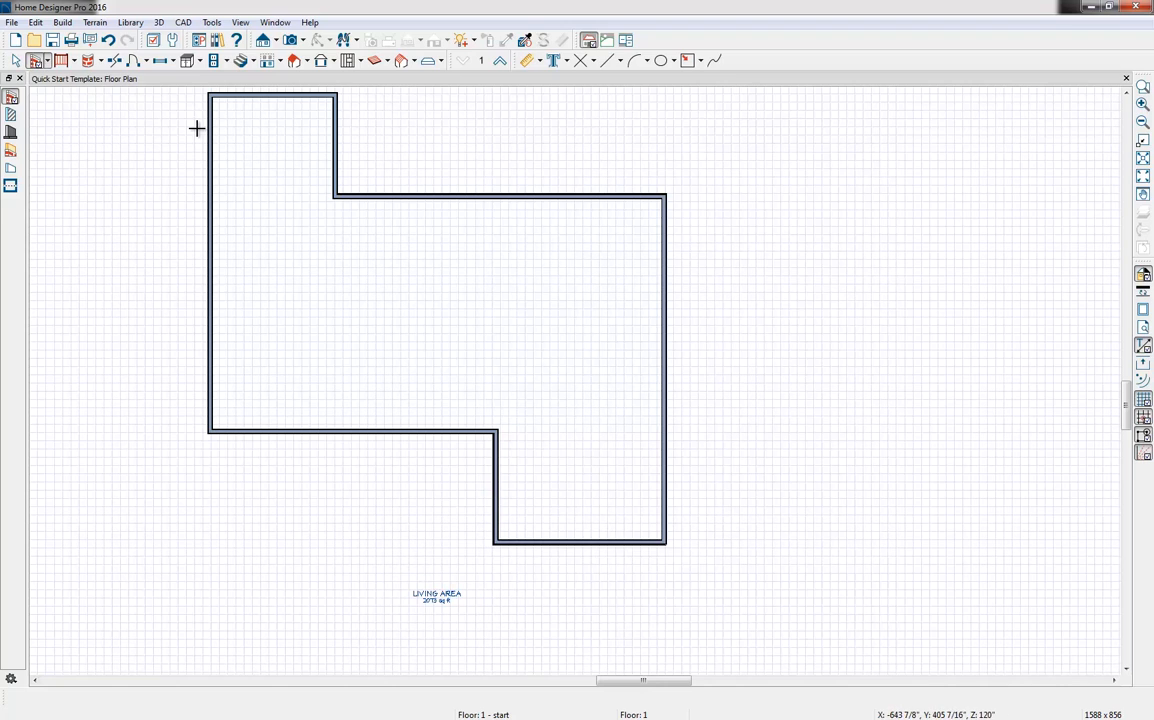
# Display the enclosed floor plan in a perspective Doll House View
pyautogui.click(303, 42)
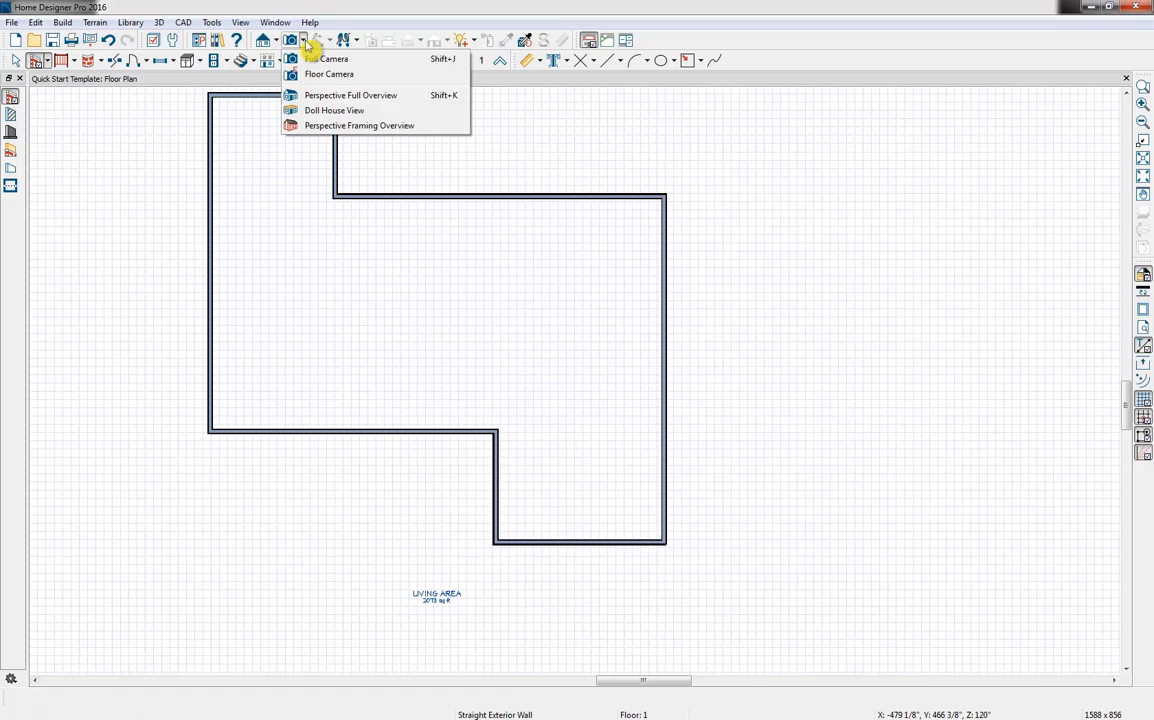
pyautogui.click(333, 110)
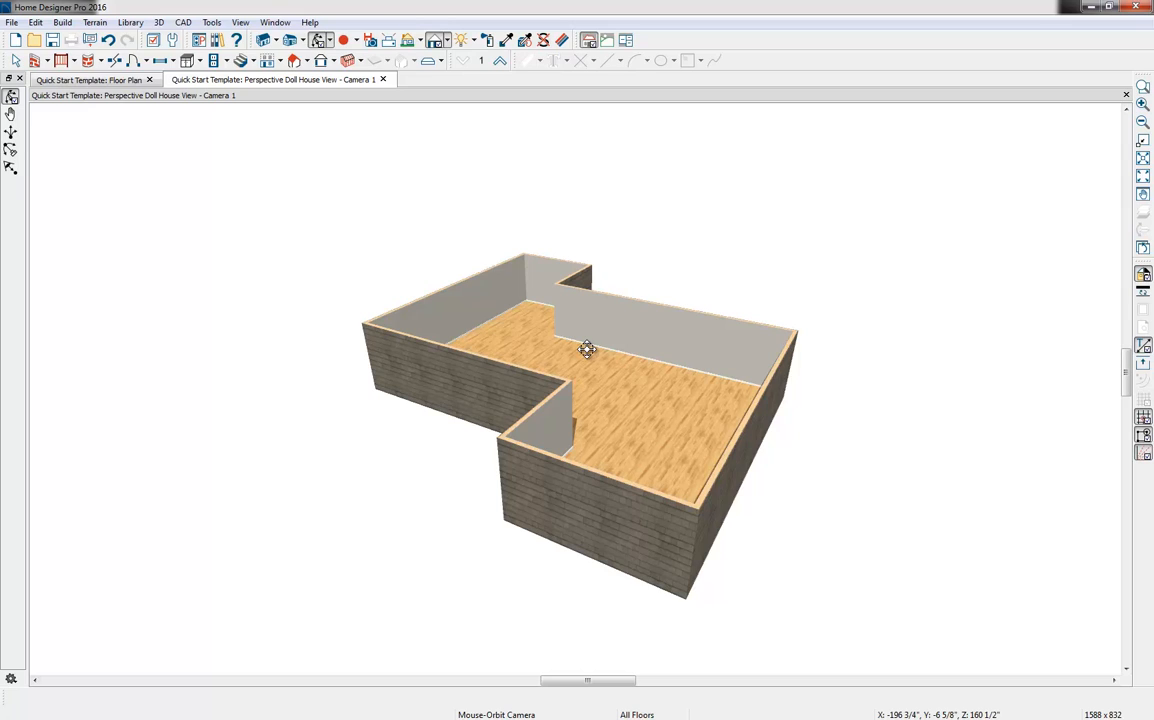
# Return from the Doll House View to the floor plan with the whole footprint in view
pyautogui.click(110, 80)
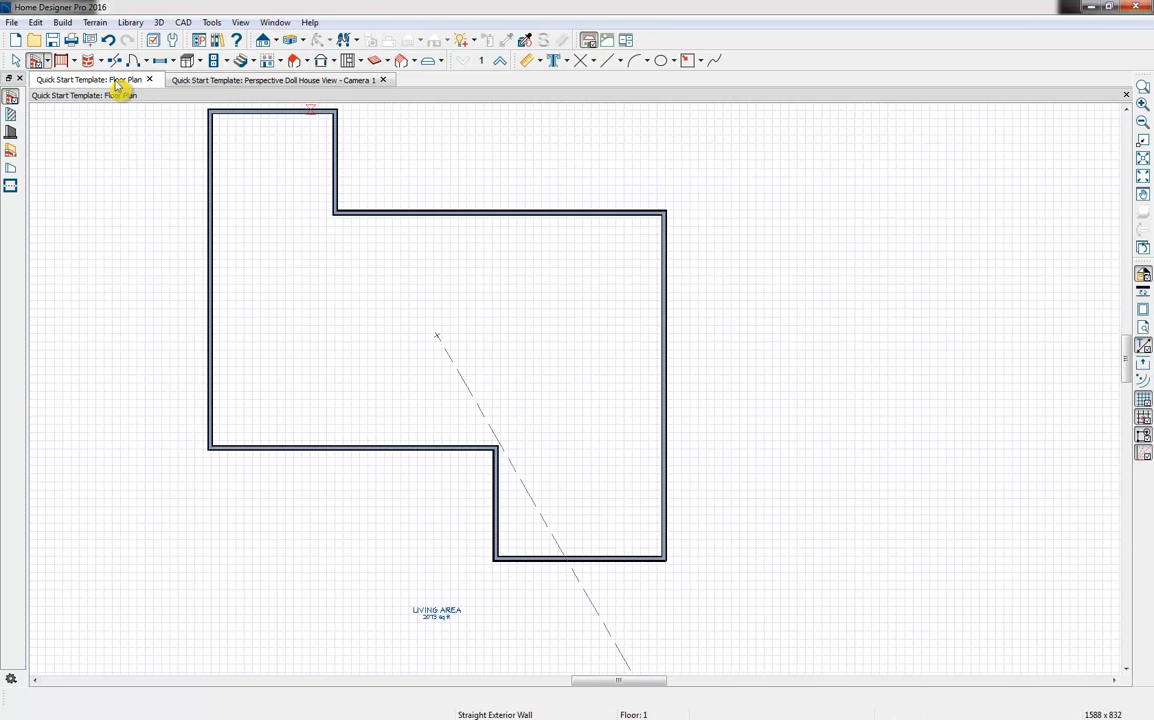
pyautogui.moveTo(415, 205); pyautogui.dragTo(458, 228, button='middle')
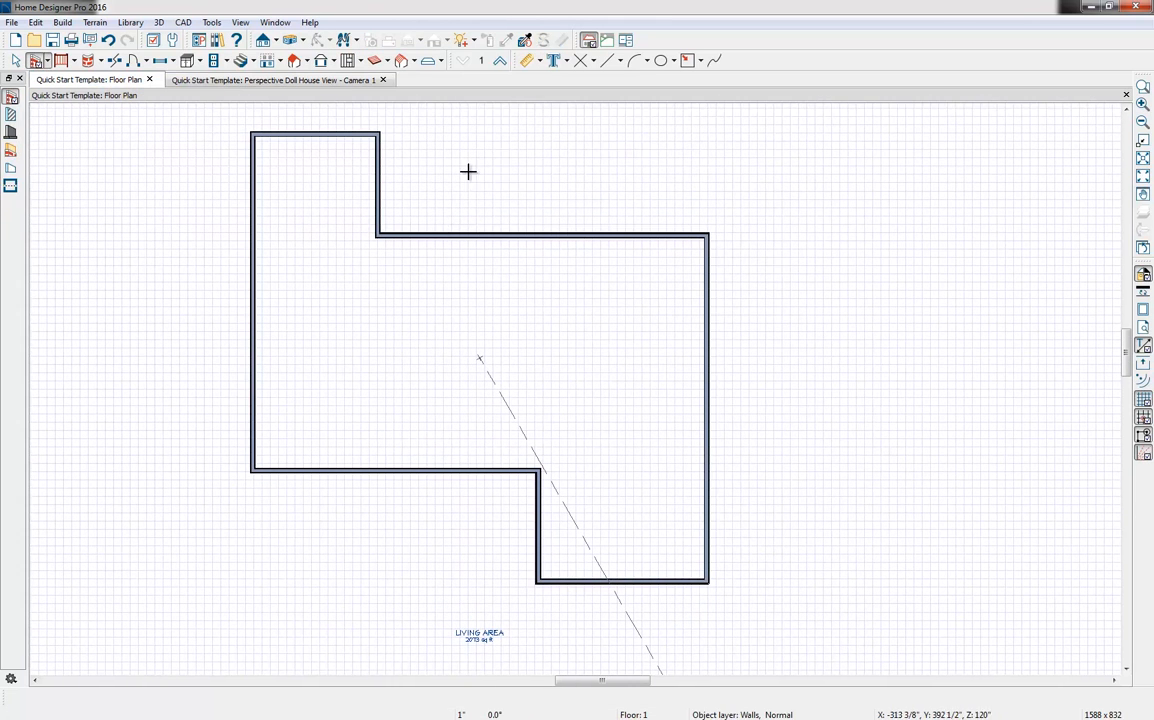
pyautogui.moveTo(468, 172); pyautogui.dragTo(483, 196, button='middle')
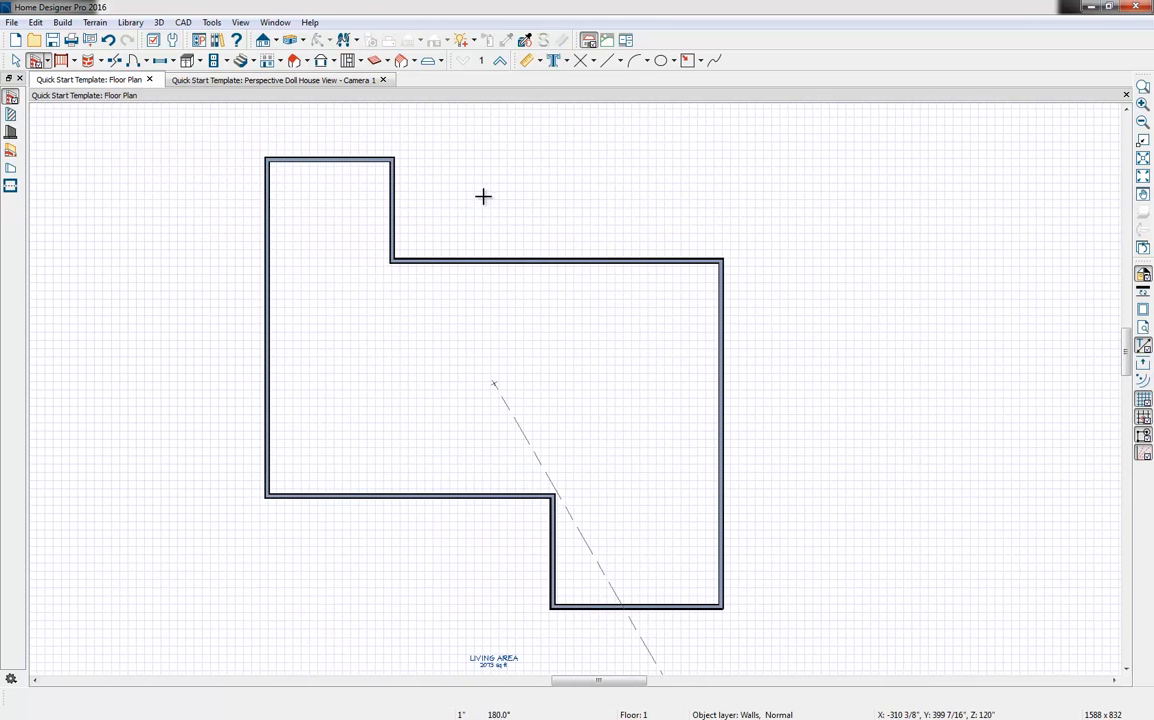
# Draw a manual dimension between the upper and lower walls of the footprint's left wing, then delete it
pyautogui.click(539, 62)
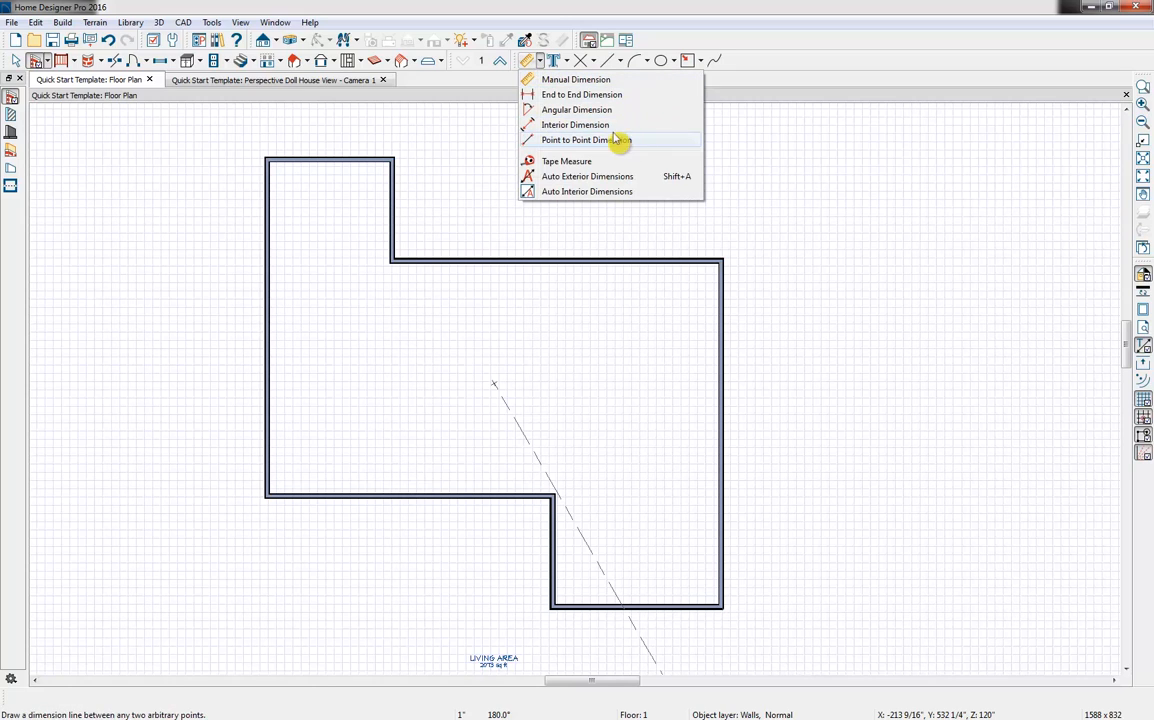
pyautogui.click(590, 81)
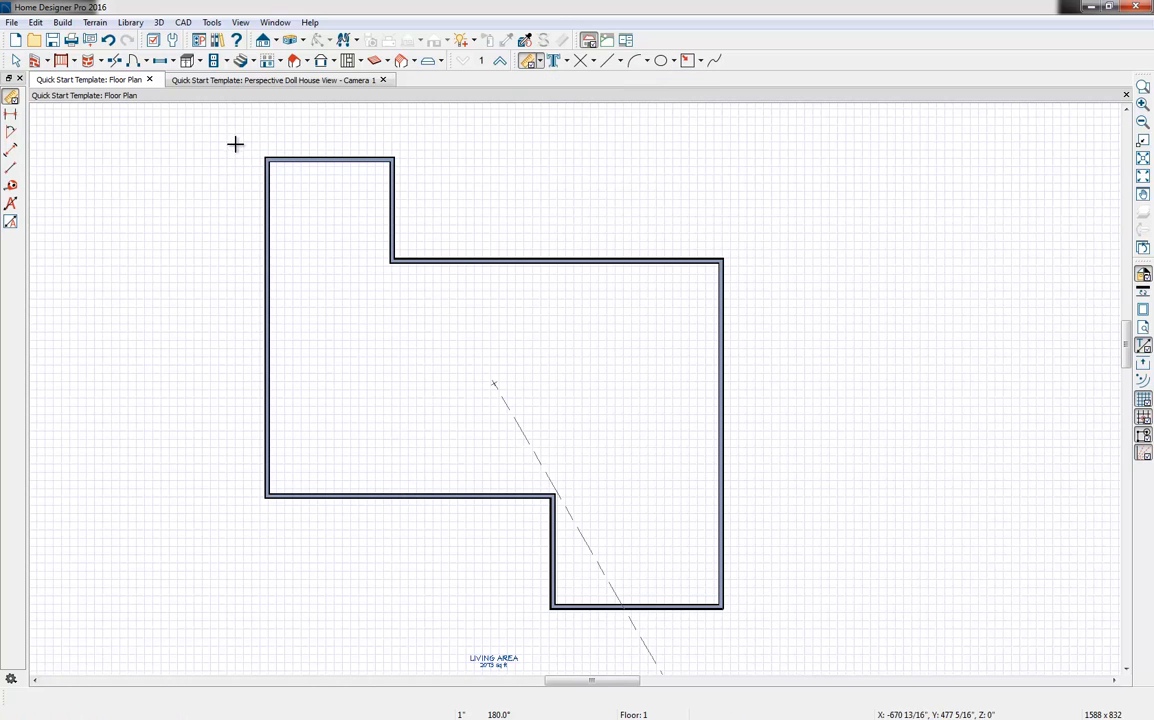
pyautogui.moveTo(235, 144); pyautogui.dragTo(204, 140)
pyautogui.moveTo(289, 129); pyautogui.dragTo(280, 470)
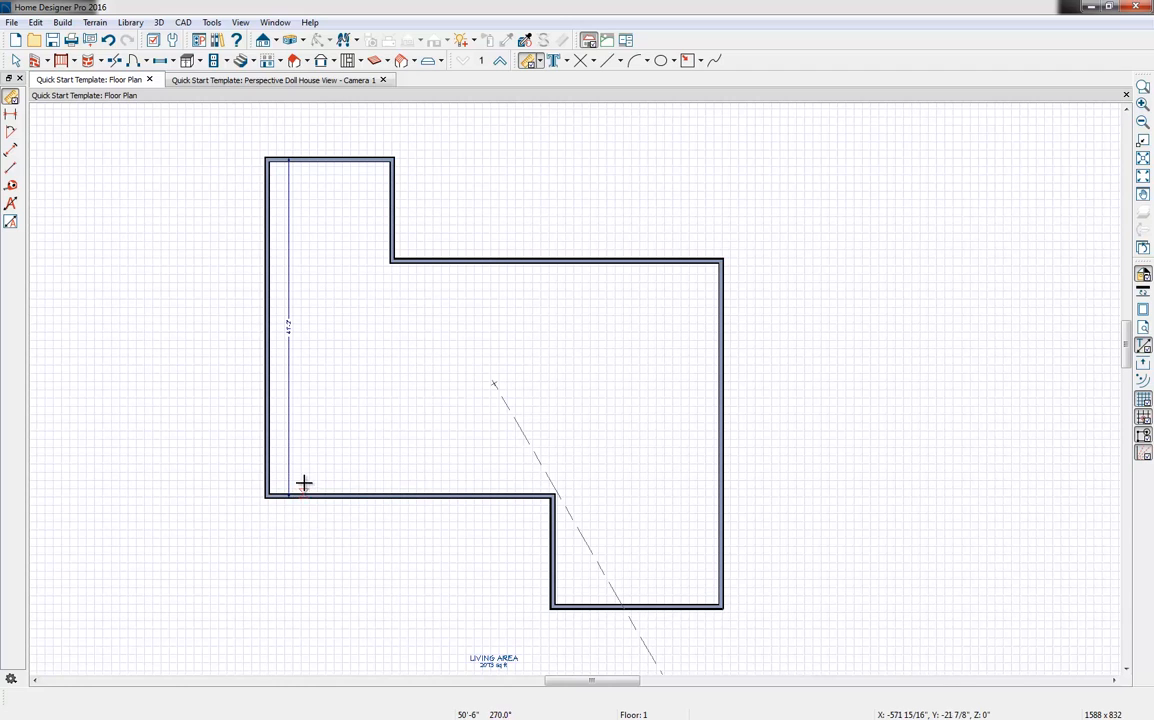
pyautogui.click(290, 339)
pyautogui.press('Delete')
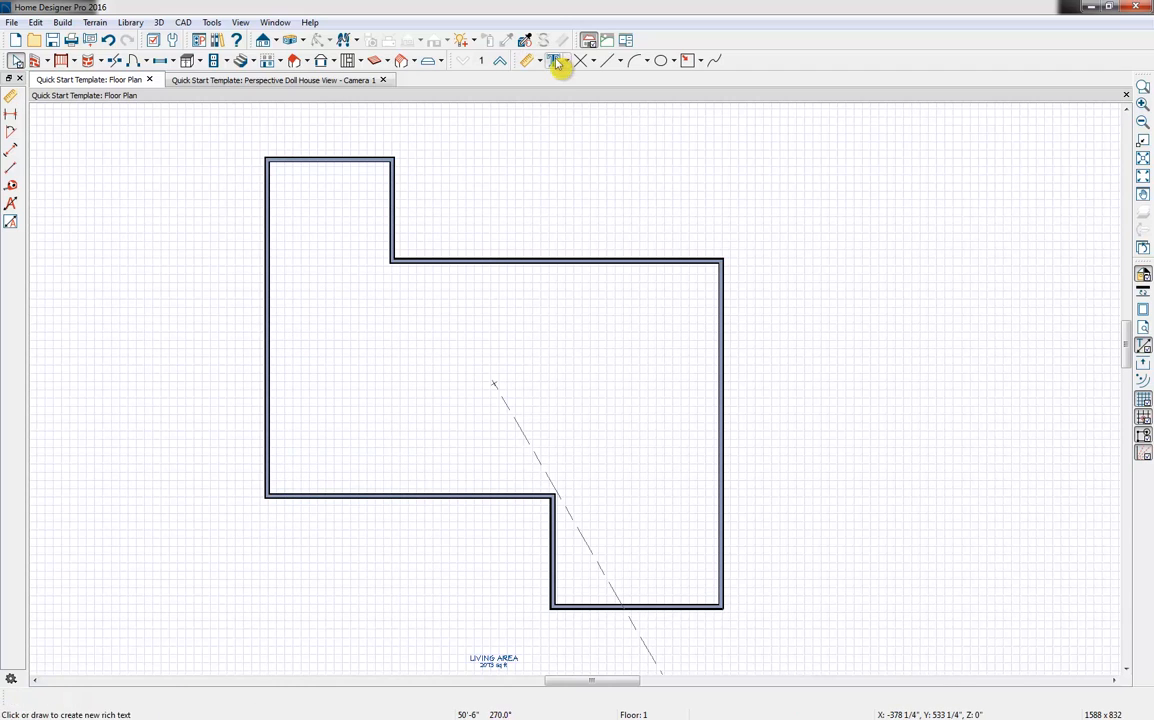
# Draw an interior dimension between the inside faces of the left wing's upper and lower walls, then delete it
pyautogui.click(536, 61)
pyautogui.click(582, 124)
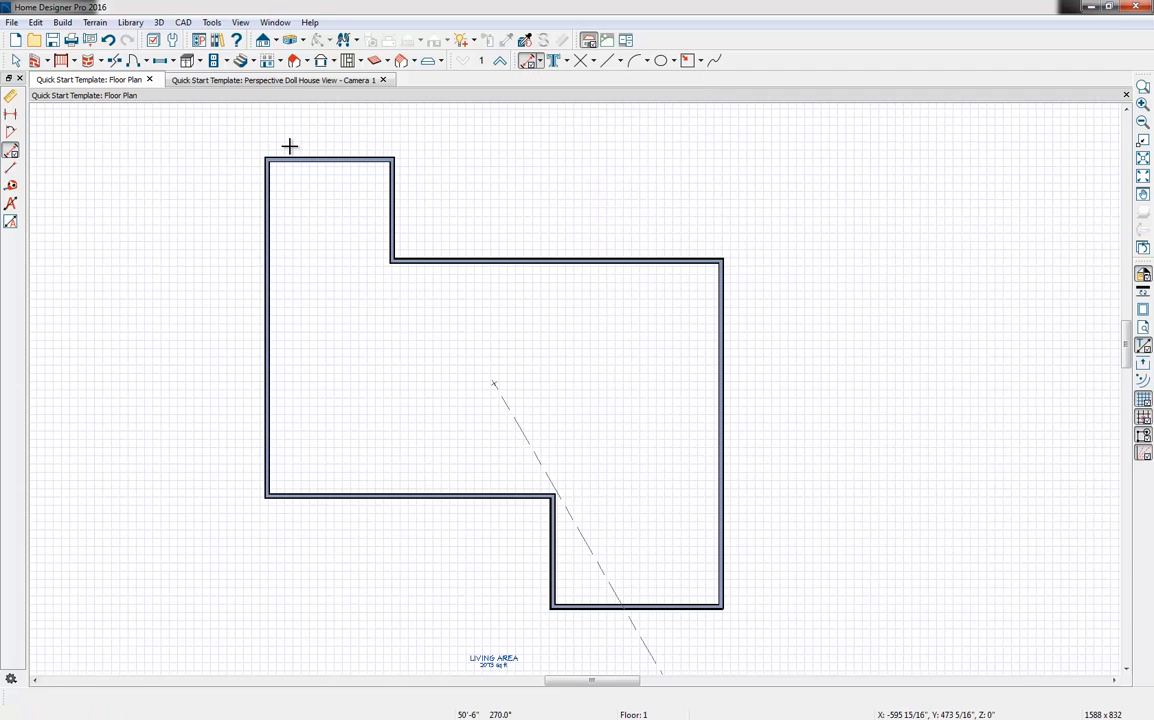
pyautogui.moveTo(291, 147); pyautogui.dragTo(319, 505)
pyautogui.scroll(2, 319, 505)
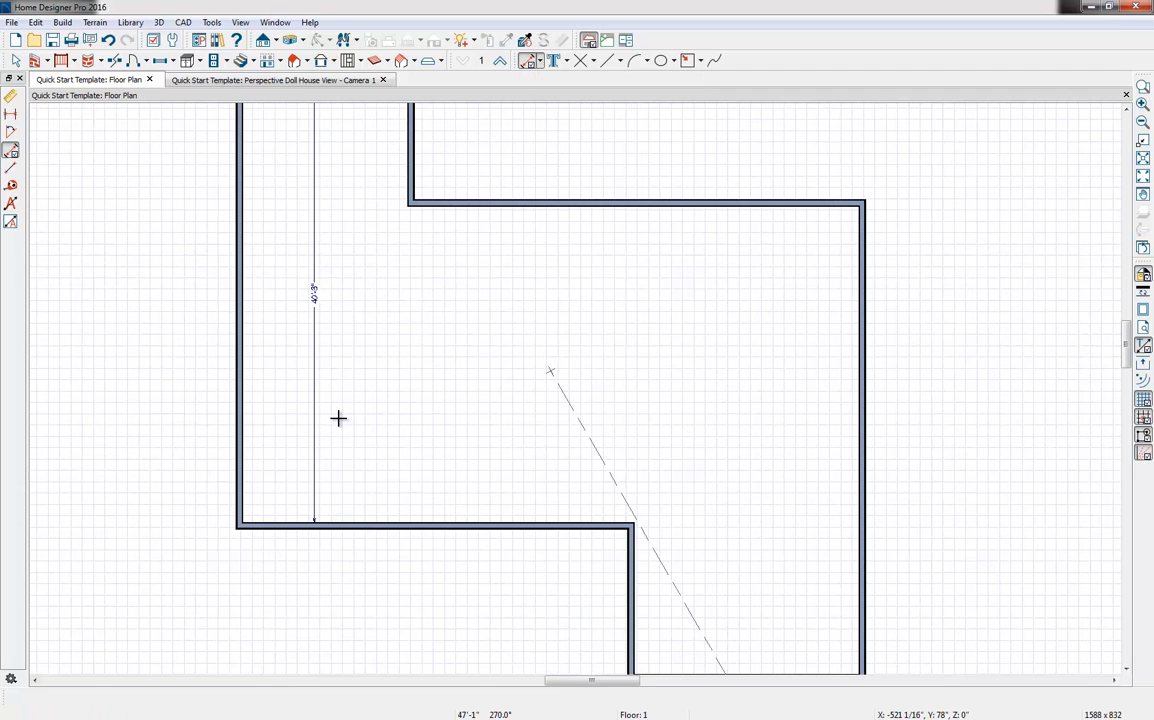
pyautogui.moveTo(350, 366); pyautogui.dragTo(355, 458, button='middle')
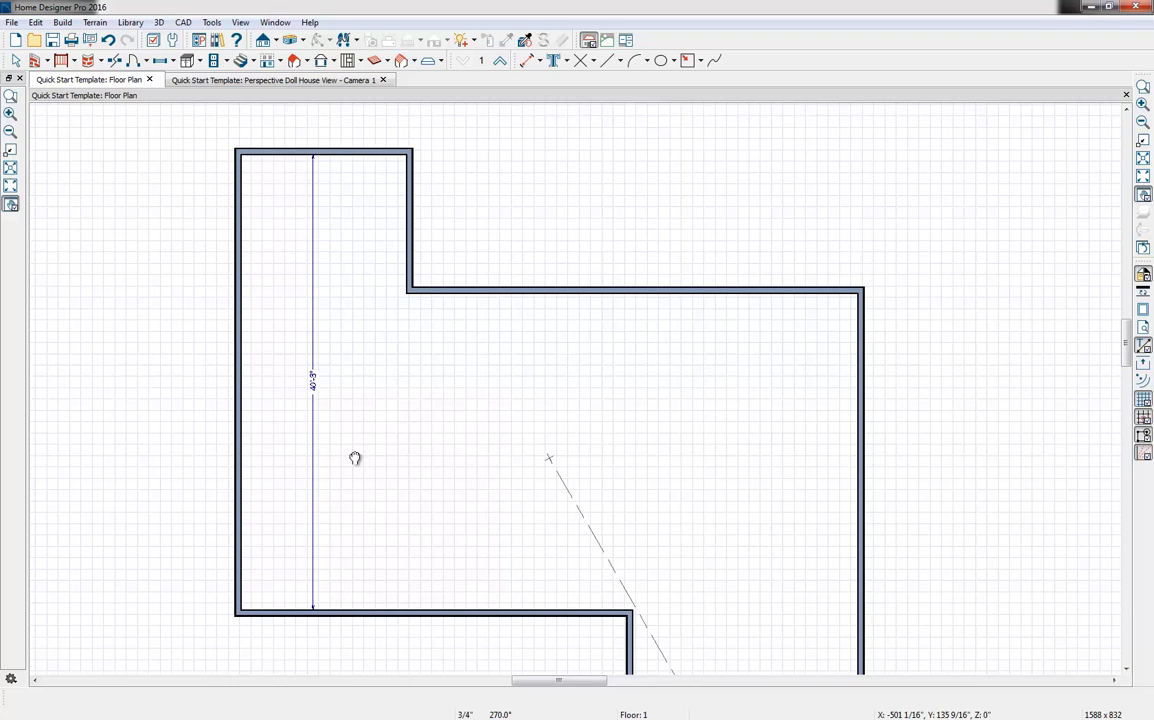
pyautogui.click(318, 388)
pyautogui.press('Delete')
pyautogui.click(463, 148)
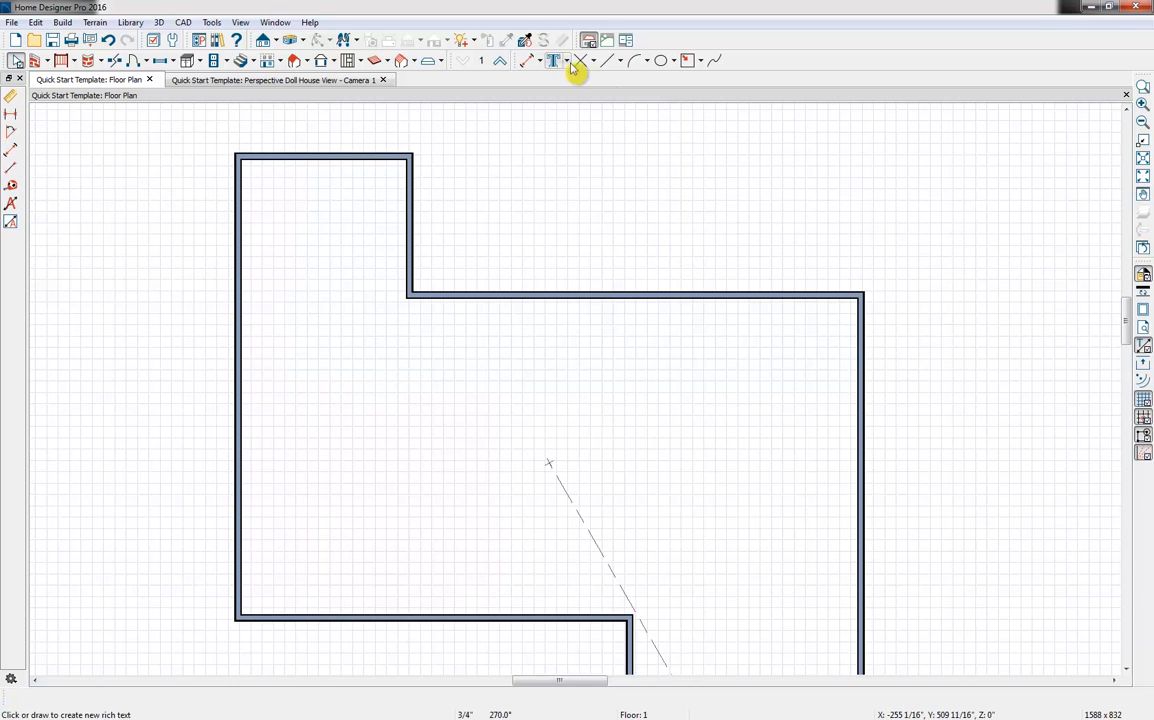
# Draw a diagonal point to point dimension from the left wing's upper corner across the plan, then delete it
pyautogui.click(539, 61)
pyautogui.click(608, 141)
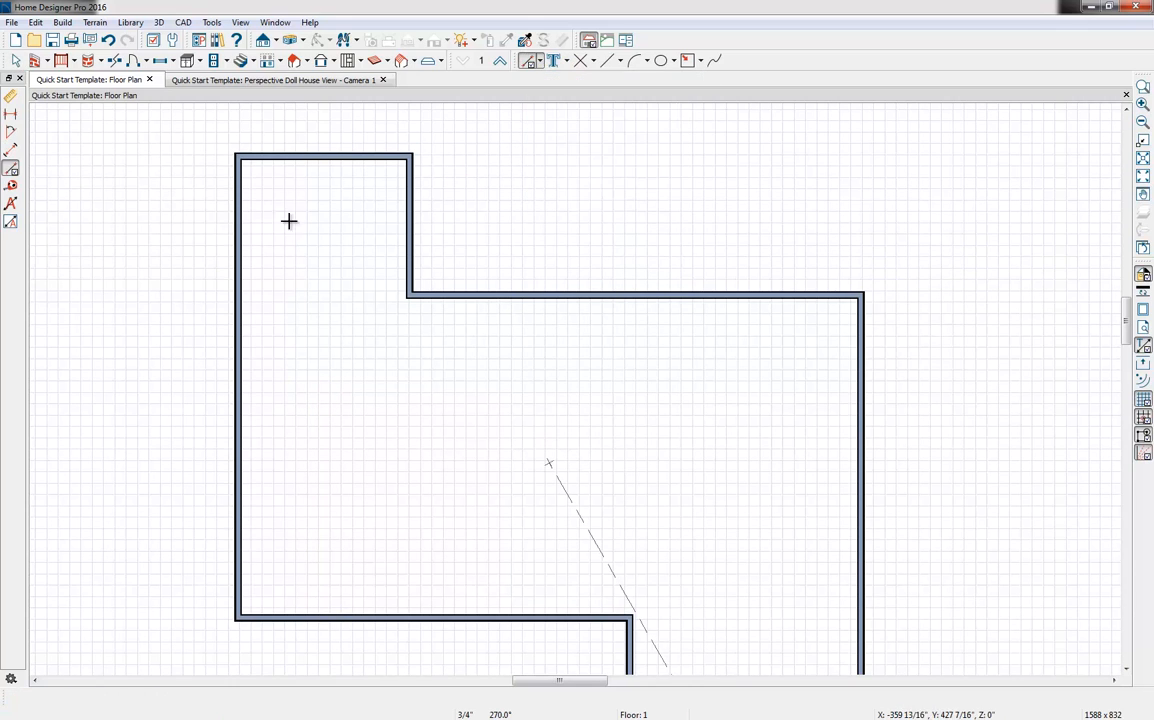
pyautogui.moveTo(268, 183); pyautogui.dragTo(729, 474)
pyautogui.click(513, 336)
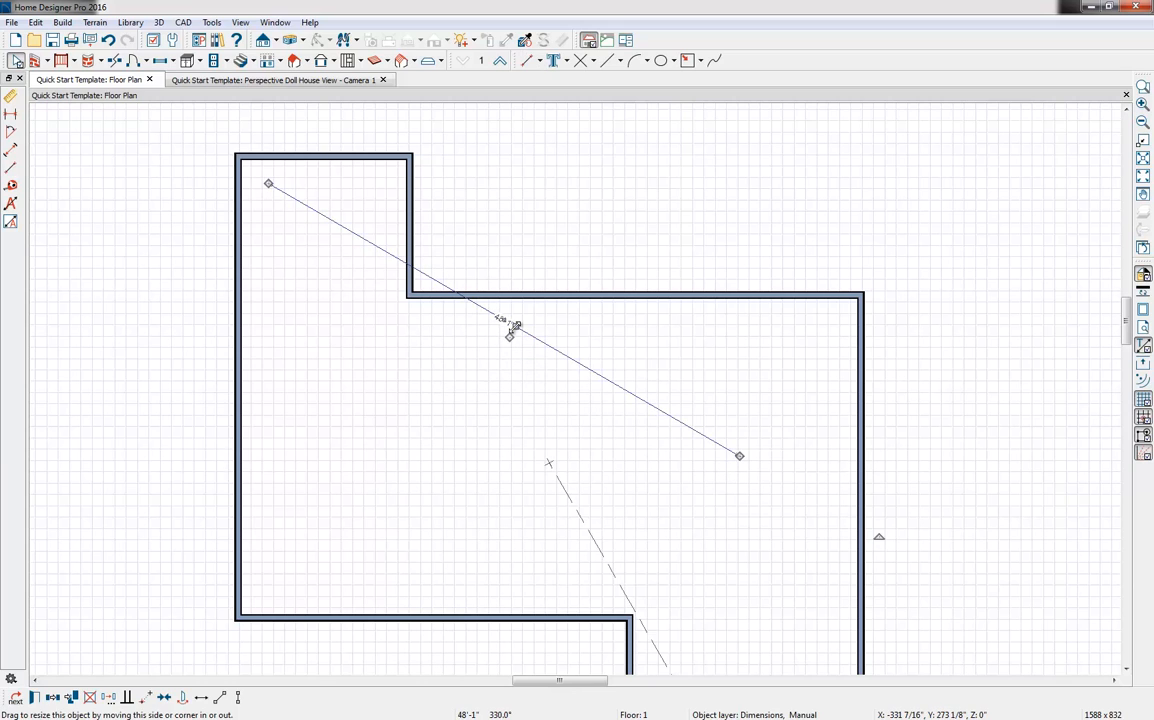
pyautogui.press('Delete')
# Measure vertically between the recessed upper wall and the lower wall with the Tape Measure
pyautogui.click(539, 61)
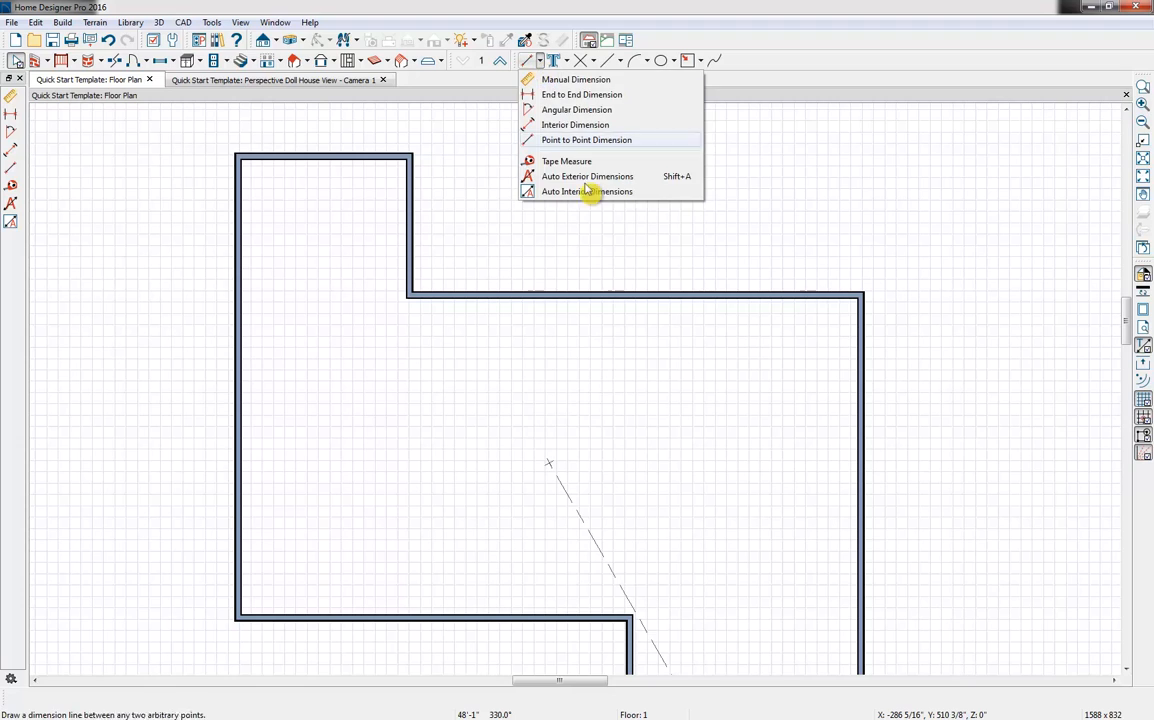
pyautogui.click(566, 161)
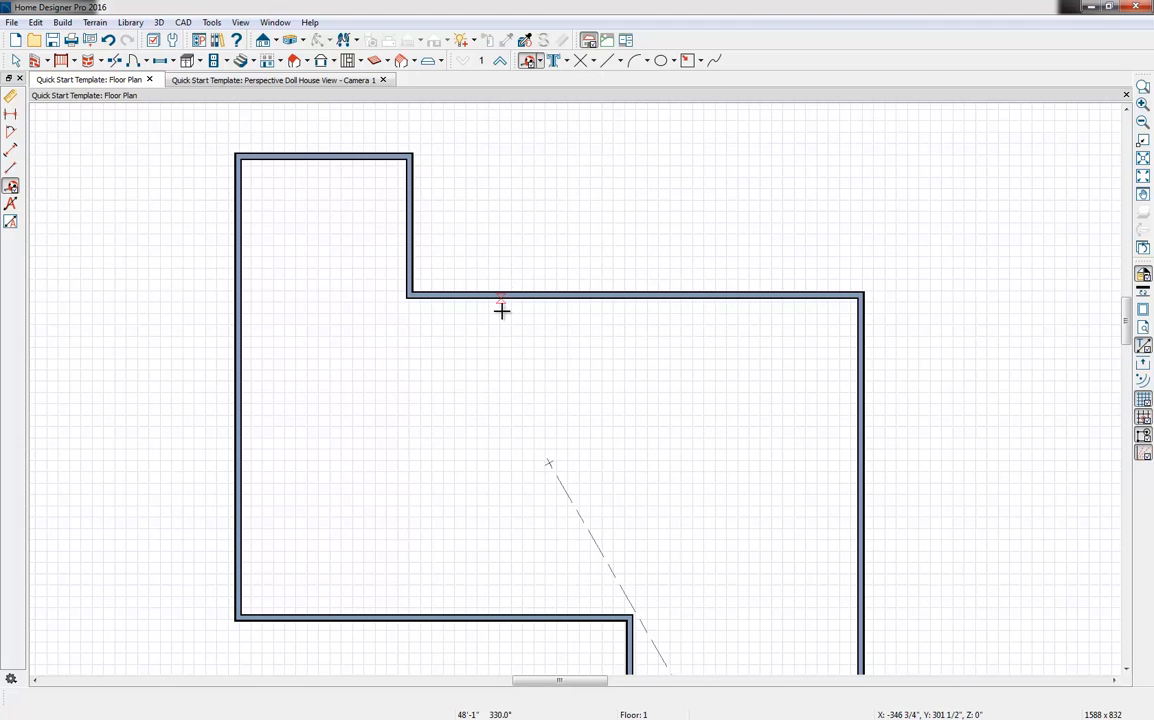
pyautogui.moveTo(501, 311); pyautogui.dragTo(519, 607)
# Generate automatic exterior dimensions for the current floor
pyautogui.click(540, 61)
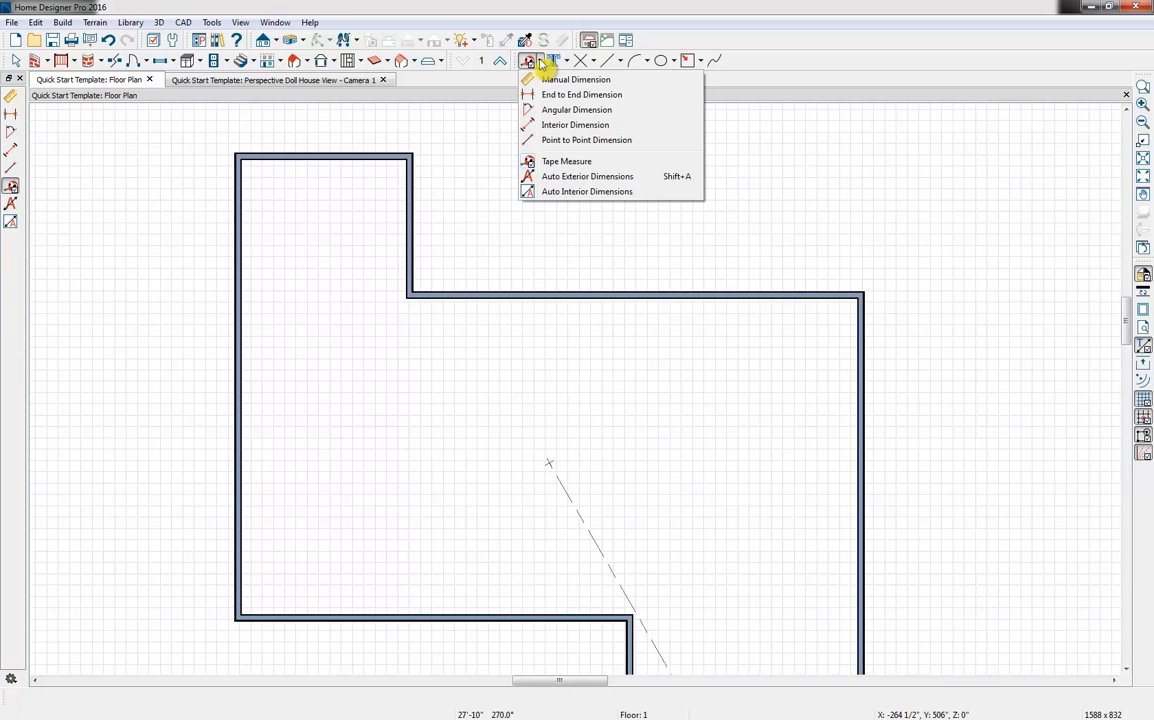
pyautogui.click(634, 180)
pyautogui.scroll(-2, 600, 240)
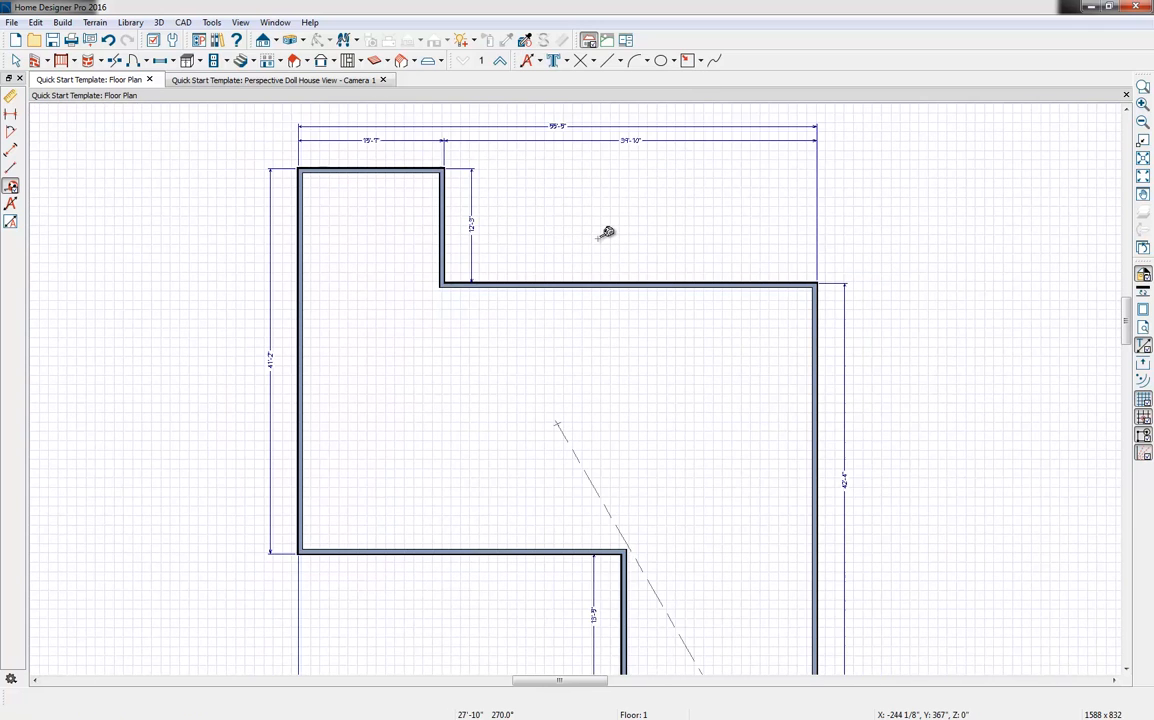
pyautogui.moveTo(591, 245); pyautogui.dragTo(577, 224, button='middle')
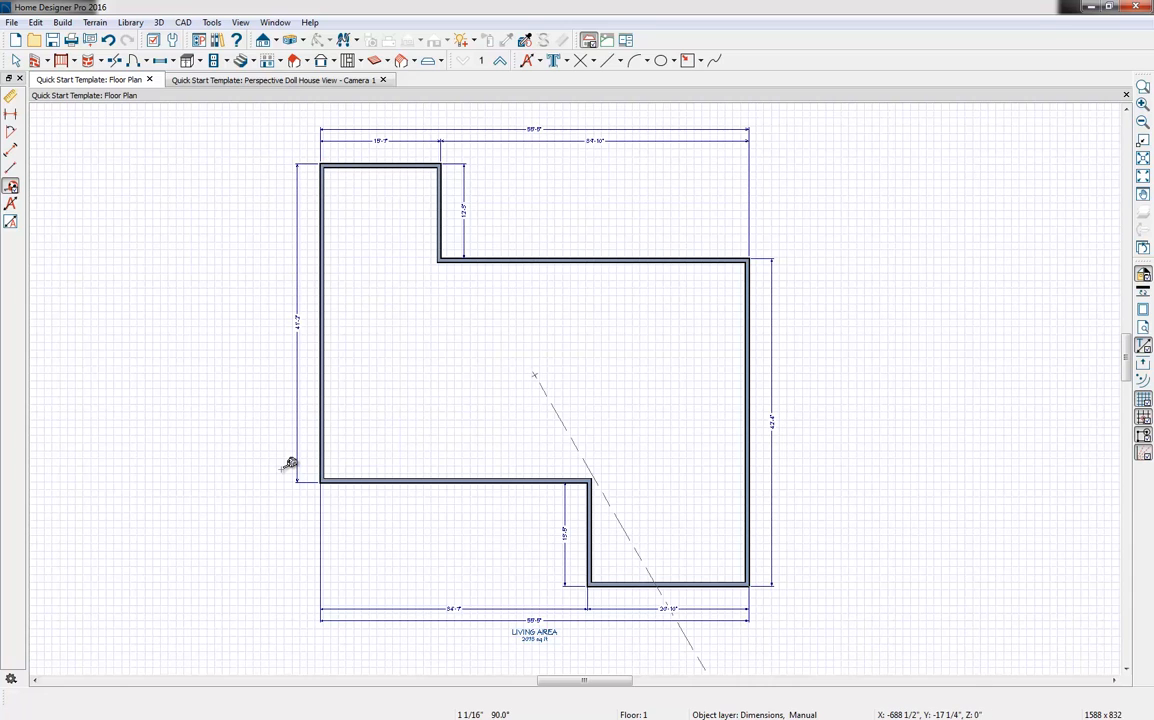
pyautogui.press('Escape')
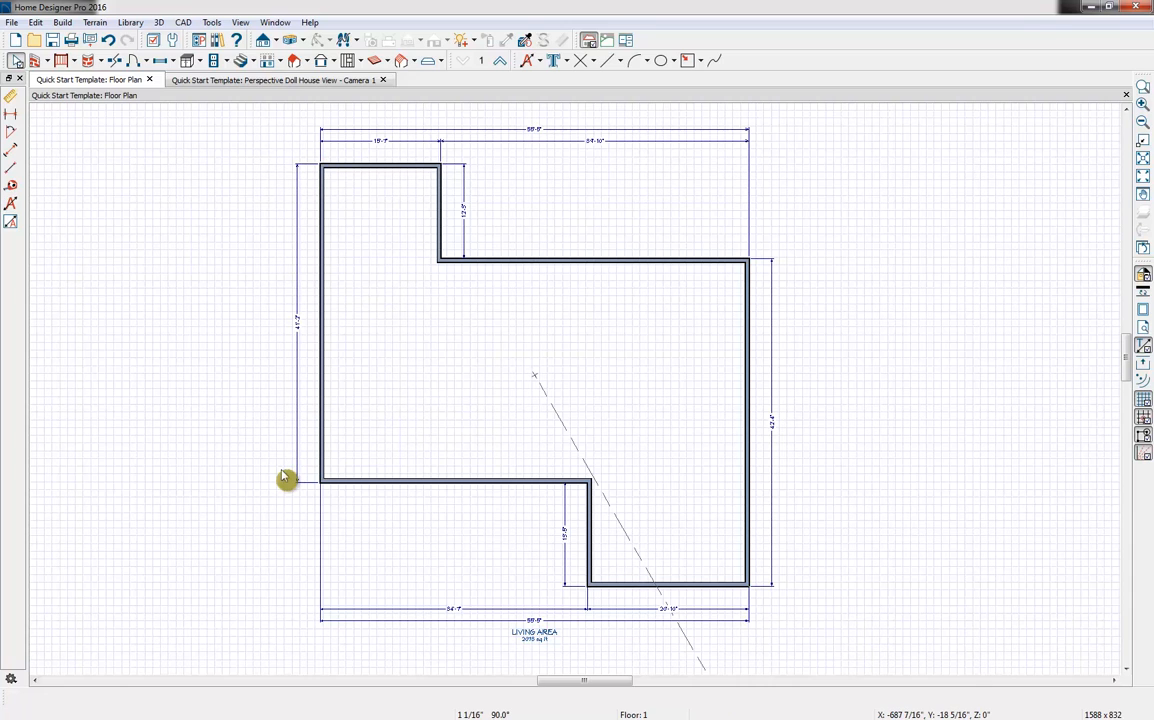
# Move the left exterior wall by setting the left wing's upper width dimension to 15' 4"
pyautogui.click(323, 322)
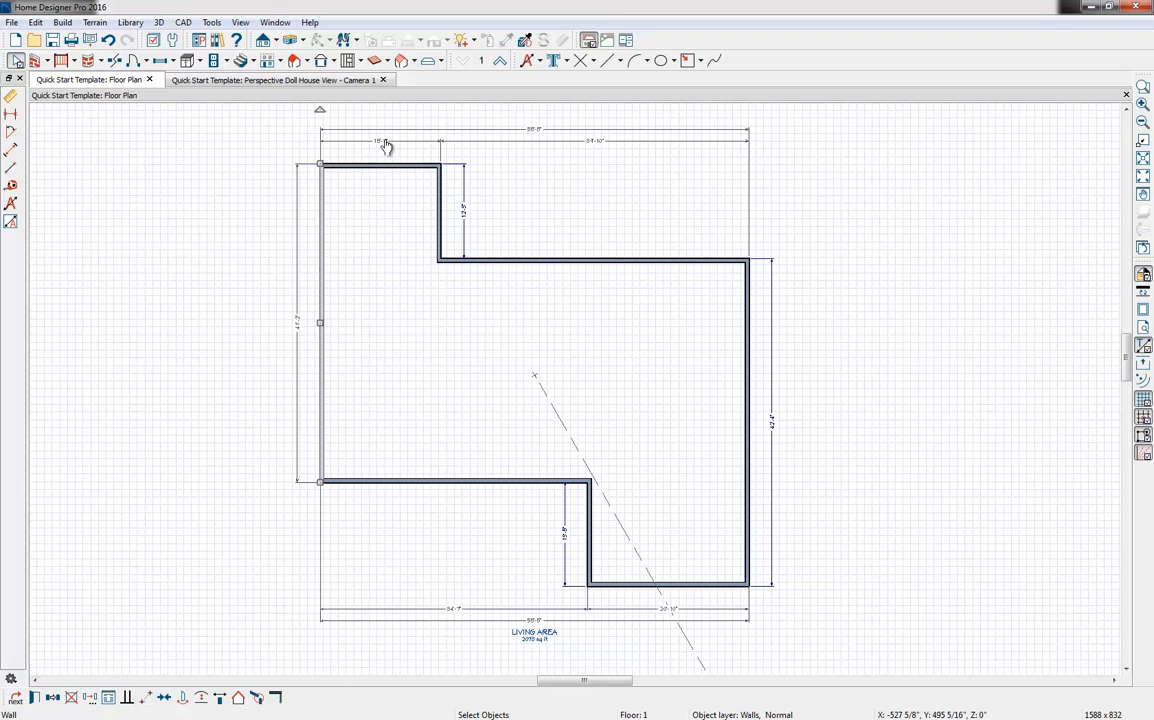
pyautogui.click(326, 165)
pyautogui.click(387, 149)
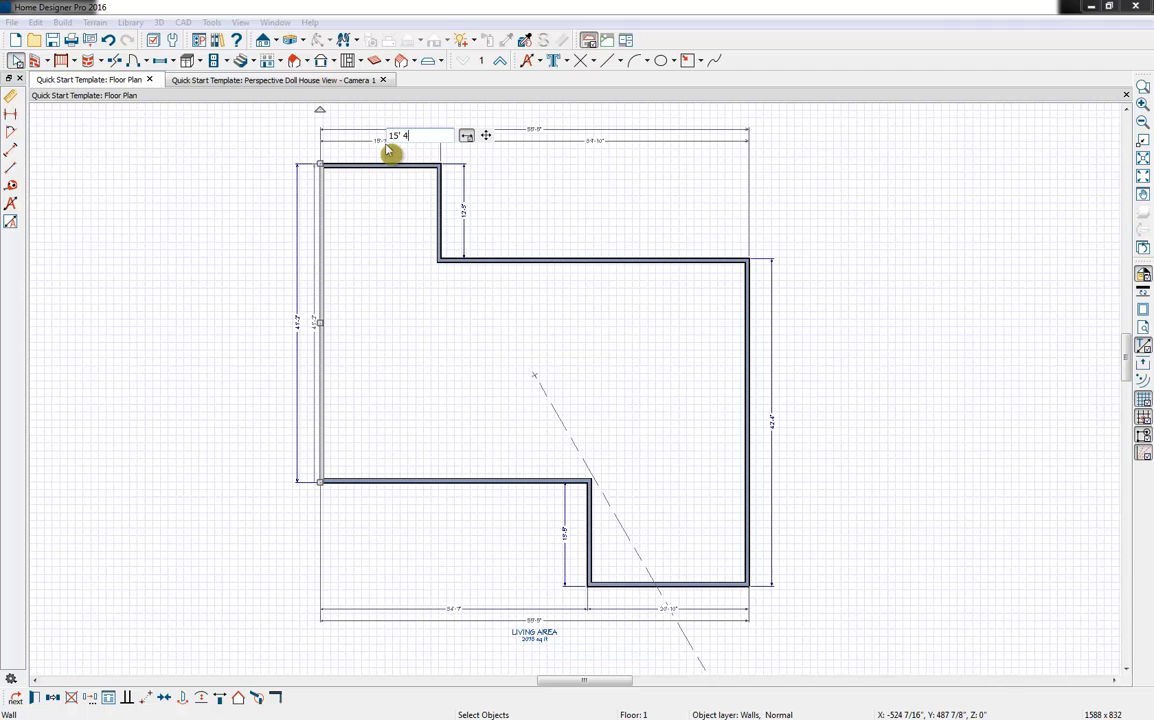
pyautogui.press('Return')
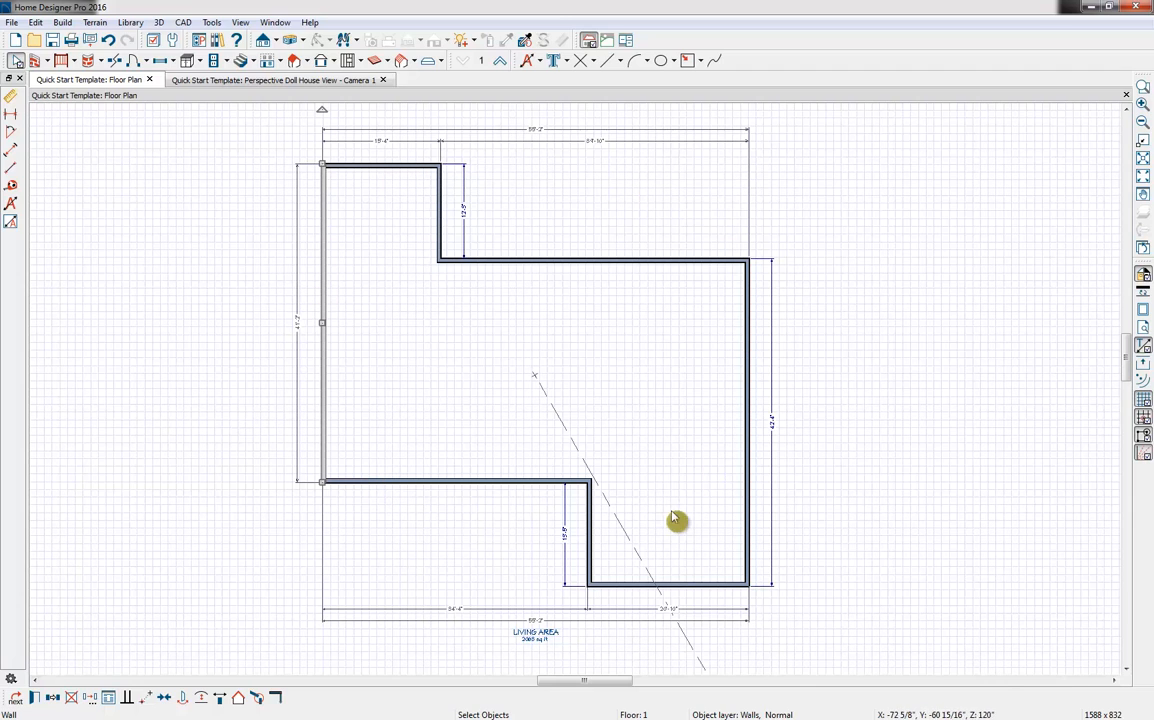
# Move the left wing's upper wall by setting its offset from the recessed upper wall to 12' 9"
pyautogui.click(380, 165)
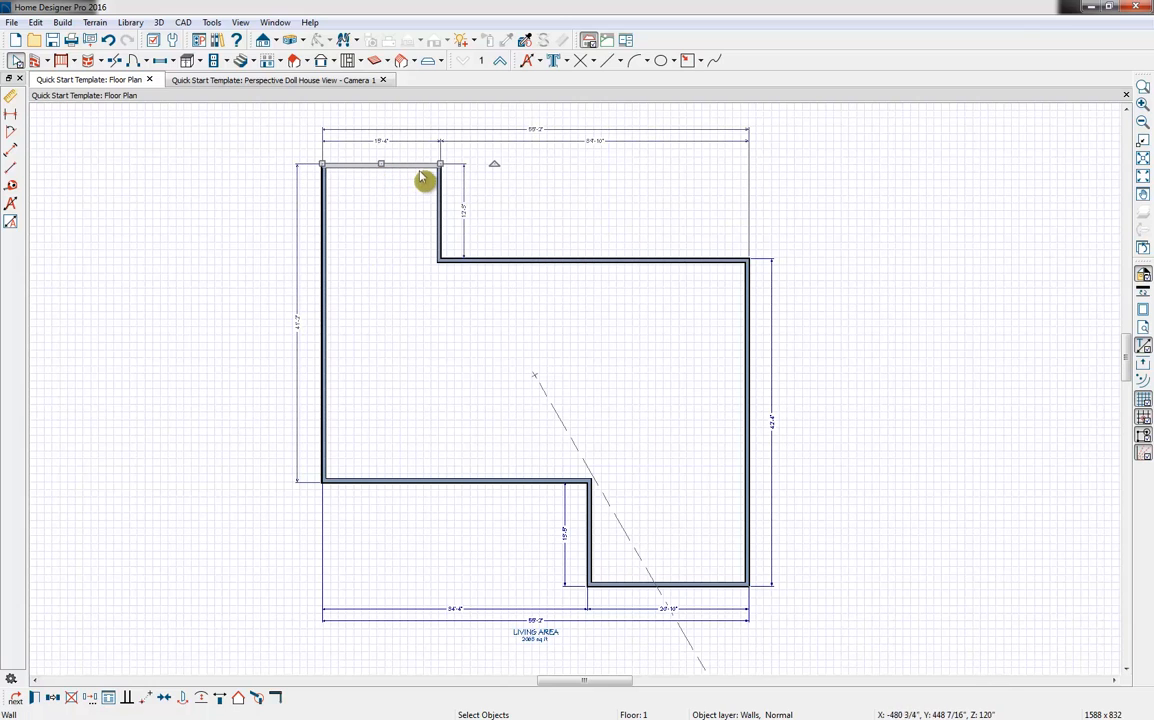
pyautogui.click(464, 213)
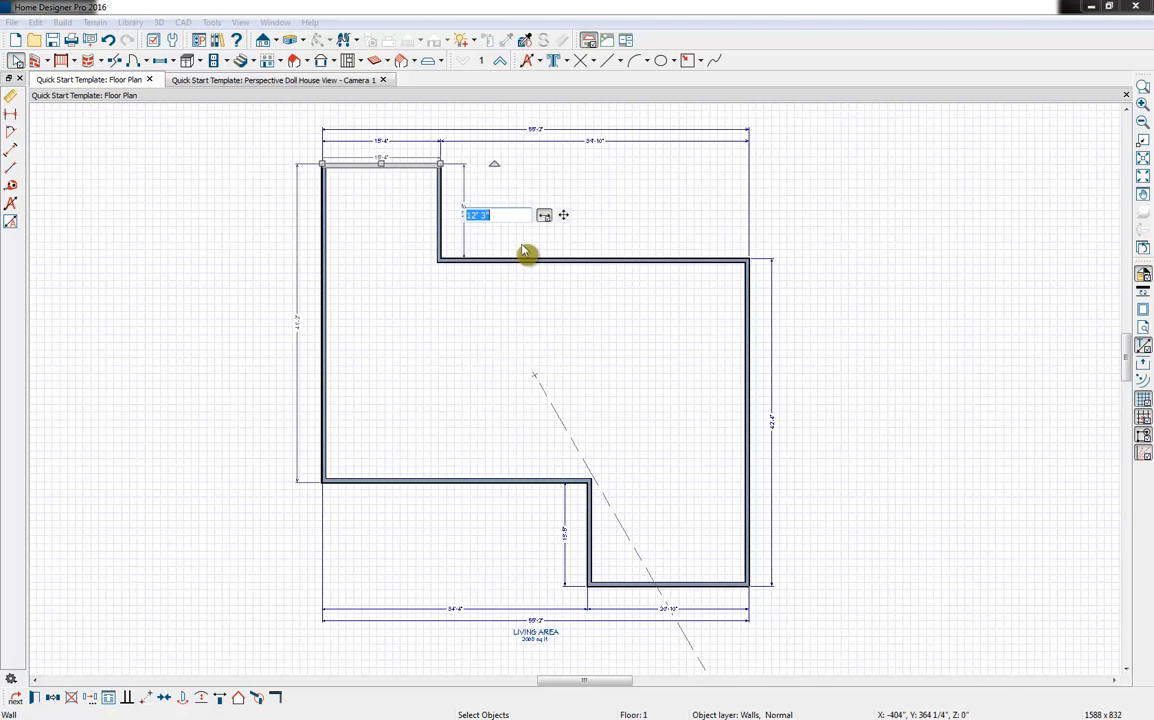
pyautogui.write("12' 9")
pyautogui.press('Return')
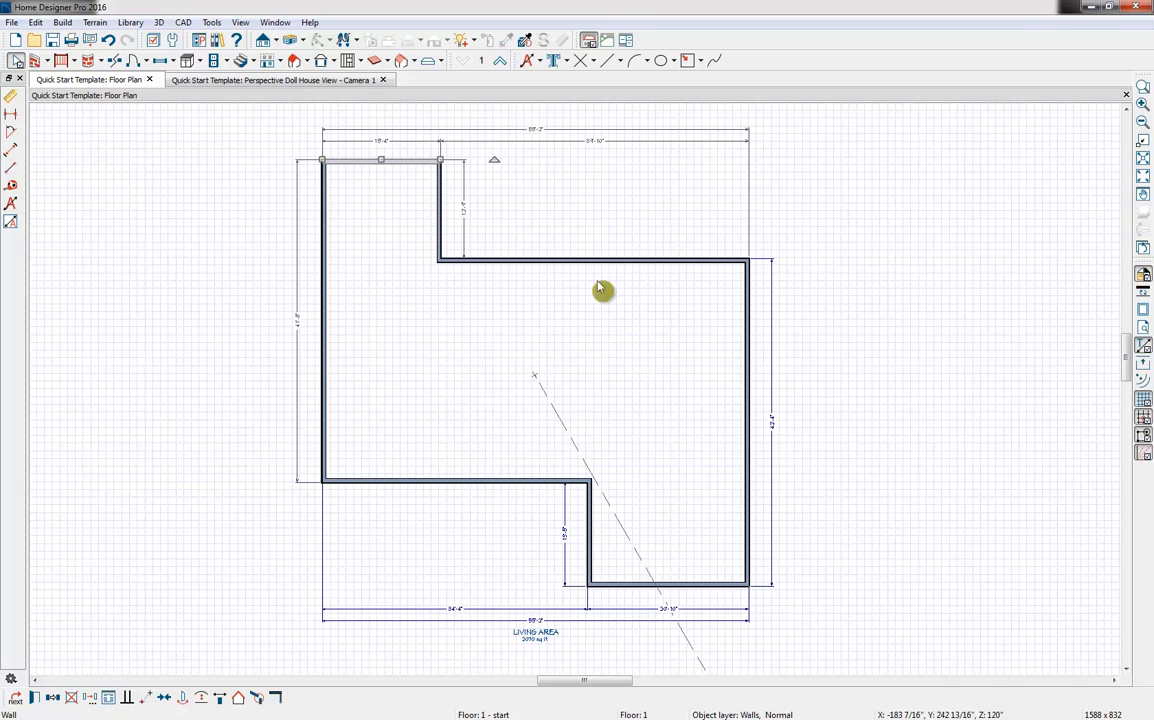
# Move the recessed upper wall by setting the dimension along the footprint's right side to 48' 6"
pyautogui.click(670, 260)
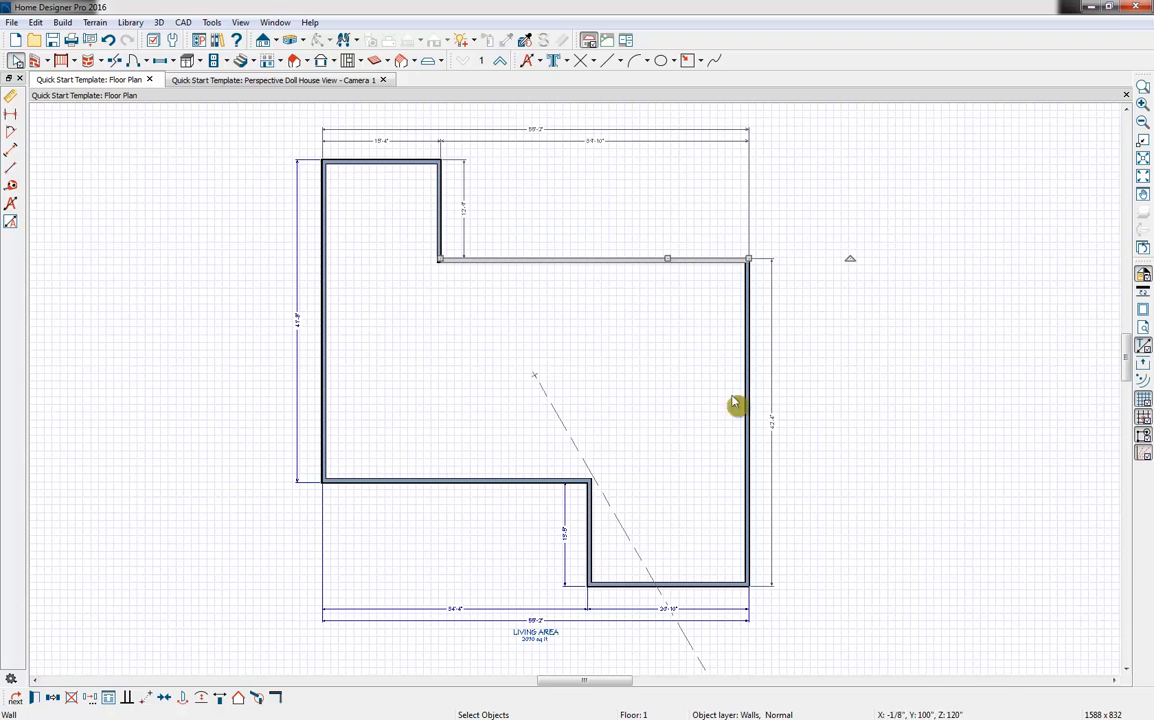
pyautogui.click(771, 405)
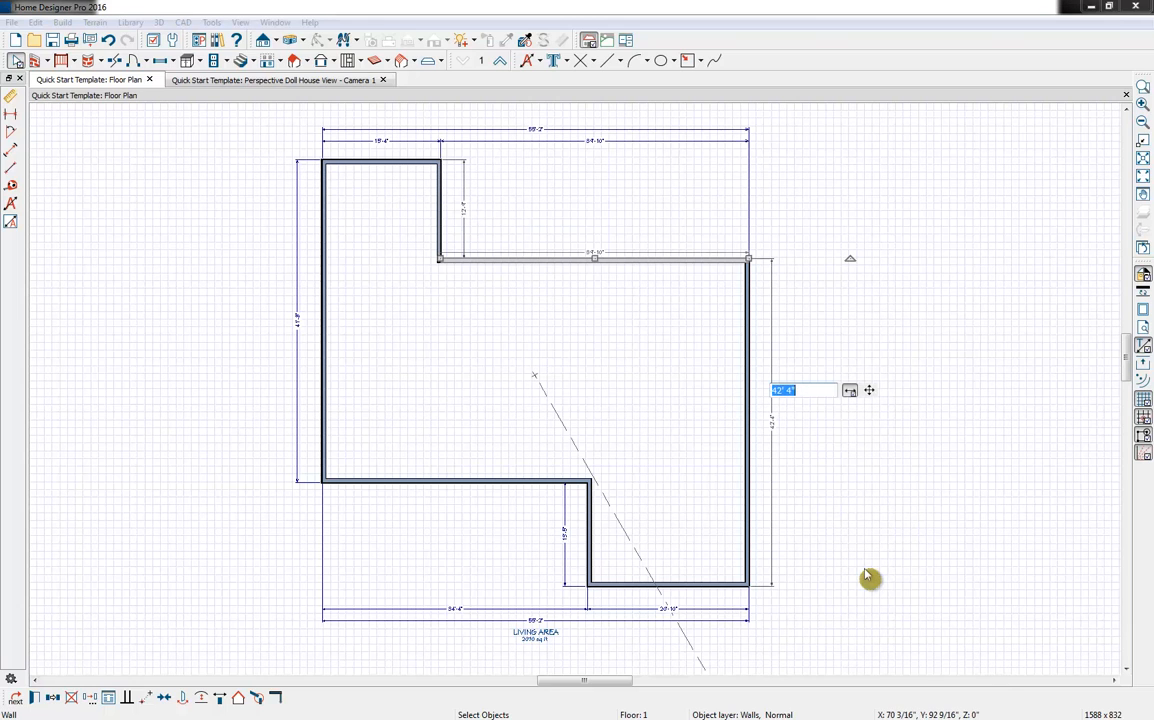
pyautogui.write('48')
pyautogui.press('Return')
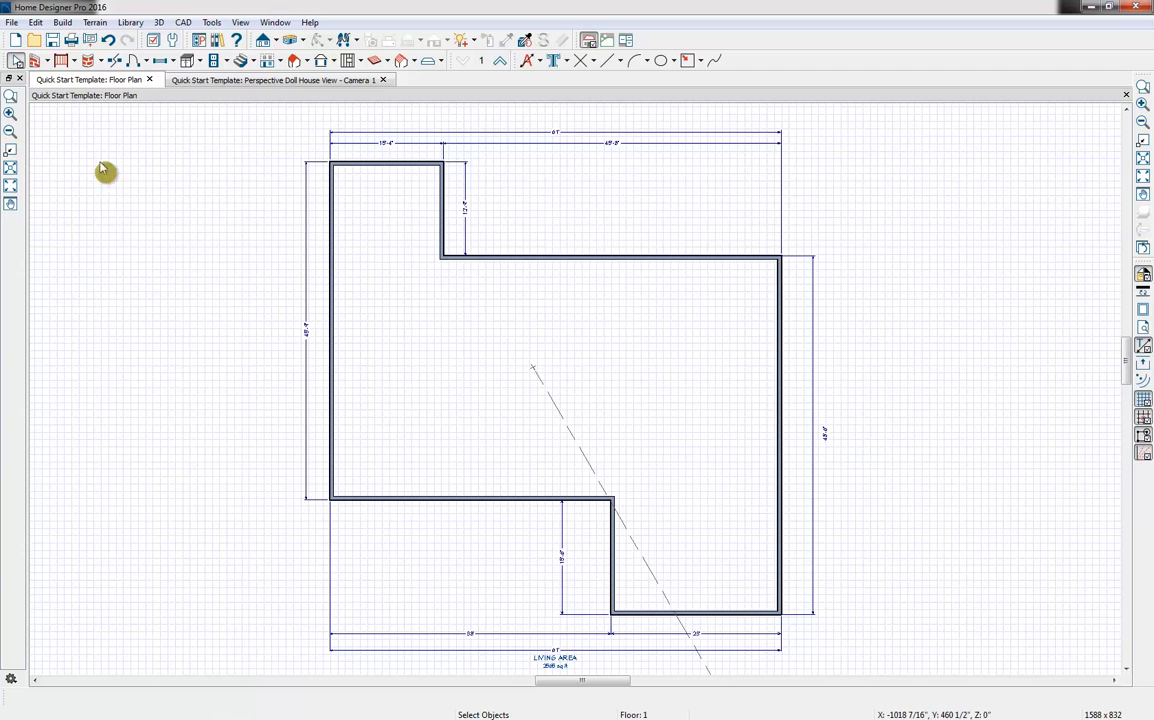
# Hide the "Dimensions, Automatic" layer in the floor plan and switch back to the perspective Doll House View
pyautogui.click(155, 43)
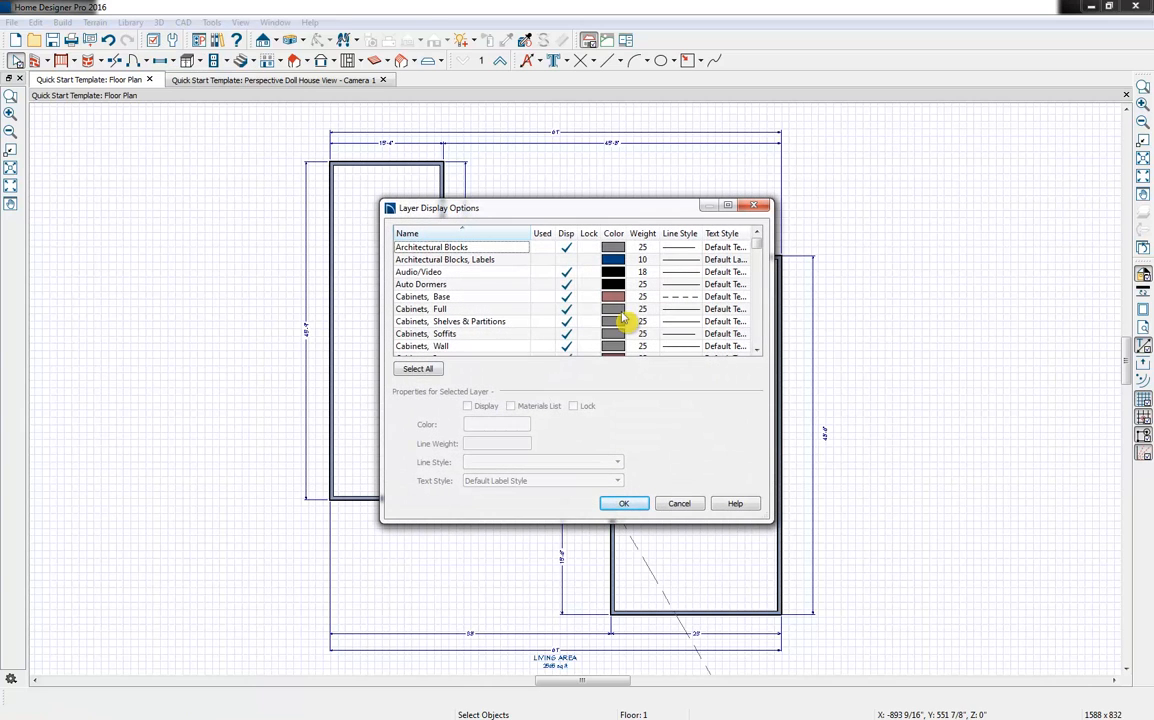
pyautogui.scroll(-6, 512, 296)
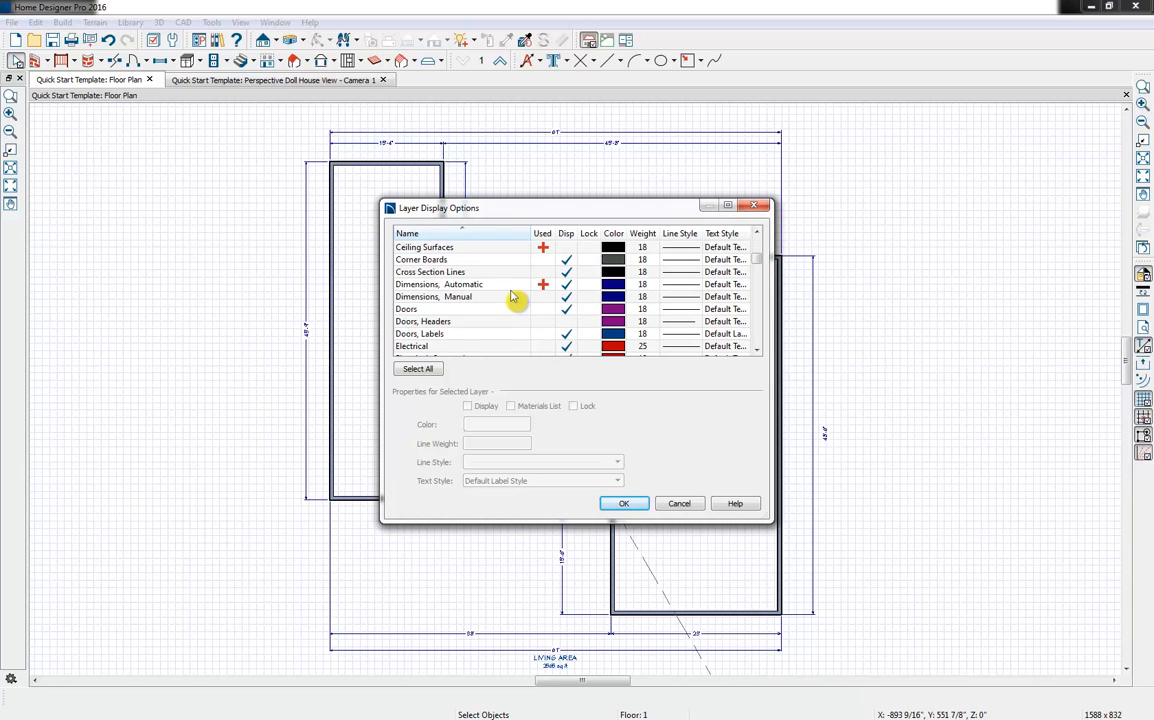
pyautogui.scroll(-3, 512, 296)
pyautogui.scroll(3, 505, 305)
pyautogui.click(566, 288)
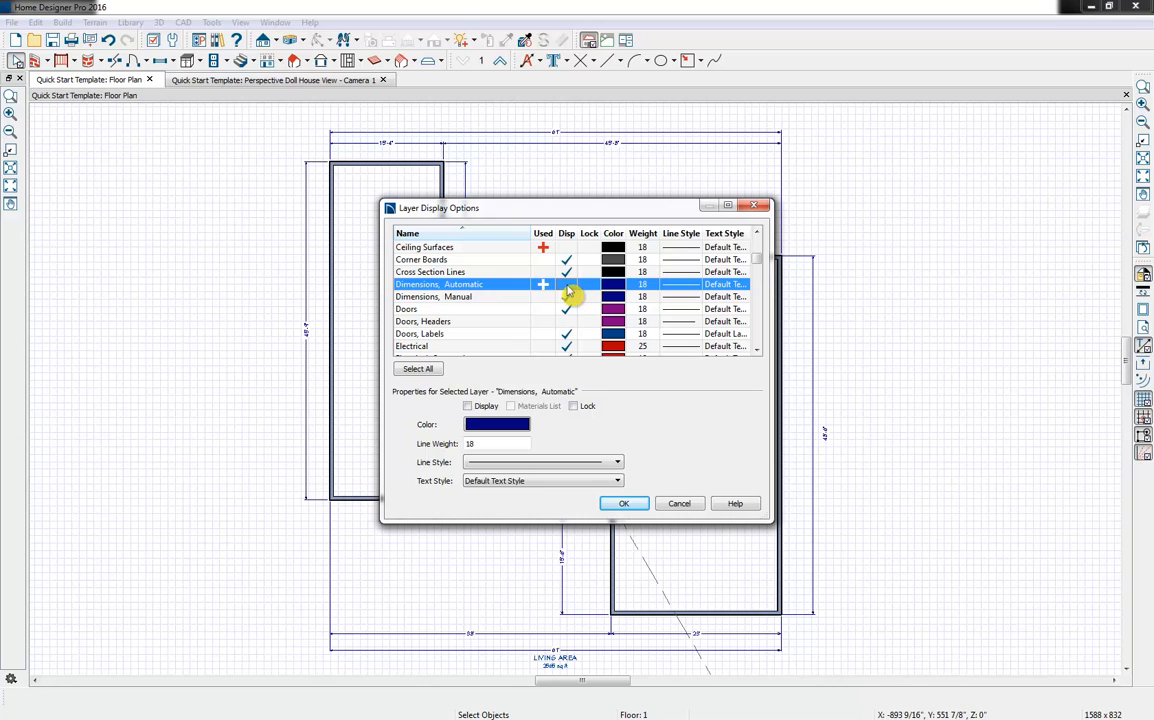
pyautogui.click(568, 286)
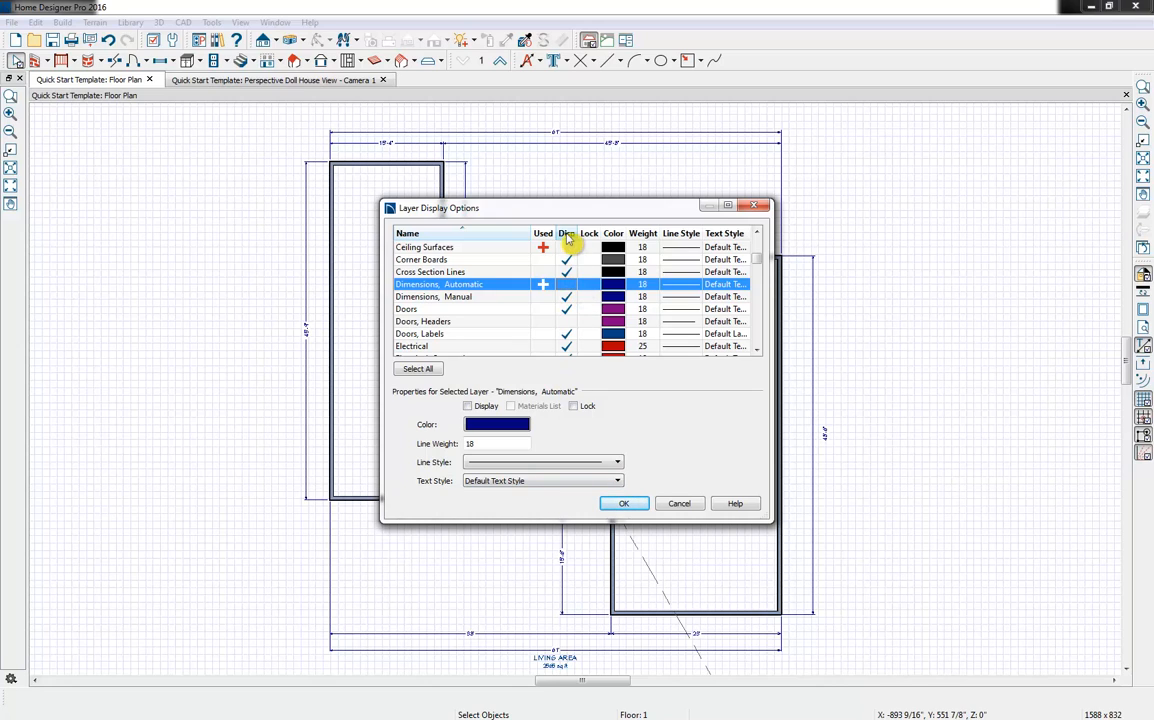
pyautogui.click(567, 290)
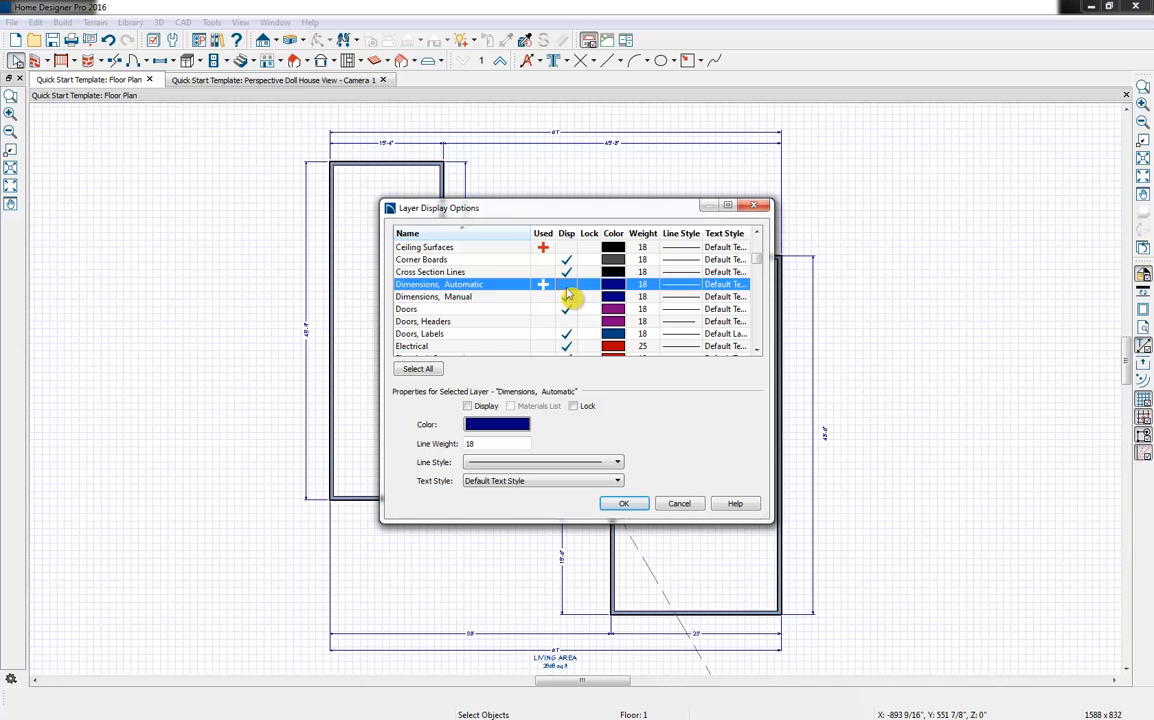
pyautogui.click(625, 505)
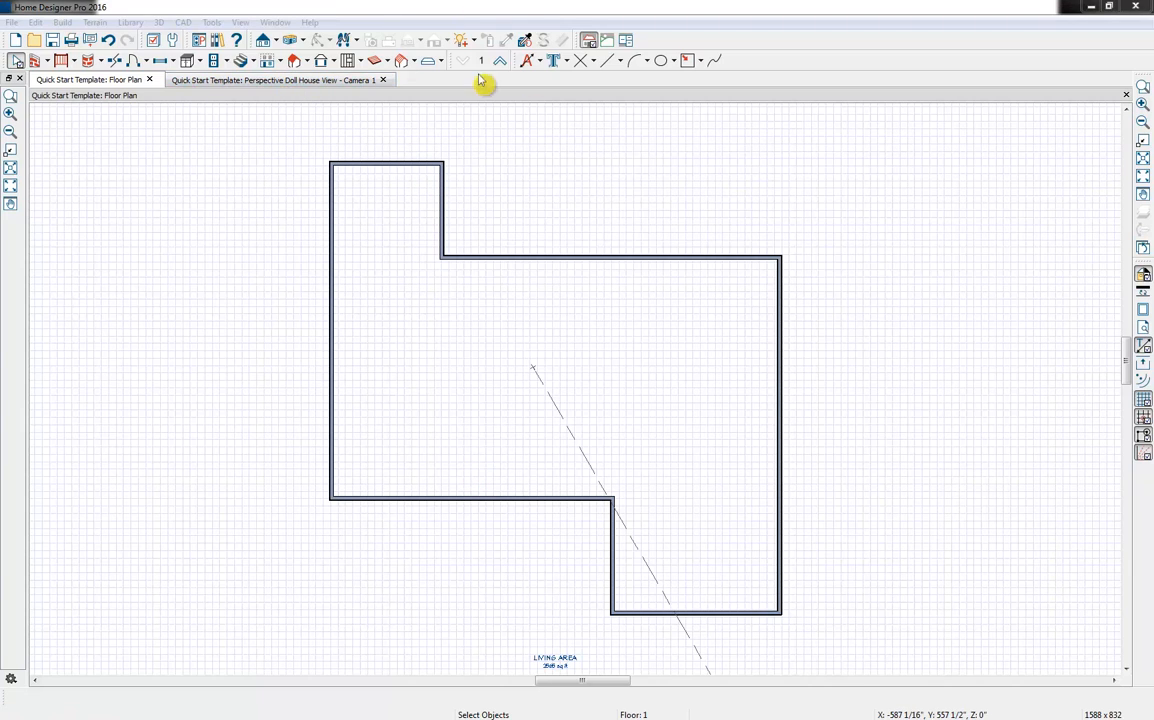
pyautogui.click(289, 82)
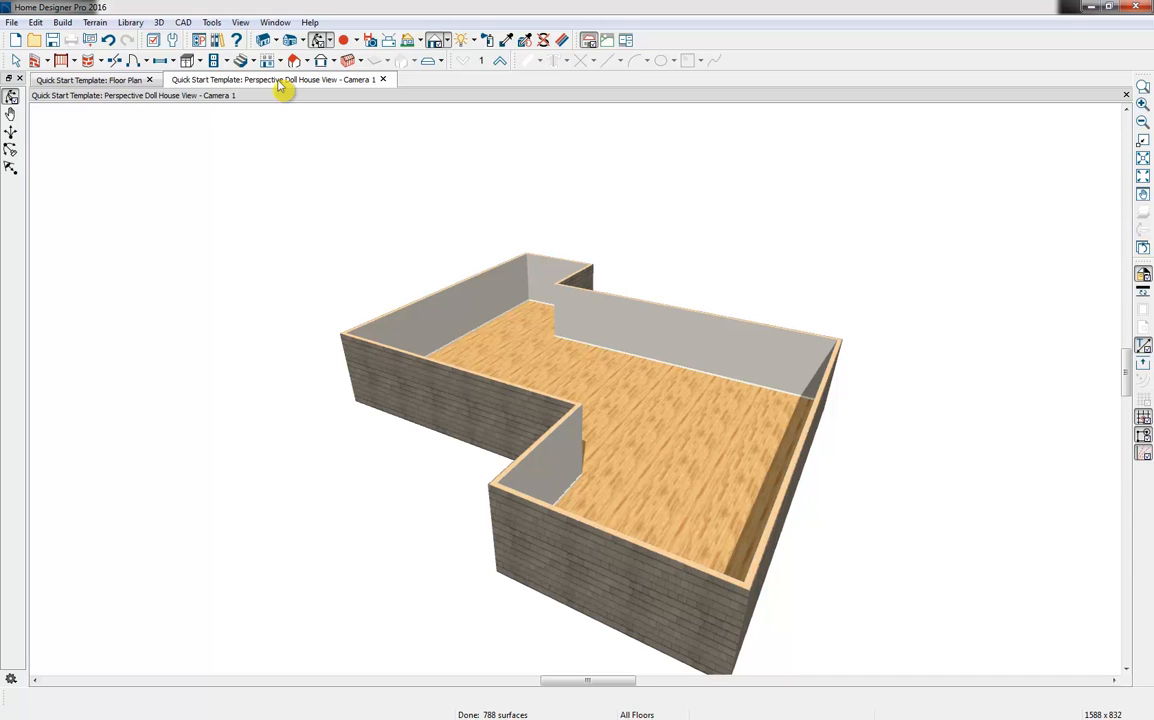
# Arrange the floor plan and the perspective Doll House View side by side, with the whole house footprint filling the plan window
pyautogui.click(126, 84)
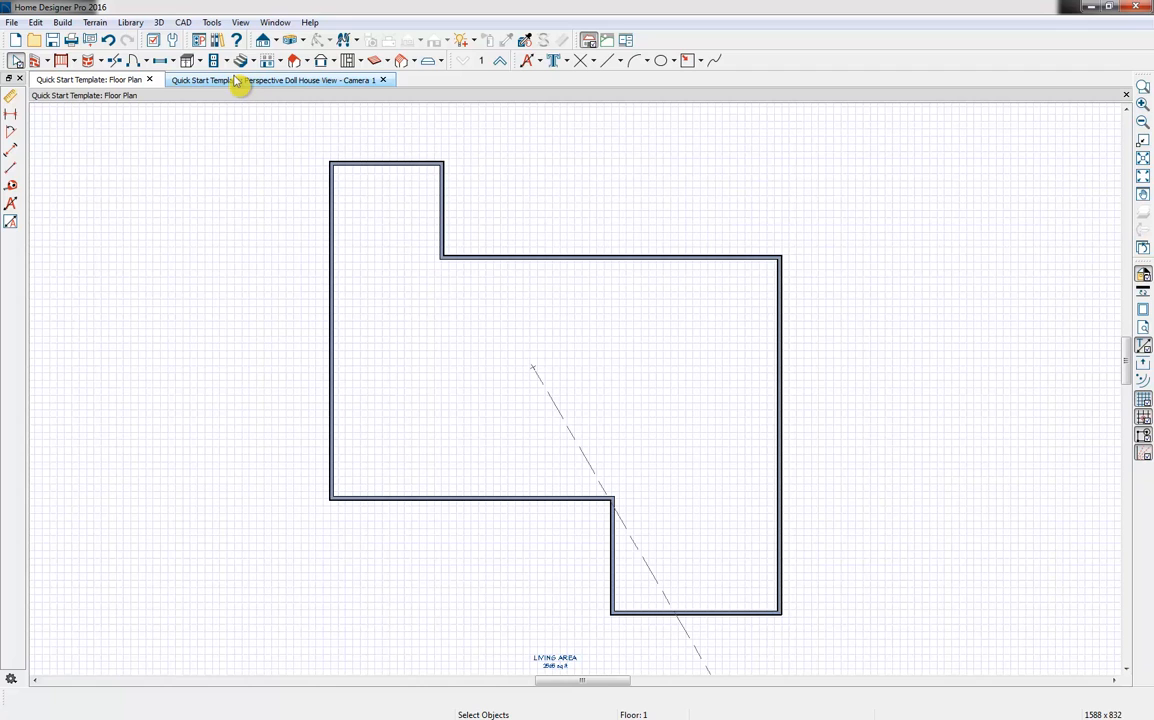
pyautogui.moveTo(238, 84); pyautogui.dragTo(783, 100)
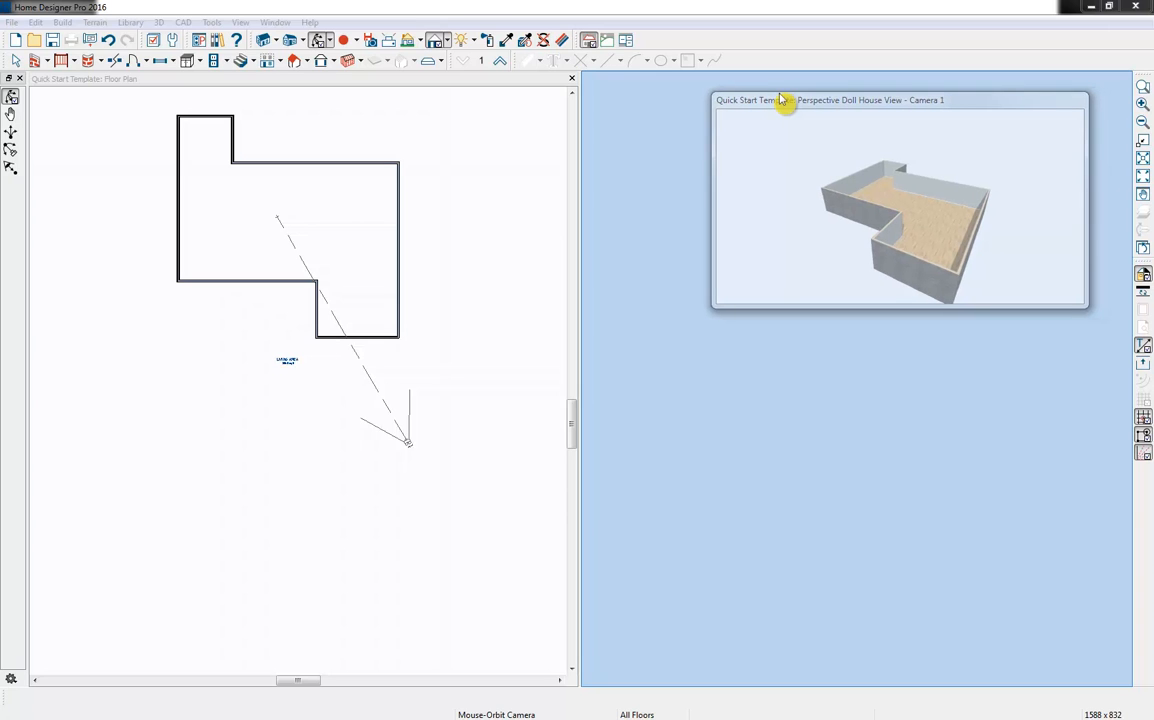
pyautogui.moveTo(783, 100); pyautogui.dragTo(780, 93)
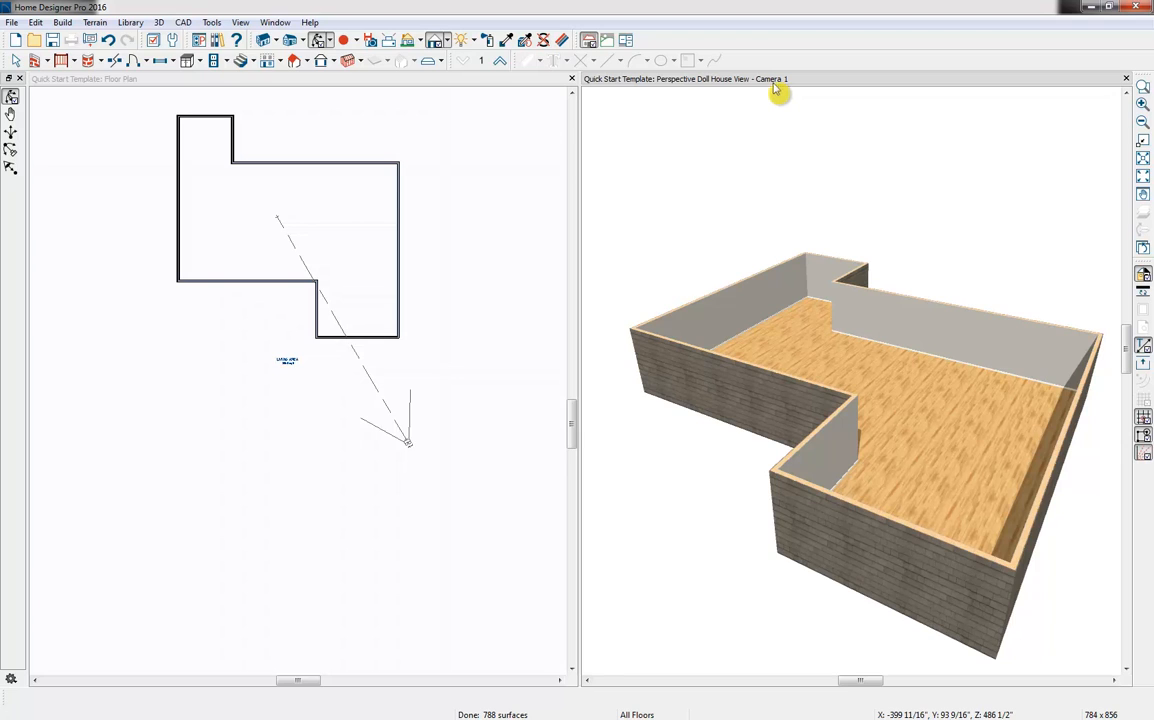
pyautogui.scroll(4, 196, 363)
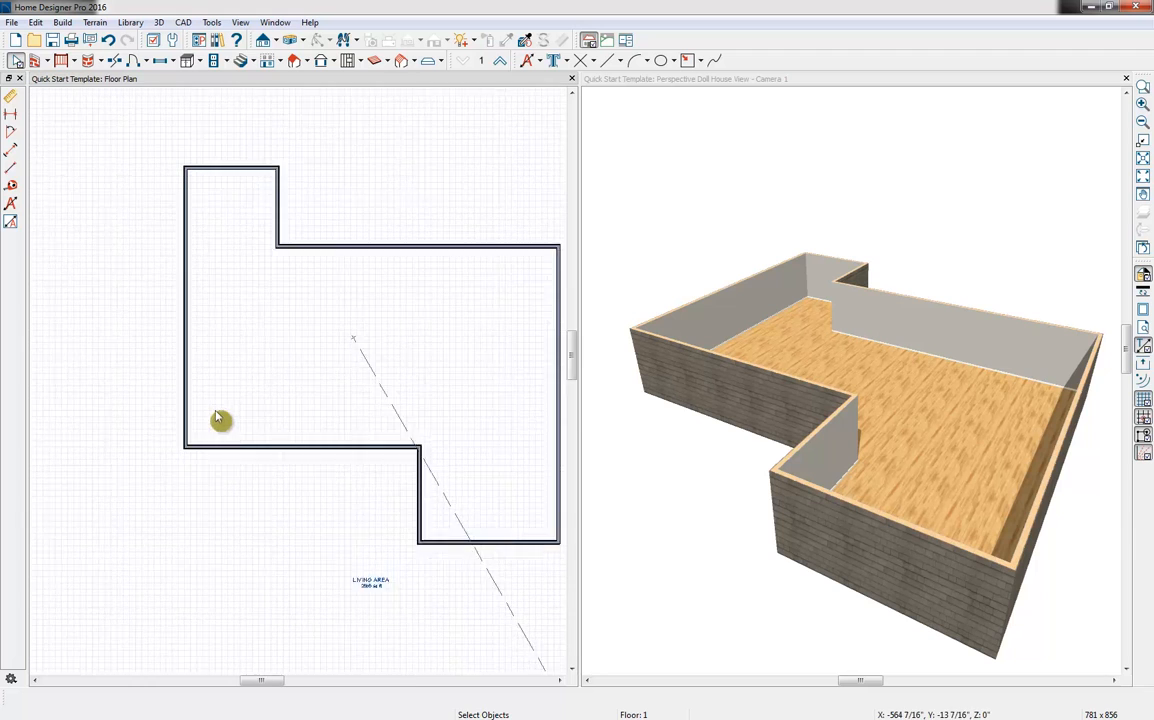
pyautogui.scroll(1, 216, 413)
pyautogui.moveTo(336, 398); pyautogui.dragTo(243, 437, button='middle')
pyautogui.scroll(1, 243, 437)
pyautogui.scroll(-1, 243, 437)
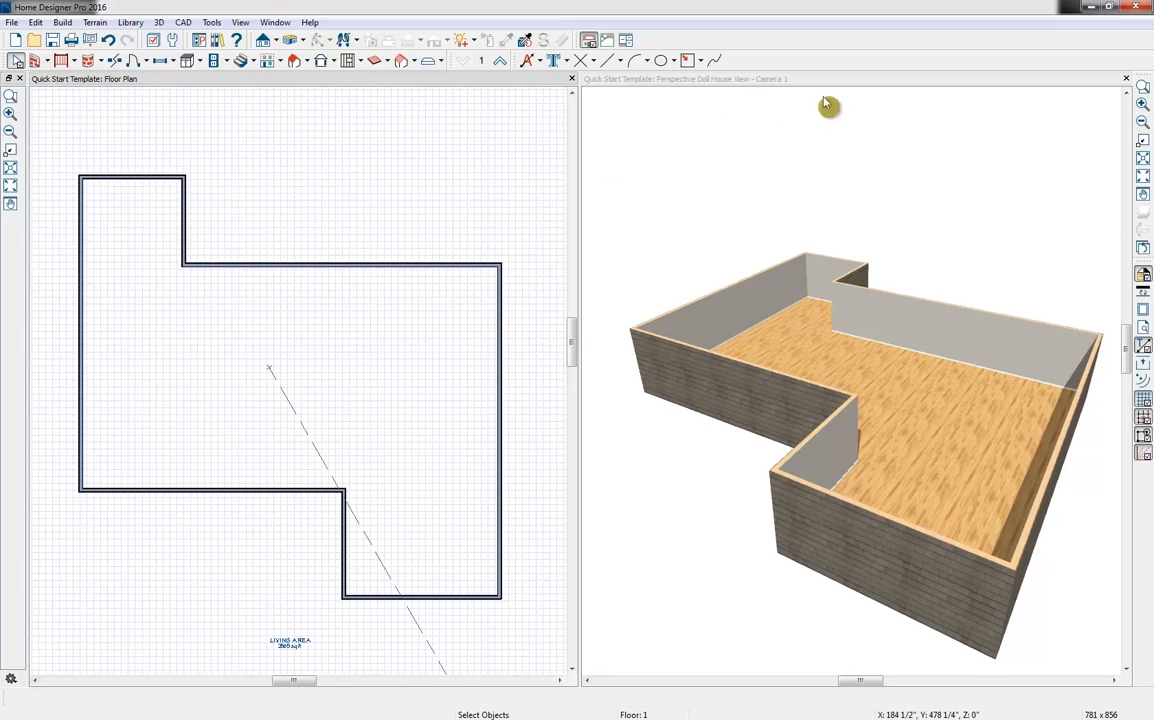
# In the Doll House View, draw straight interior walls from the recess corner across to the left exterior wall, enclosing the left wing as a room
pyautogui.click(862, 88)
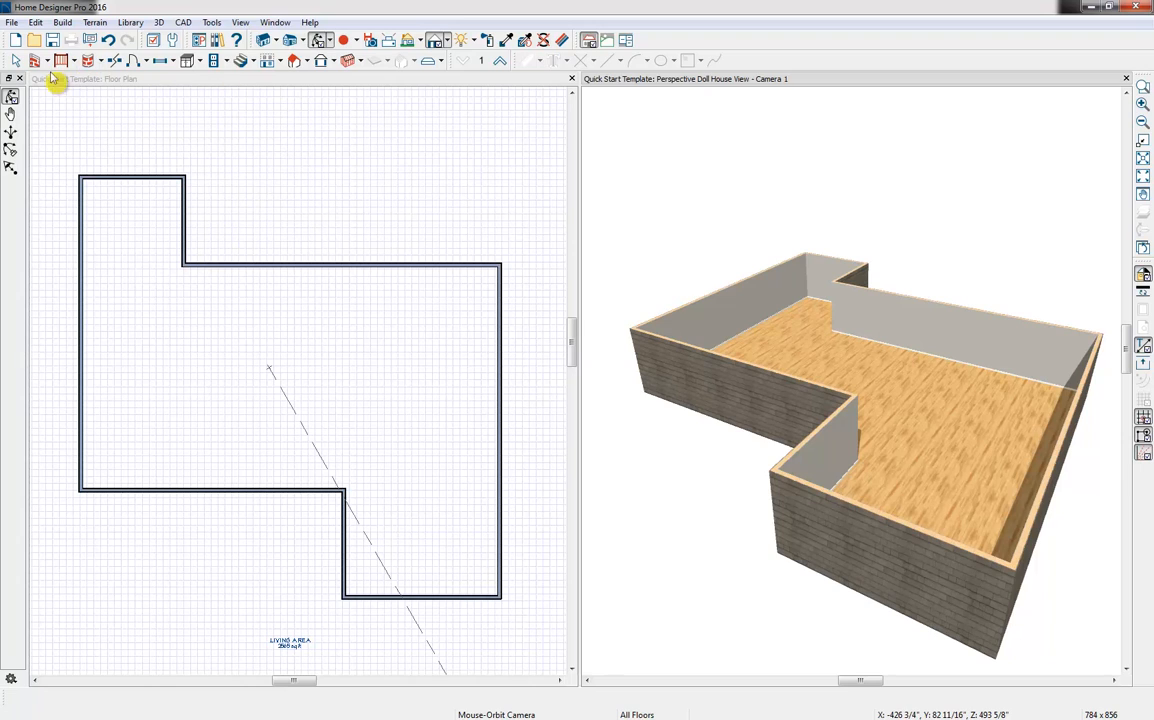
pyautogui.click(100, 122)
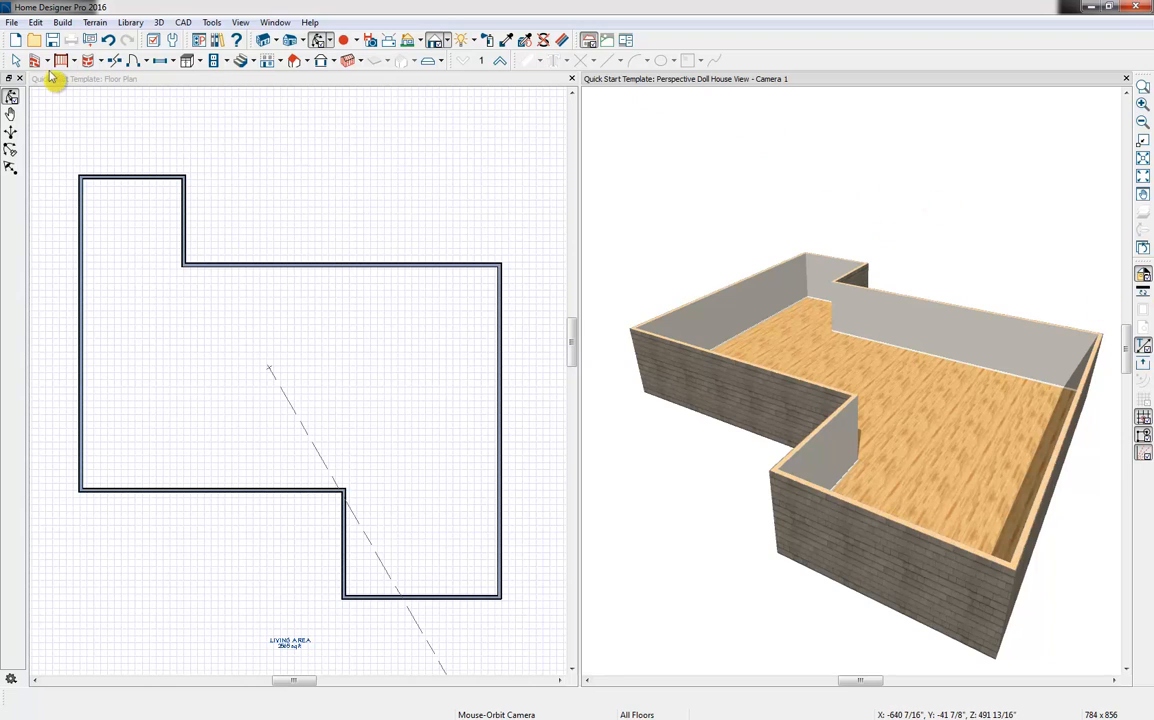
pyautogui.click(46, 61)
pyautogui.click(75, 92)
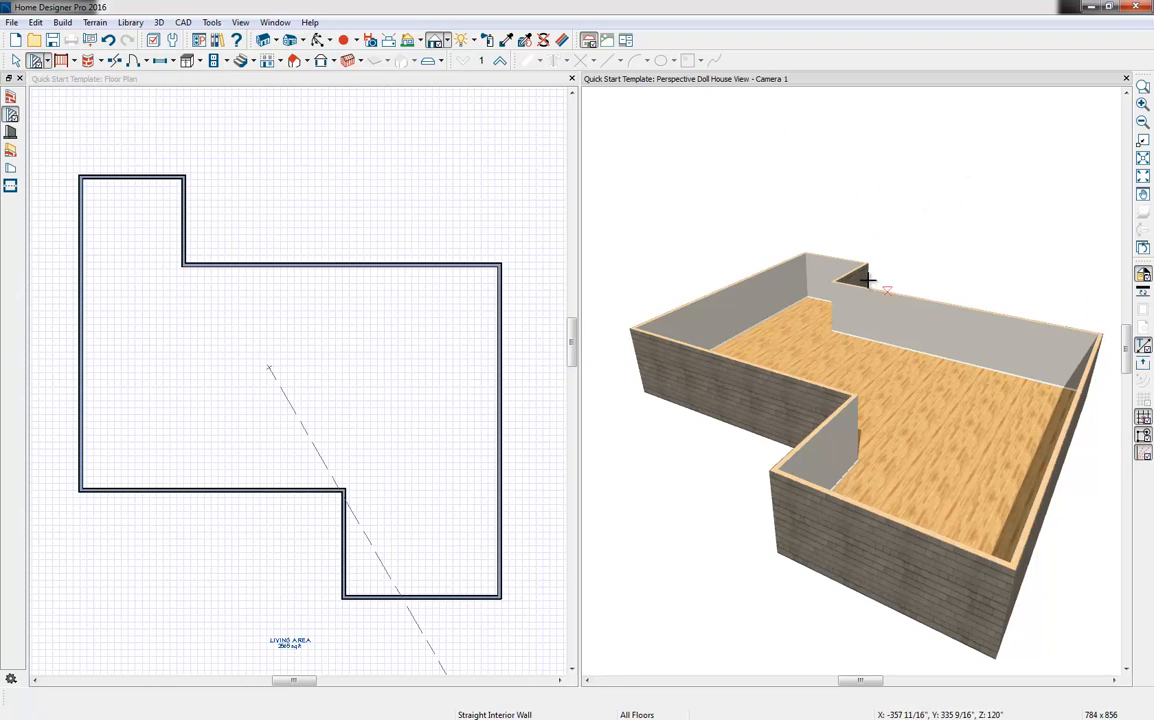
pyautogui.moveTo(834, 283); pyautogui.dragTo(722, 285)
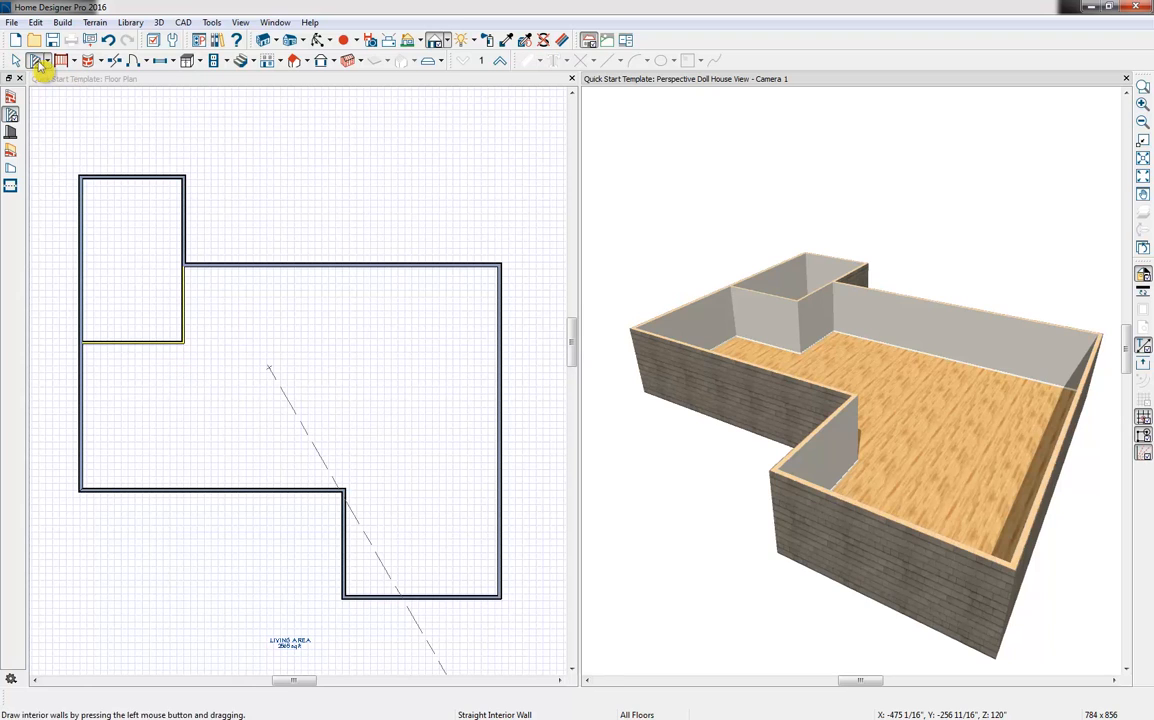
# In the floor plan, draw straight interior walls forming a small room below the left wing and a long room along the lower exterior wall
pyautogui.click(134, 78)
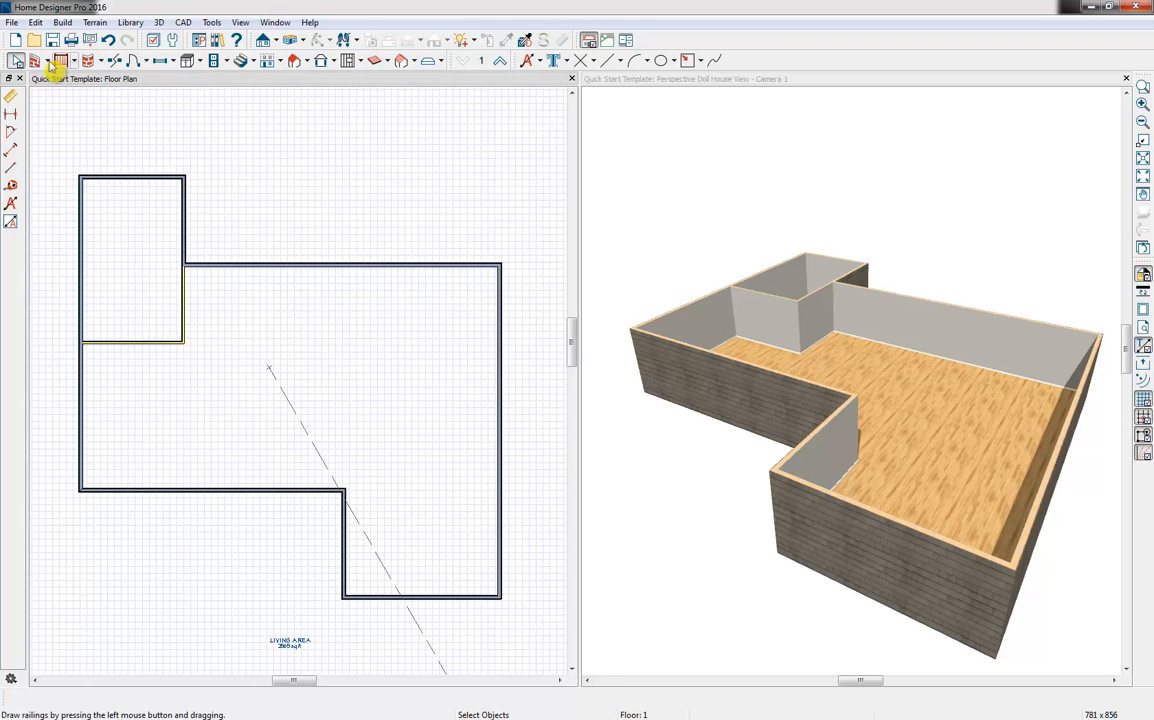
pyautogui.click(48, 62)
pyautogui.click(60, 94)
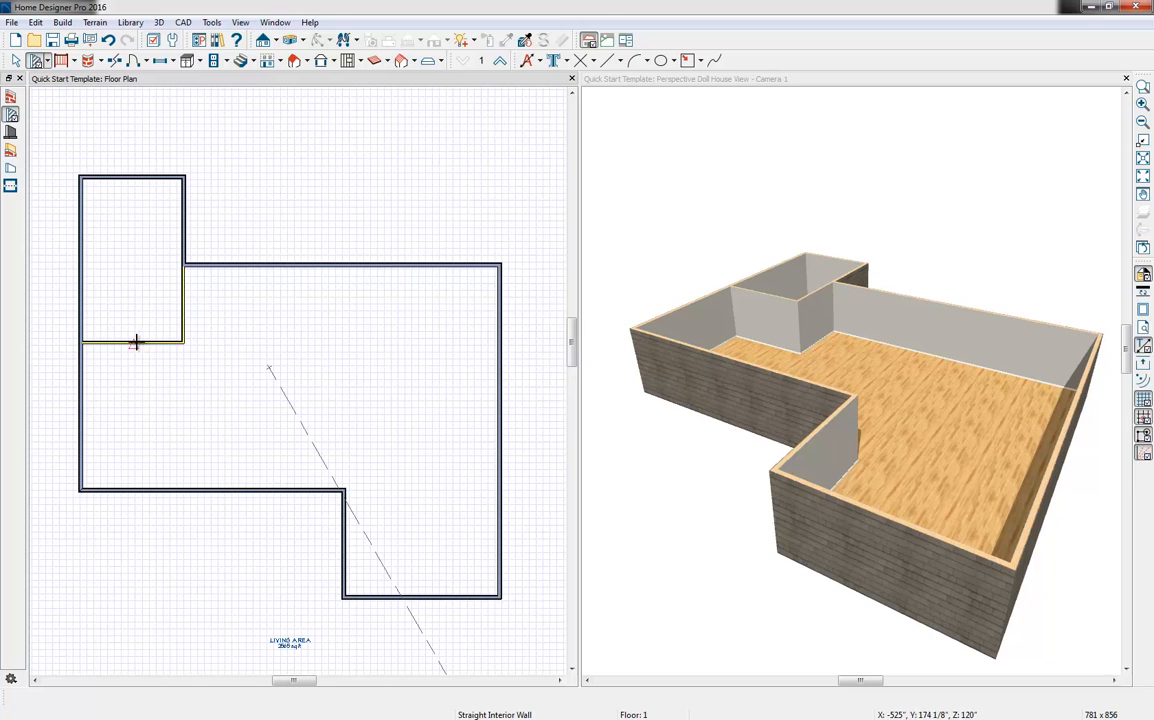
pyautogui.moveTo(137, 342)
pyautogui.mouseDown()
pyautogui.moveTo(138, 388)
pyautogui.moveTo(77, 391)
pyautogui.moveTo(343, 390)
pyautogui.mouseUp()
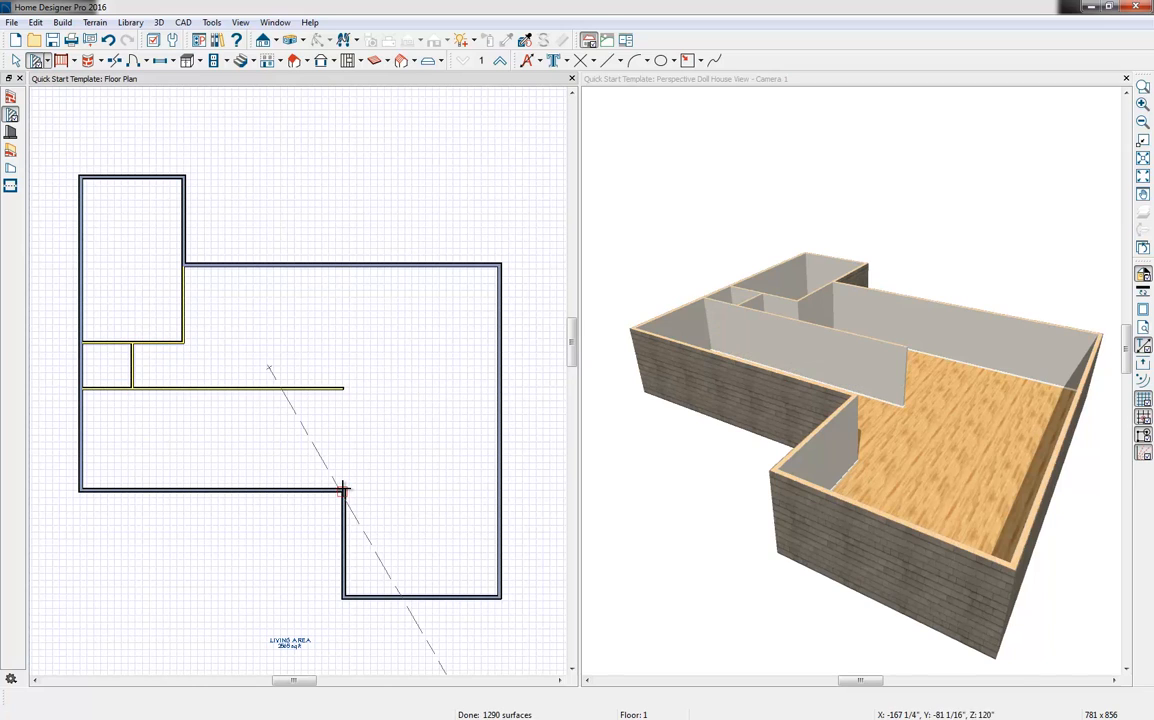
pyautogui.moveTo(341, 487); pyautogui.dragTo(344, 390)
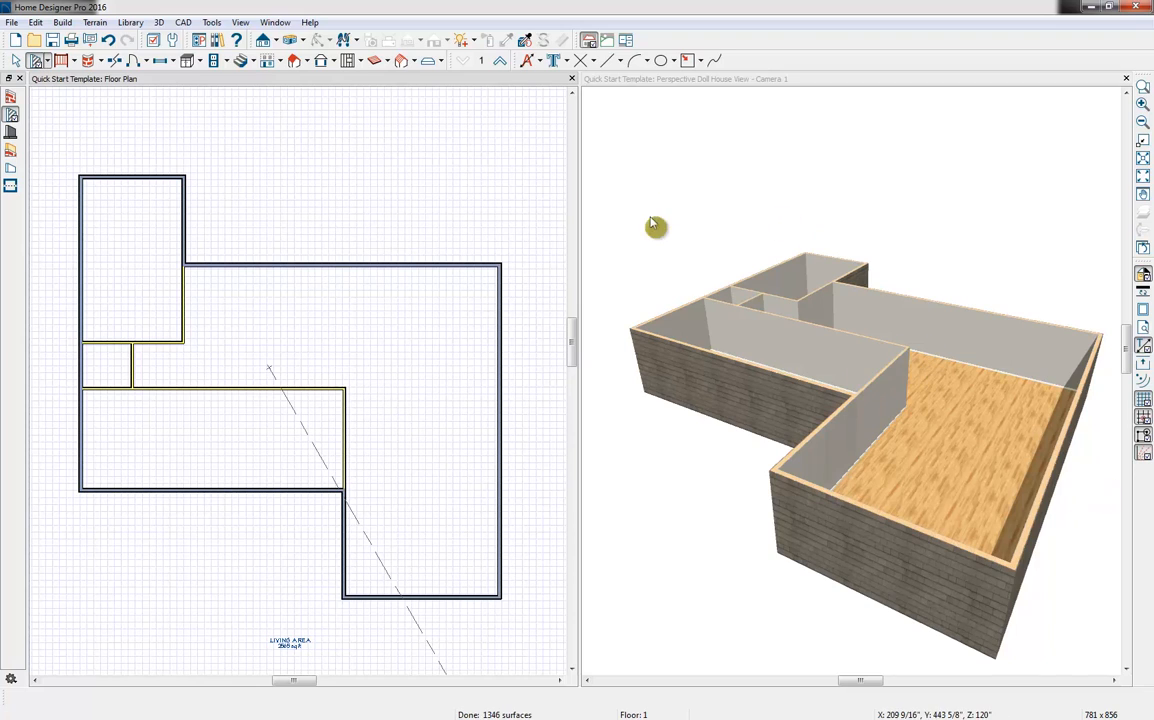
# Add interior walls enclosing a room beside the left wing, closing off the lower-right room, and dividing the long lower room into three
pyautogui.moveTo(185, 345)
pyautogui.mouseDown()
pyautogui.moveTo(291, 343)
pyautogui.moveTo(263, 343)
pyautogui.moveTo(266, 270)
pyautogui.mouseUp()
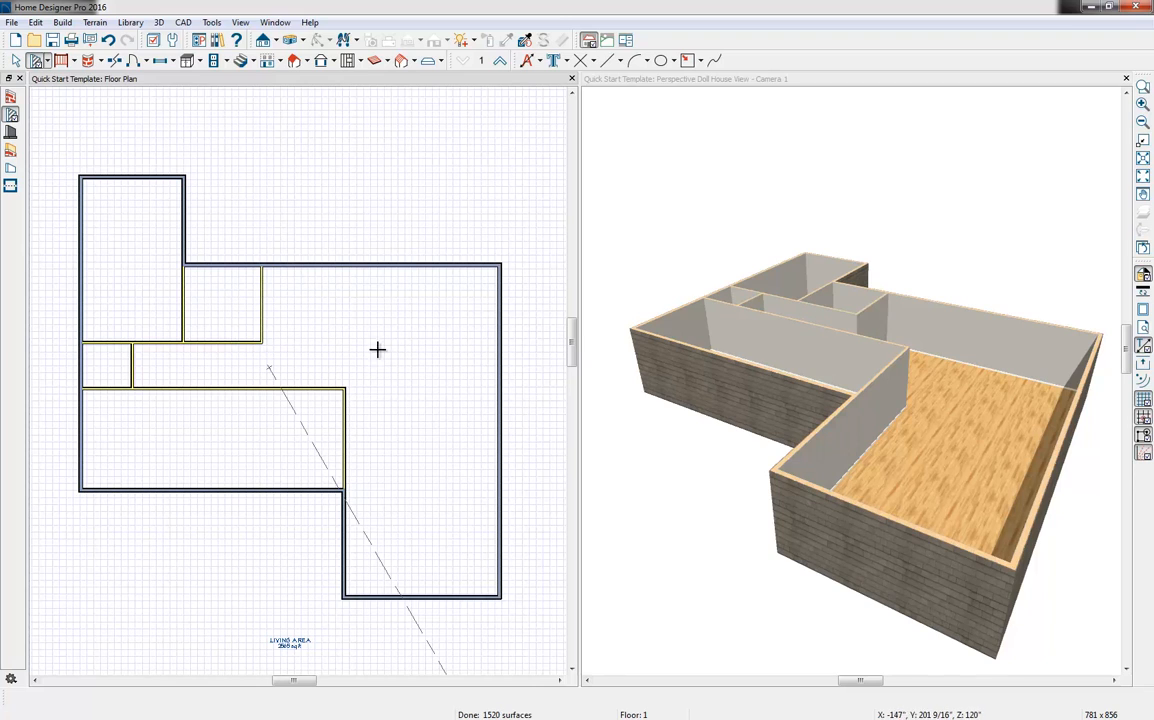
pyautogui.moveTo(340, 390); pyautogui.dragTo(500, 390)
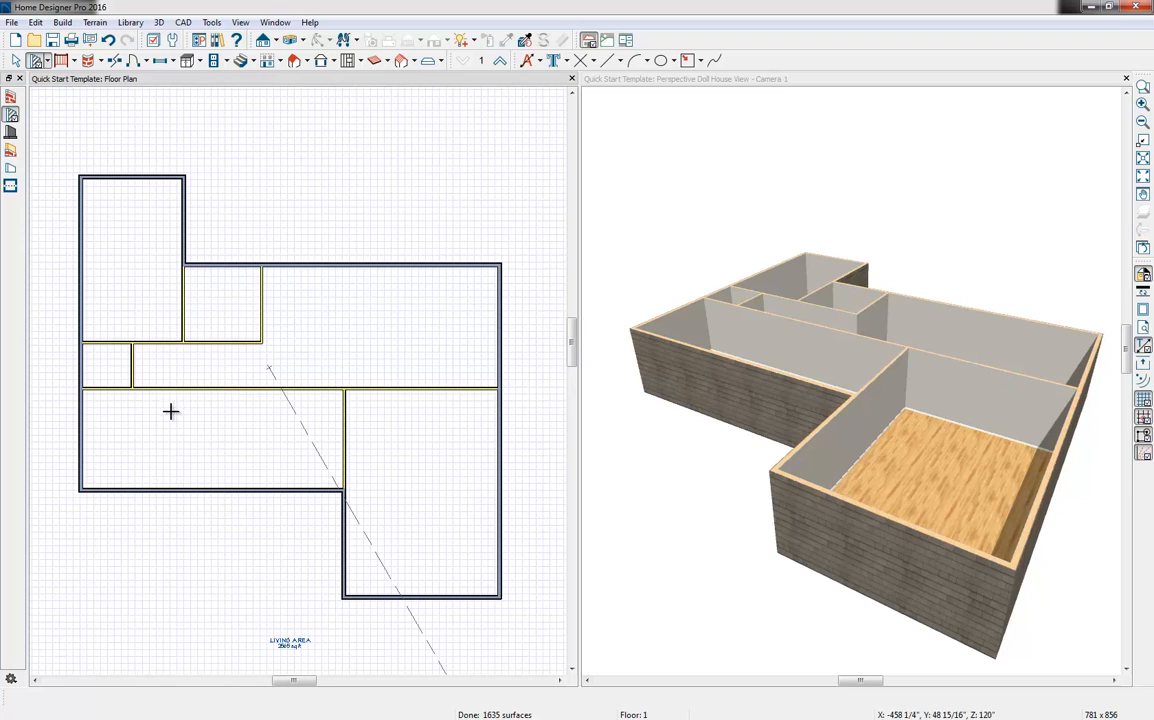
pyautogui.moveTo(163, 391)
pyautogui.mouseDown()
pyautogui.moveTo(152, 502)
pyautogui.moveTo(160, 492)
pyautogui.mouseUp()
pyautogui.moveTo(265, 399)
pyautogui.mouseDown()
pyautogui.moveTo(250, 489)
pyautogui.moveTo(263, 490)
pyautogui.mouseUp()
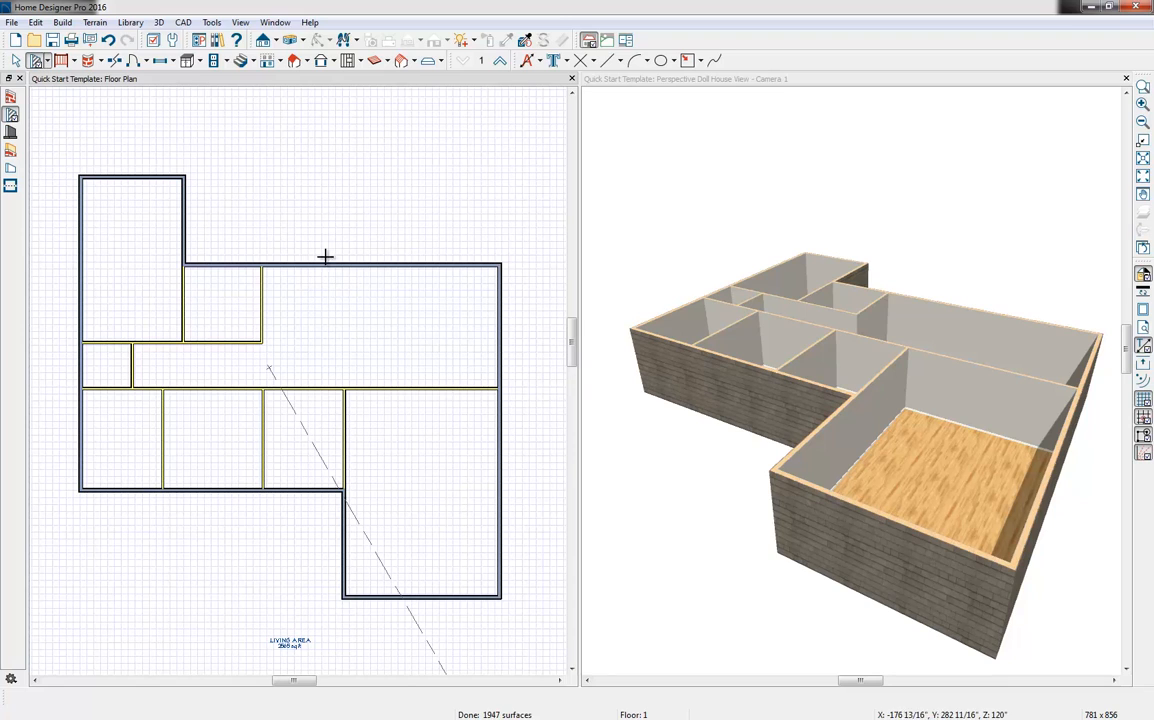
pyautogui.click(280, 23)
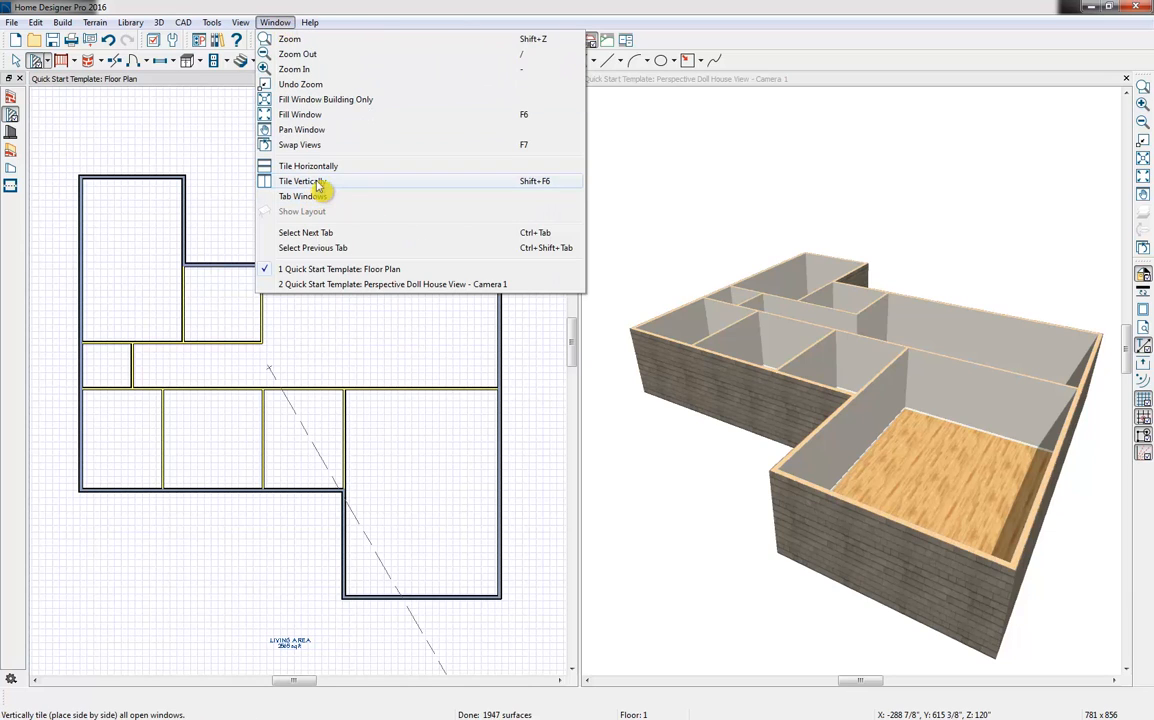
pyautogui.click(192, 152)
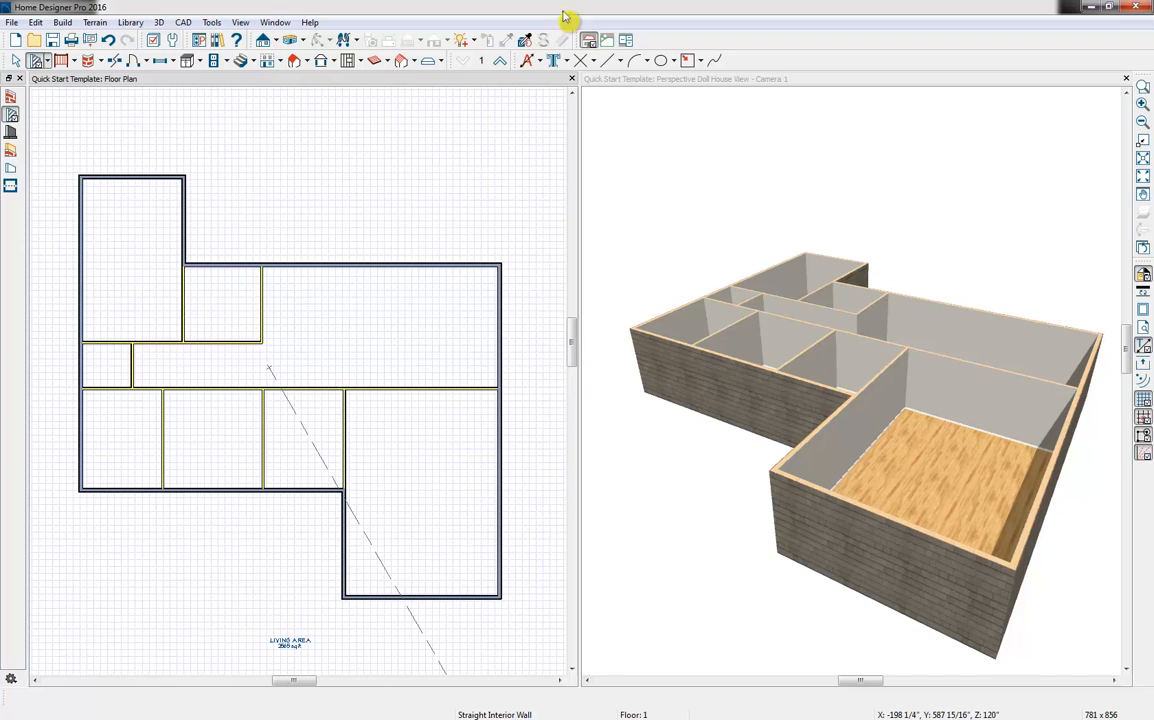
# Select the lower-right room in the Doll House View, review its structure settings, and set its room type to Garage
pyautogui.click(868, 92)
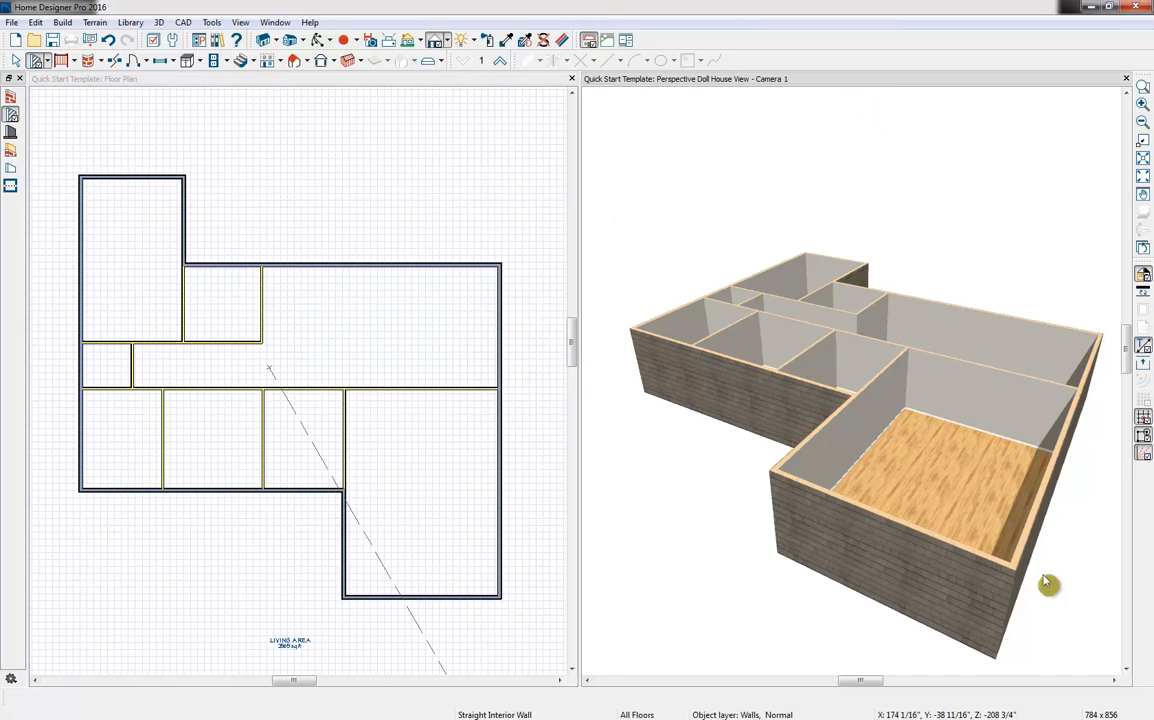
pyautogui.press('space')
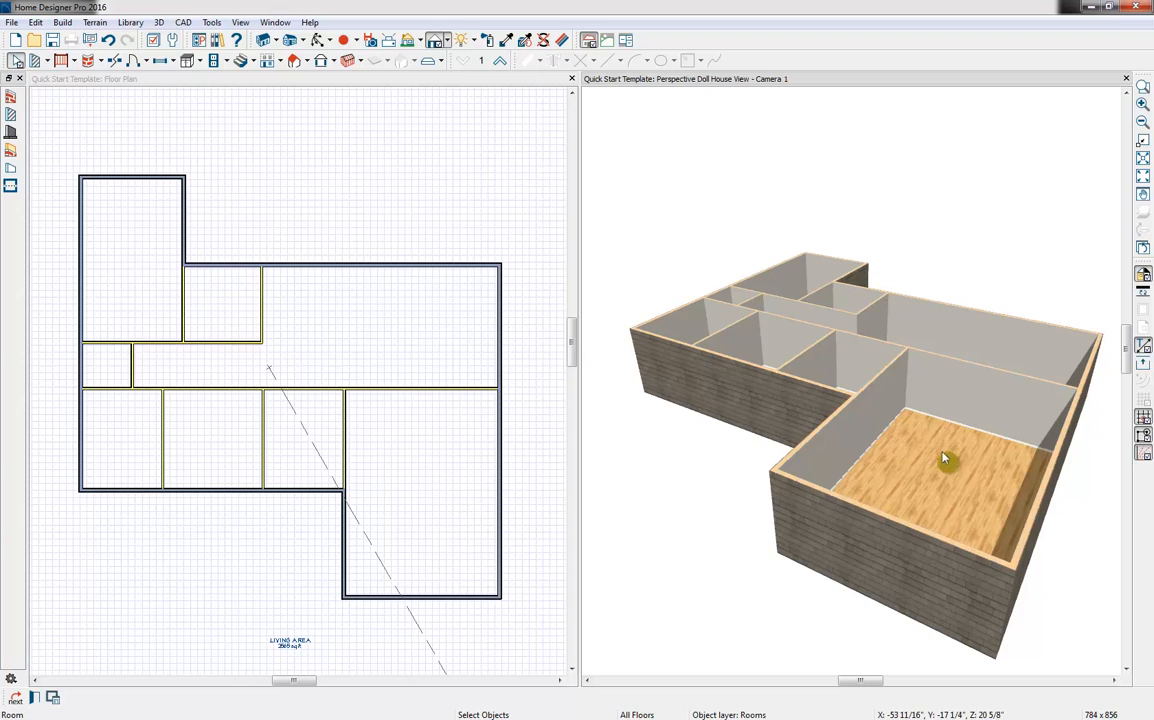
pyautogui.click(944, 455)
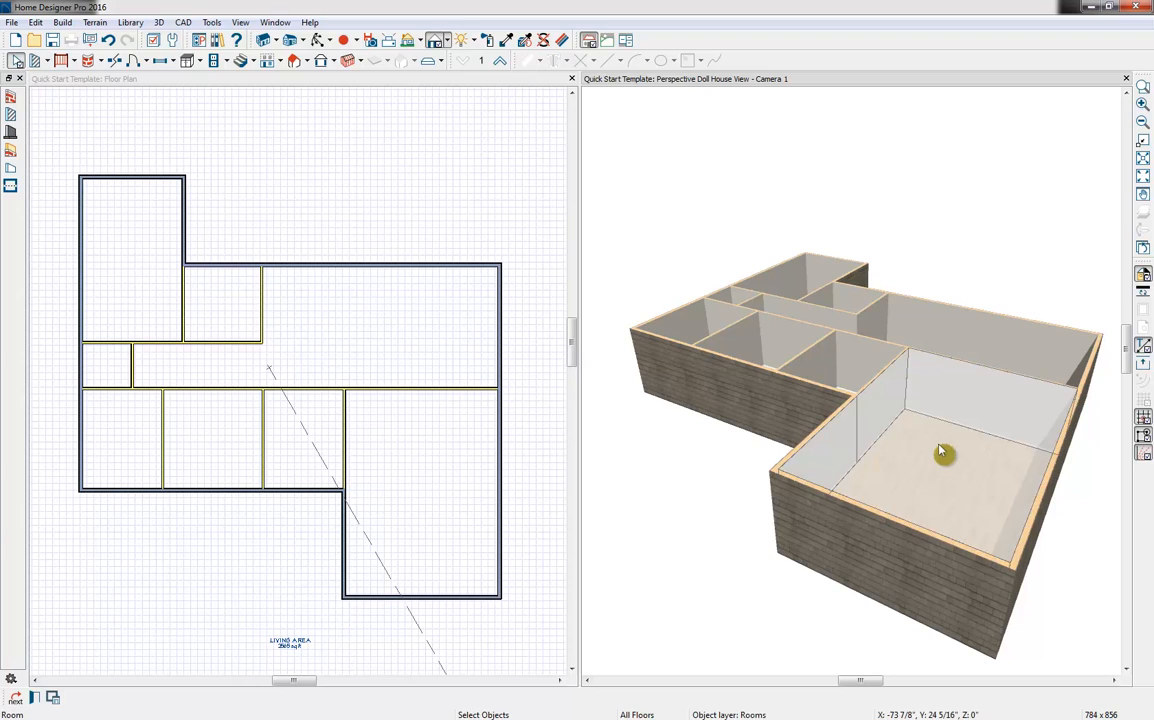
pyautogui.click(35, 700)
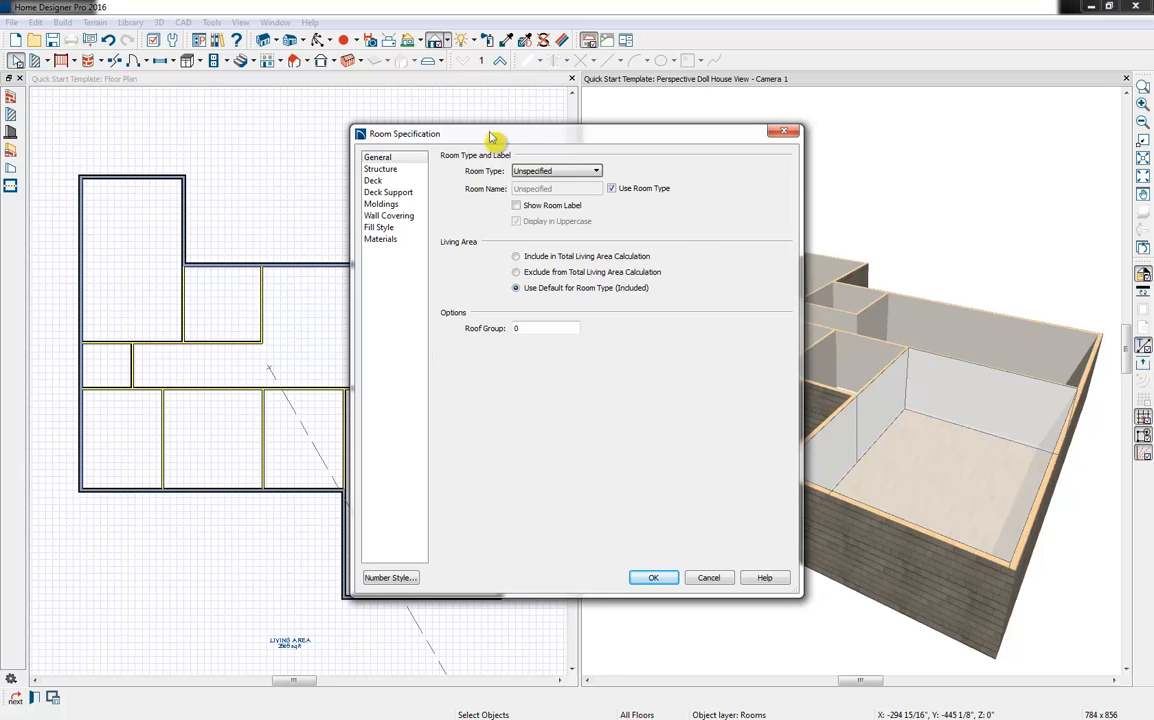
pyautogui.click(390, 170)
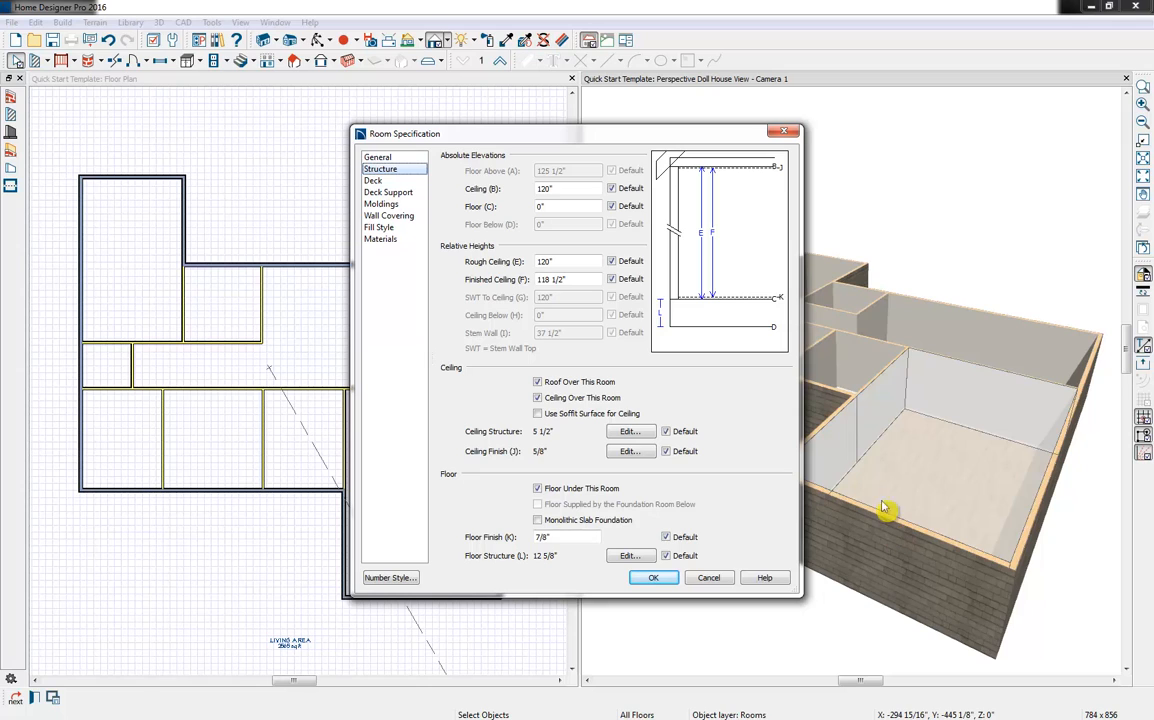
pyautogui.click(388, 158)
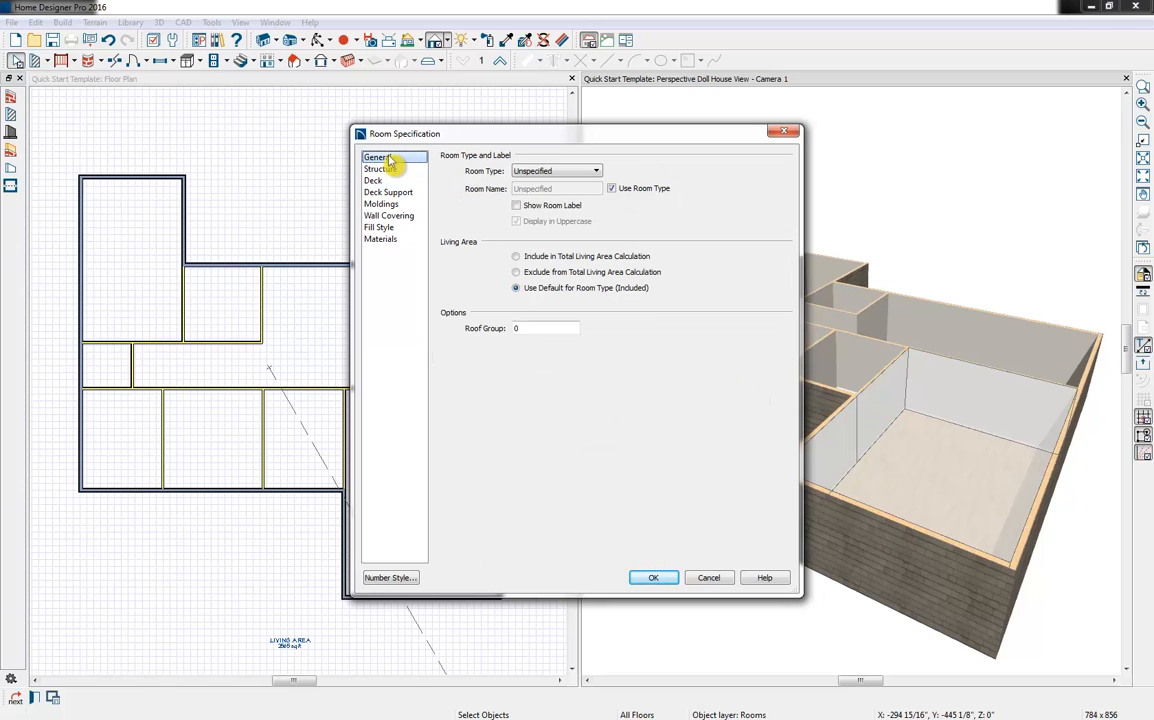
pyautogui.click(582, 174)
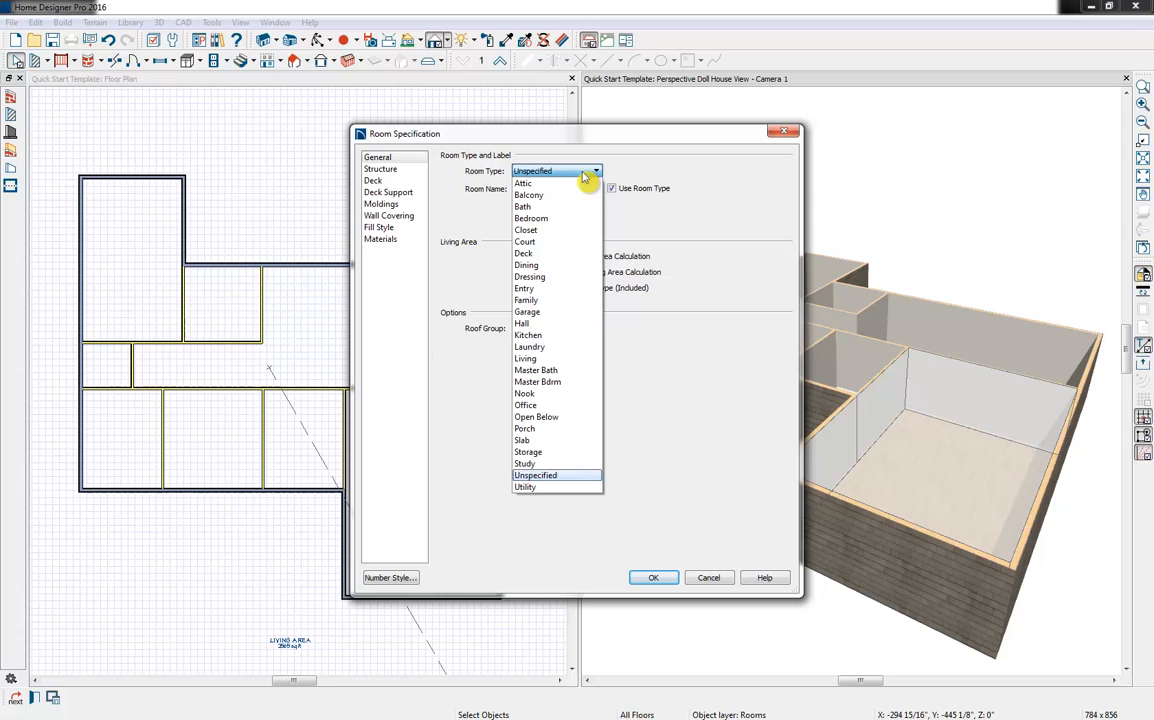
pyautogui.click(568, 312)
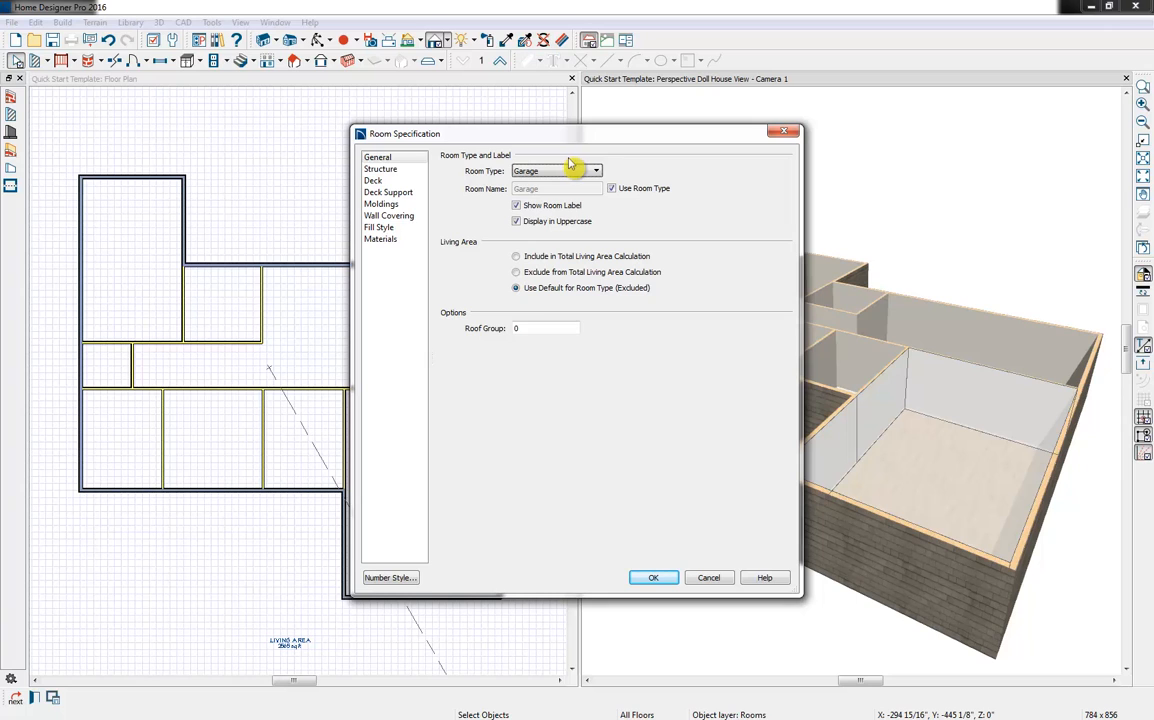
pyautogui.click(665, 585)
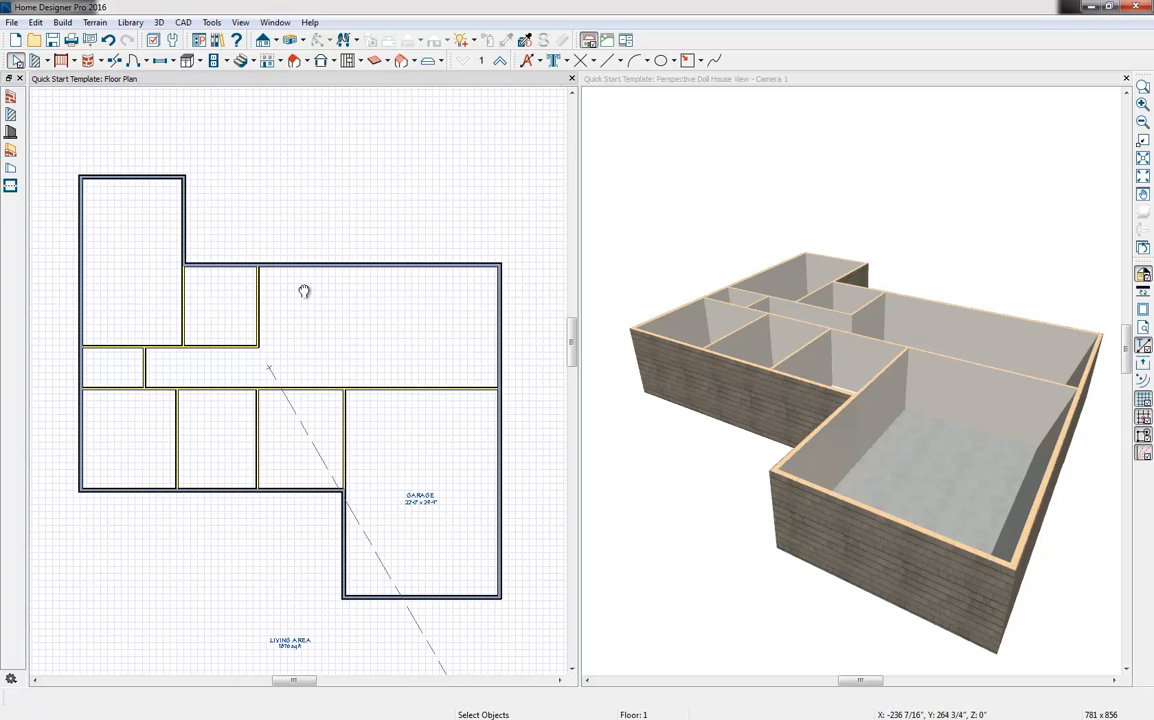
# Place a hinged door in the lower exterior wall of the middle room, left of the garage
pyautogui.moveTo(304, 294); pyautogui.dragTo(297, 257, button='middle')
pyautogui.scroll(1, 300, 262)
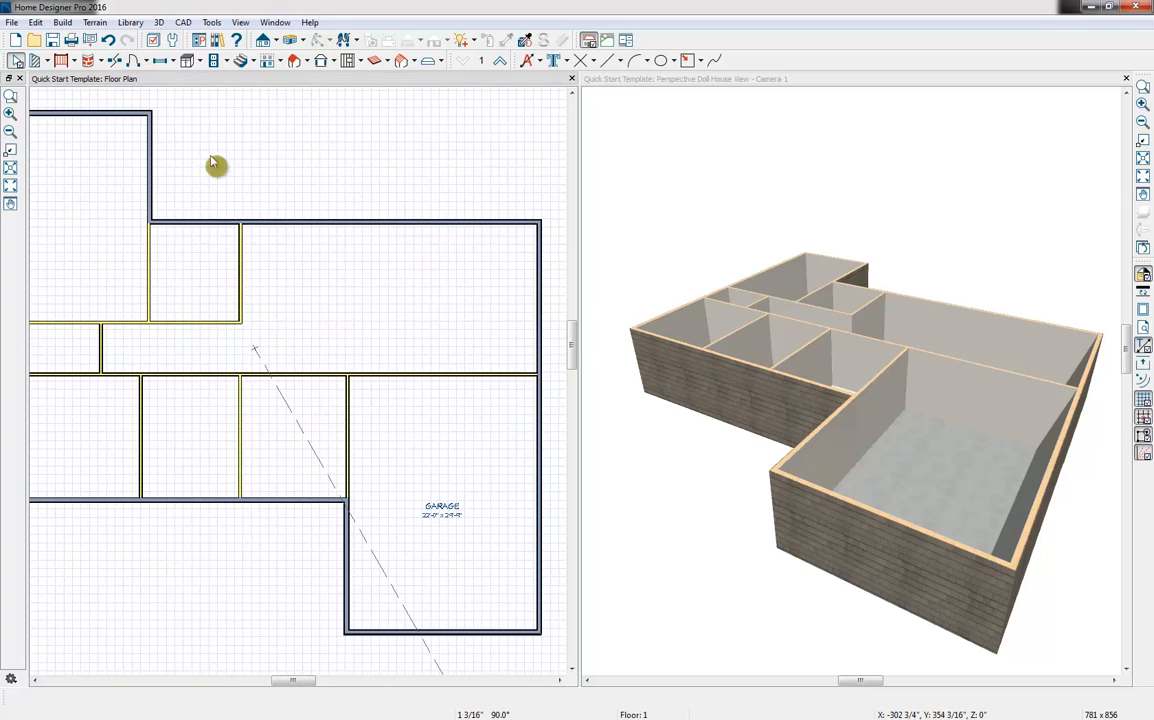
pyautogui.click(138, 61)
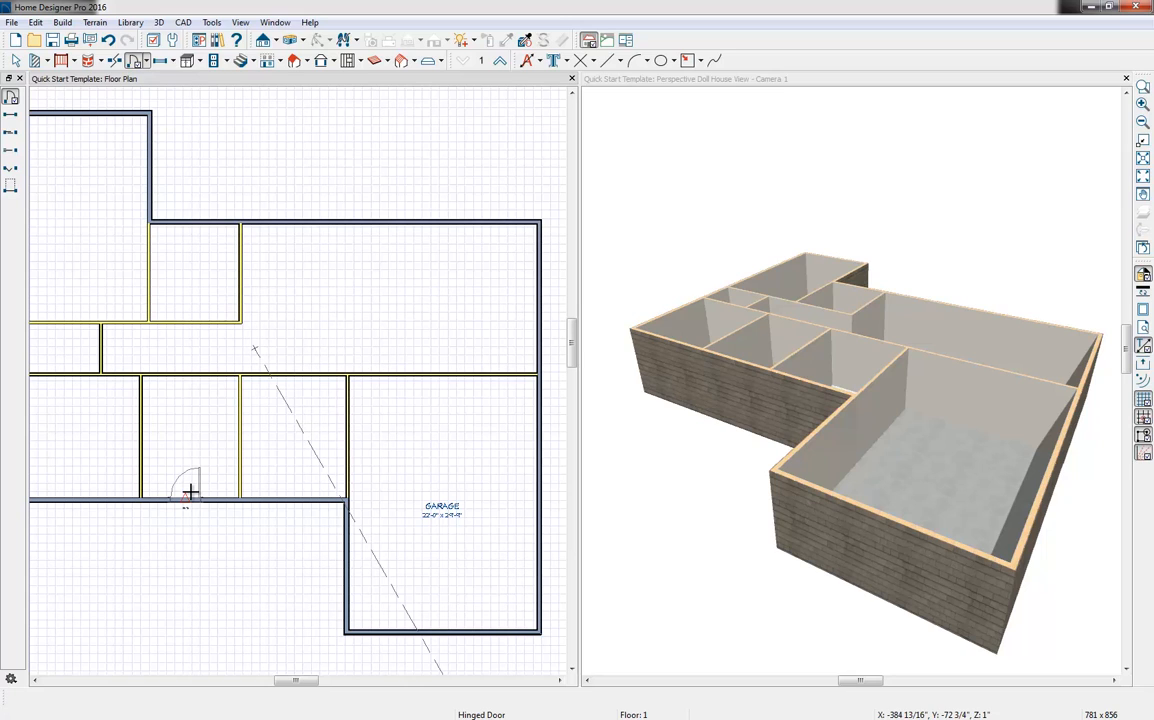
pyautogui.moveTo(189, 490); pyautogui.dragTo(214, 465)
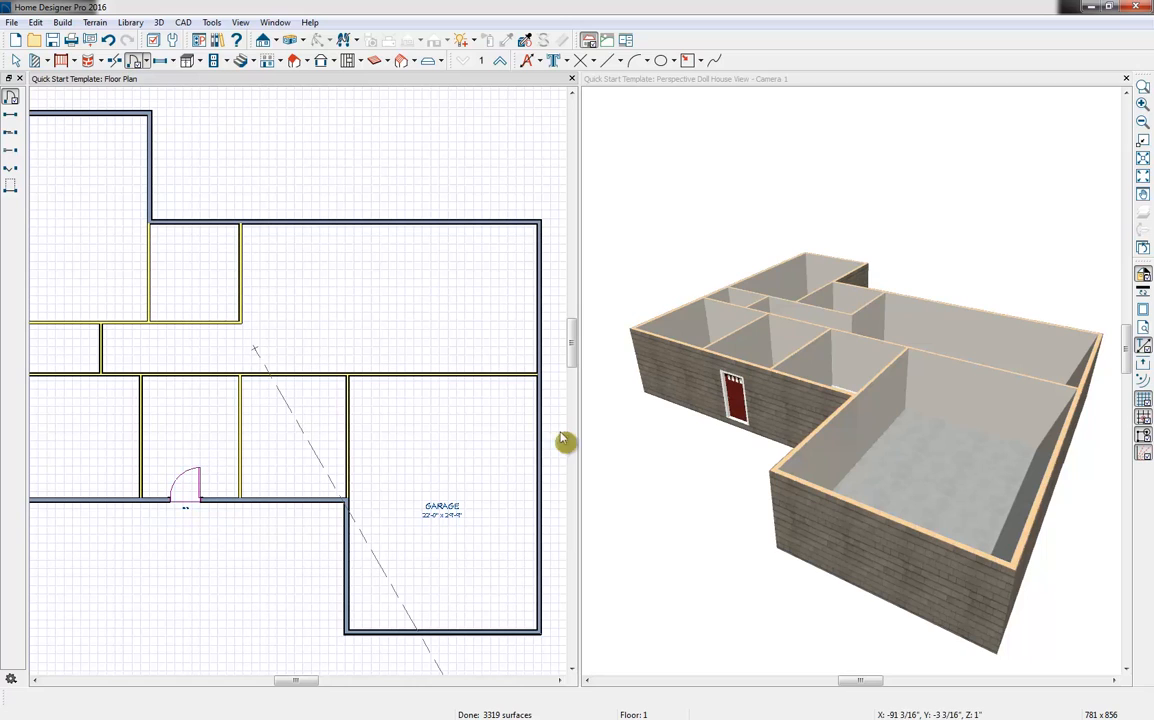
# Switch the exterior door's opening side to the other side of the doorway, and show it open in 3D before closing it again
pyautogui.click(188, 503)
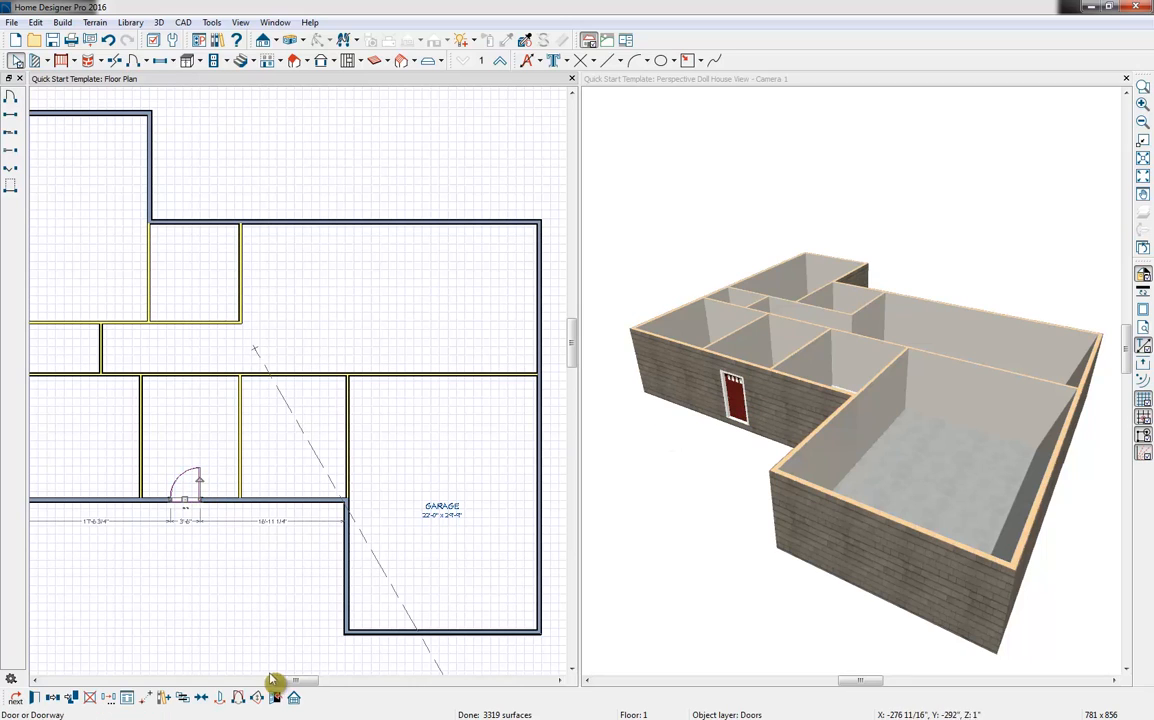
pyautogui.click(238, 697)
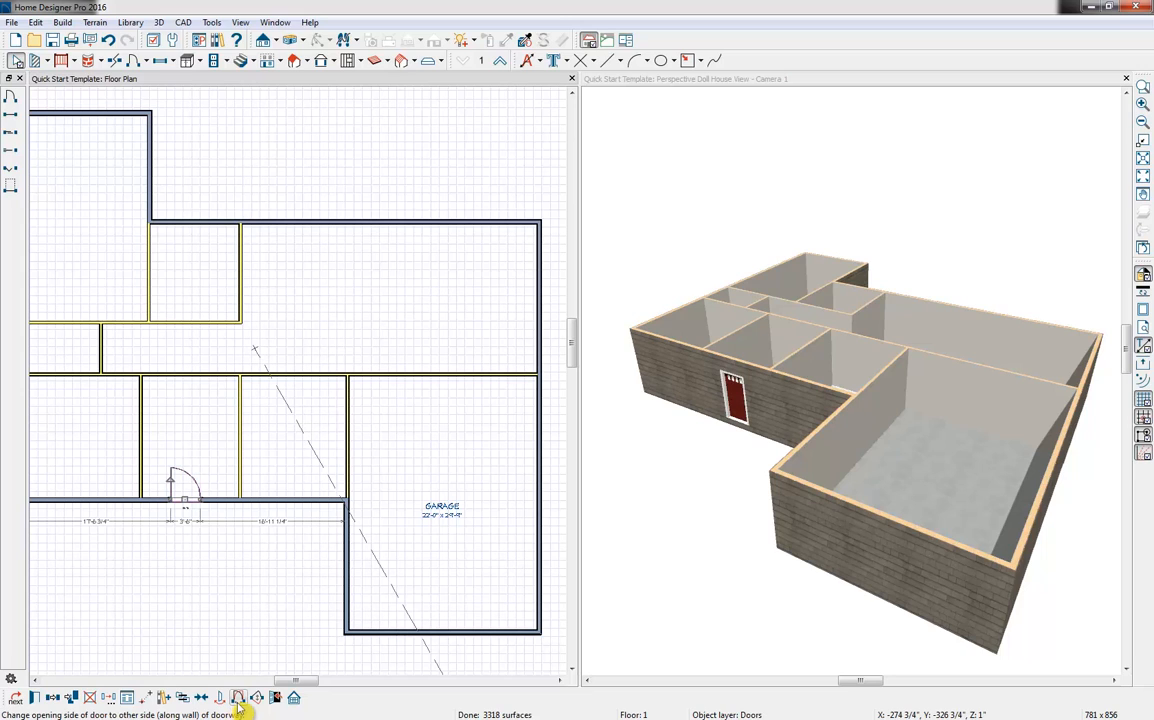
pyautogui.click(276, 697)
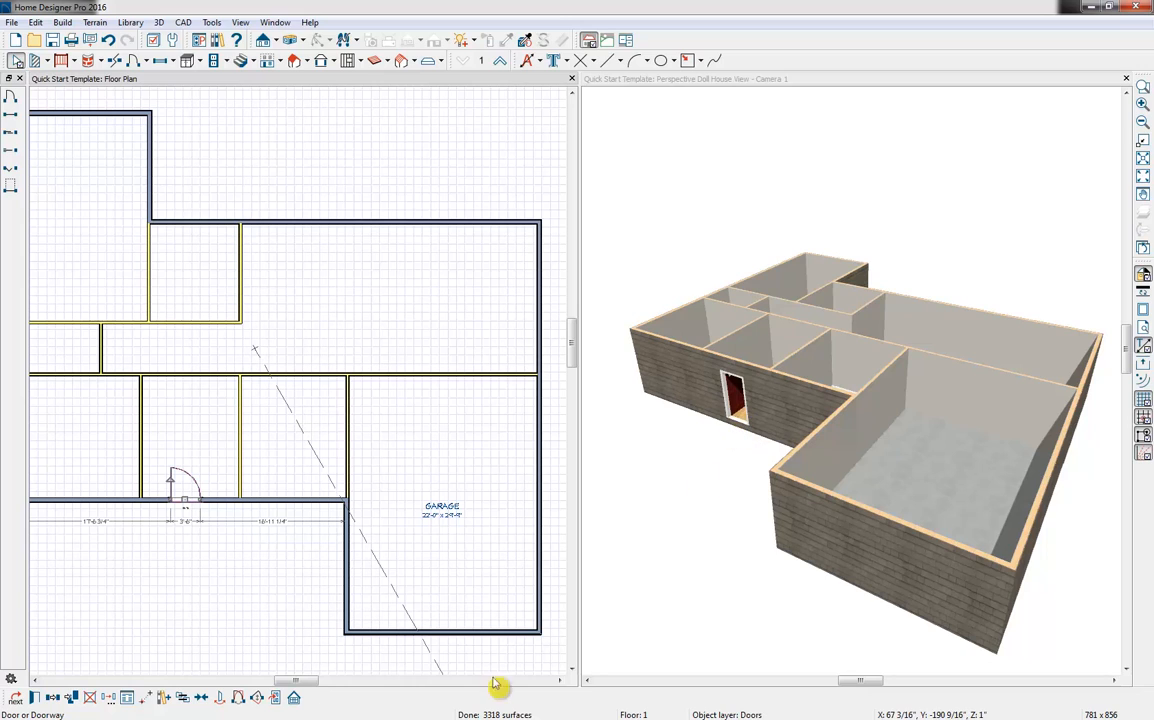
pyautogui.click(277, 698)
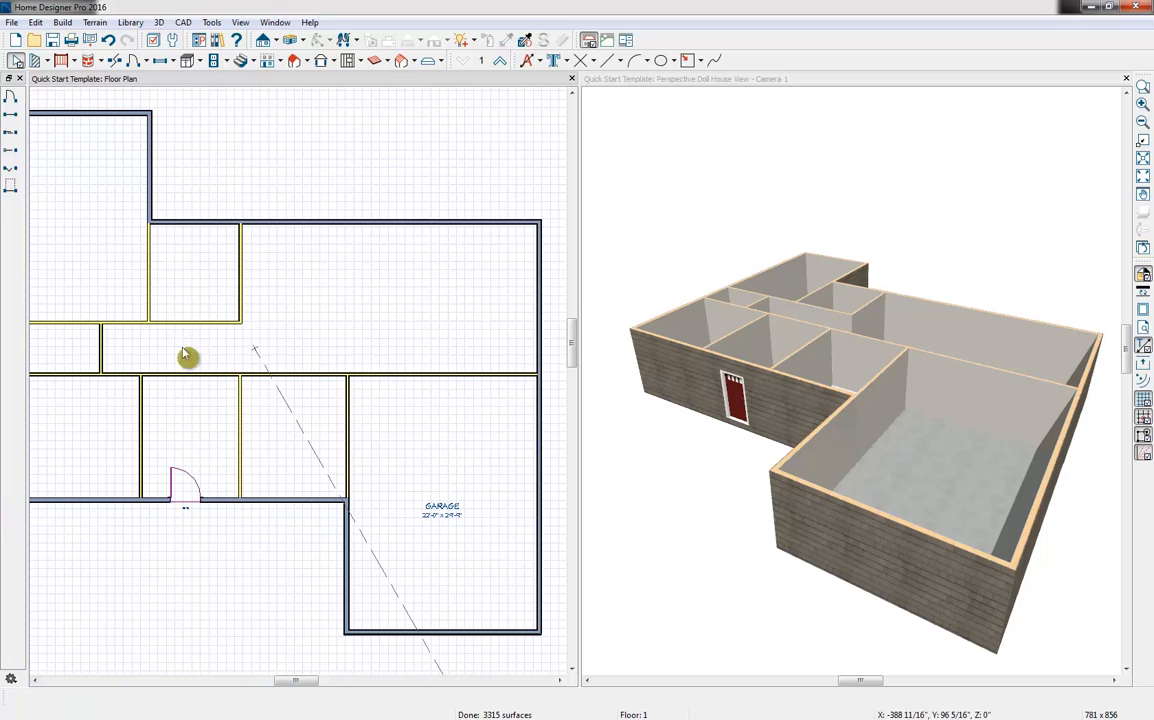
# Place two hinged interior doors near the hallway's left end, one in its lower wall and one in its upper wall
pyautogui.moveTo(186, 343); pyautogui.dragTo(204, 403, button='middle')
pyautogui.click(133, 60)
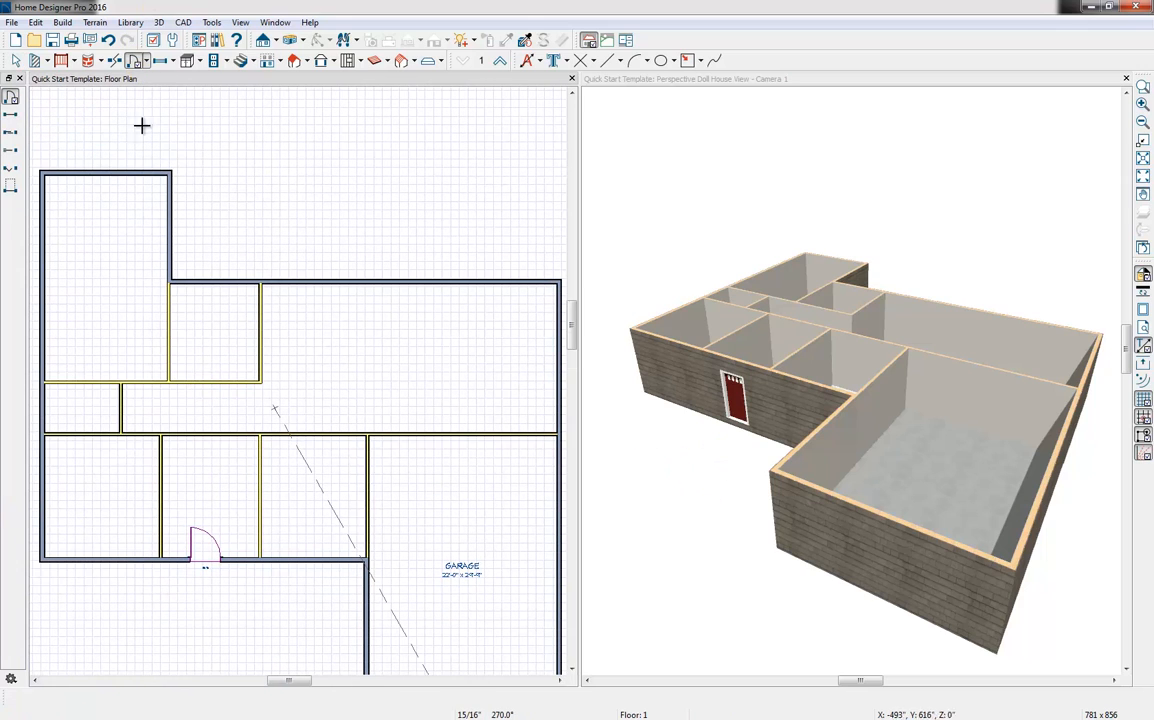
pyautogui.click(142, 436)
pyautogui.click(149, 376)
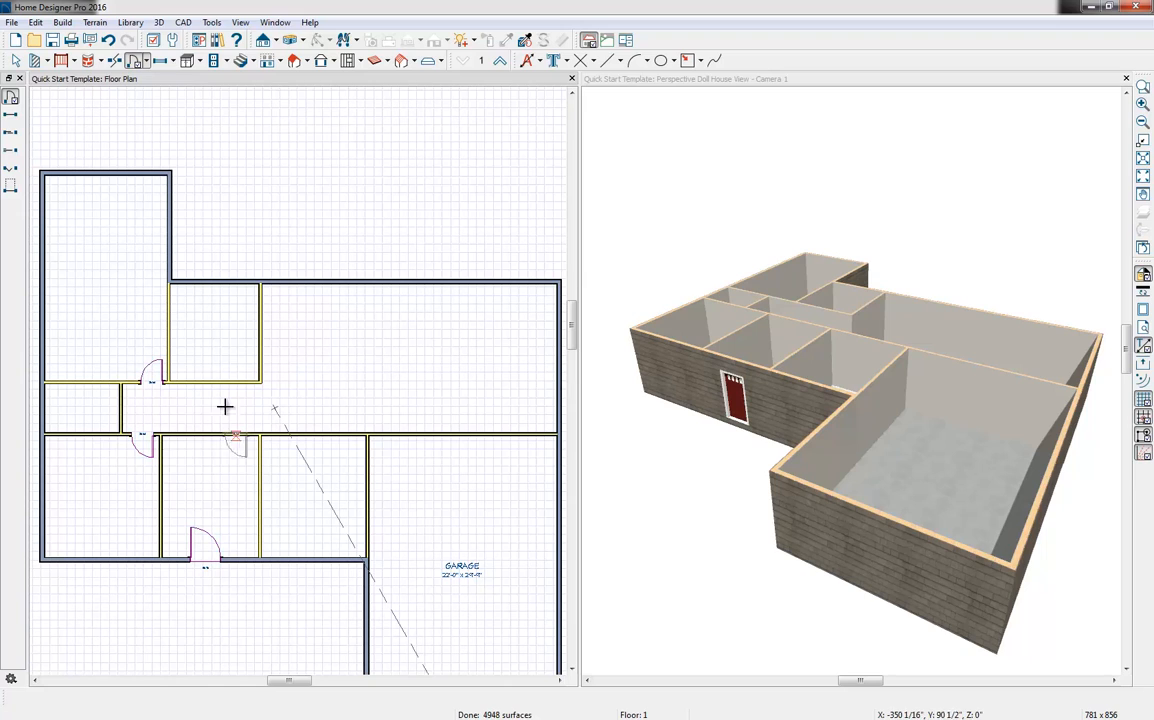
# In the Doll House View, place a hinged door between the garage and the large room, and a sliding door in the large room's rear exterior wall
pyautogui.click(147, 61)
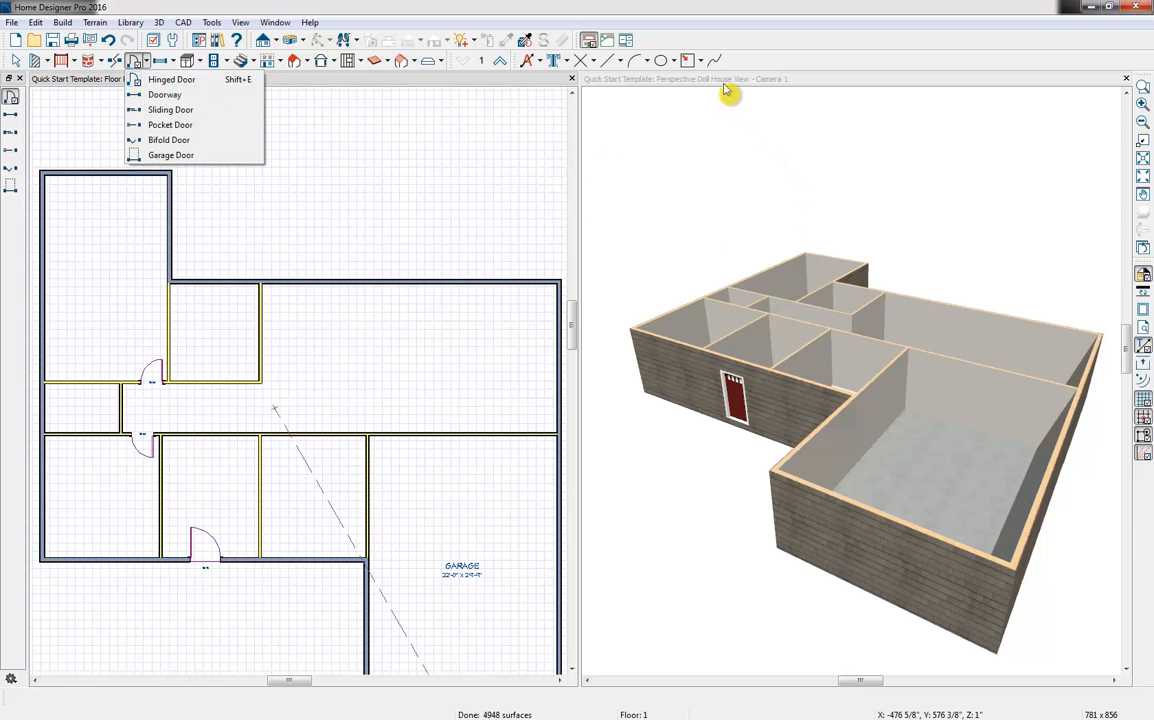
pyautogui.click(725, 210)
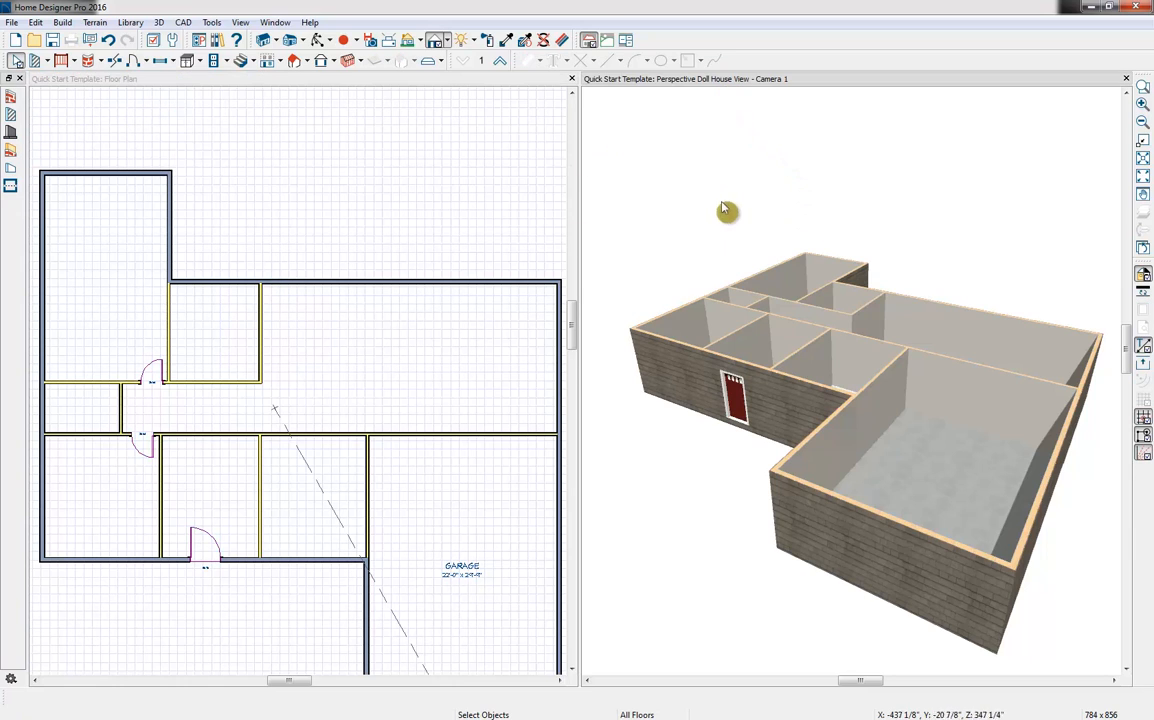
pyautogui.click(318, 40)
pyautogui.moveTo(768, 301); pyautogui.dragTo(843, 480)
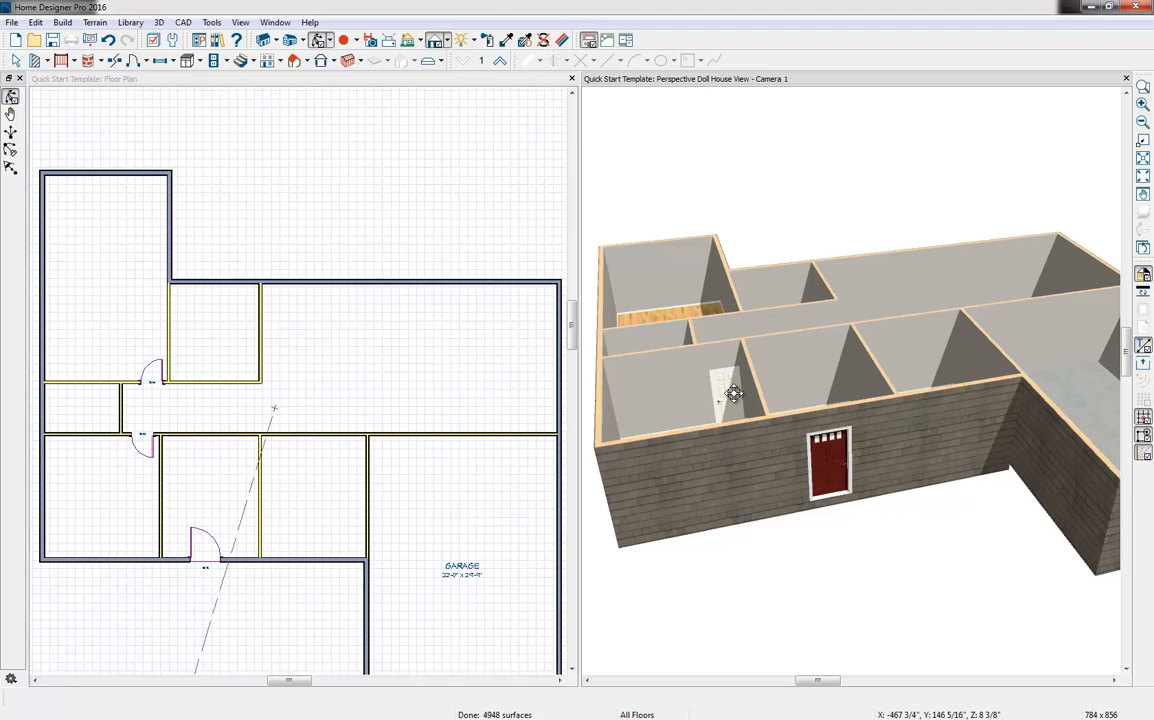
pyautogui.click(136, 62)
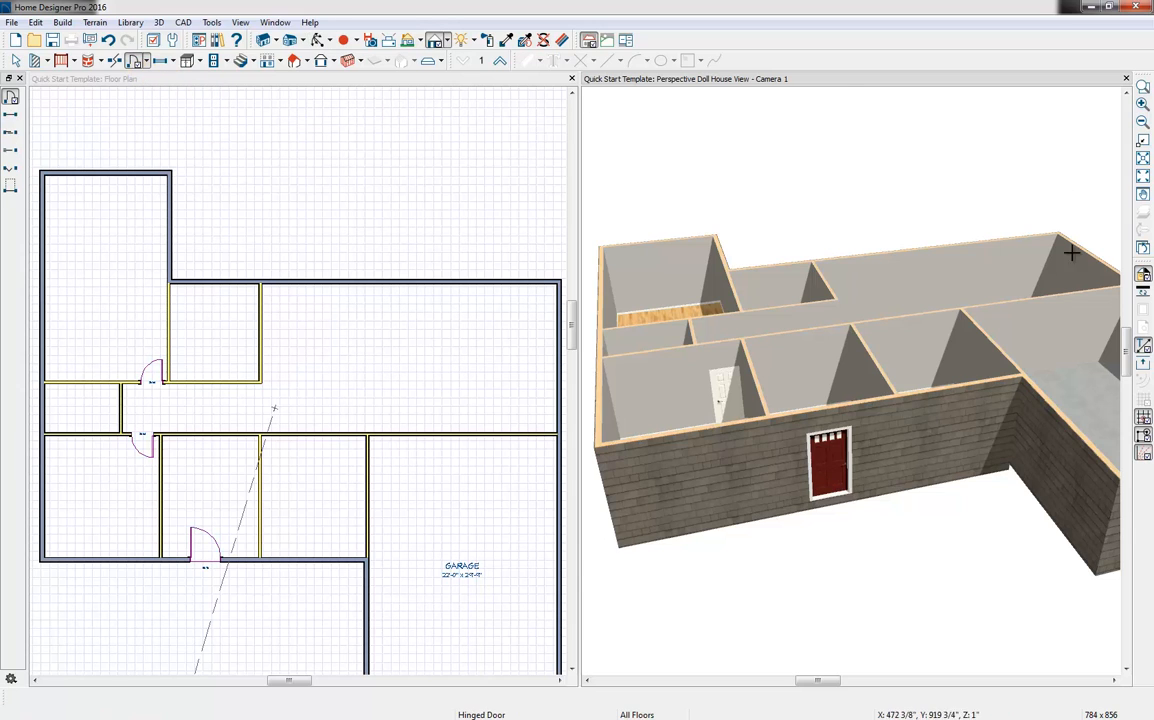
pyautogui.click(1012, 336)
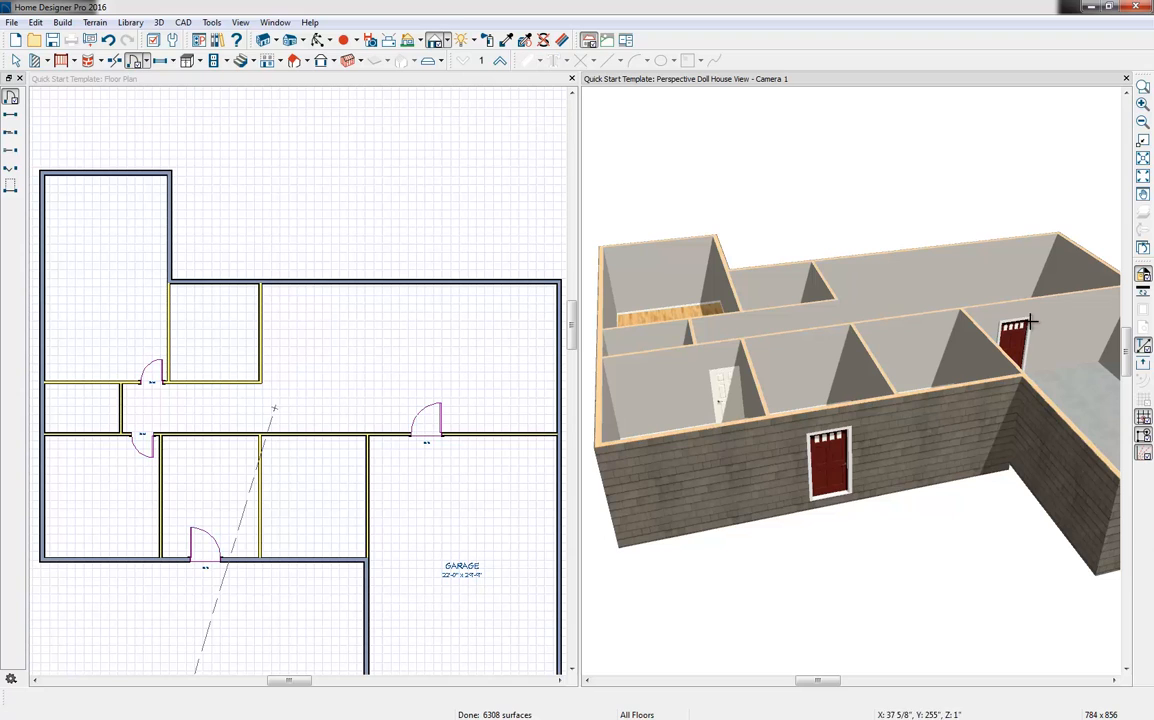
pyautogui.press('space')
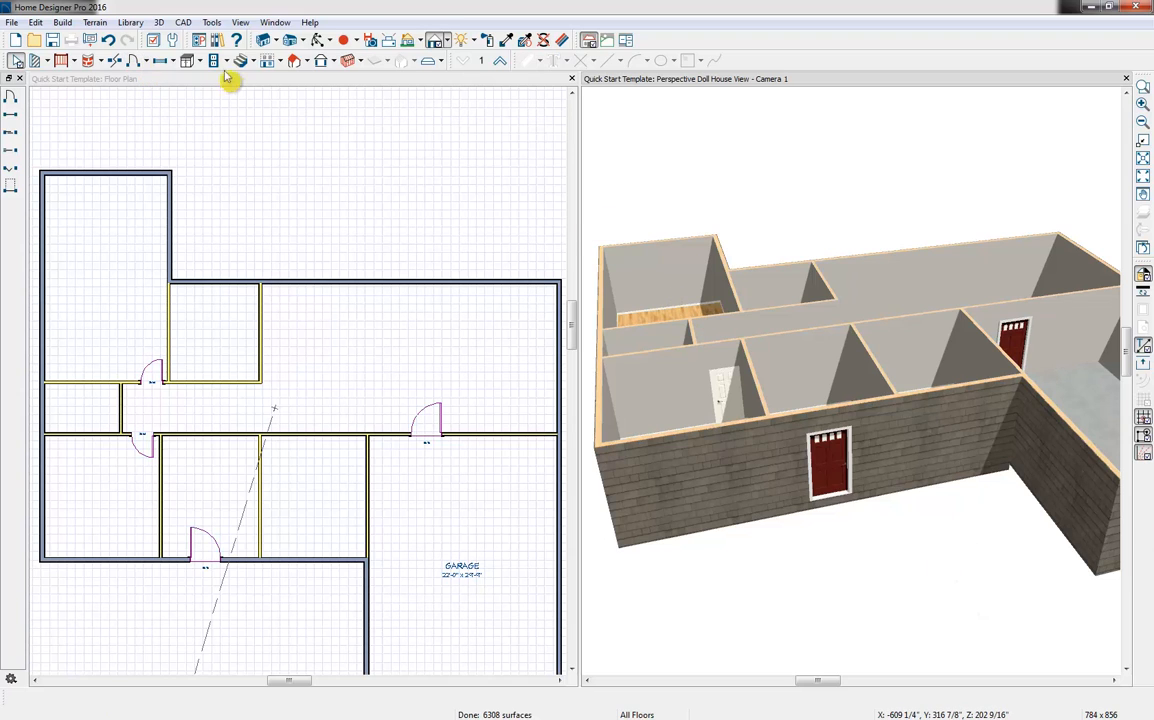
pyautogui.click(12, 136)
pyautogui.click(866, 283)
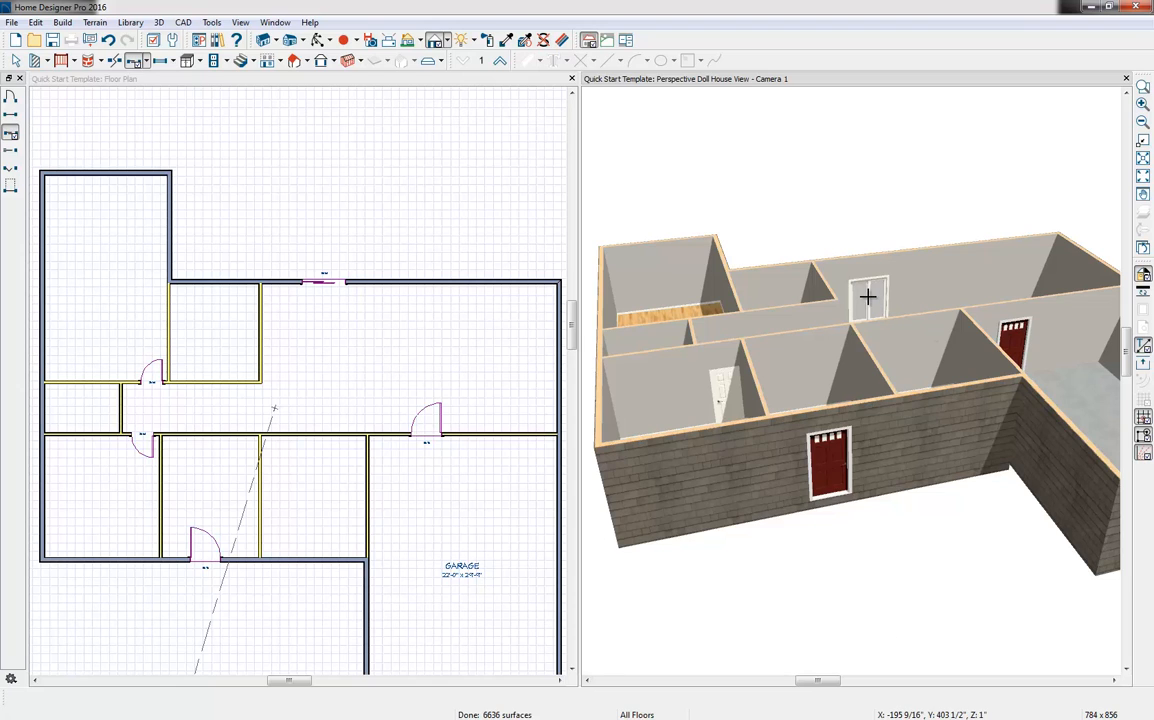
# Place an open doorway in the wall between the entry room and the hallway, and widen it to 56"
pyautogui.click(11, 115)
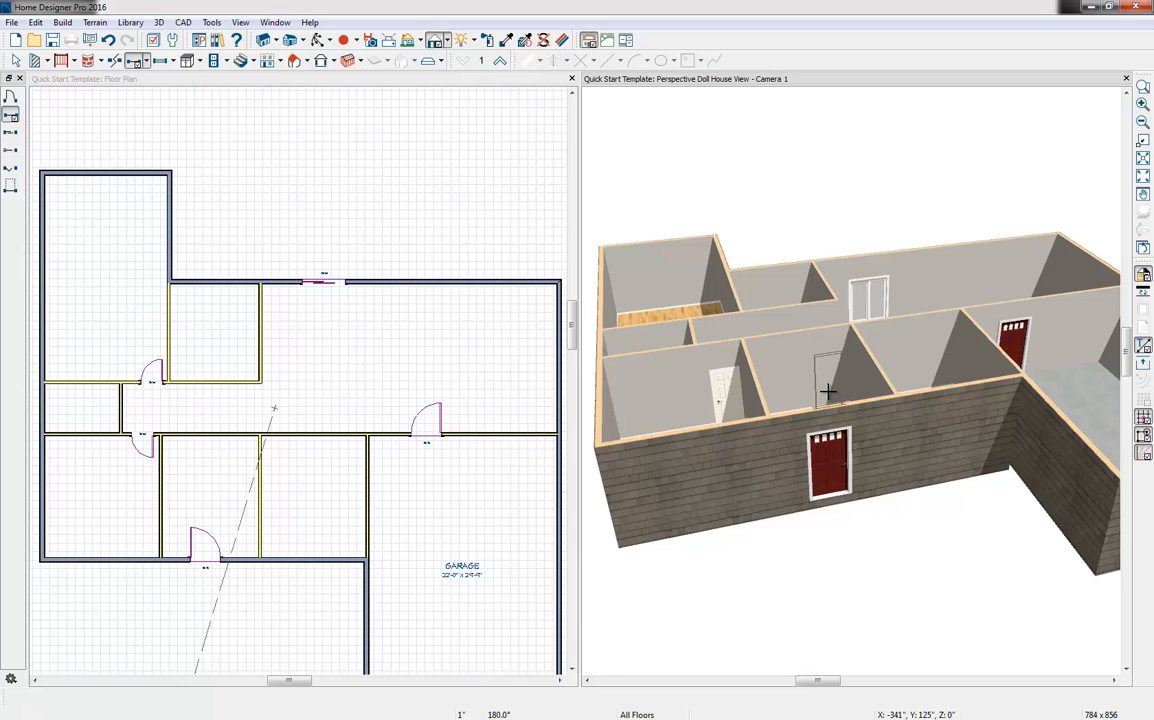
pyautogui.click(826, 386)
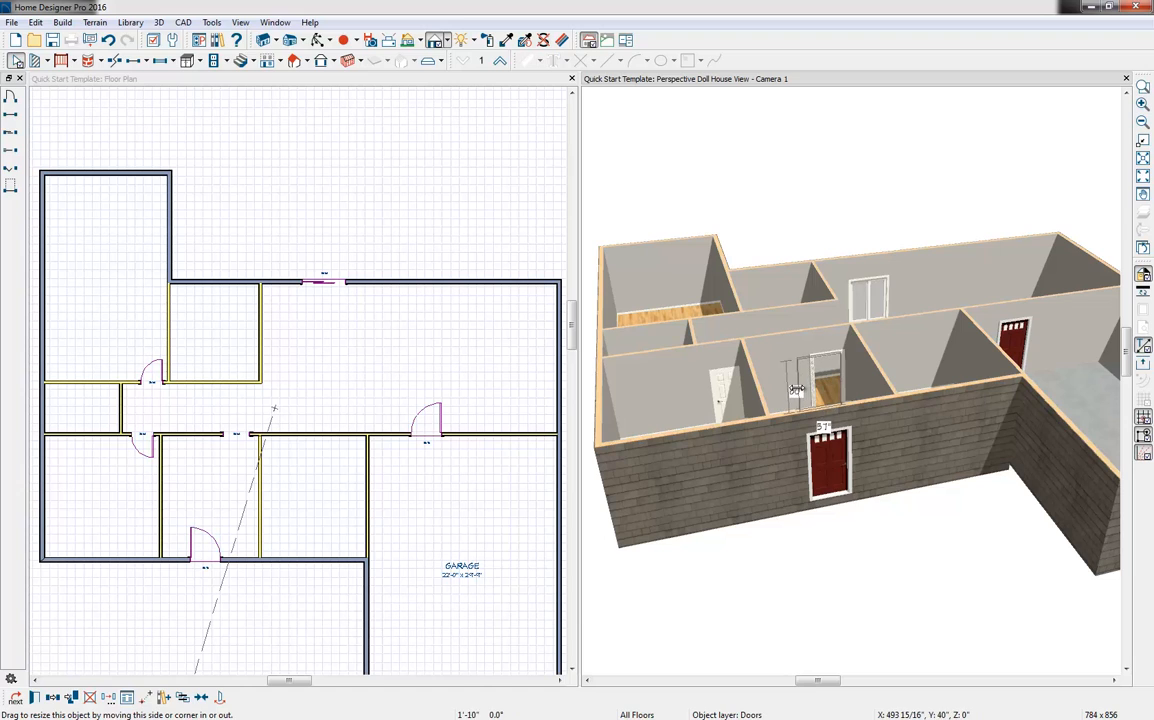
pyautogui.moveTo(797, 389); pyautogui.dragTo(791, 390)
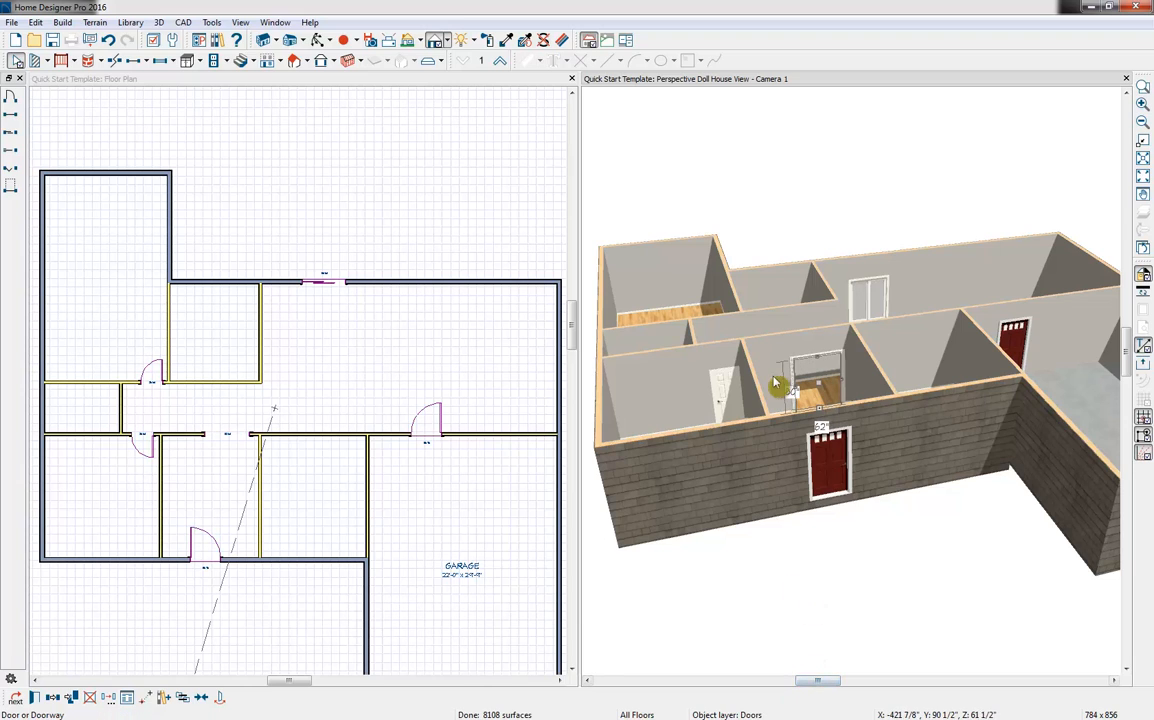
pyautogui.moveTo(791, 390); pyautogui.dragTo(796, 391)
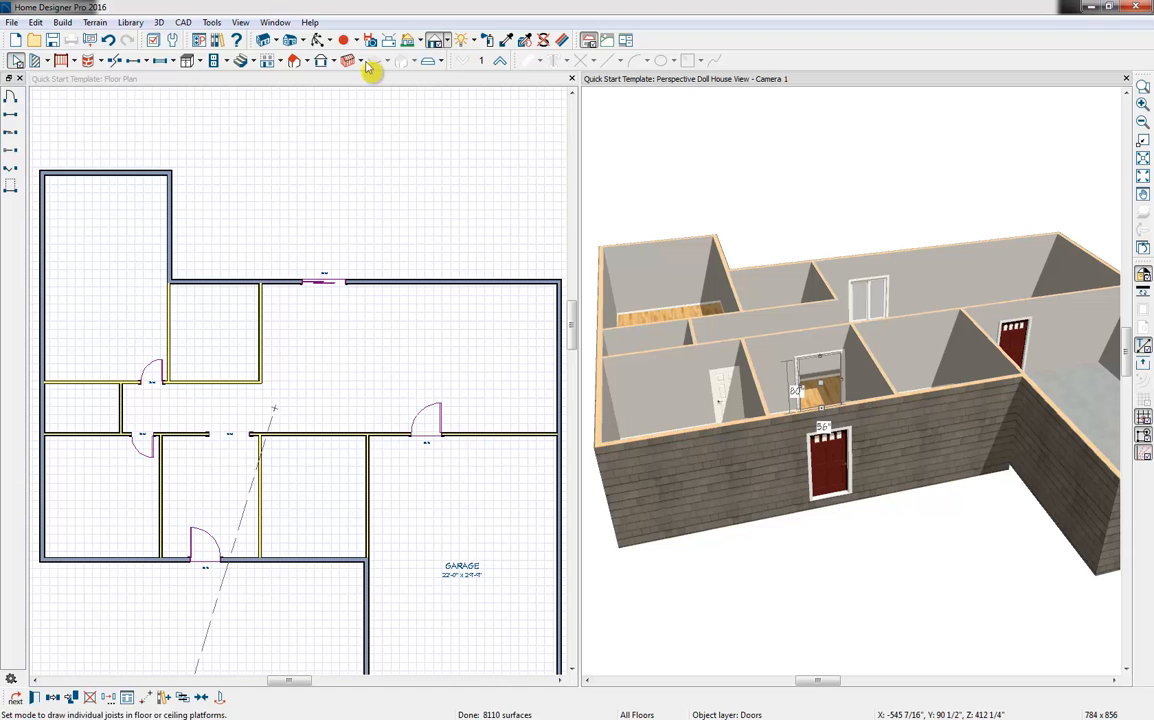
# Copy the entry room's doorway into the partition beside the entry and into the hallway-side wall of the room next to the garage
pyautogui.click(320, 43)
pyautogui.moveTo(699, 336); pyautogui.dragTo(711, 348)
pyautogui.press('Escape')
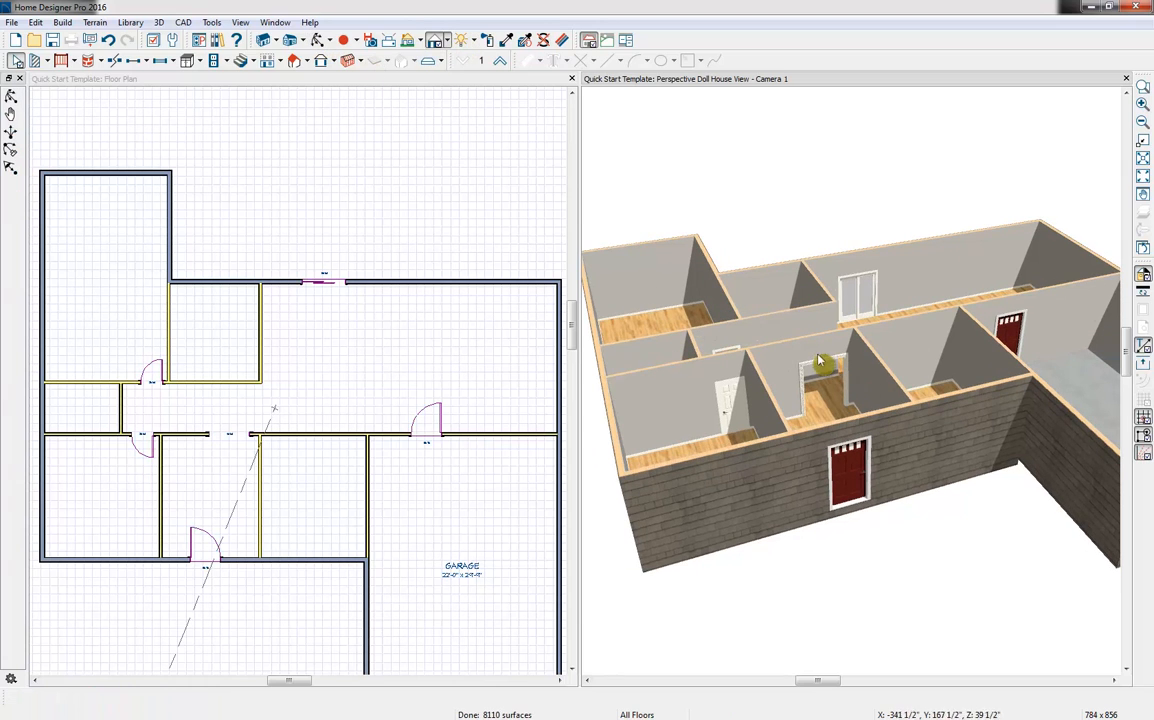
pyautogui.click(821, 368)
pyautogui.click(821, 372)
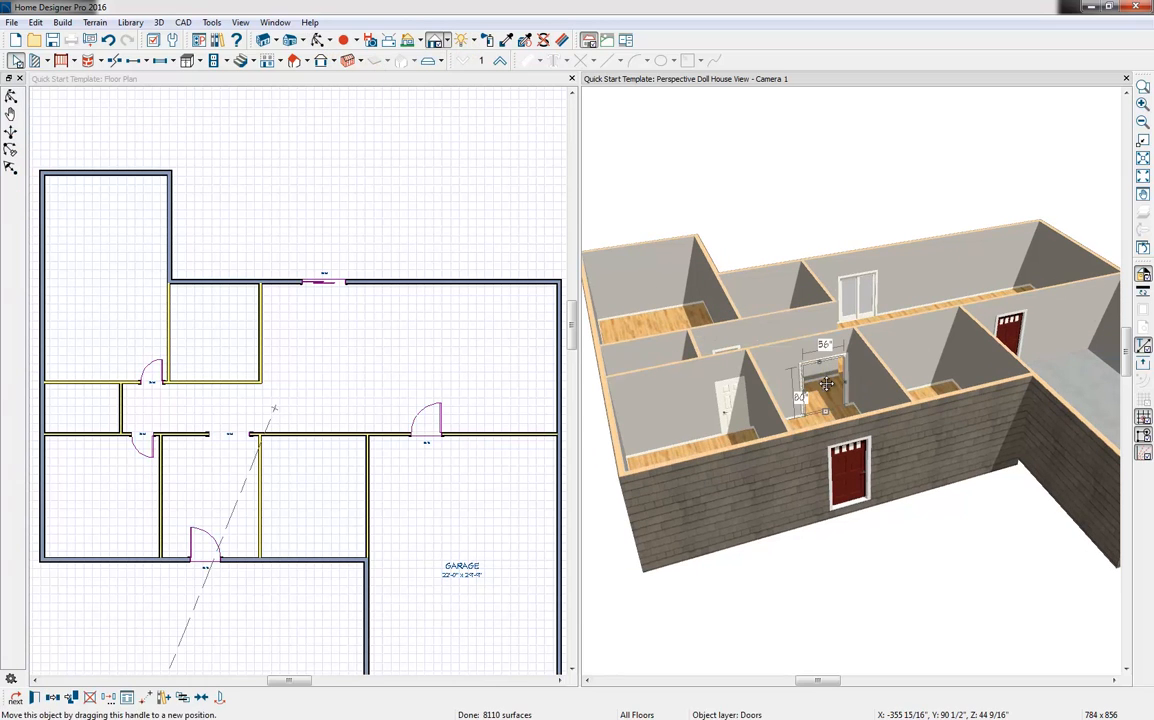
pyautogui.click(55, 705)
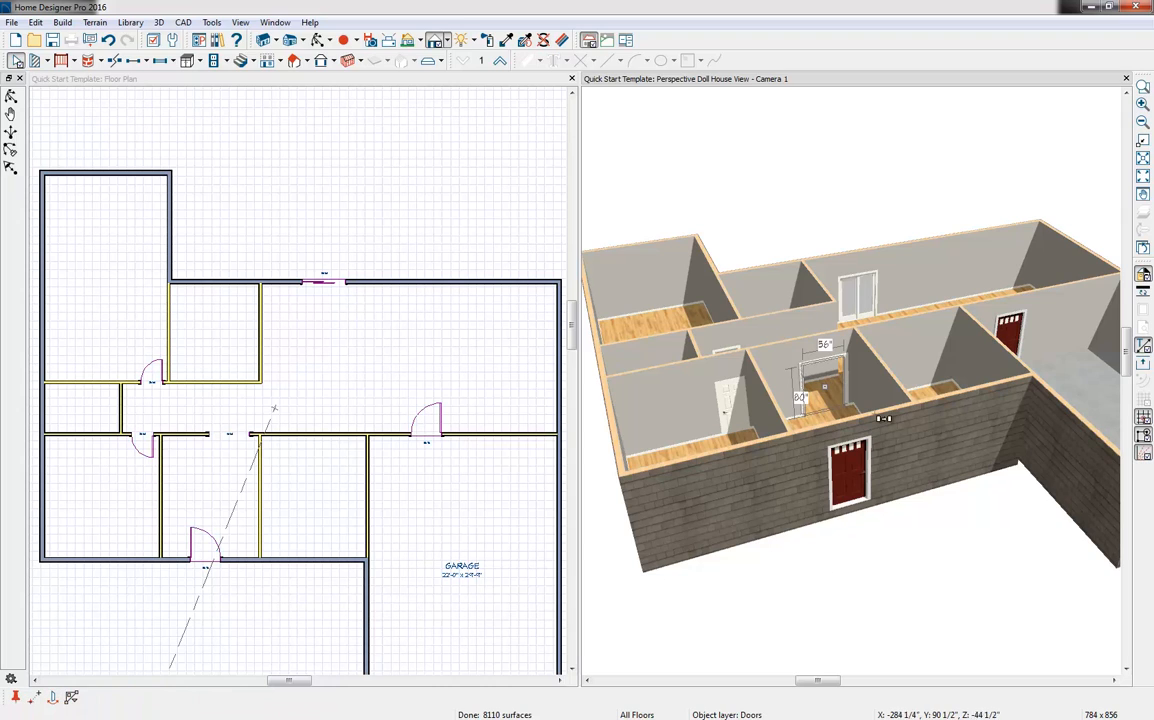
pyautogui.click(888, 397)
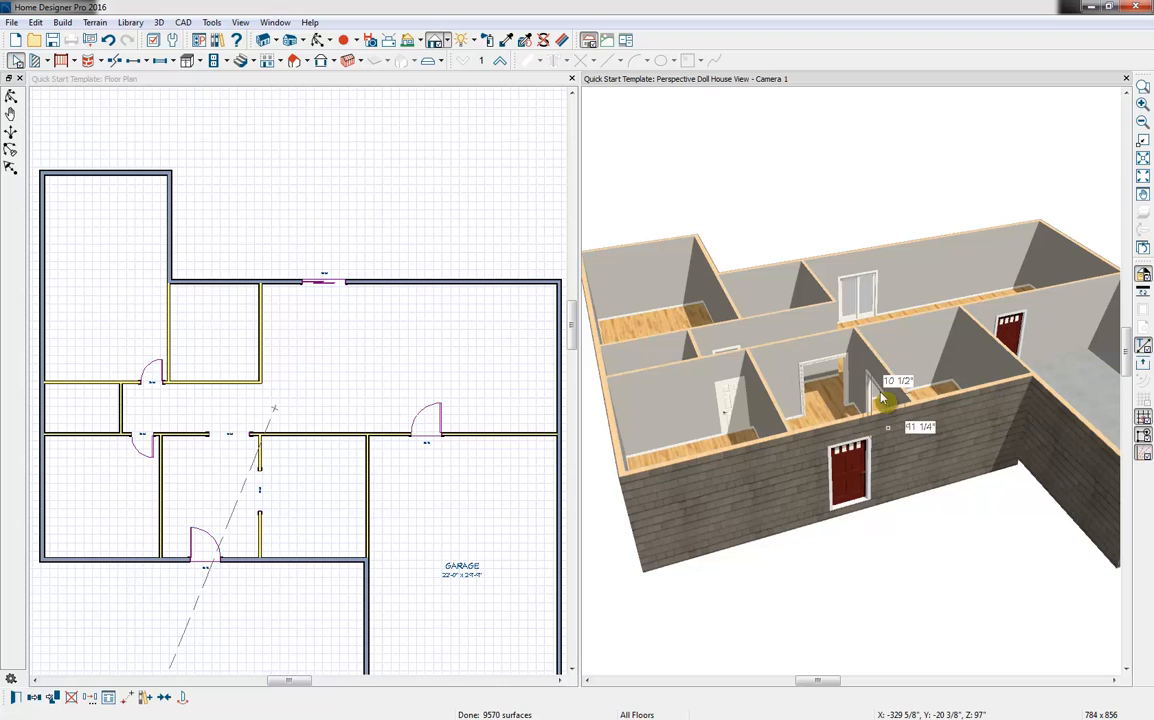
pyautogui.click(36, 699)
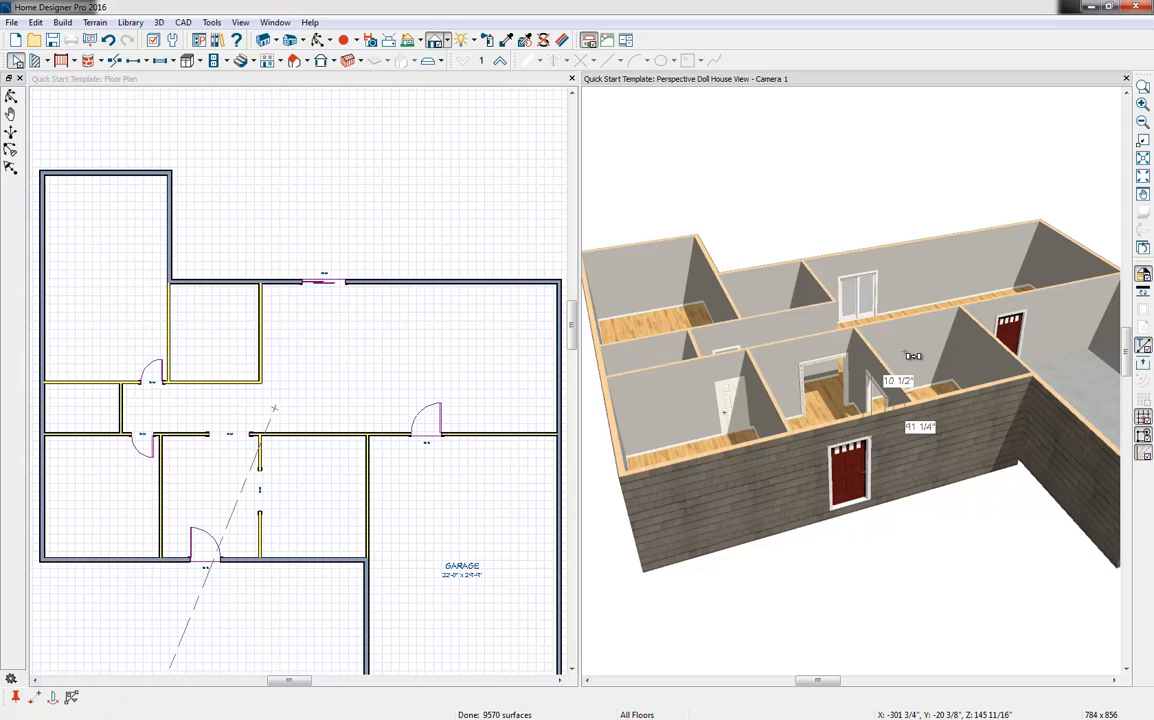
pyautogui.click(909, 357)
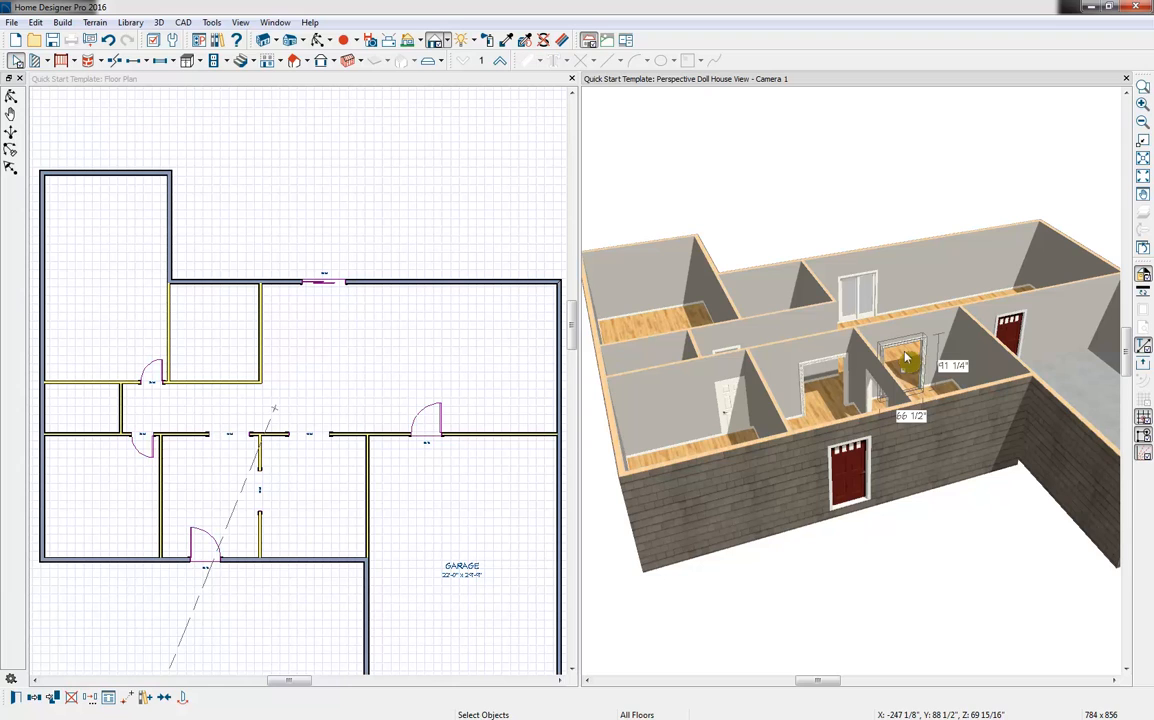
# Set the rear sliding door's lites to 2 across and 5 vertical
pyautogui.click(862, 297)
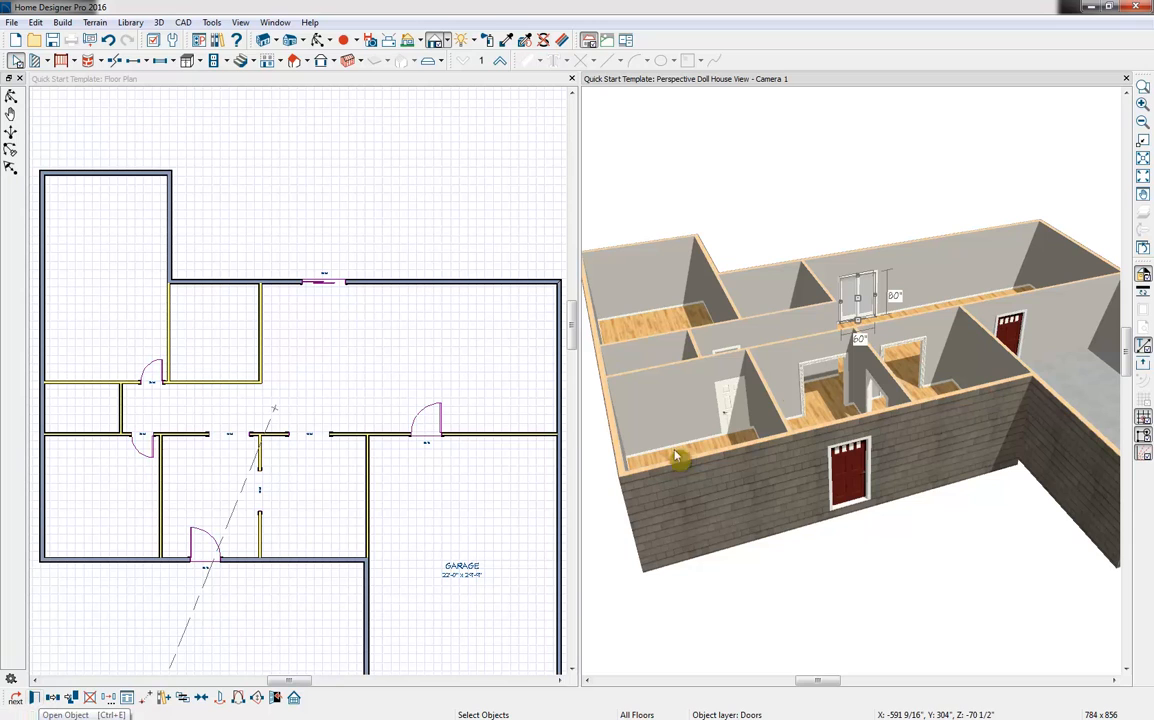
pyautogui.doubleClick(866, 296)
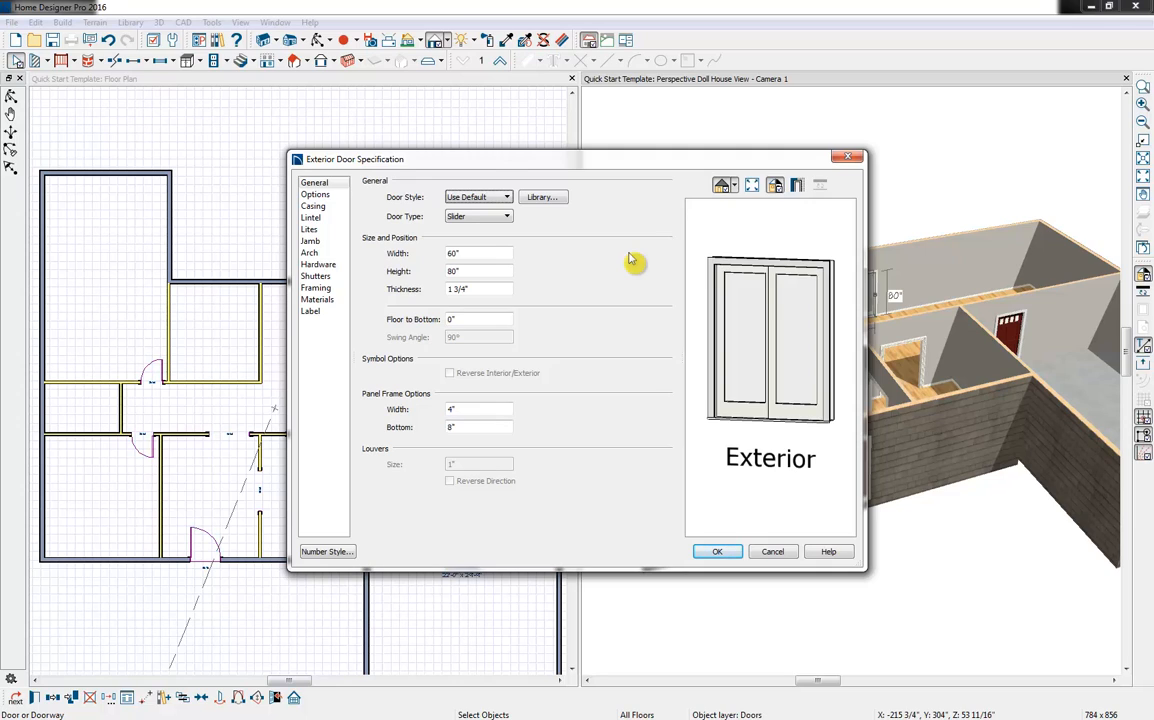
pyautogui.click(330, 231)
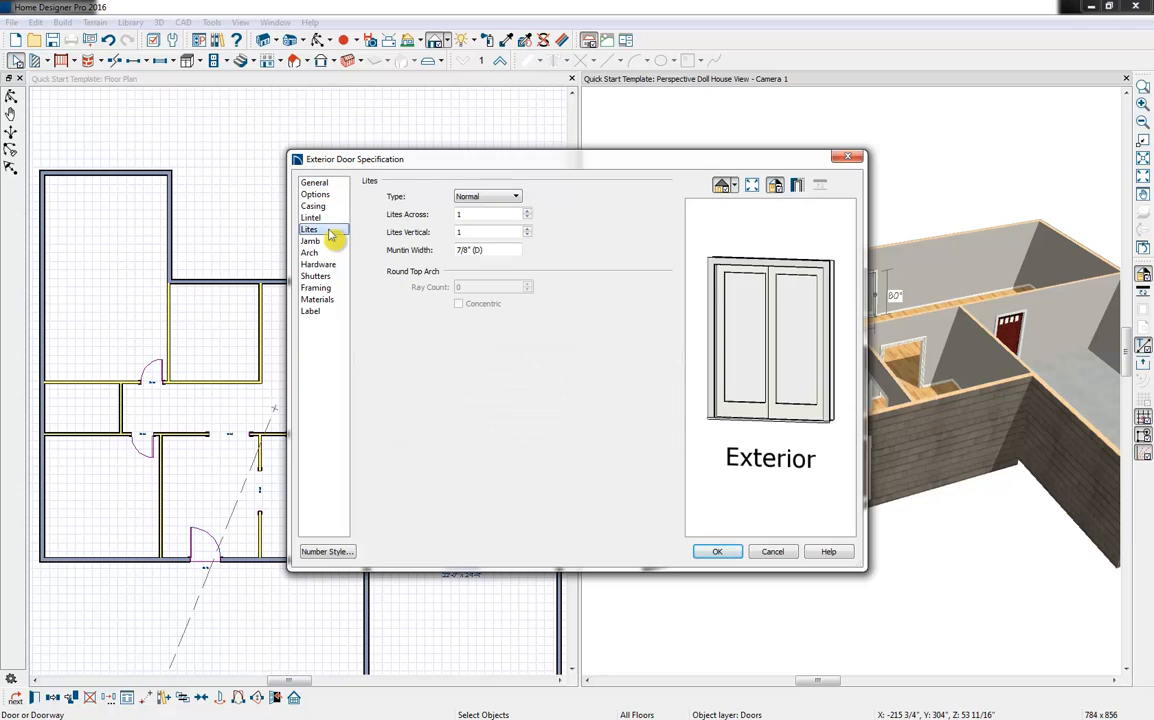
pyautogui.click(527, 211)
pyautogui.click(527, 229)
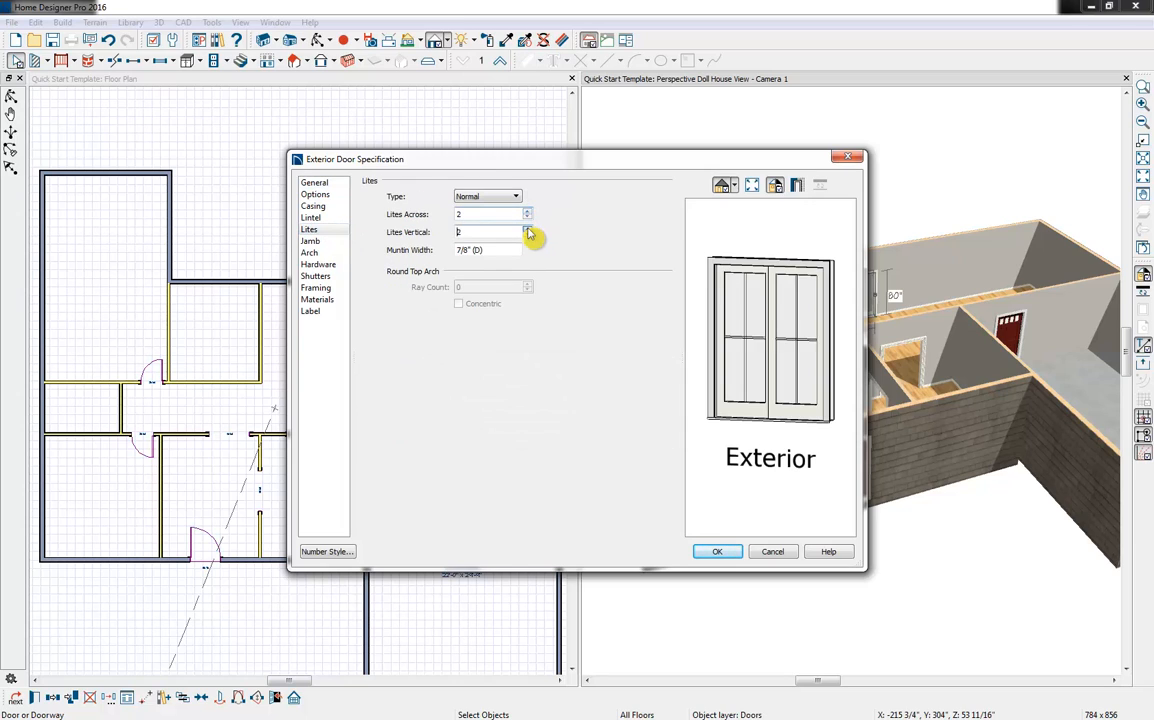
pyautogui.click(527, 229)
pyautogui.click(527, 229)
pyautogui.click(527, 229)
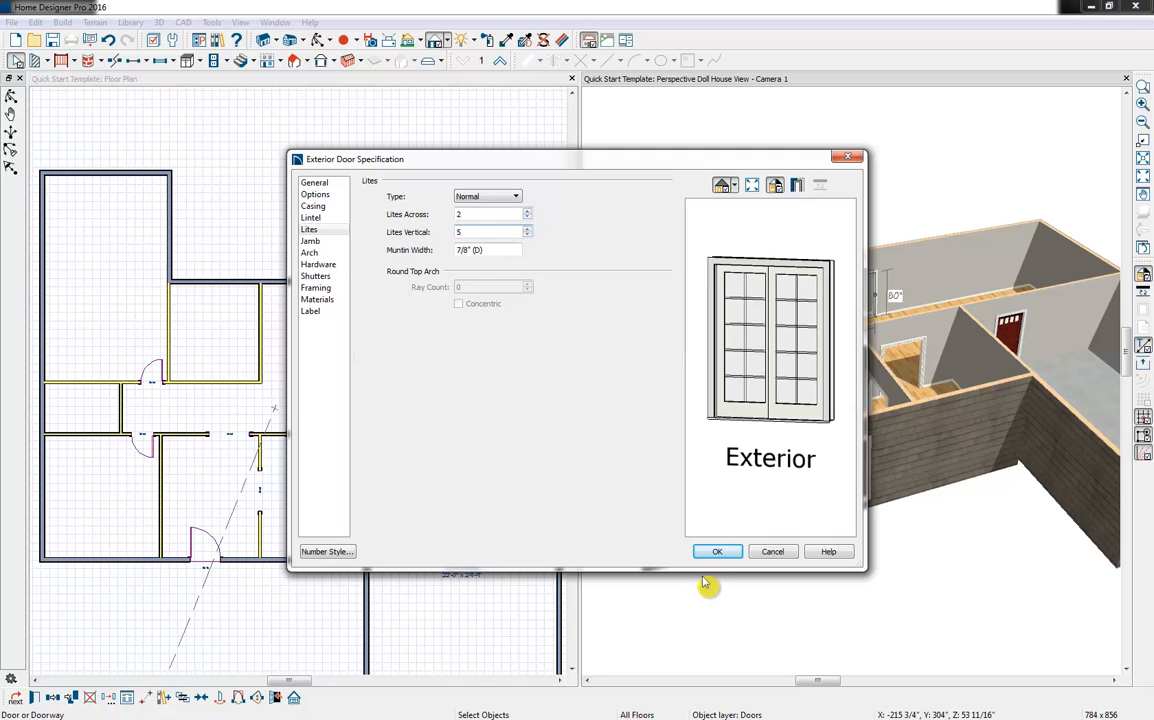
pyautogui.click(714, 555)
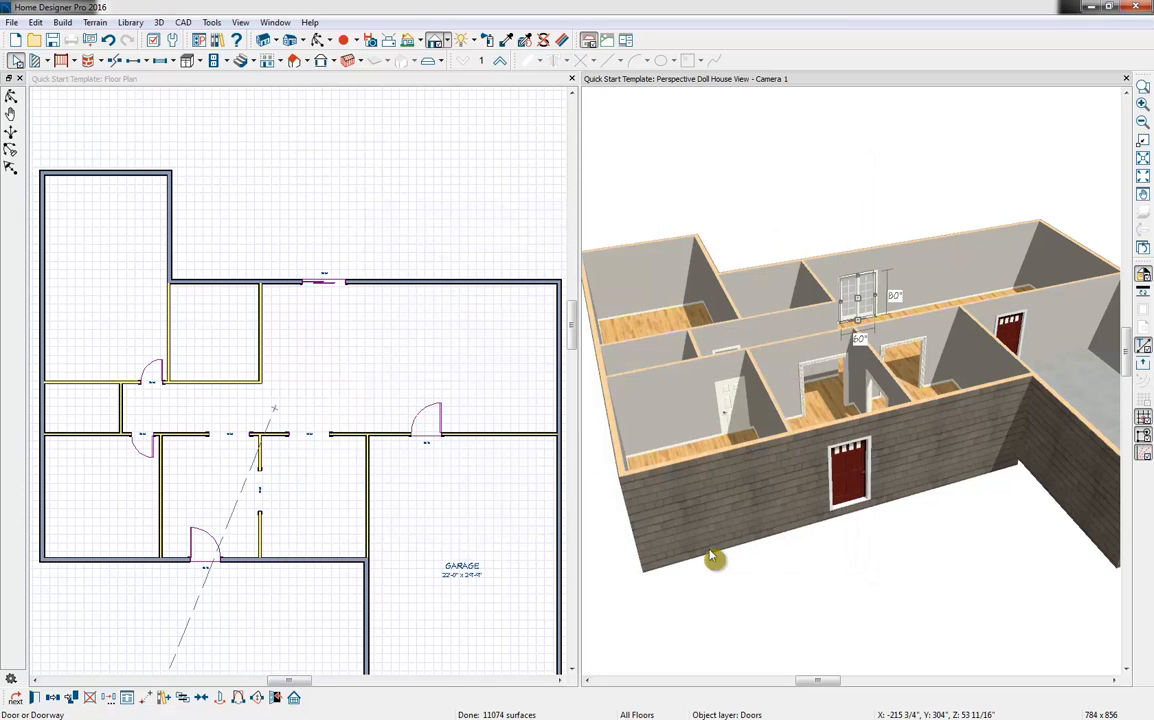
pyautogui.click(710, 550)
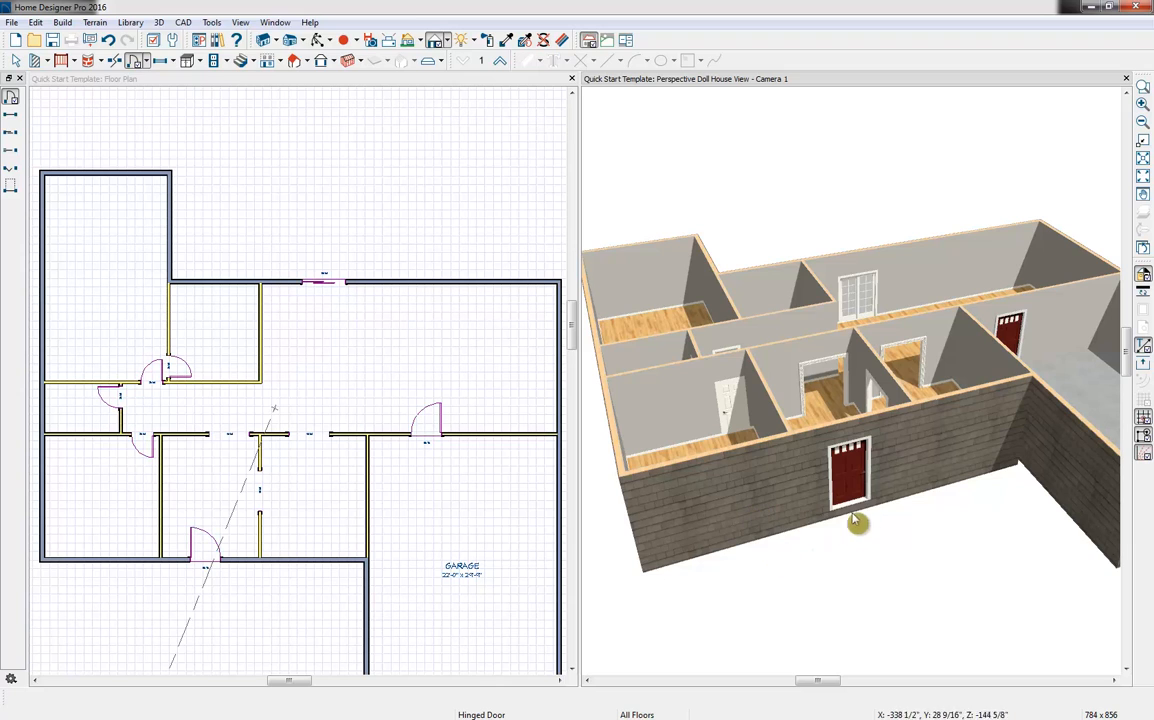
# Center the front exterior door on the entry room in the floor plan
pyautogui.click(849, 481)
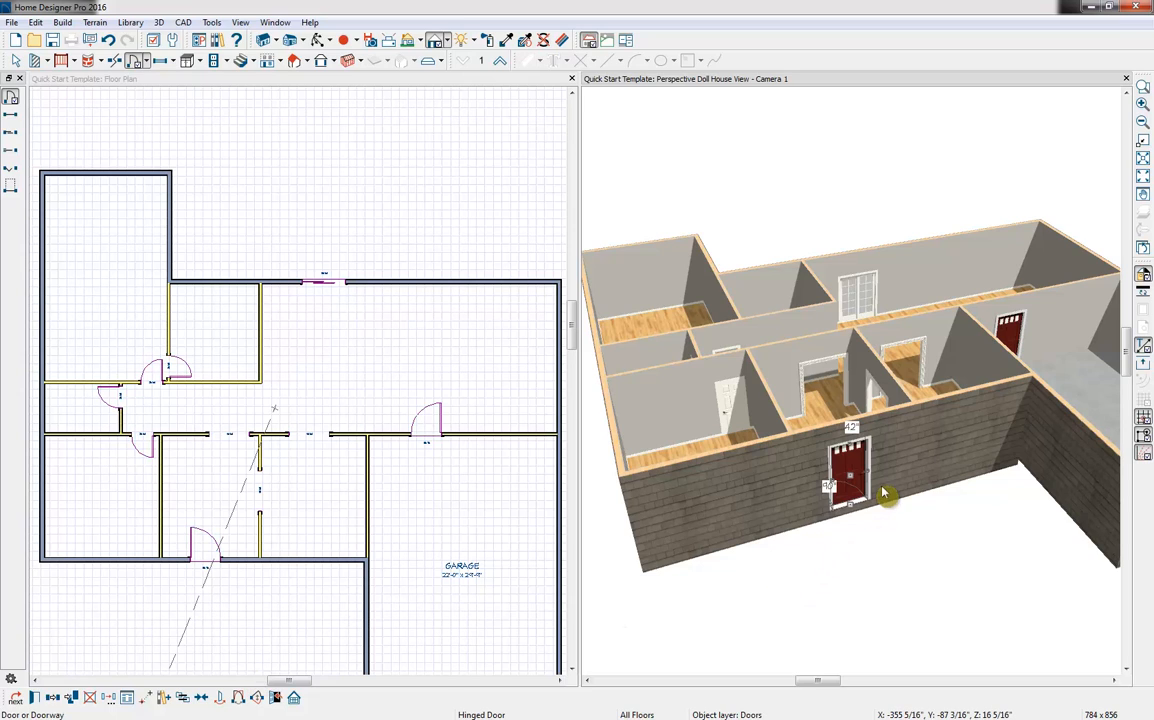
pyautogui.click(210, 544)
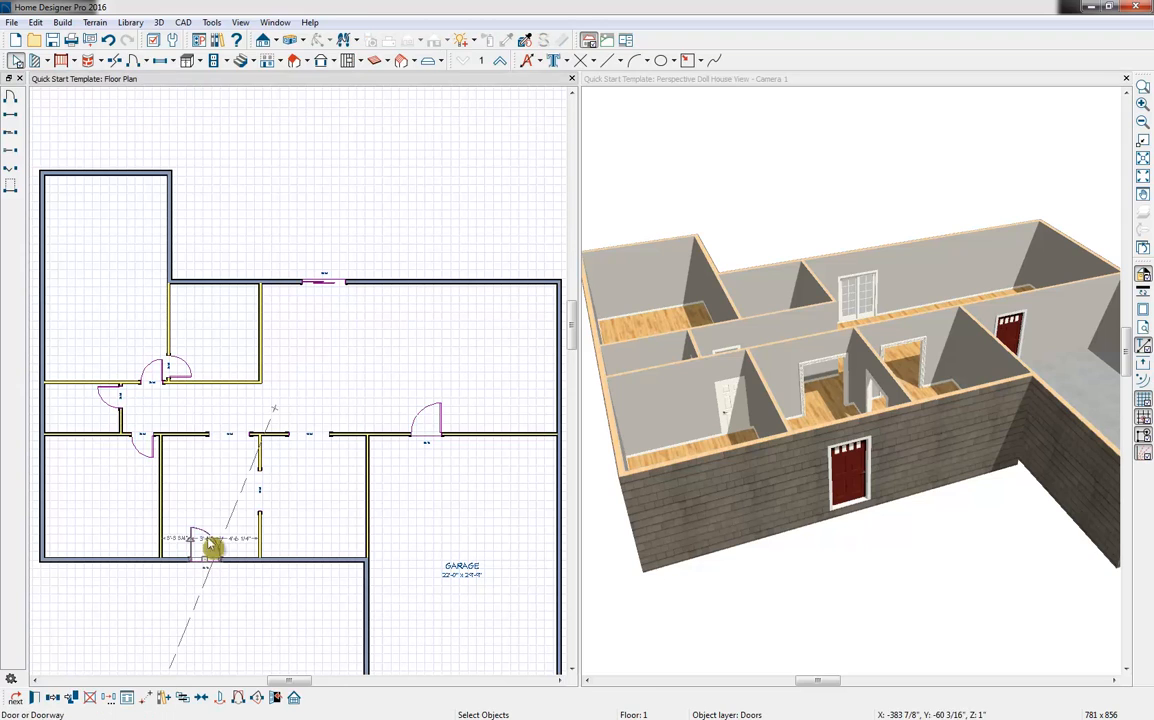
pyautogui.click(203, 700)
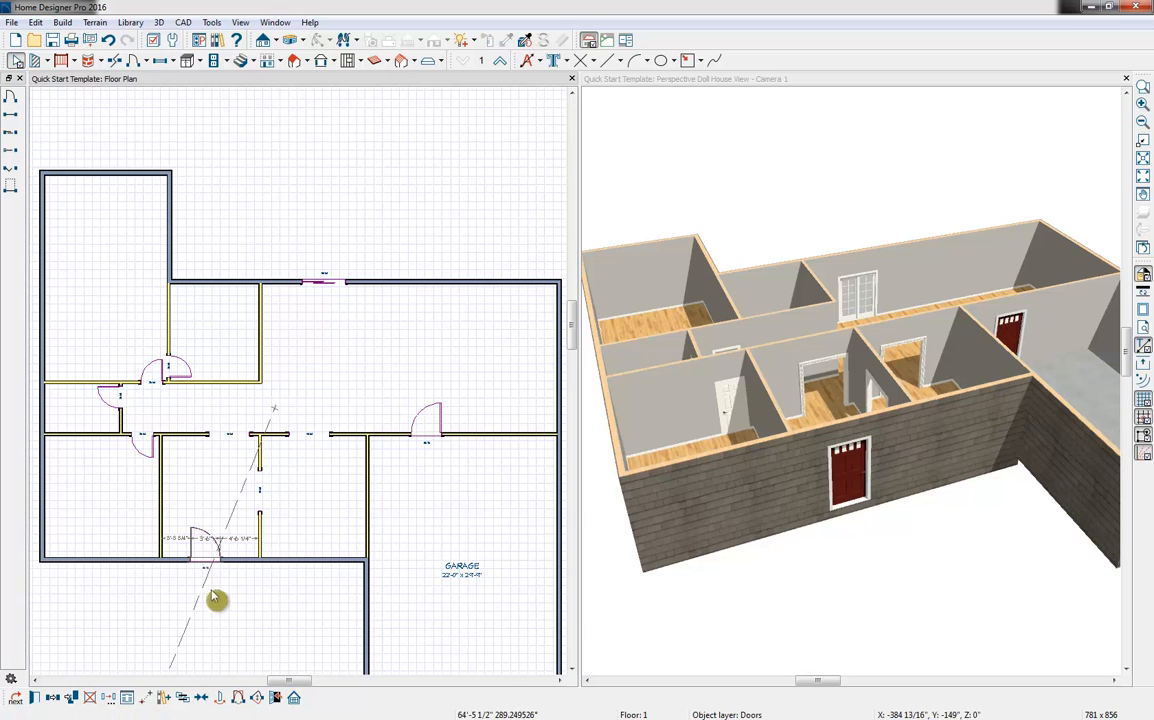
pyautogui.click(213, 538)
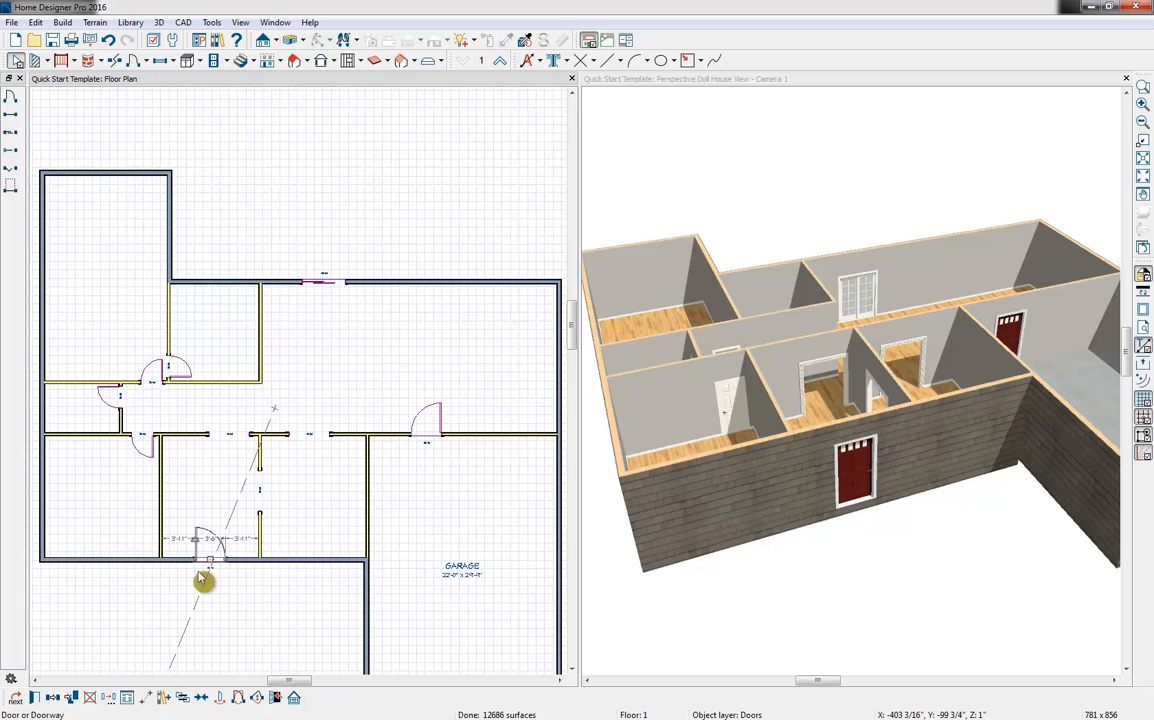
pyautogui.click(199, 573)
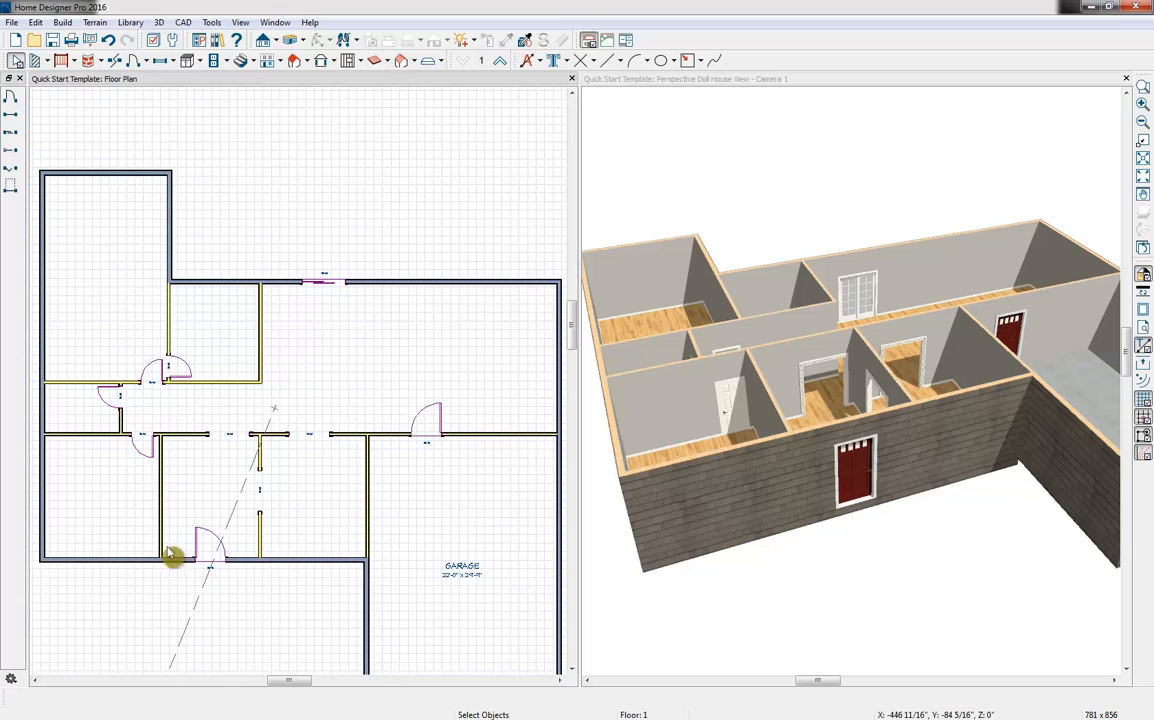
# Place four windows along the front exterior wall: one in the left room, one on each side of the entry door, and one beside the garage
pyautogui.click(163, 64)
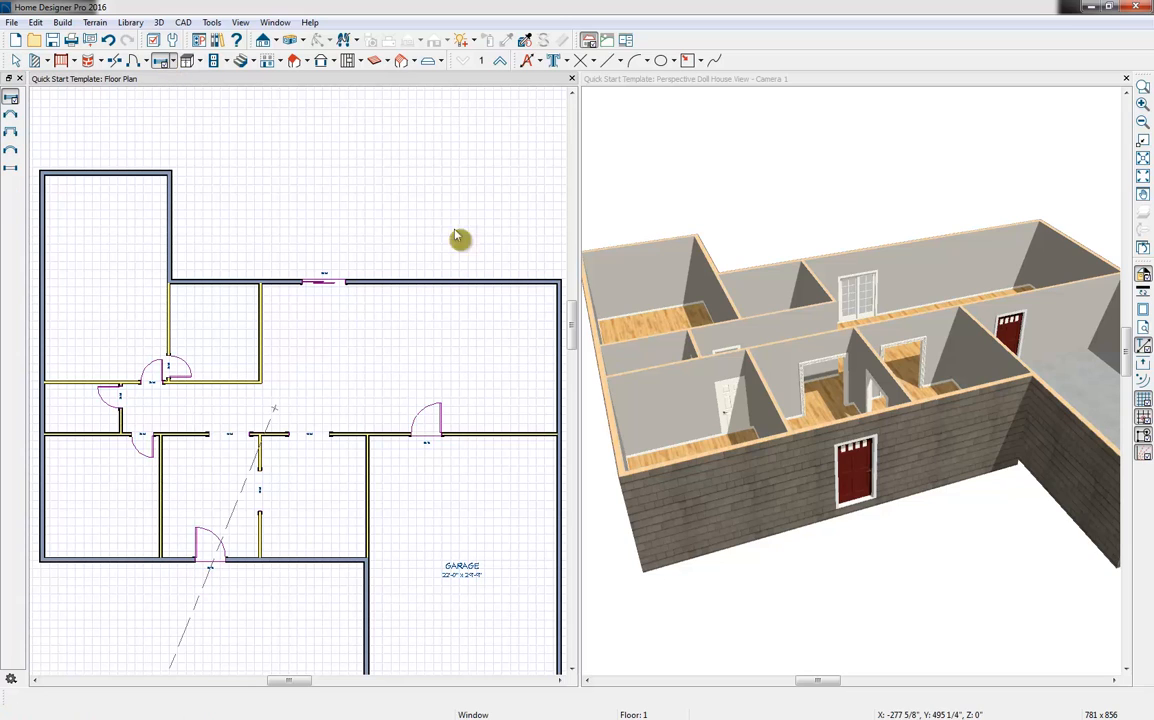
pyautogui.click(96, 560)
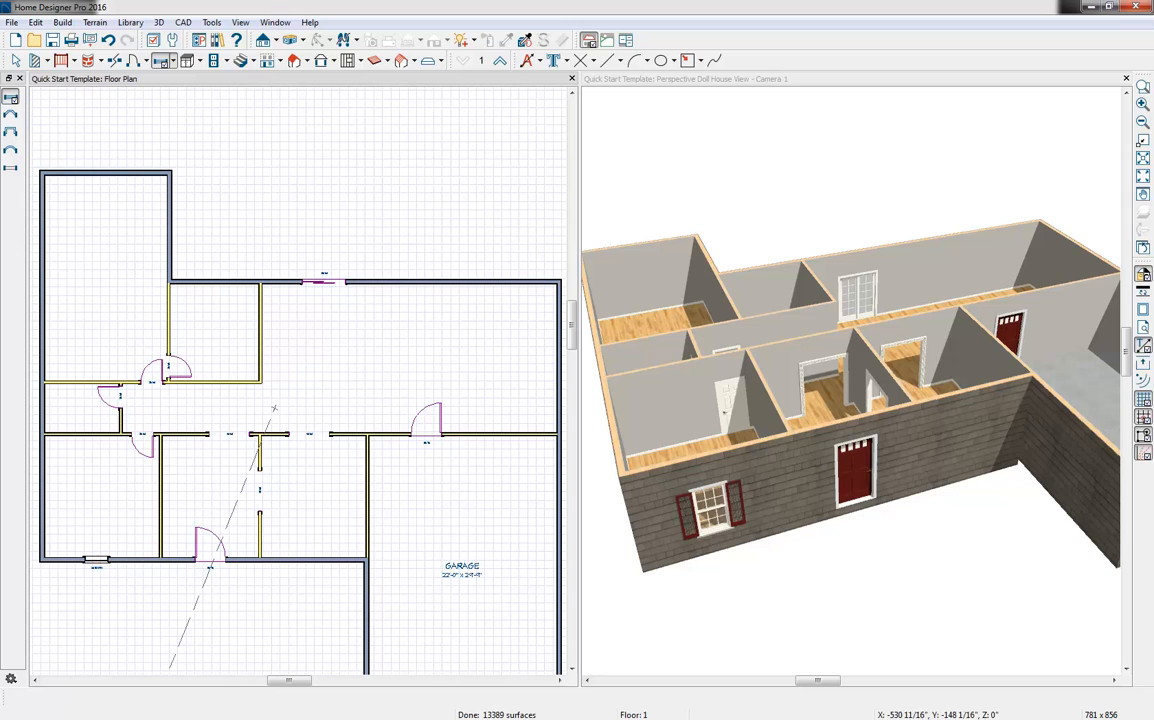
pyautogui.click(178, 560)
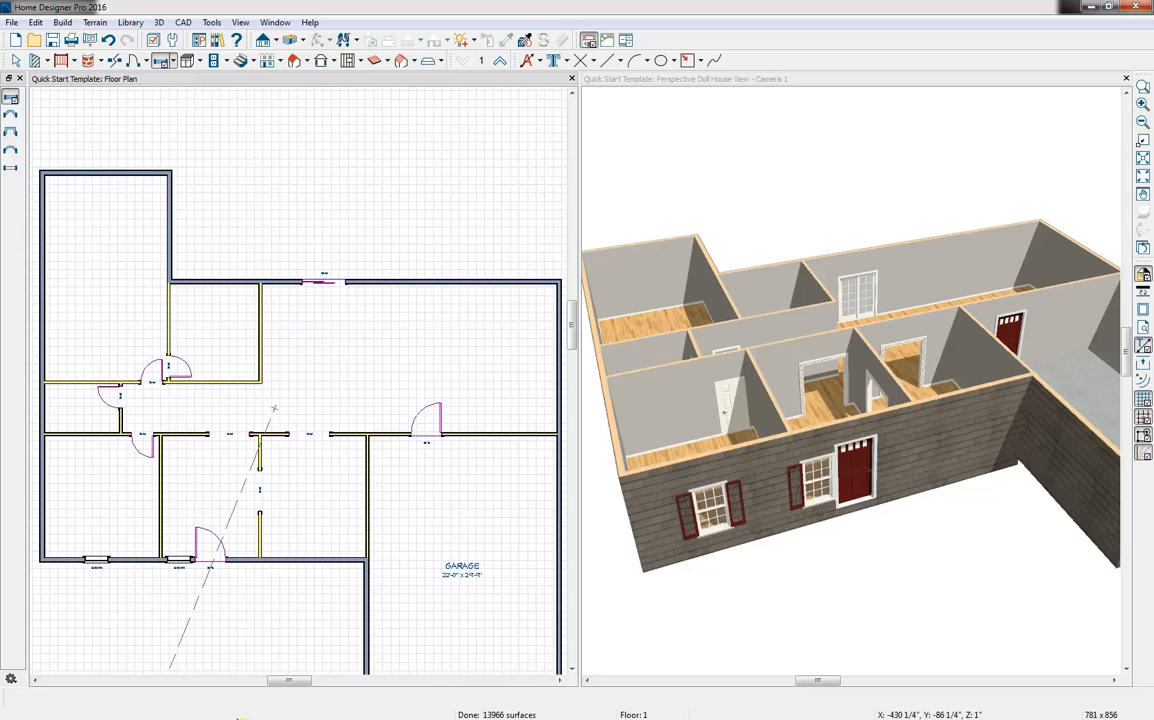
pyautogui.click(243, 560)
pyautogui.click(314, 560)
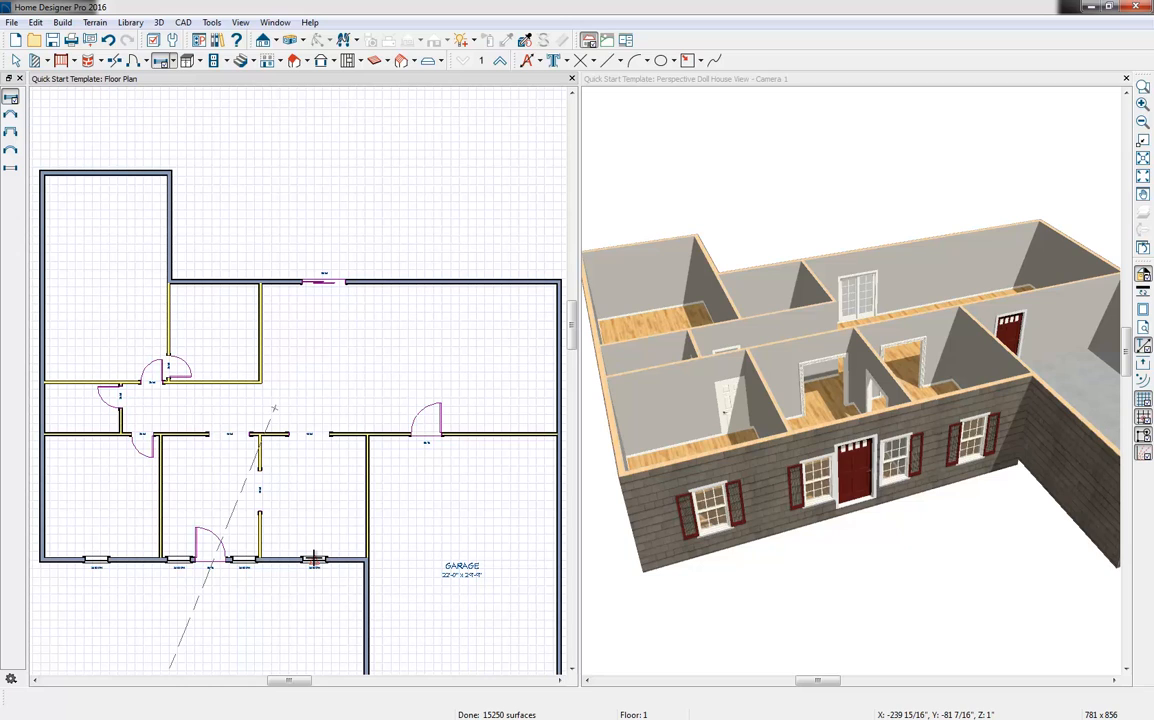
# Remove the shutters from the two windows flanking the front entry door by setting their shutter type to None
pyautogui.press('space')
pyautogui.click(181, 561)
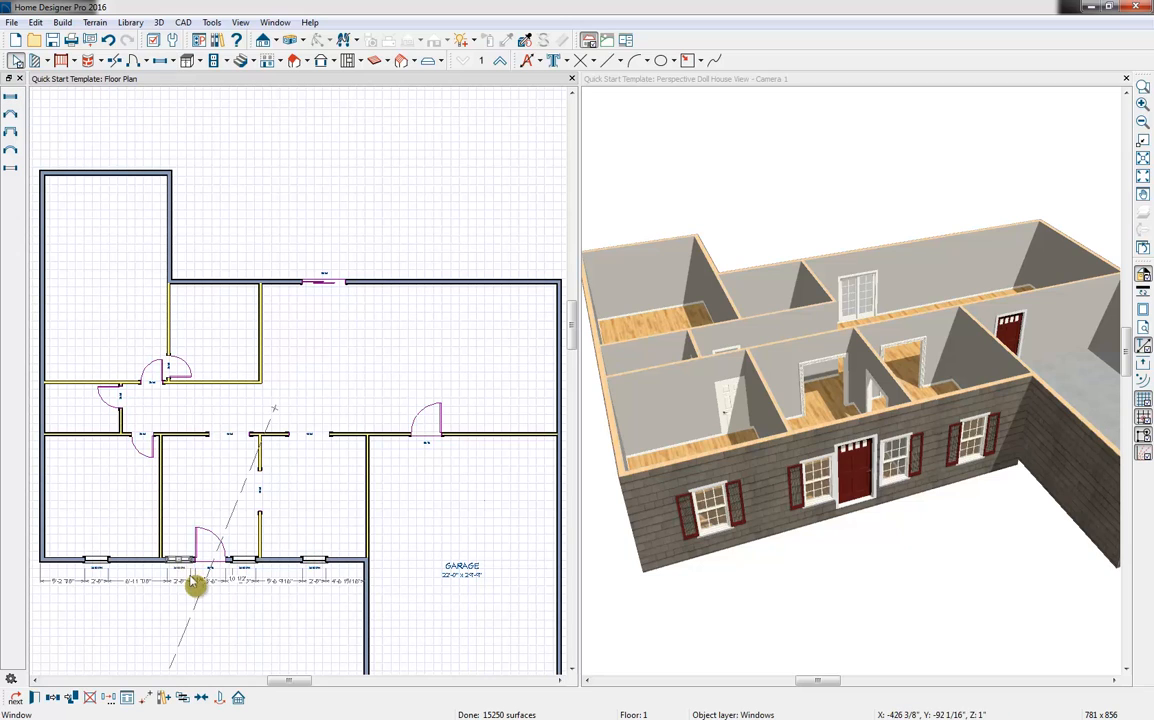
pyautogui.click(812, 488)
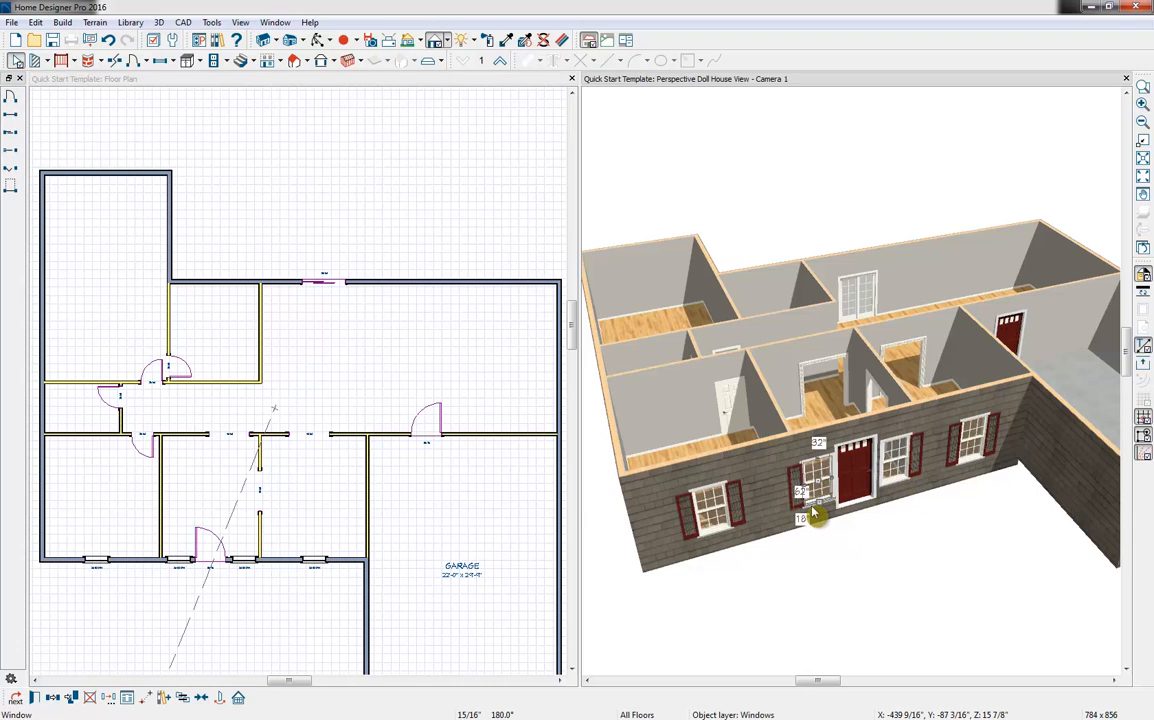
pyautogui.keyDown('shift'); pyautogui.click(900, 462); pyautogui.keyUp('shift')
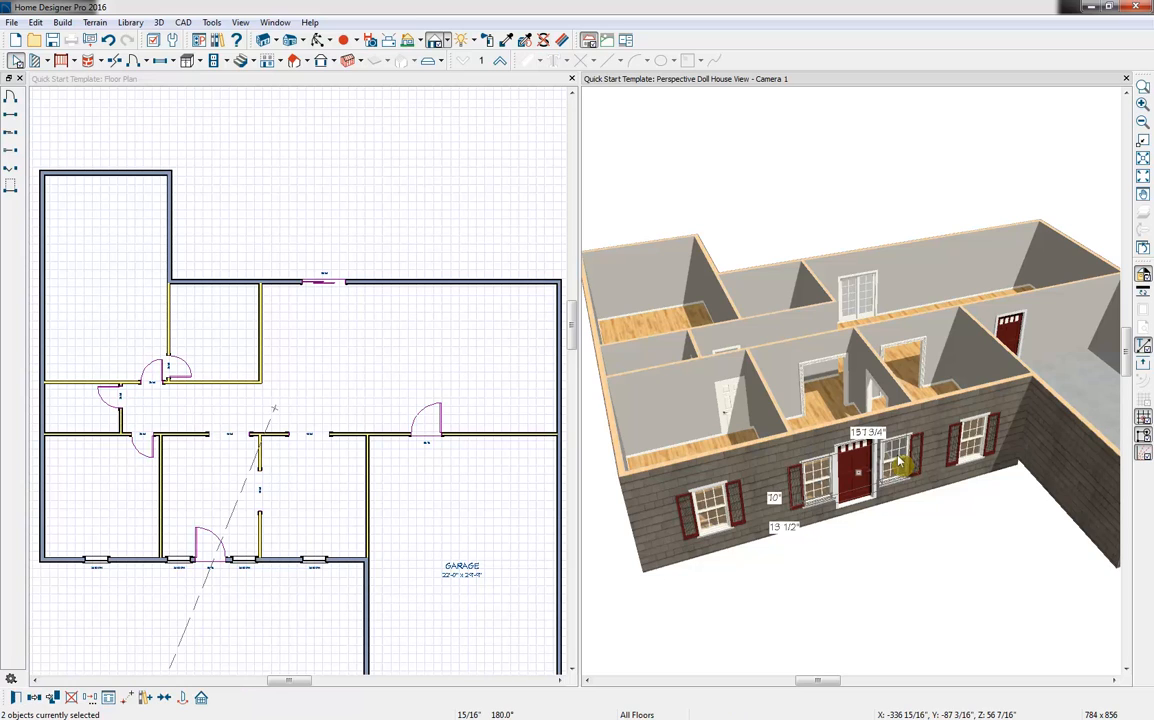
pyautogui.click(15, 698)
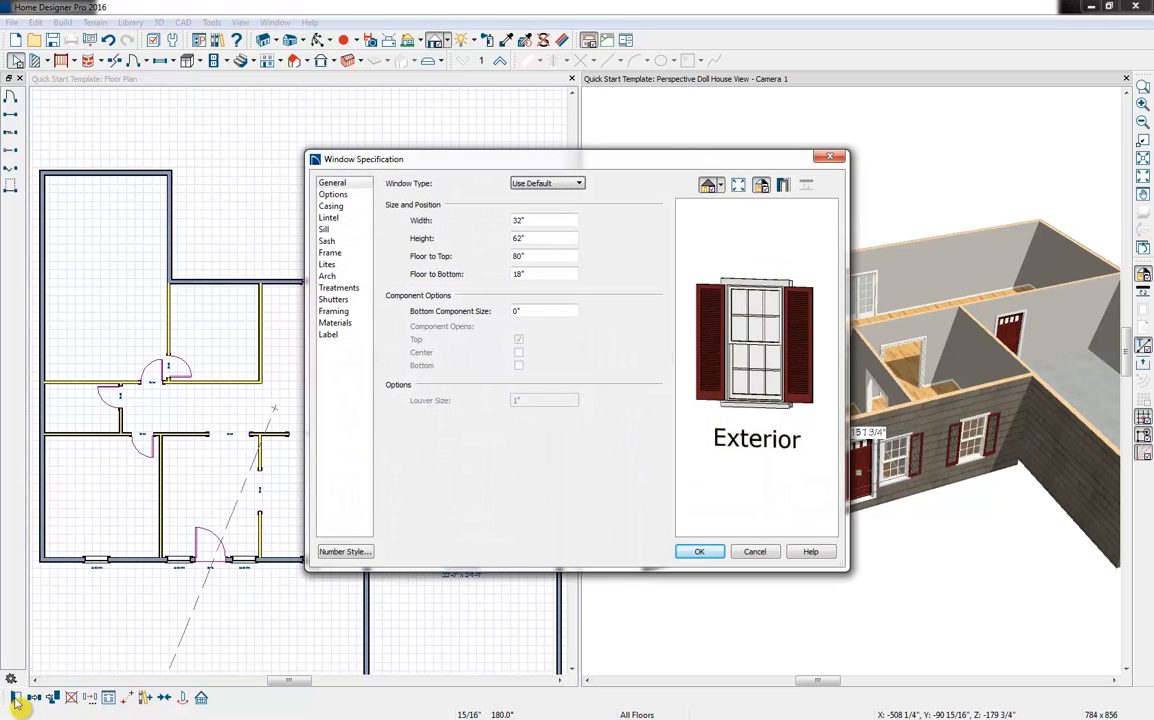
pyautogui.click(340, 300)
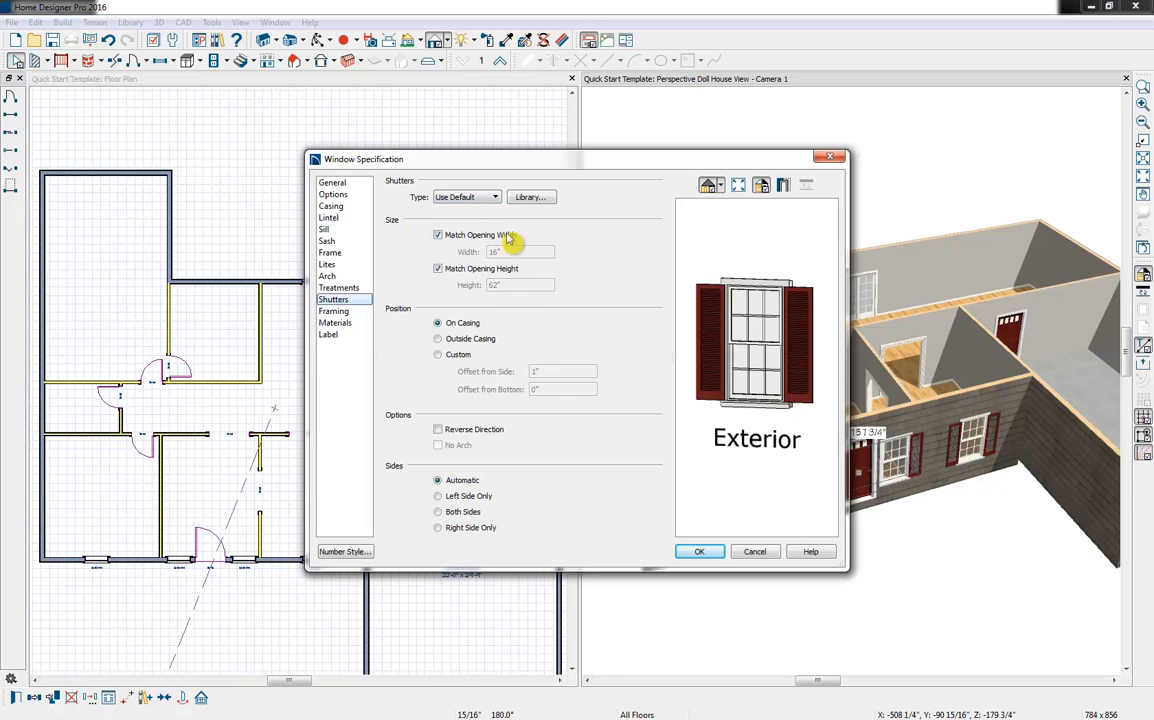
pyautogui.click(490, 197)
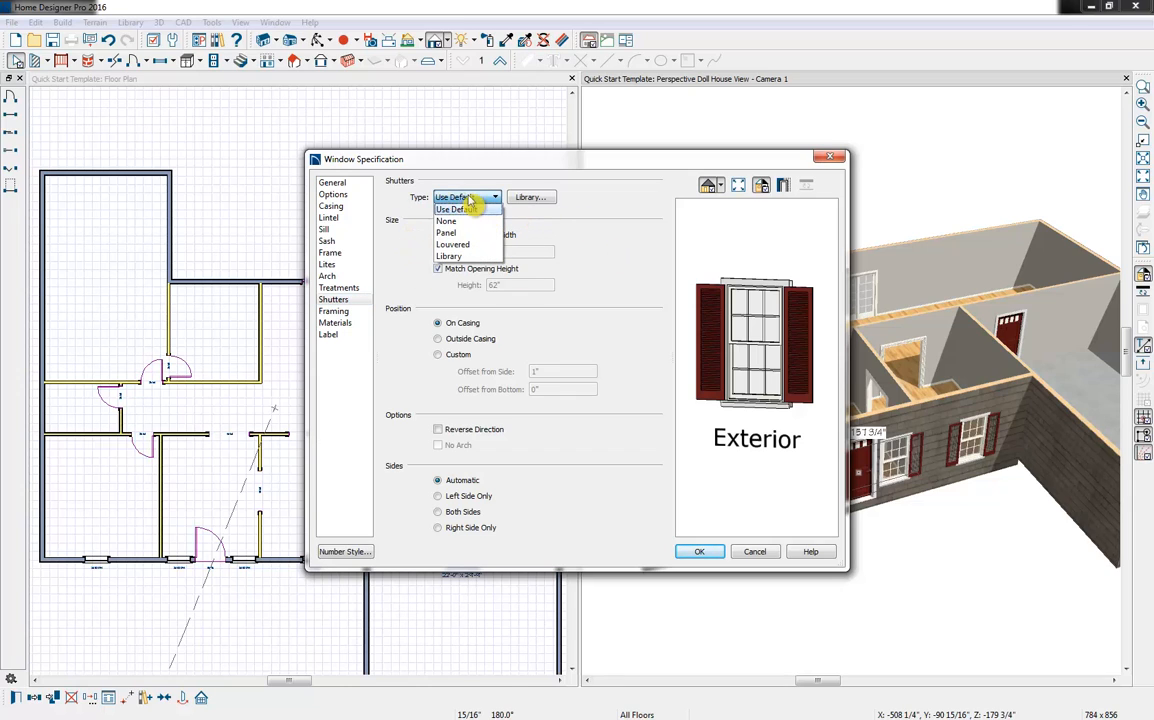
pyautogui.click(466, 222)
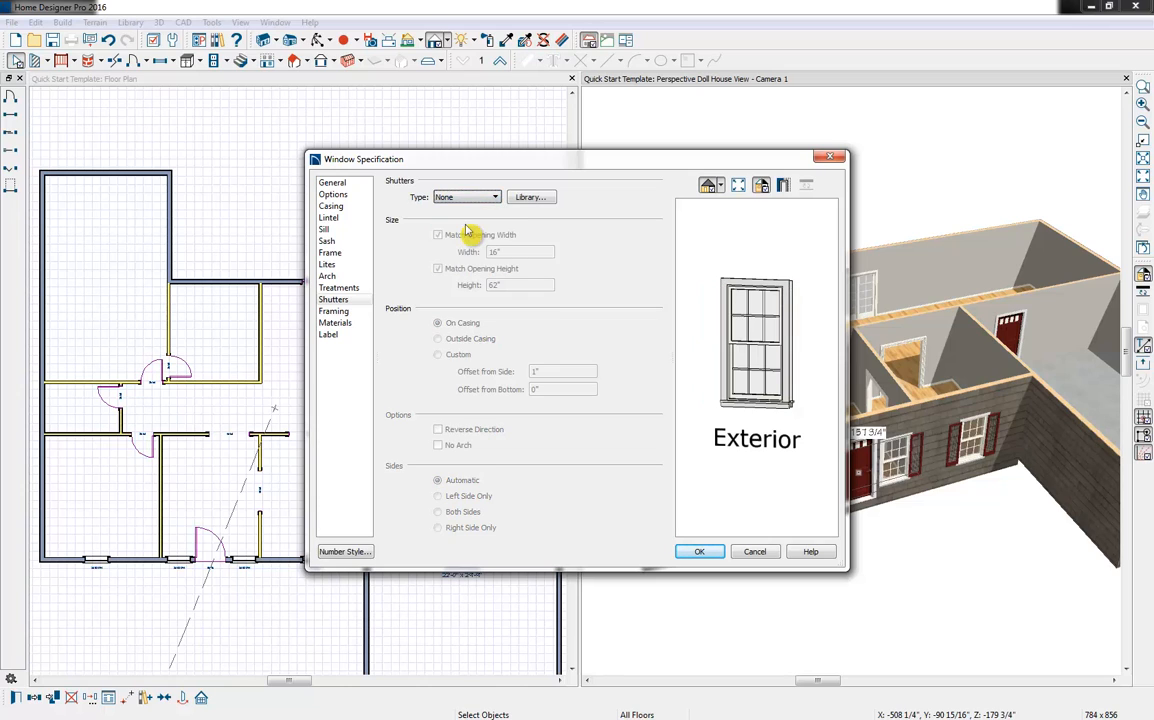
# Change the window type of both entry-flanking windows to Right Sliding
pyautogui.click(345, 185)
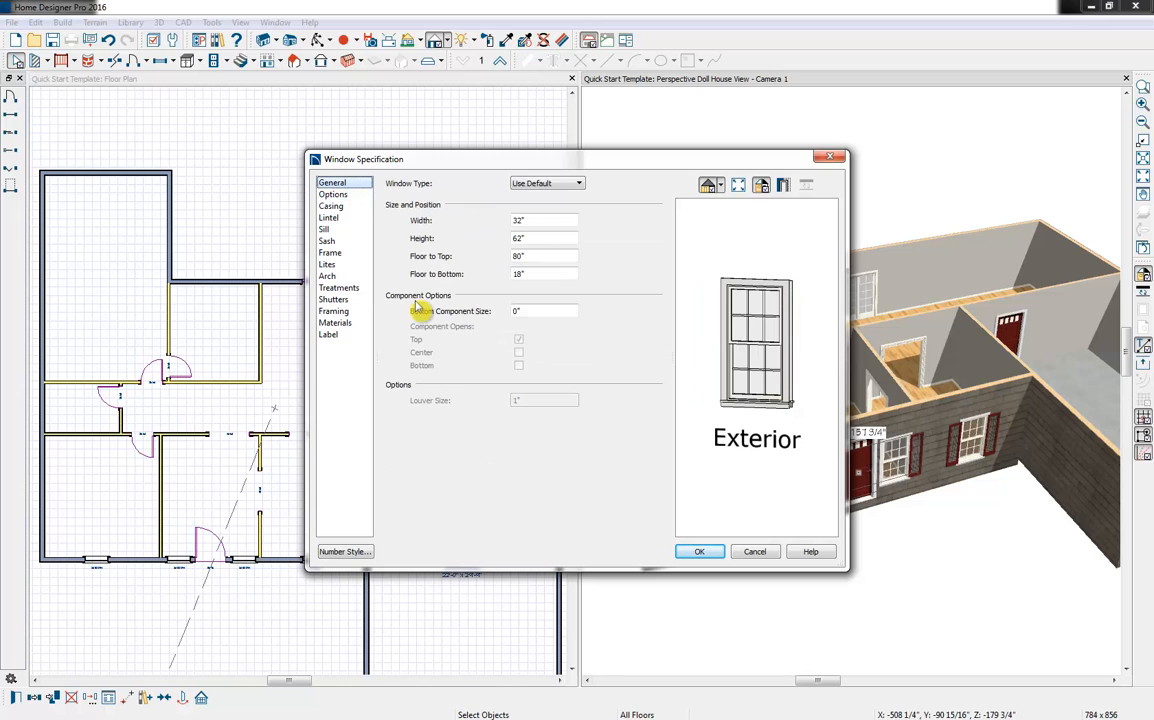
pyautogui.click(549, 184)
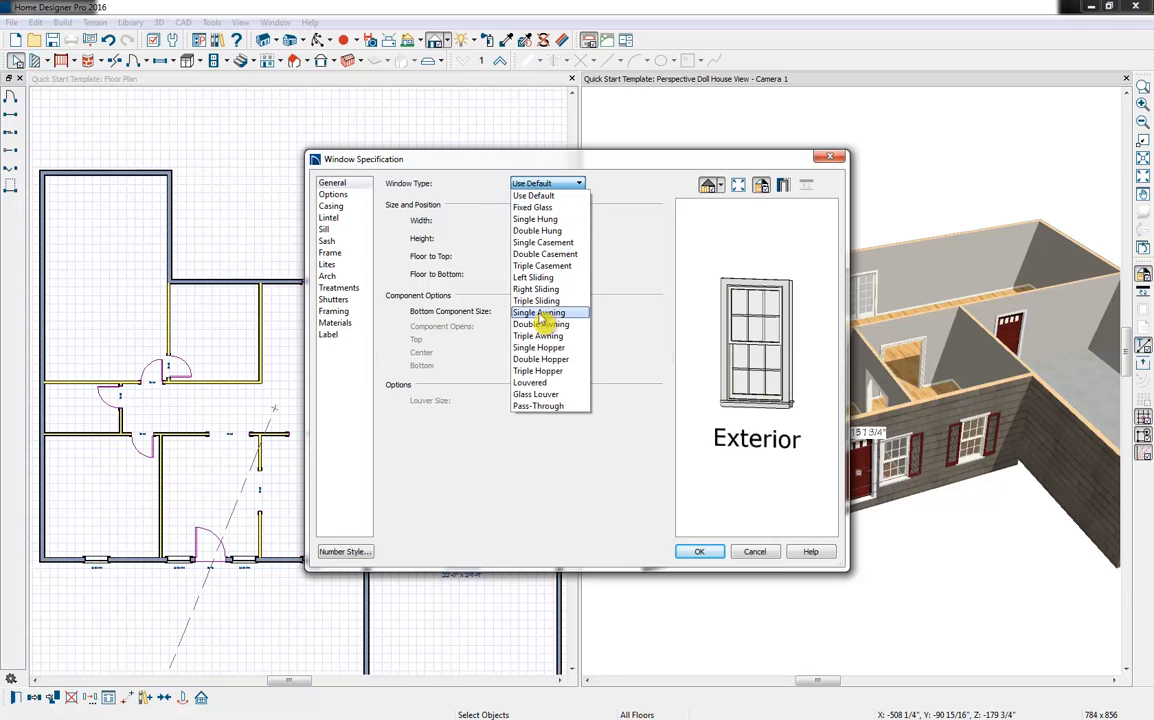
pyautogui.click(536, 289)
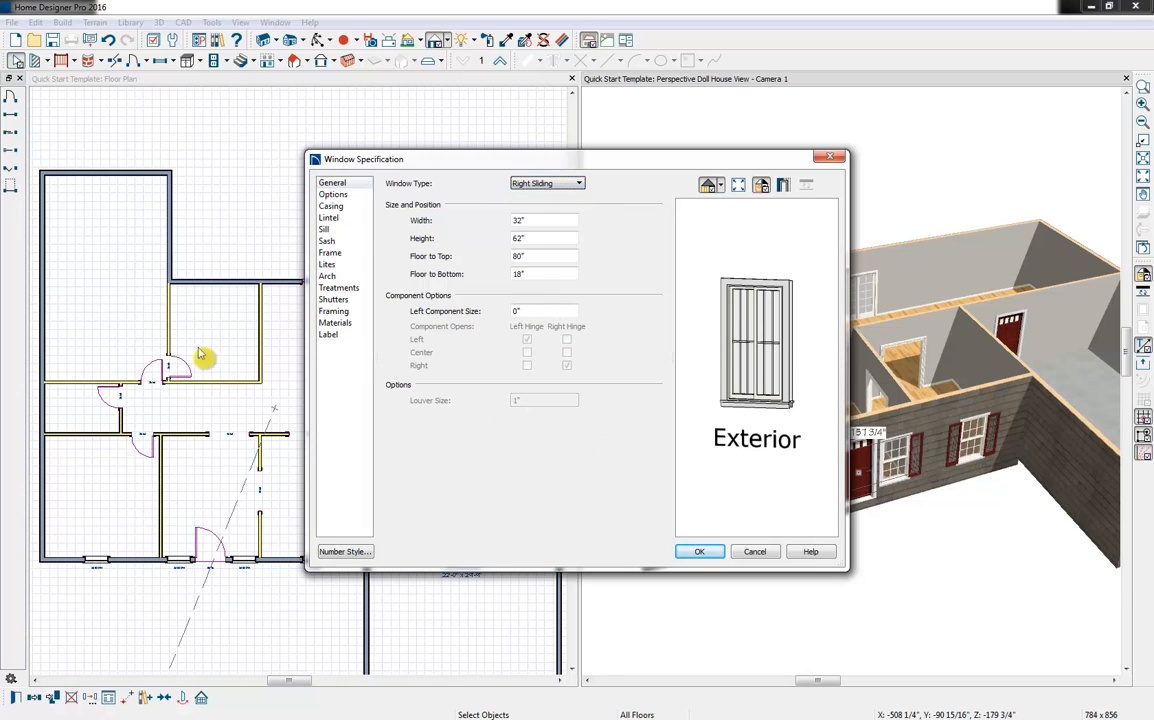
# Set the lites of both entry-flanking windows to 2 across and 4 vertical and apply the specification
pyautogui.click(327, 264)
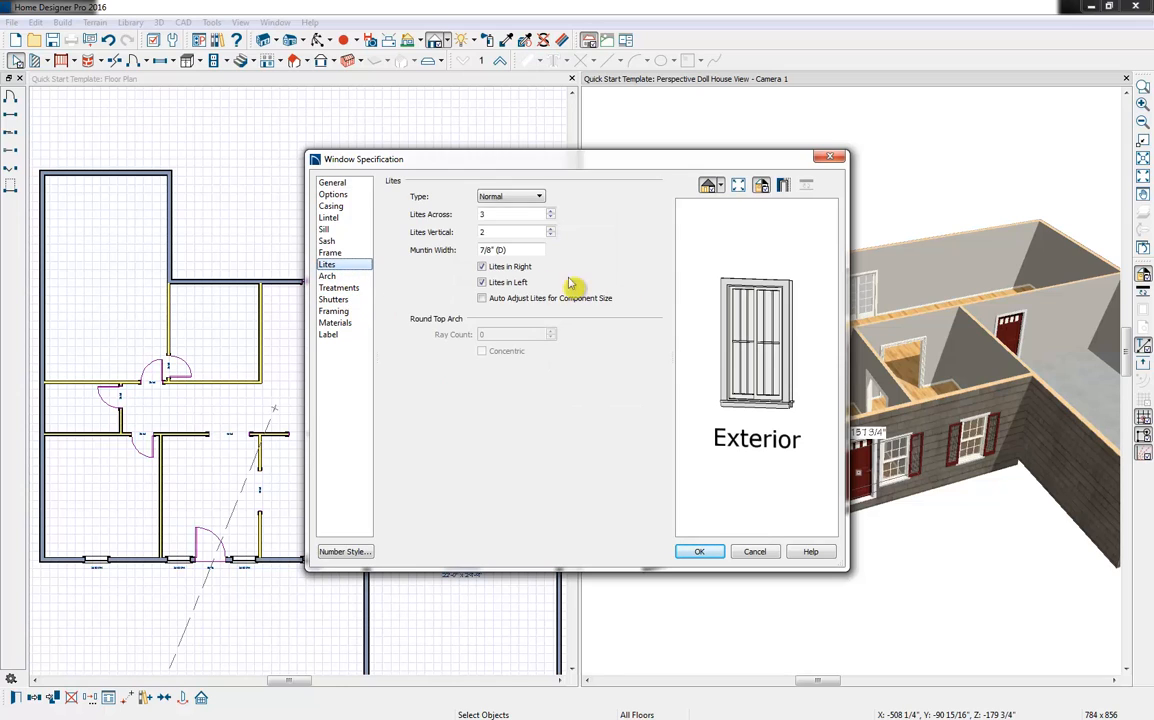
pyautogui.click(550, 218)
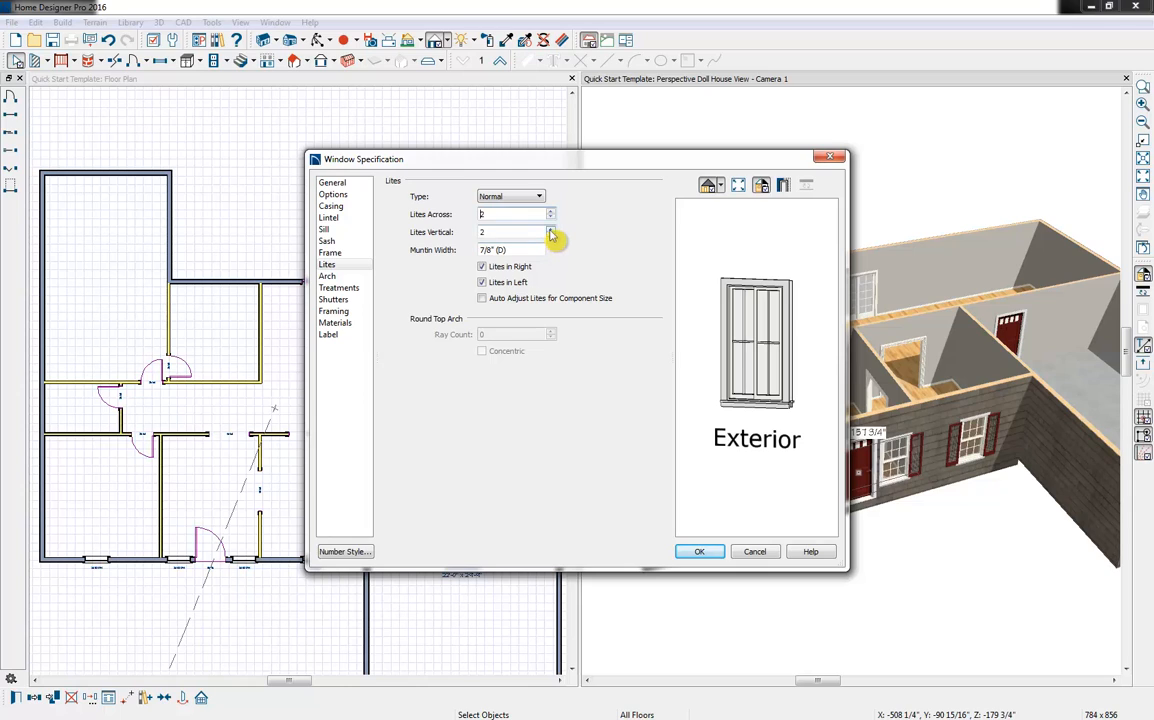
pyautogui.click(550, 229)
pyautogui.click(550, 229)
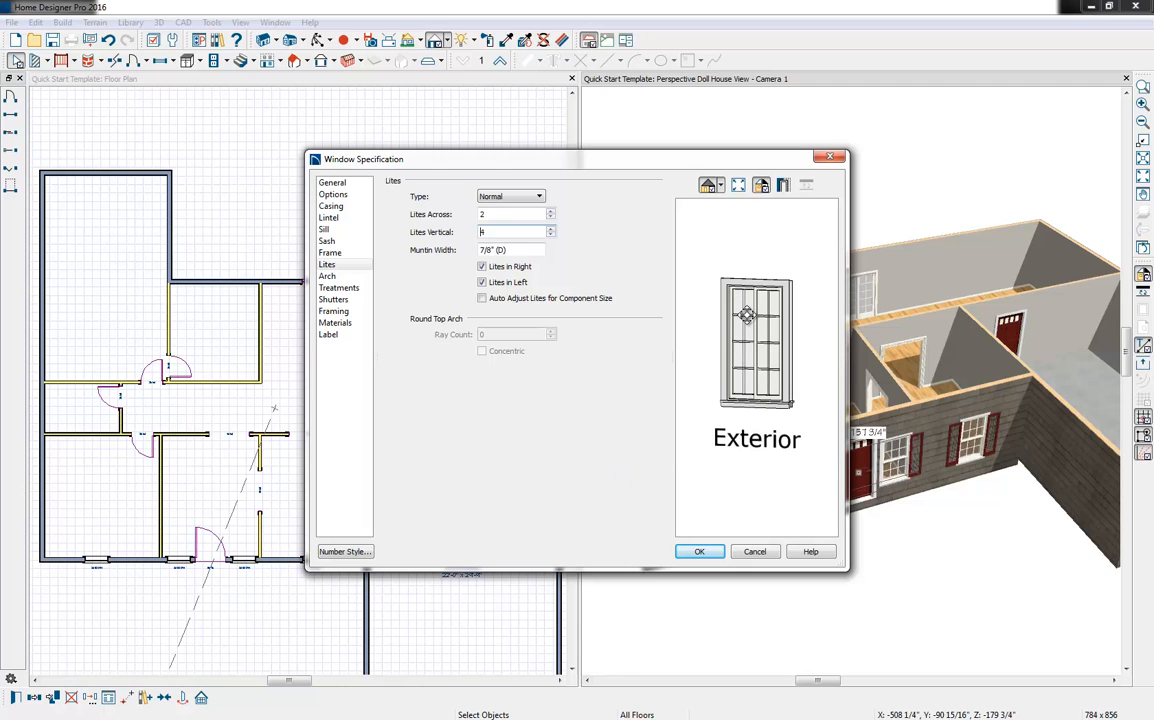
pyautogui.click(702, 552)
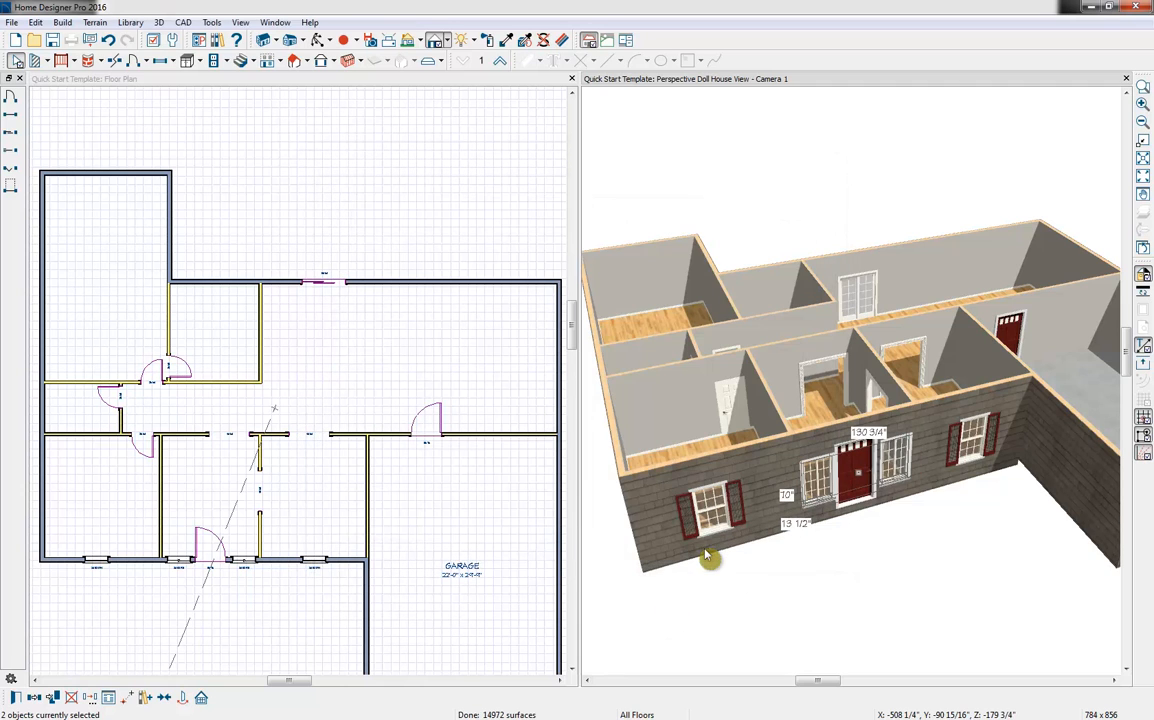
# Shift the window on the left side of the entry door slightly away from the door along the front wall
pyautogui.click(816, 478)
pyautogui.moveTo(819, 482); pyautogui.dragTo(814, 483)
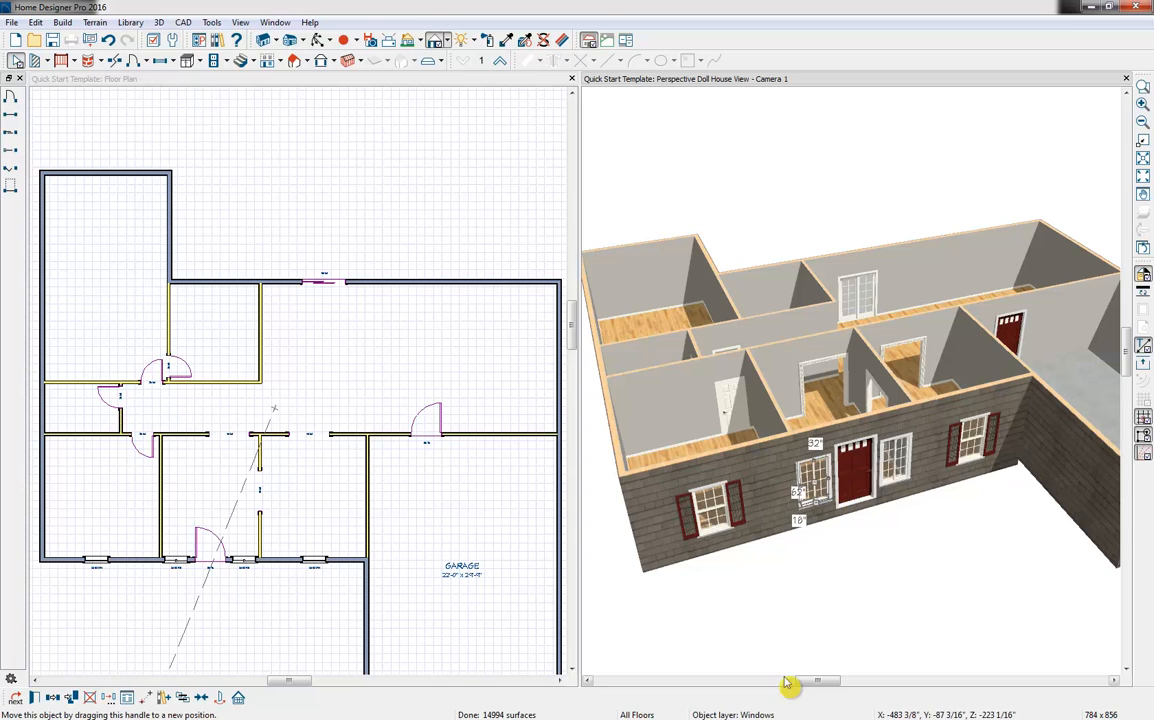
pyautogui.click(866, 632)
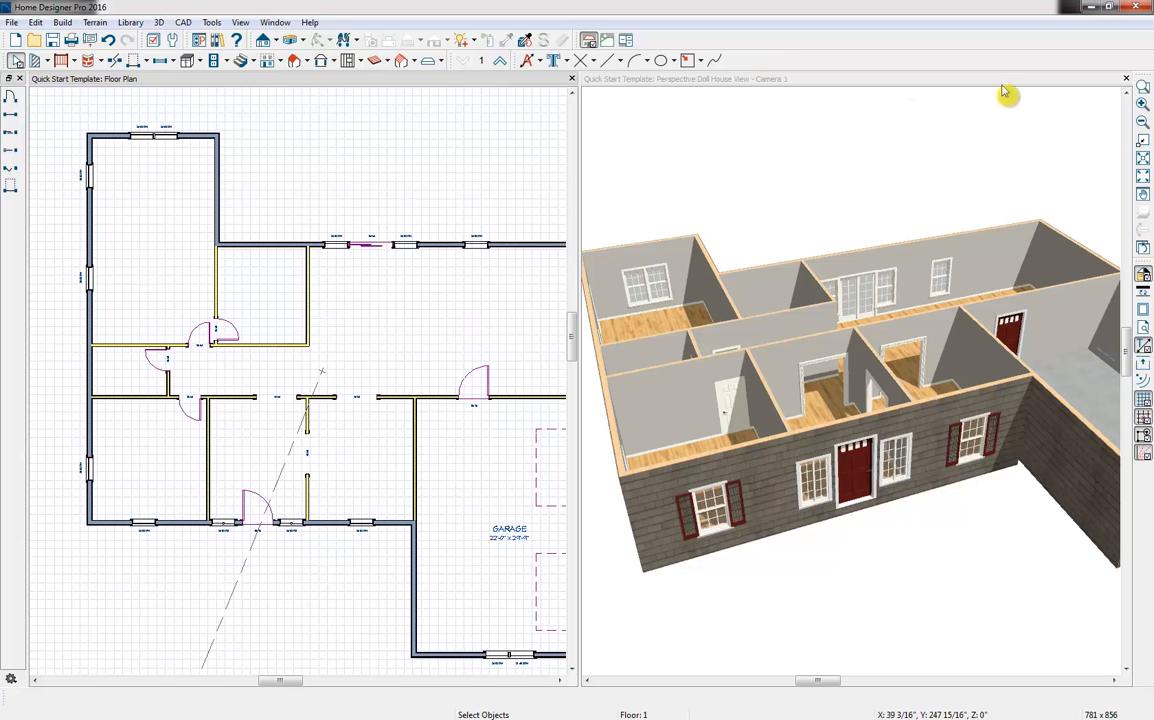
# Close the doll house view and create a full camera view inside the large rear room, aimed at its end wall
pyautogui.moveTo(493, 294); pyautogui.dragTo(410, 330, button='middle')
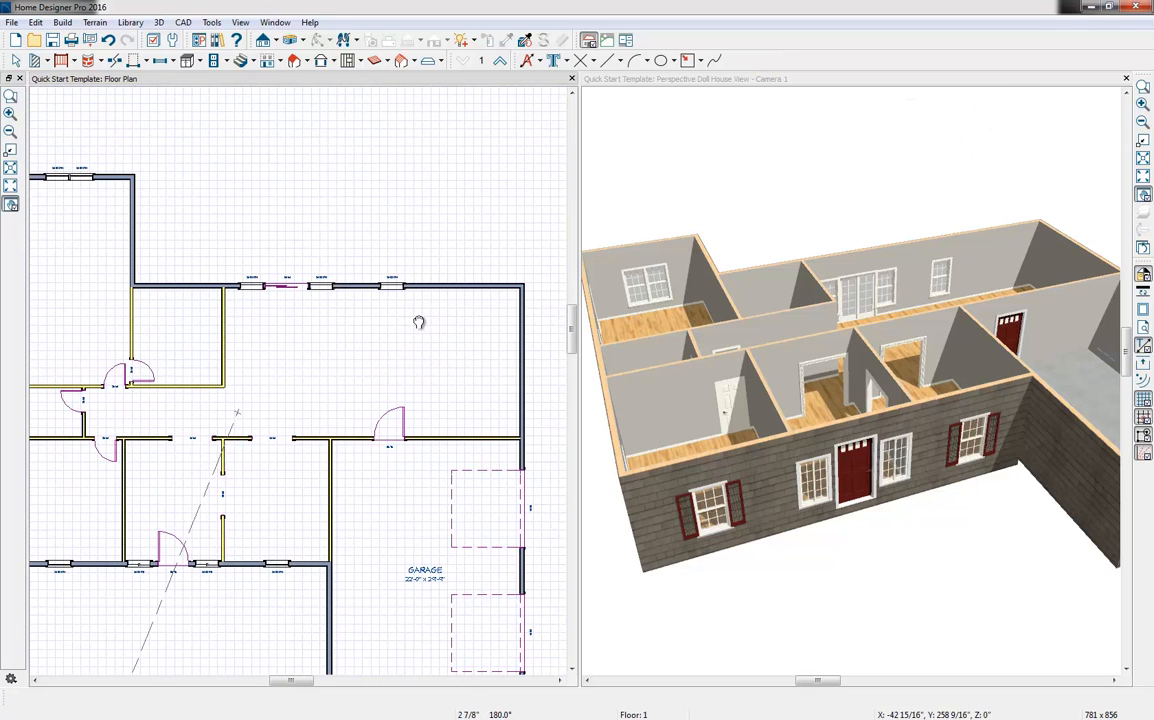
pyautogui.click(1126, 78)
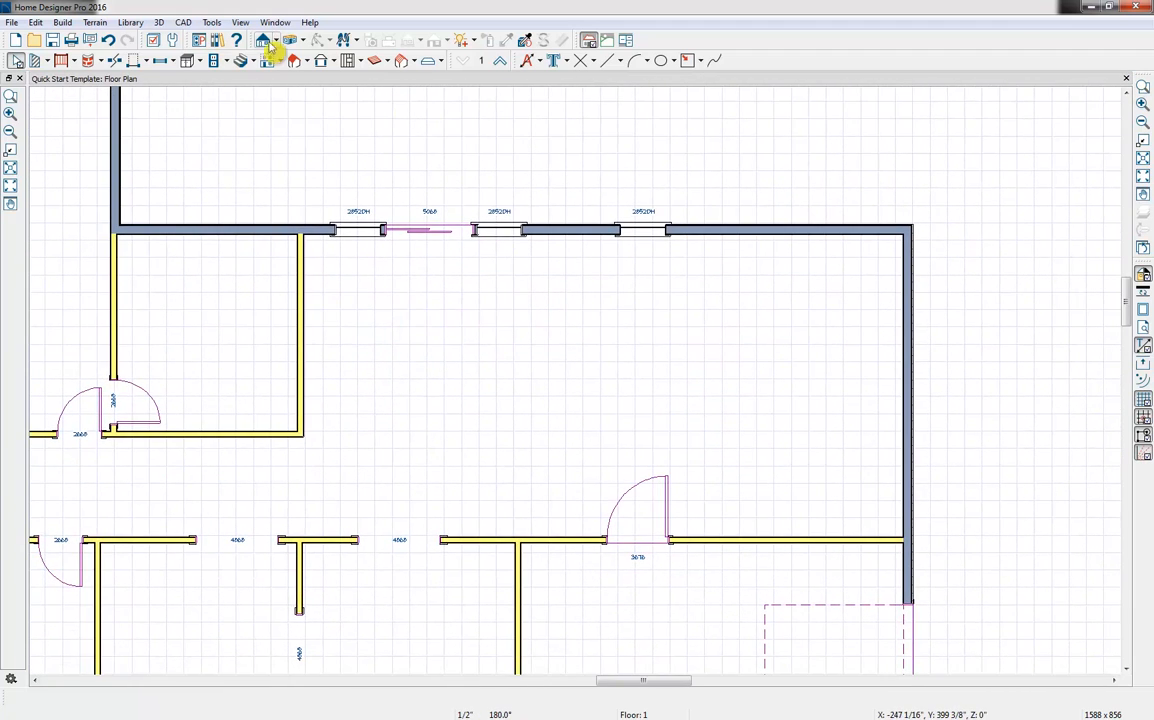
pyautogui.click(302, 41)
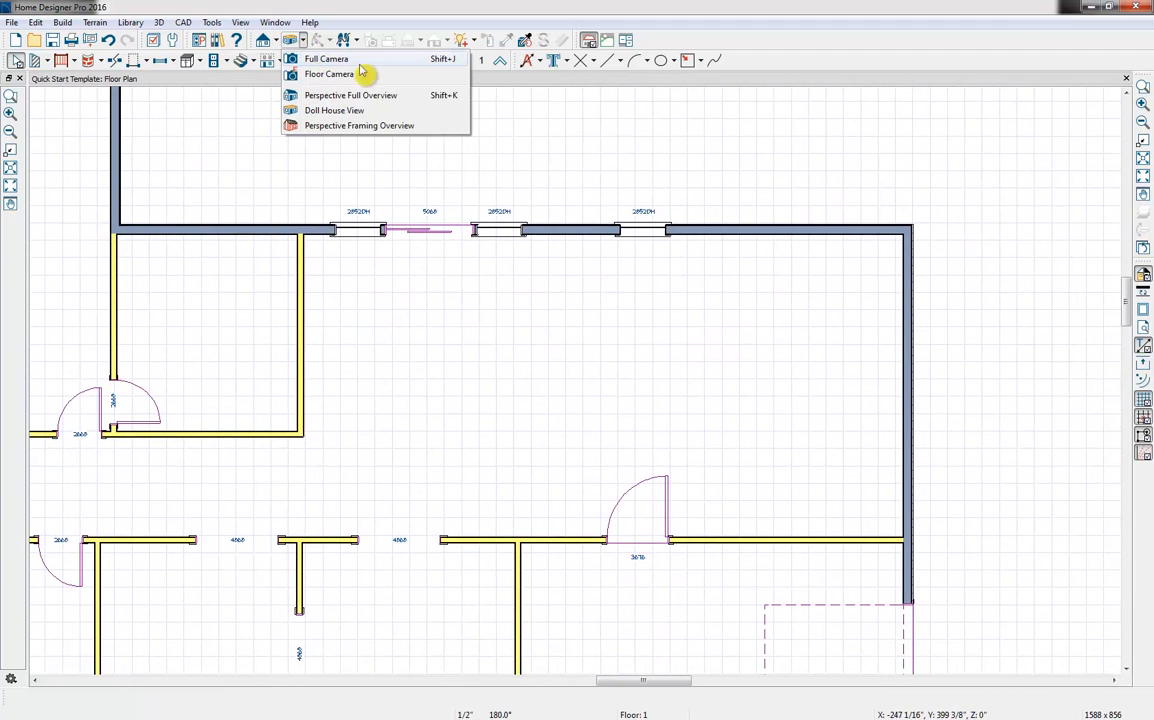
pyautogui.click(345, 61)
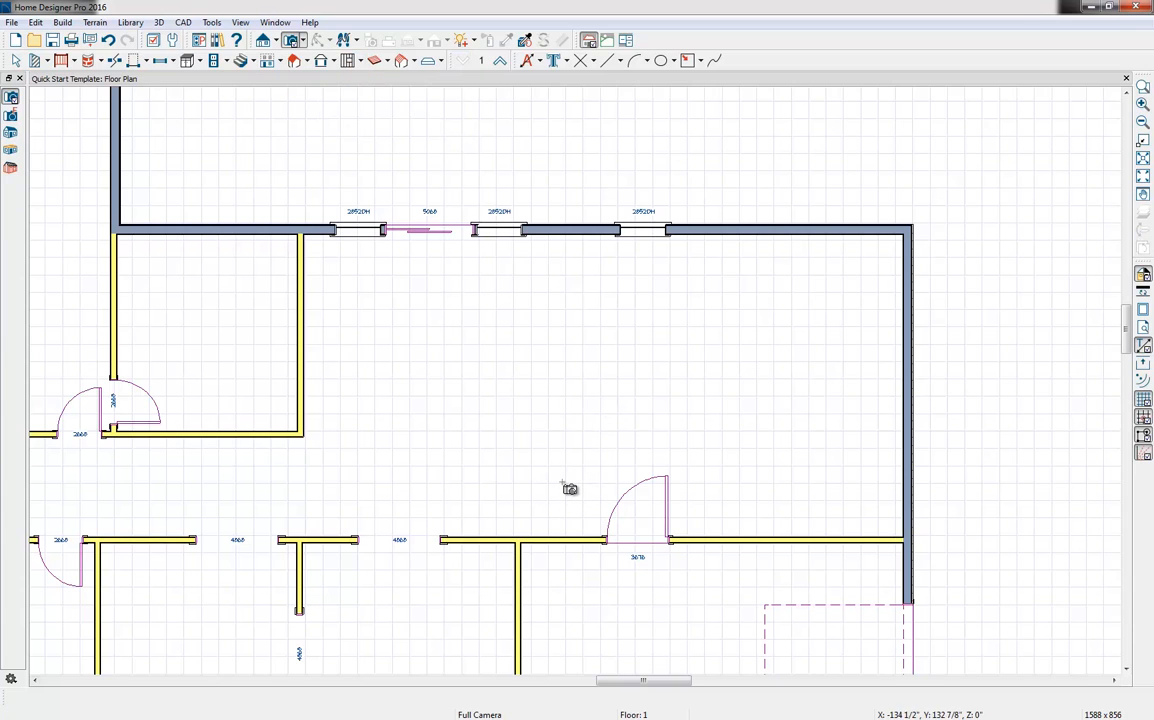
pyautogui.moveTo(569, 484); pyautogui.dragTo(620, 467)
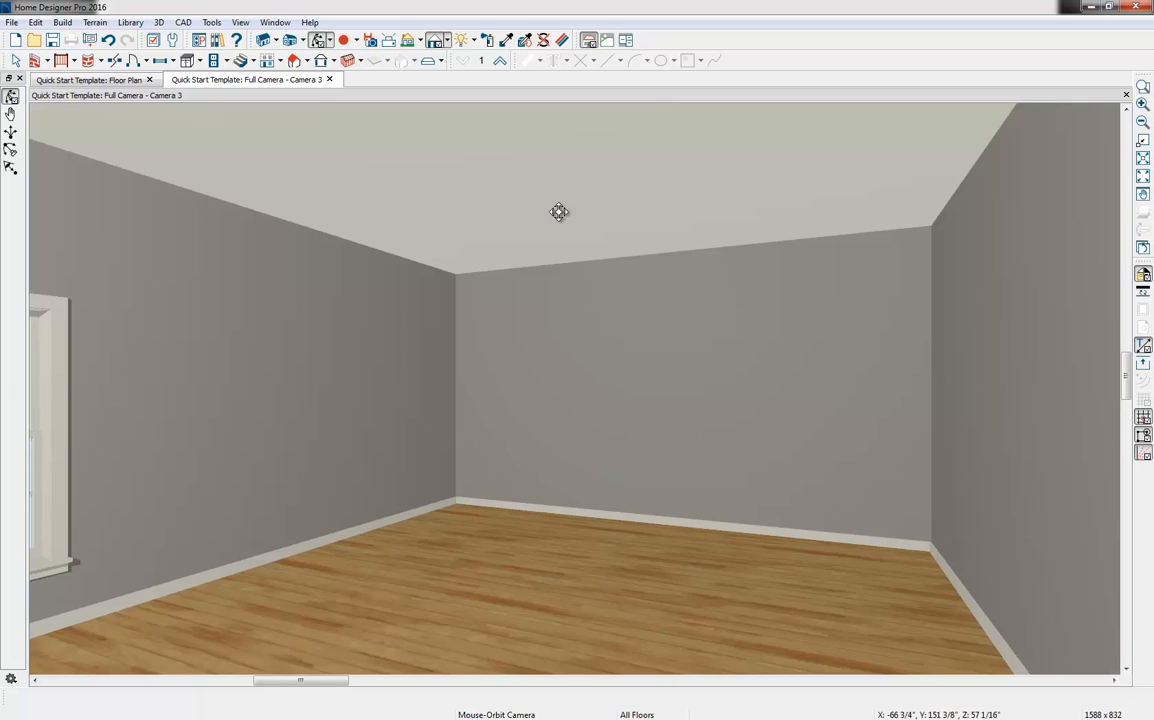
# Tile the camera view beside the floor plan and adjust the camera to show both corners of the room's end wall
pyautogui.moveTo(249, 86); pyautogui.dragTo(837, 108)
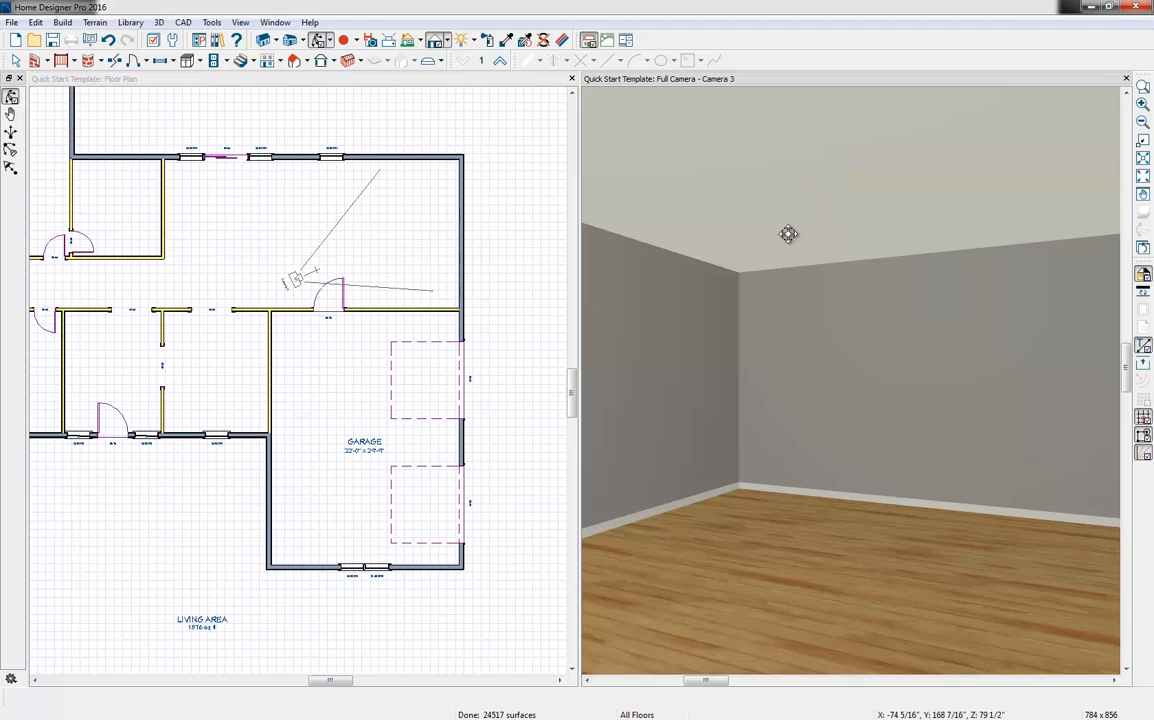
pyautogui.moveTo(796, 322); pyautogui.dragTo(854, 341)
pyautogui.scroll(-2, 854, 341)
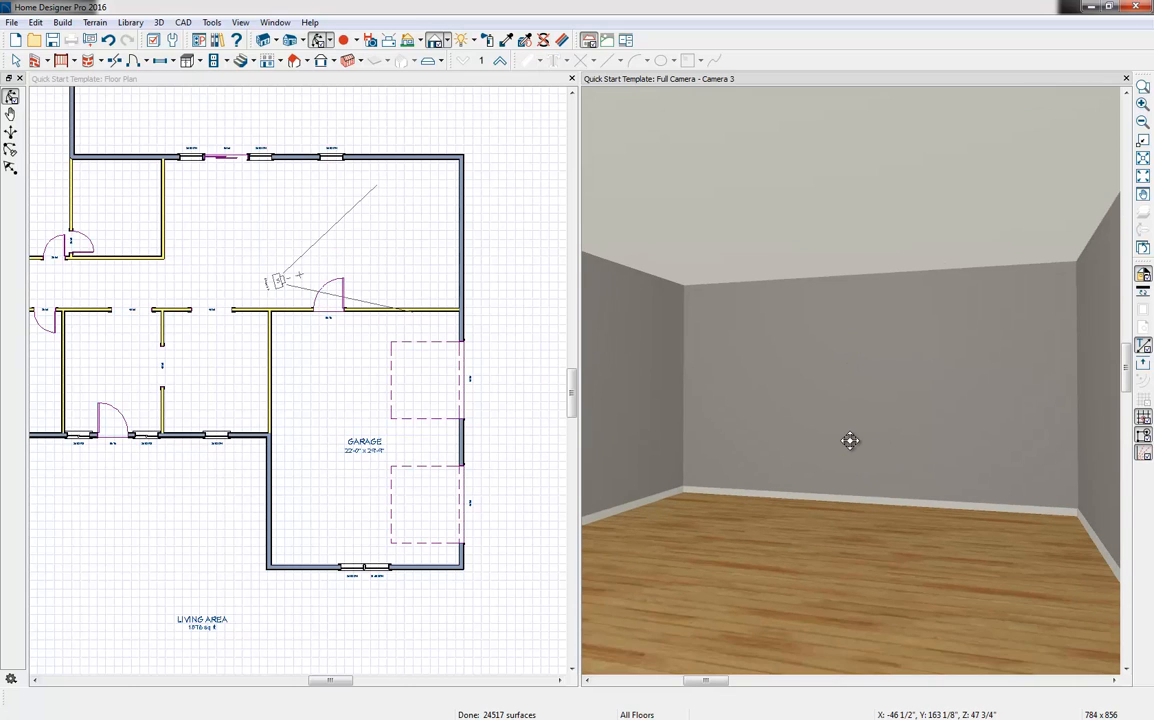
# Place a corner base cabinet in each of the two corners along the large rear room's end wall
pyautogui.moveTo(337, 219); pyautogui.dragTo(319, 379, button='middle')
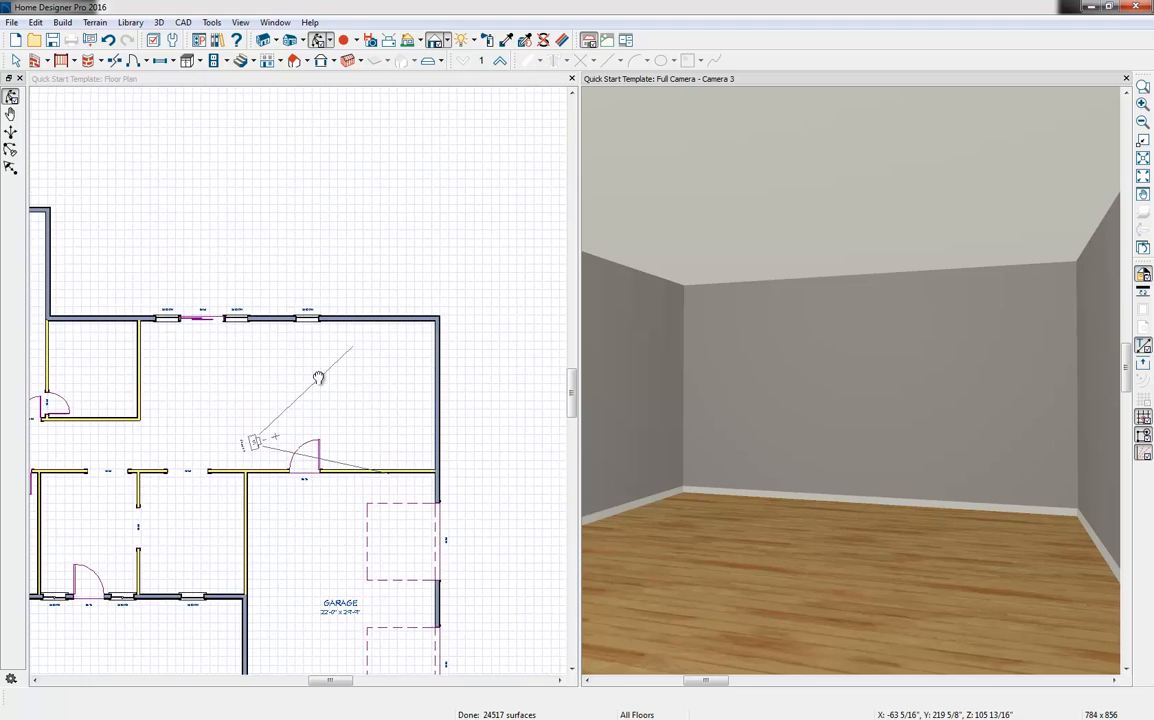
pyautogui.scroll(2, 322, 374)
pyautogui.moveTo(404, 379); pyautogui.dragTo(345, 397, button='middle')
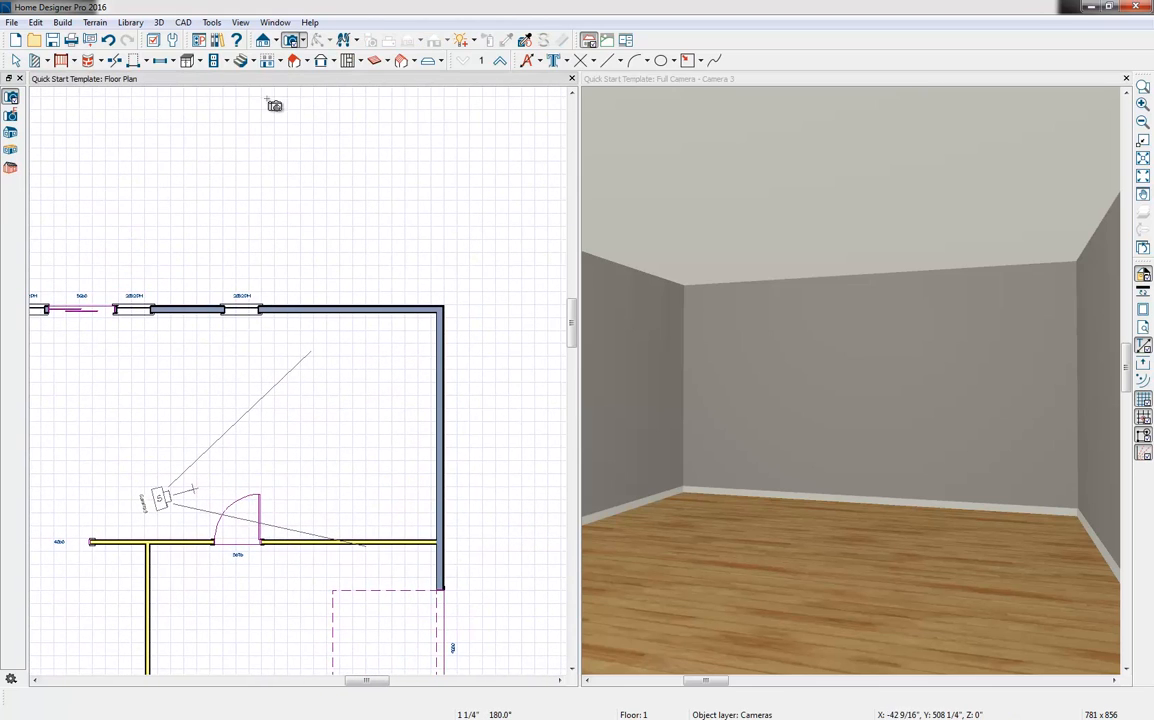
pyautogui.click(199, 61)
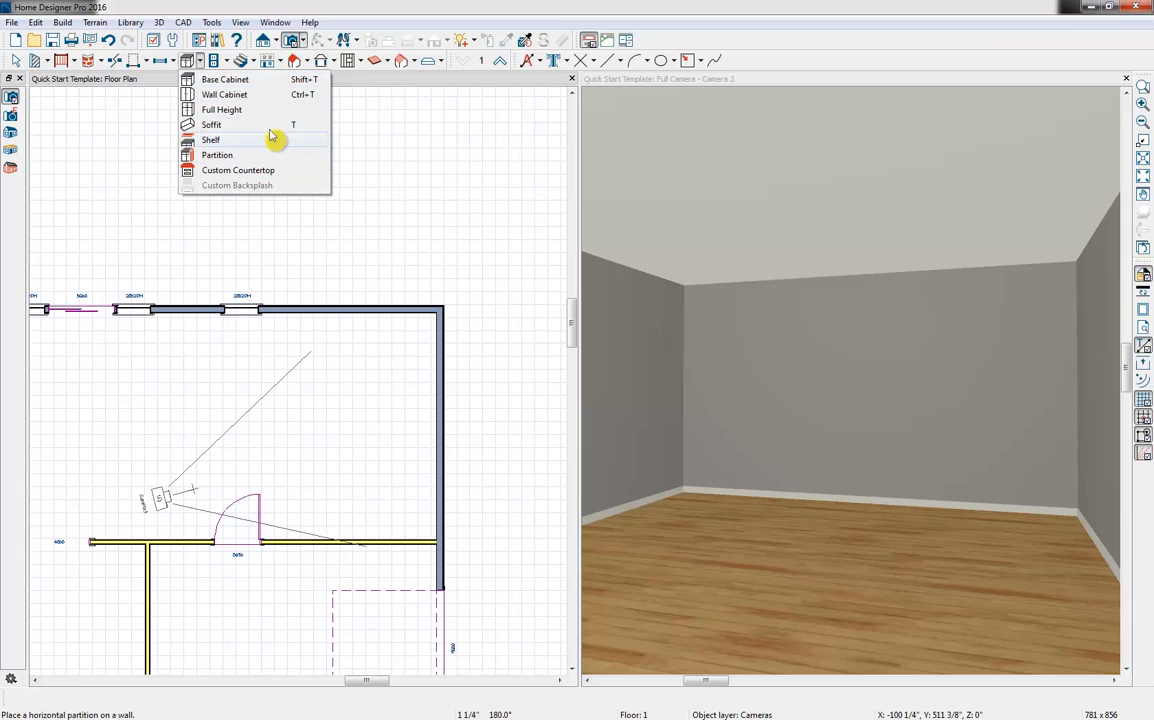
pyautogui.click(226, 80)
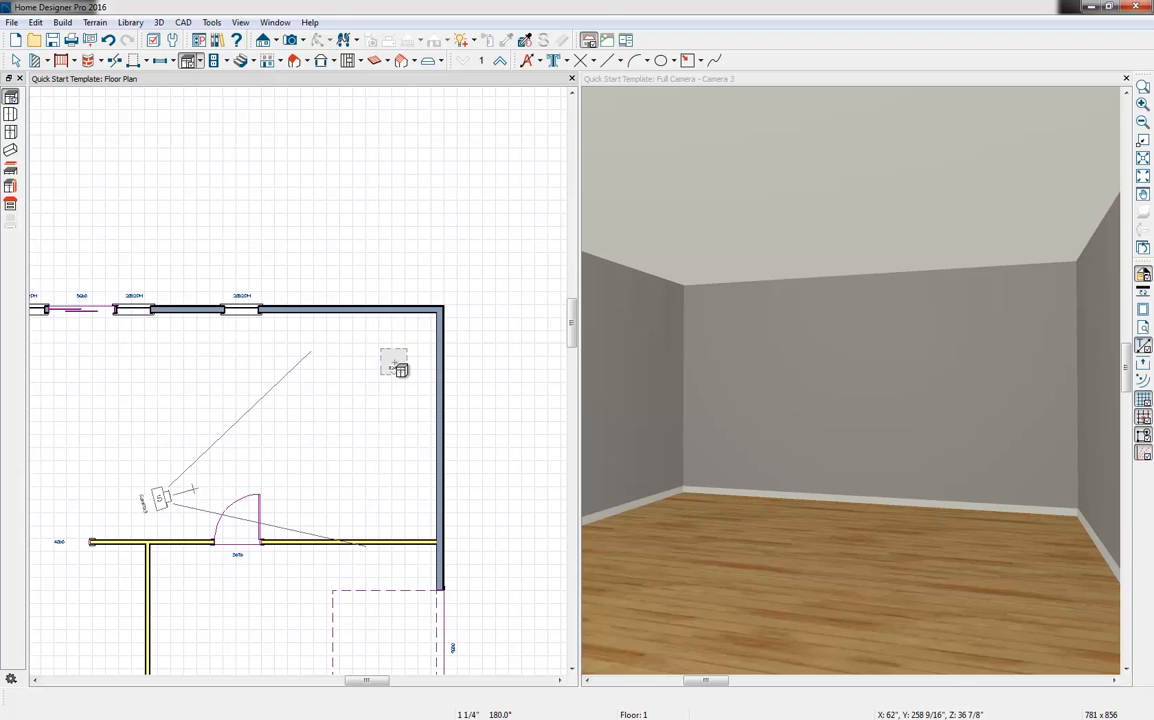
pyautogui.click(444, 316)
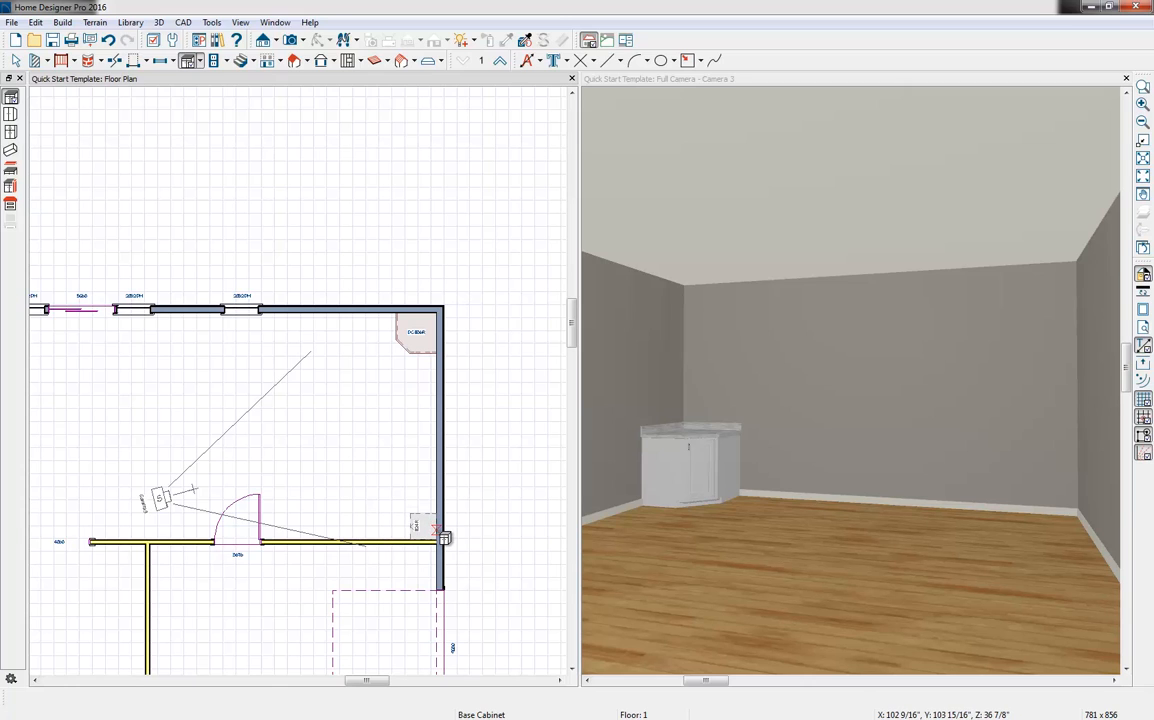
pyautogui.click(439, 549)
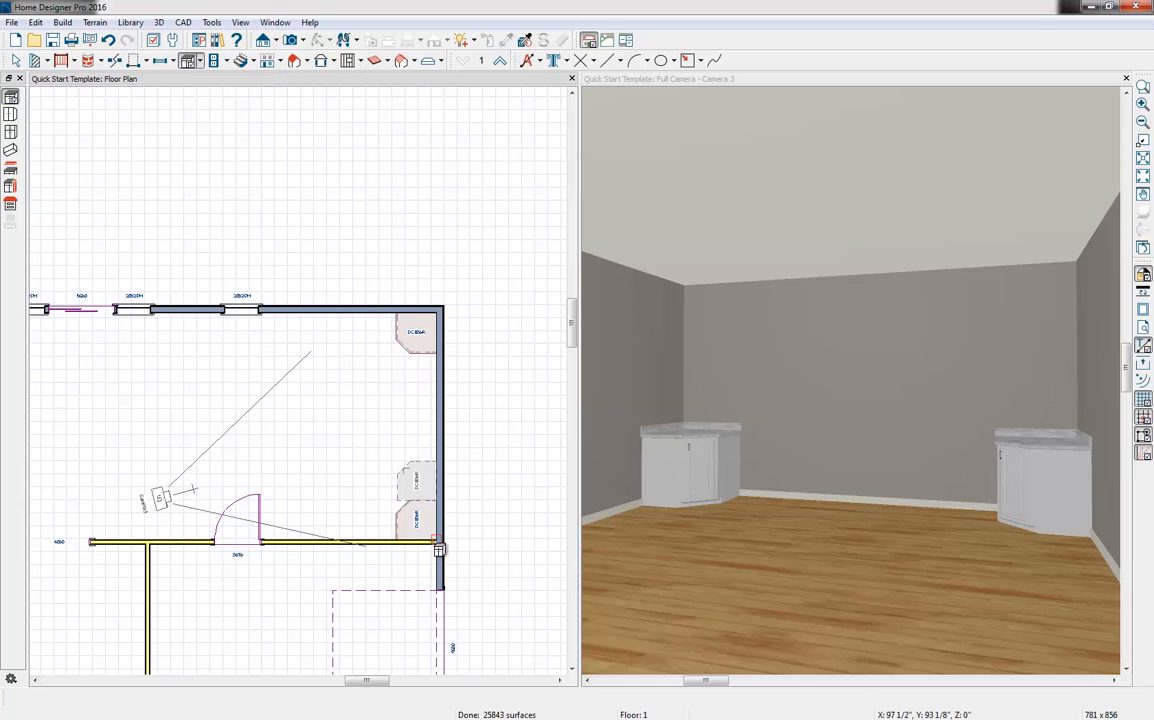
pyautogui.press('space')
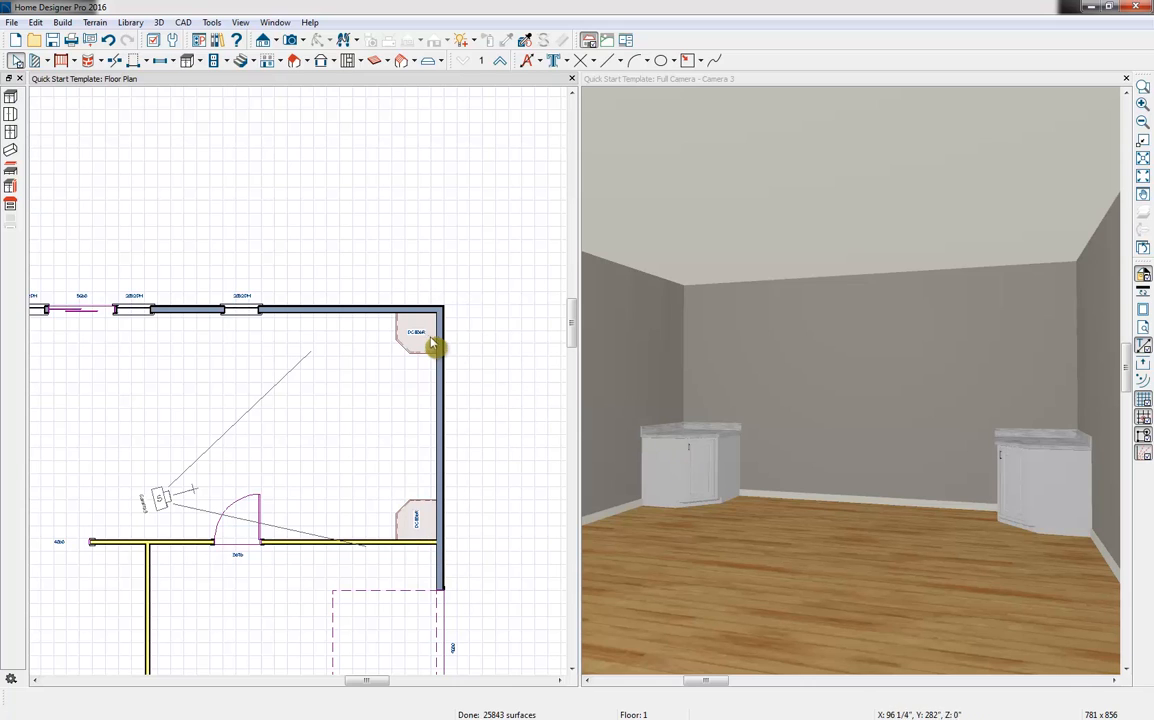
# Switch both corner base cabinets from Diagonal Door to the Lazy Susan option
pyautogui.click(423, 342)
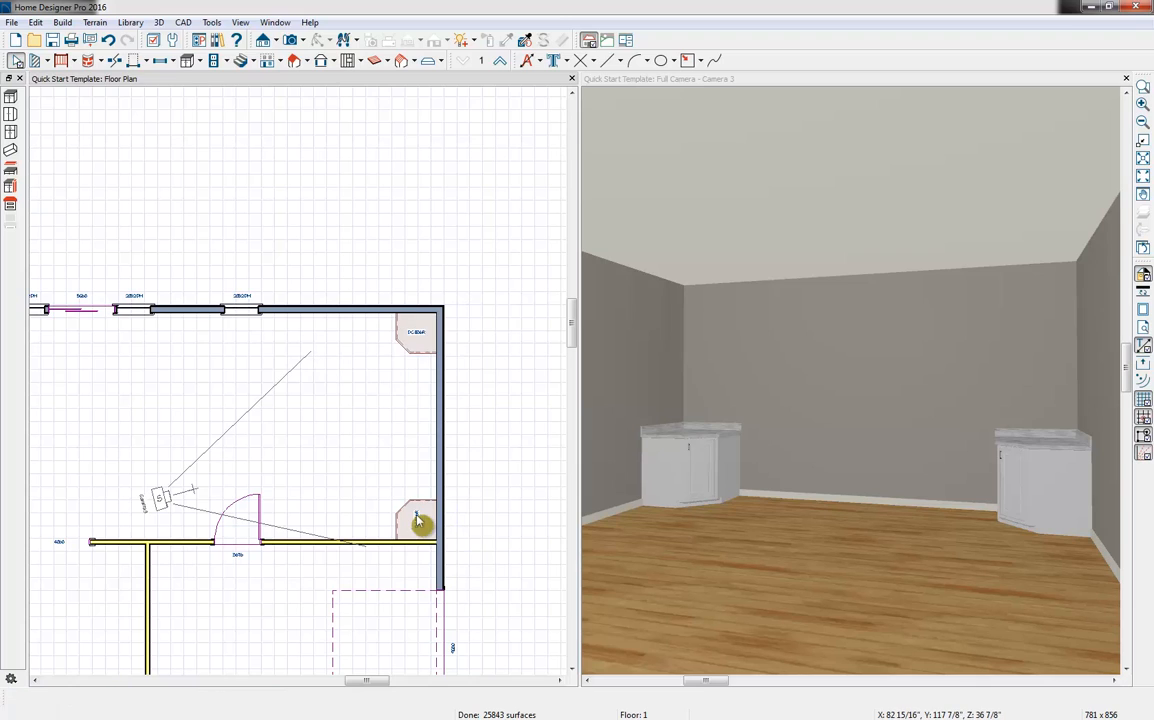
pyautogui.keyDown('shift'); pyautogui.click(418, 521); pyautogui.keyUp('shift')
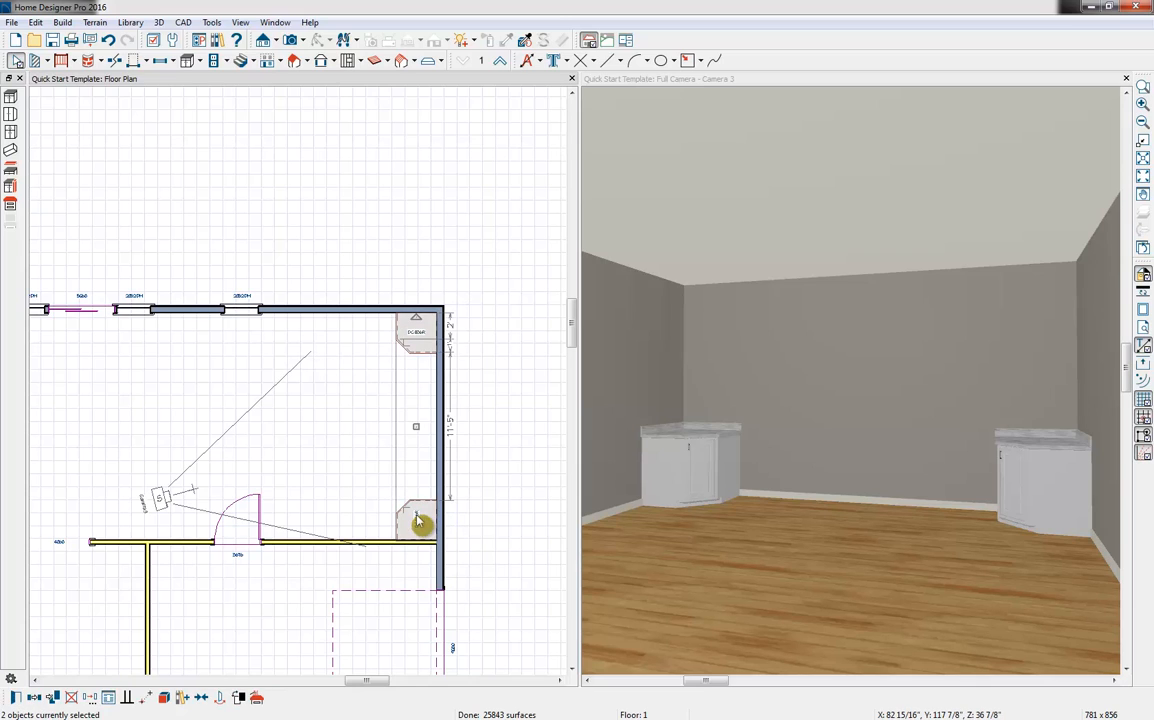
pyautogui.click(15, 699)
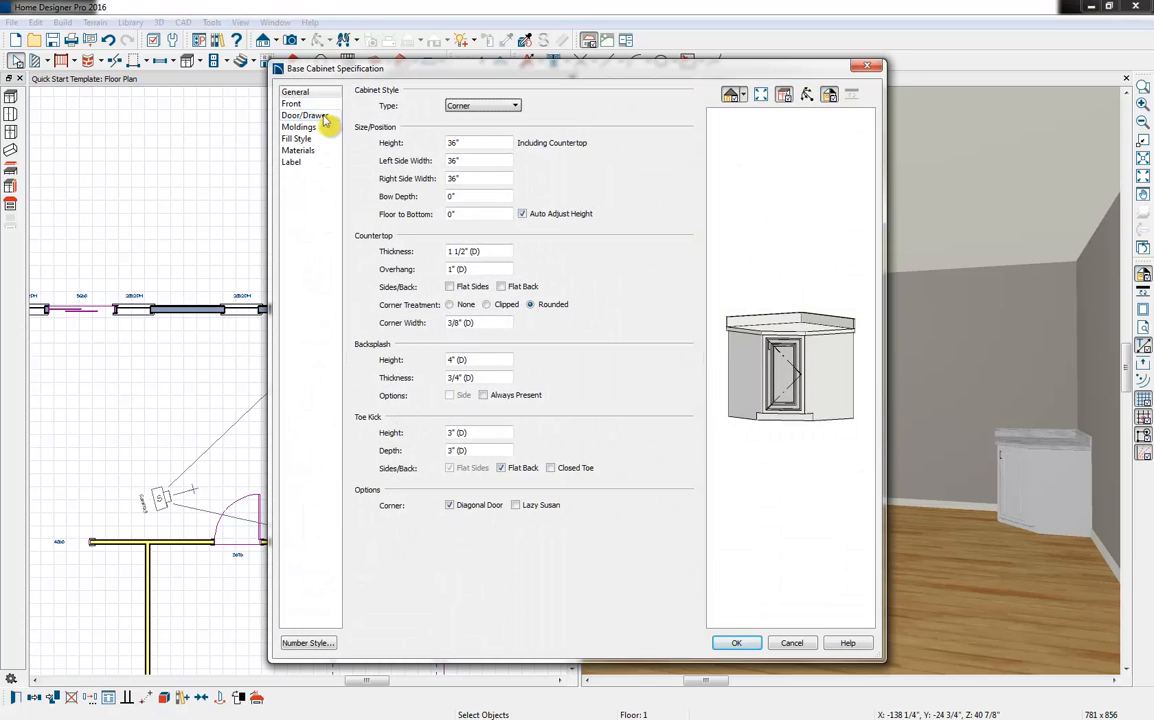
pyautogui.click(462, 508)
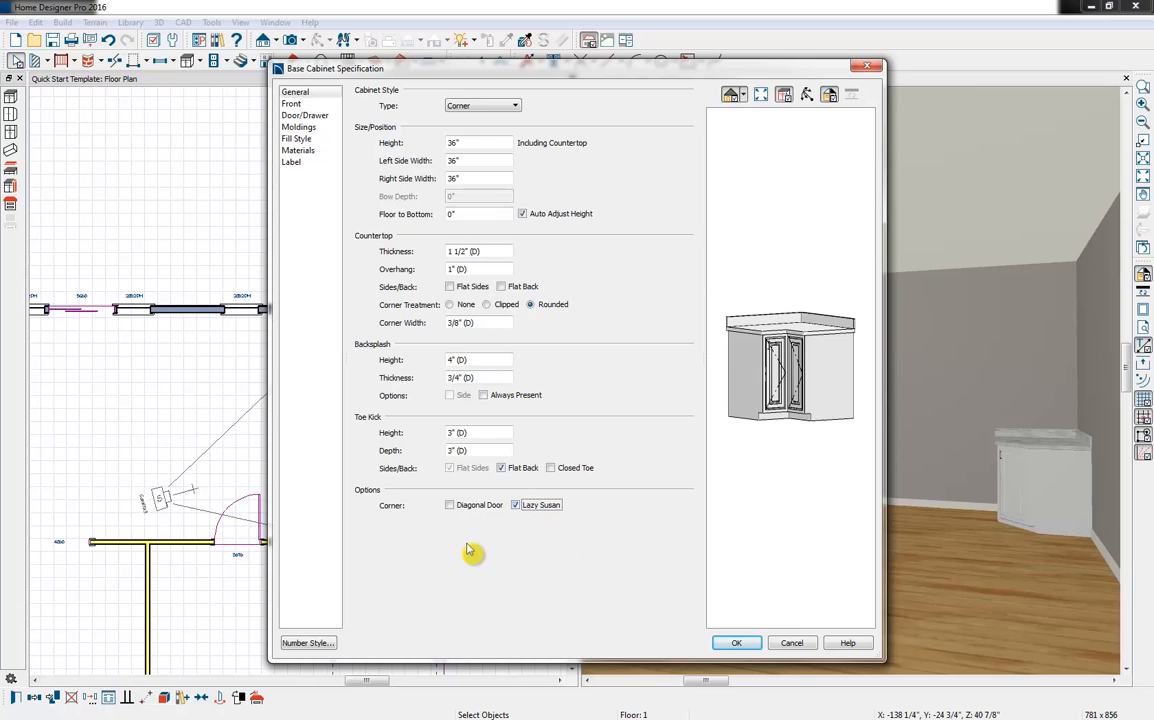
pyautogui.click(736, 643)
pyautogui.press('Escape')
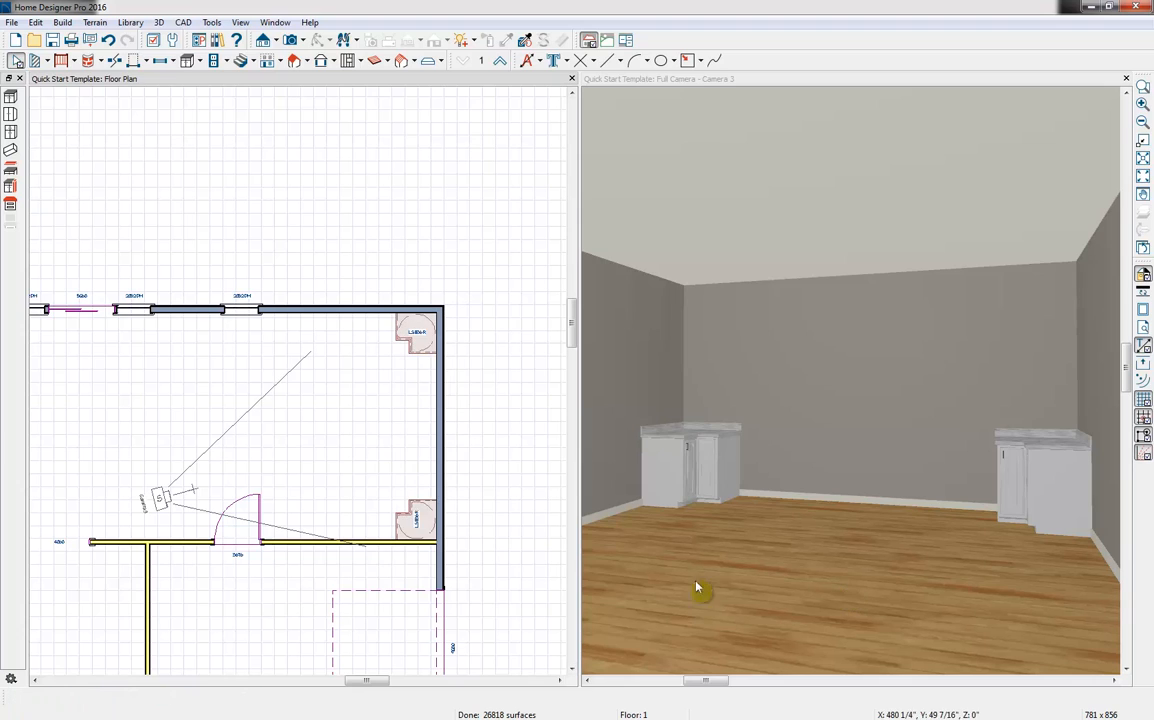
# Place two base cabinets beside the window-side corner unit along the end wall and widen the second to 3'-3"
pyautogui.click(188, 61)
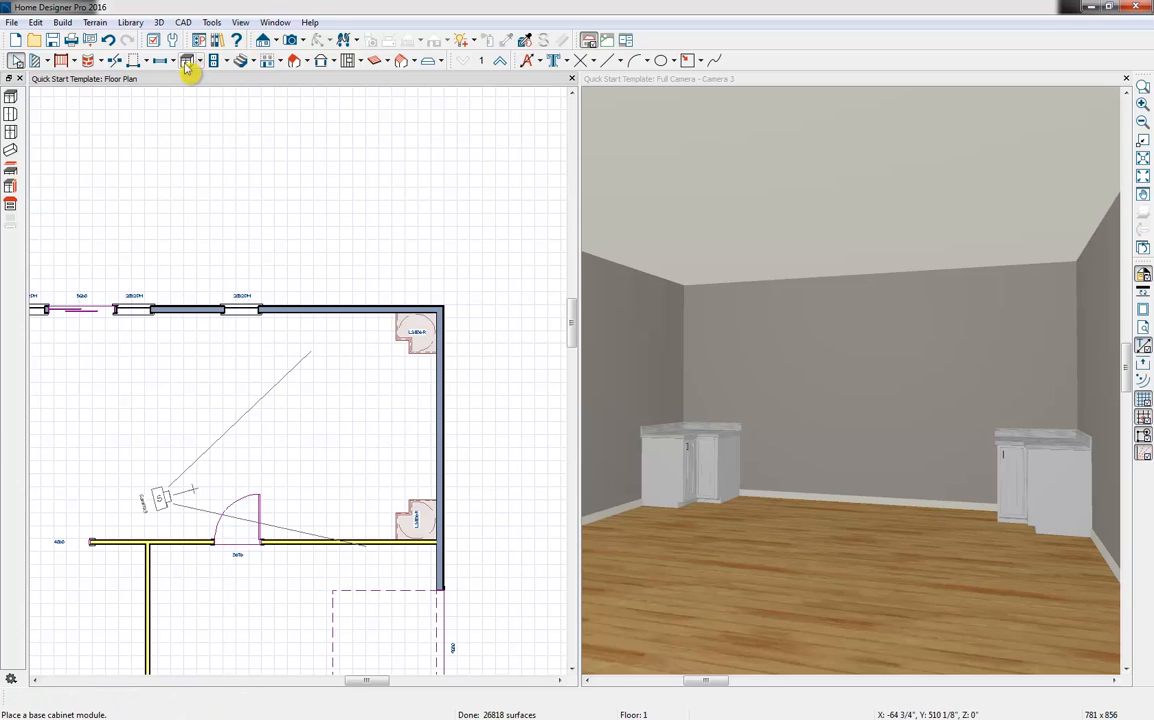
pyautogui.click(429, 392)
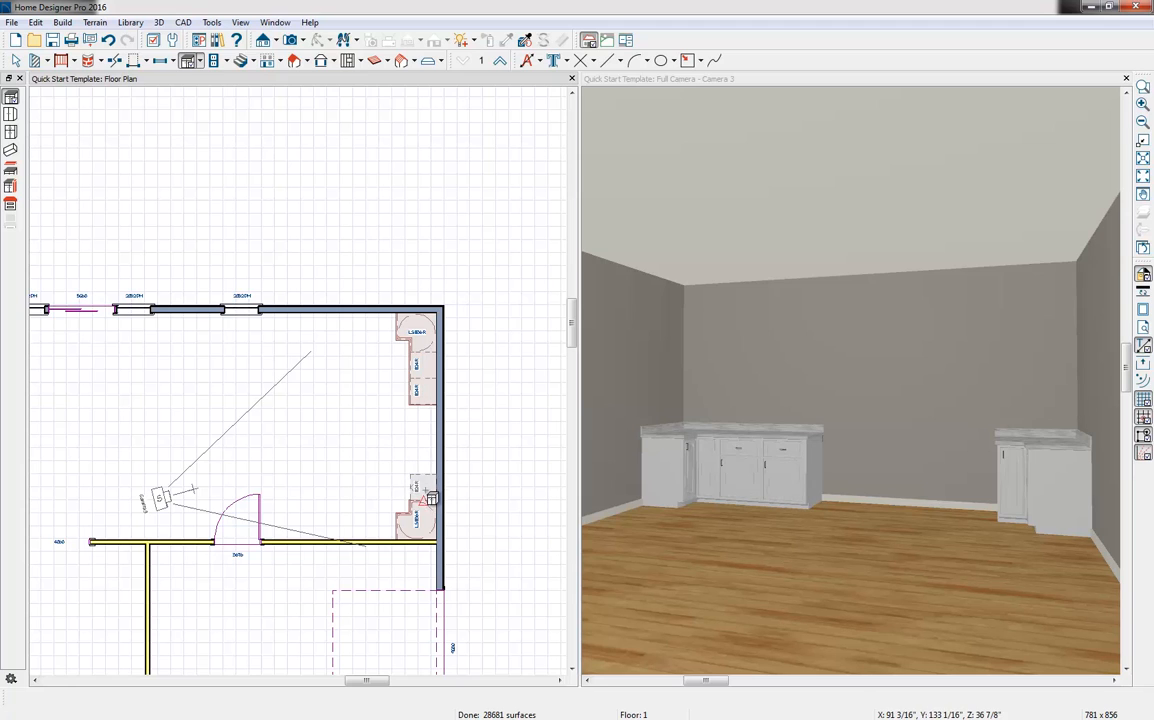
pyautogui.click(428, 418)
pyautogui.moveTo(423, 404)
pyautogui.mouseDown()
pyautogui.moveTo(432, 424)
pyautogui.moveTo(421, 420)
pyautogui.mouseUp()
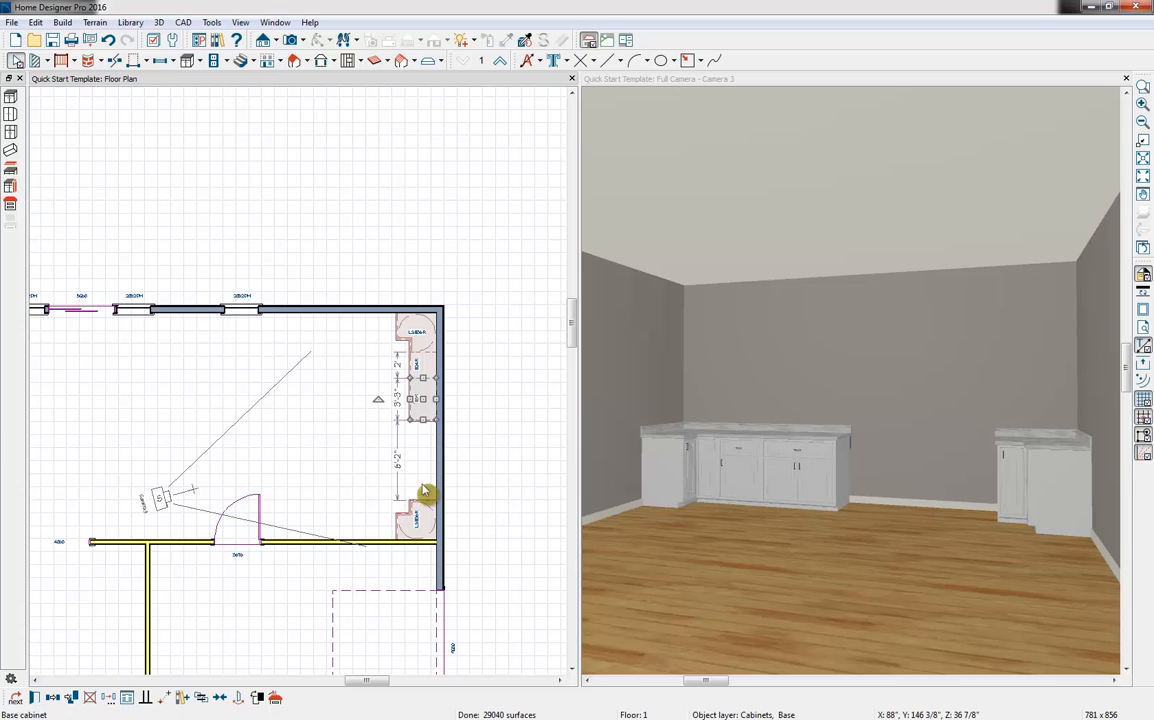
# Center the widened base cabinet on the end wall and fill the gaps on both sides of it with base cabinets
pyautogui.click(222, 698)
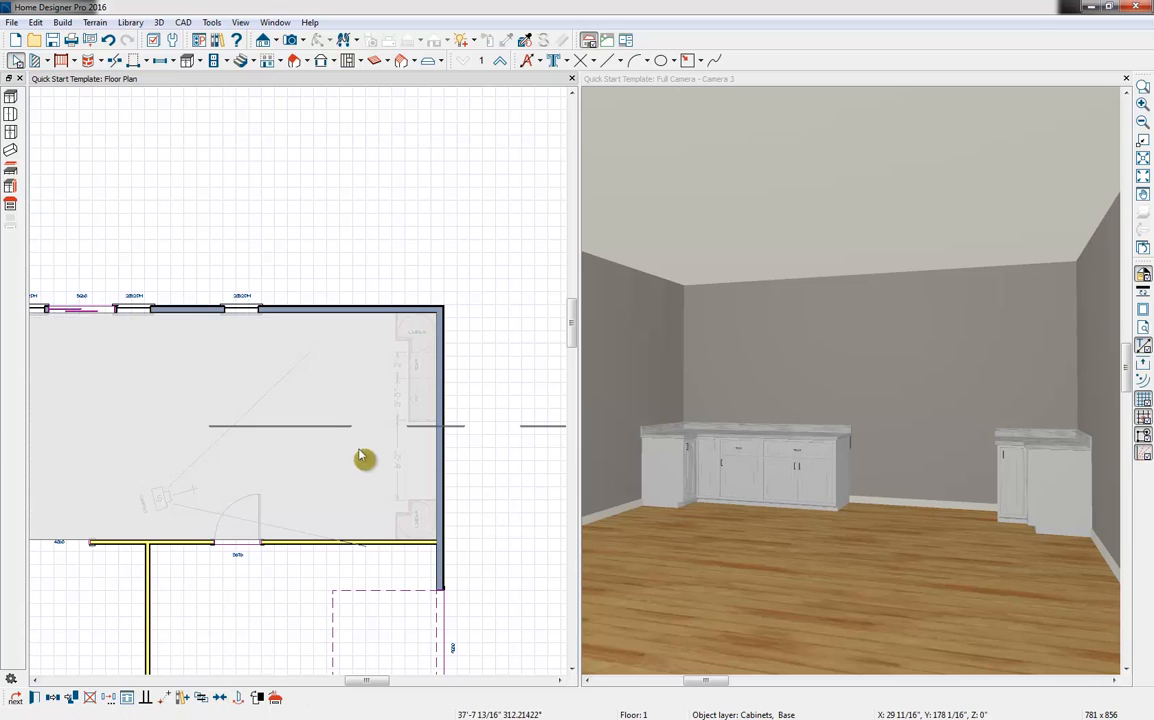
pyautogui.click(365, 453)
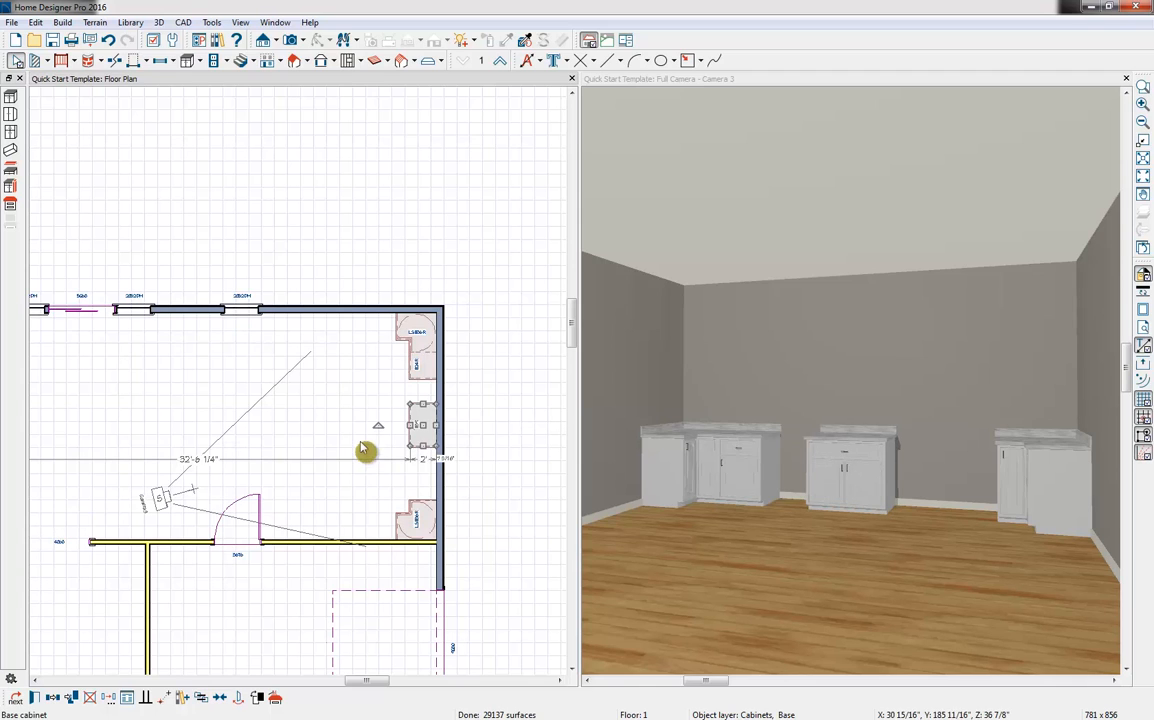
pyautogui.click(190, 61)
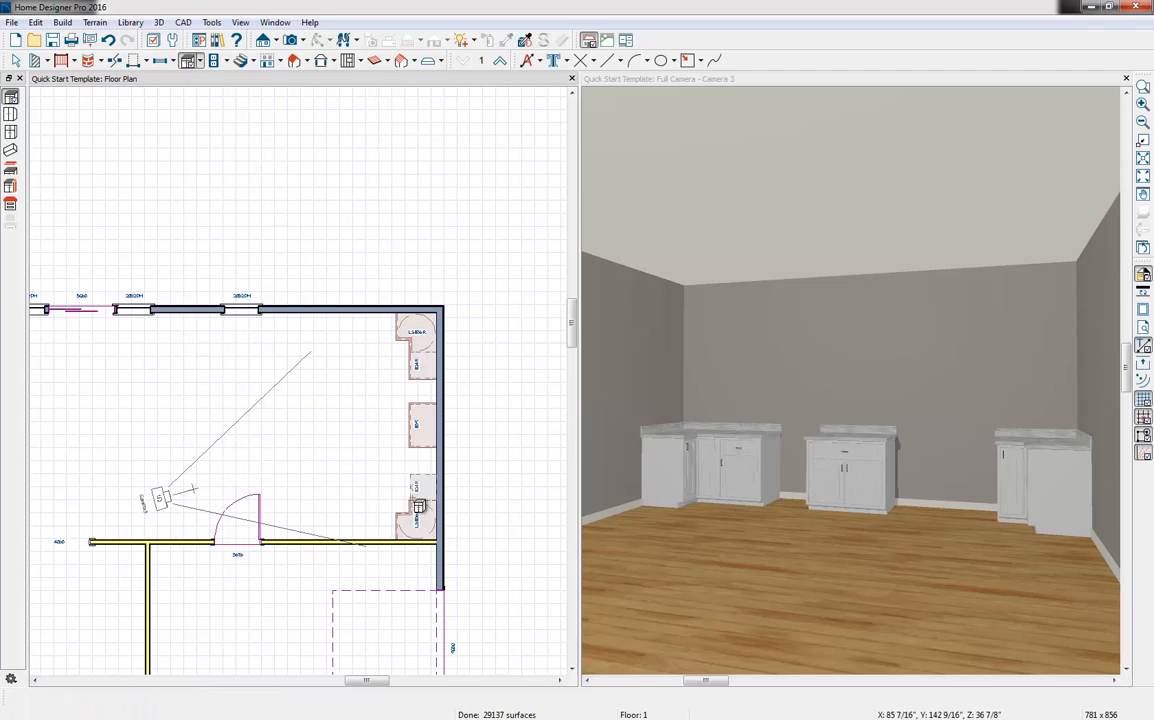
pyautogui.click(434, 473)
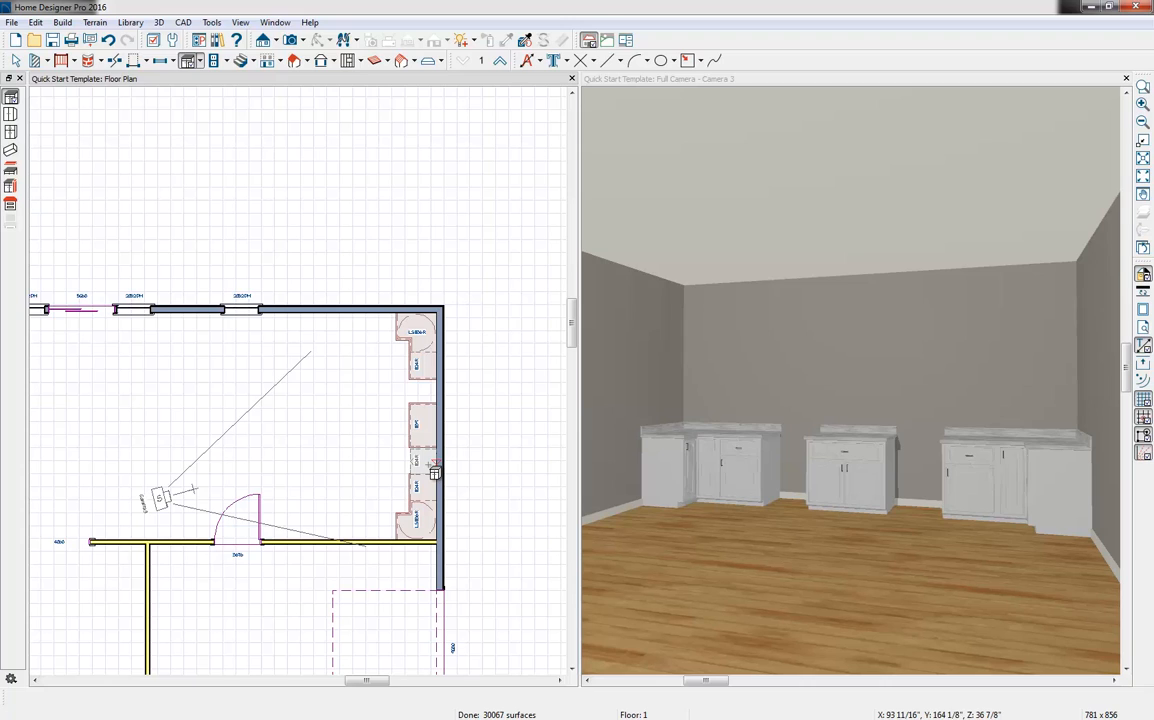
pyautogui.click(440, 436)
pyautogui.click(436, 404)
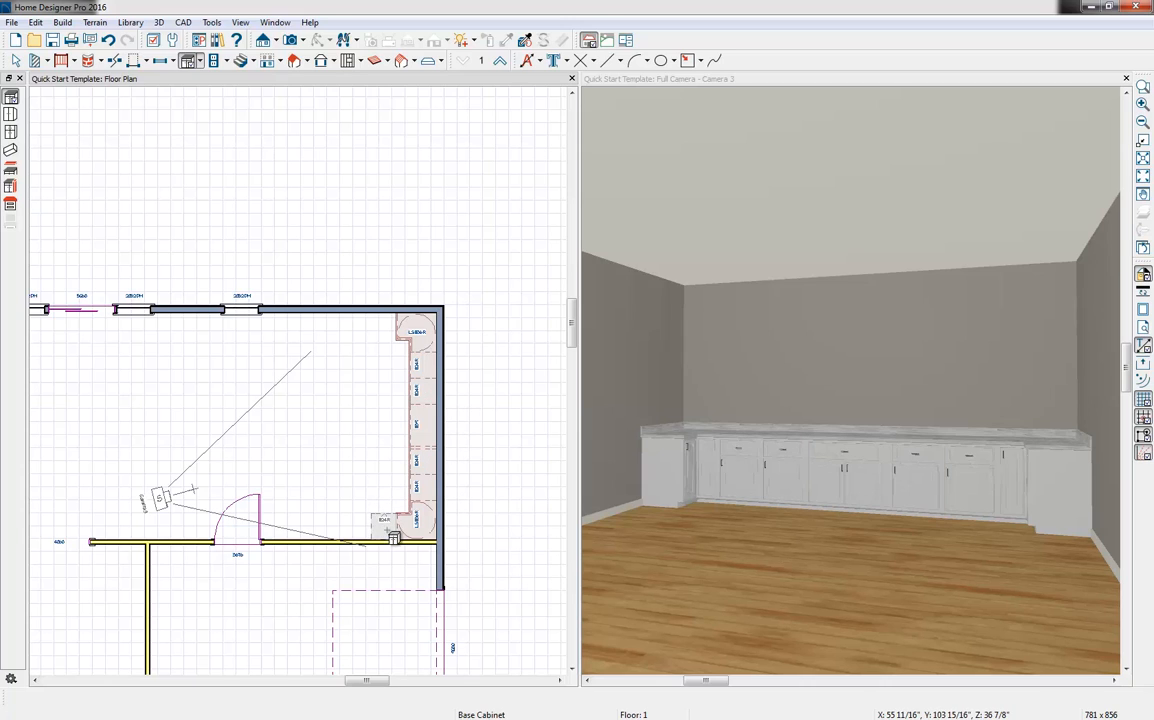
# Add a base cabinet past each corner unit on the window wall and the door wall, and narrow the window-wall one to 12"
pyautogui.click(388, 517)
pyautogui.click(389, 332)
pyautogui.press('space')
pyautogui.click(384, 326)
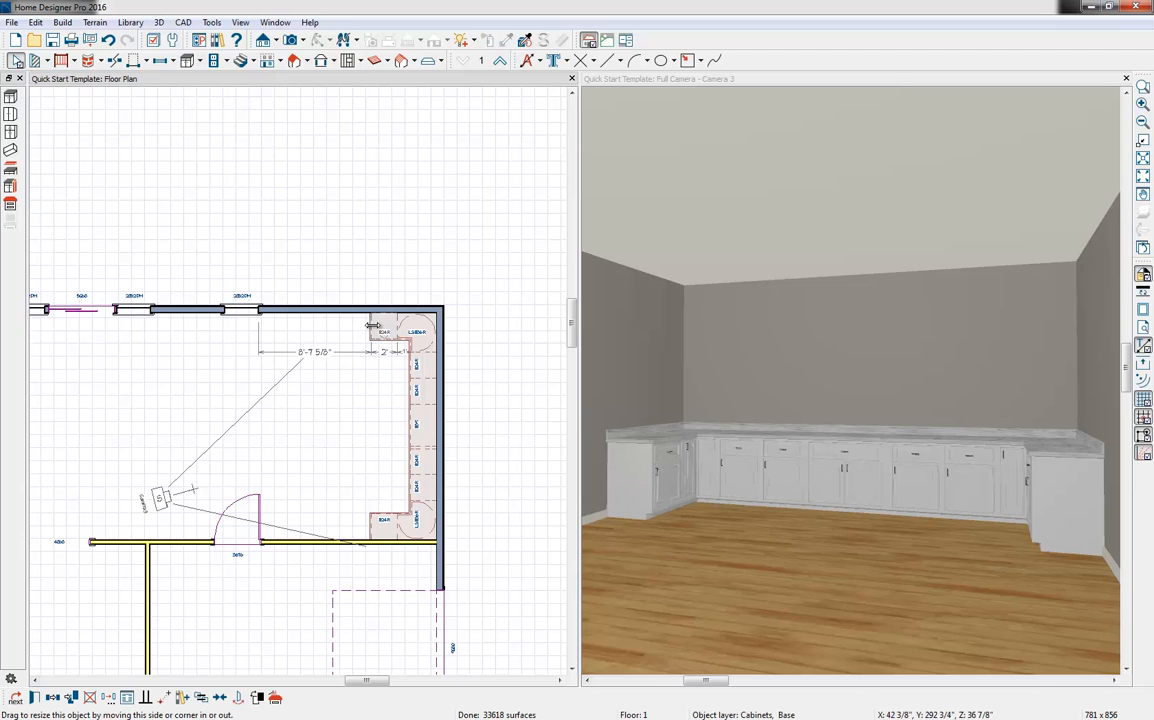
pyautogui.moveTo(371, 326); pyautogui.dragTo(381, 330)
pyautogui.scroll(3, 386, 330)
# Widen the narrow window-wall base cabinet to 15" in the camera view and place a base cabinet next to it
pyautogui.click(680, 482)
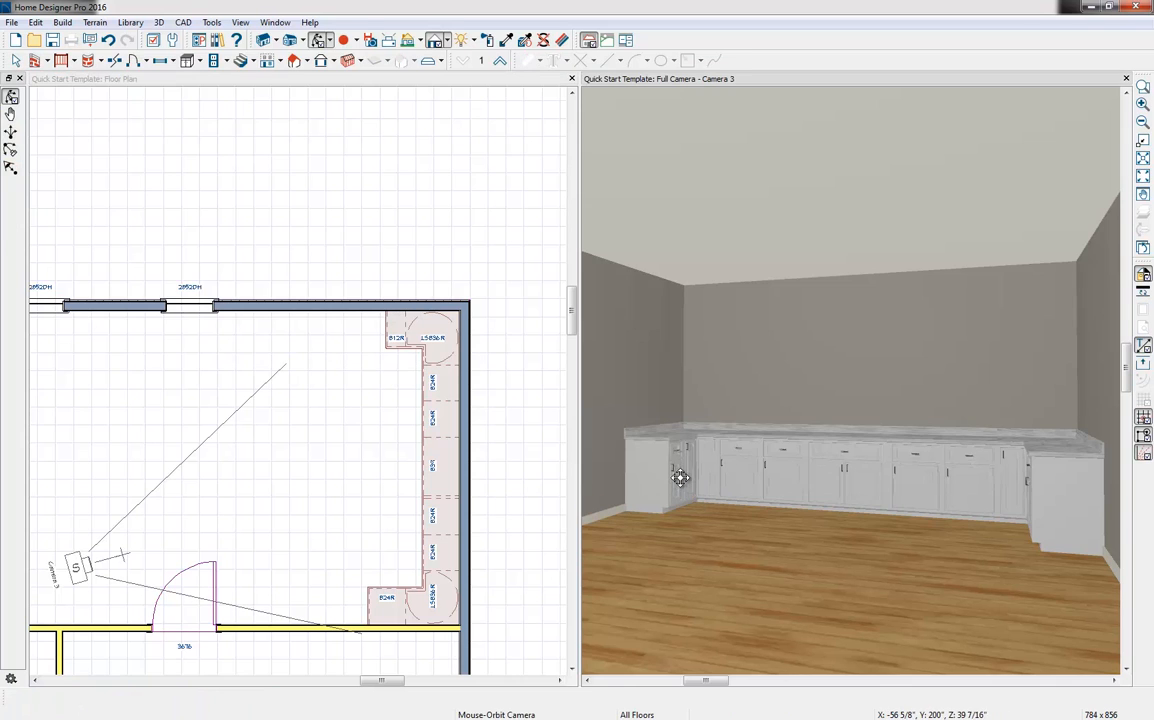
pyautogui.press('space')
pyautogui.click(678, 478)
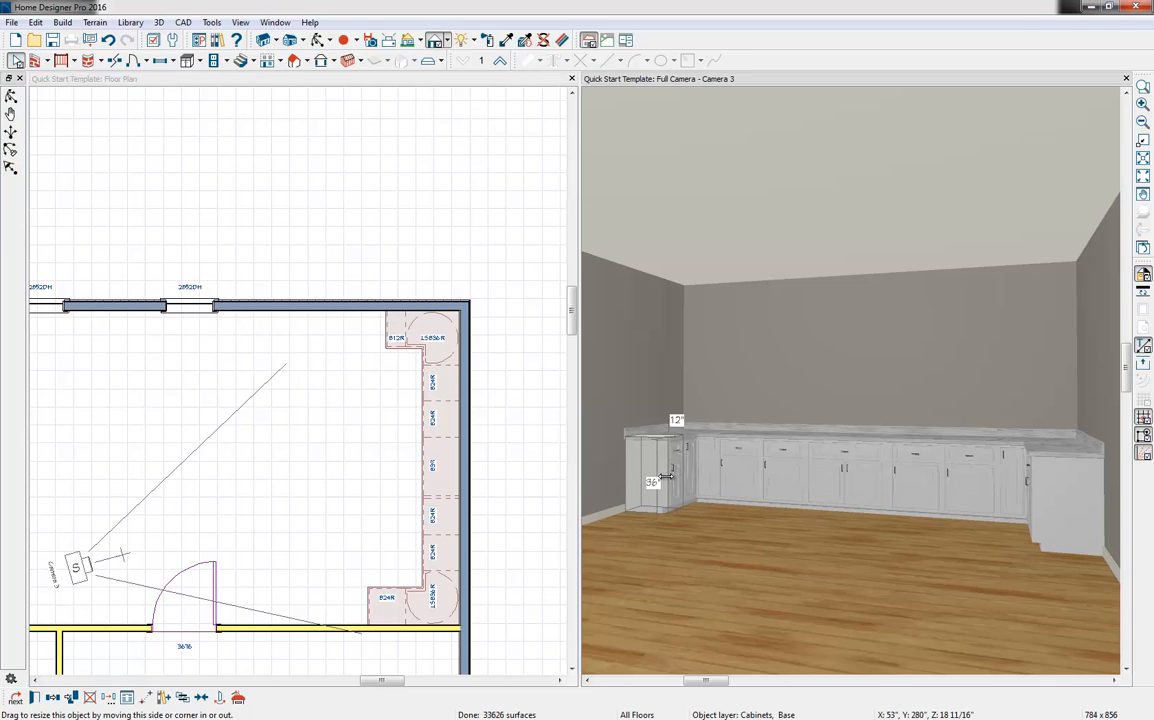
pyautogui.moveTo(662, 477); pyautogui.dragTo(675, 476)
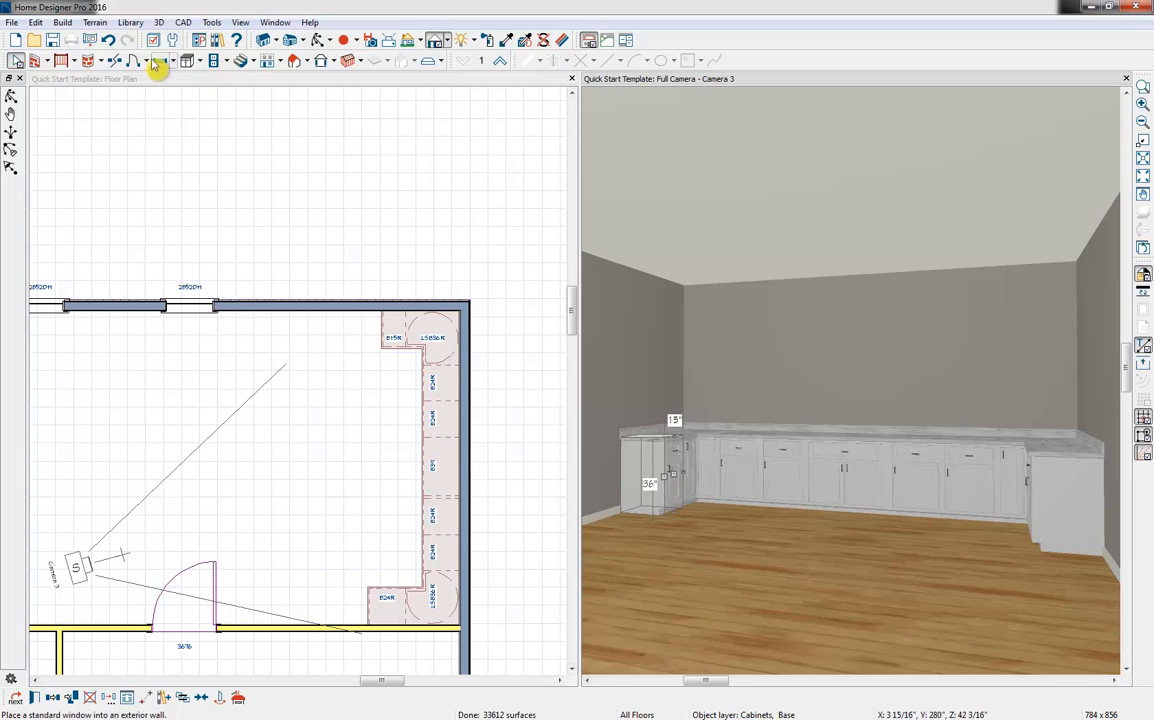
pyautogui.click(188, 62)
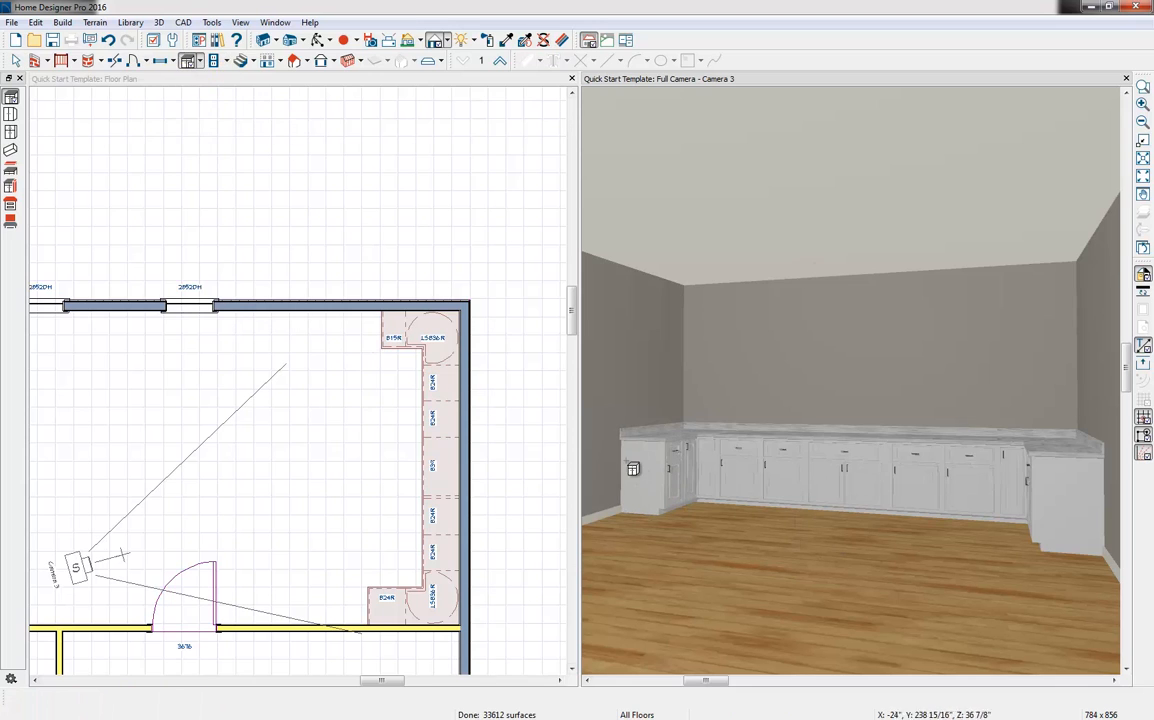
pyautogui.click(631, 529)
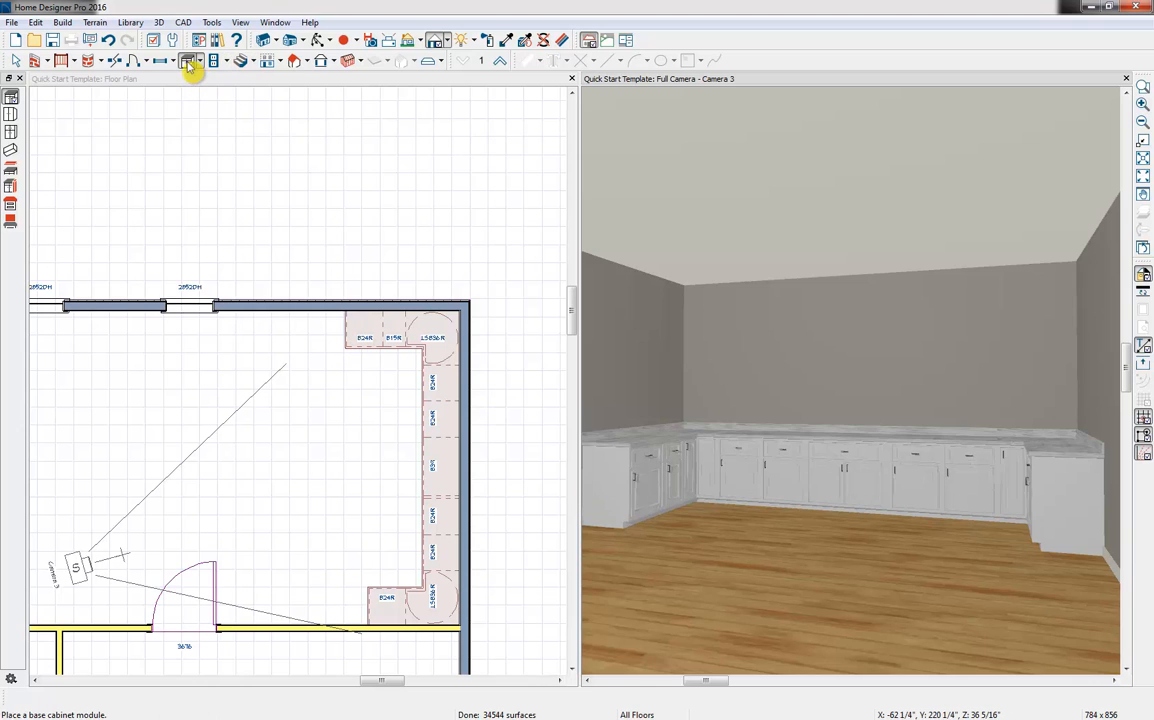
# Copy the 15" base cabinet to the open end of the window-wall run and widen the cabinet between the two to 36"
pyautogui.click(395, 348)
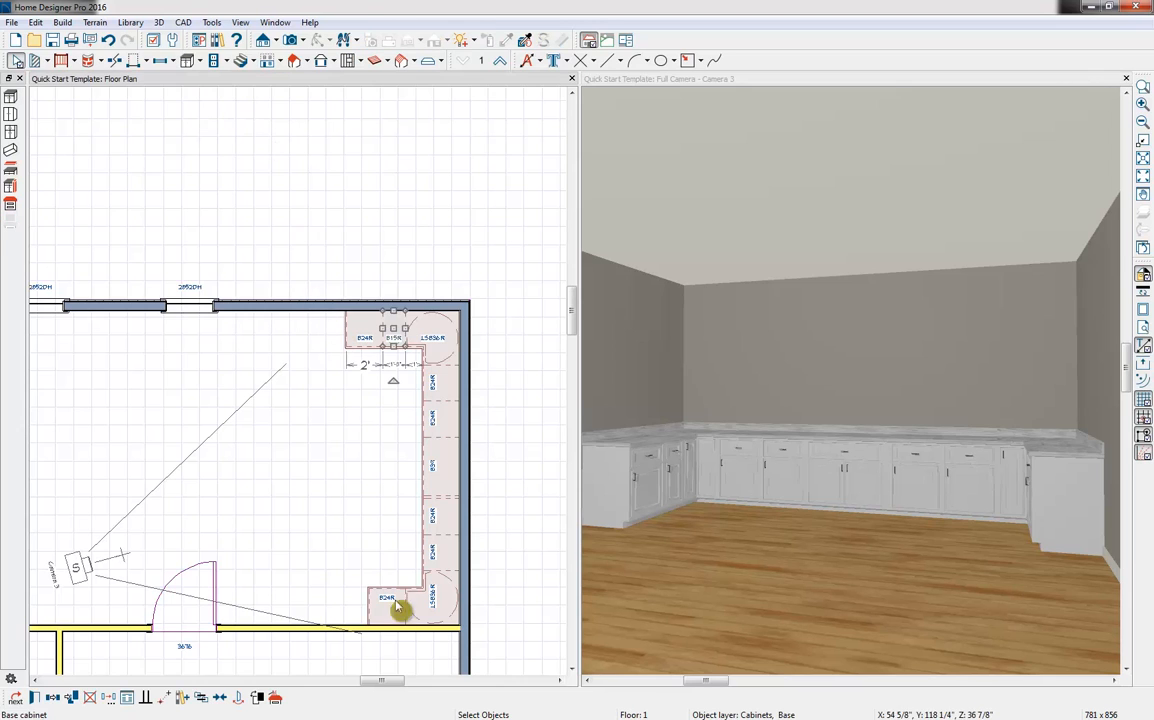
pyautogui.click(52, 697)
pyautogui.click(328, 320)
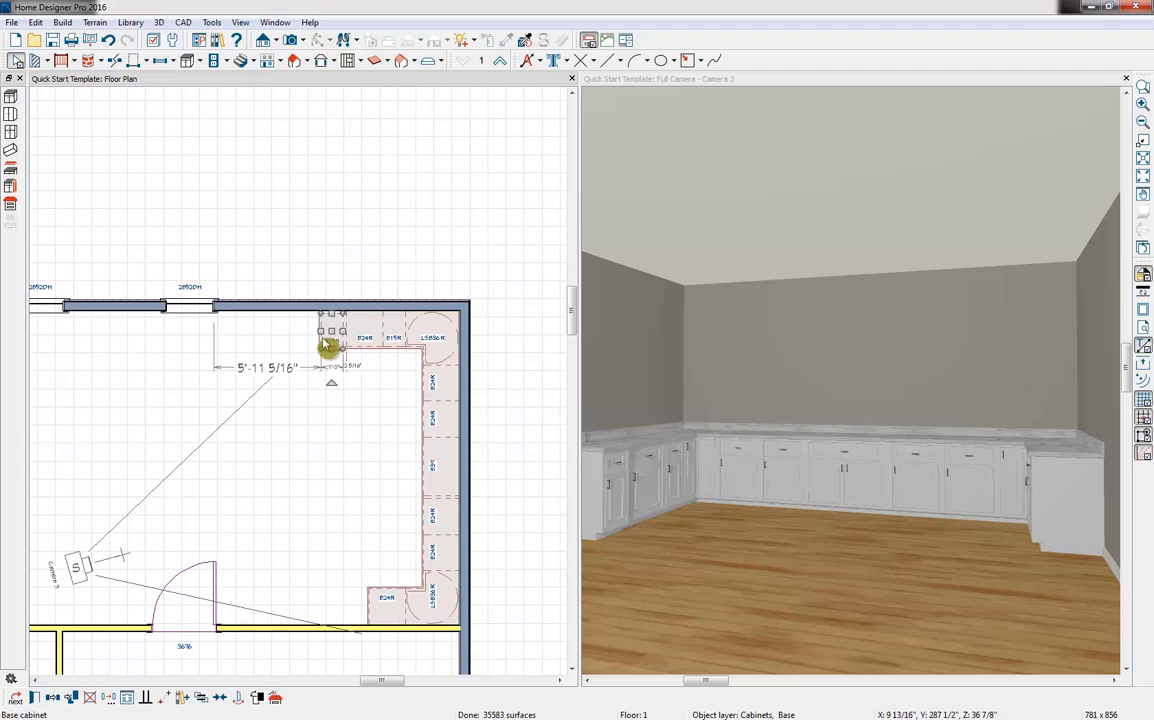
pyautogui.click(339, 327)
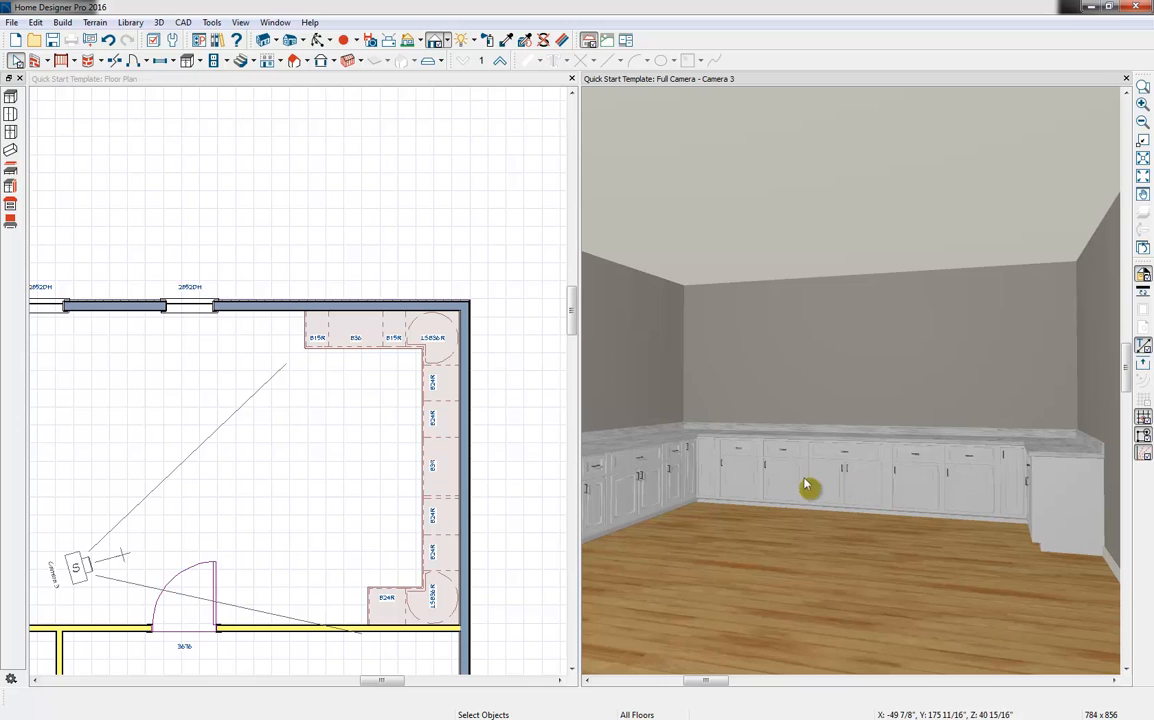
# Convert the end-wall base cabinet just window-side of the centered one to three drawers by splitting its door horizontally and setting both parts to Drawer
pyautogui.doubleClick(797, 481)
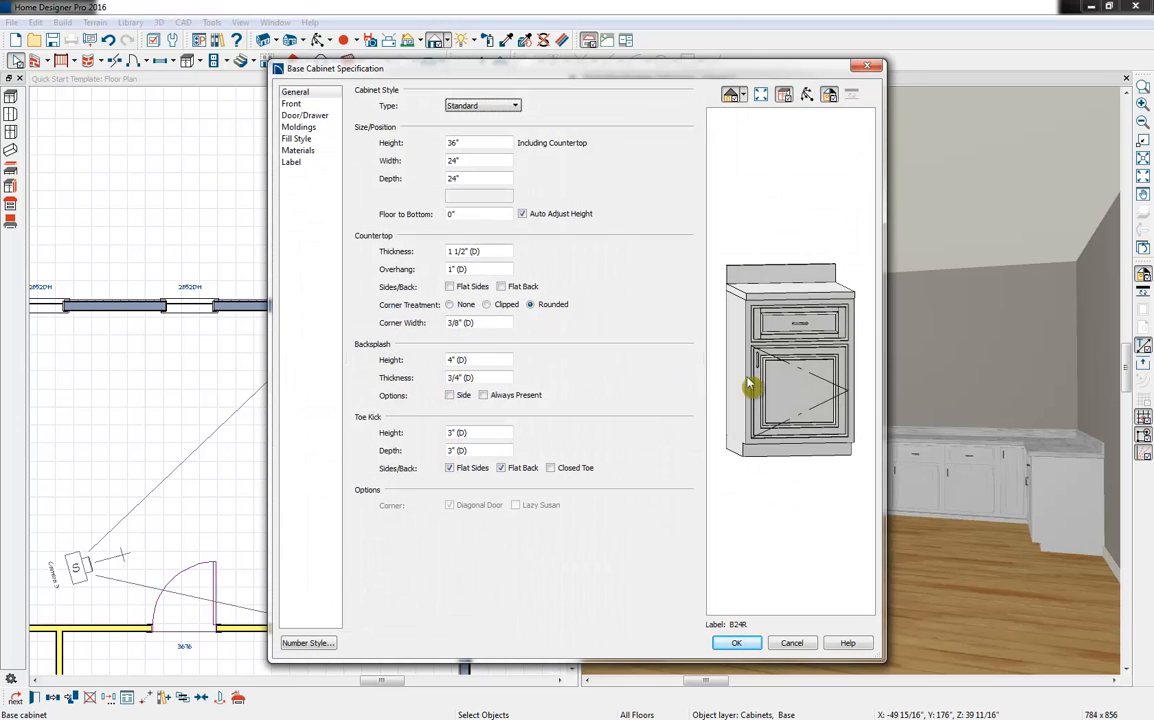
pyautogui.click(798, 375)
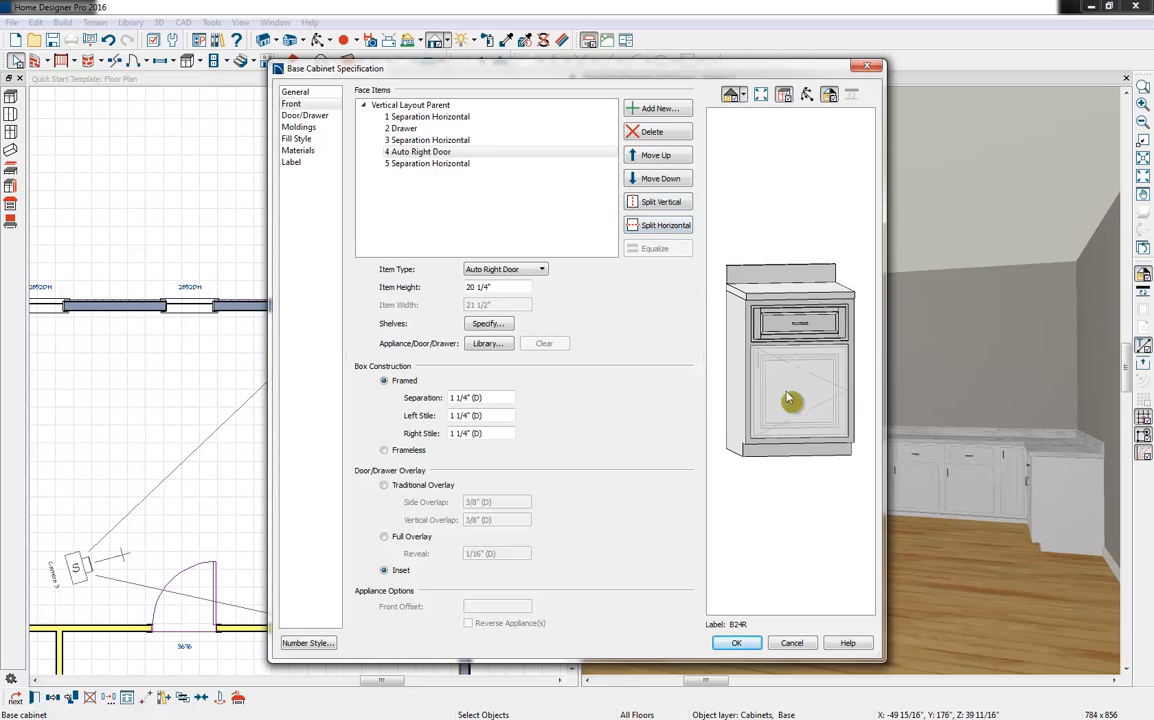
pyautogui.click(681, 228)
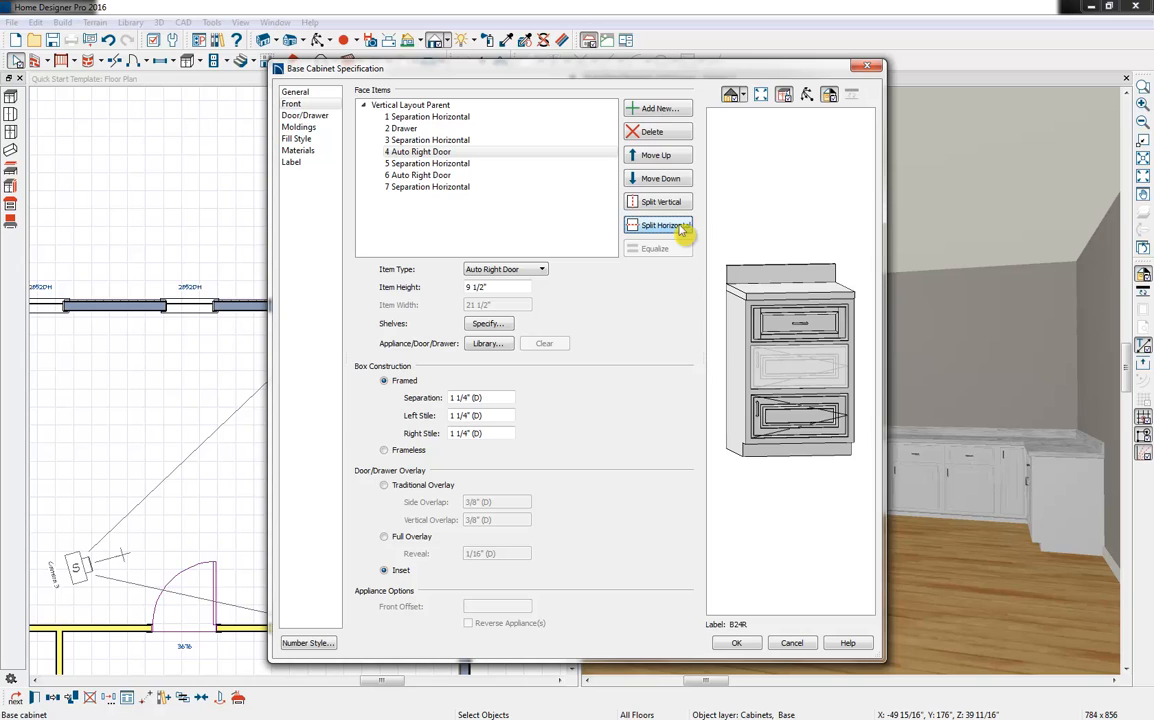
pyautogui.click(515, 270)
pyautogui.click(485, 330)
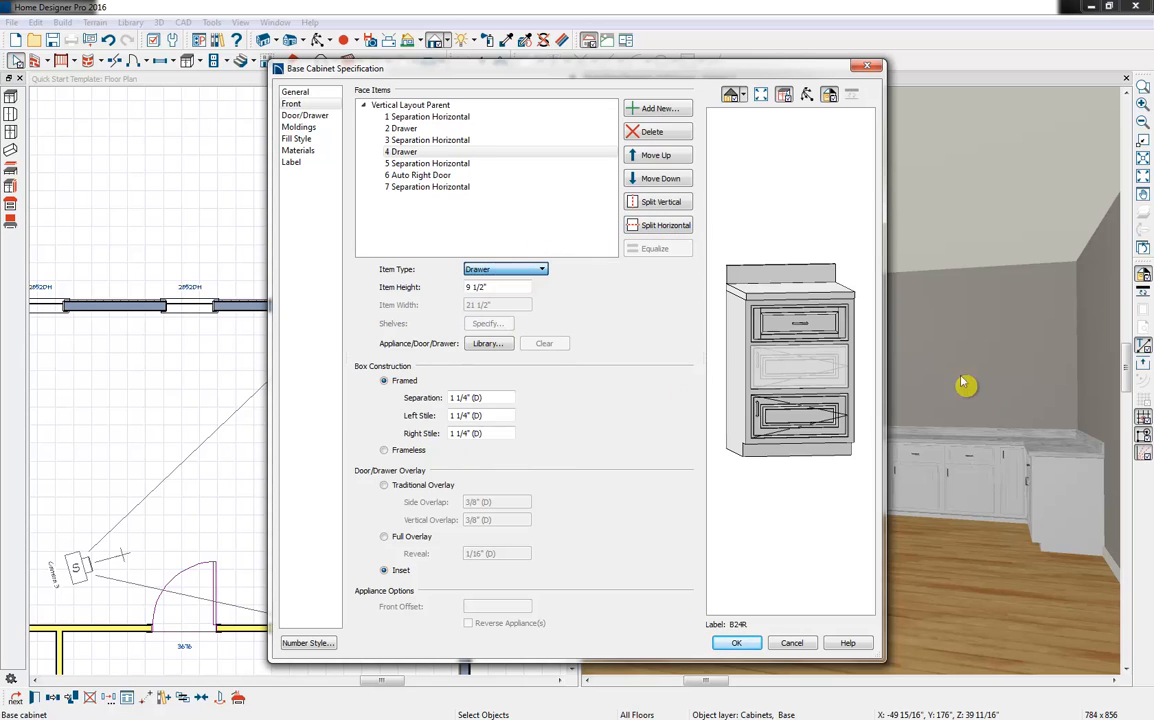
pyautogui.click(822, 425)
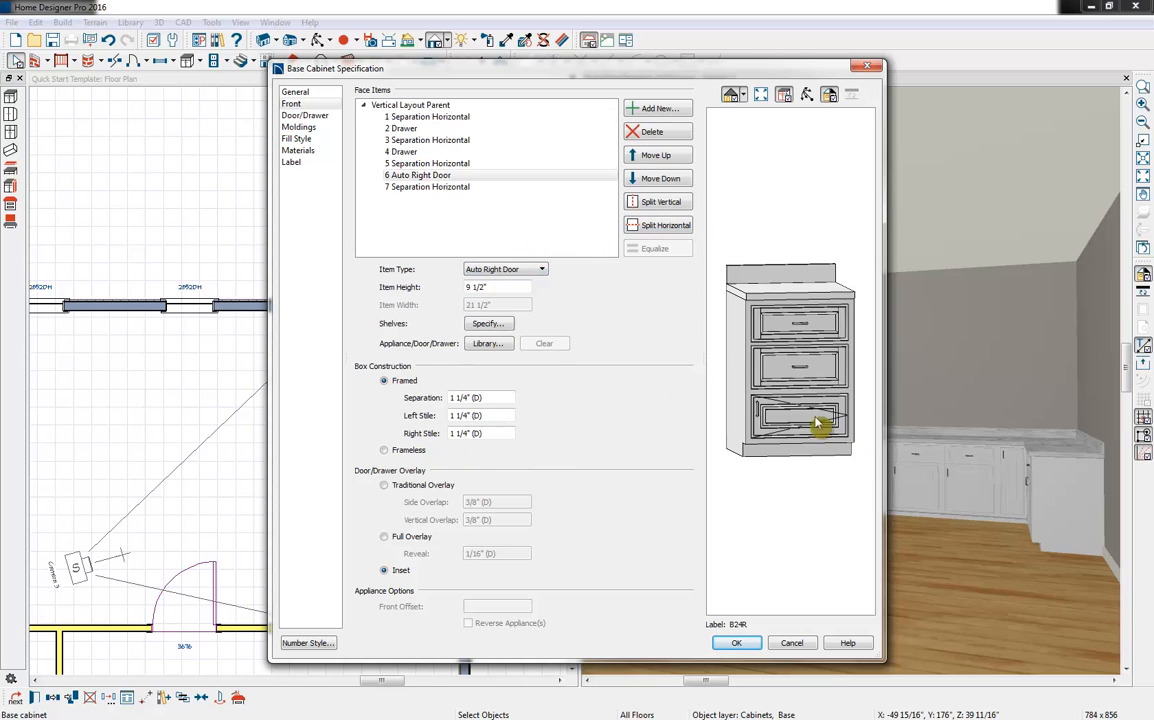
pyautogui.click(505, 269)
pyautogui.click(440, 329)
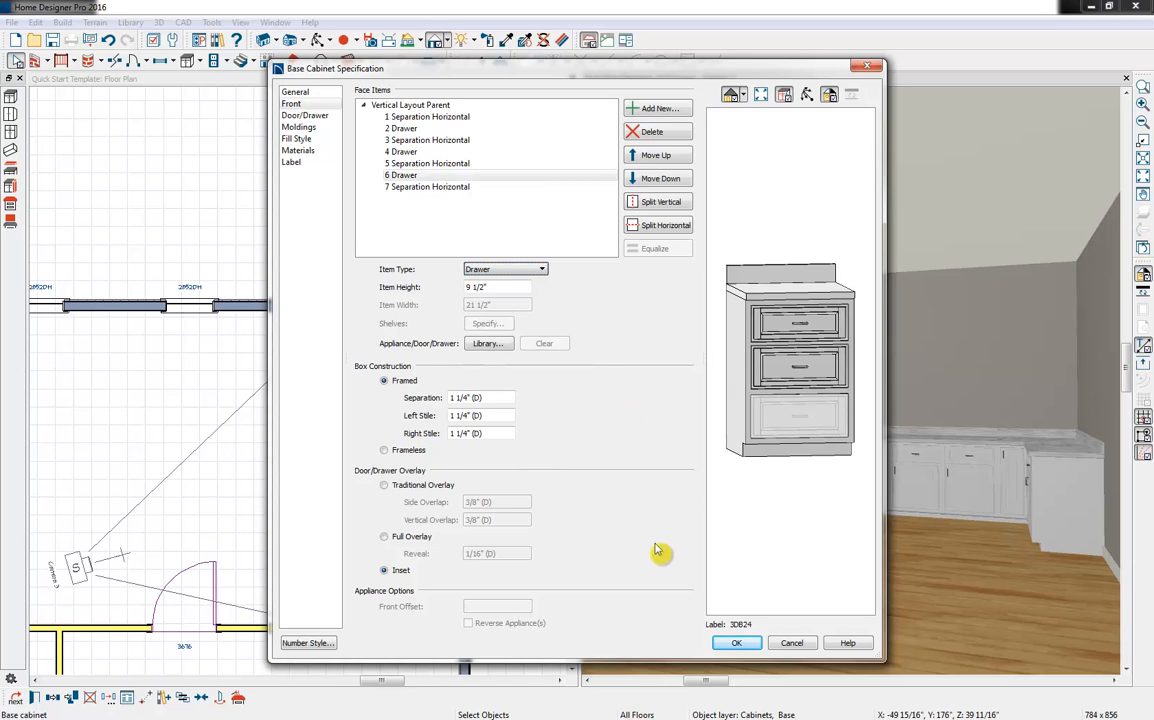
pyautogui.click(738, 643)
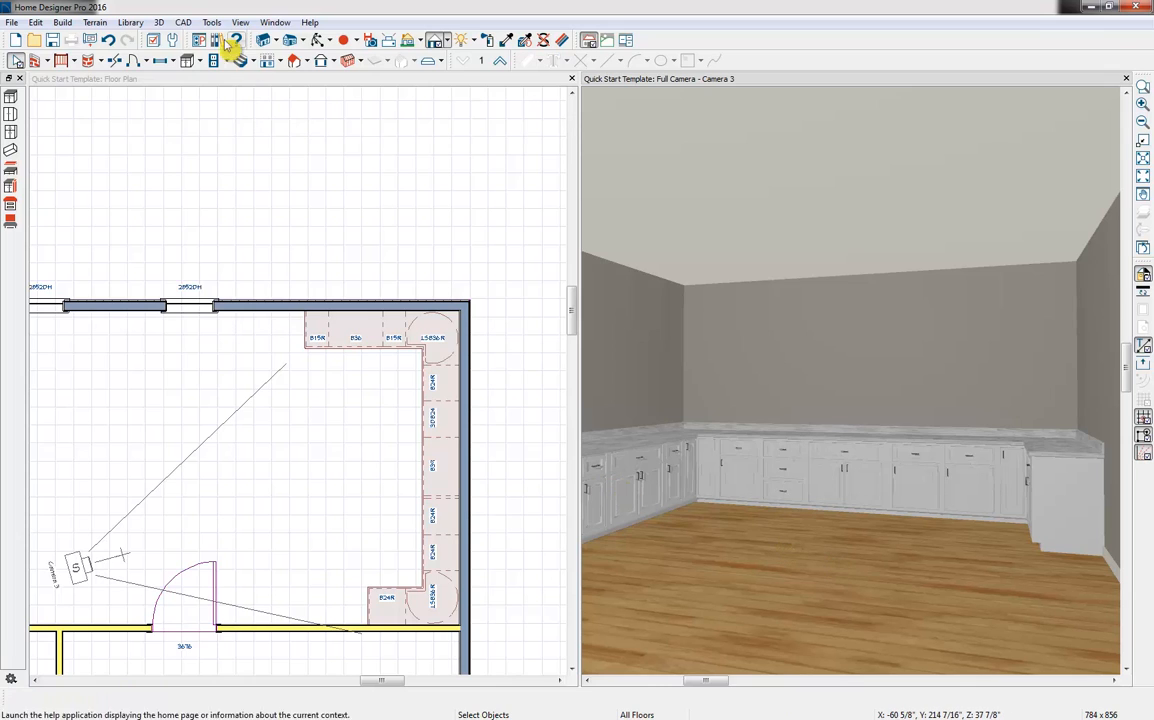
# Place a full-height cabinet at the open end of the window-wall base cabinet run and check it in the camera view
pyautogui.click(197, 60)
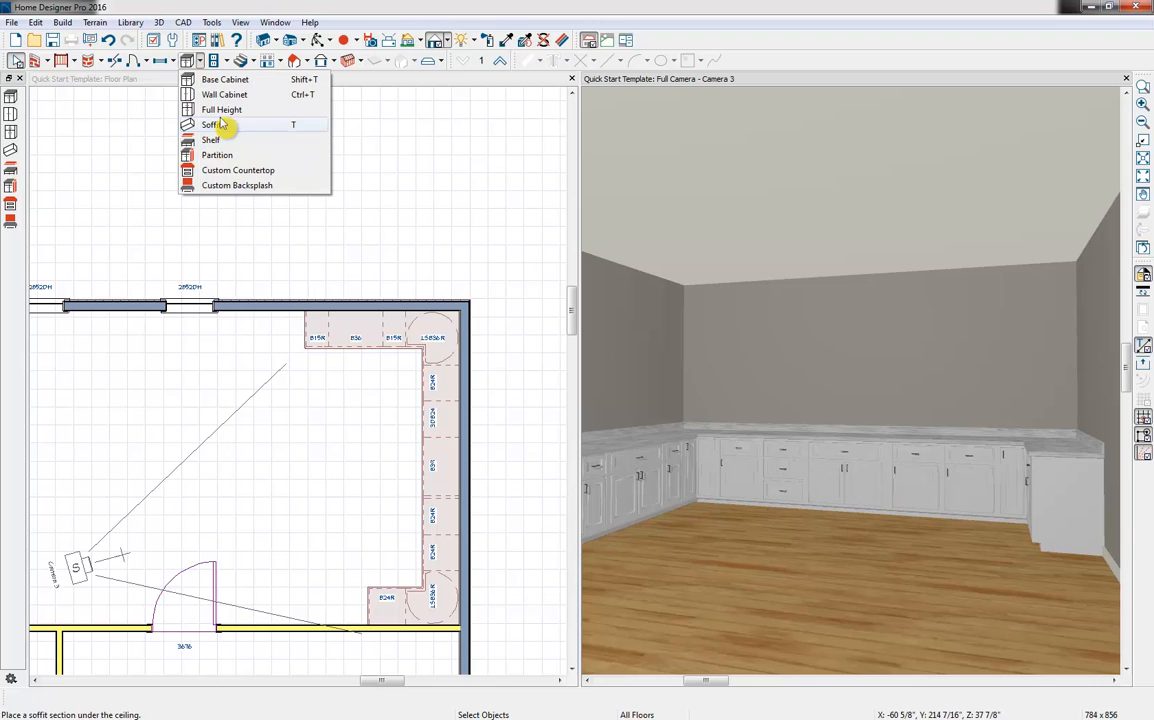
pyautogui.click(221, 110)
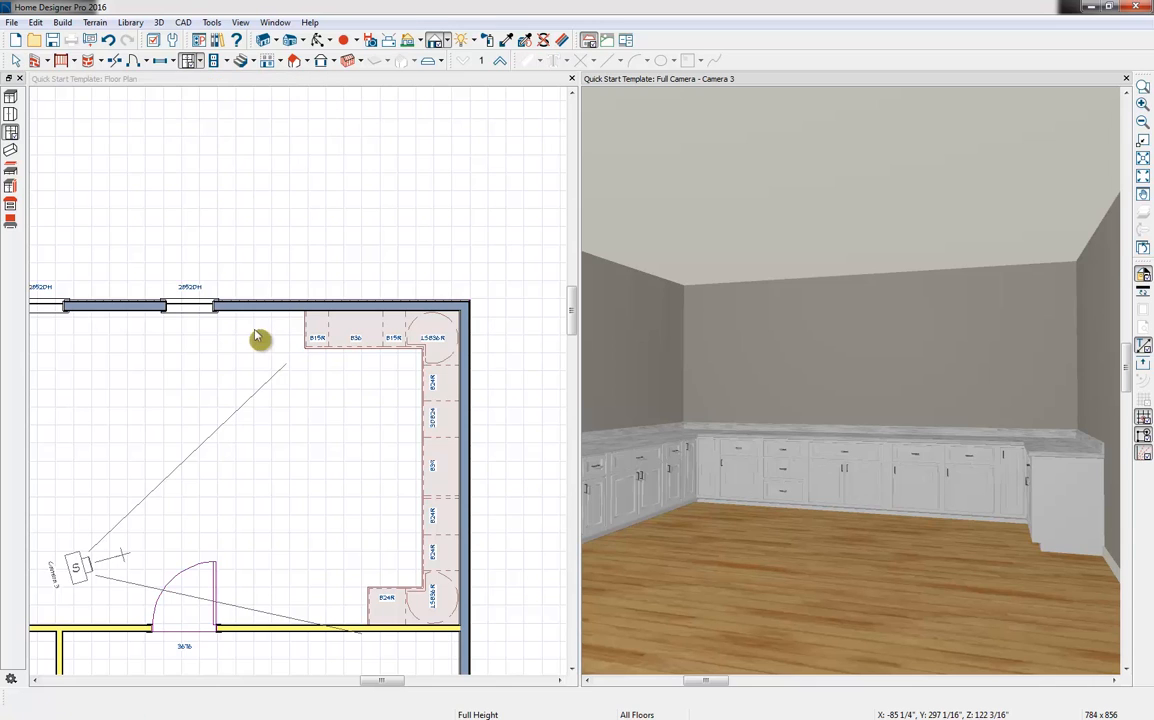
pyautogui.click(254, 101)
pyautogui.click(199, 61)
pyautogui.click(221, 110)
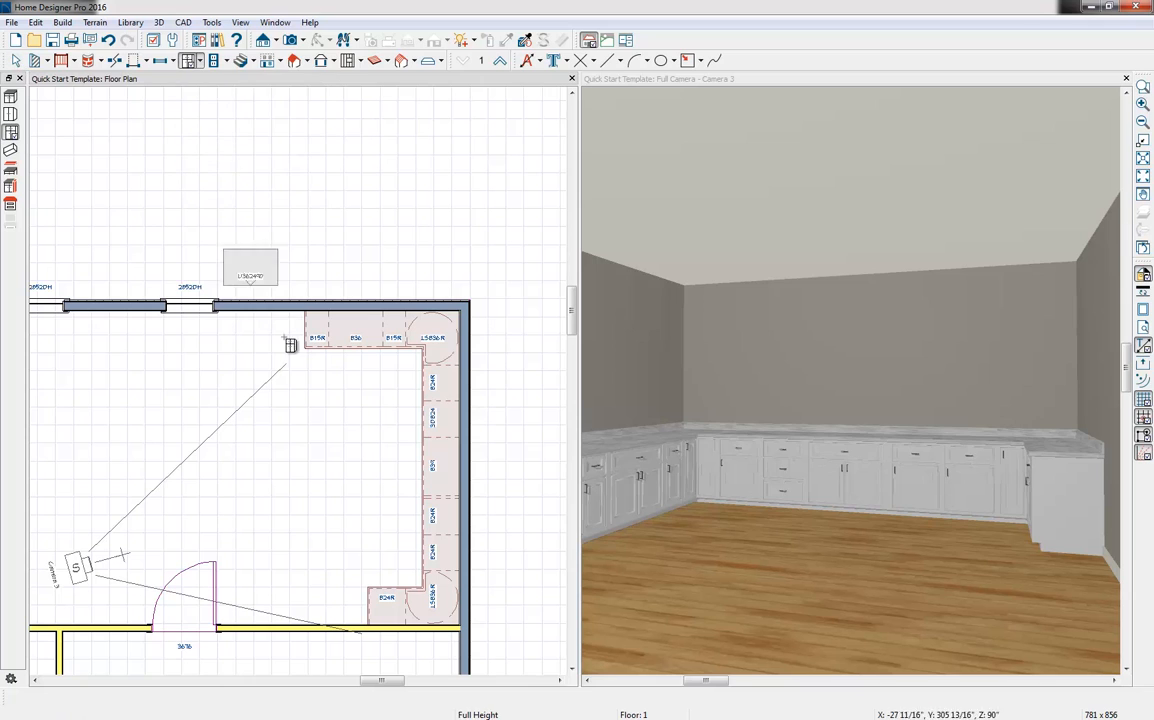
pyautogui.click(265, 310)
pyautogui.click(829, 216)
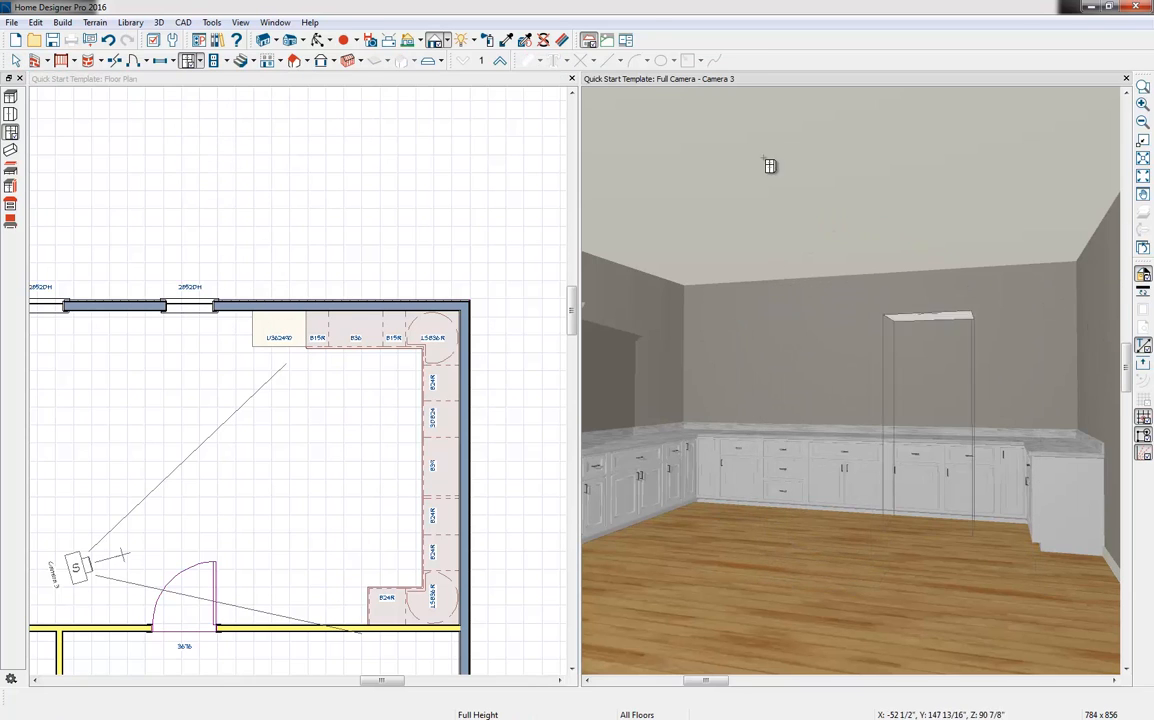
pyautogui.click(322, 40)
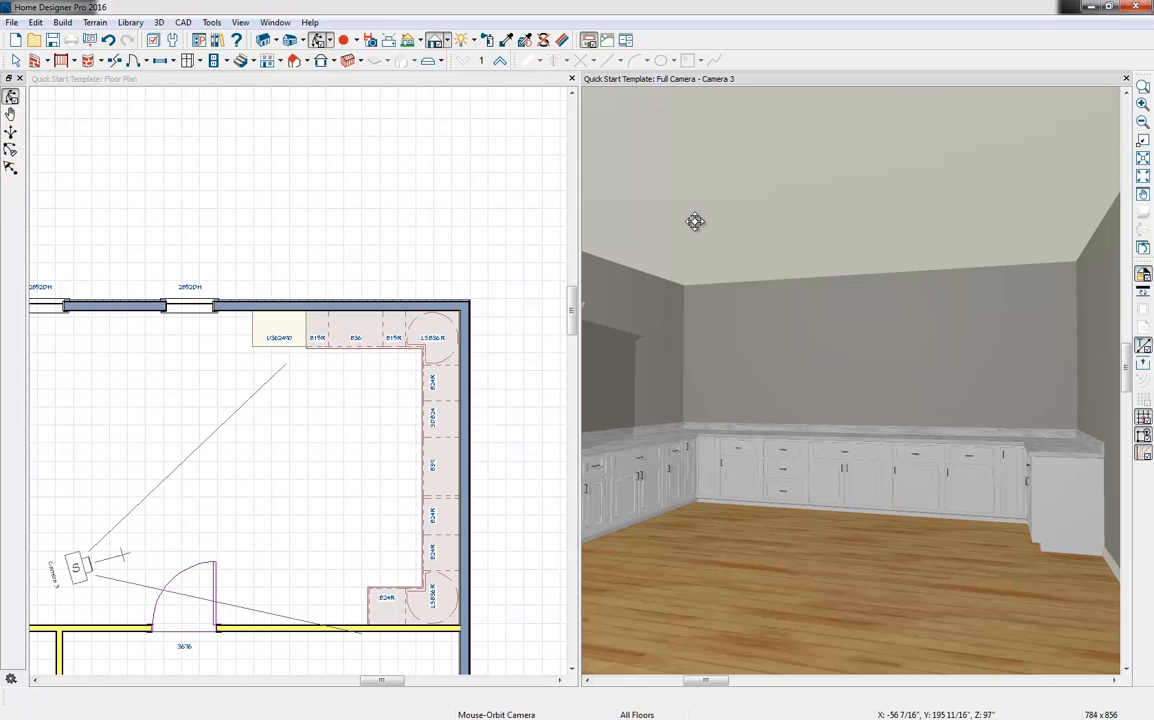
pyautogui.moveTo(695, 221); pyautogui.dragTo(670, 229)
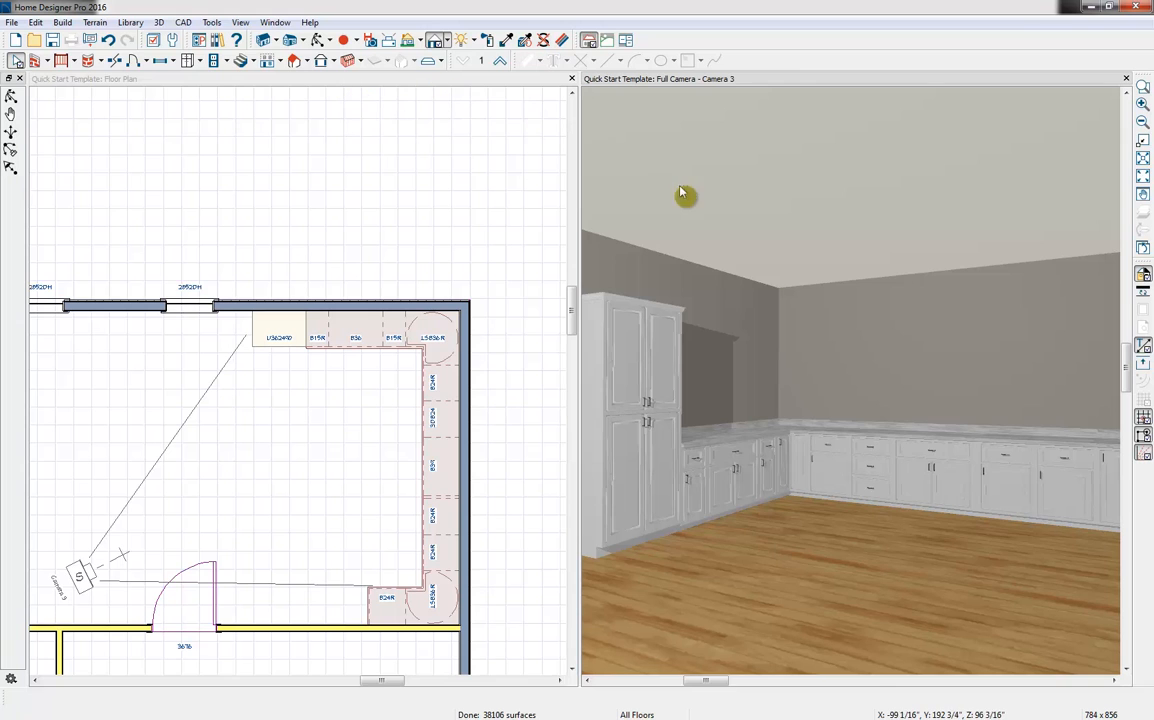
# Place a full-height cabinet at the end of the door-wall base cabinets and widen it to 4'
pyautogui.click(321, 40)
pyautogui.moveTo(808, 290); pyautogui.dragTo(878, 314)
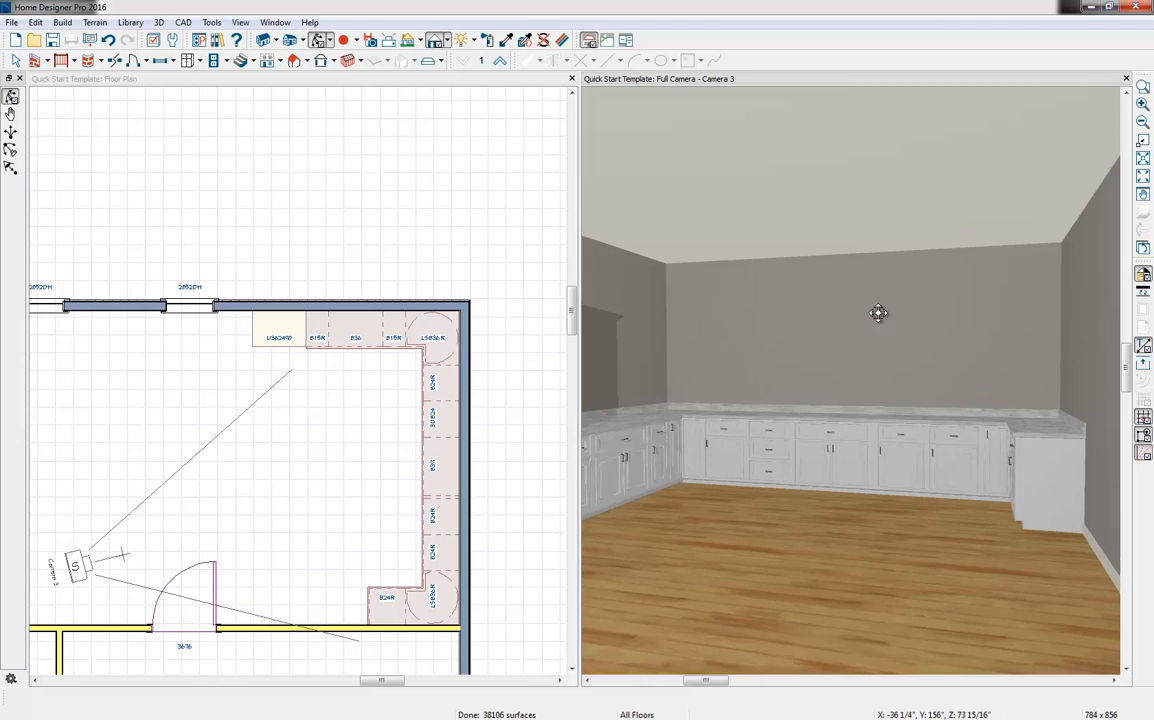
pyautogui.click(187, 62)
pyautogui.click(308, 86)
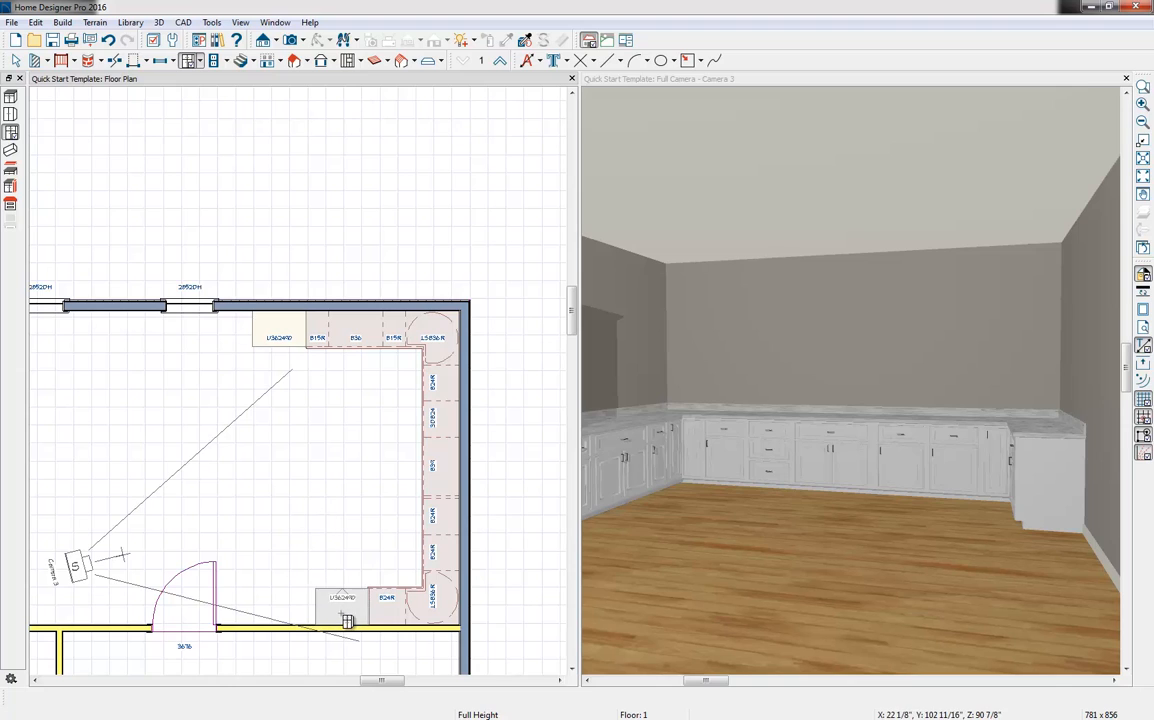
pyautogui.click(346, 621)
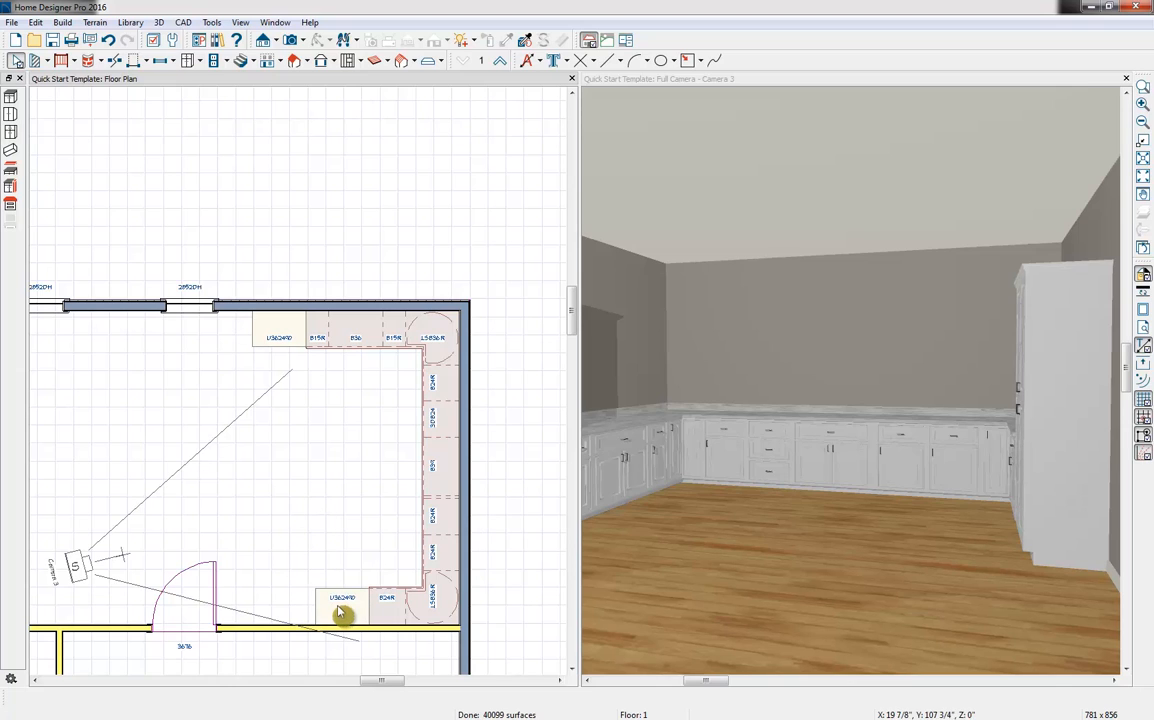
pyautogui.click(322, 614)
pyautogui.moveTo(315, 607); pyautogui.dragTo(297, 607)
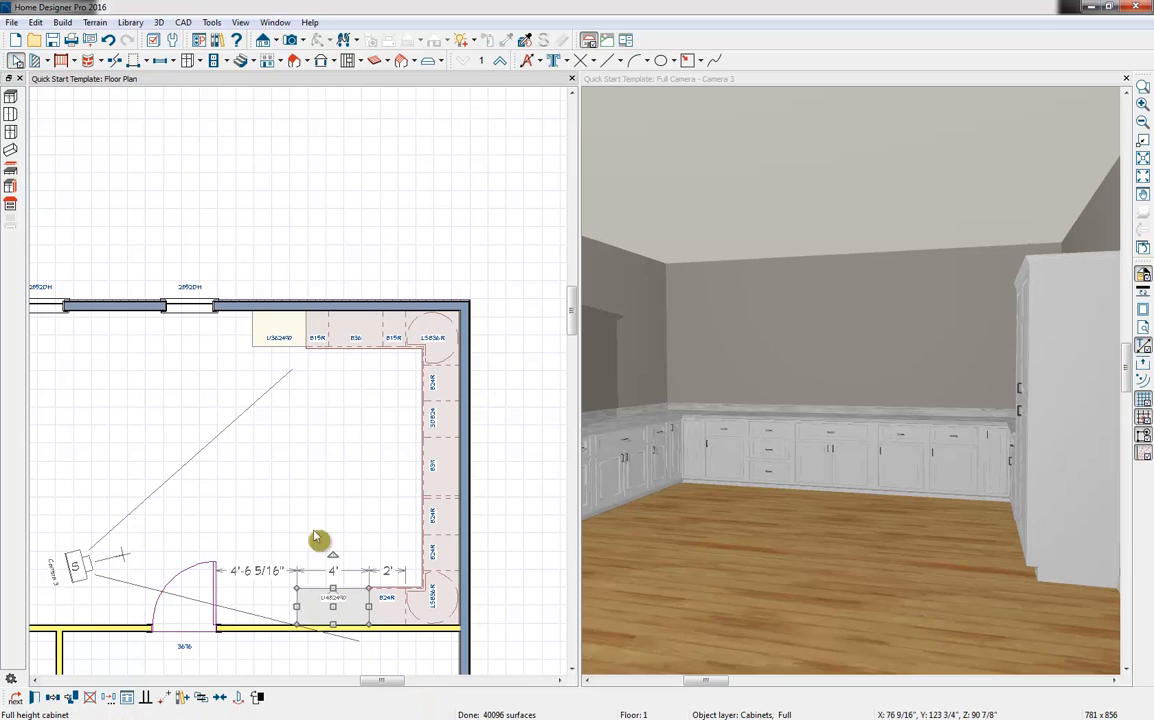
# Set the toe kick height of the 48" full-height cabinet on the door wall to 0"
pyautogui.doubleClick(316, 612)
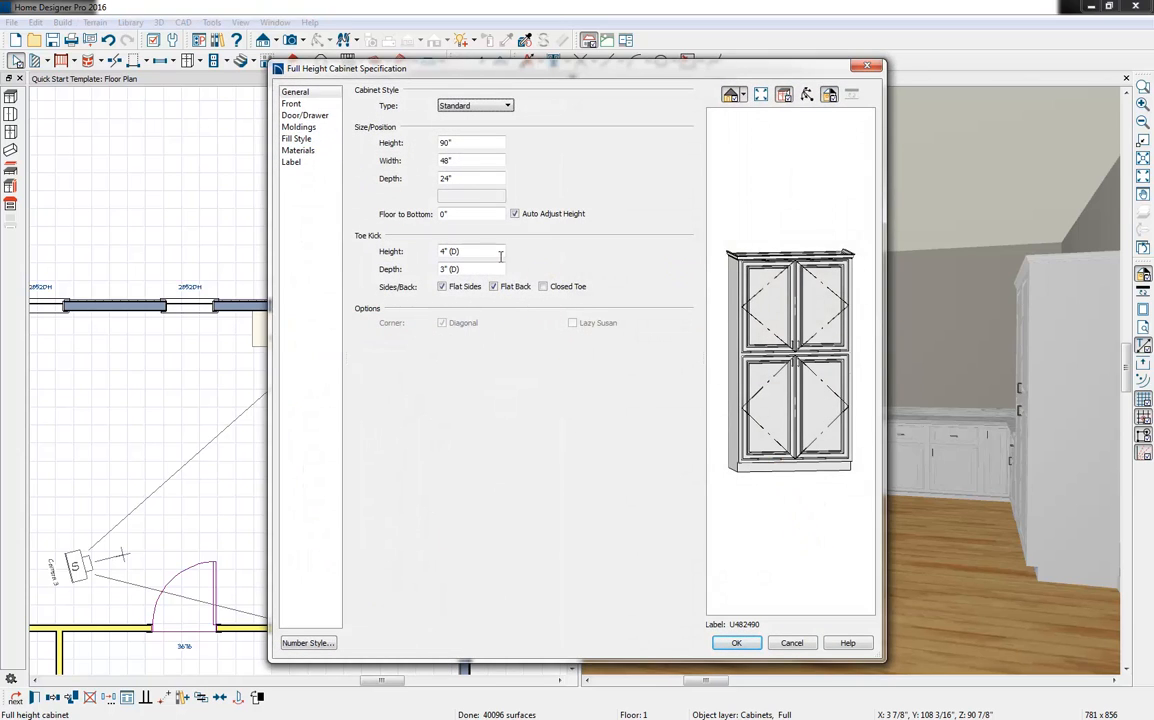
pyautogui.moveTo(500, 256); pyautogui.dragTo(418, 241)
pyautogui.write('0')
pyautogui.press('Tab')
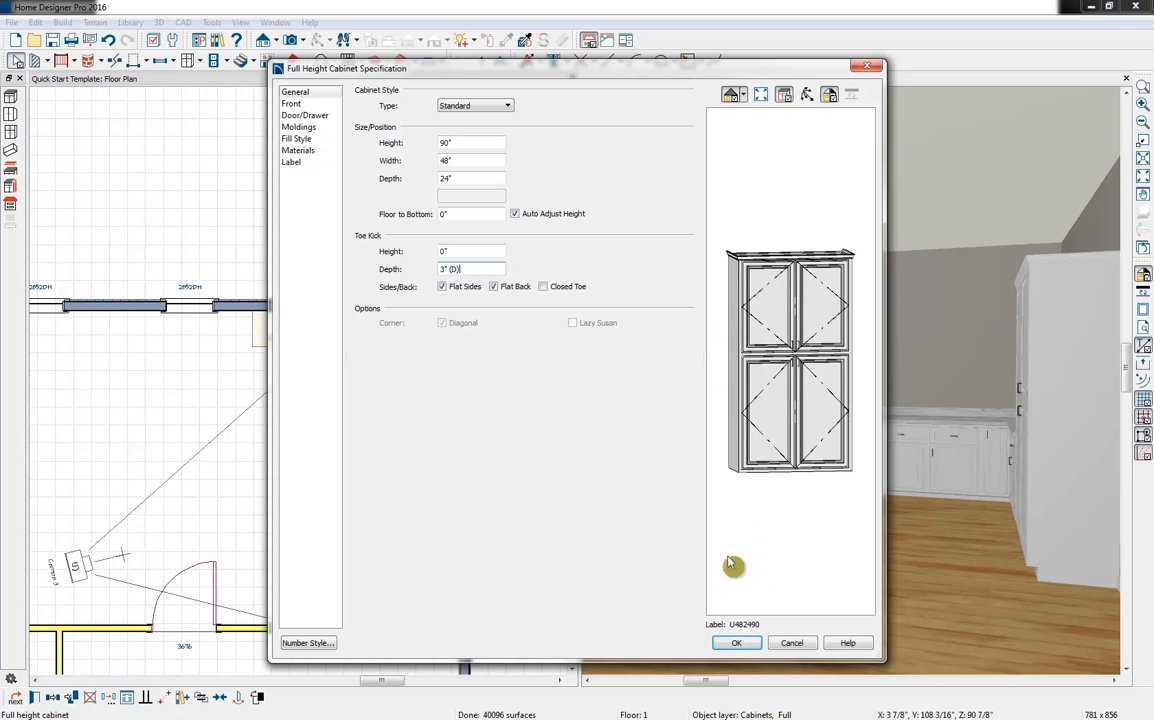
pyautogui.click(736, 645)
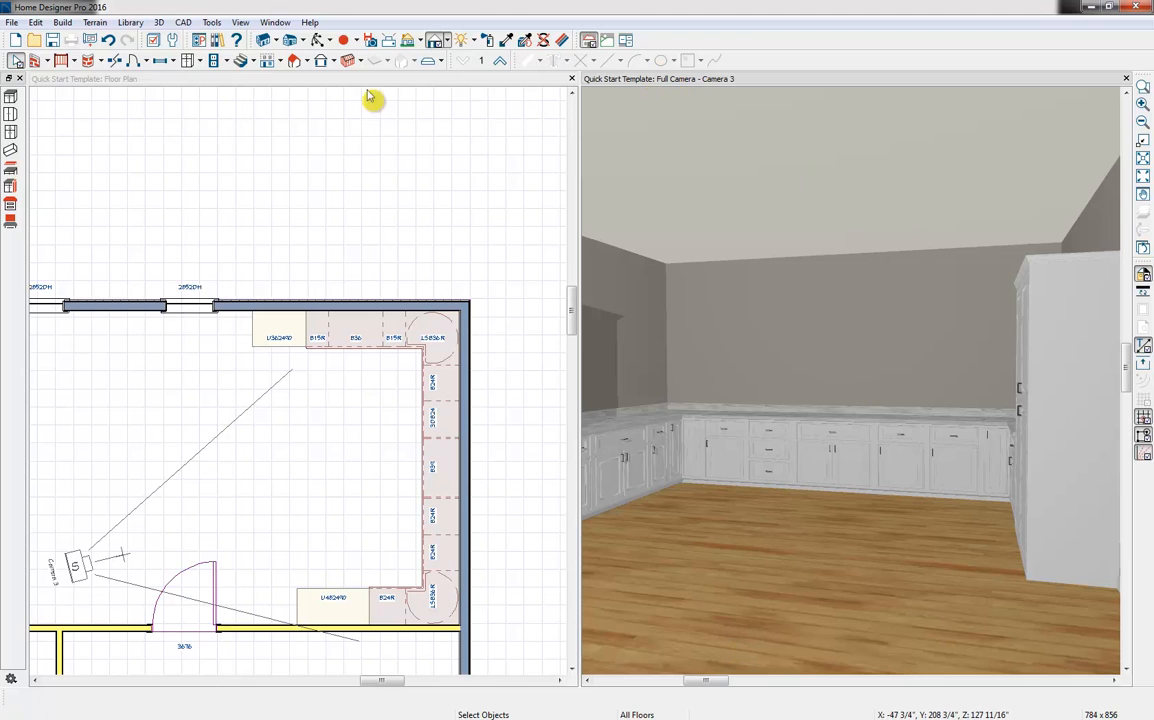
# Place a window in the end wall above the centered base cabinet and resize it to 60" wide by 58" high
pyautogui.click(162, 61)
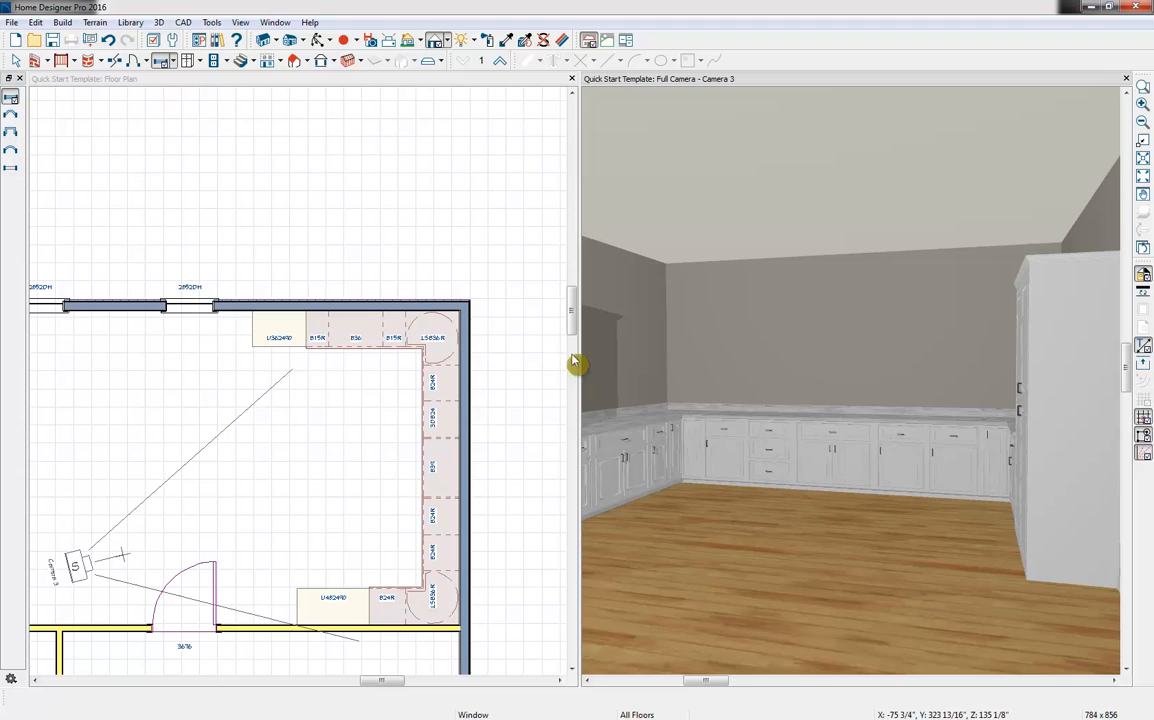
pyautogui.click(836, 348)
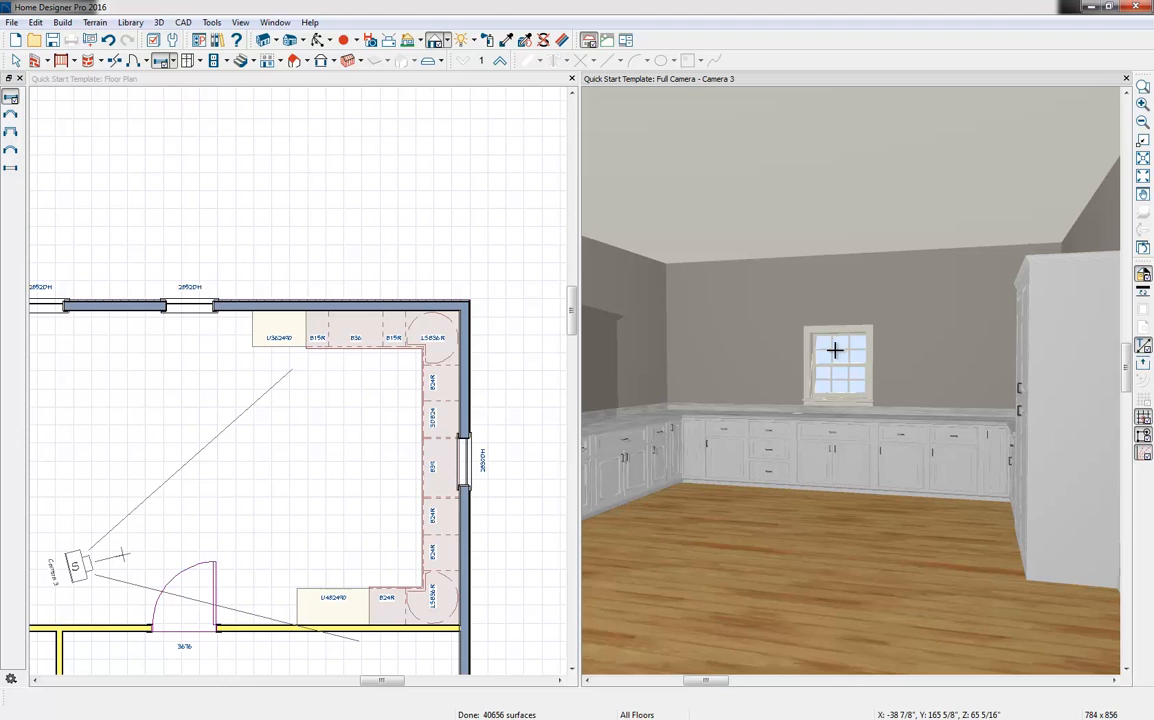
pyautogui.click(840, 357)
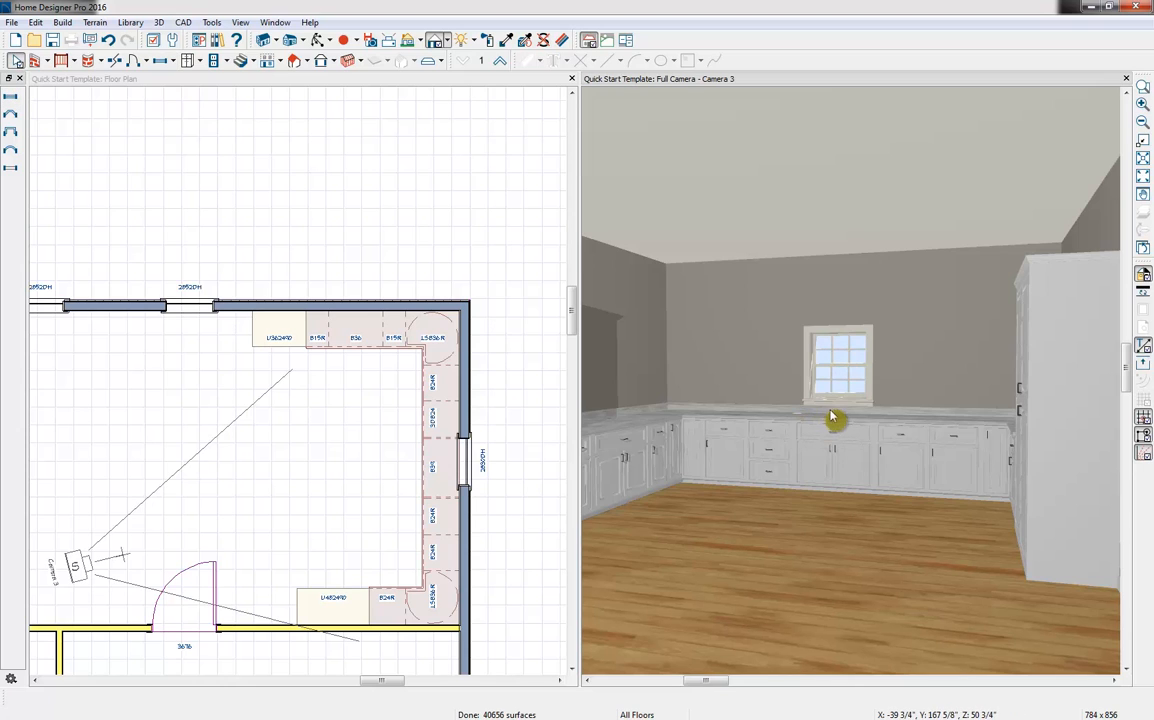
pyautogui.click(861, 344)
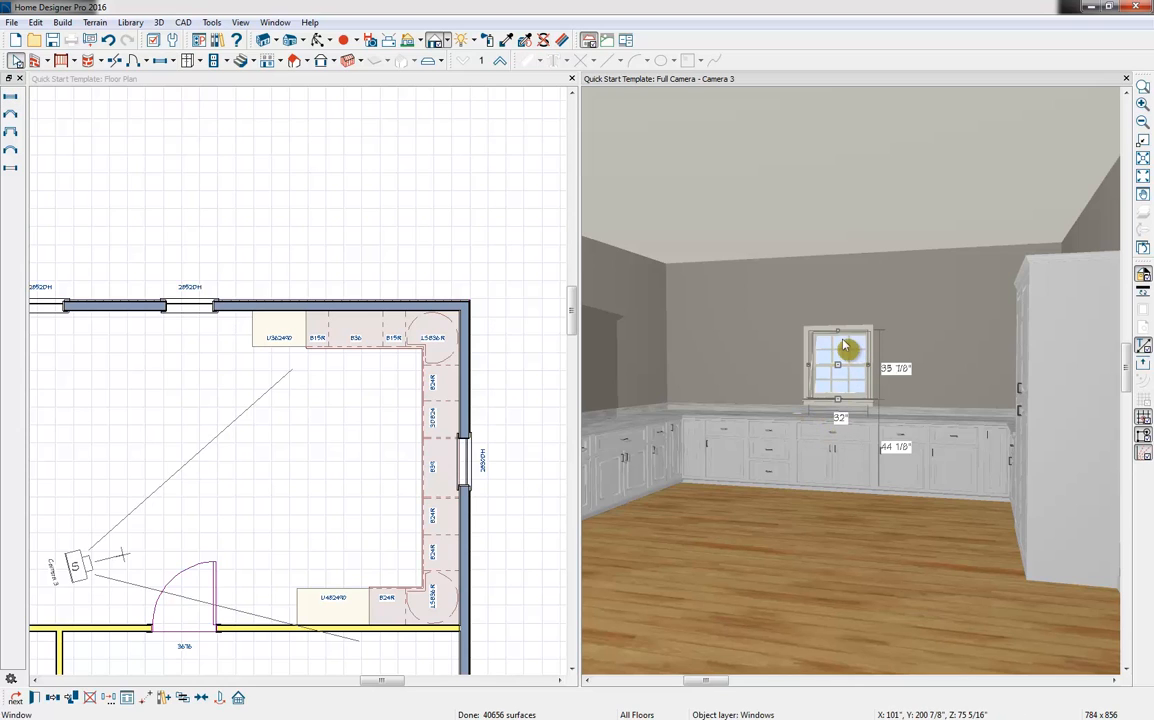
pyautogui.moveTo(840, 327); pyautogui.dragTo(840, 300)
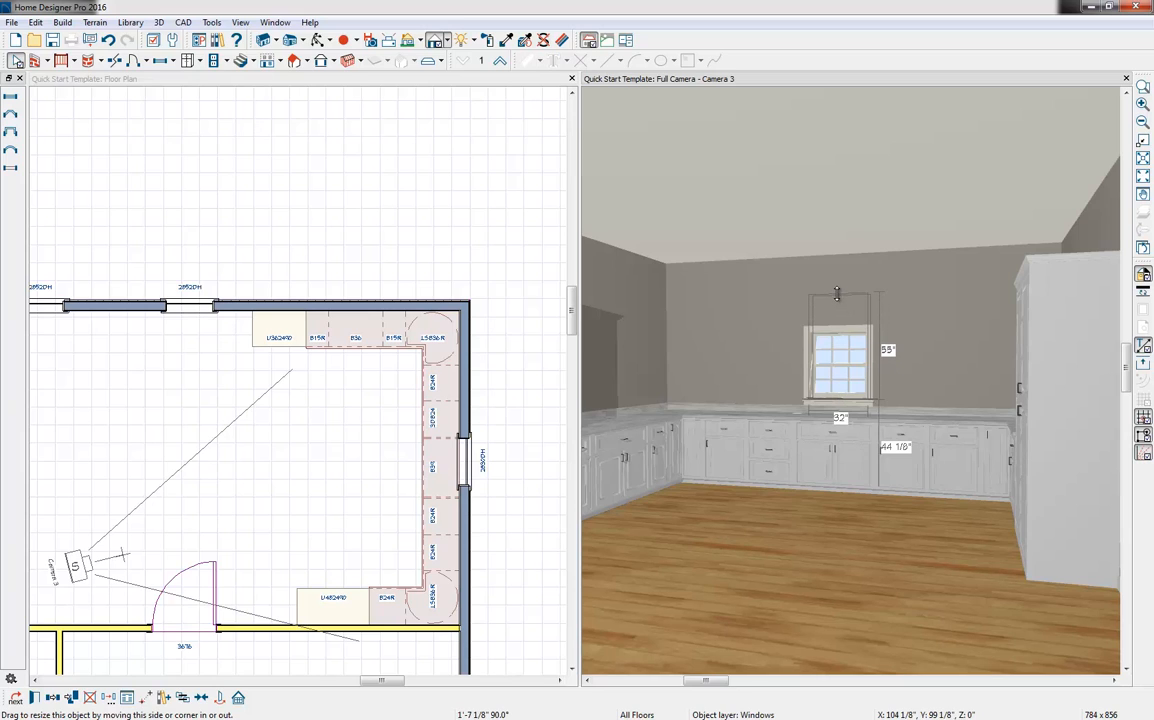
pyautogui.moveTo(835, 288); pyautogui.dragTo(836, 288)
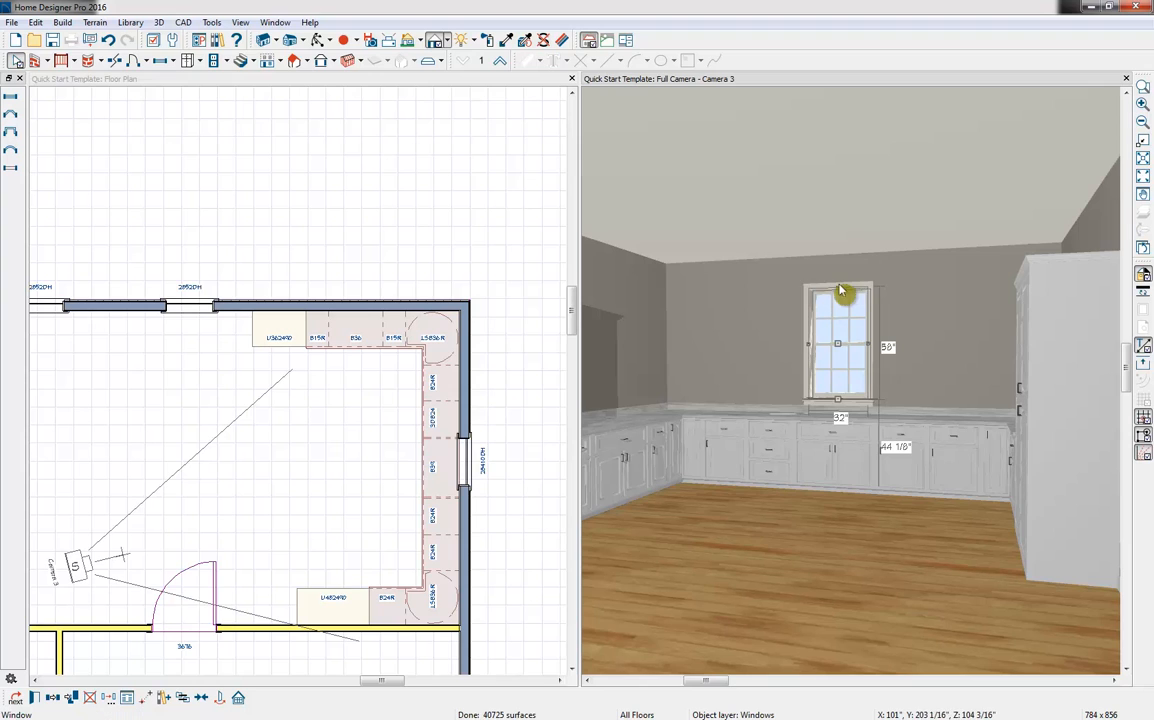
pyautogui.moveTo(868, 345); pyautogui.dragTo(904, 345)
pyautogui.moveTo(808, 345); pyautogui.dragTo(796, 346)
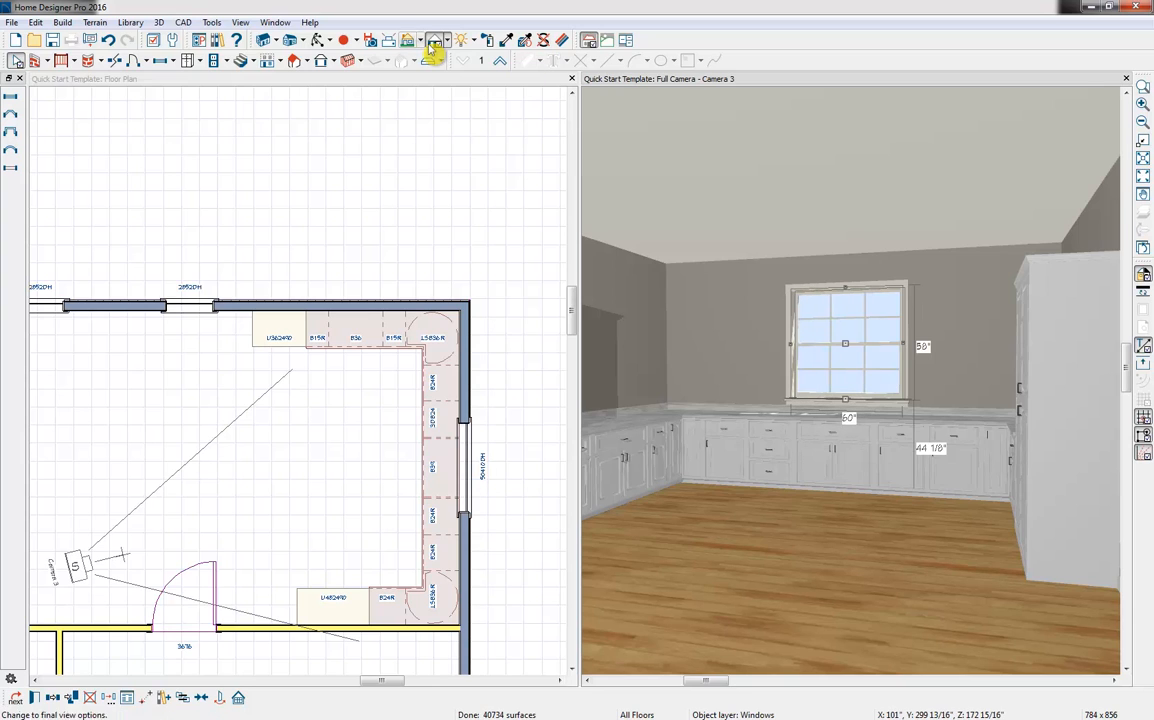
# Add a 32" wide, 58" high window beside the 60" window and reflect a copy of it about the large window
pyautogui.click(160, 61)
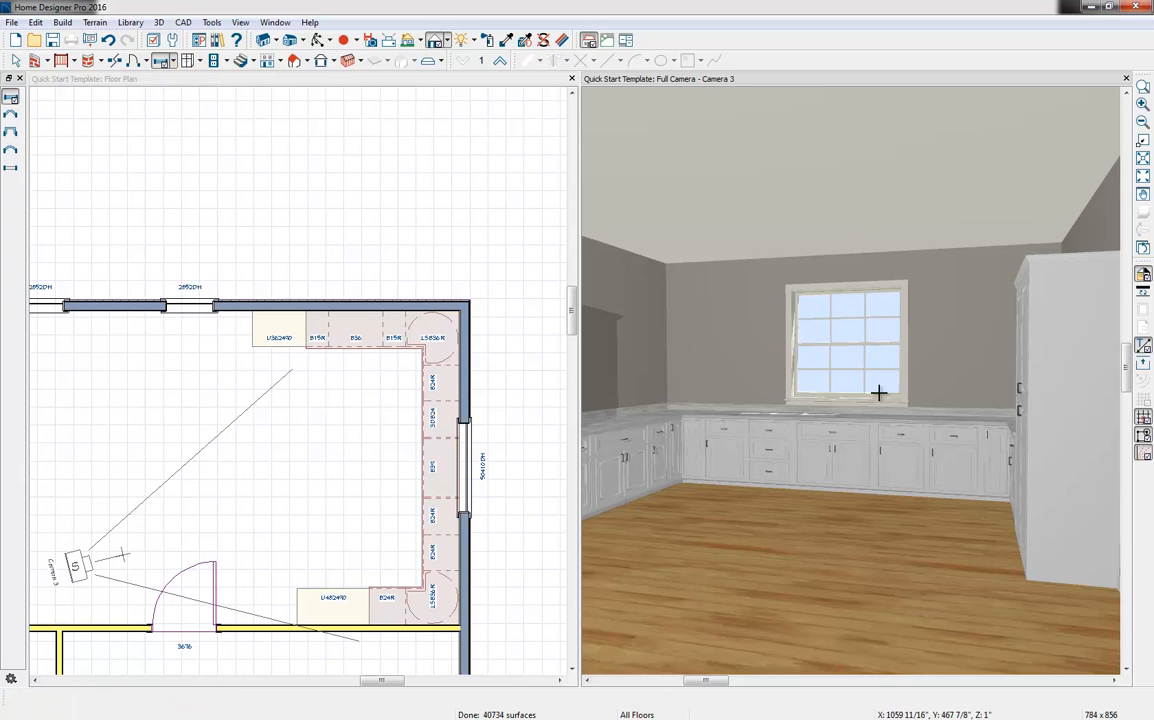
pyautogui.click(765, 361)
pyautogui.moveTo(768, 339); pyautogui.dragTo(768, 290)
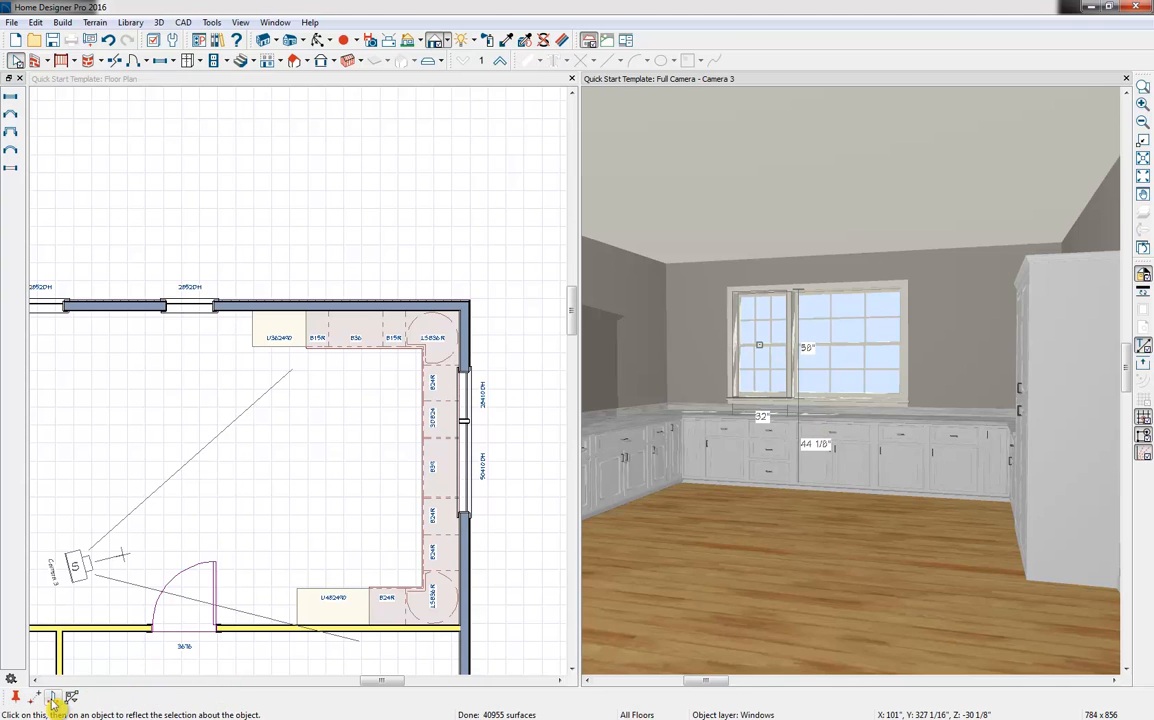
pyautogui.click(55, 700)
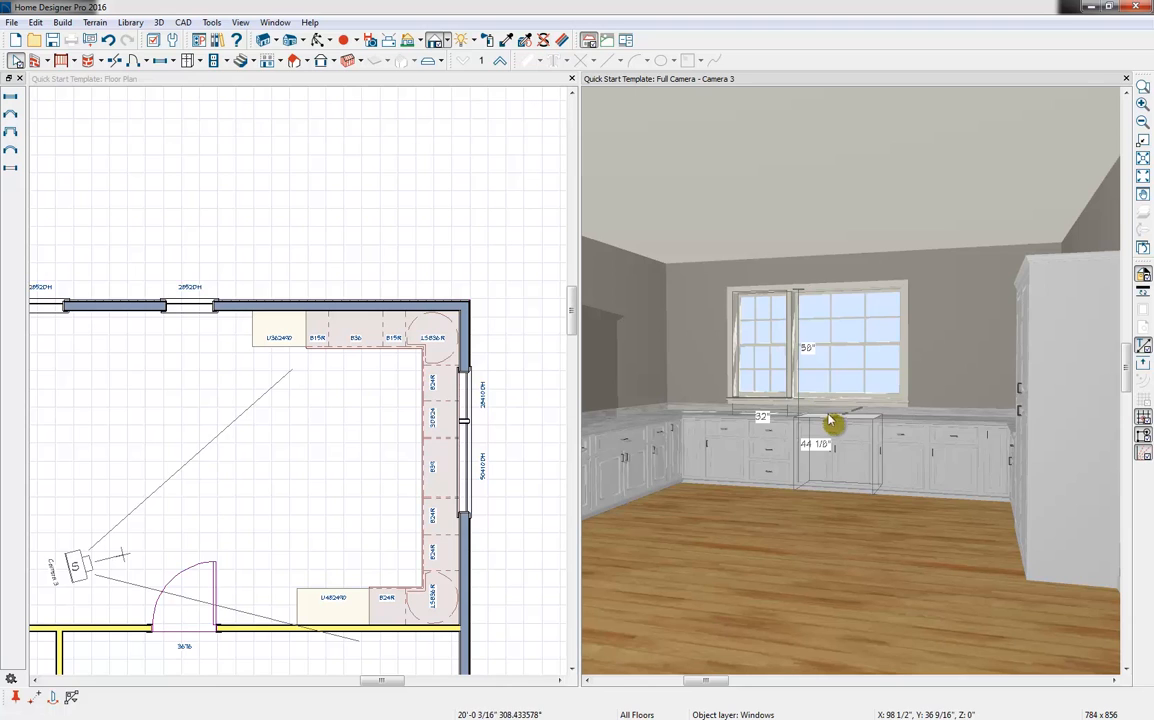
pyautogui.click(828, 388)
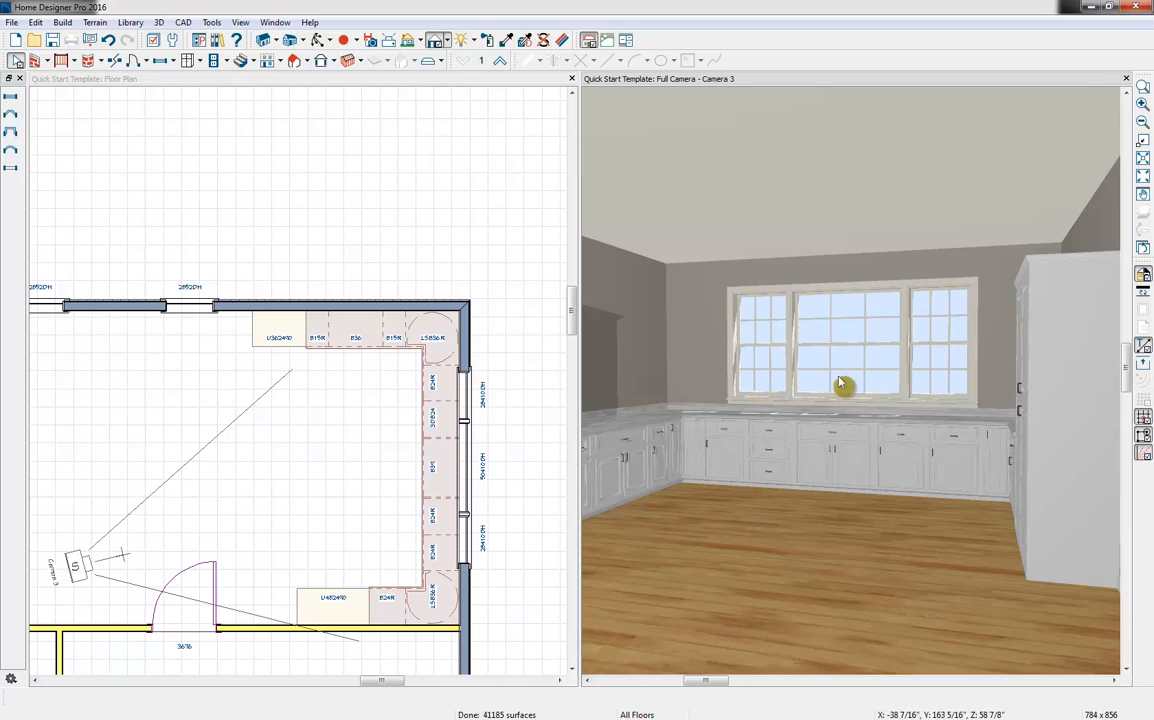
# Set the center window's shutters to None and its window type to Fixed Glass
pyautogui.doubleClick(864, 339)
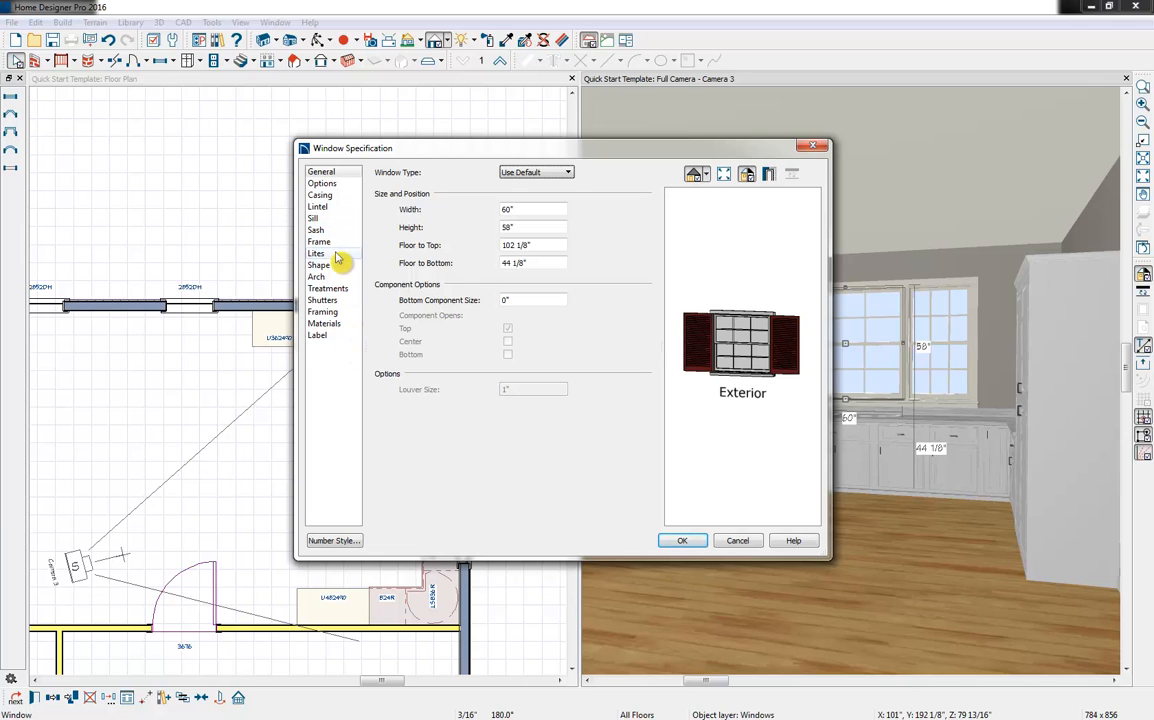
pyautogui.click(325, 300)
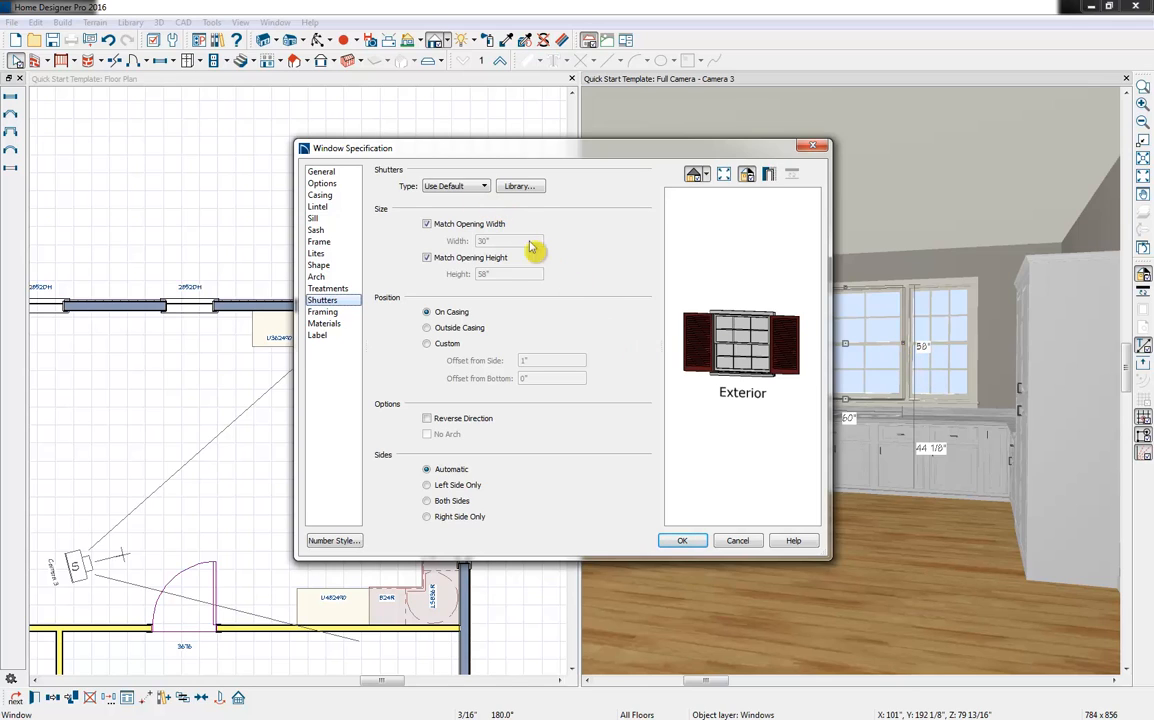
pyautogui.click(467, 188)
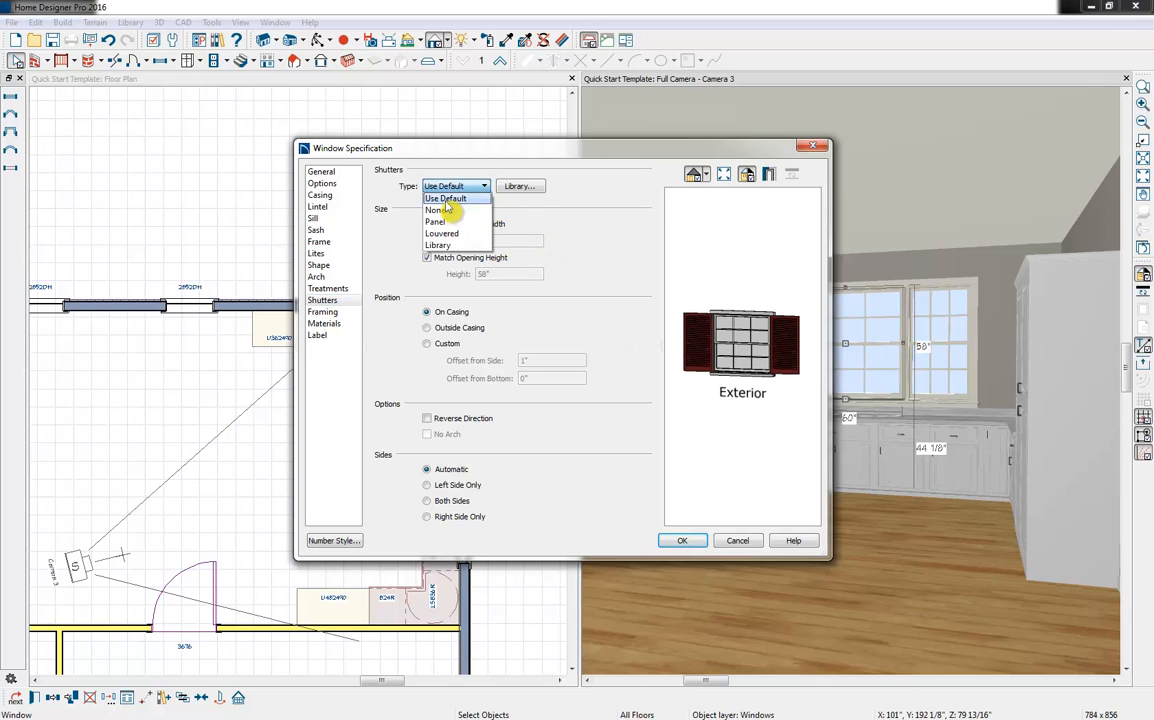
pyautogui.click(445, 208)
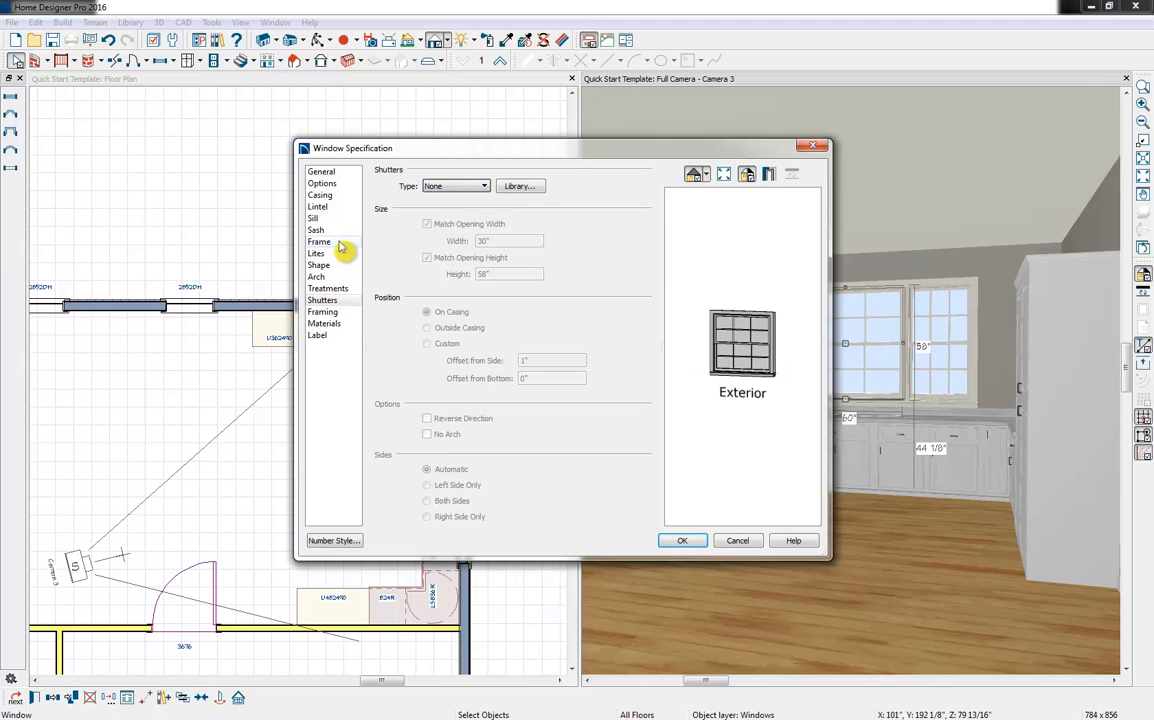
pyautogui.click(321, 172)
pyautogui.click(536, 172)
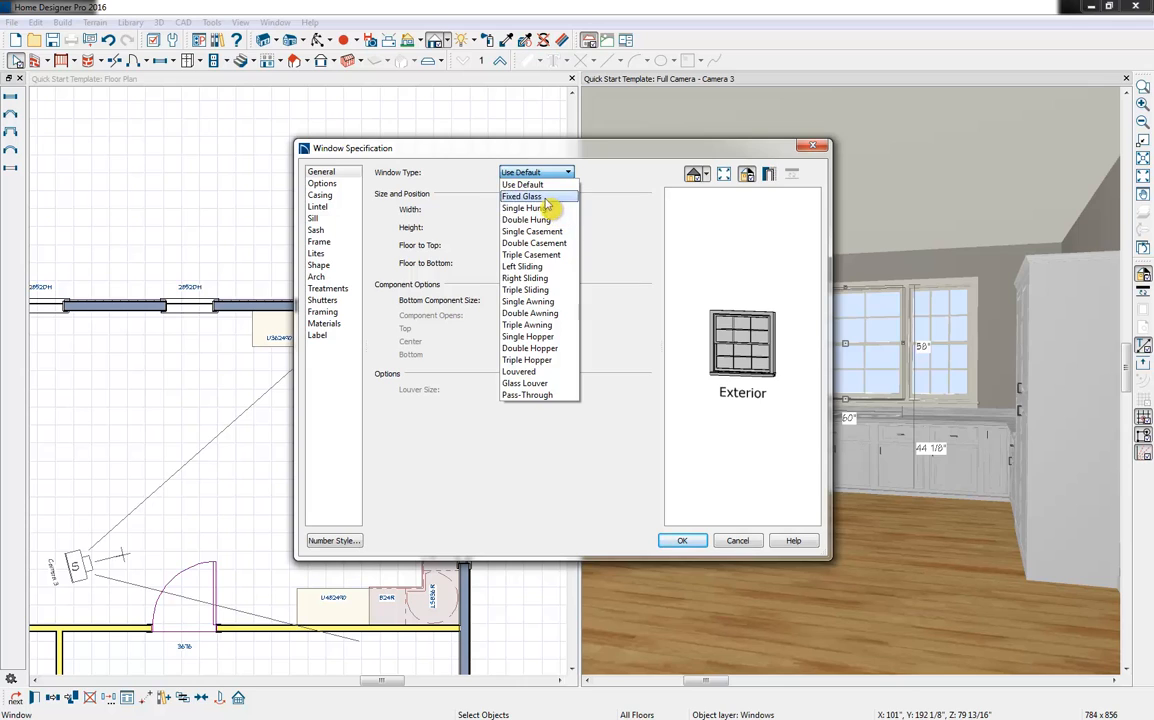
pyautogui.click(526, 196)
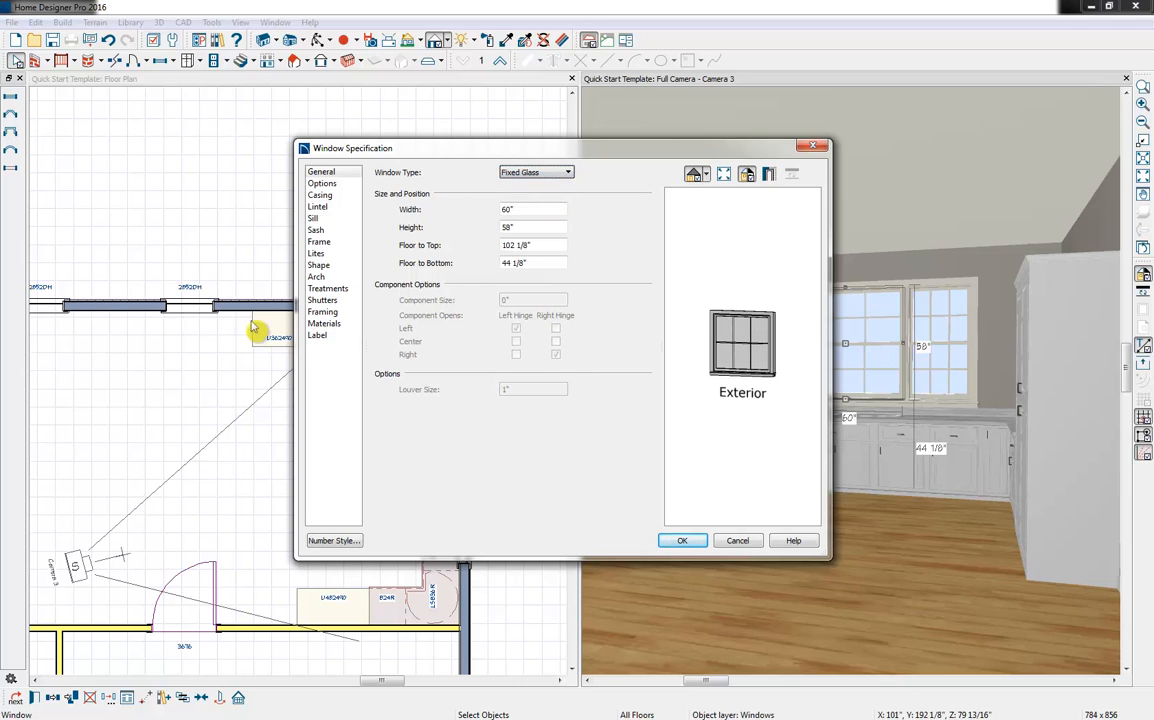
# Reduce the center window's lites to 1 across and 1 vertical
pyautogui.click(334, 254)
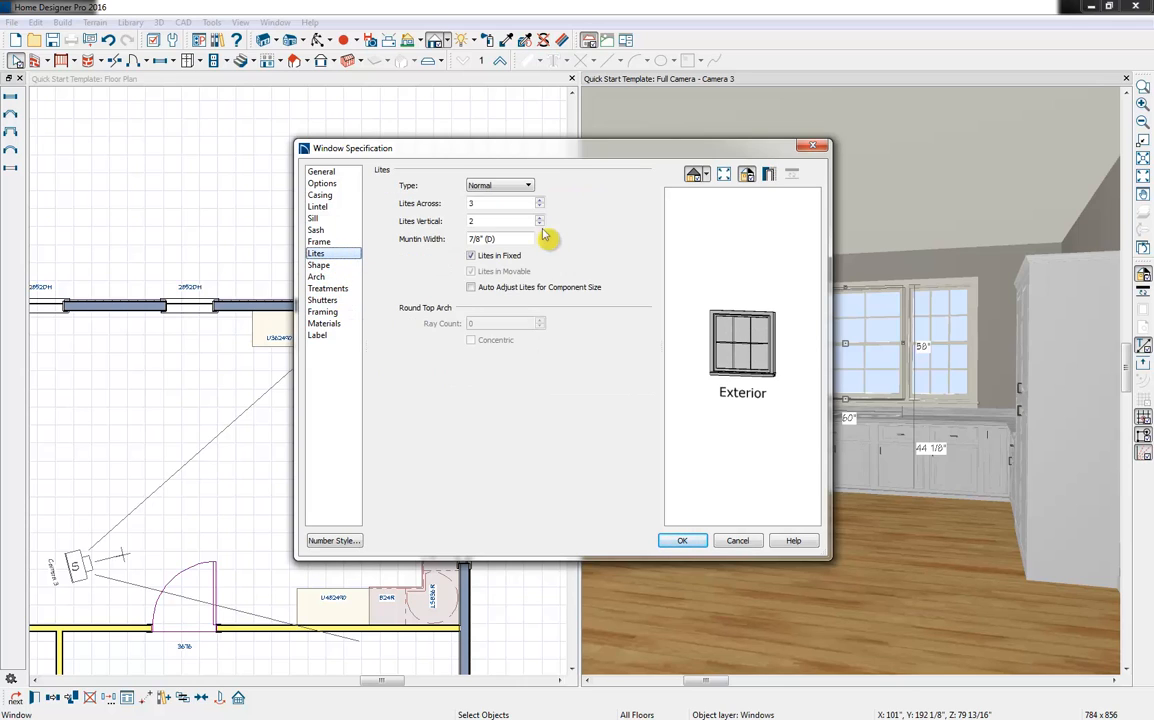
pyautogui.click(540, 207)
pyautogui.click(540, 207)
pyautogui.click(540, 224)
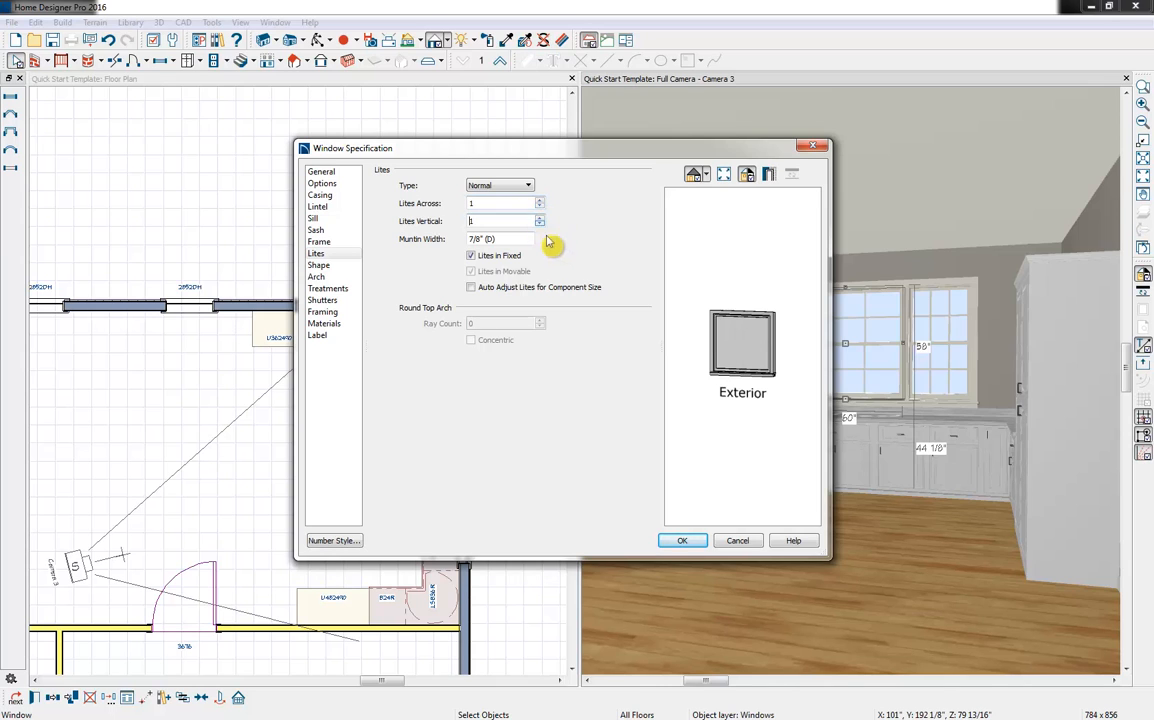
pyautogui.click(684, 542)
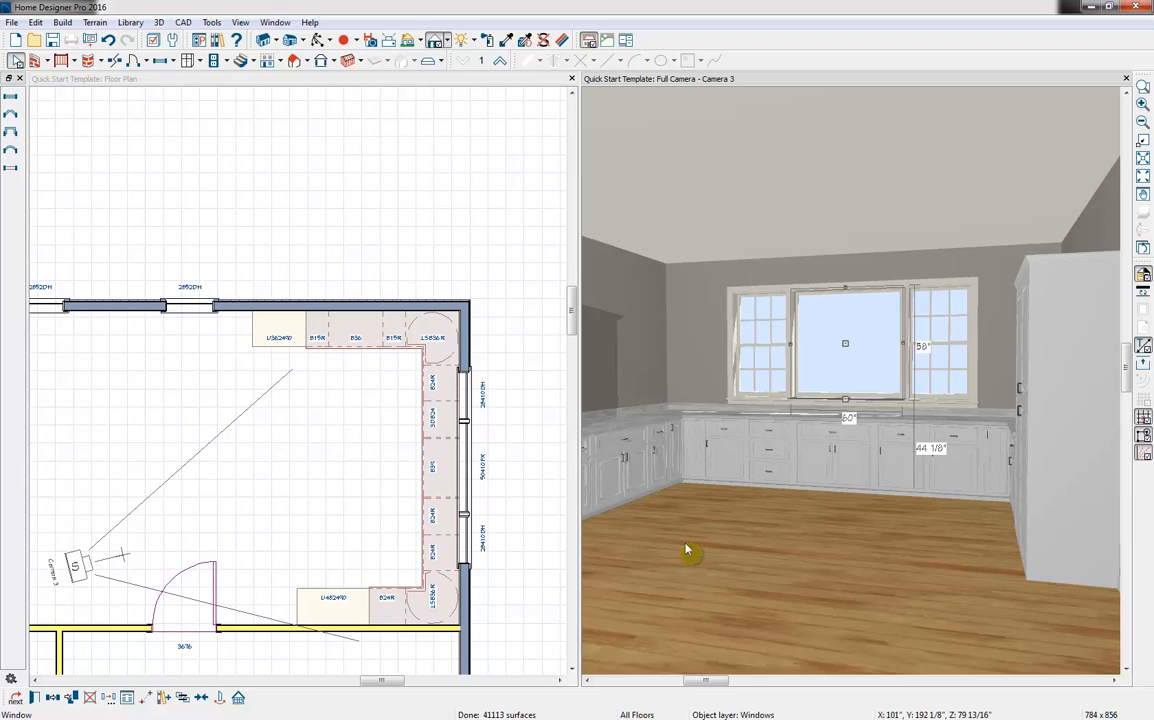
pyautogui.press('Escape')
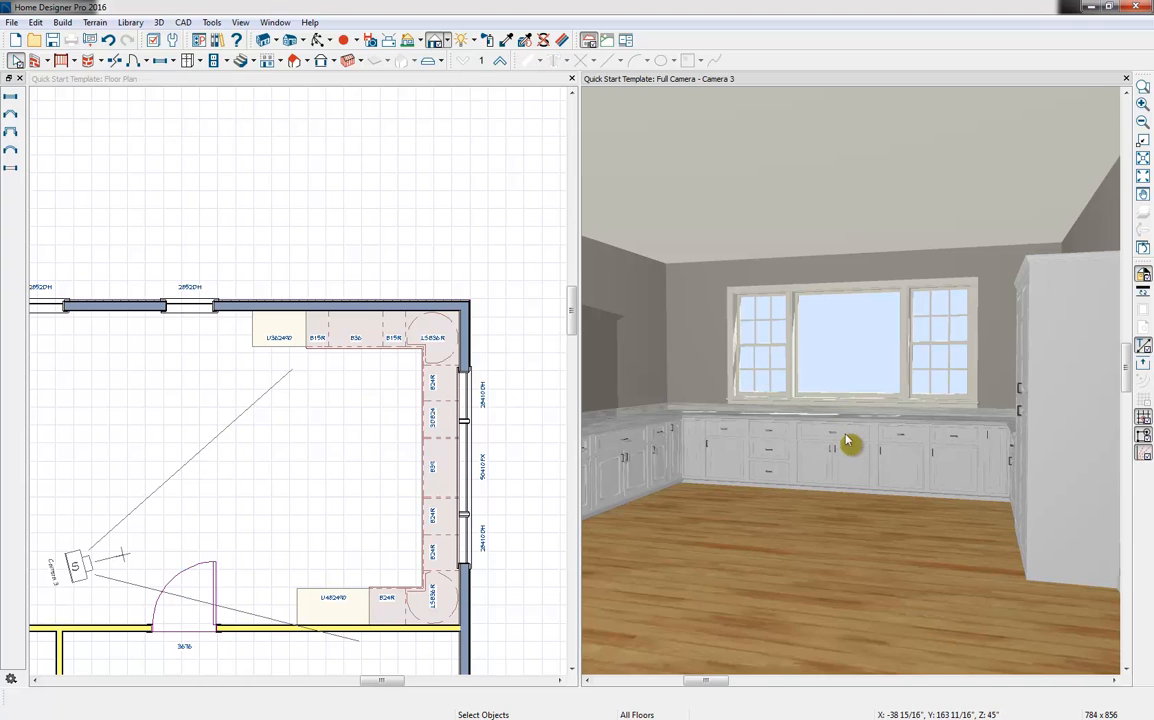
pyautogui.click(764, 293)
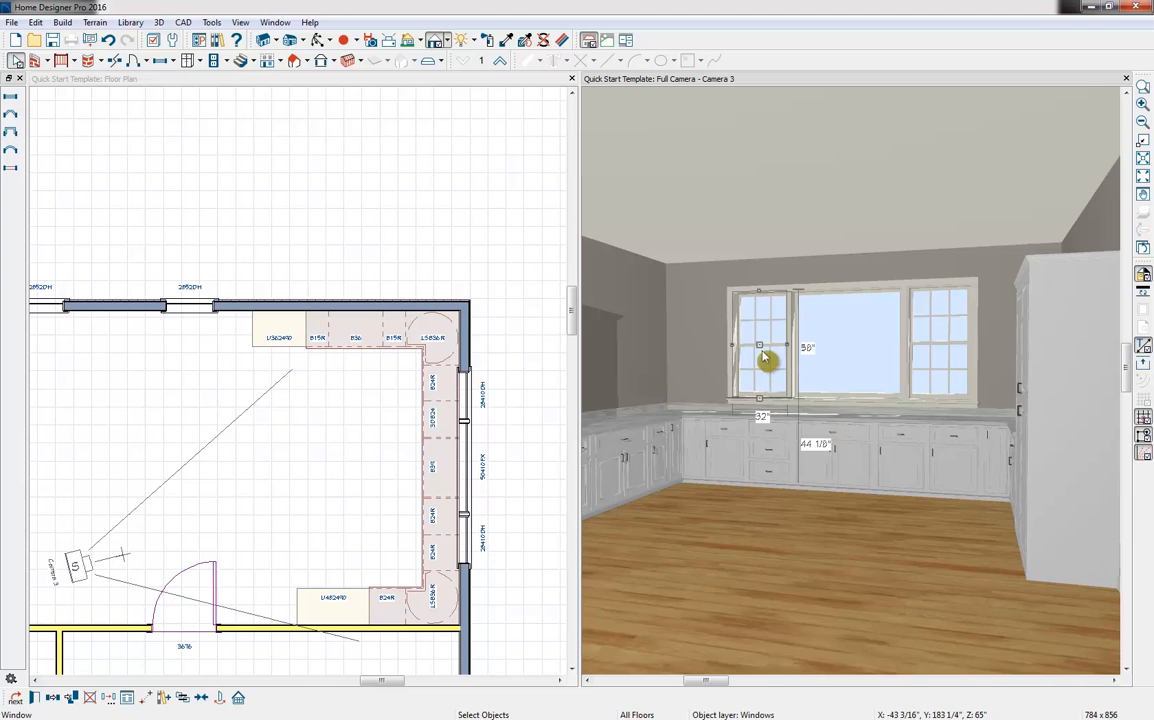
pyautogui.keyDown('shift'); pyautogui.click(862, 370); pyautogui.keyUp('shift')
pyautogui.keyDown('shift'); pyautogui.click(930, 354); pyautogui.keyUp('shift')
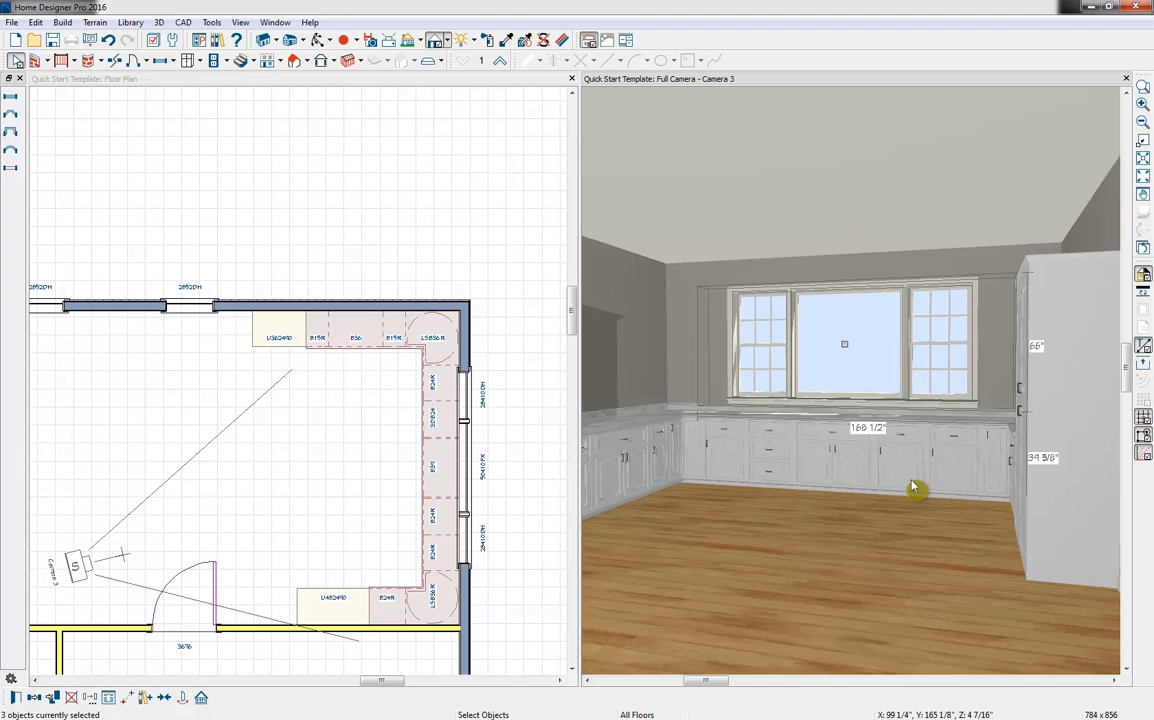
pyautogui.click(166, 698)
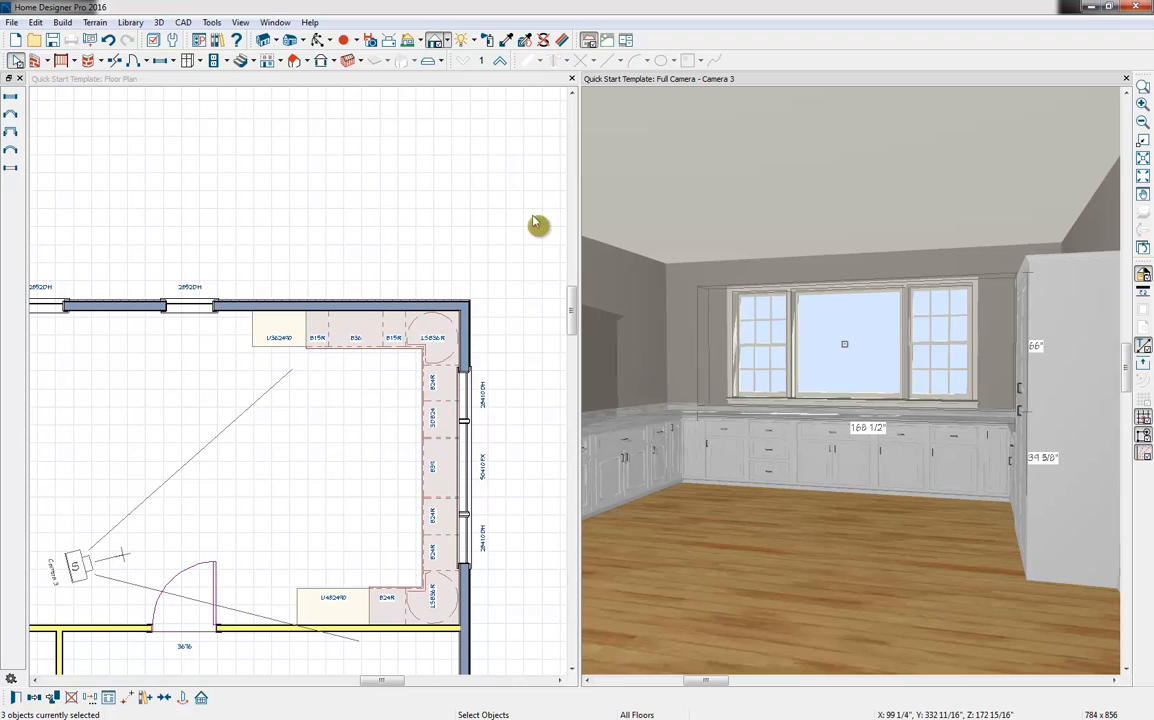
# Place a wall cabinet above the 24" door-wall base cabinet and wall cabinets on both walls of each end-wall corner in the floor plan
pyautogui.click(200, 61)
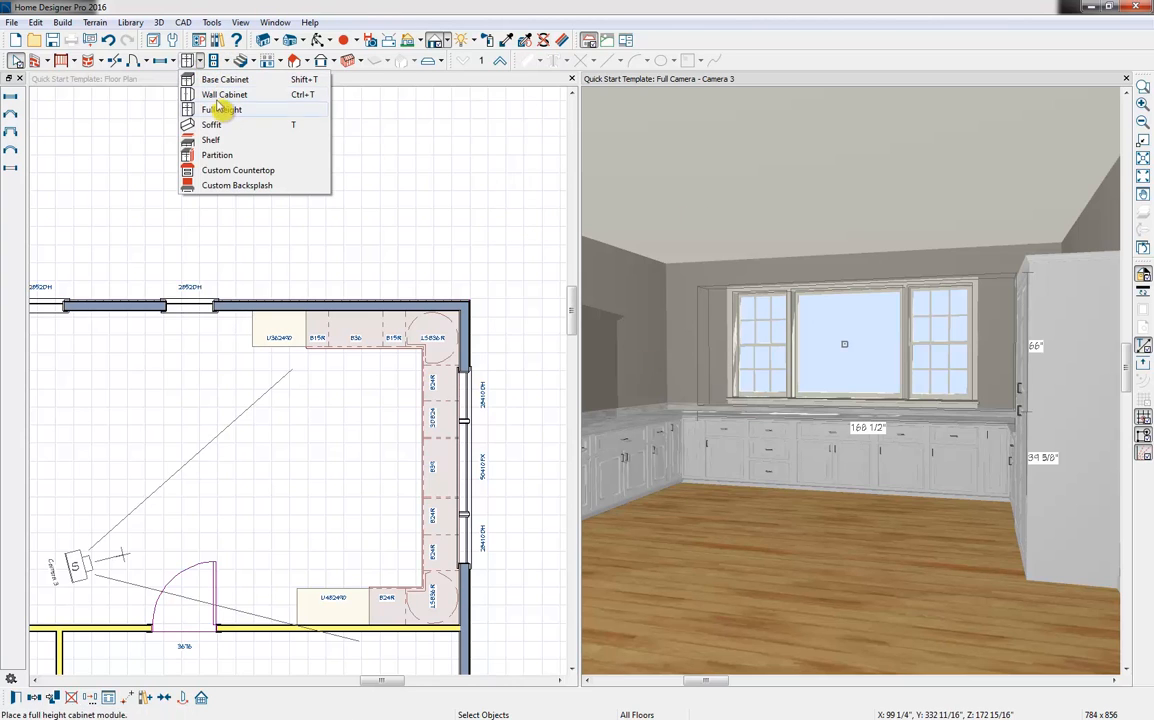
pyautogui.click(215, 95)
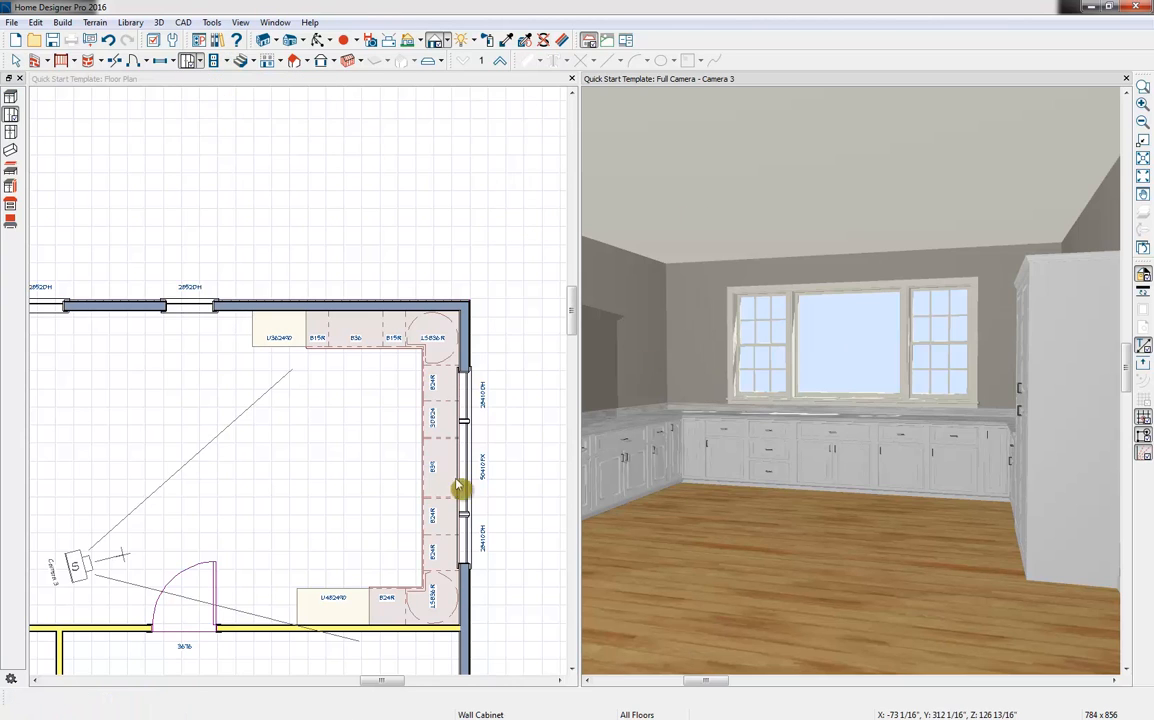
pyautogui.click(310, 78)
pyautogui.click(205, 62)
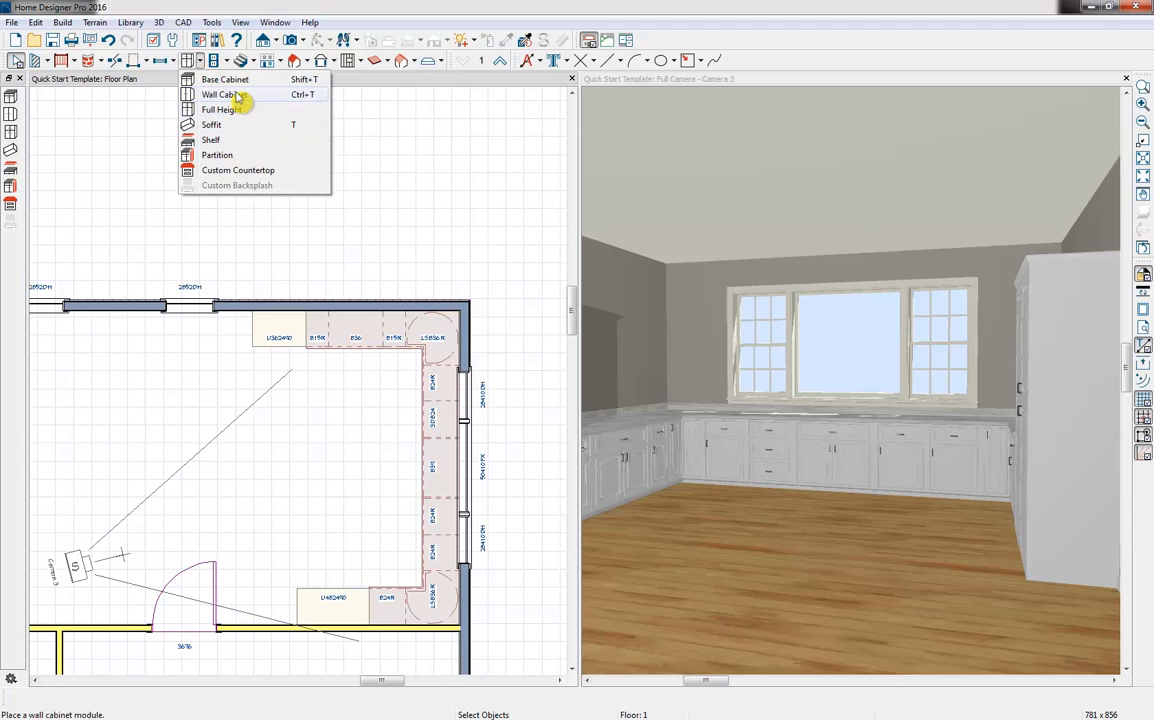
pyautogui.click(237, 96)
pyautogui.click(390, 627)
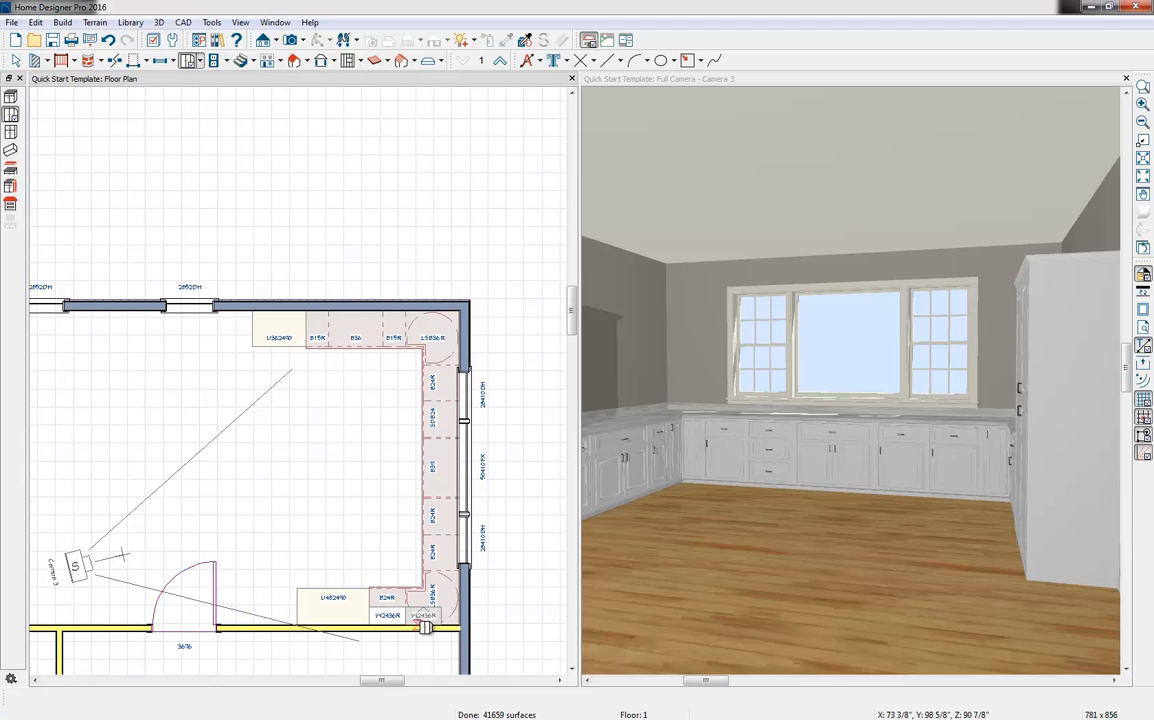
pyautogui.click(424, 626)
pyautogui.click(452, 345)
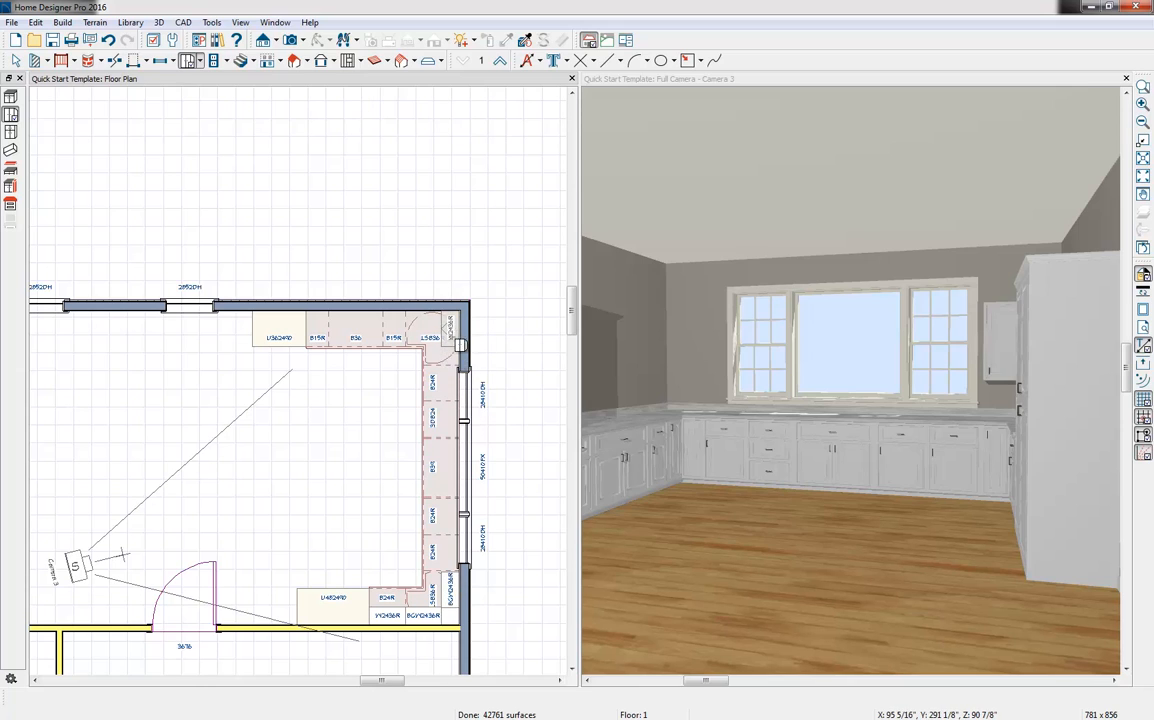
pyautogui.click(433, 325)
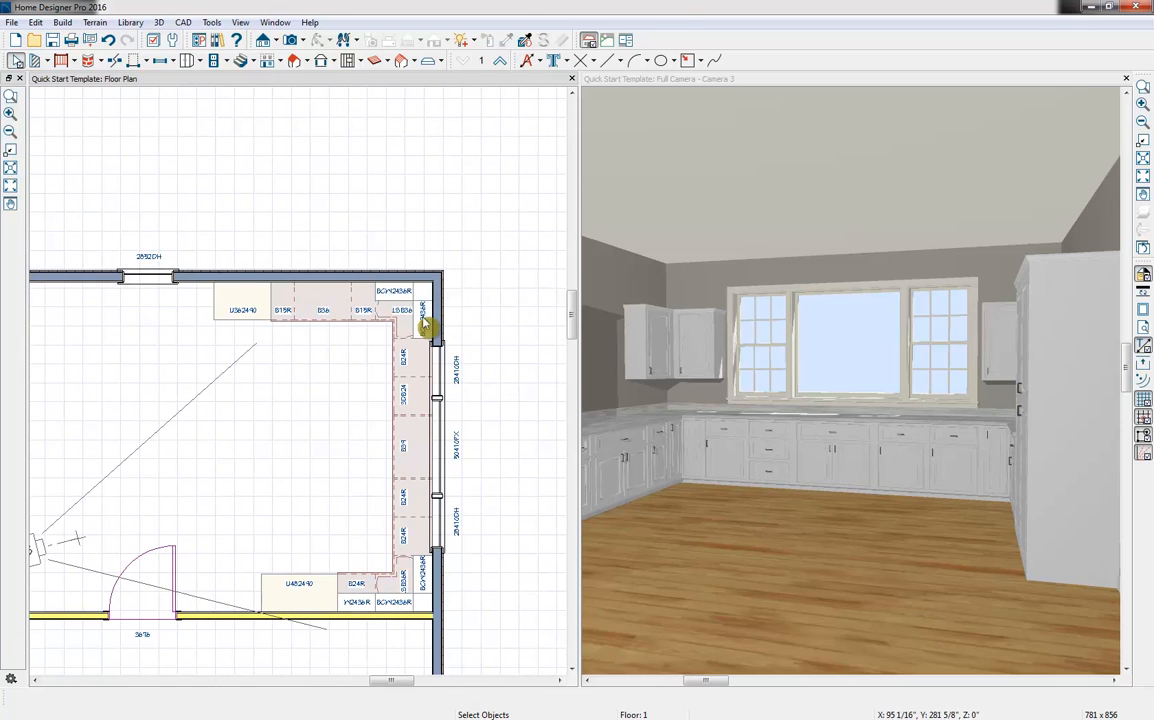
# Maximize the camera view and examine the kitchen's cabinets and windows from several angles
pyautogui.doubleClick(763, 80)
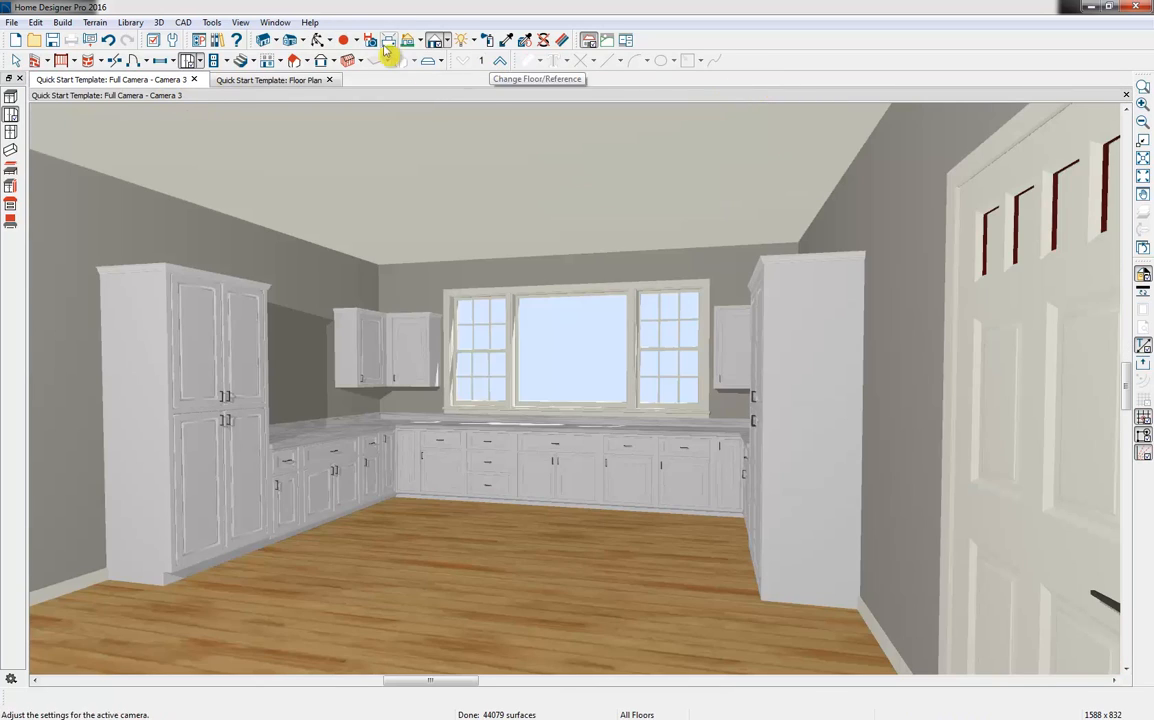
pyautogui.click(317, 40)
pyautogui.press('Left')
pyautogui.press('Left')
pyautogui.press('Left')
pyautogui.press('Left')
pyautogui.press('Left')
pyautogui.press('Left')
pyautogui.press('Left')
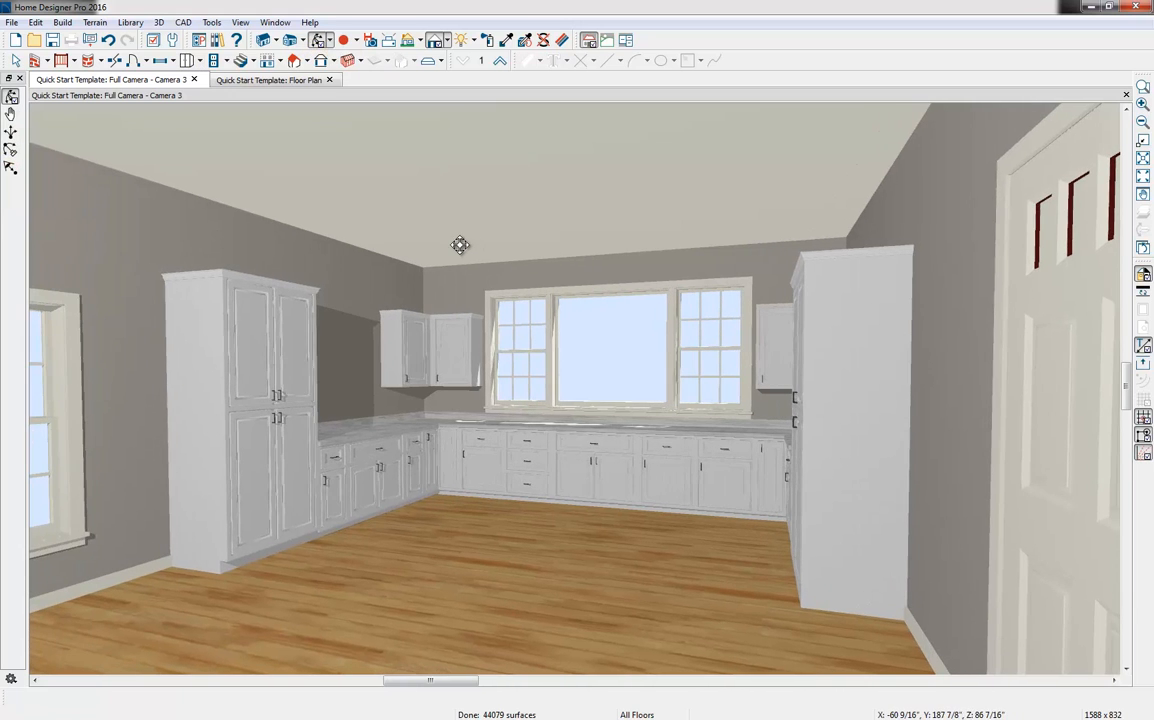
pyautogui.press('Right')
pyautogui.press('Right')
pyautogui.press('Right')
pyautogui.press('Right')
pyautogui.press('Right')
pyautogui.press('Right')
pyautogui.press('Right')
pyautogui.press('Right')
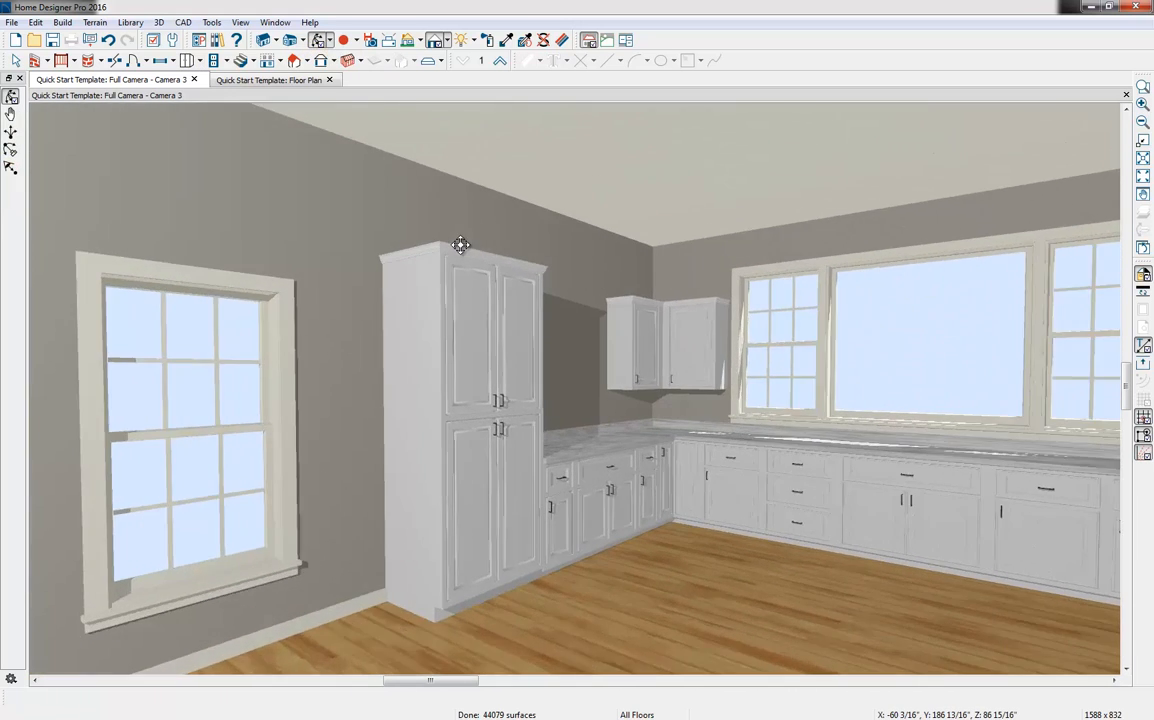
pyautogui.press('Left')
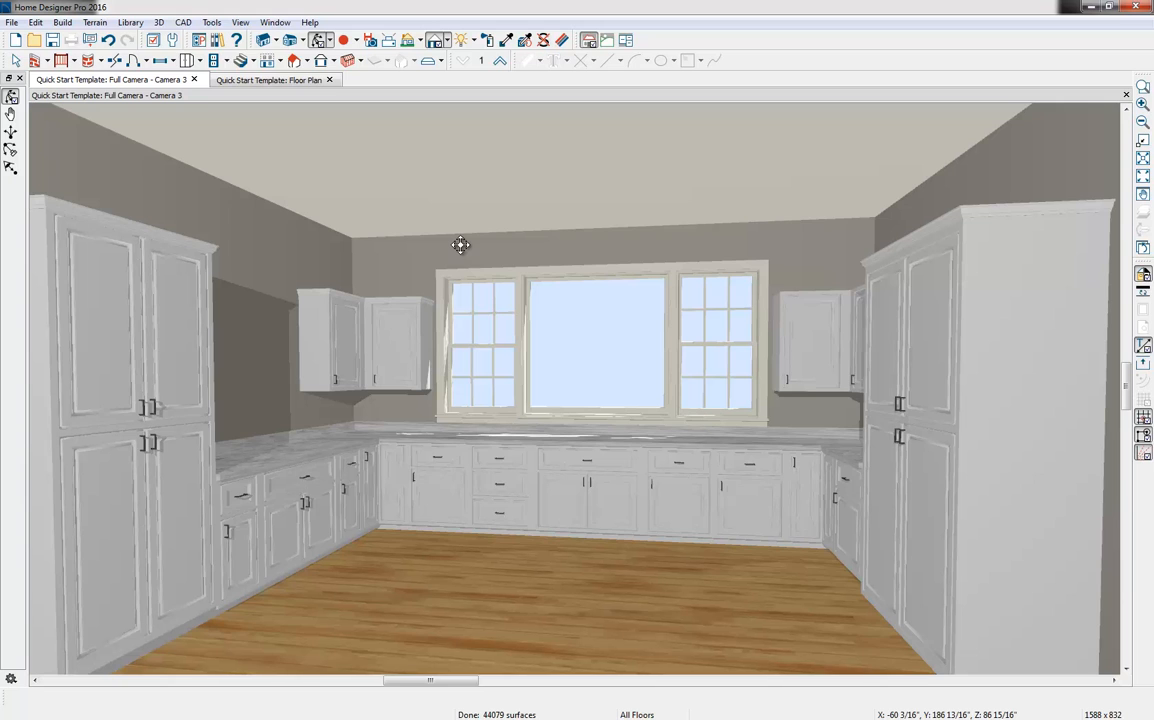
# Open the library browser alongside the camera view of the kitchen
pyautogui.click(218, 40)
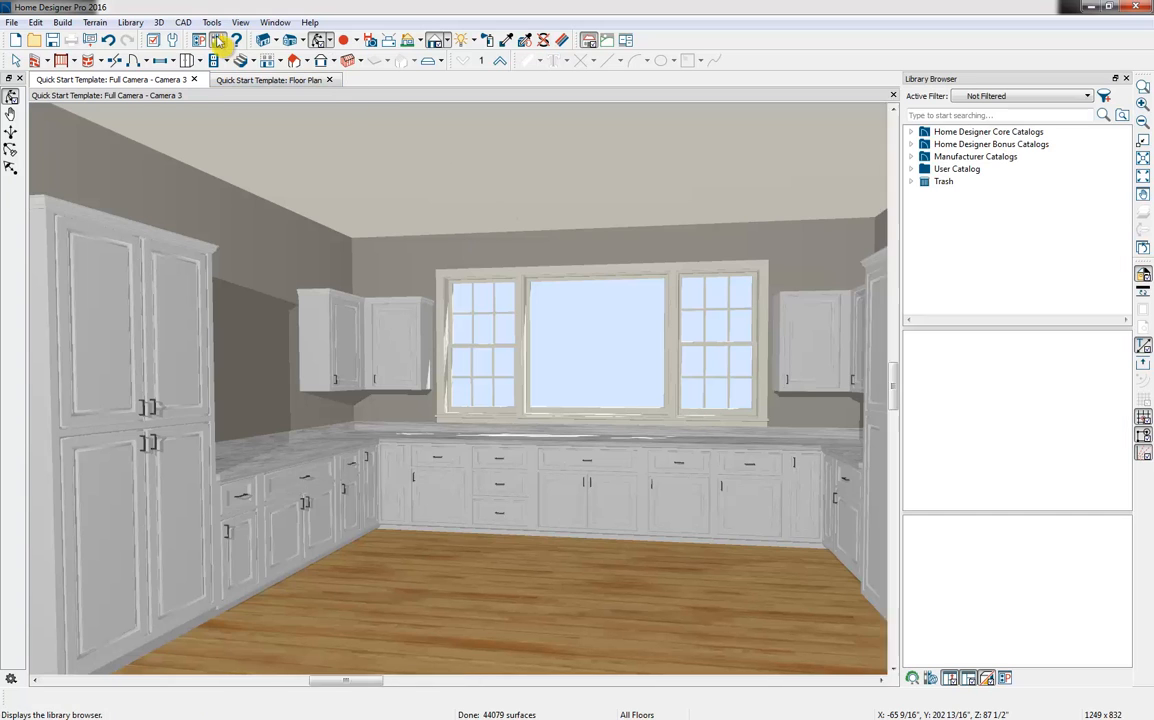
pyautogui.press('Right')
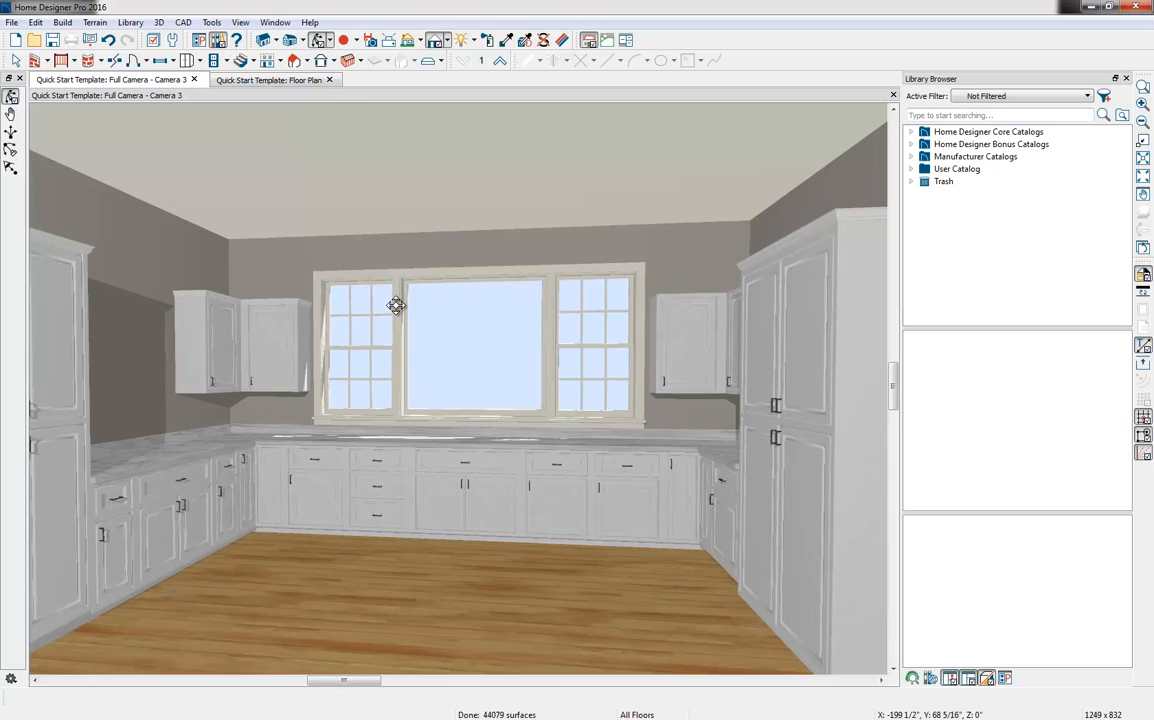
pyautogui.moveTo(396, 306); pyautogui.dragTo(380, 312)
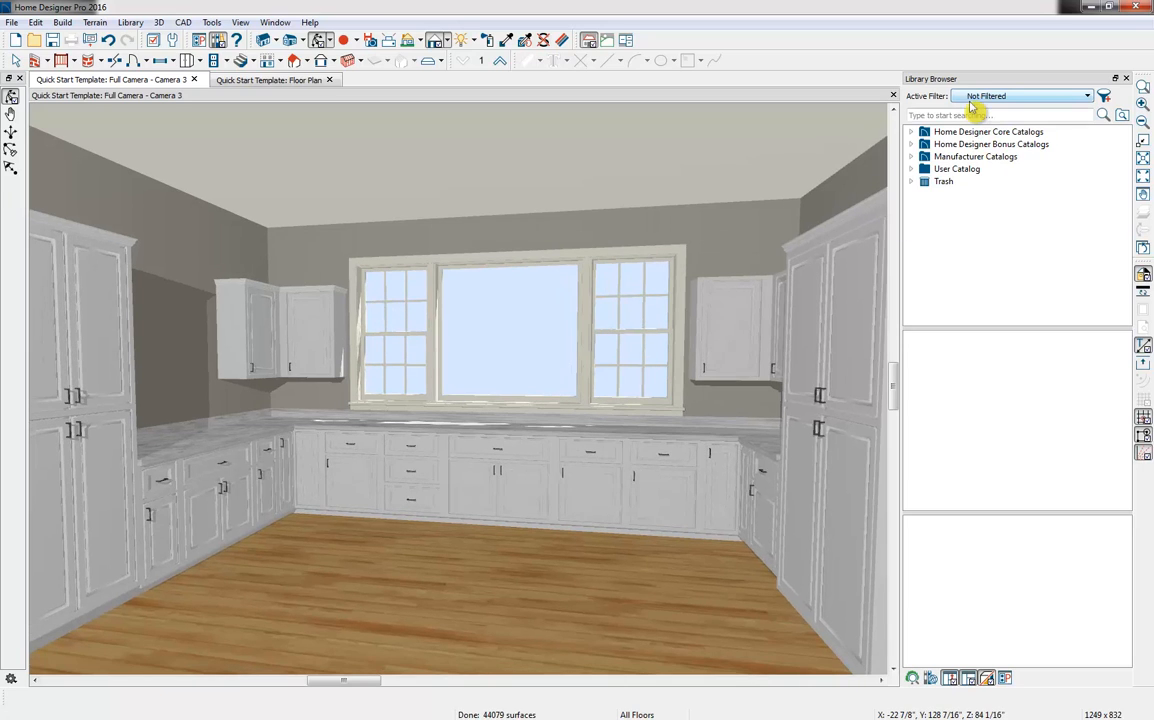
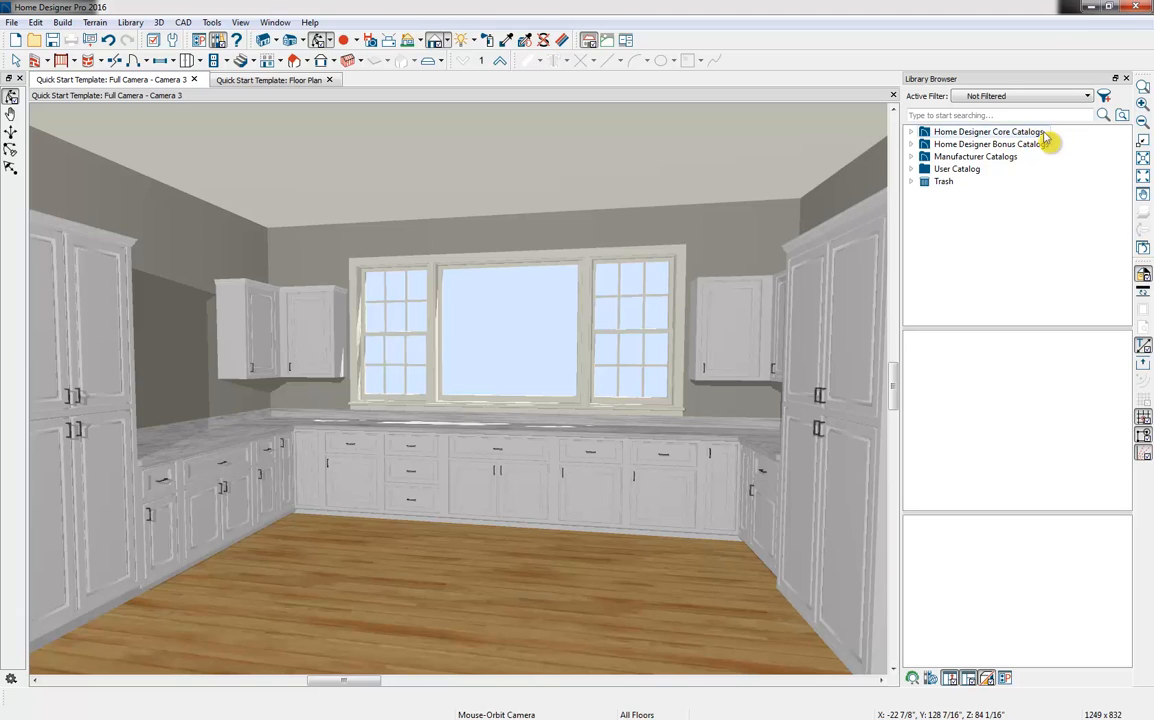
# Place the Stacked Professional Oven from the core catalog's wall ovens into the kitchen's left-hand full-height cabinet
pyautogui.click(912, 132)
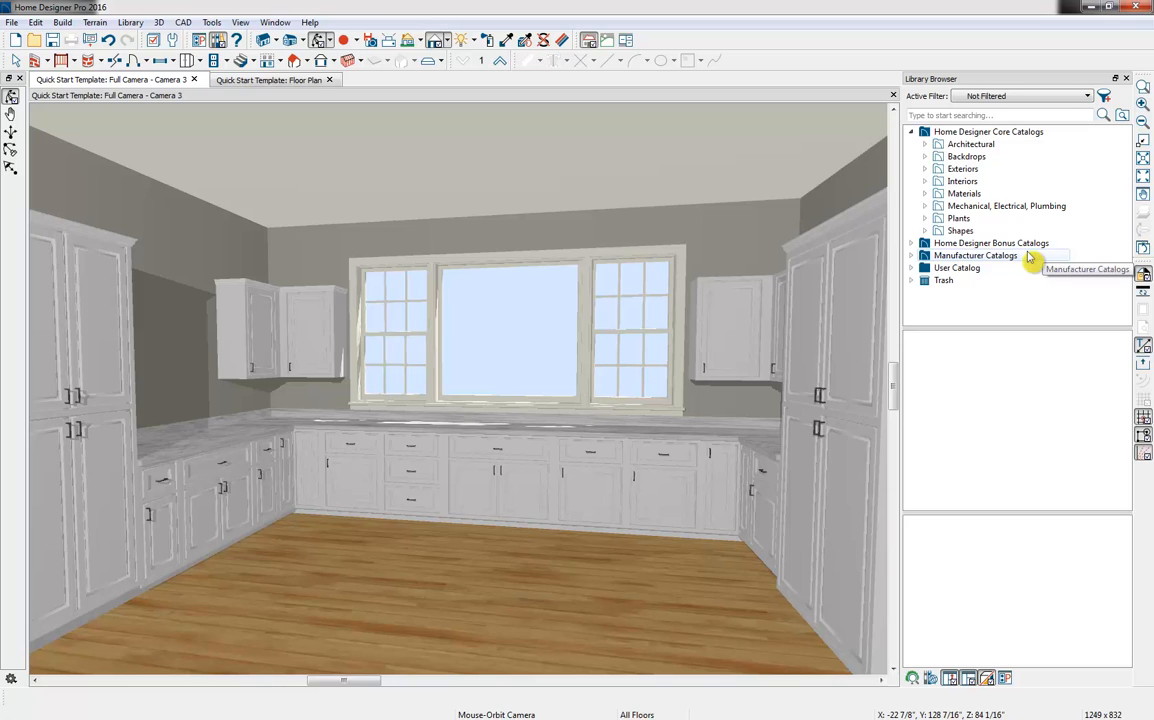
pyautogui.click(913, 268)
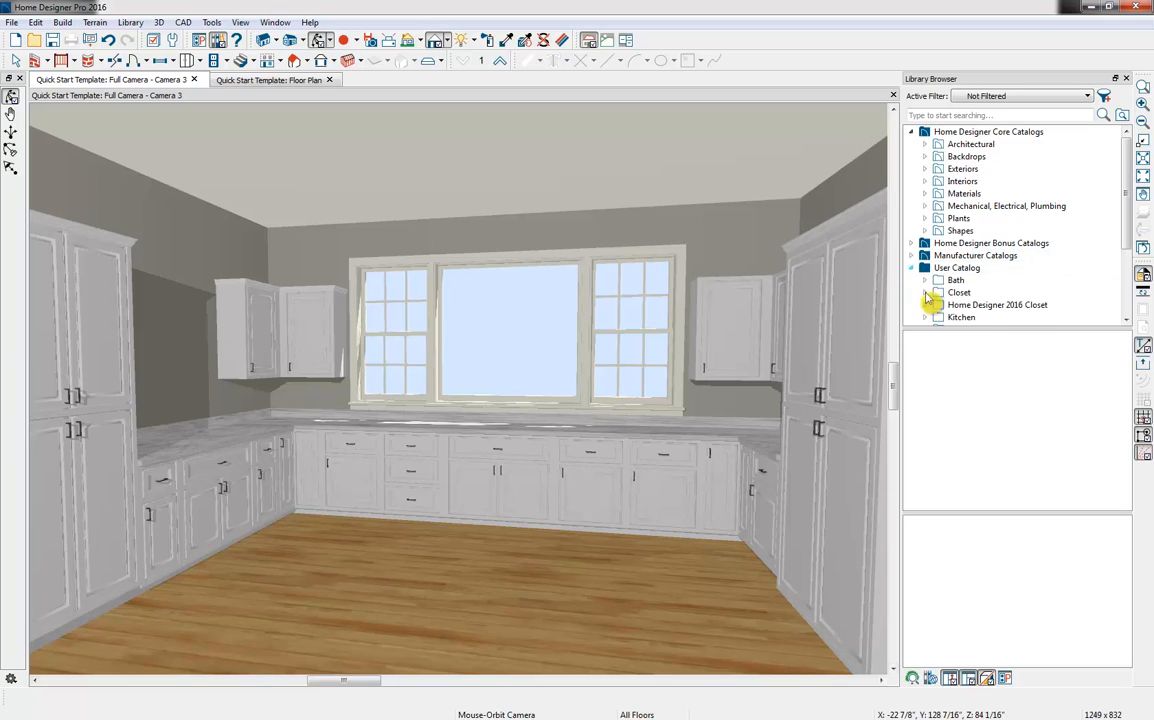
pyautogui.scroll(-2, 1043, 270)
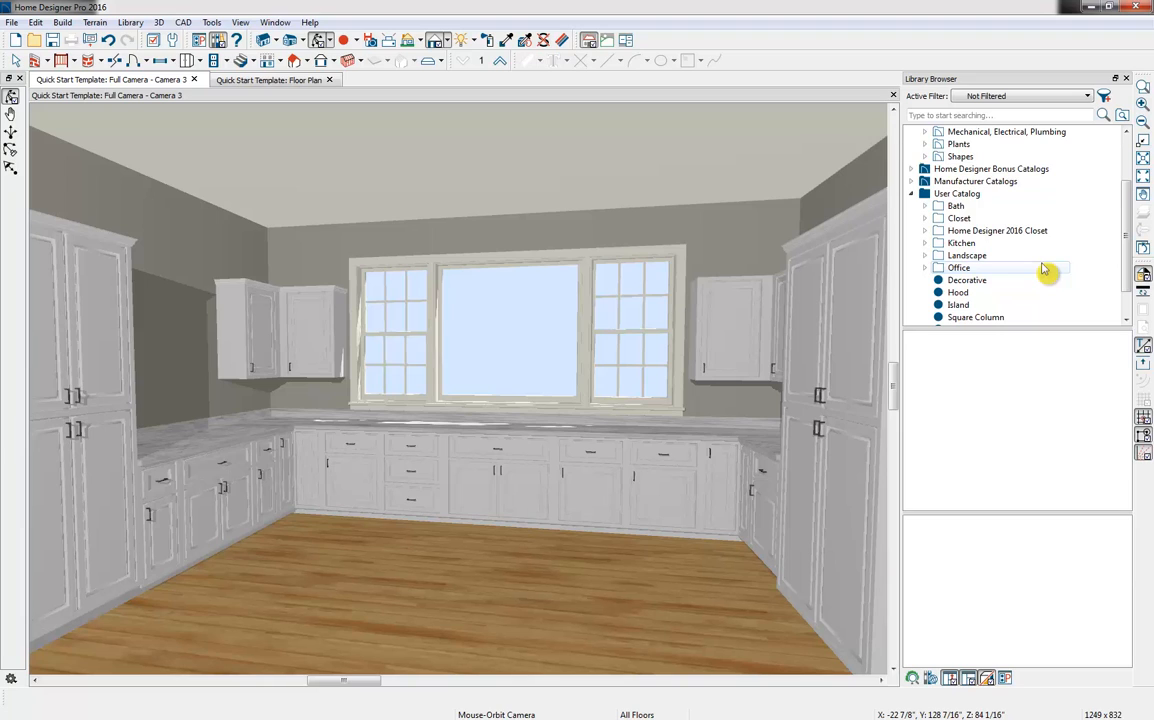
pyautogui.scroll(2, 1045, 285)
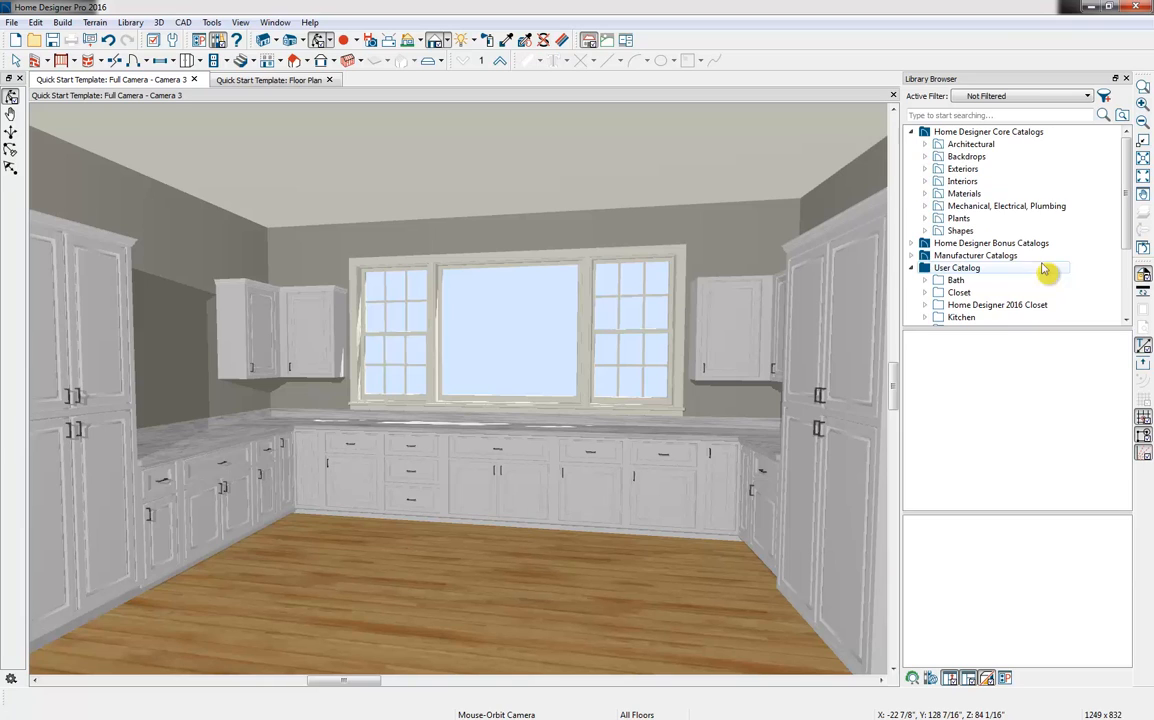
pyautogui.click(926, 145)
pyautogui.click(926, 145)
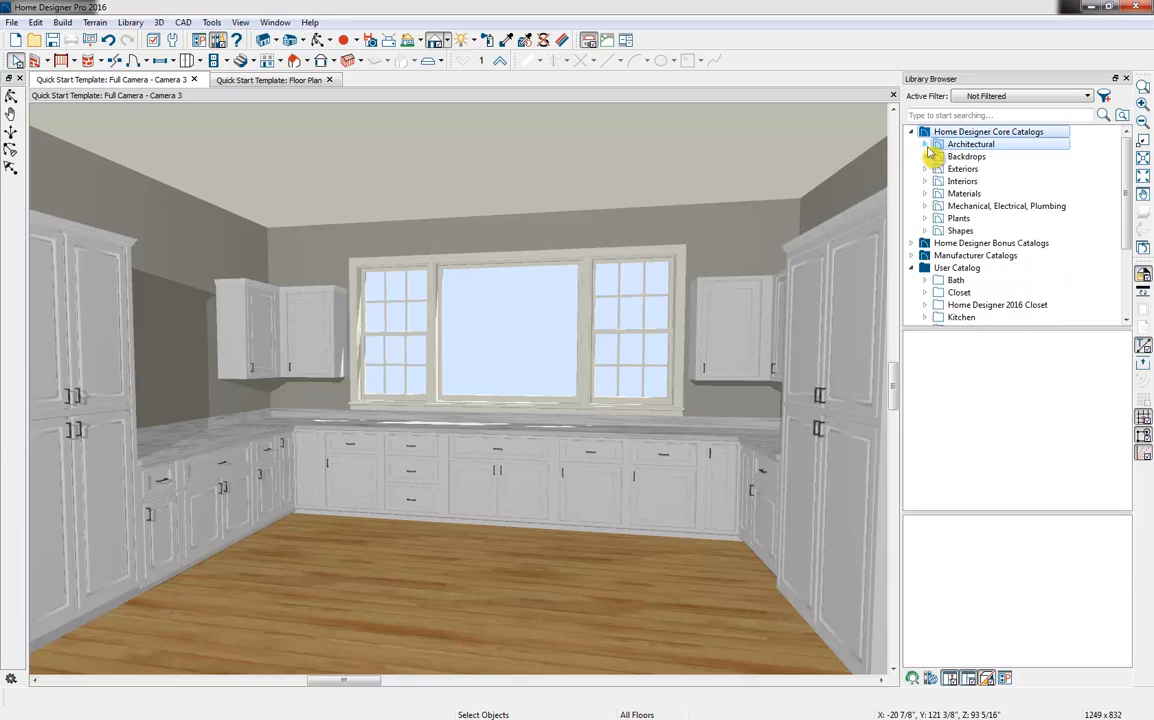
pyautogui.click(926, 145)
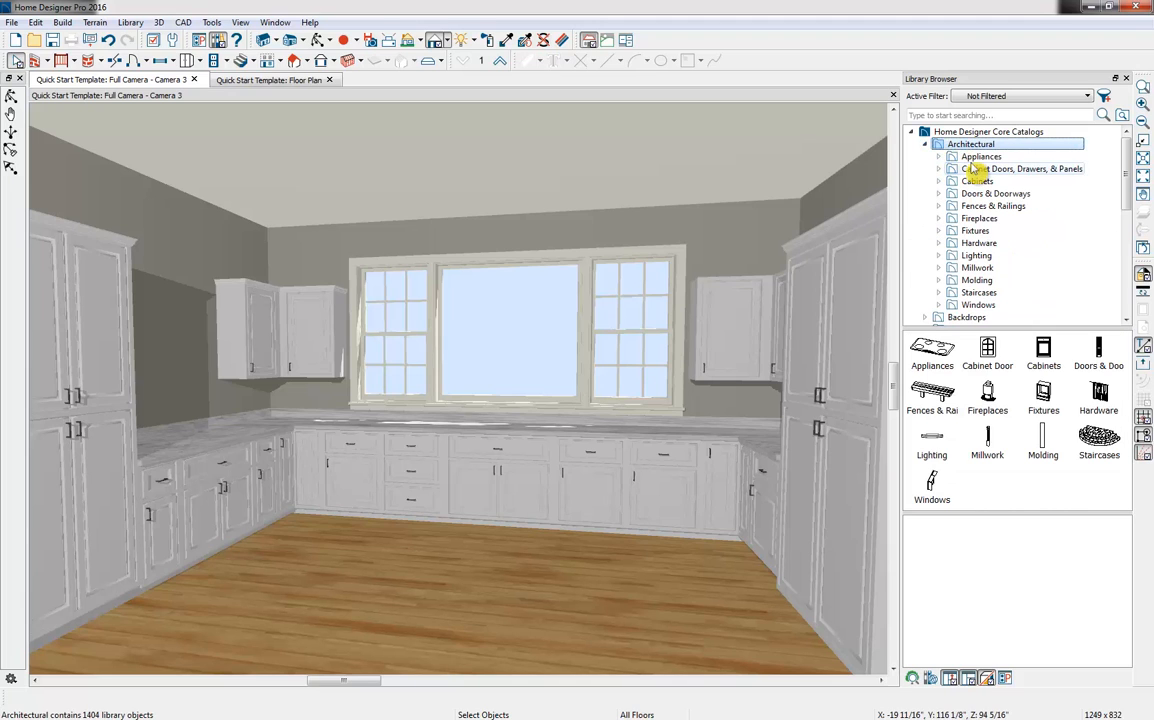
pyautogui.click(978, 157)
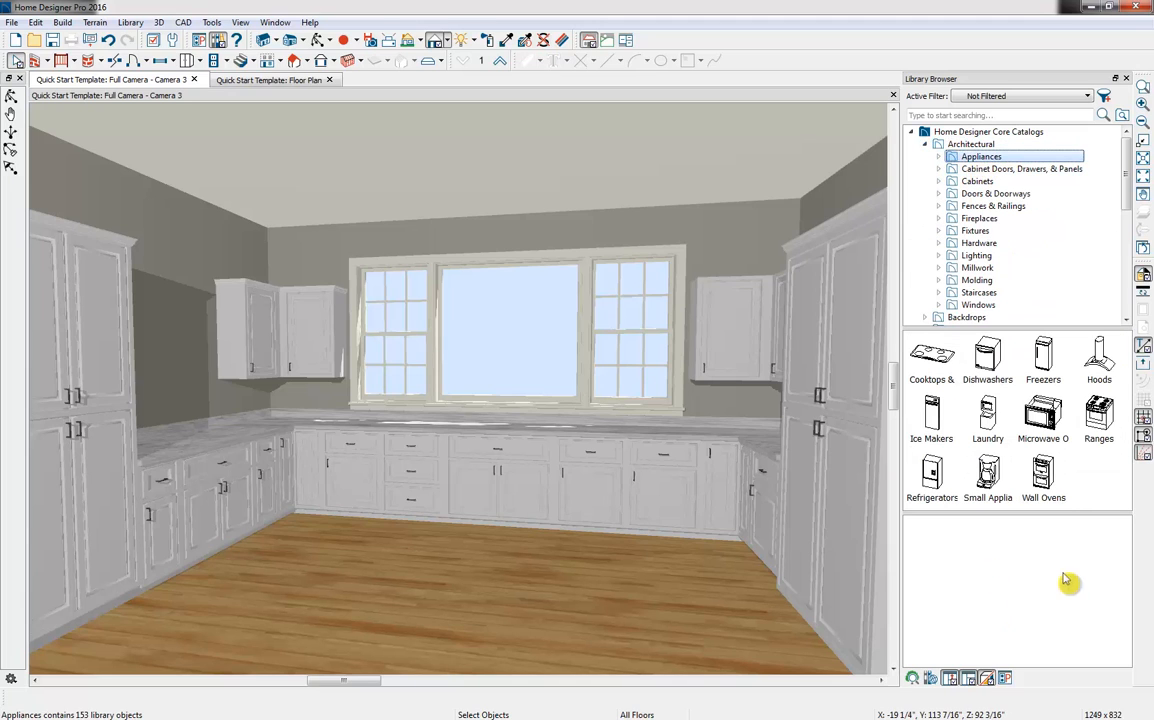
pyautogui.doubleClick(1043, 474)
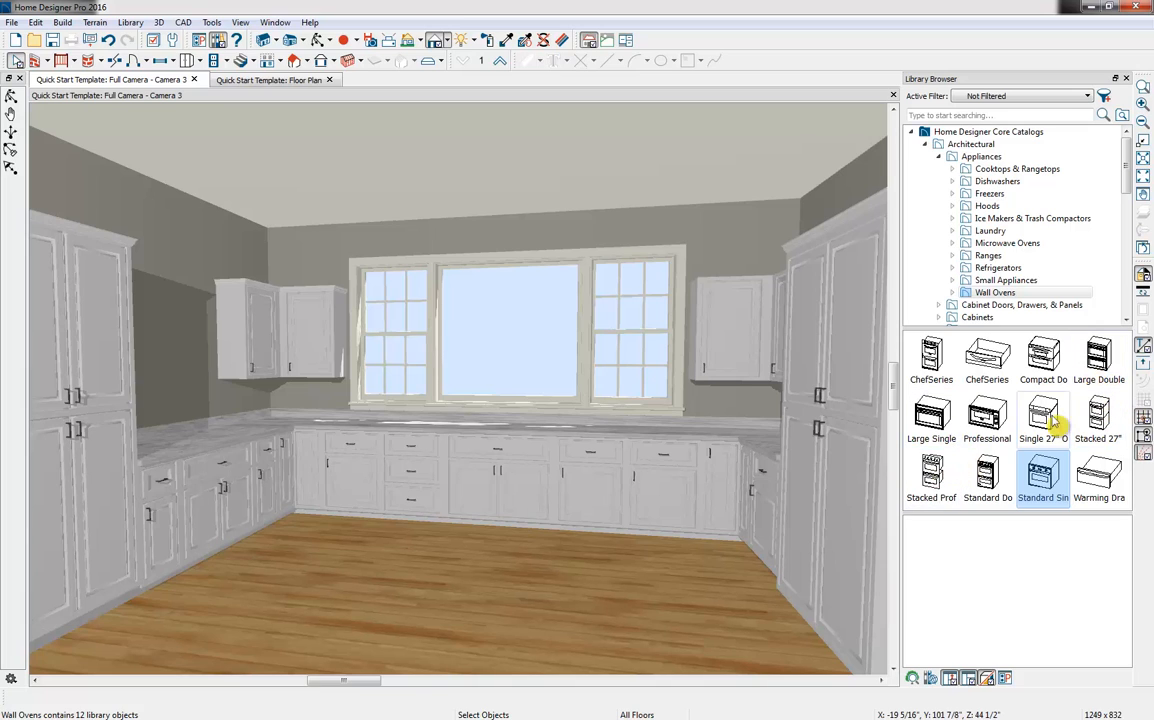
pyautogui.click(933, 472)
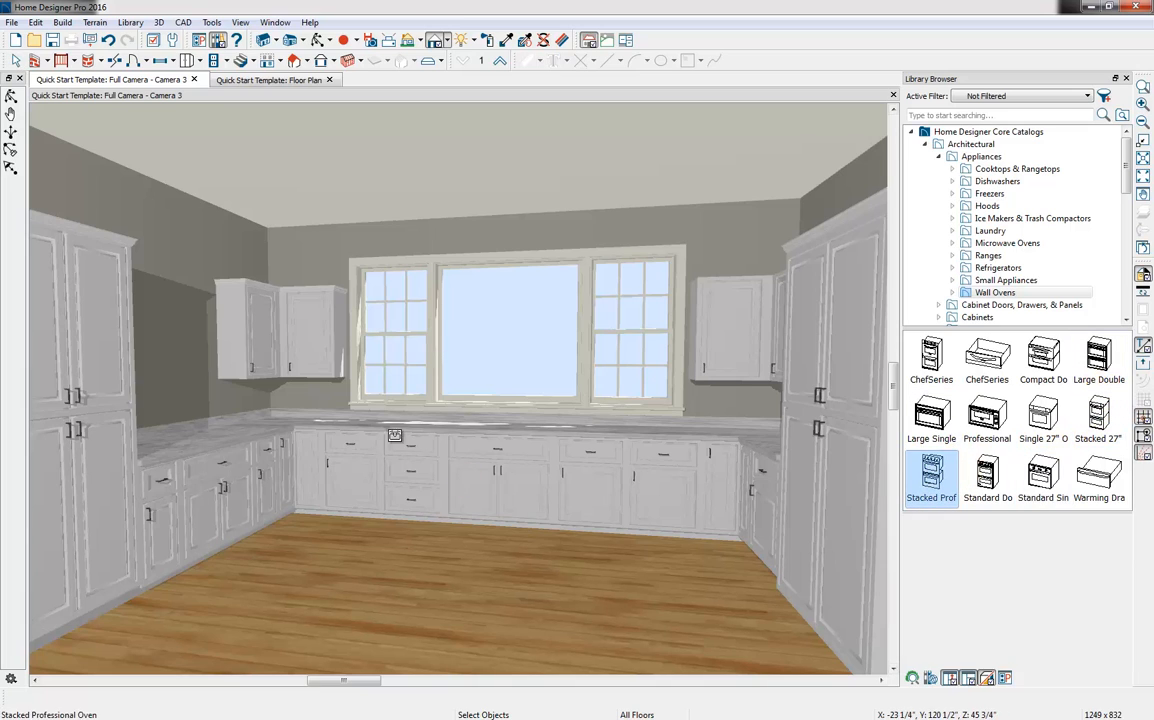
pyautogui.click(82, 422)
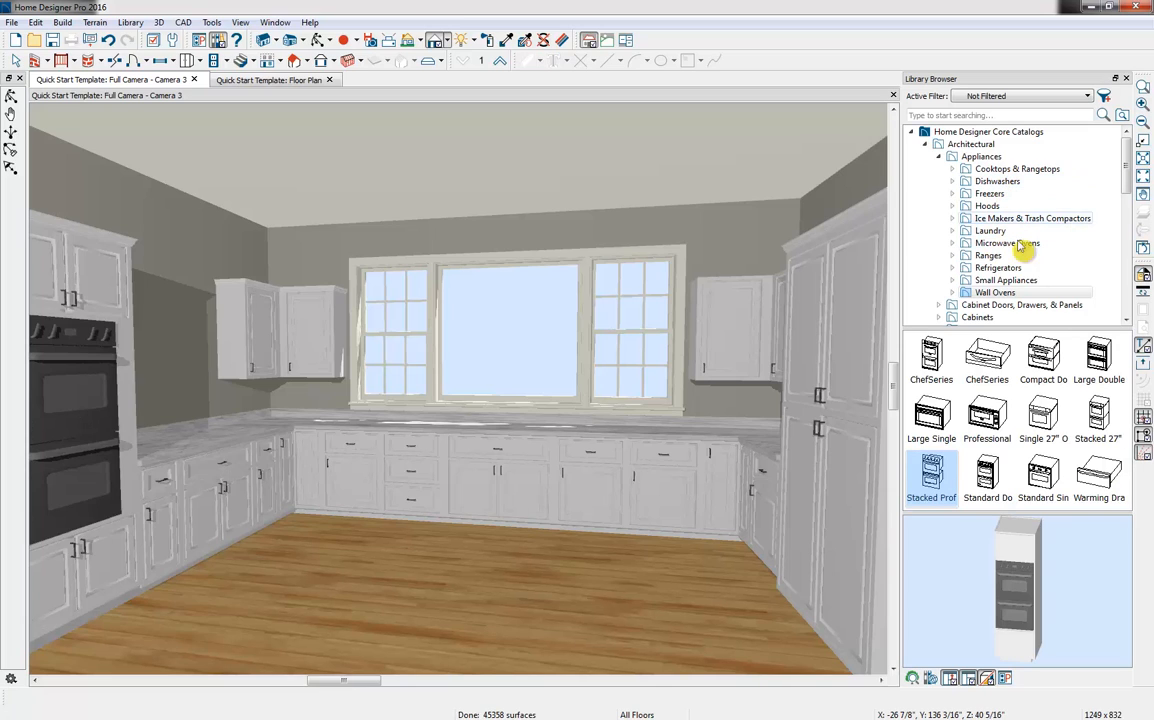
# Try the standard-size Built-In Refrigerator in the full-height cabinet opposite the wall ovens and undo its placement
pyautogui.click(1013, 272)
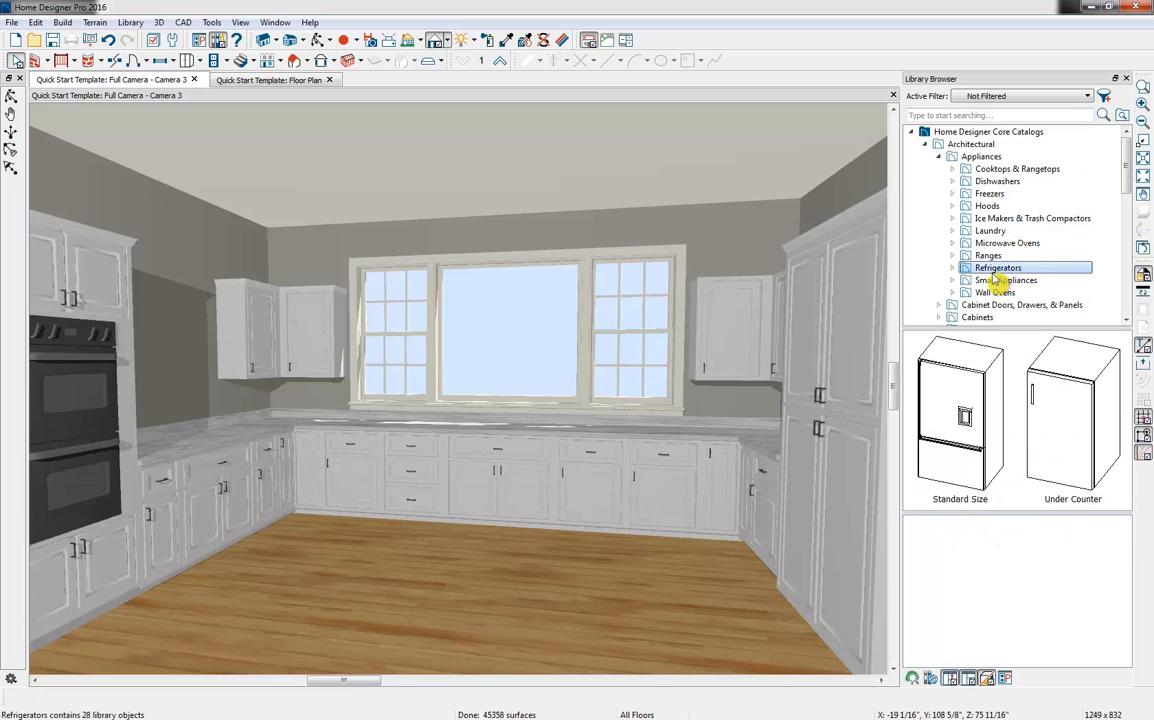
pyautogui.doubleClick(969, 405)
pyautogui.click(1105, 347)
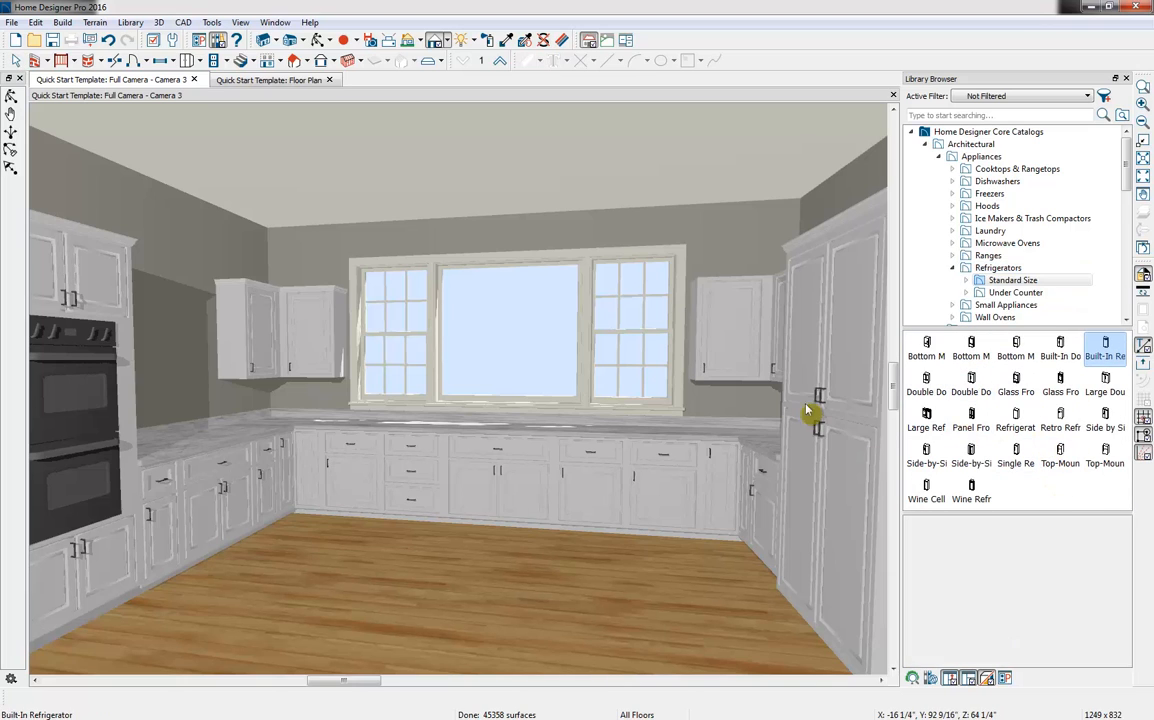
pyautogui.click(869, 372)
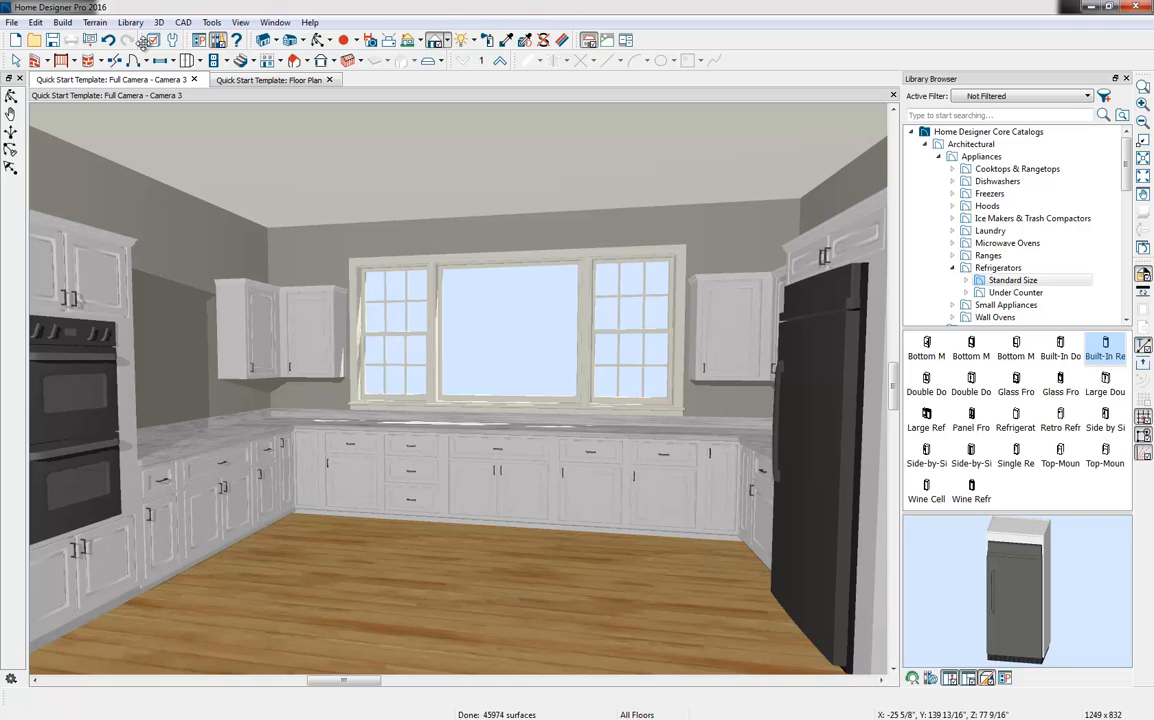
pyautogui.click(108, 41)
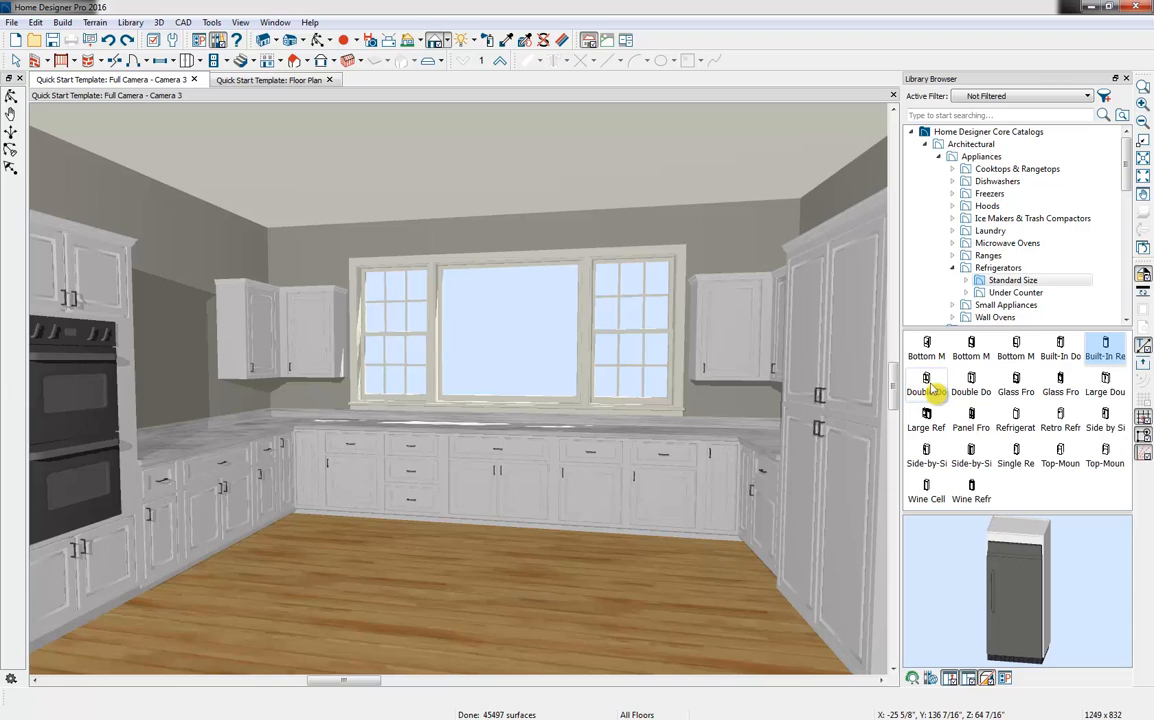
# Place the standard-size built-in double-door refrigerator into the full-height cabinet opposite the wall ovens
pyautogui.click(1062, 352)
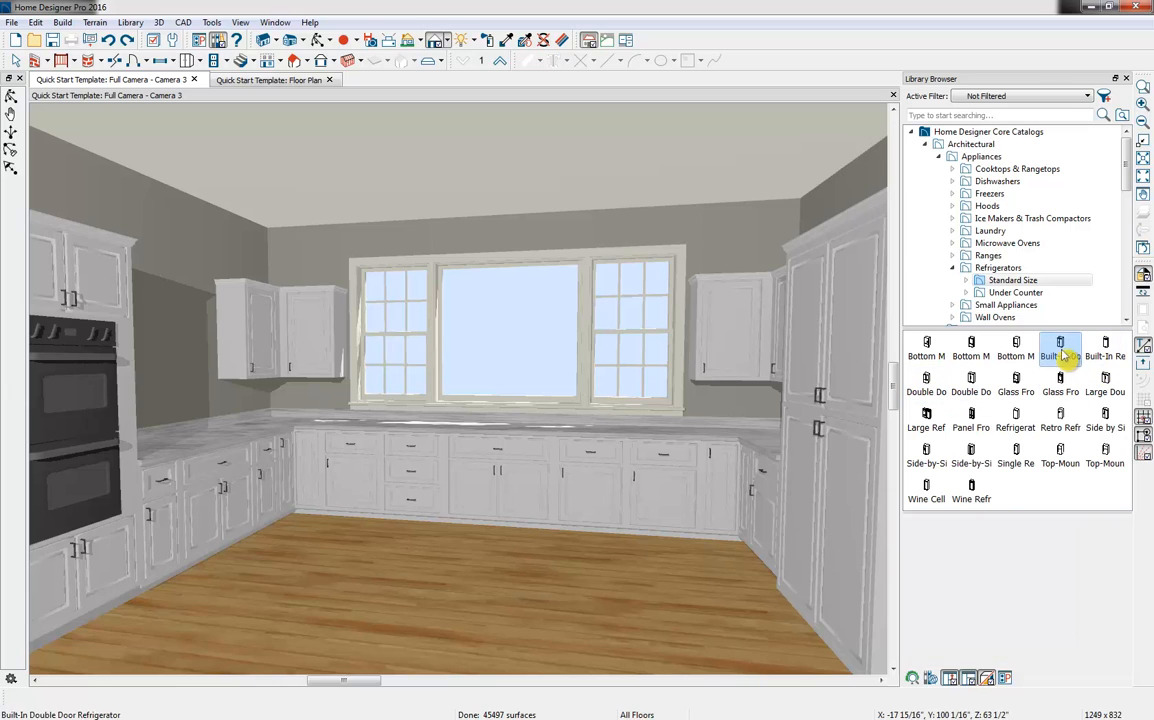
pyautogui.click(848, 350)
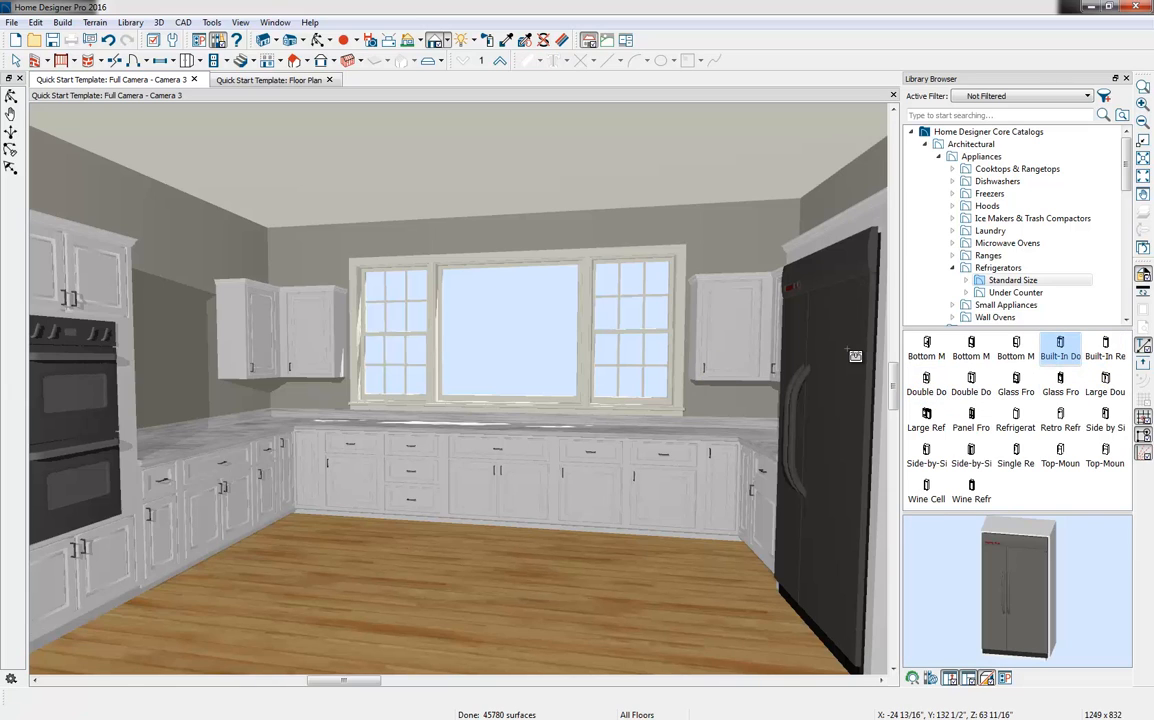
pyautogui.click(952, 270)
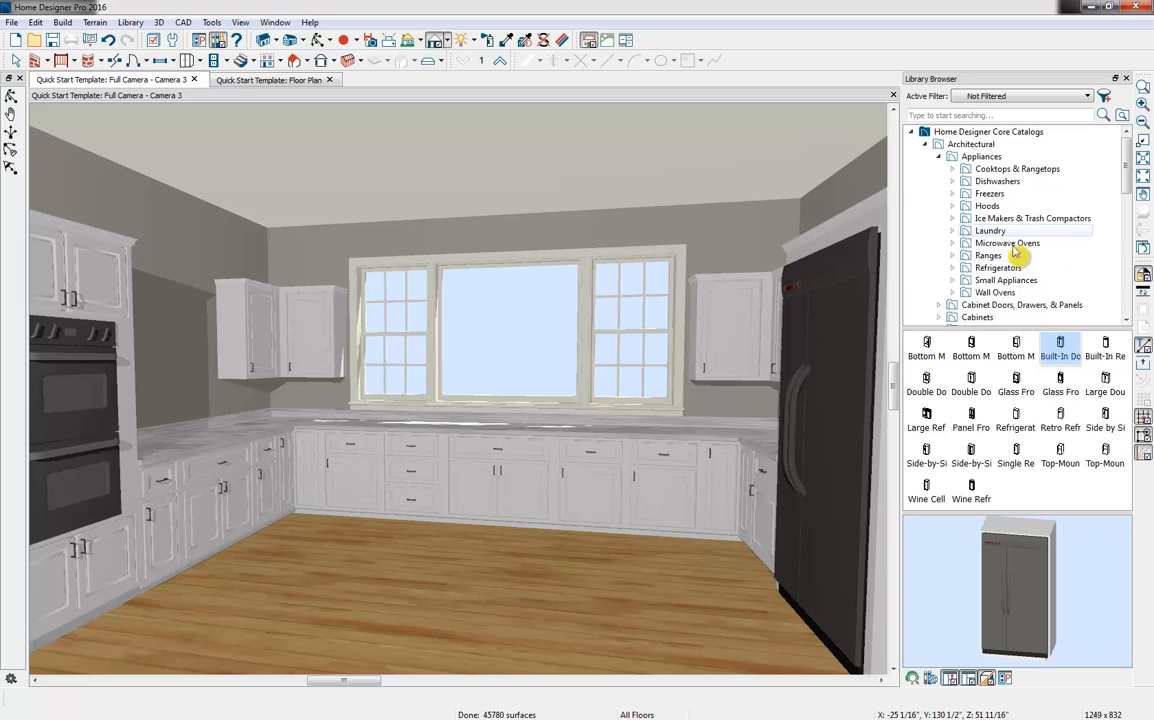
# Place the Dishwasher (drawers) into the window-wall base cabinet directly right of the wide cabinet under the center window
pyautogui.click(1030, 184)
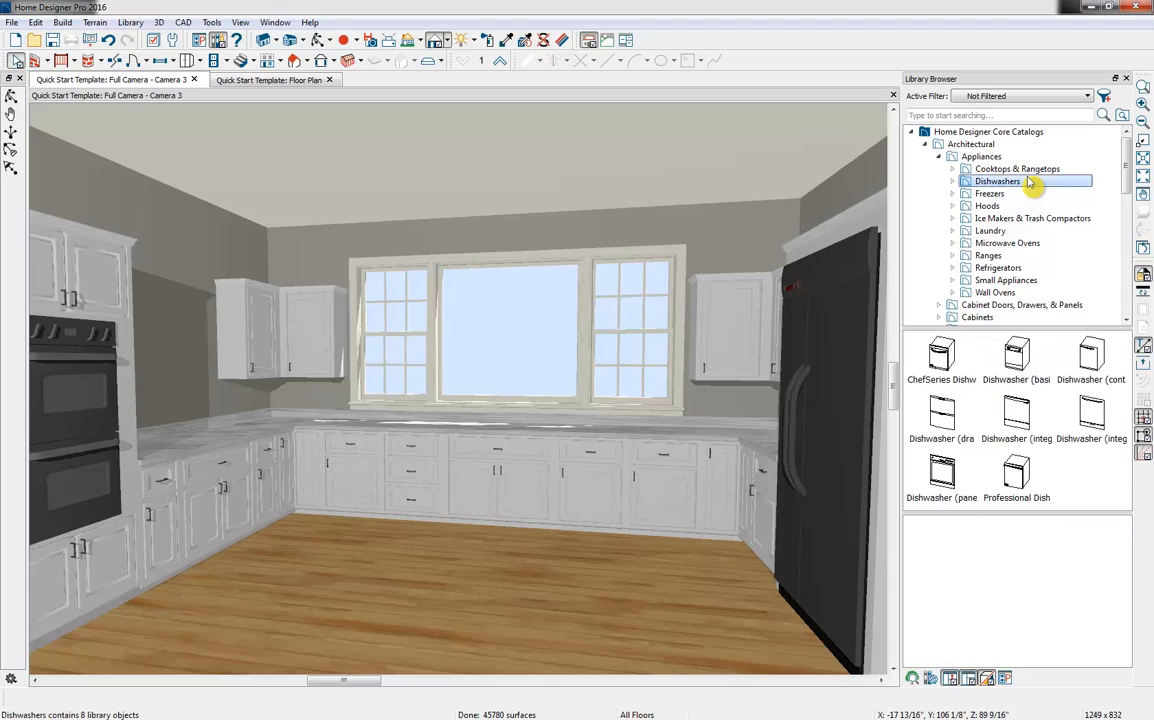
pyautogui.click(955, 415)
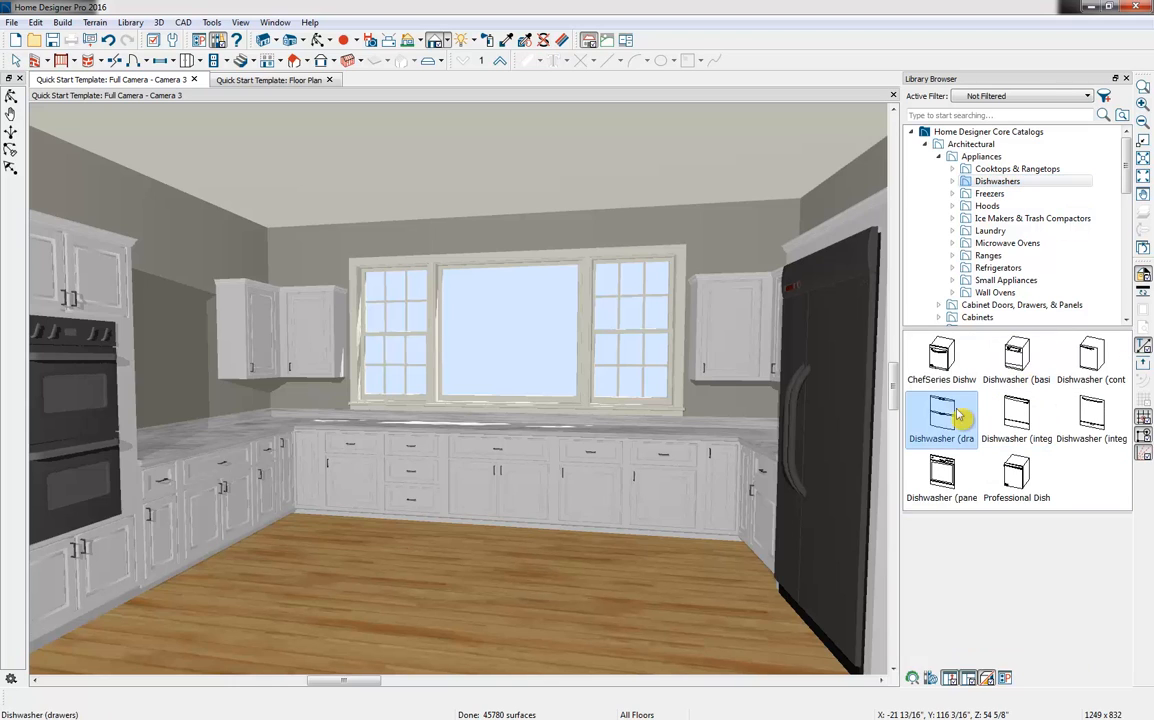
pyautogui.click(596, 475)
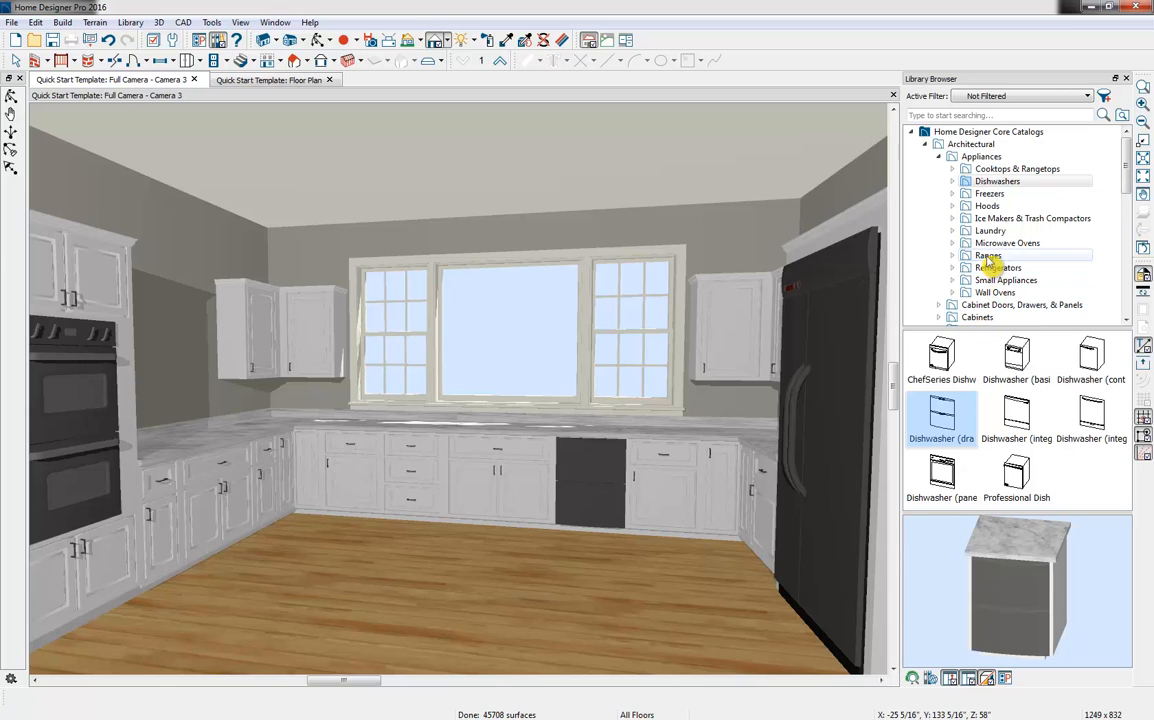
# Place the standard-size Gas Rangetop on the wide two-door base cabinet along the wall-oven side of the kitchen
pyautogui.click(1017, 169)
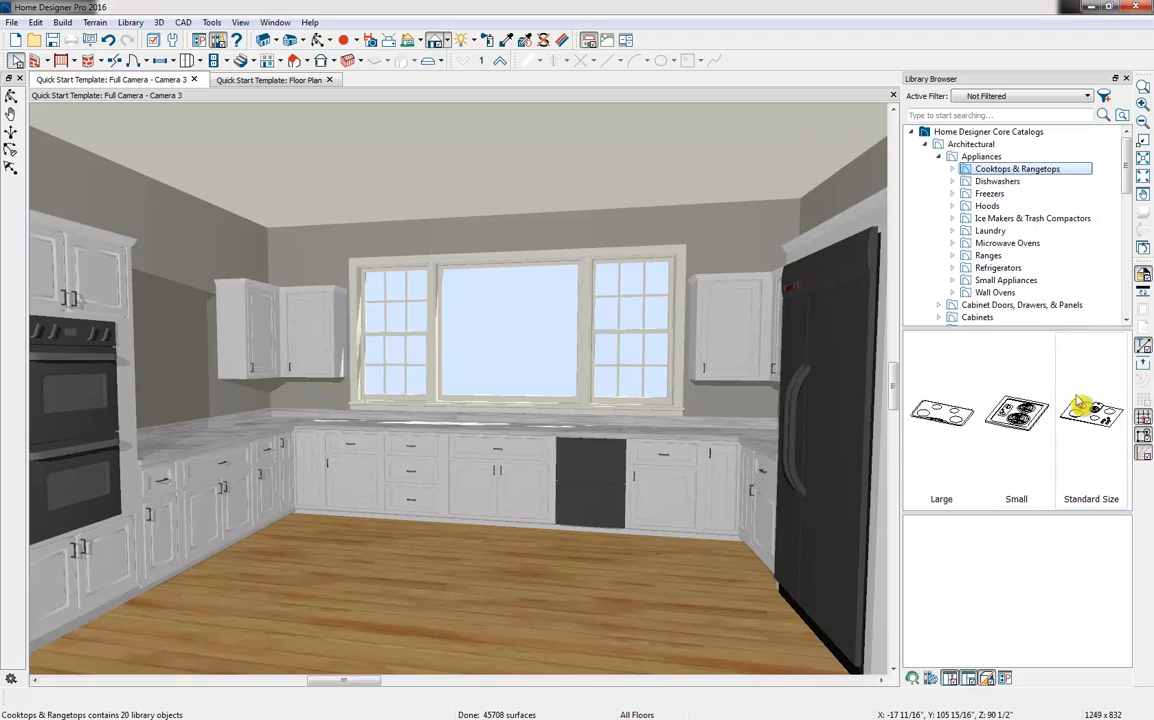
pyautogui.doubleClick(1080, 468)
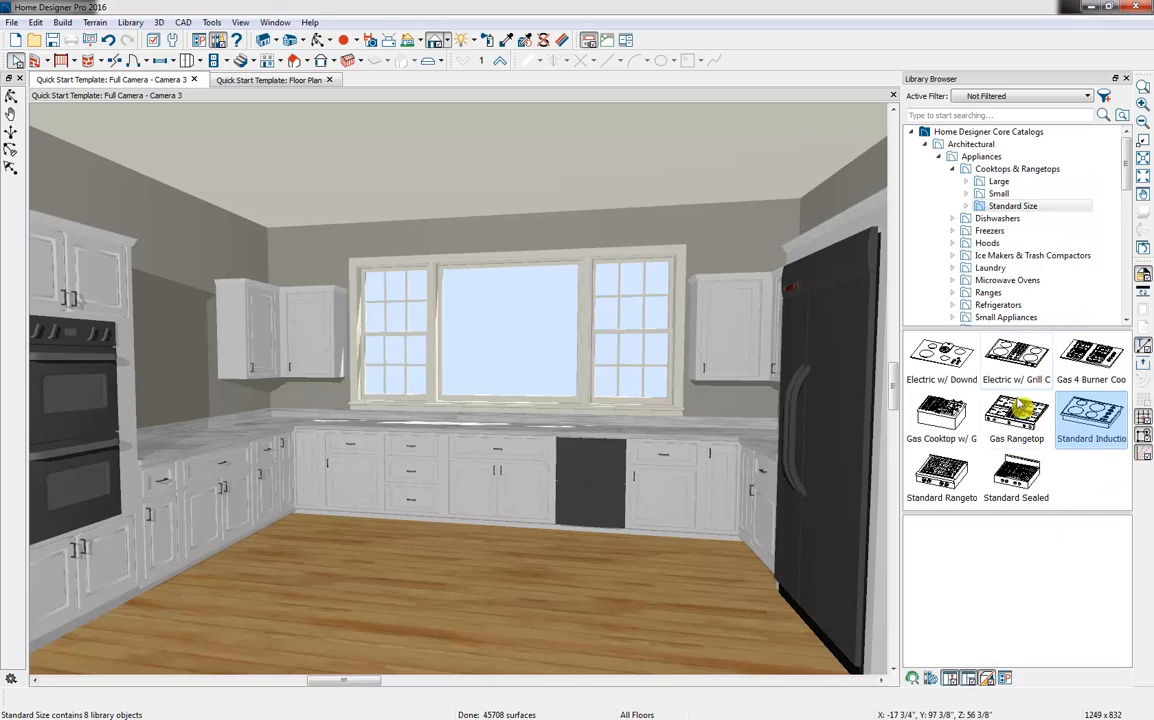
pyautogui.click(1016, 418)
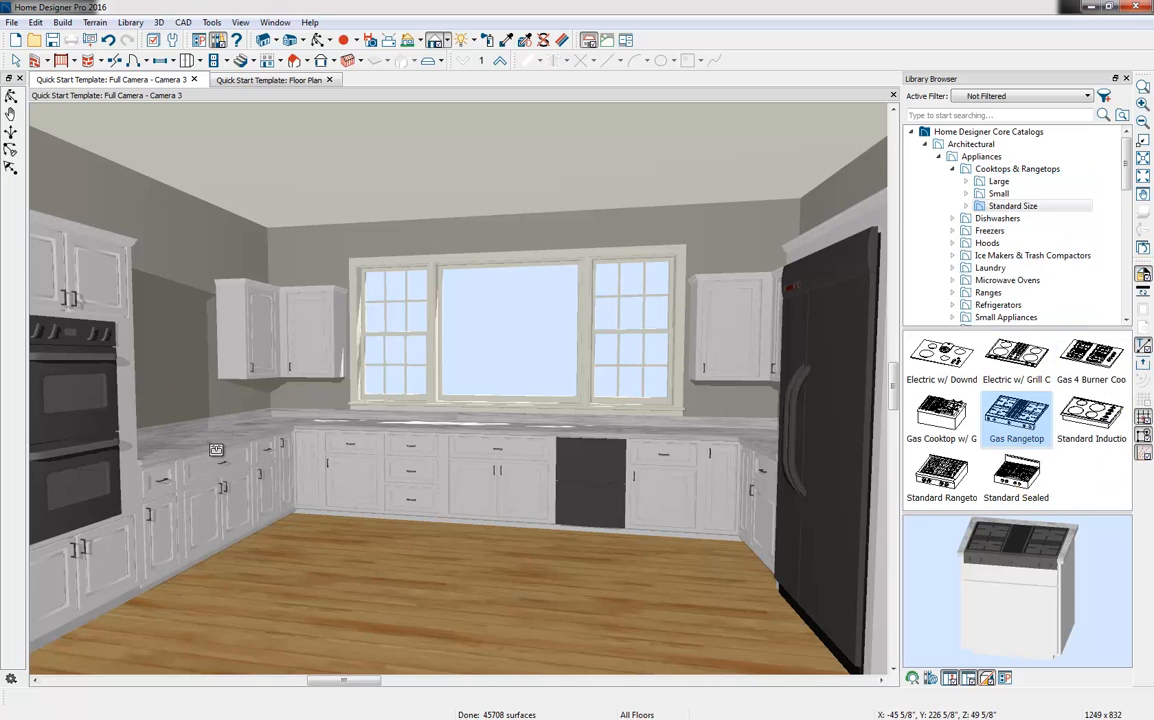
pyautogui.click(216, 450)
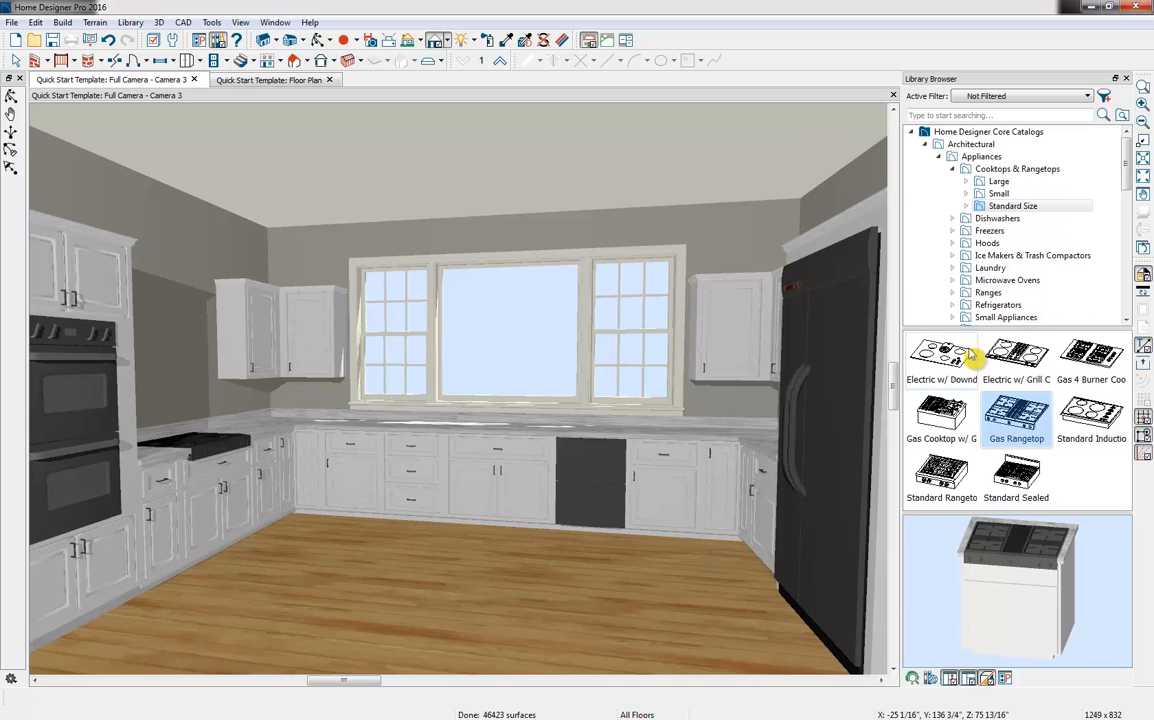
# Place the Offset 32" undermount kitchen sink in the wide base cabinet beneath the center window
pyautogui.click(952, 170)
pyautogui.click(939, 157)
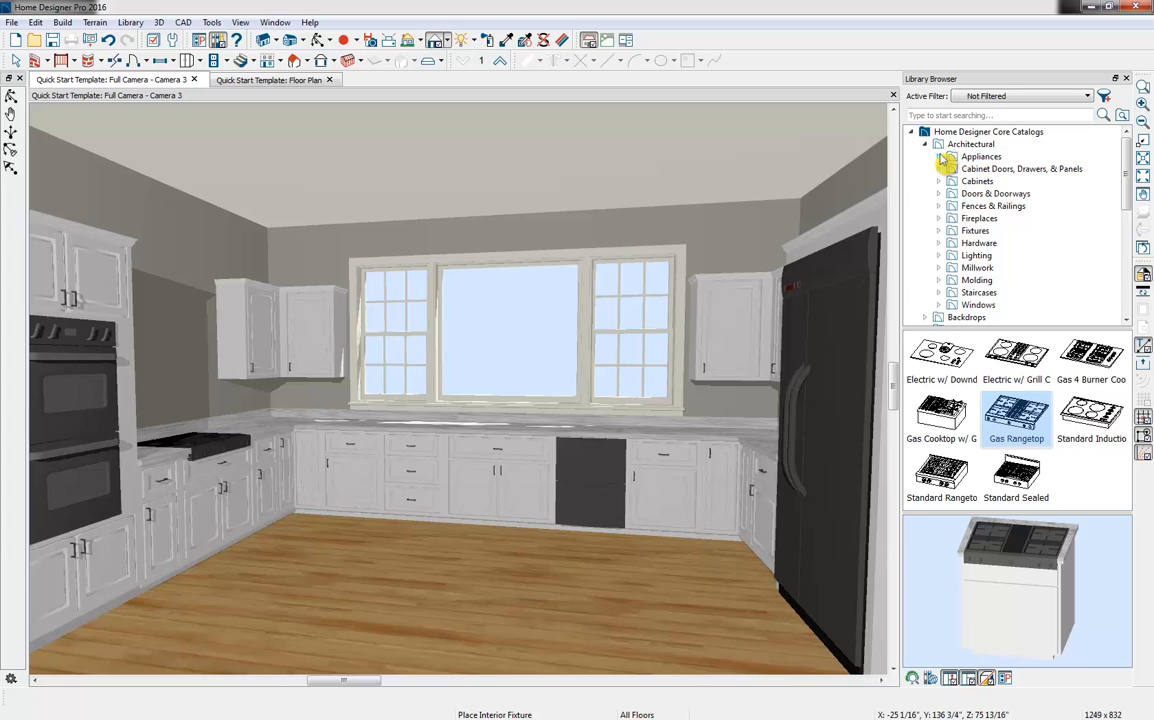
pyautogui.click(940, 157)
pyautogui.click(940, 157)
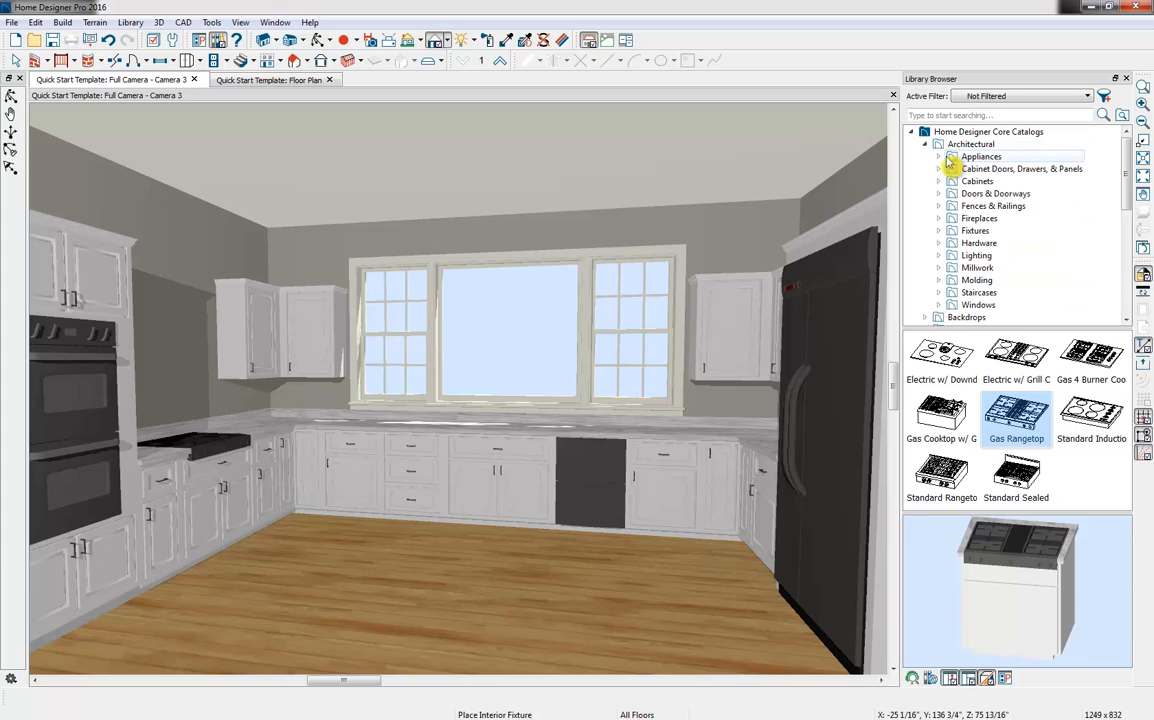
pyautogui.click(939, 231)
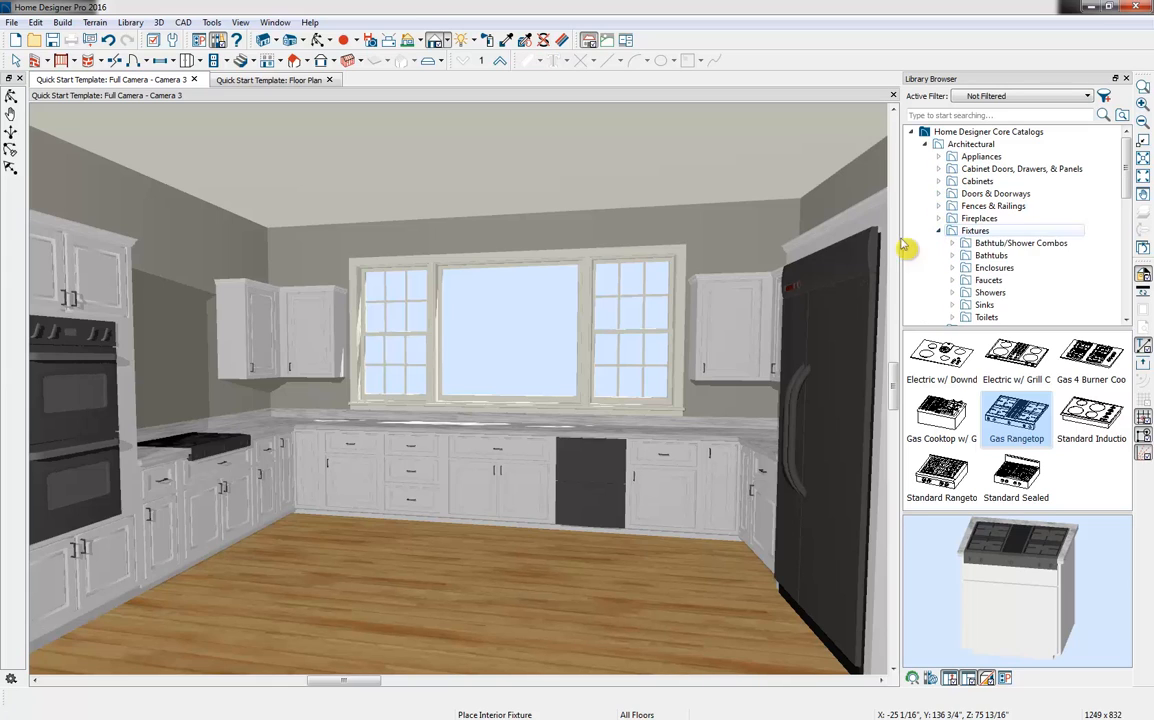
pyautogui.click(952, 305)
pyautogui.scroll(-2, 965, 295)
pyautogui.click(1016, 272)
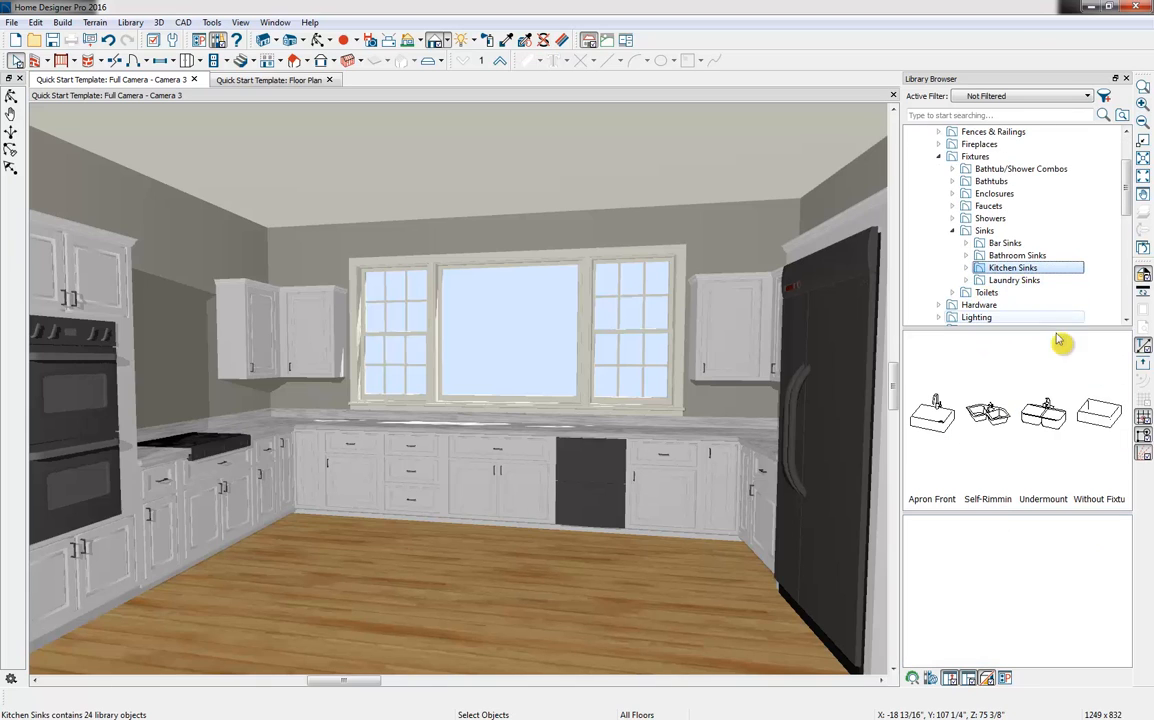
pyautogui.doubleClick(1053, 410)
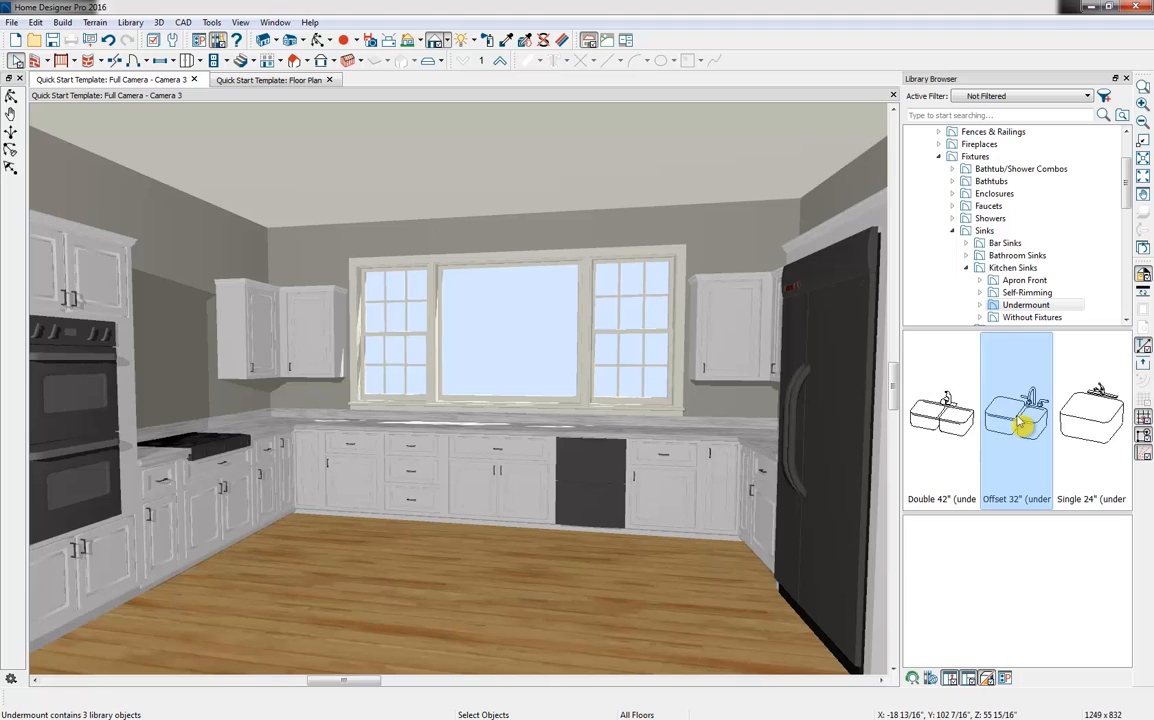
pyautogui.click(1005, 424)
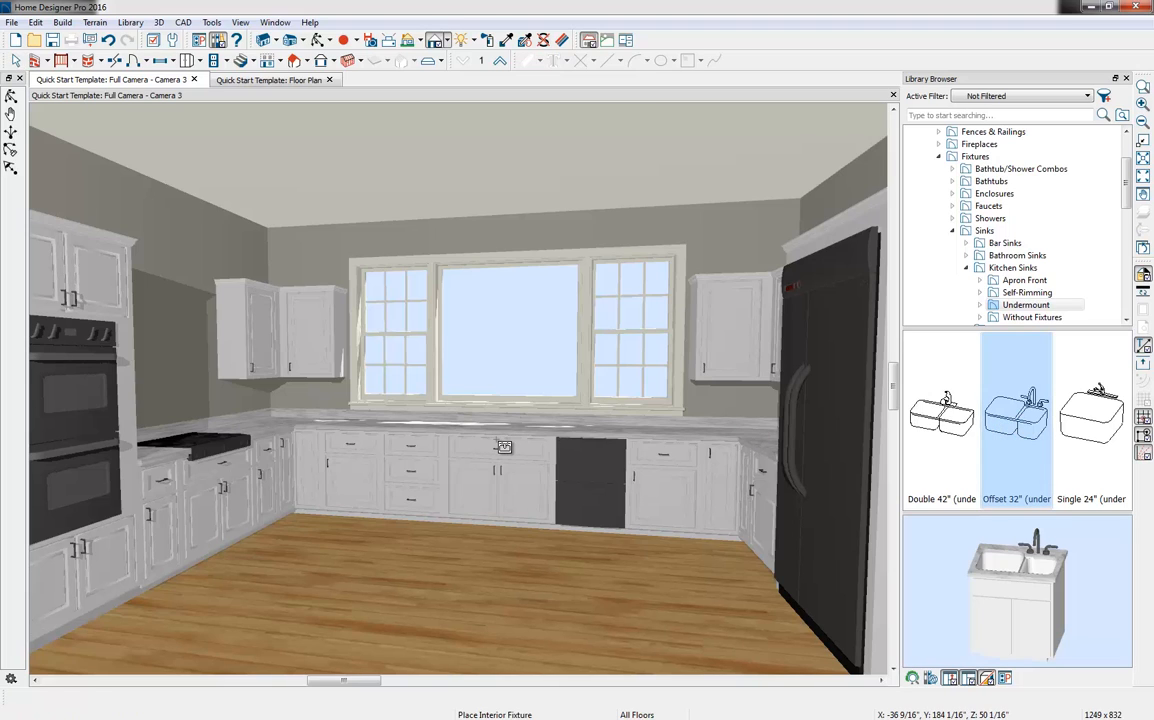
pyautogui.click(504, 446)
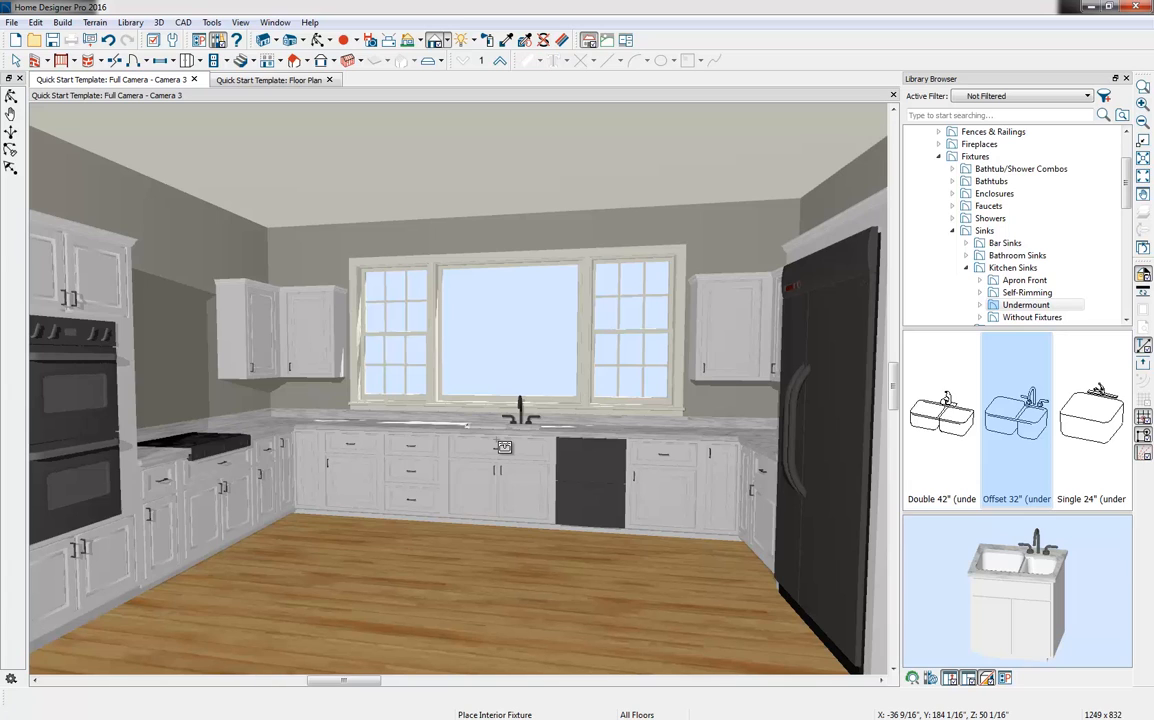
# Place the Hood from the User Catalog on the wall above the gas rangetop
pyautogui.scroll(2, 950, 230)
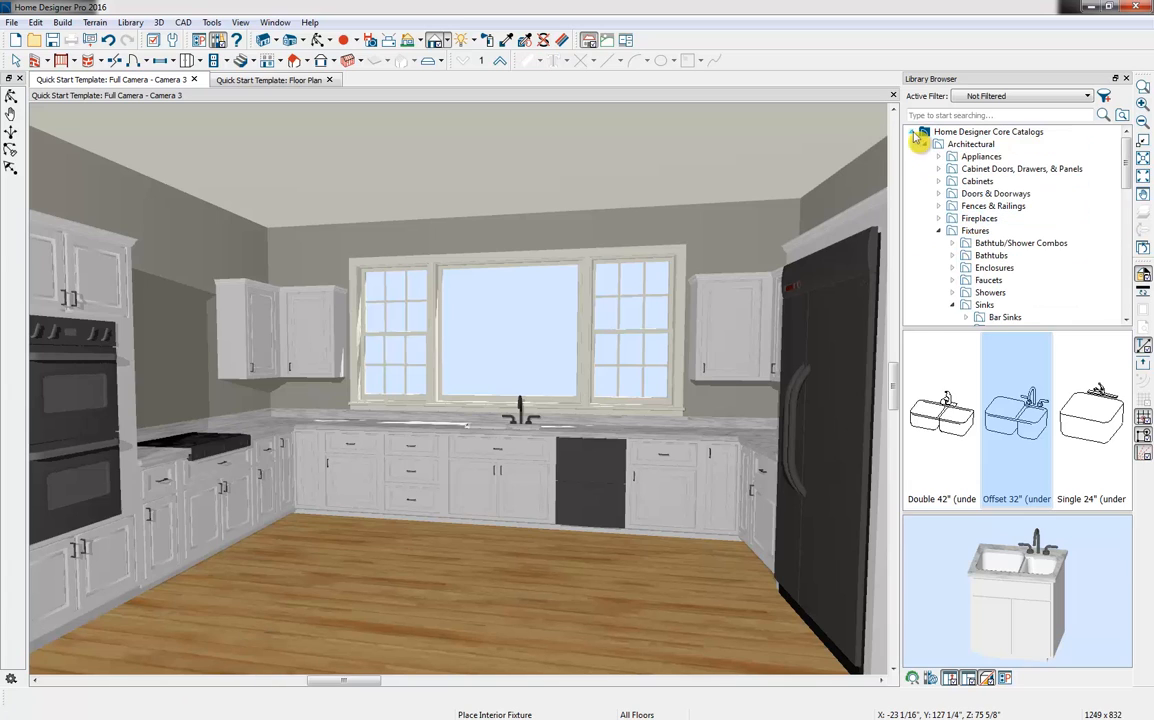
pyautogui.click(913, 133)
pyautogui.scroll(-1, 985, 212)
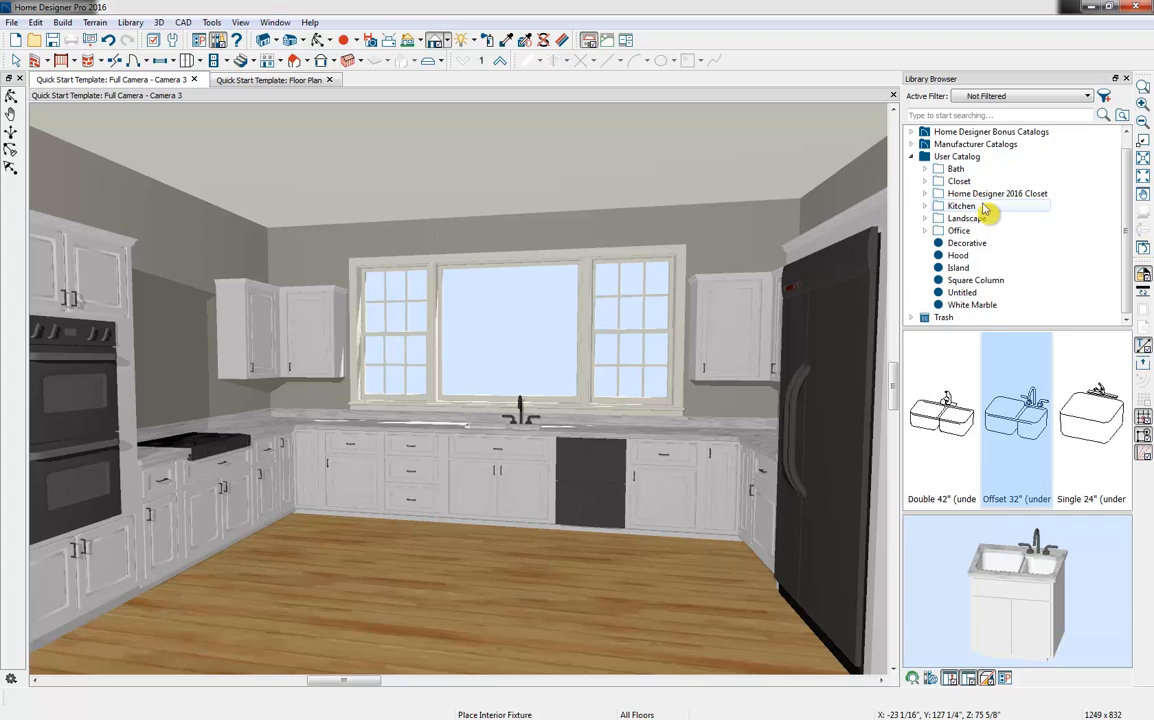
pyautogui.click(983, 256)
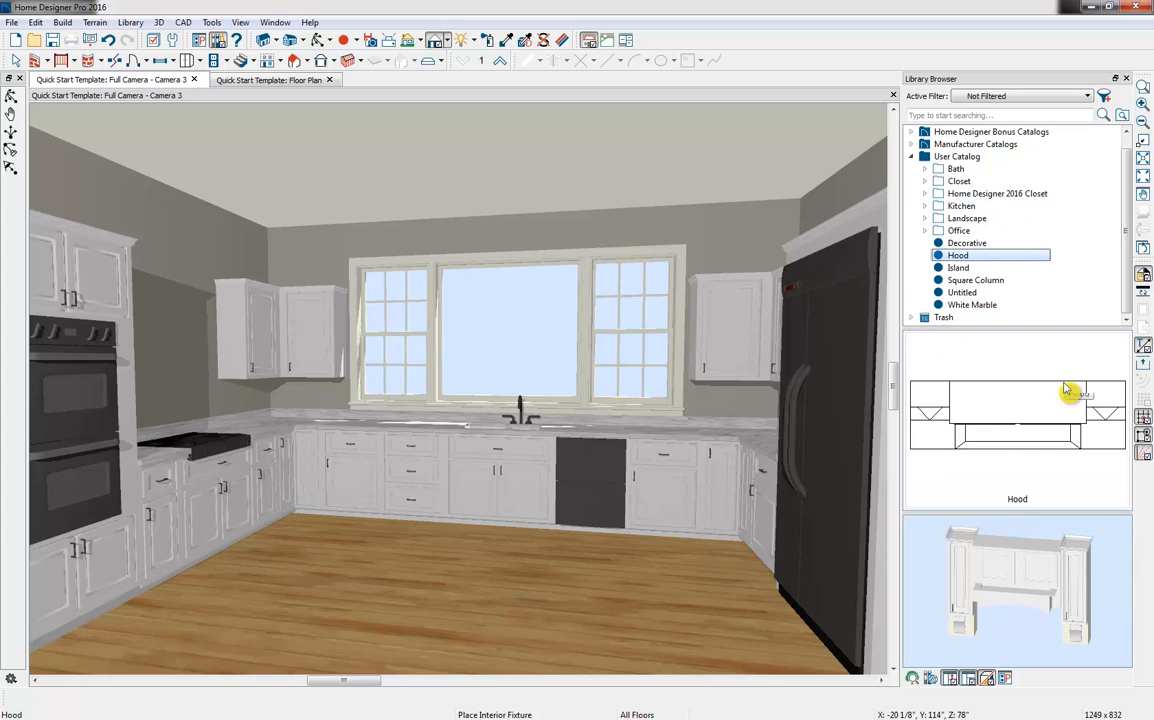
pyautogui.click(185, 308)
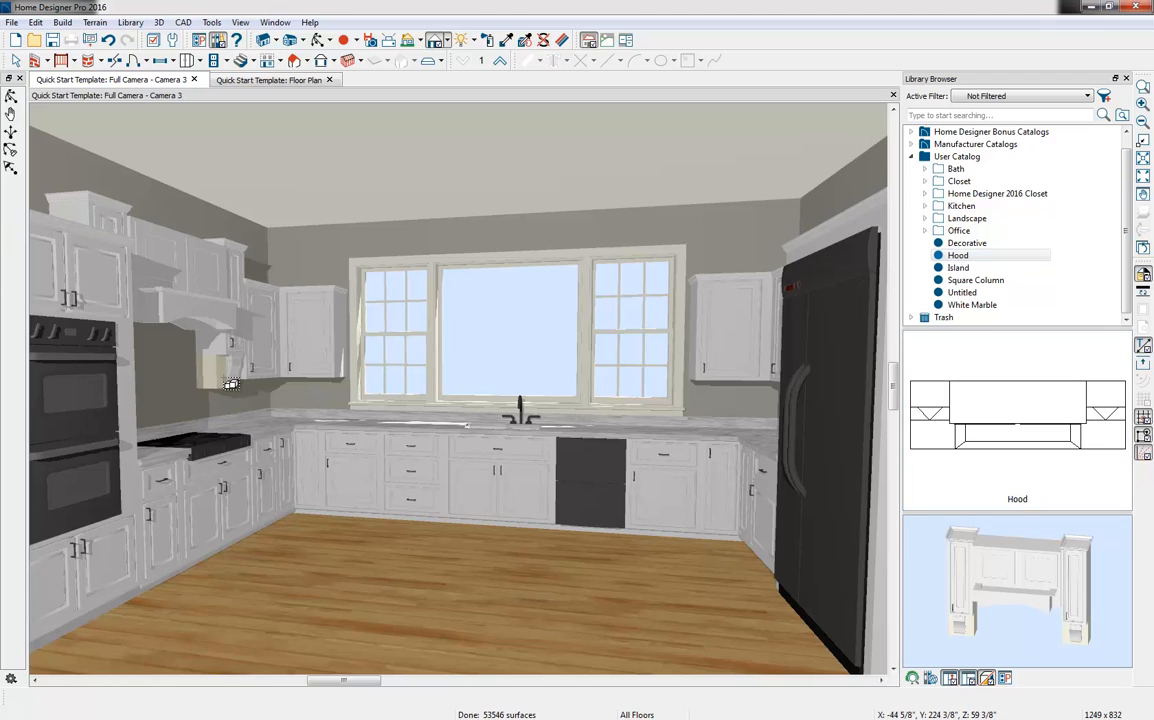
# Place the Island from the User Catalog in the middle of the kitchen floor and rotate it 180° in the floor plan
pyautogui.click(960, 269)
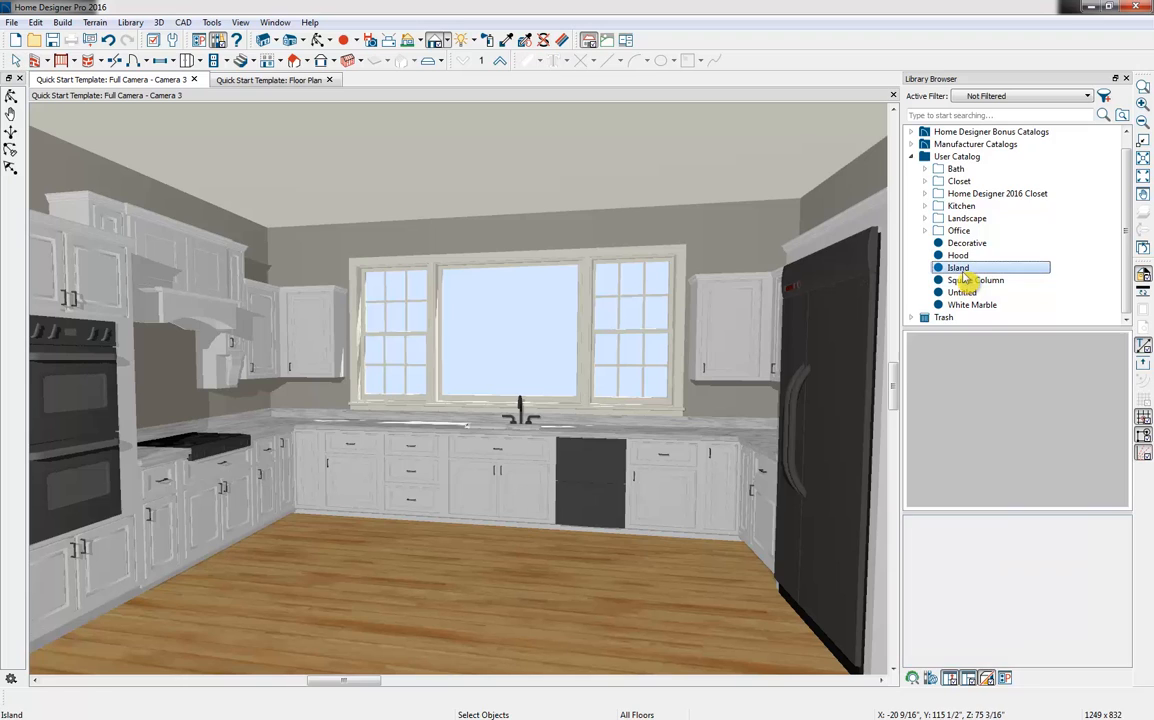
pyautogui.click(461, 626)
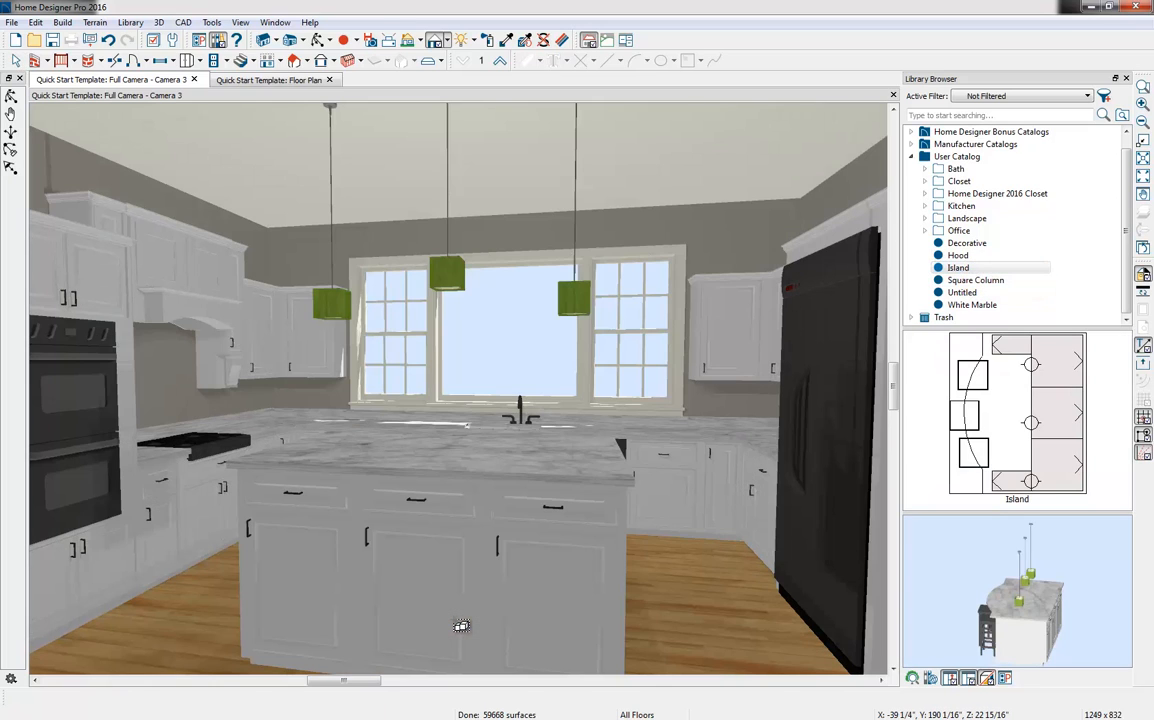
pyautogui.click(268, 81)
pyautogui.scroll(-5, 325, 214)
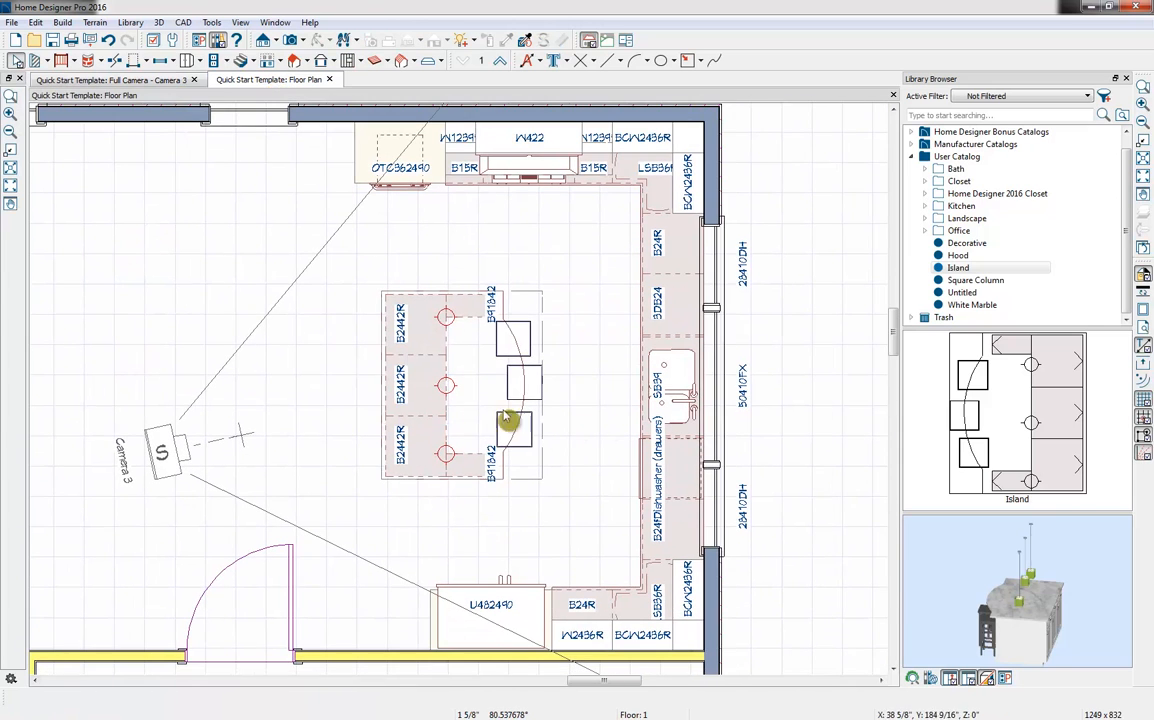
pyautogui.click(483, 418)
pyautogui.moveTo(461, 552); pyautogui.dragTo(464, 265)
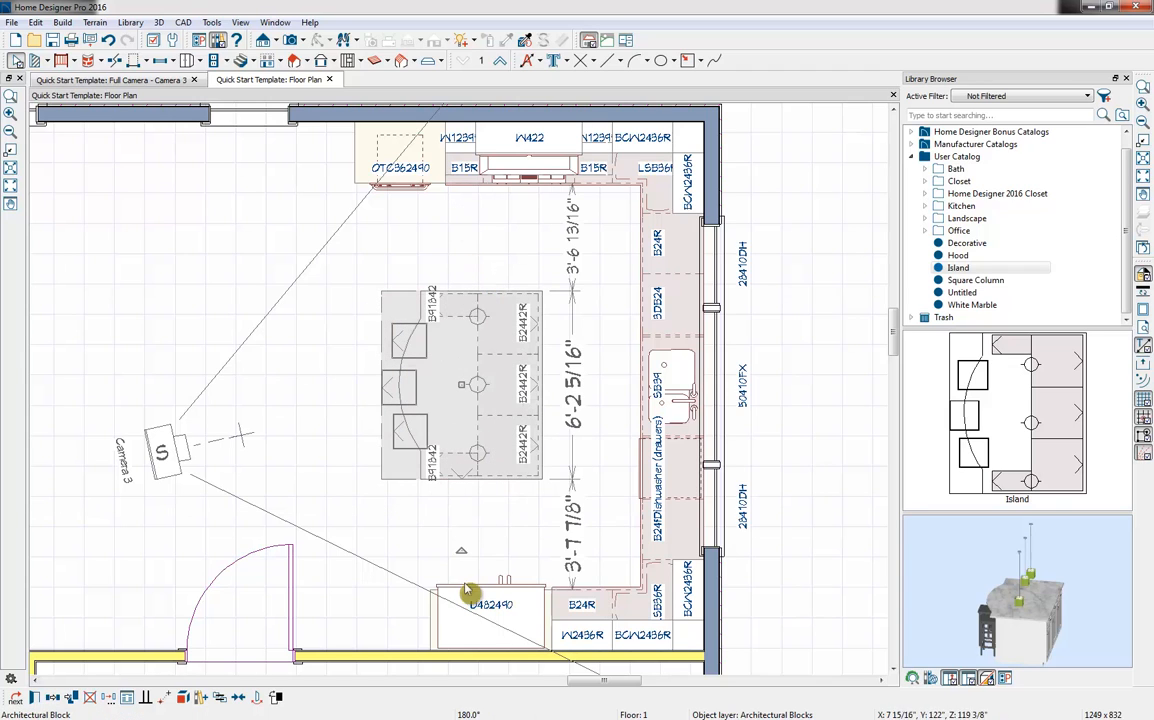
# Set the gap between the island and the window-wall countertop to 4'
pyautogui.click(519, 466)
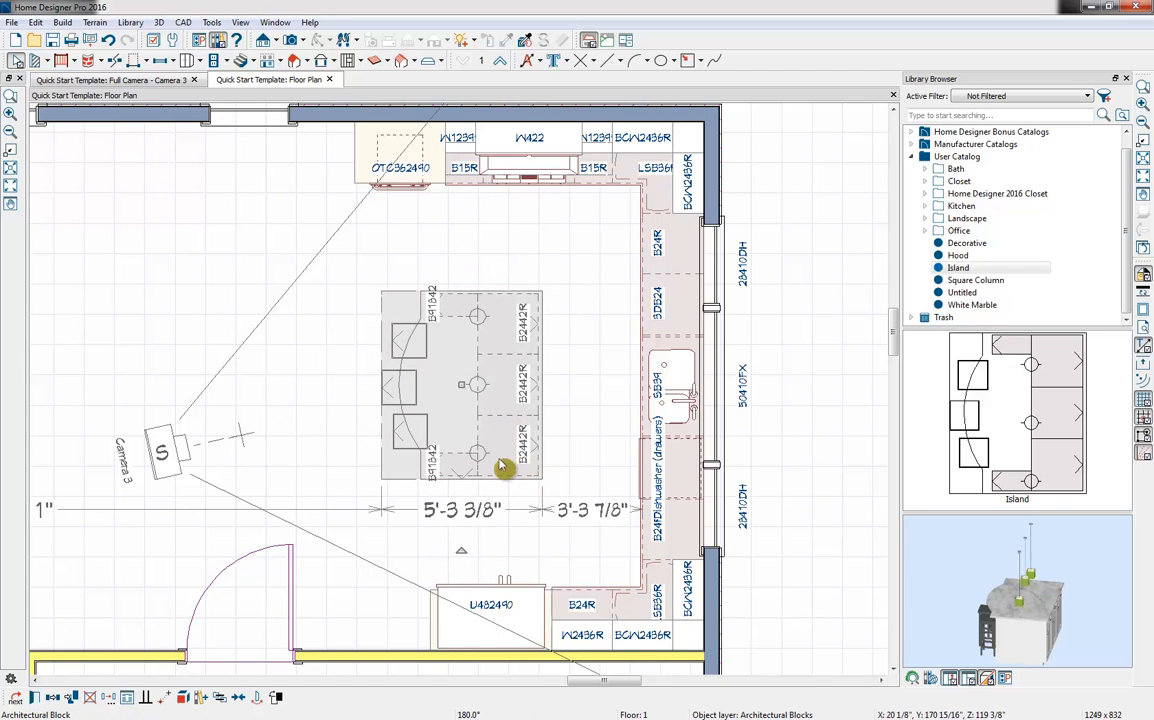
pyautogui.click(601, 523)
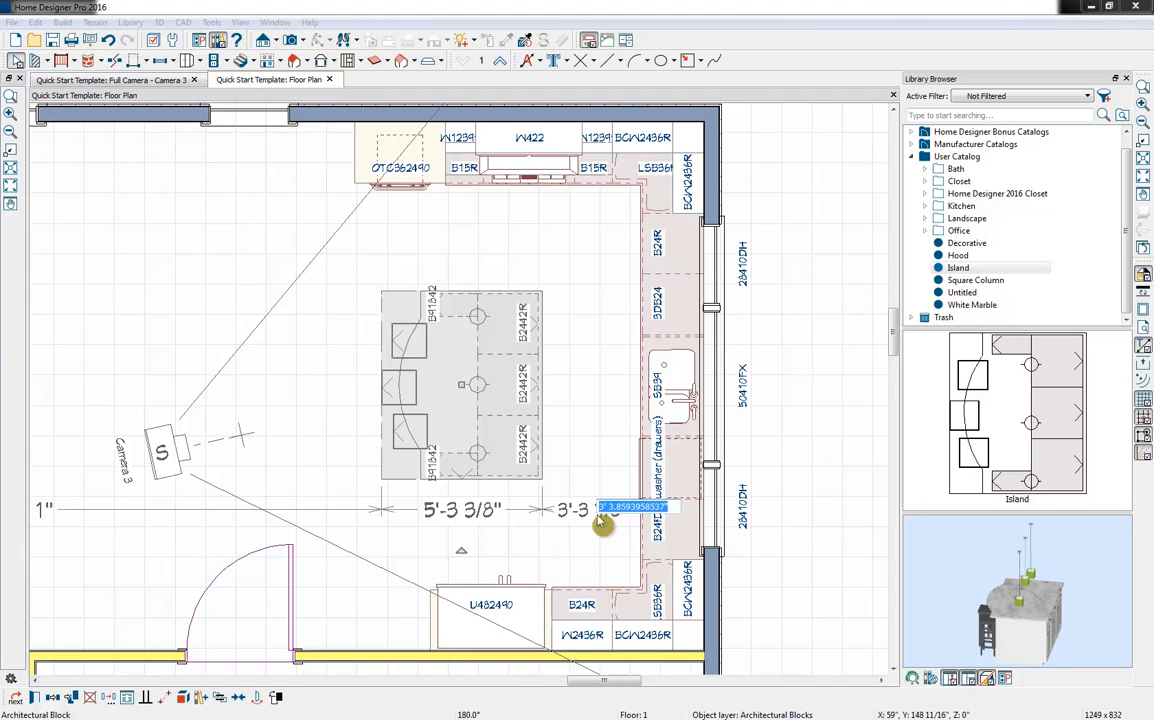
pyautogui.write("4'")
pyautogui.press('Return')
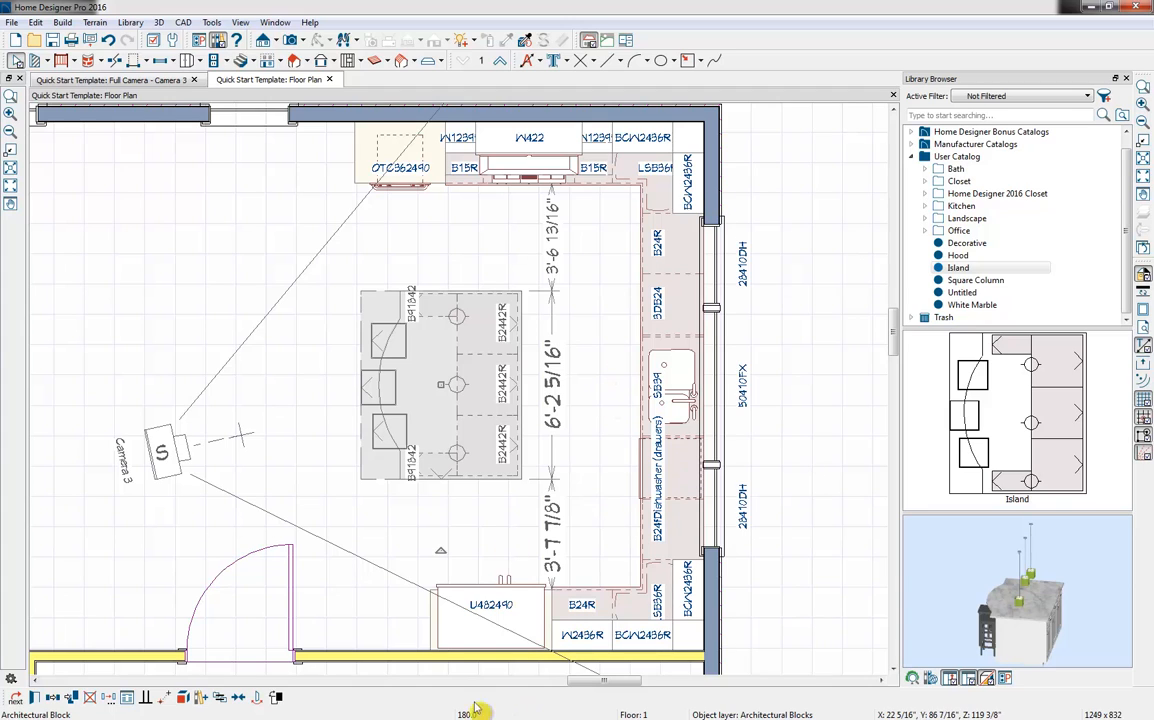
# Center the island on the window-wall counter run and deselect it
pyautogui.click(240, 705)
pyautogui.click(620, 400)
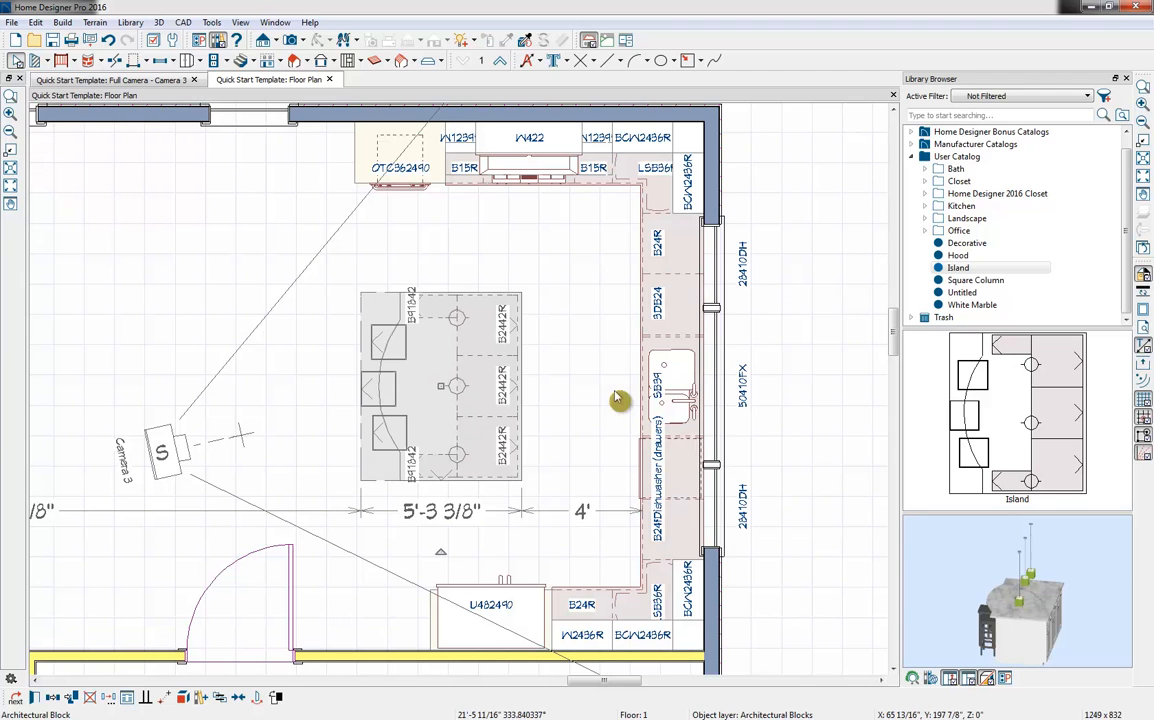
pyautogui.press('Escape')
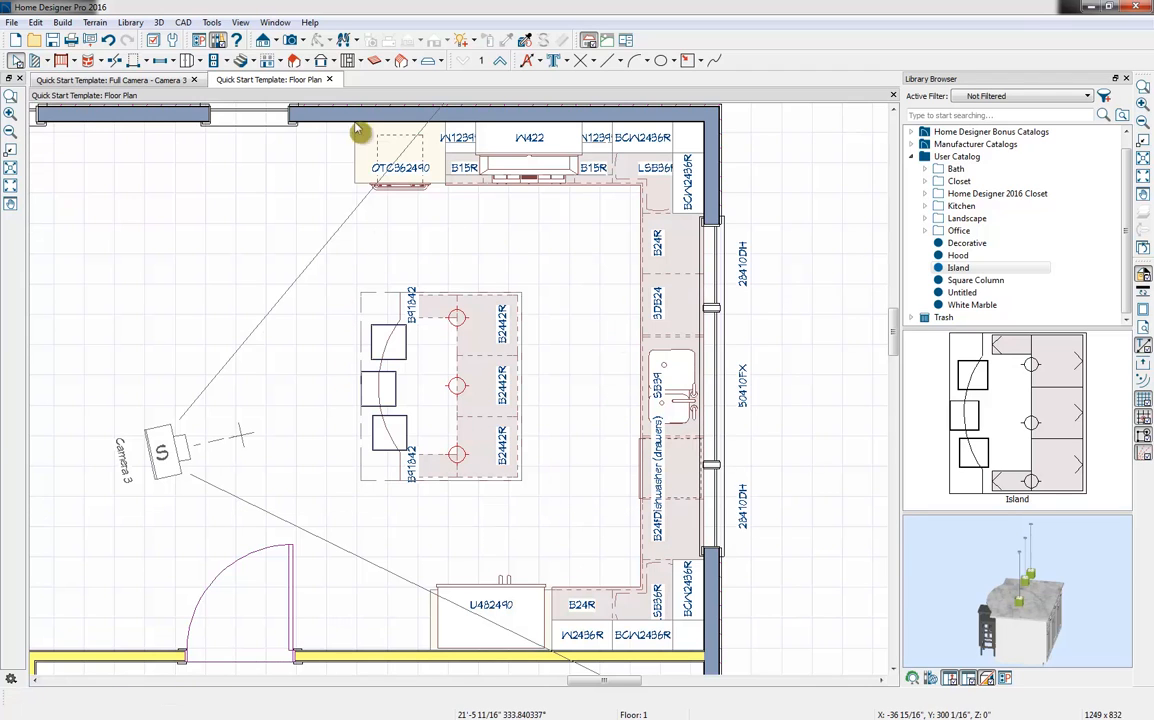
# Explode the island's architectural block into separate components in the Camera 3 view and select the seat of the stool nearest the refrigerator
pyautogui.click(113, 80)
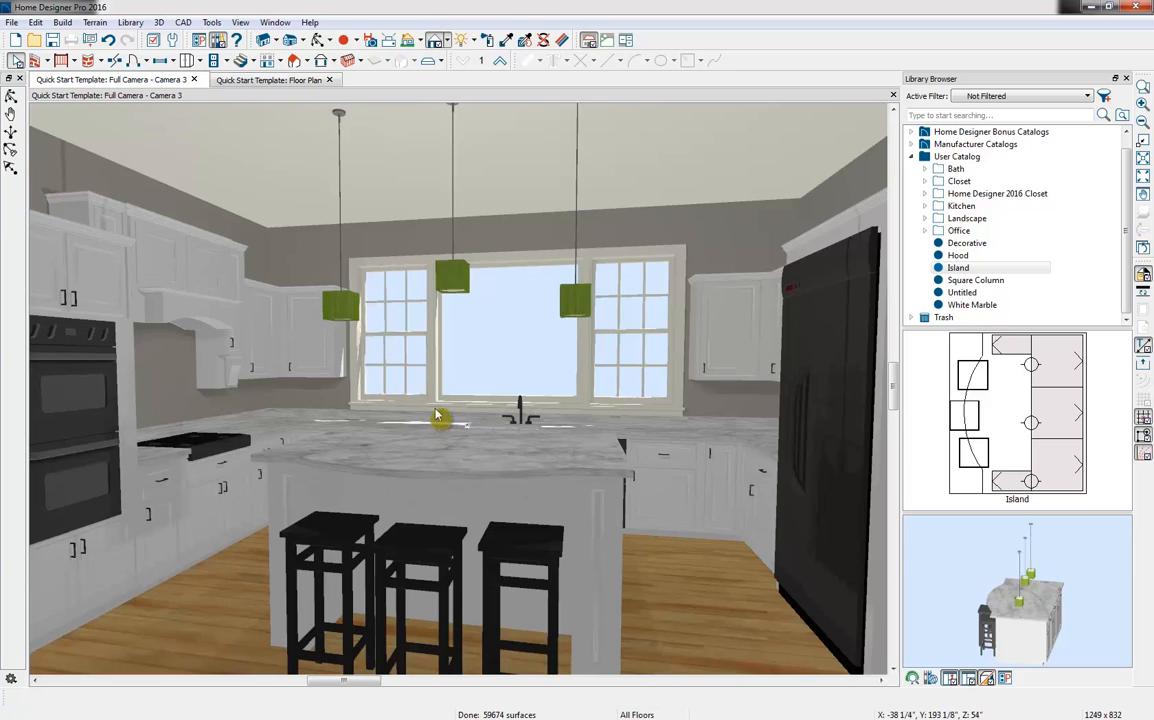
pyautogui.click(443, 420)
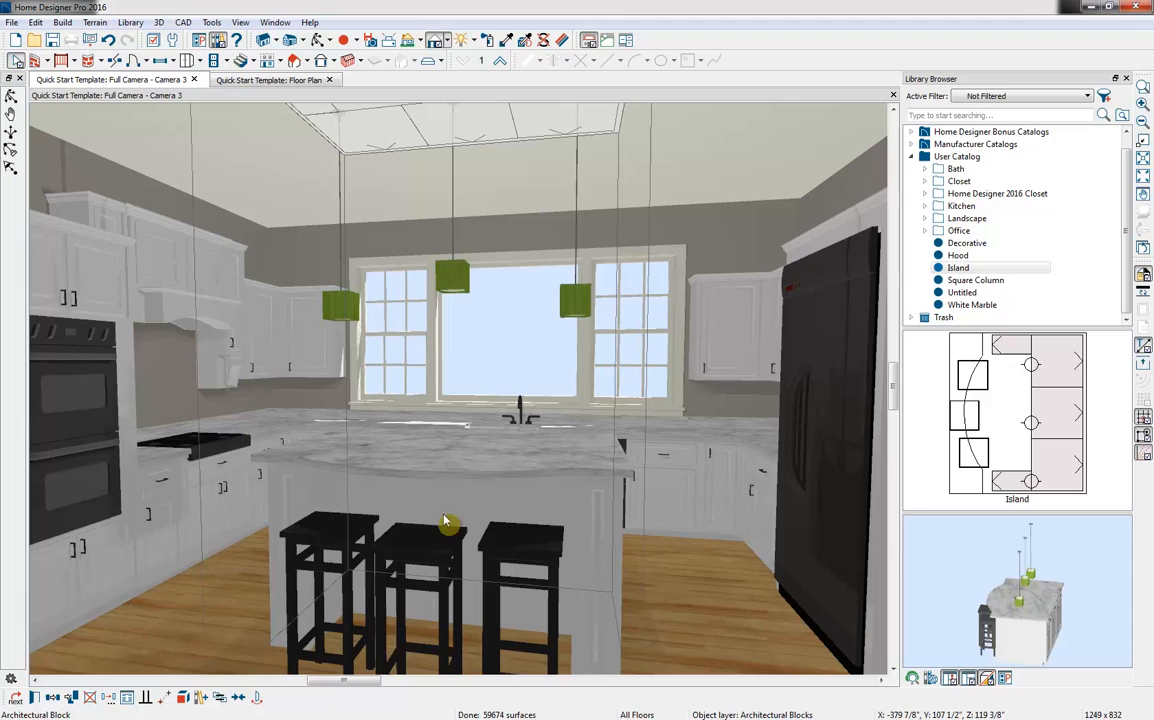
pyautogui.click(182, 697)
pyautogui.click(510, 538)
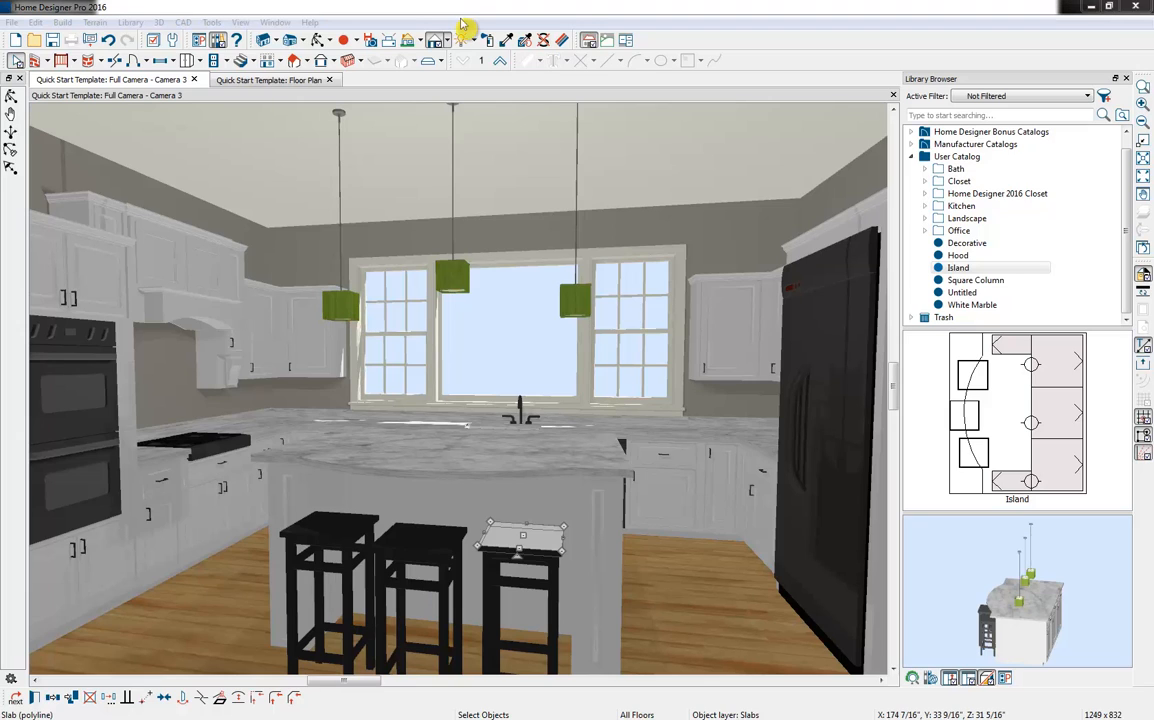
# Add custom backsplashes to the wall behind the gas rangetop and to the window wall
pyautogui.click(204, 64)
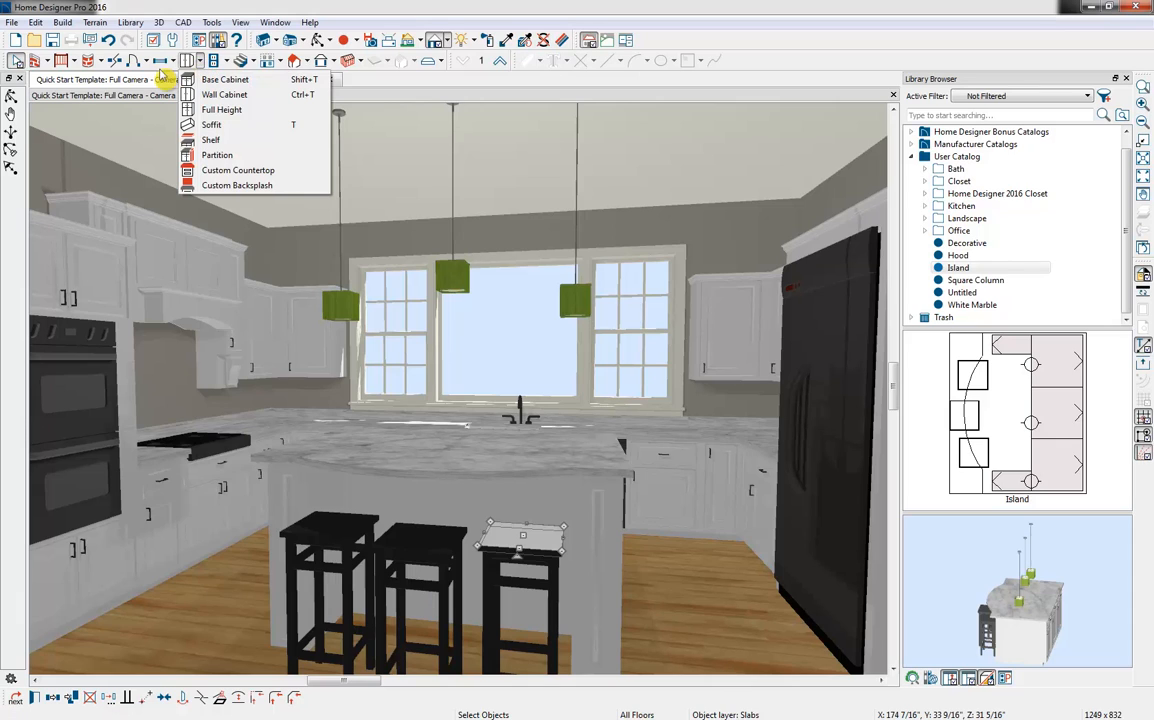
pyautogui.click(288, 187)
pyautogui.click(163, 375)
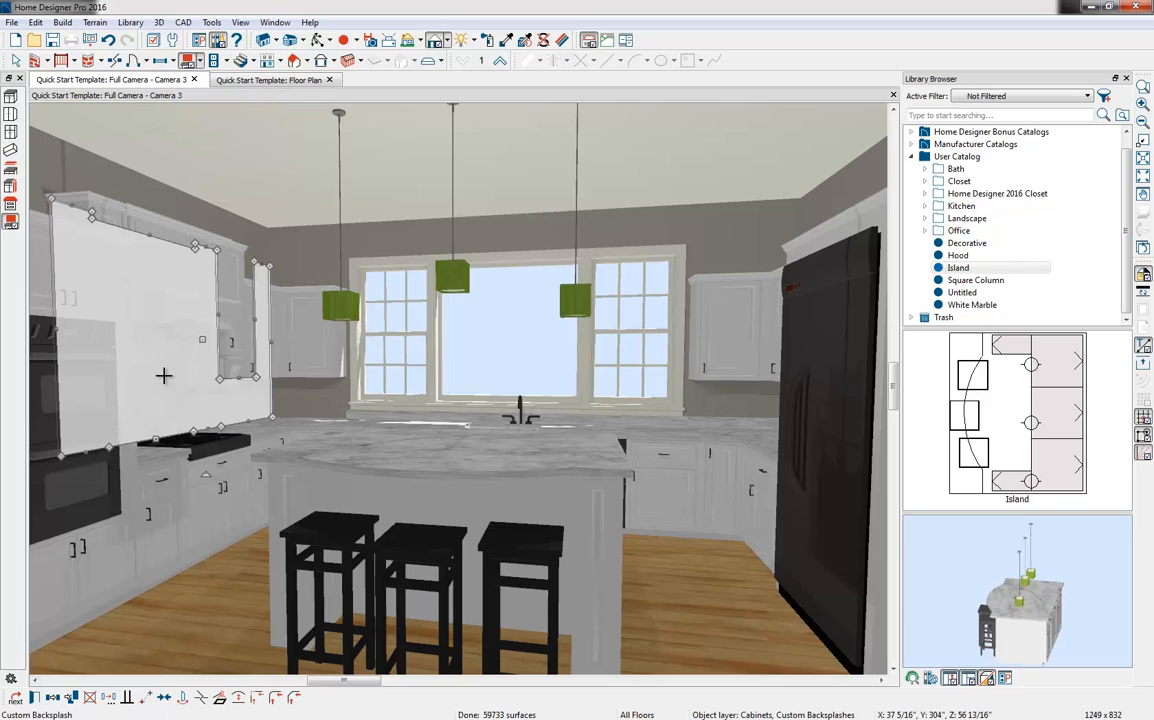
pyautogui.click(190, 62)
pyautogui.click(329, 400)
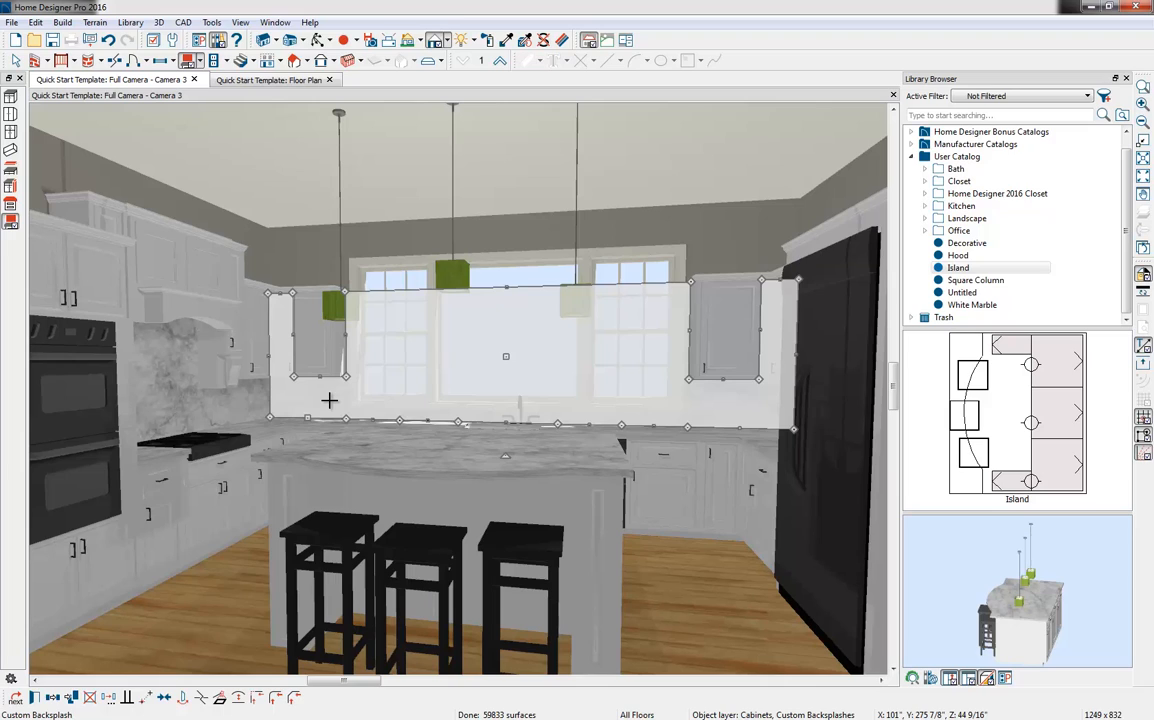
pyautogui.press('space')
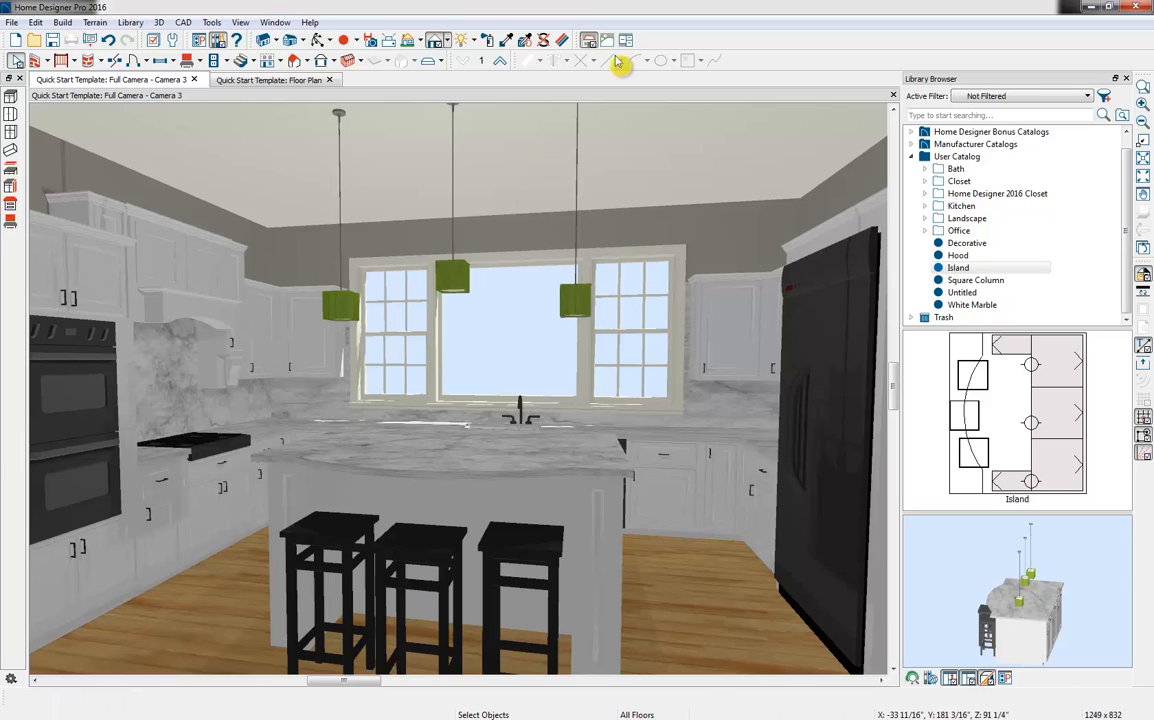
# Pick White Tile from the core catalog's solid Subway Tile materials for painting
pyautogui.moveTo(1128, 240); pyautogui.dragTo(1126, 223)
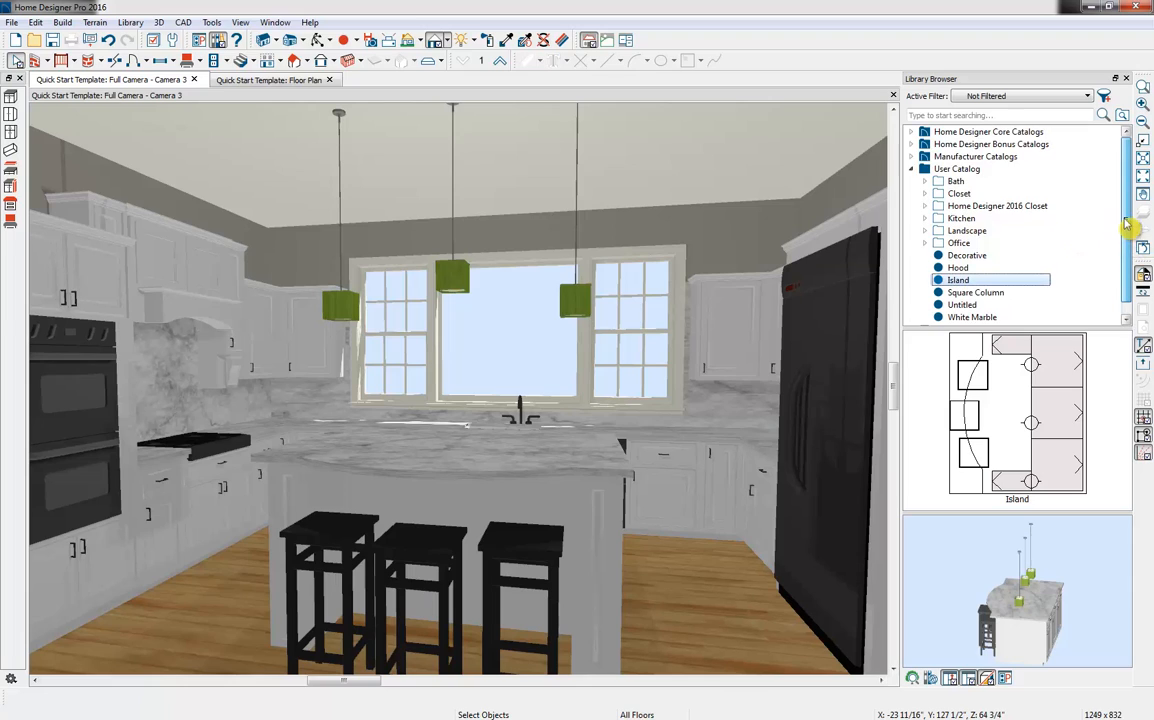
pyautogui.click(916, 172)
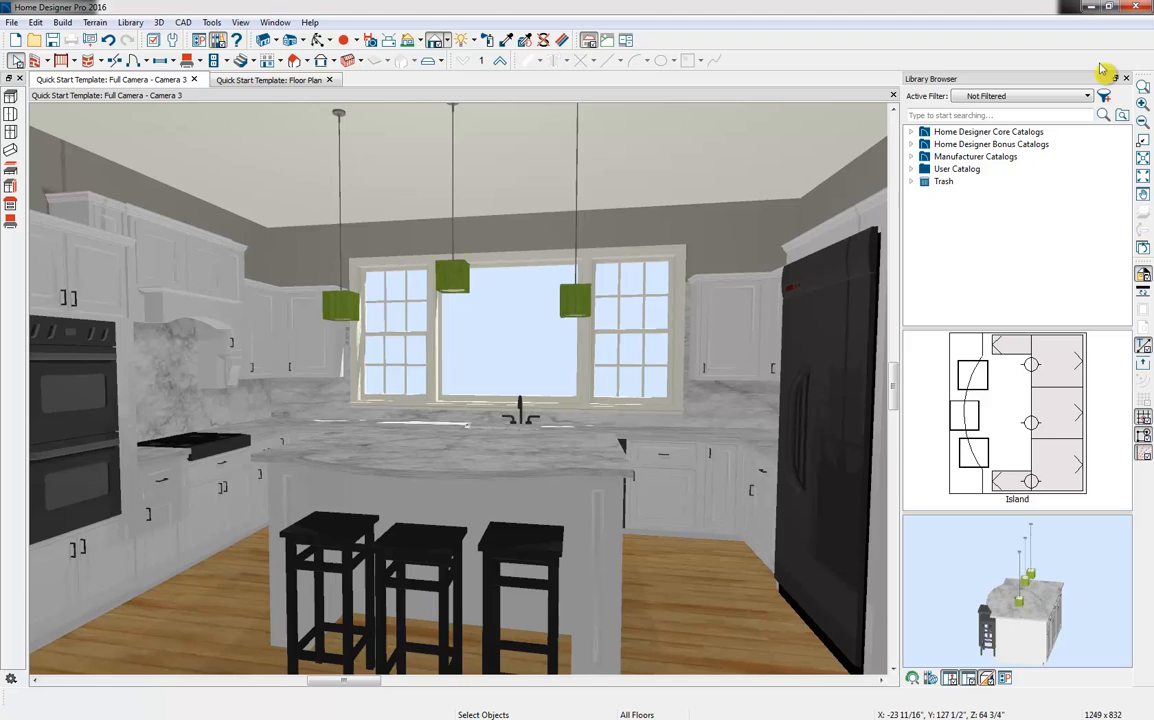
pyautogui.click(912, 133)
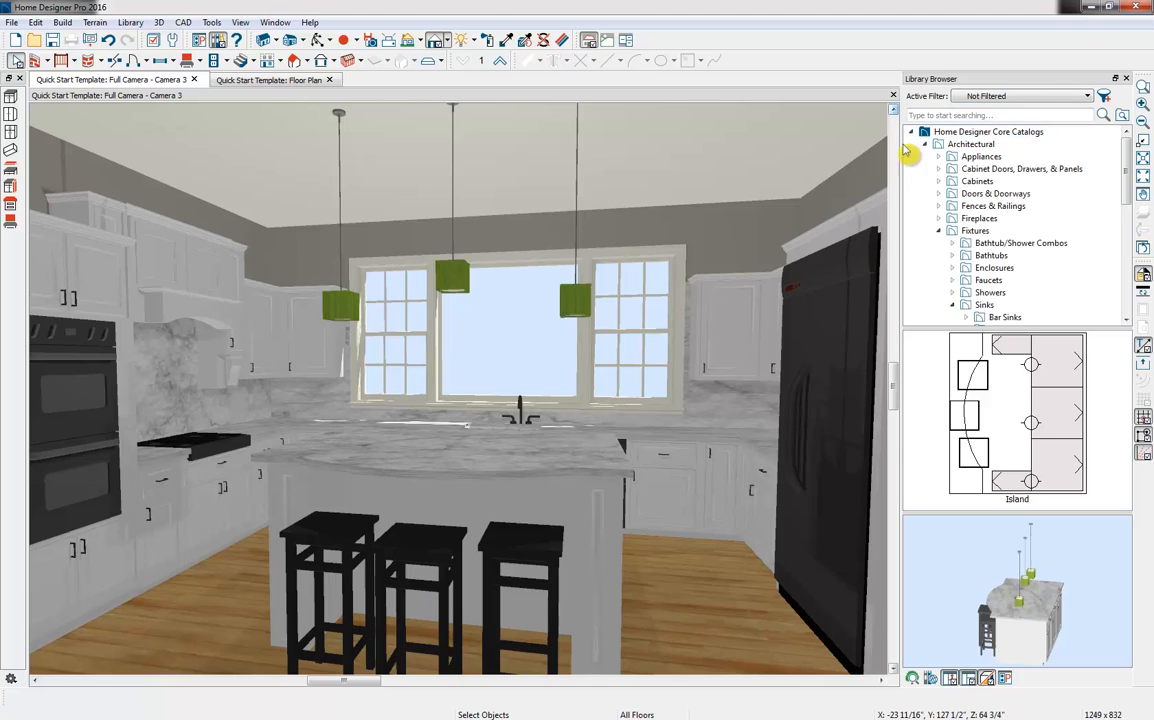
pyautogui.click(938, 144)
pyautogui.click(925, 193)
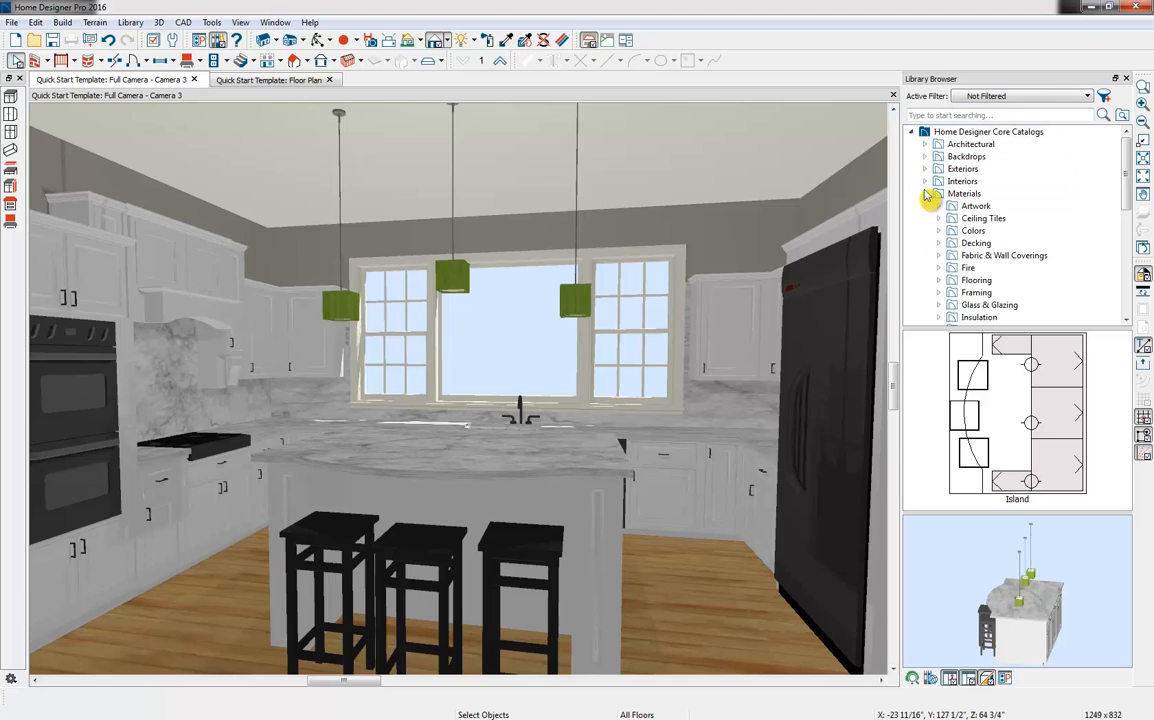
pyautogui.scroll(-1, 993, 205)
pyautogui.scroll(-1, 990, 208)
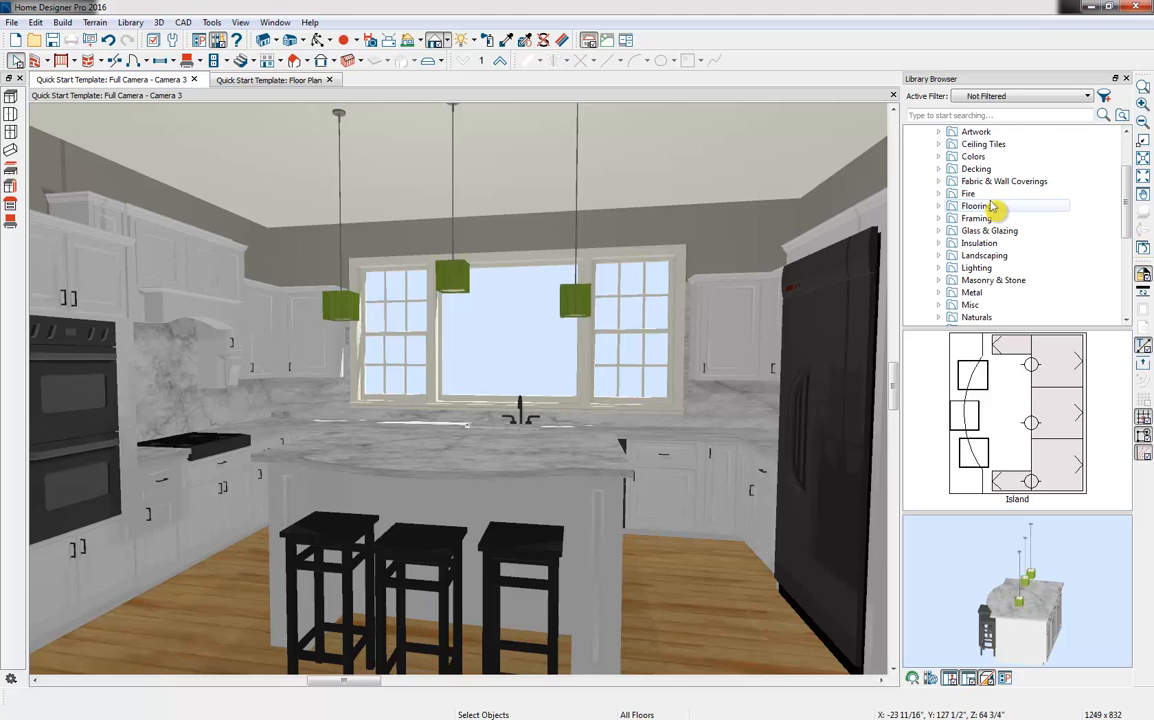
pyautogui.scroll(-3, 1015, 288)
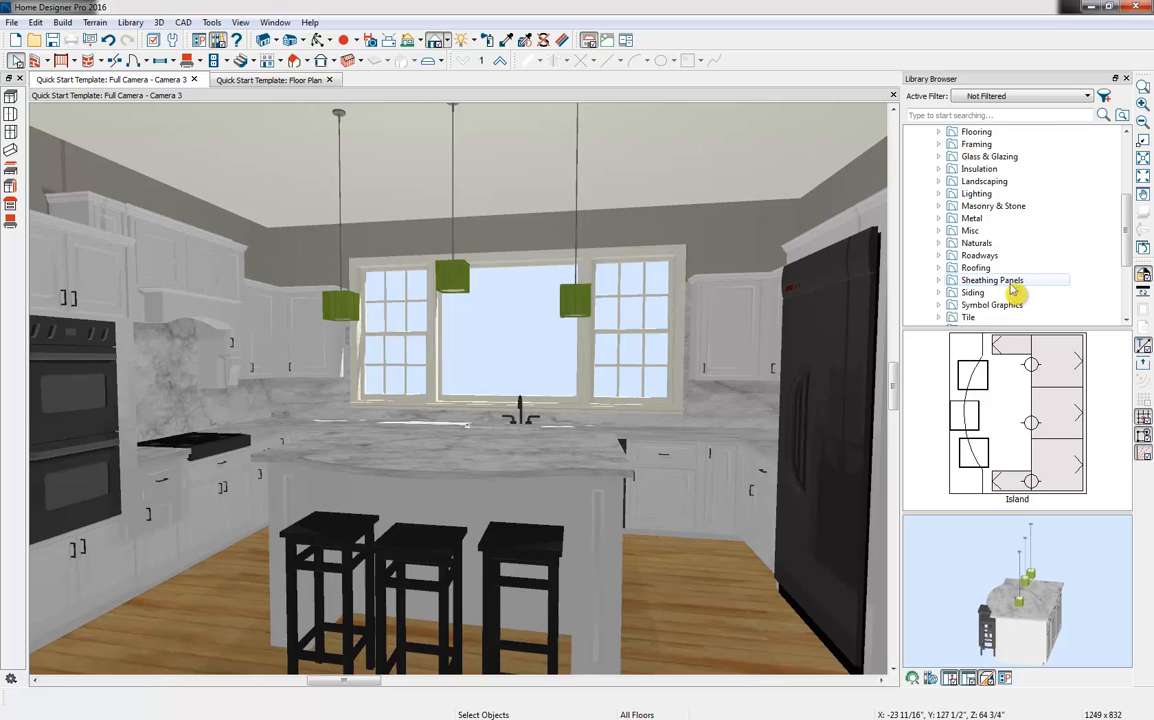
pyautogui.click(975, 280)
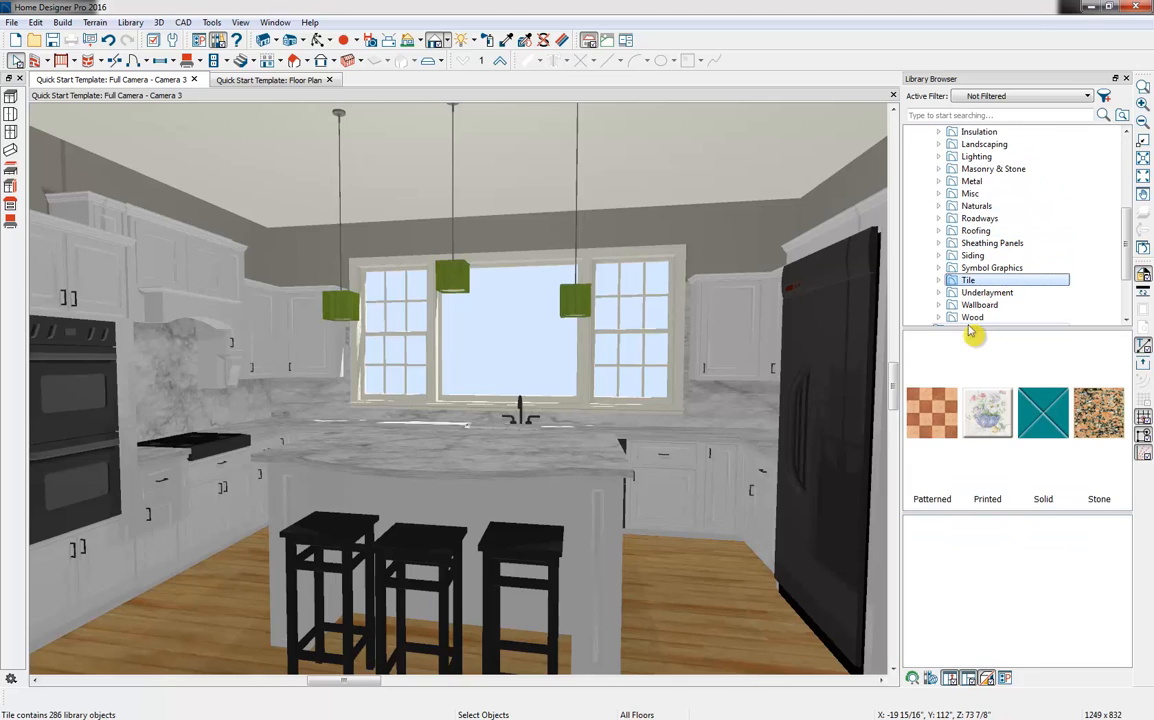
pyautogui.doubleClick(1048, 422)
pyautogui.doubleClick(1108, 418)
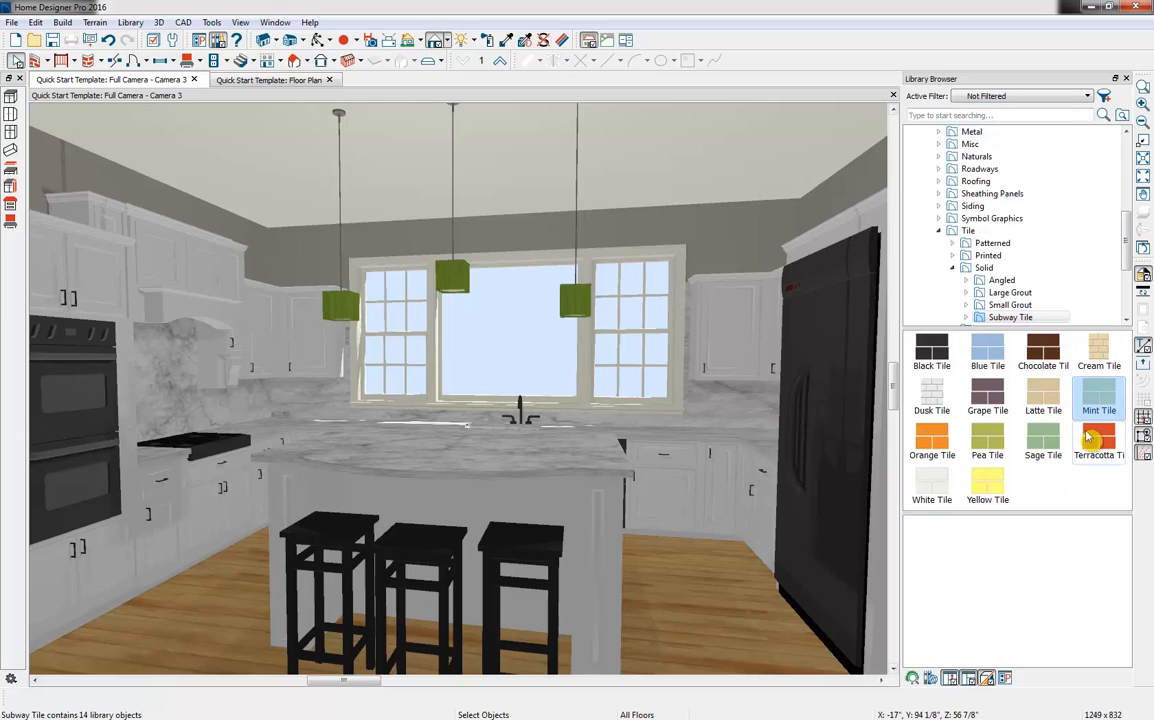
pyautogui.click(943, 499)
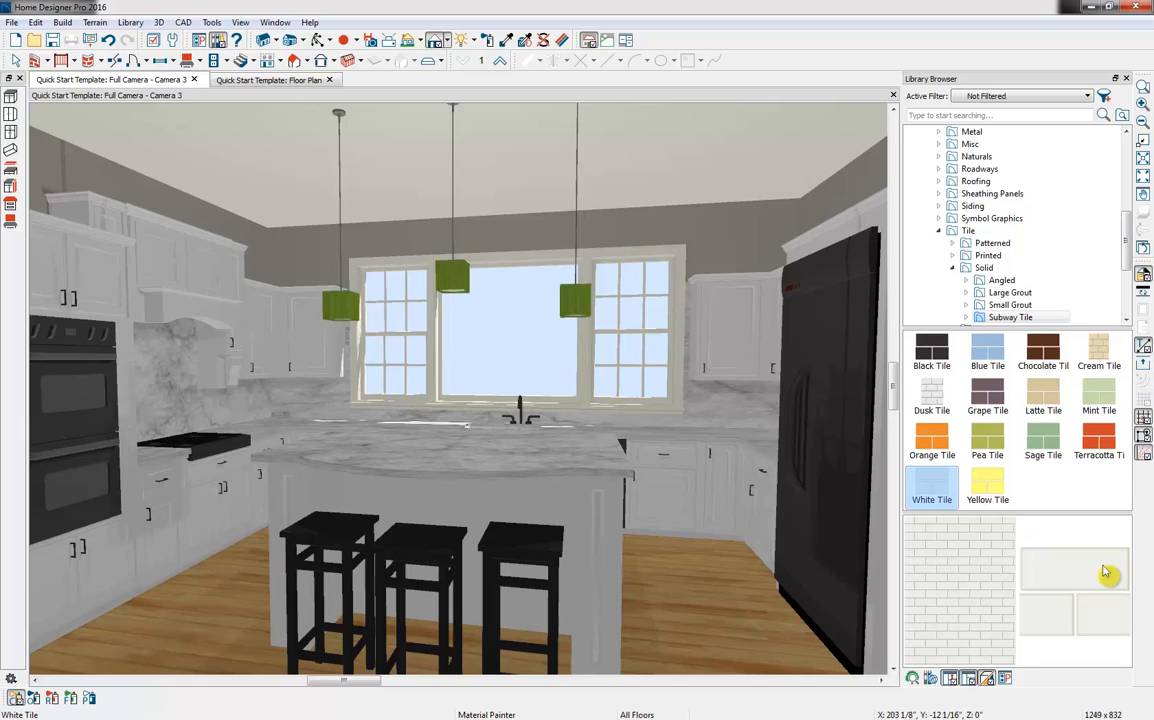
# Try replacing the backsplash's marble with White Tile throughout the whole room, and undo that painting
pyautogui.click(53, 698)
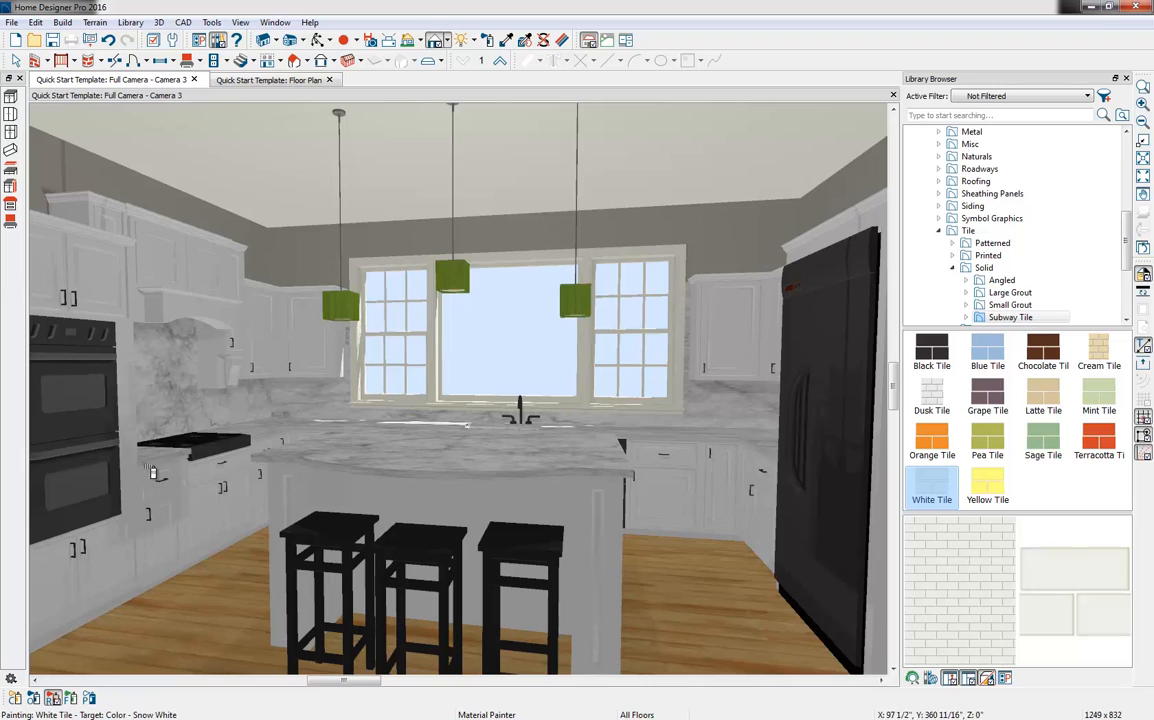
pyautogui.click(168, 393)
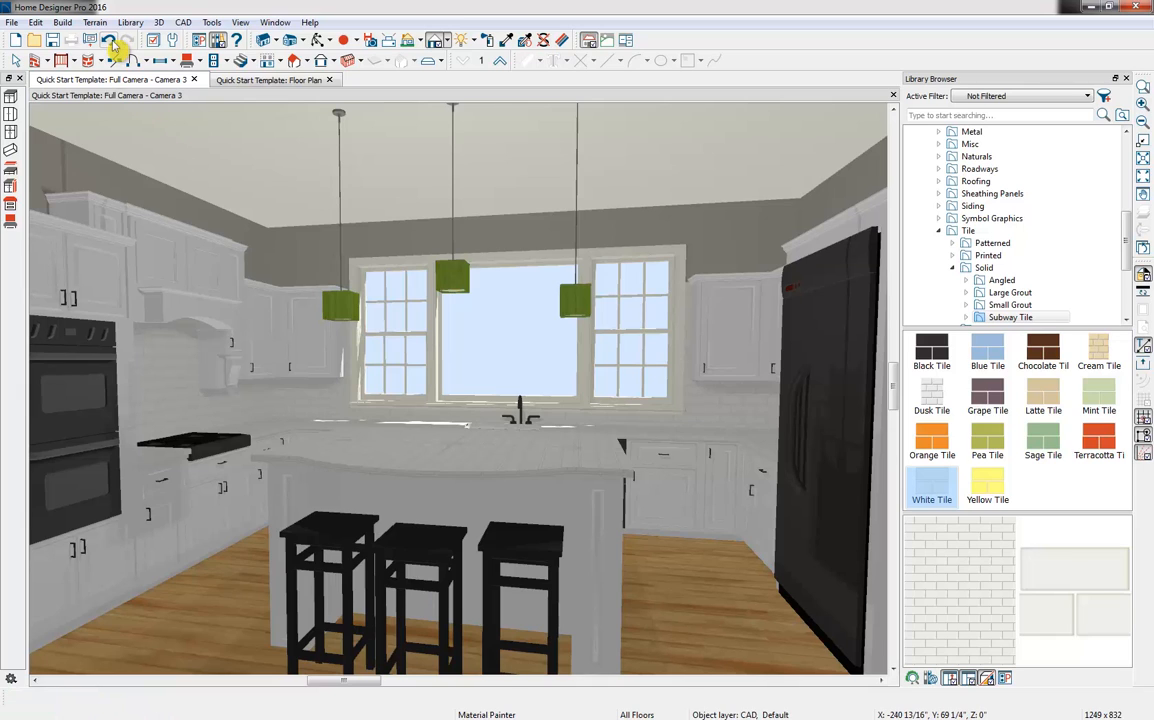
pyautogui.click(110, 42)
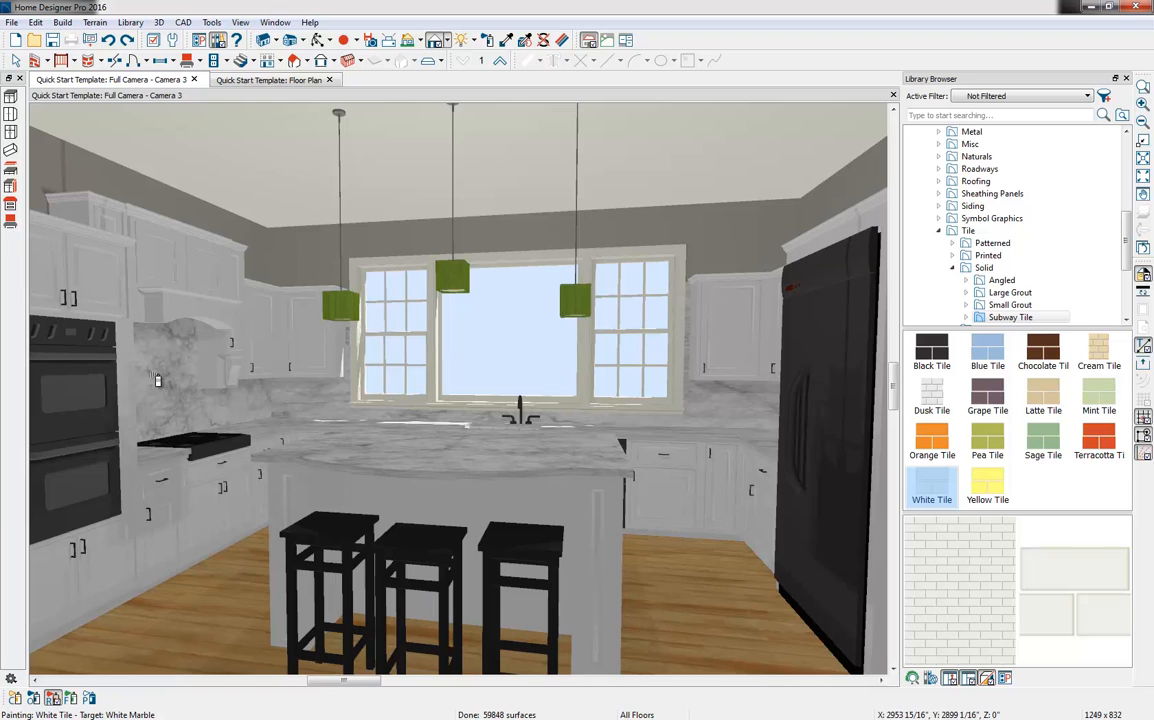
# Paint only the rangetop-wall and window-wall backsplash components with White Tile
pyautogui.click(15, 699)
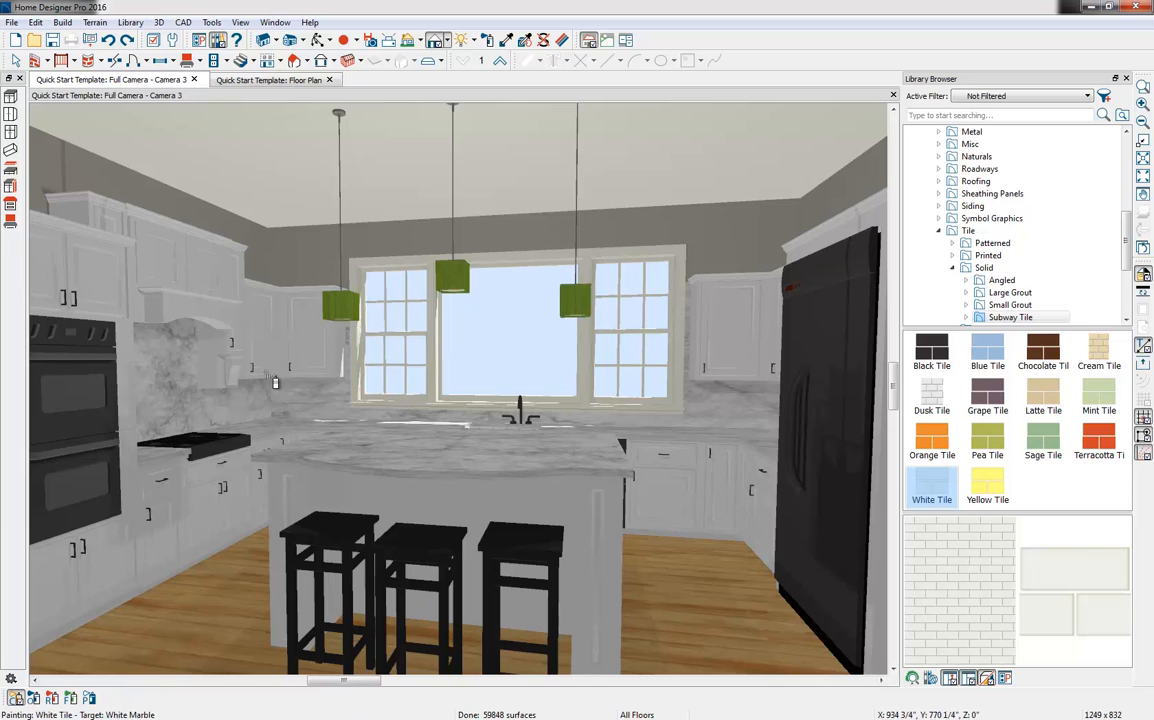
pyautogui.click(187, 389)
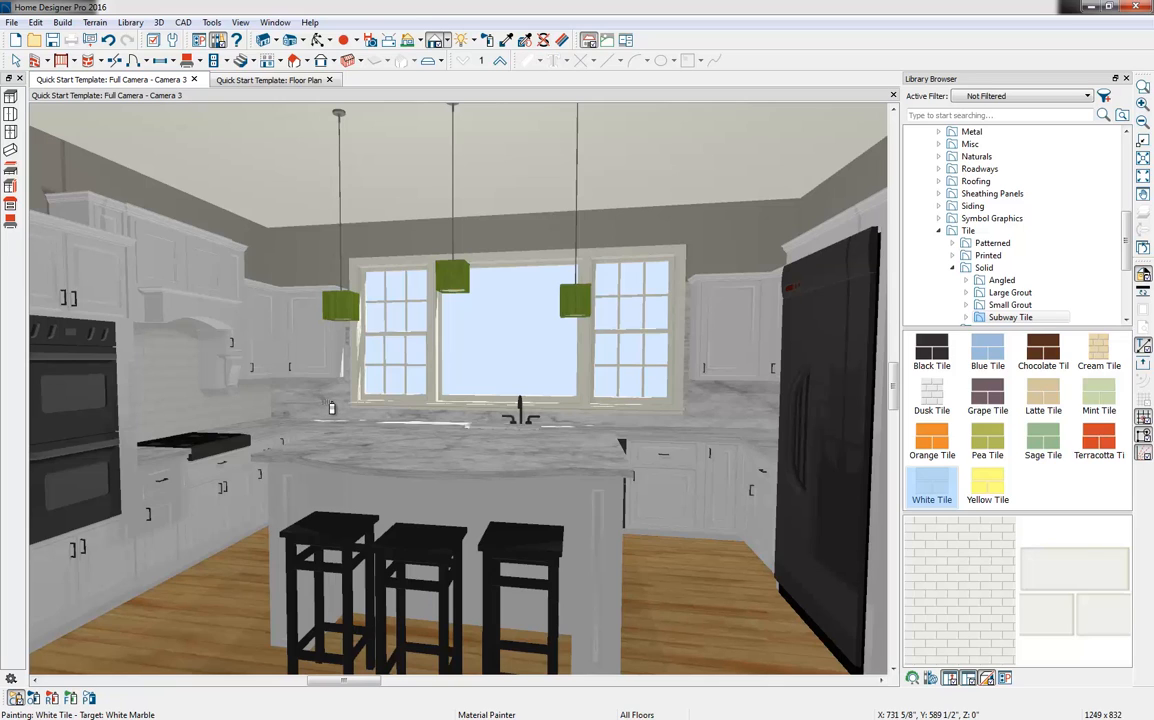
pyautogui.click(331, 407)
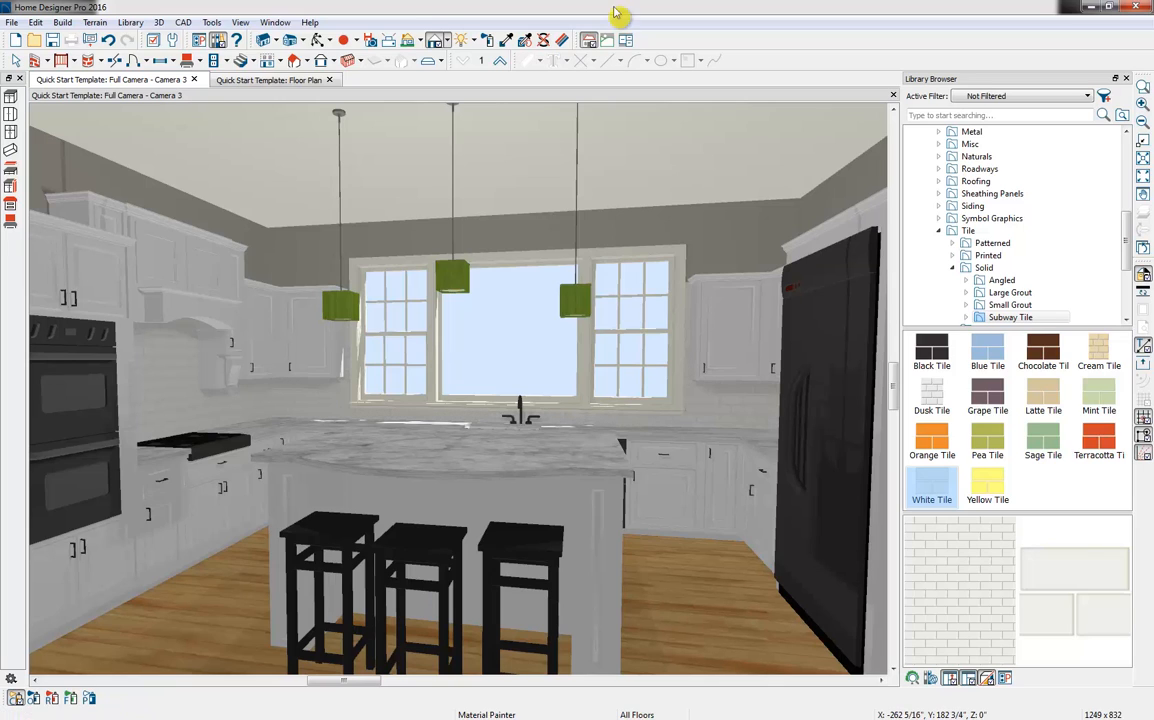
# Sample the Creme material from the stool seat nearest the refrigerator and paint the kitchen walls with it
pyautogui.click(507, 42)
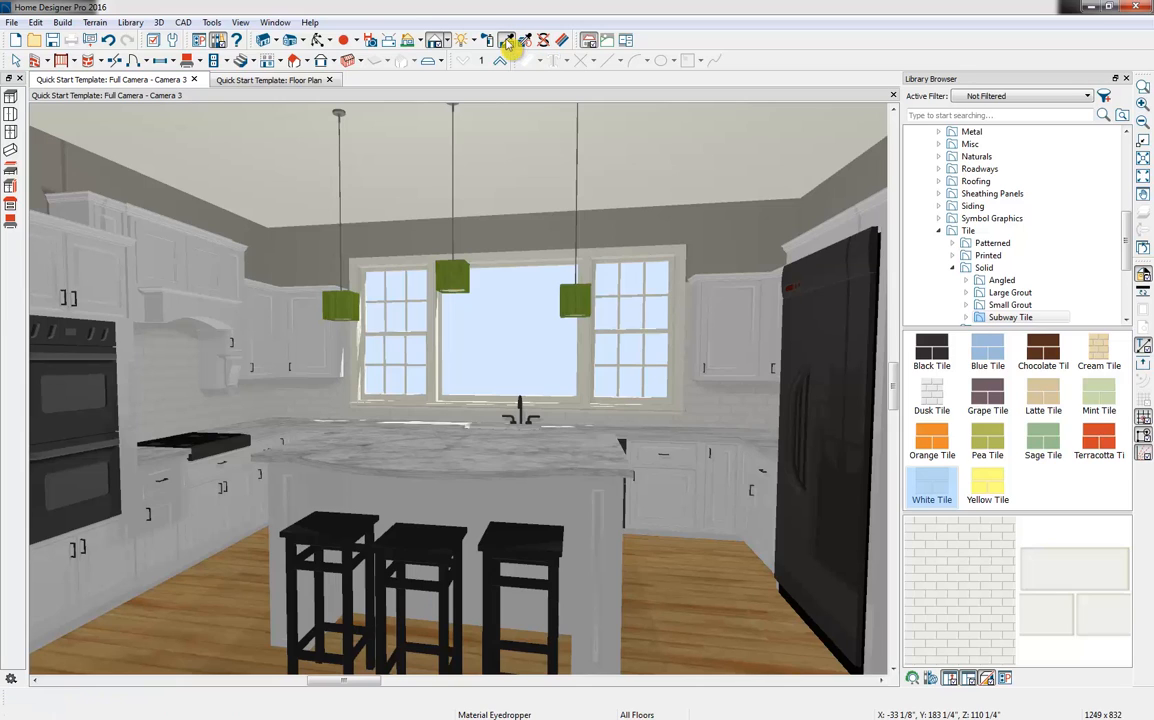
pyautogui.click(511, 529)
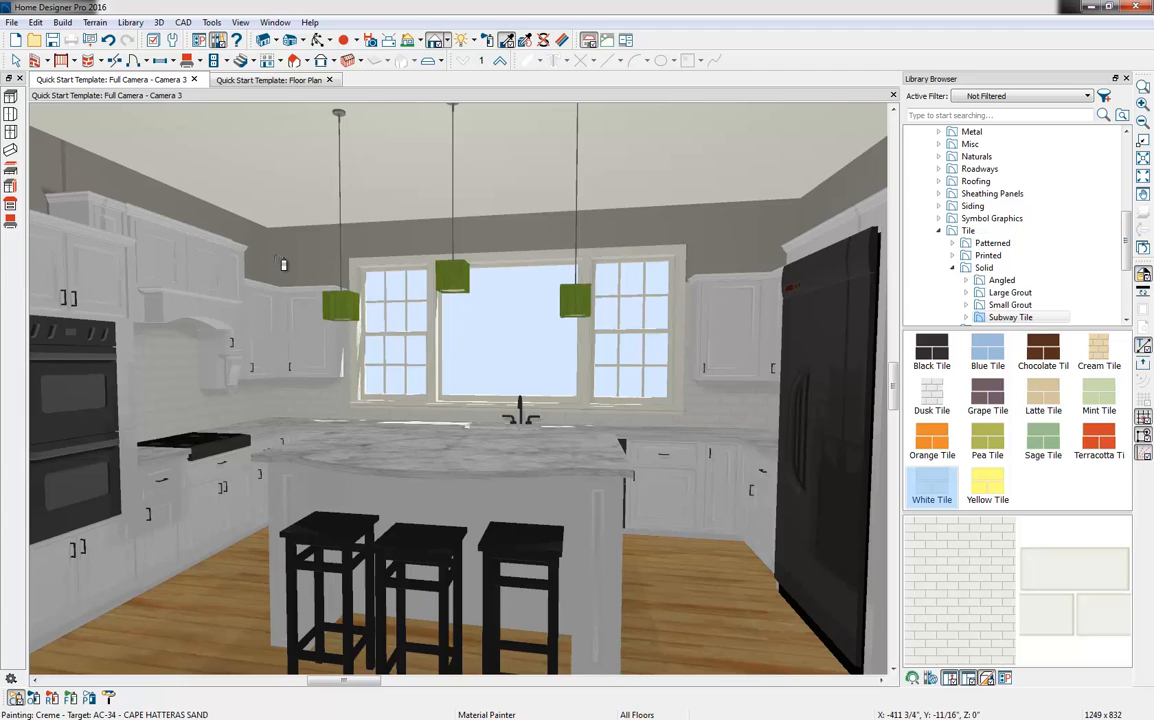
pyautogui.click(287, 263)
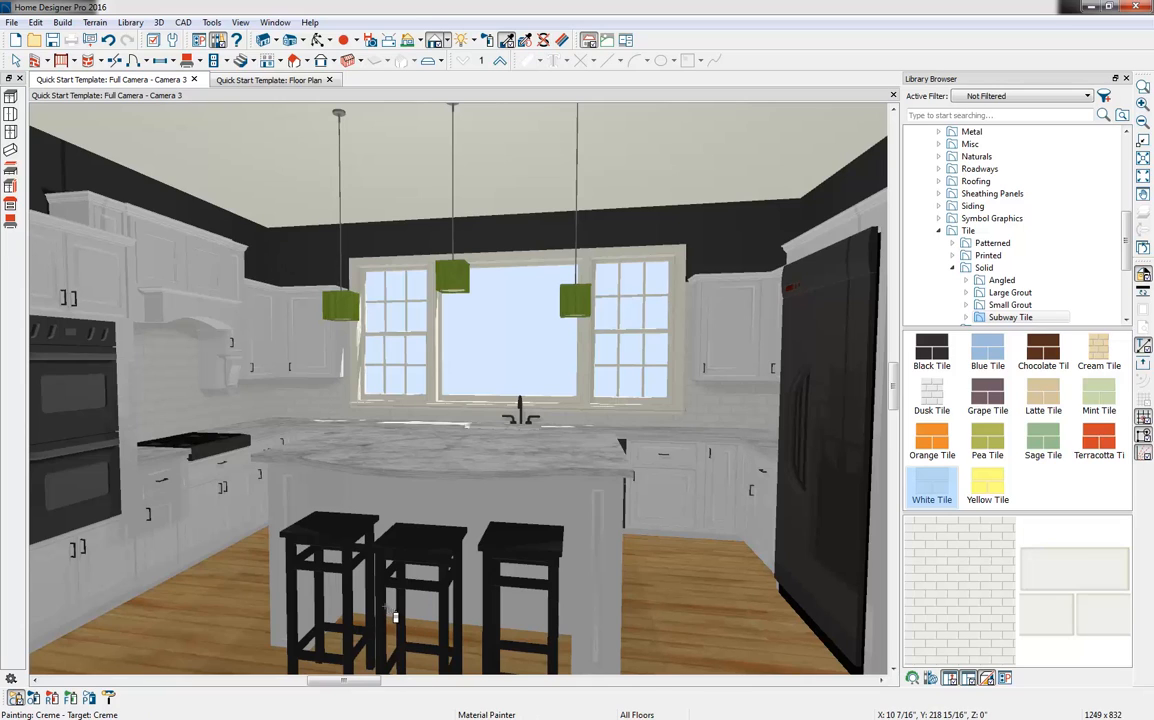
# Blend the sampled Creme color into the White Tile backsplash, replacing identical materials throughout the room
pyautogui.click(109, 698)
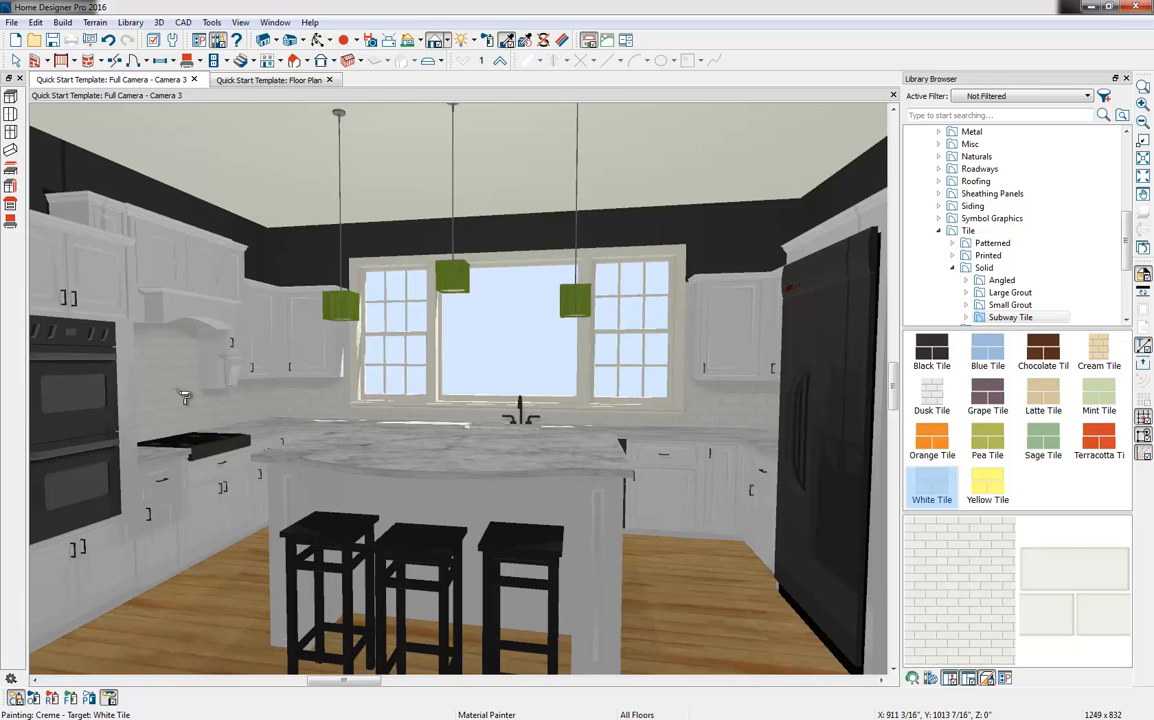
pyautogui.click(54, 699)
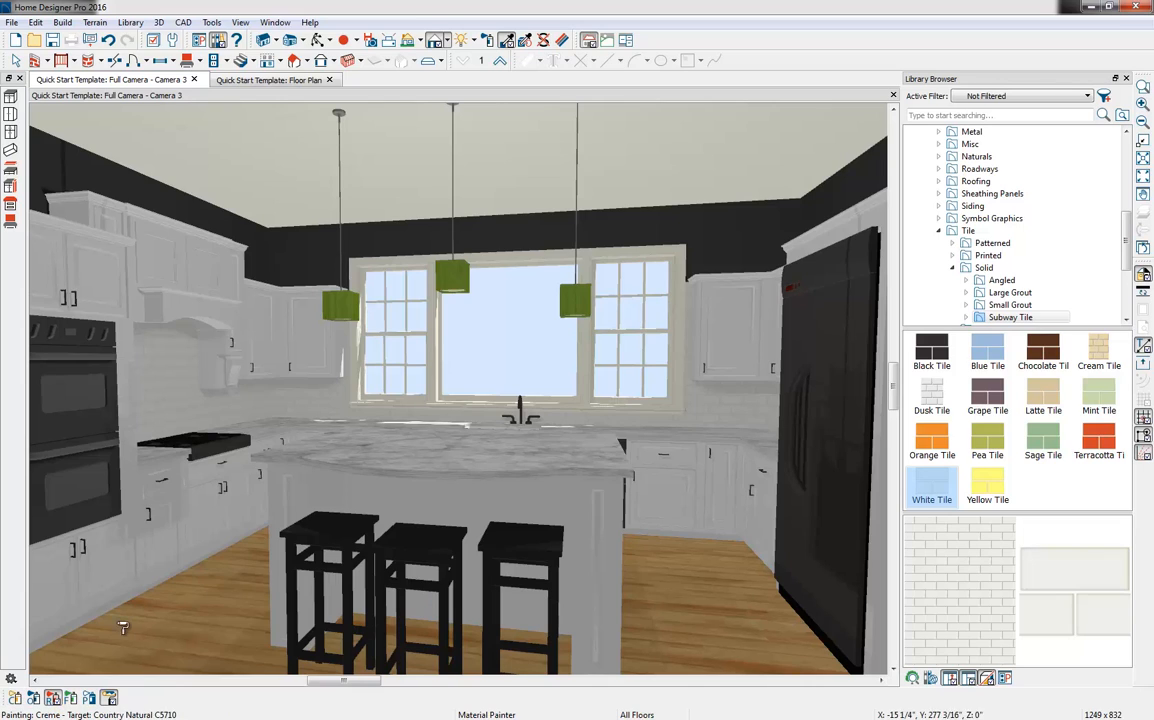
pyautogui.click(172, 399)
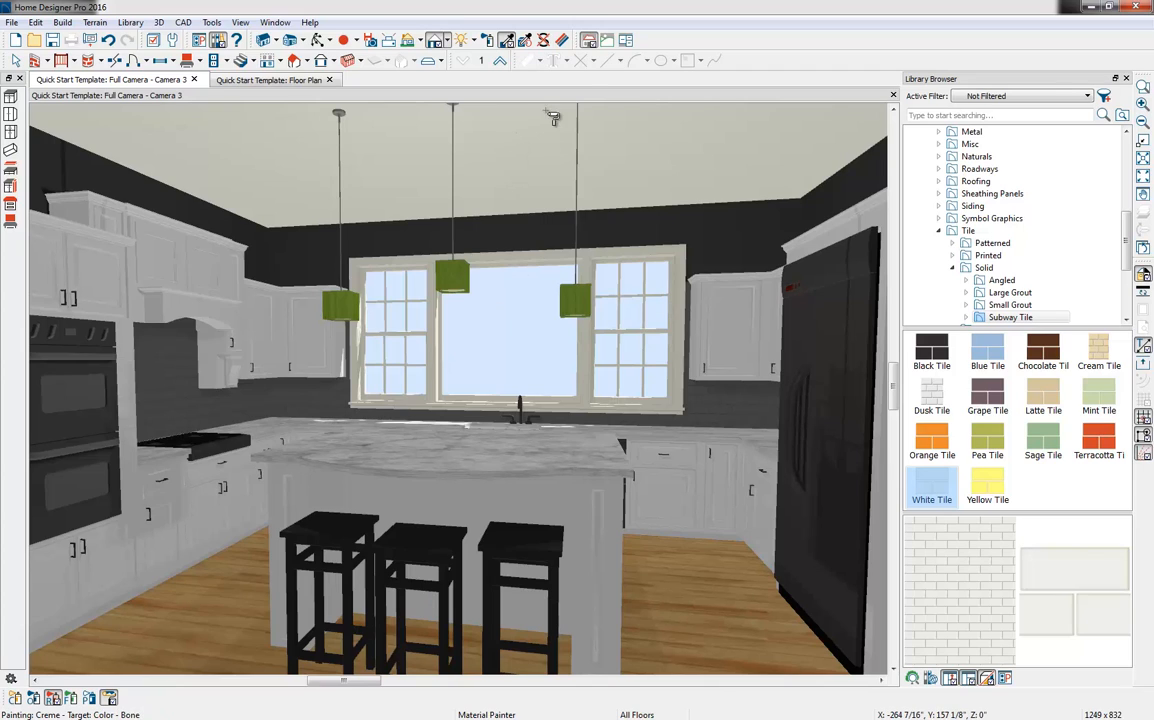
# Adjust the rangetop-wall backsplash's material definition, setting its texture X Scale to 4"
pyautogui.click(564, 44)
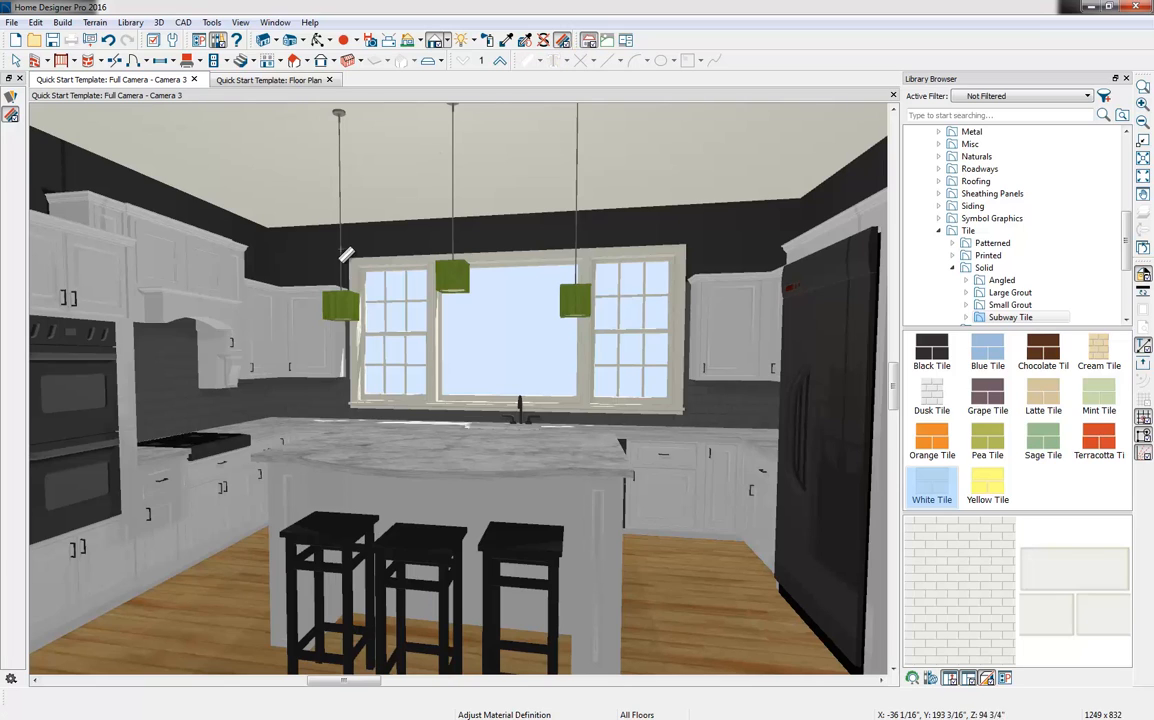
pyautogui.click(175, 400)
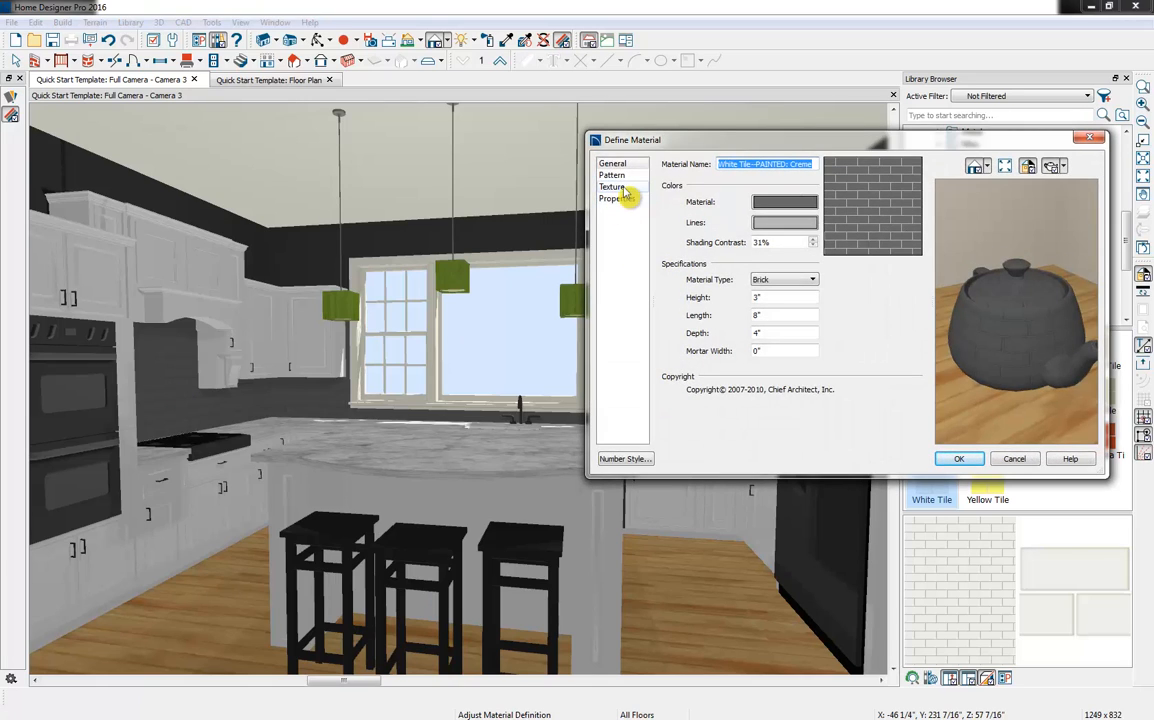
pyautogui.click(611, 187)
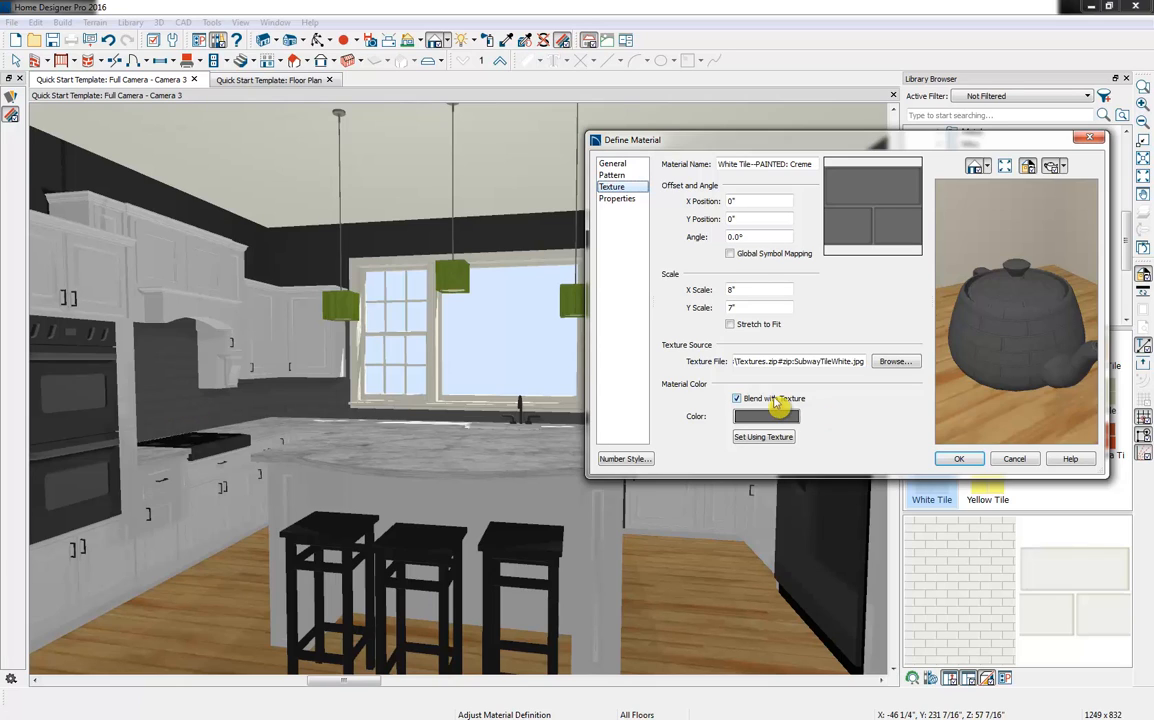
pyautogui.doubleClick(757, 289)
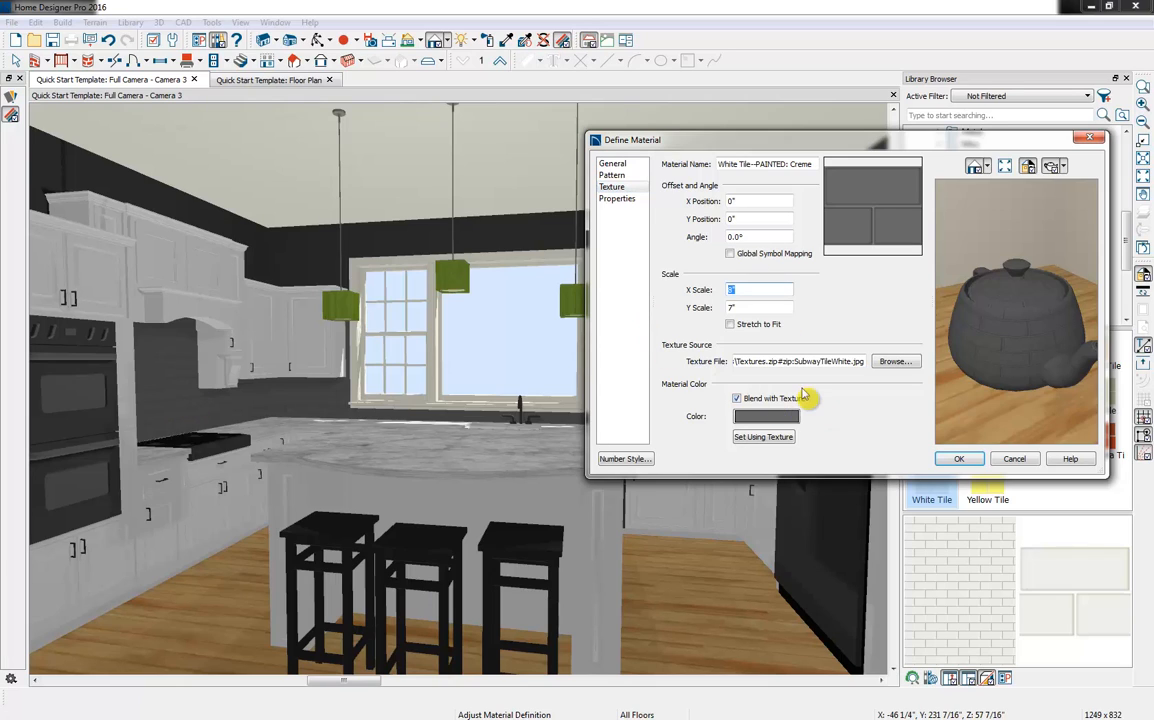
pyautogui.write('4')
pyautogui.press('Tab')
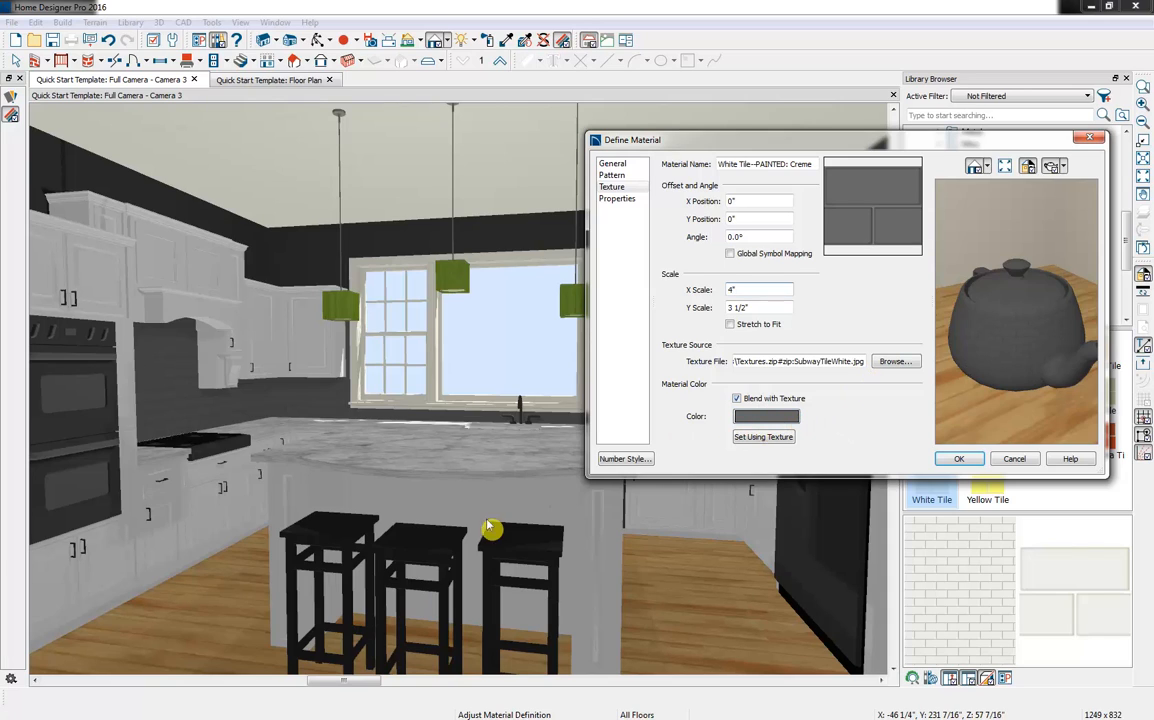
# Set the backsplash texture's blend color to a gray (RGB 140, 140, 140) sampled from the island countertop and apply the material changes
pyautogui.click(766, 418)
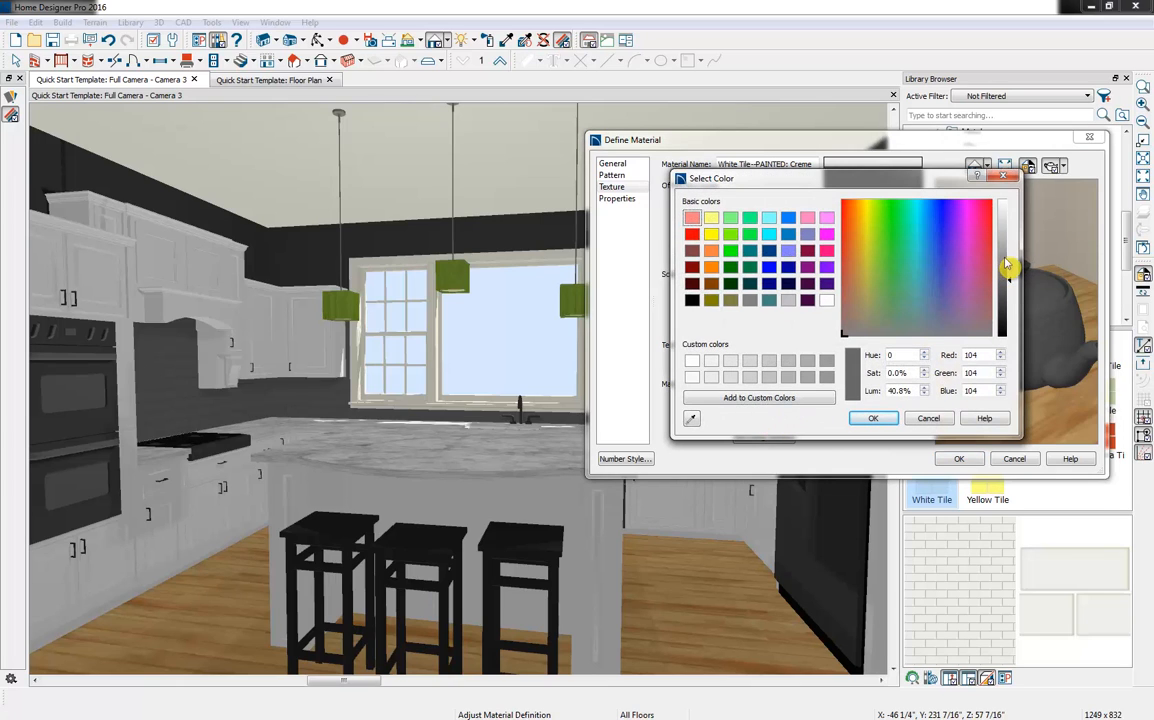
pyautogui.moveTo(1007, 265); pyautogui.dragTo(1008, 254)
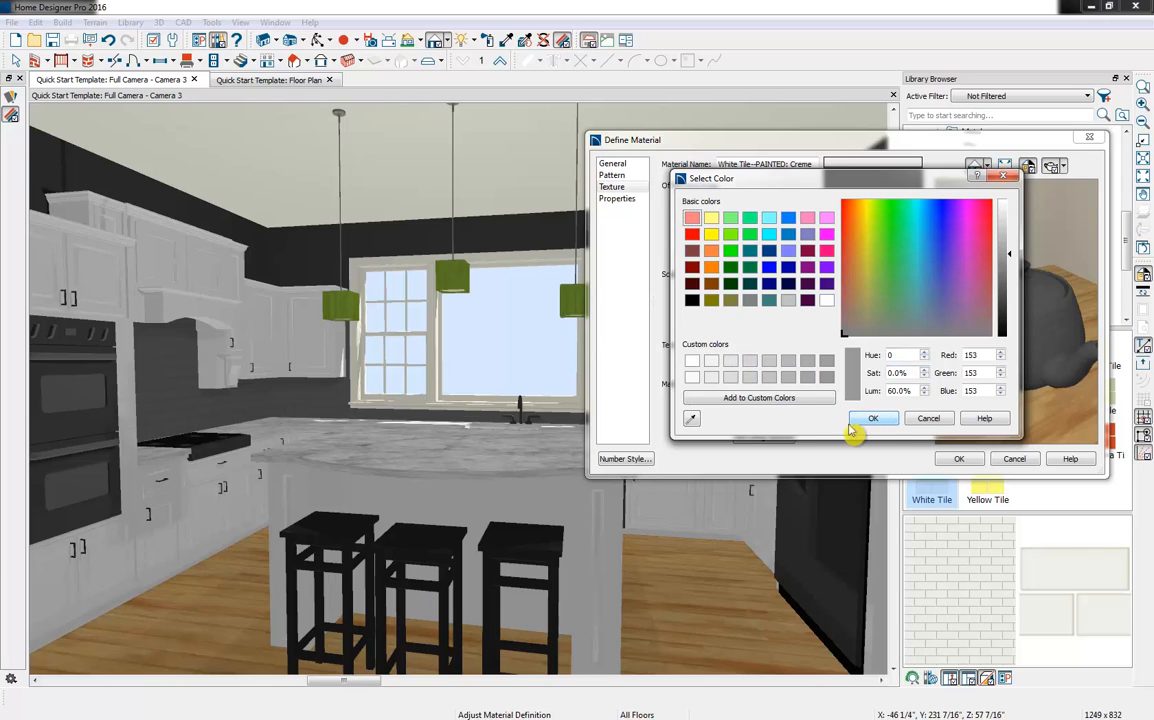
pyautogui.click(693, 421)
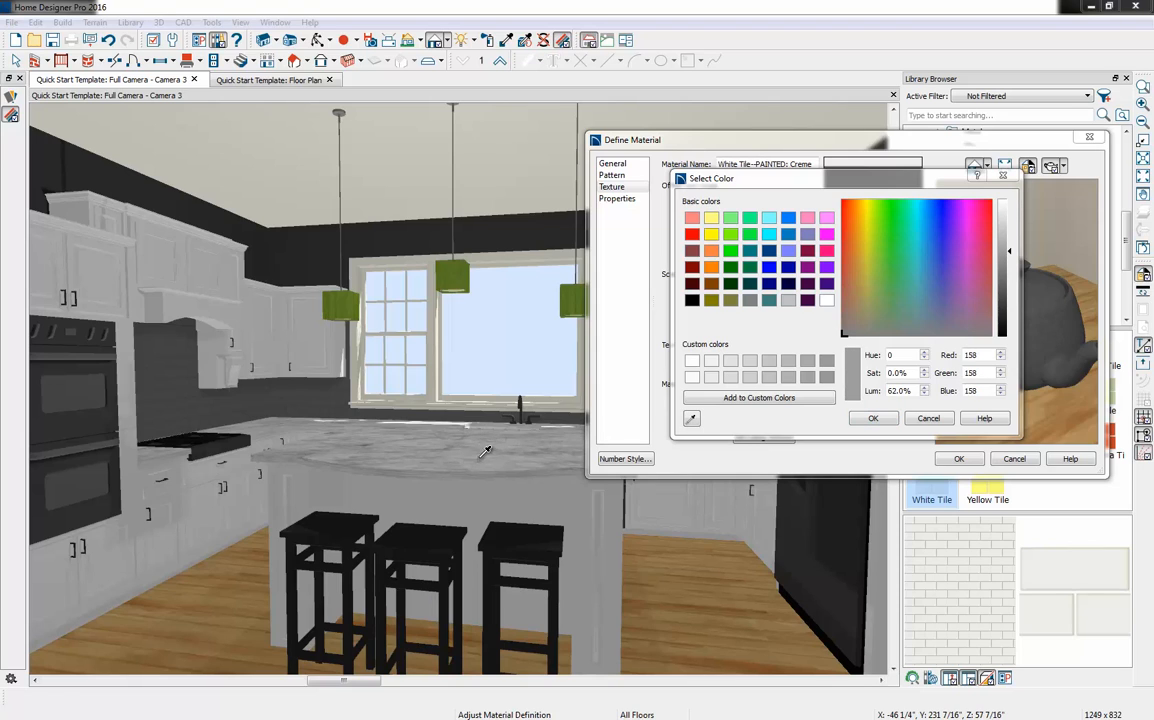
pyautogui.click(540, 461)
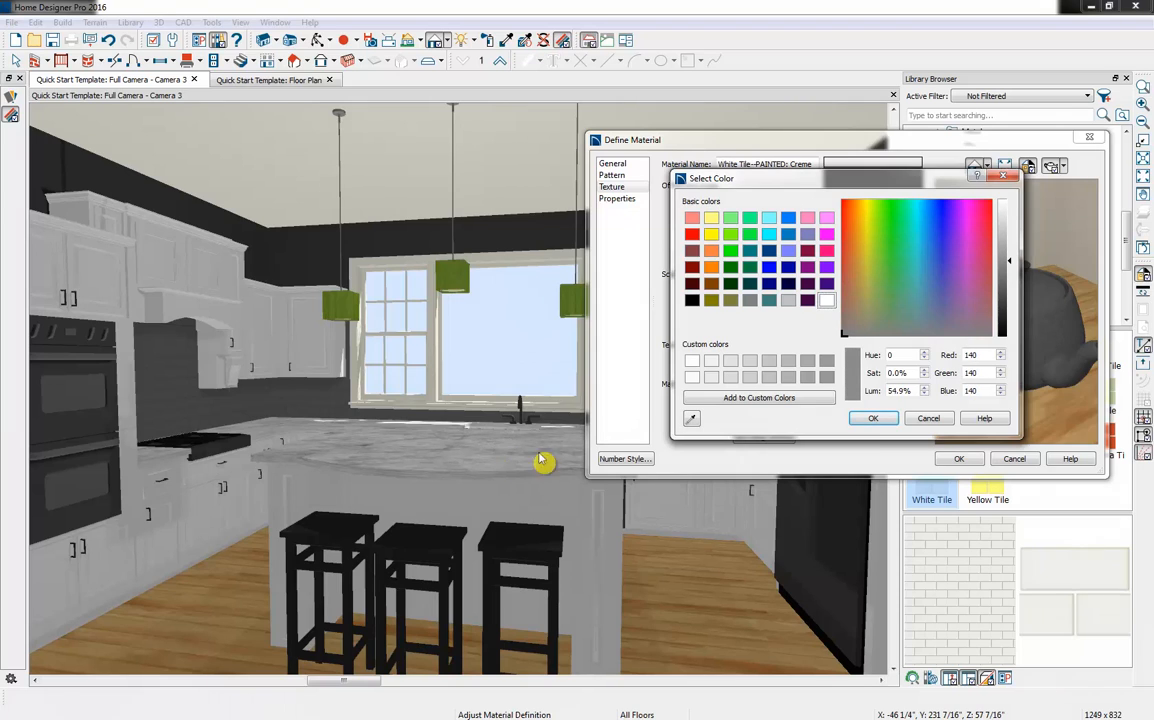
pyautogui.click(878, 420)
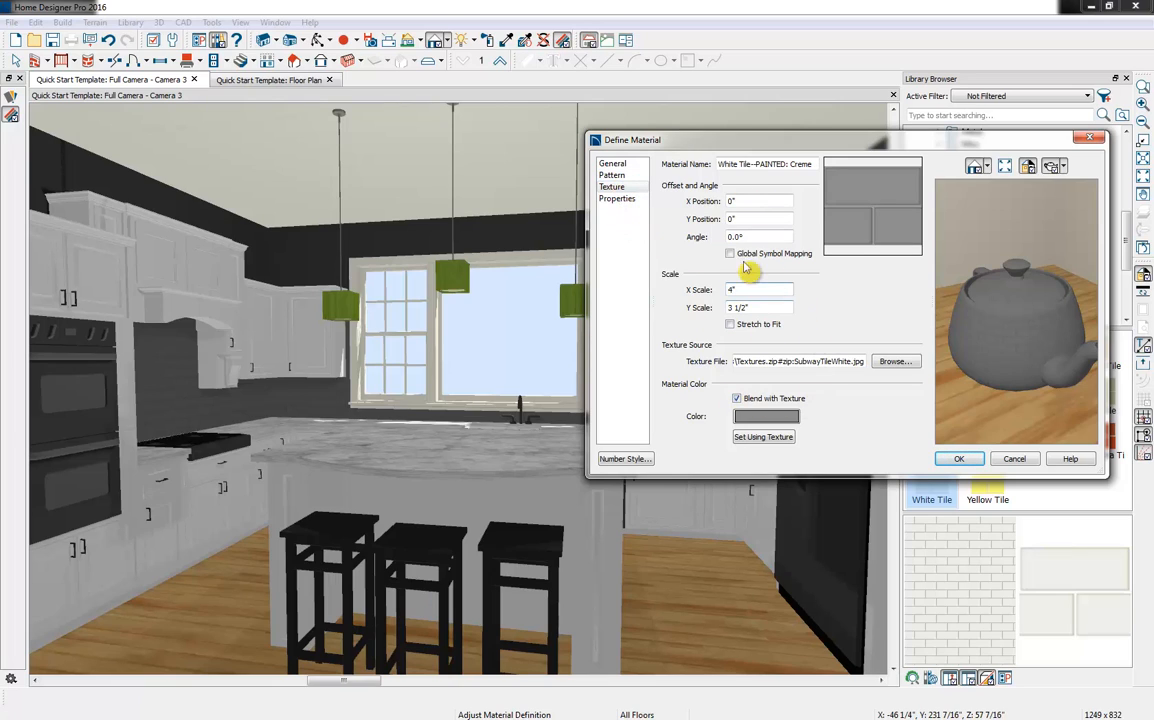
pyautogui.click(613, 175)
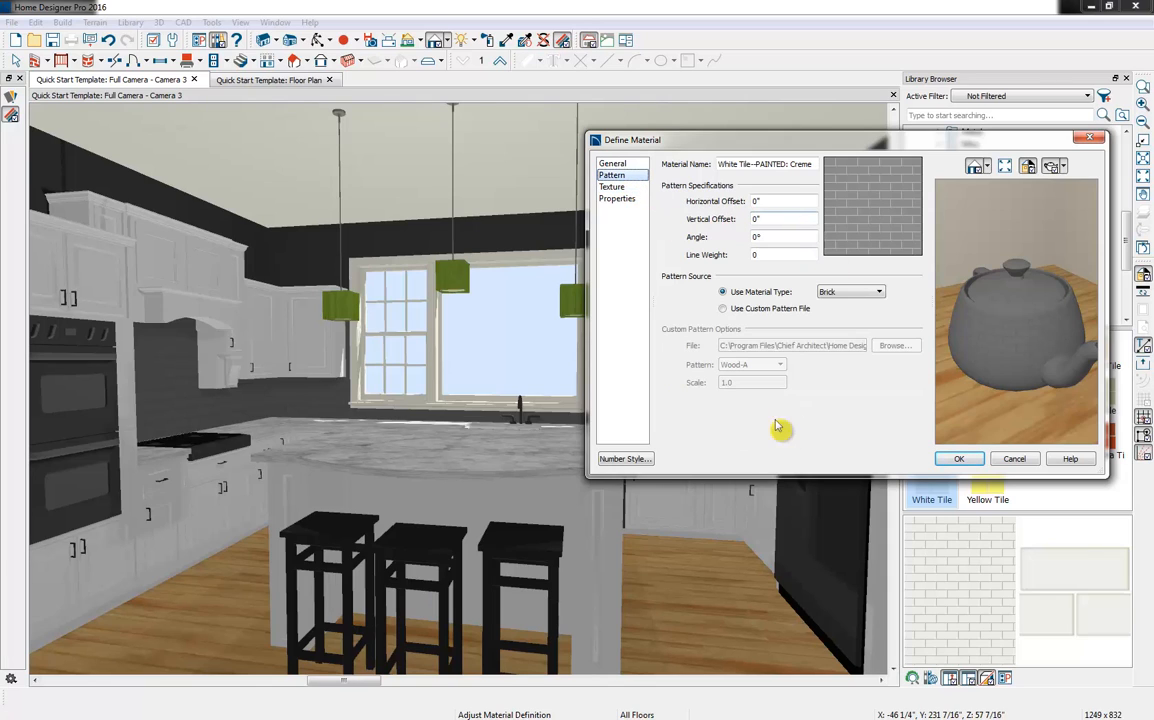
pyautogui.click(959, 459)
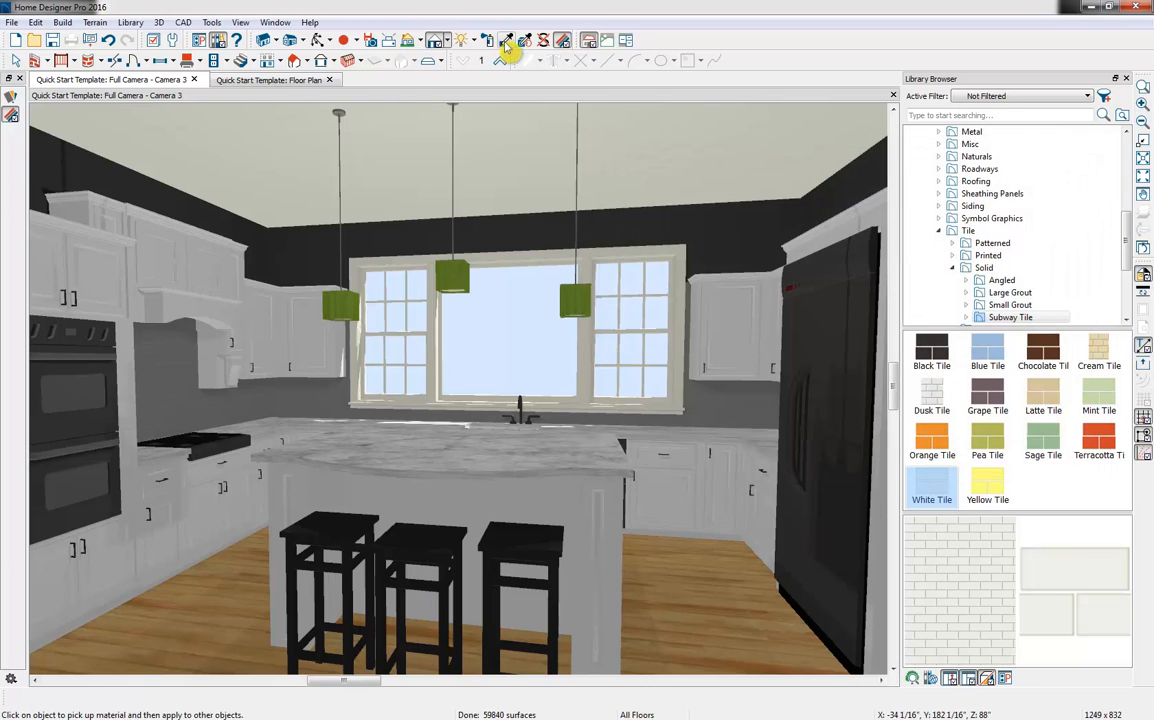
# Set the texture angle of the Country Natural wood floor material to 90°
pyautogui.click(703, 605)
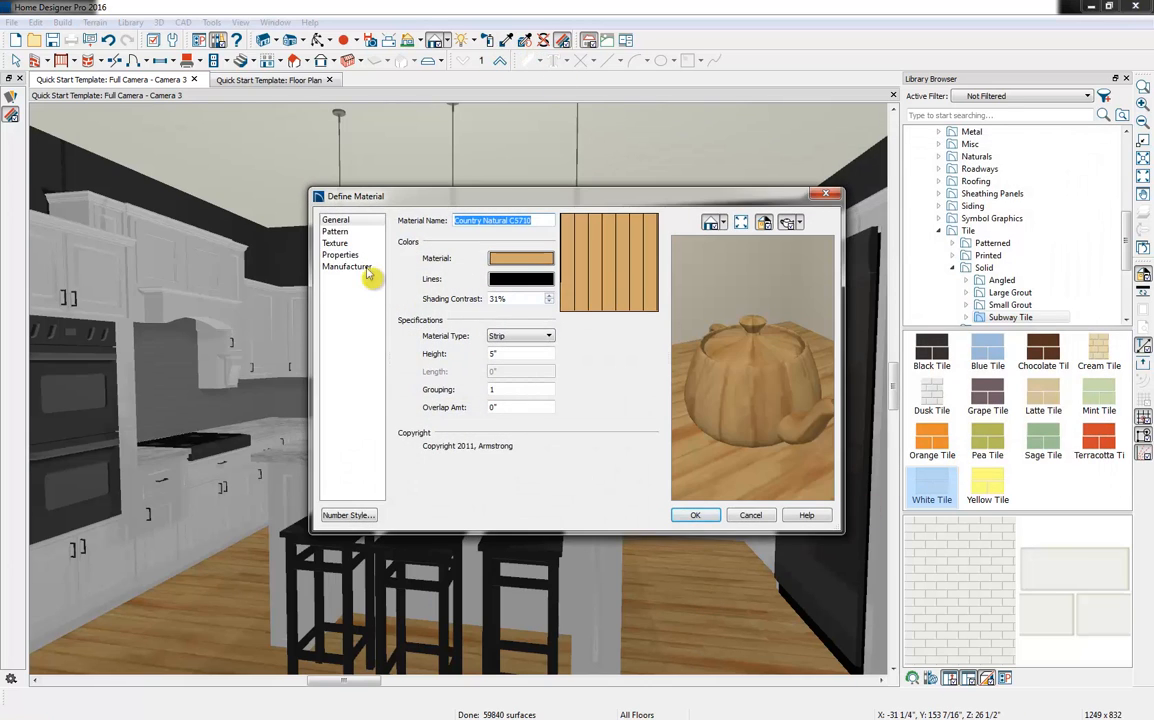
pyautogui.click(335, 243)
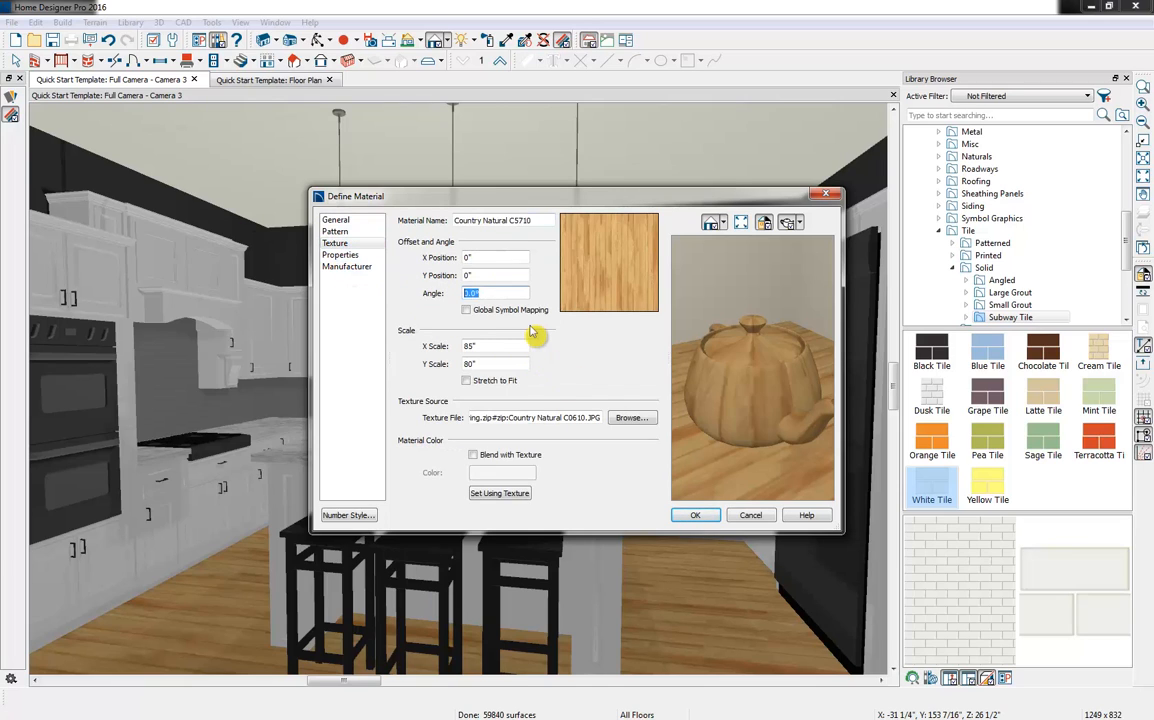
pyautogui.write('90')
pyautogui.press('Tab')
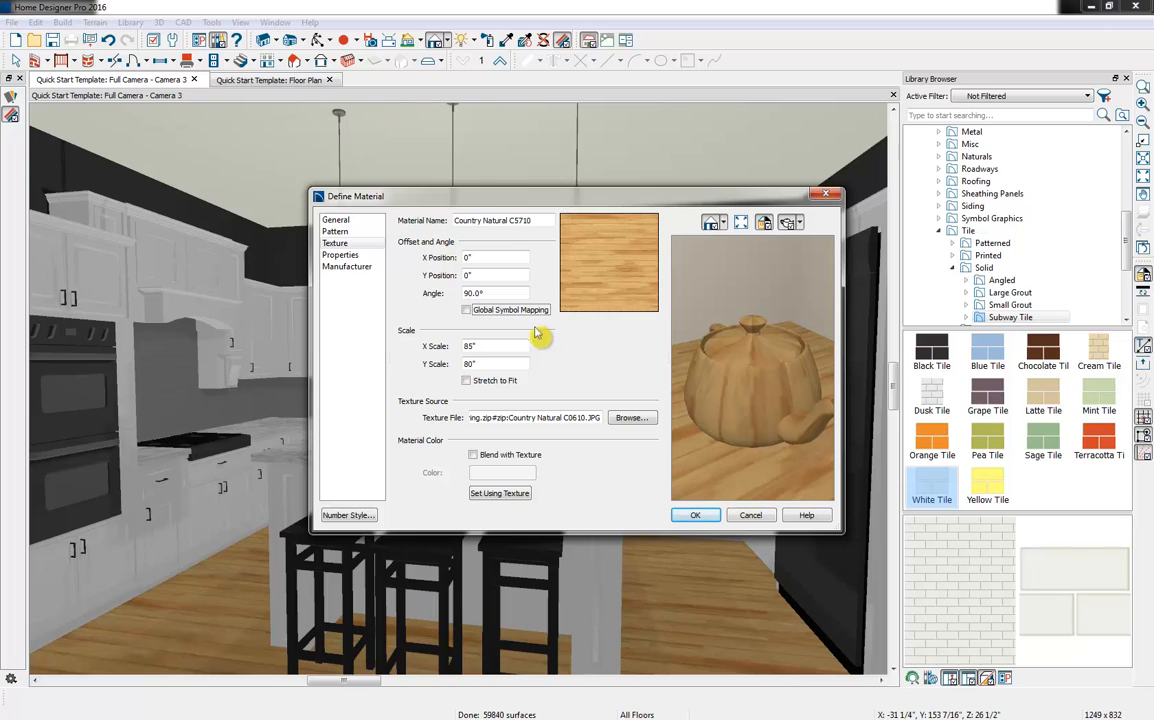
pyautogui.click(697, 516)
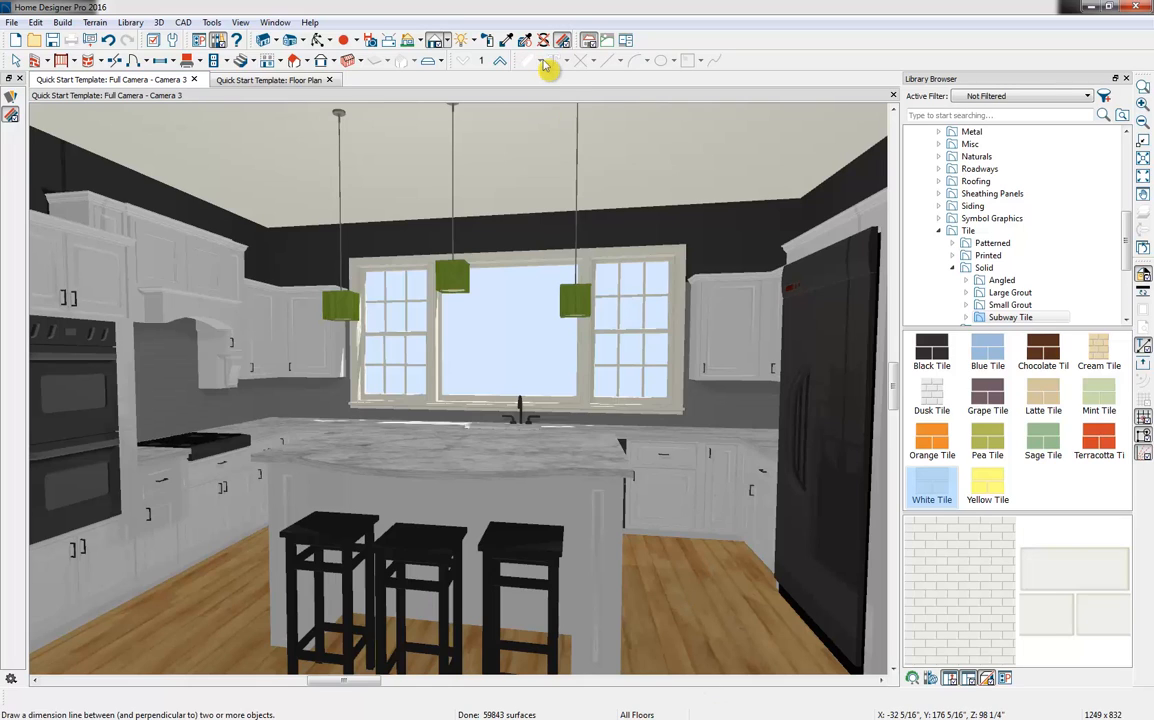
# Close the Library Browser and render the kitchen camera view with the Vector View technique
pyautogui.click(447, 43)
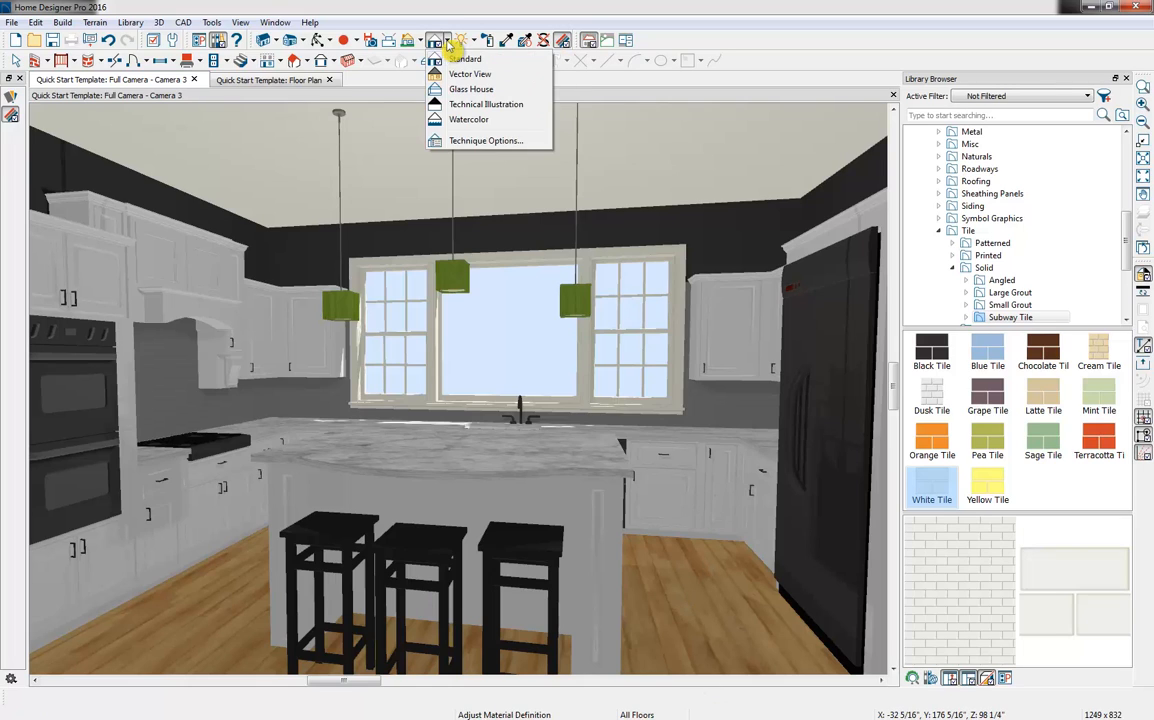
pyautogui.click(1127, 79)
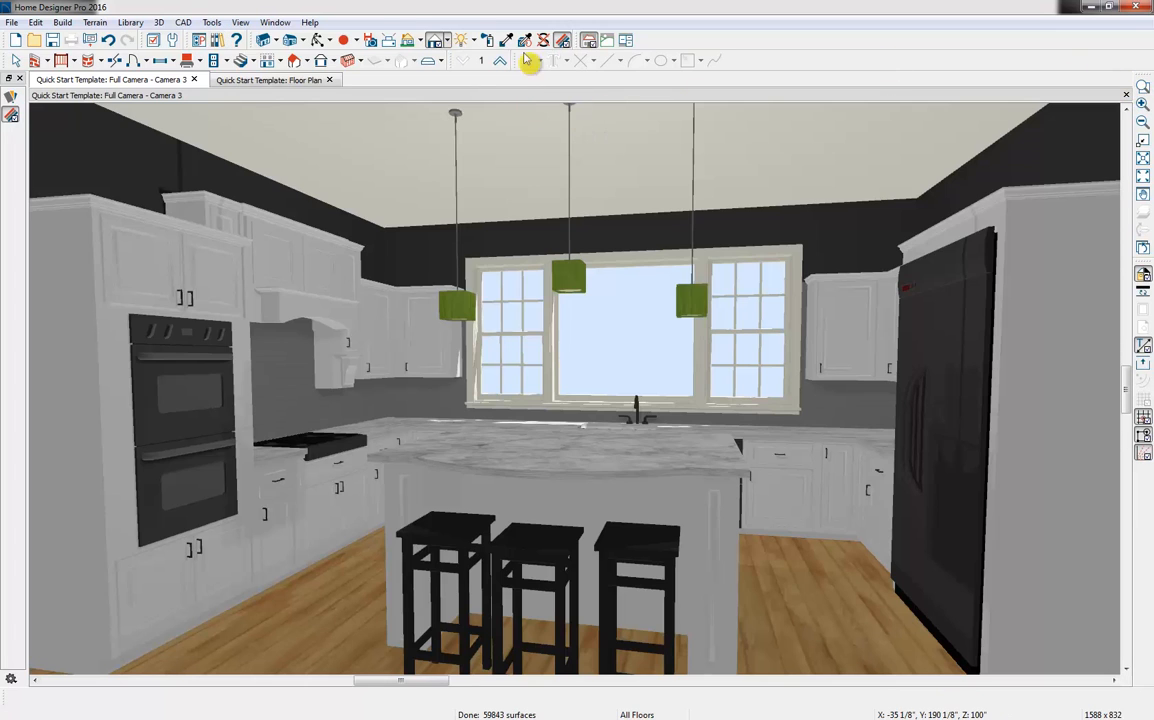
pyautogui.click(448, 44)
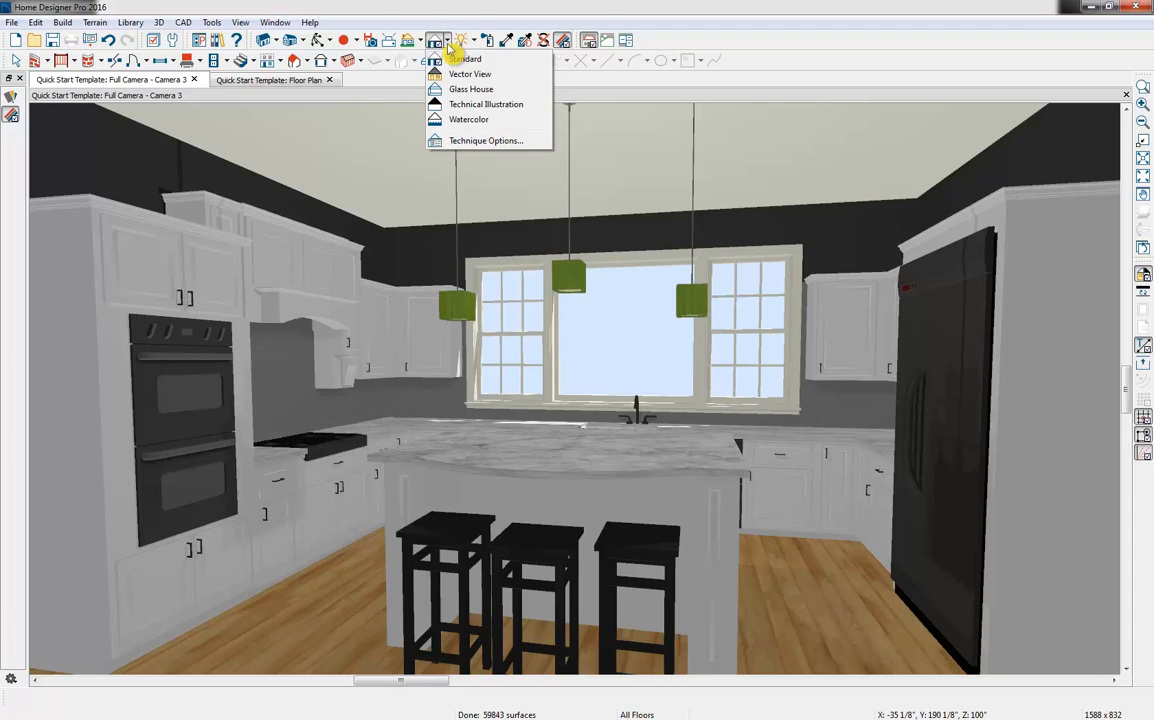
pyautogui.click(519, 75)
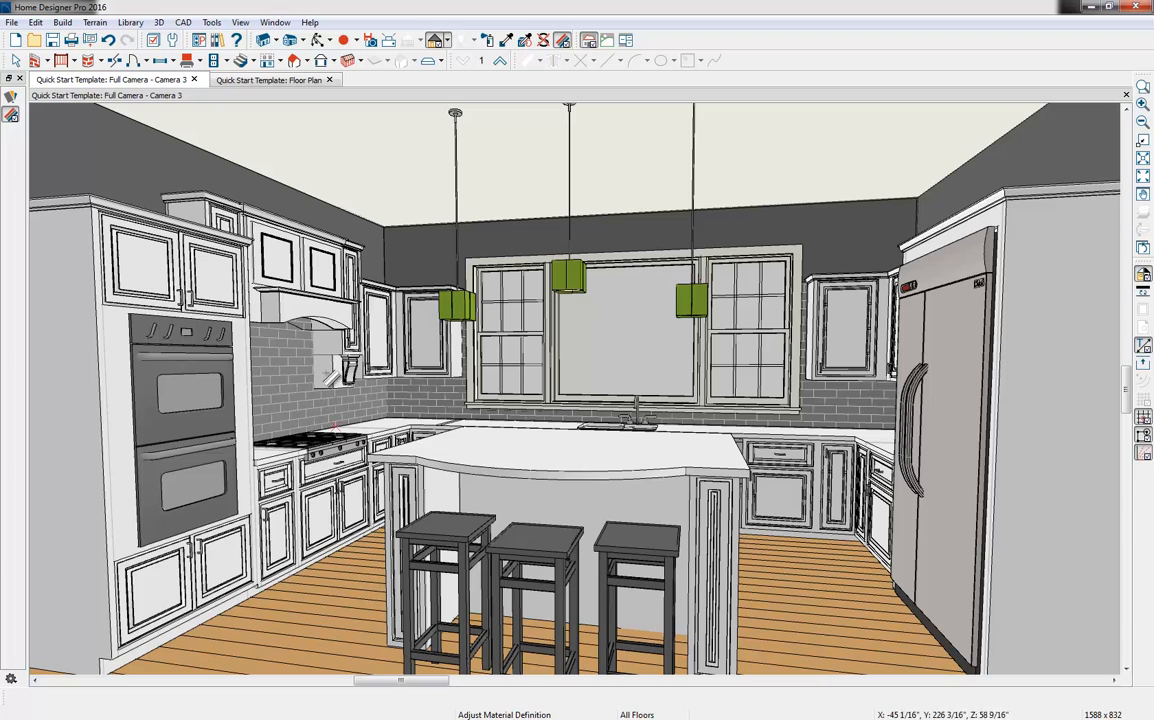
# Set the wood floor material's pattern angle to 0° and recheck its pattern settings
pyautogui.click(345, 627)
pyautogui.click(338, 231)
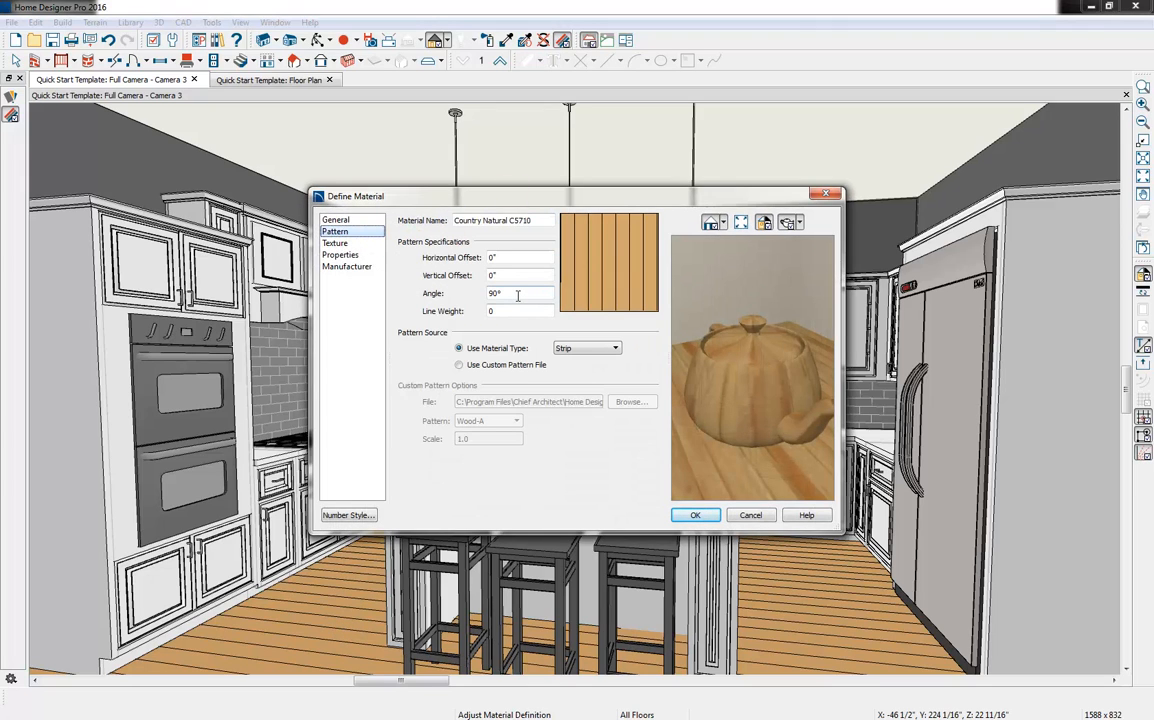
pyautogui.doubleClick(518, 295)
pyautogui.write('0')
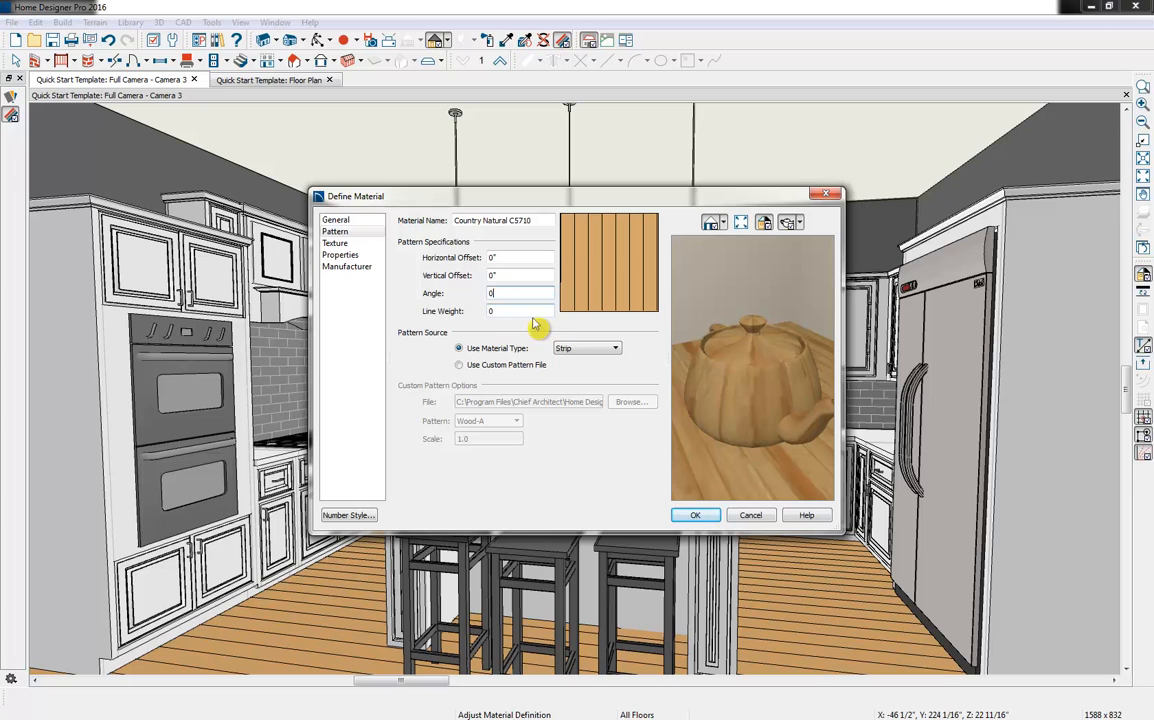
pyautogui.click(690, 515)
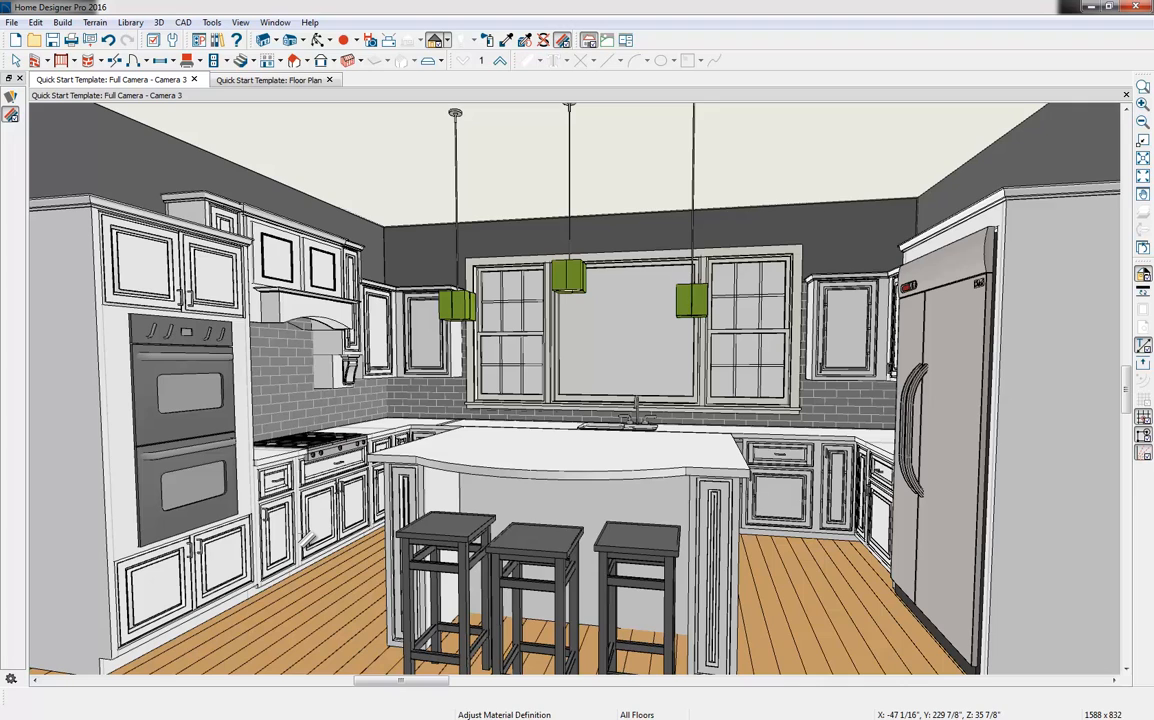
pyautogui.click(312, 548)
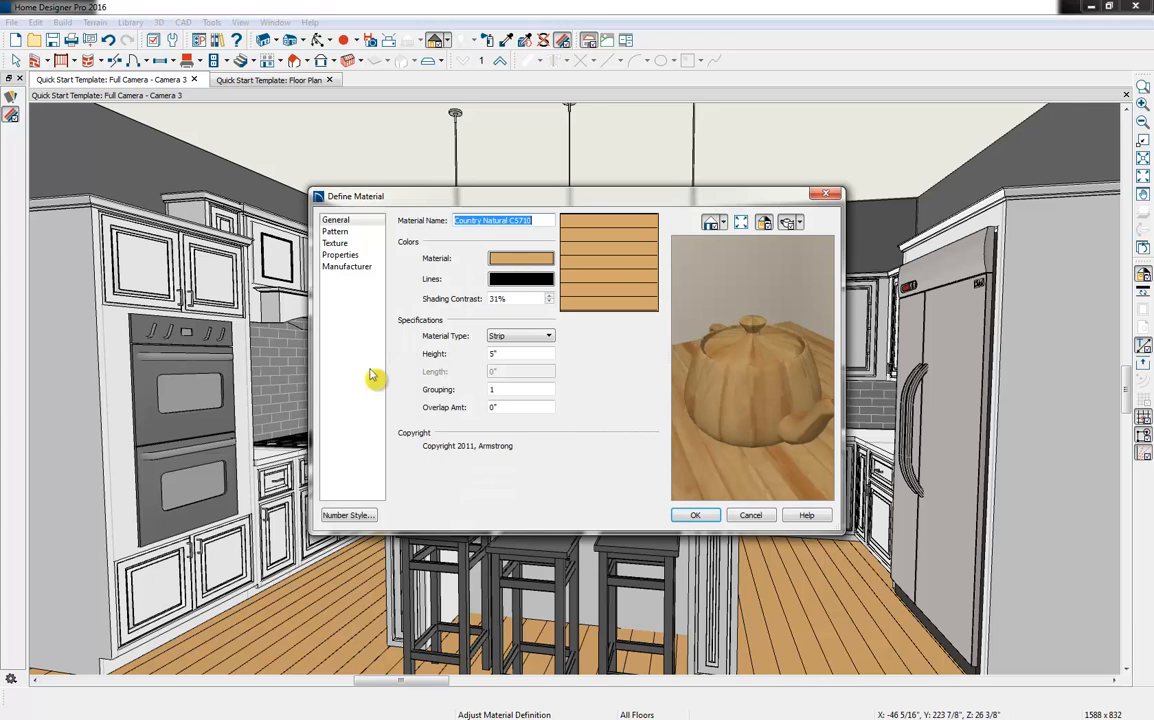
pyautogui.click(350, 244)
pyautogui.click(353, 232)
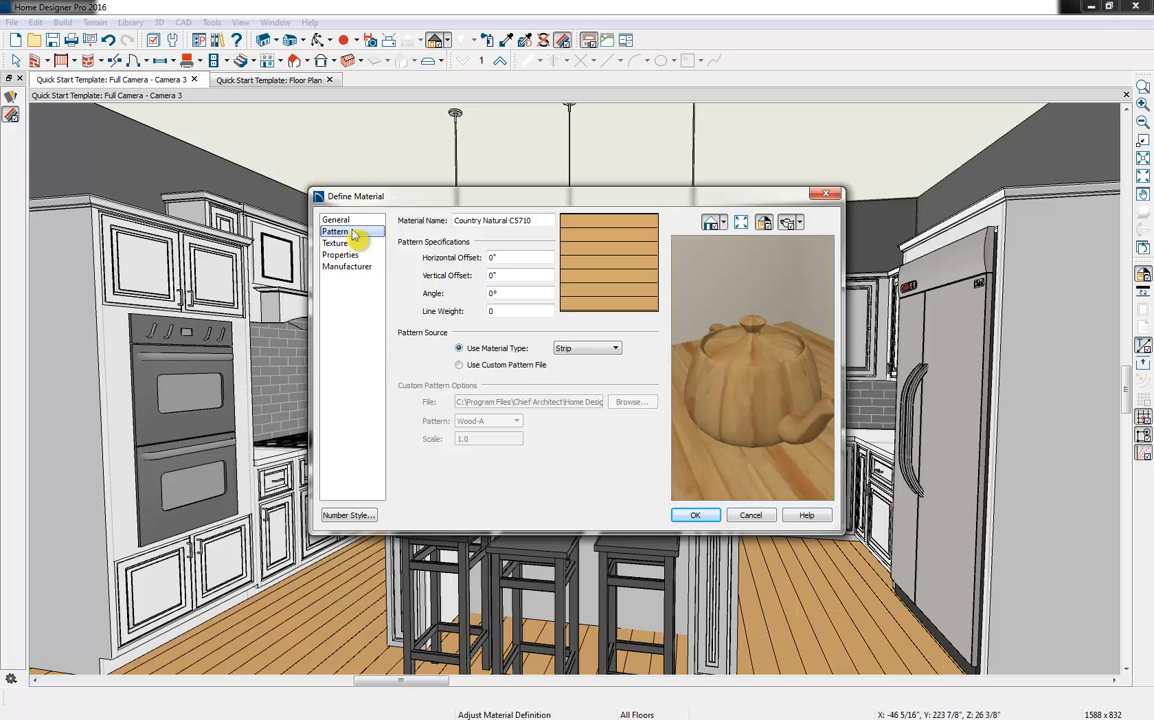
pyautogui.click(825, 195)
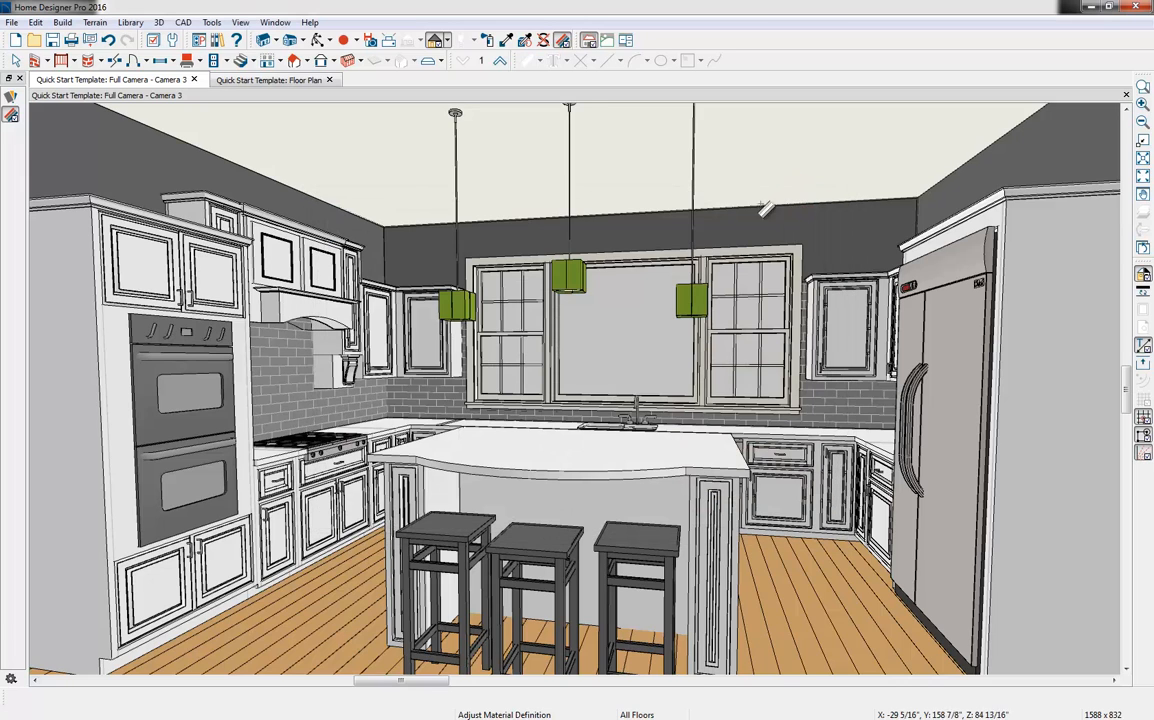
# Preview the kitchen camera view in the Glass House, Technical Illustration and Watercolor rendering techniques
pyautogui.click(446, 40)
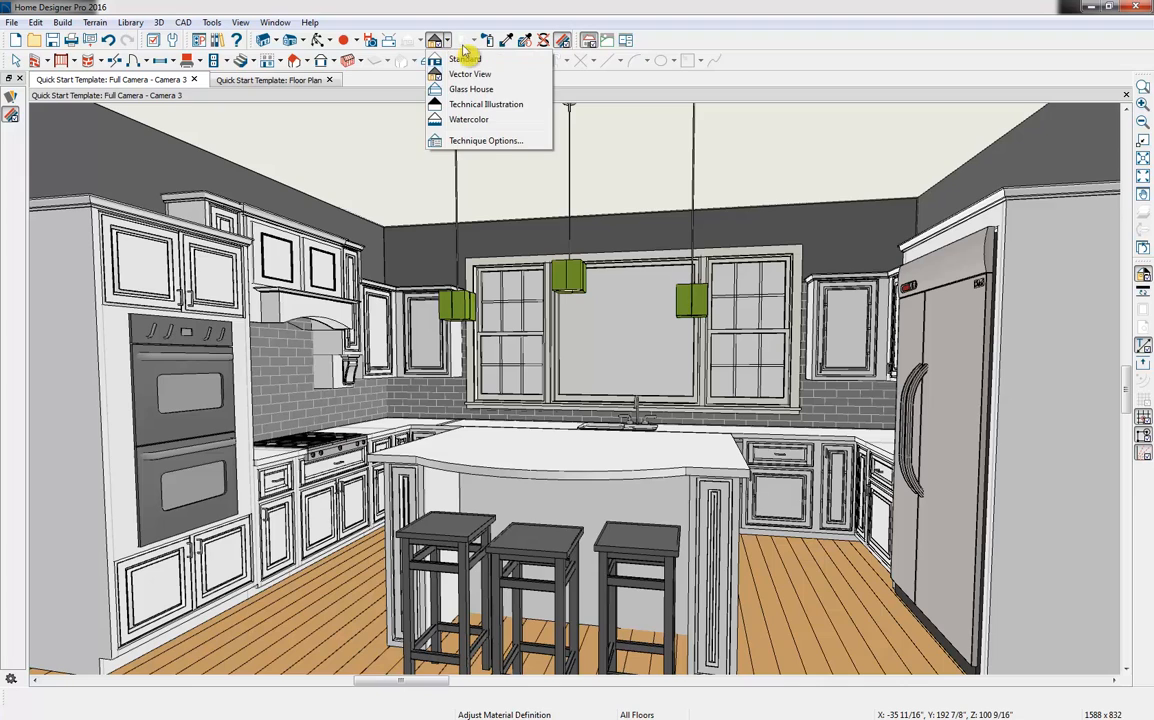
pyautogui.click(519, 91)
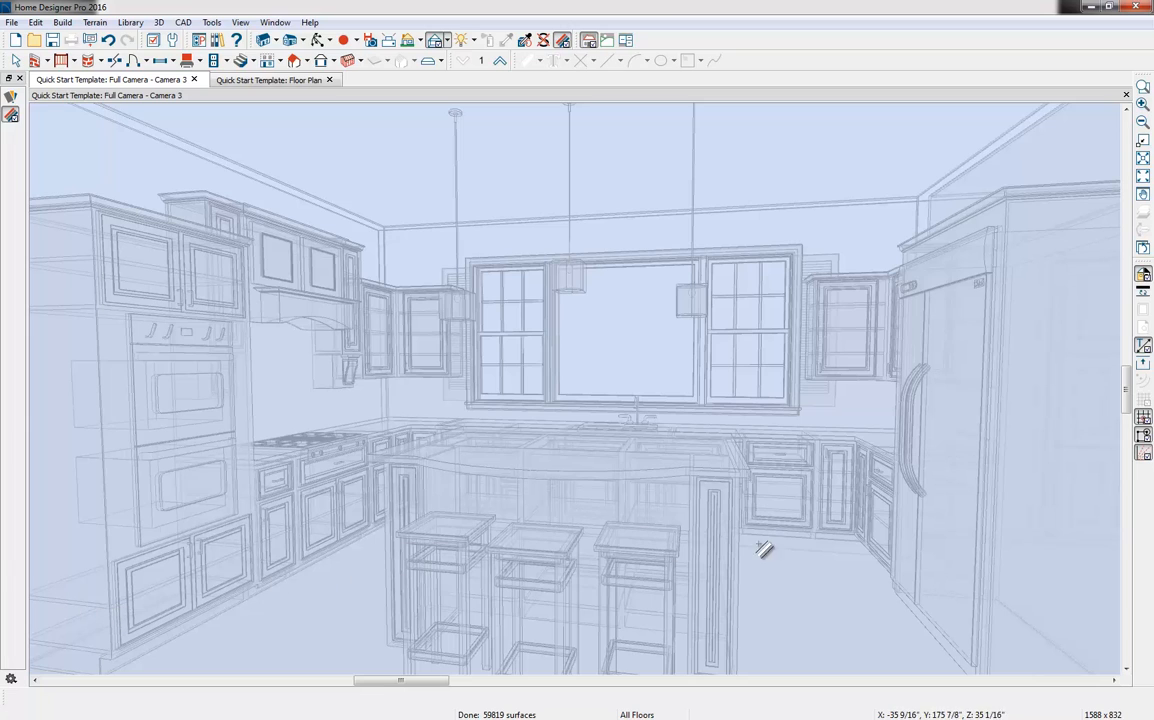
pyautogui.click(447, 42)
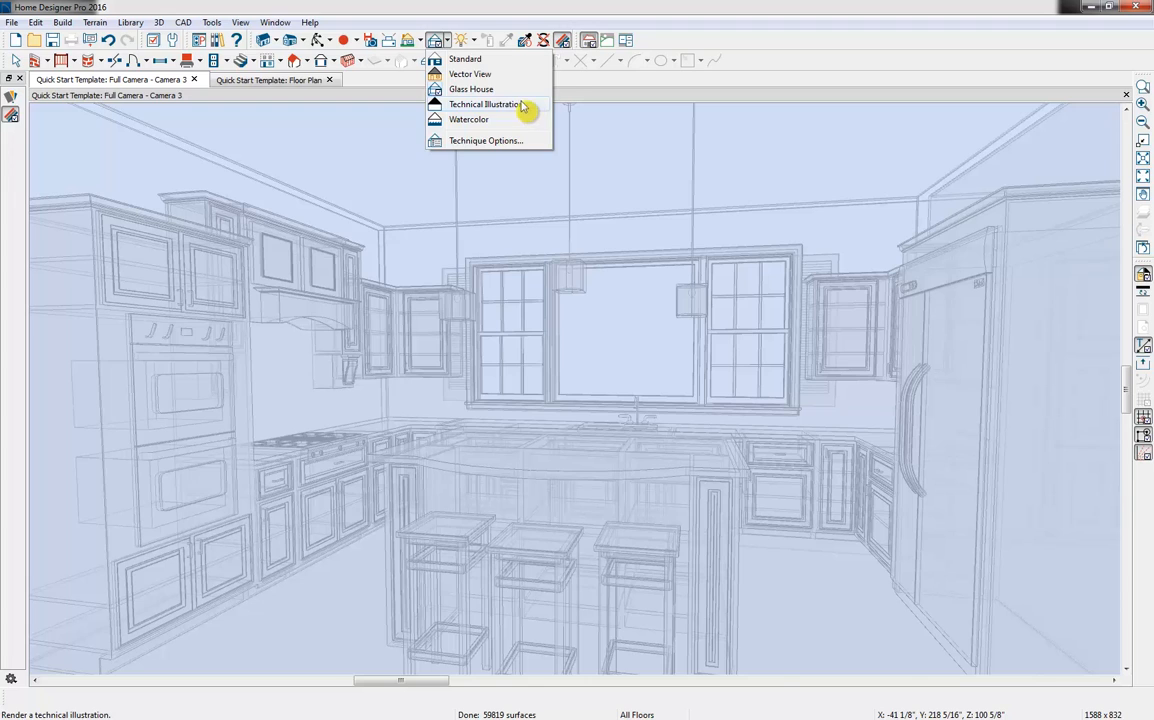
pyautogui.click(522, 106)
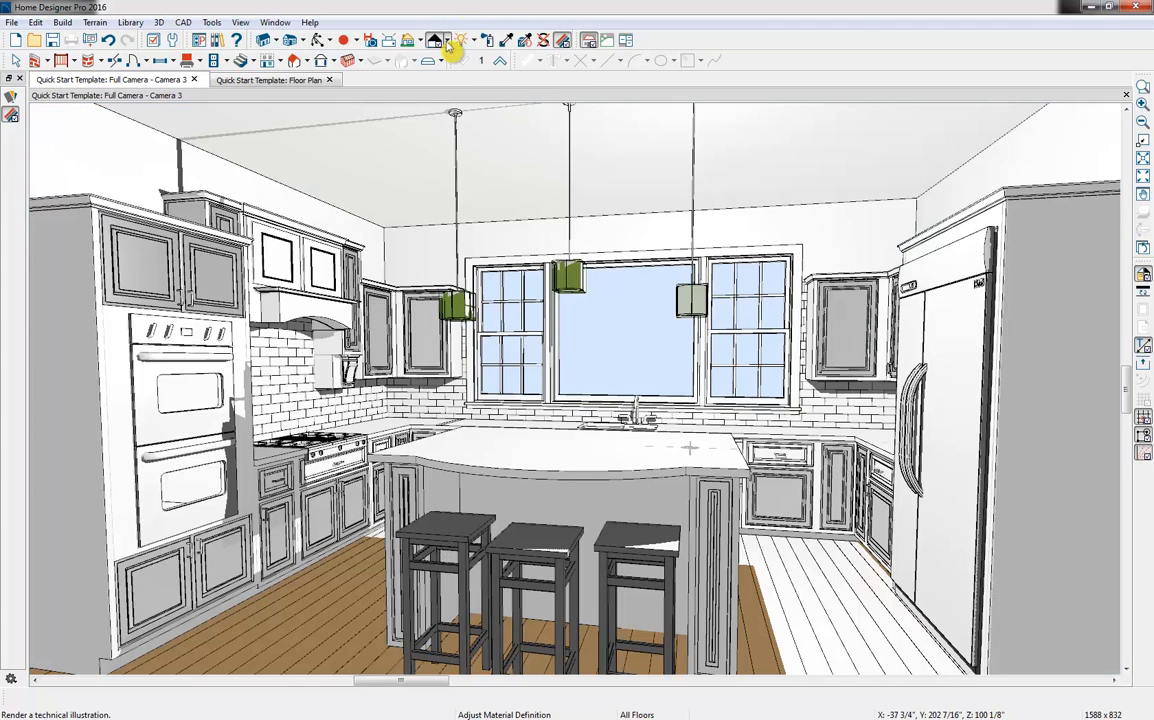
pyautogui.click(446, 41)
pyautogui.click(505, 120)
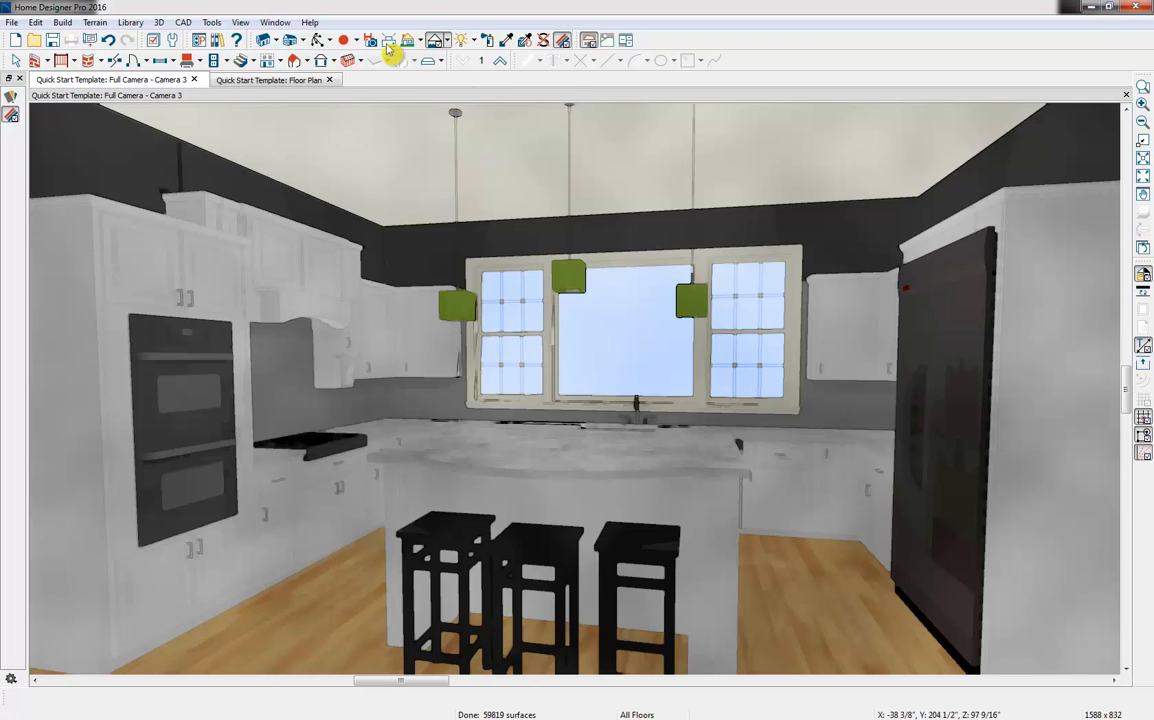
pyautogui.click(452, 42)
pyautogui.click(483, 105)
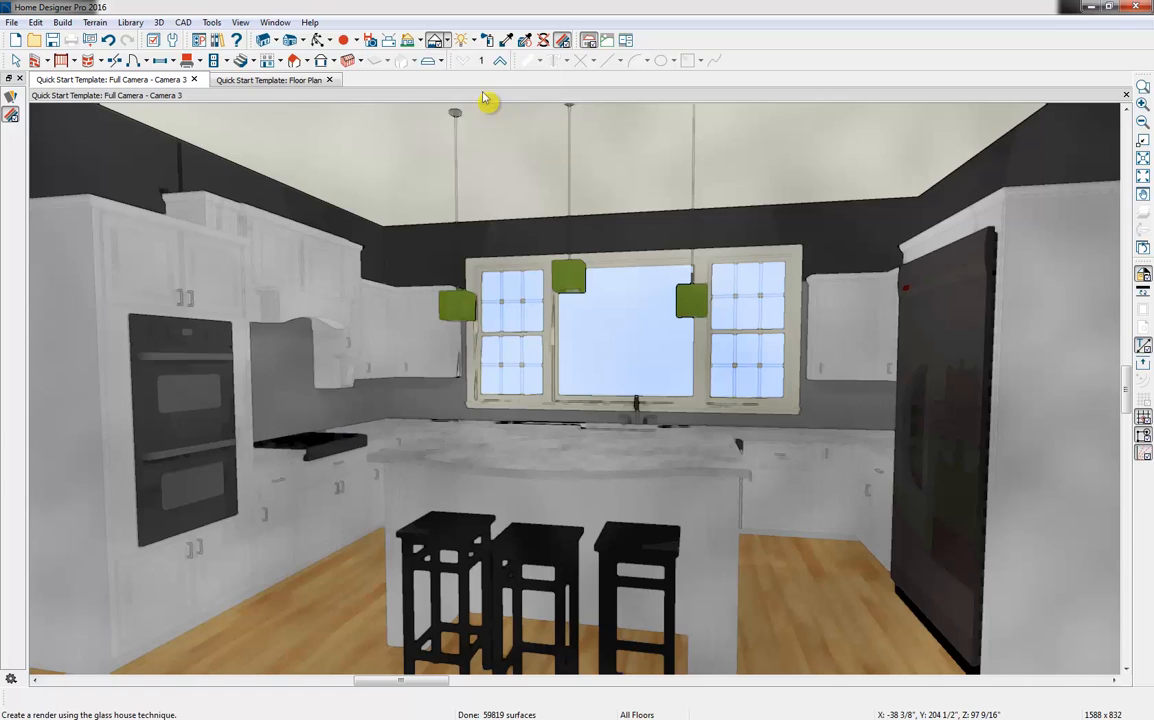
# Set the Glass House rendering technique to a line thickness of 12 and a transparency of 84%
pyautogui.click(446, 42)
pyautogui.click(485, 141)
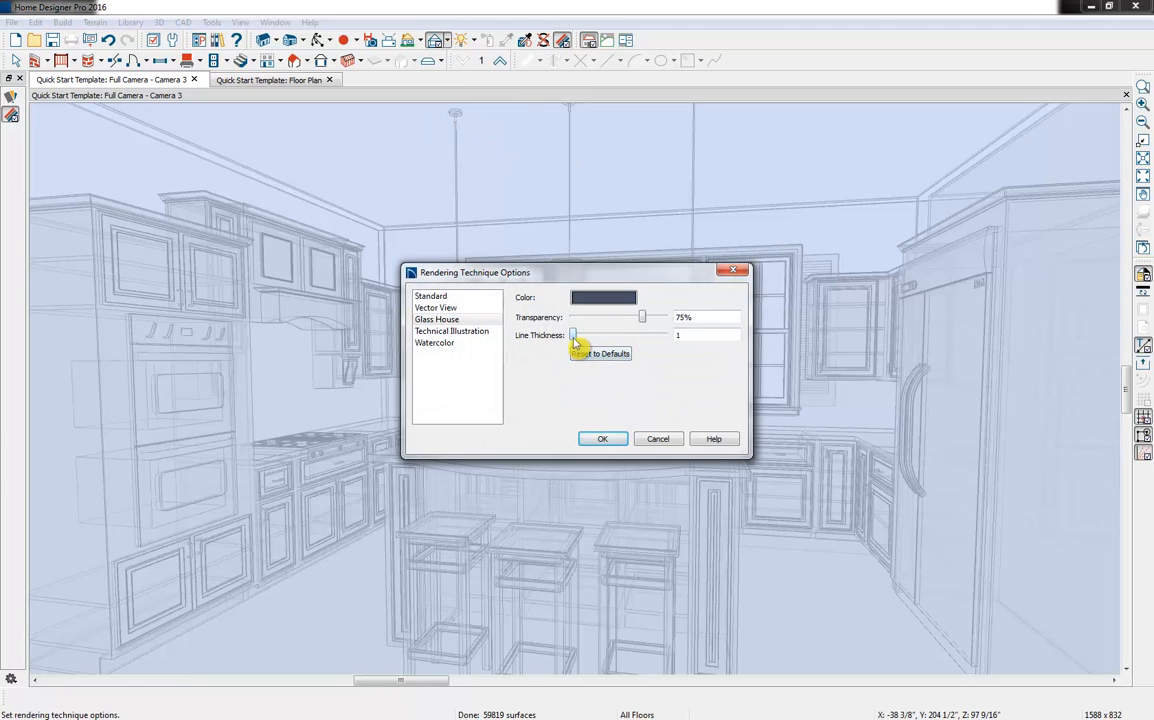
pyautogui.moveTo(574, 340); pyautogui.dragTo(637, 318)
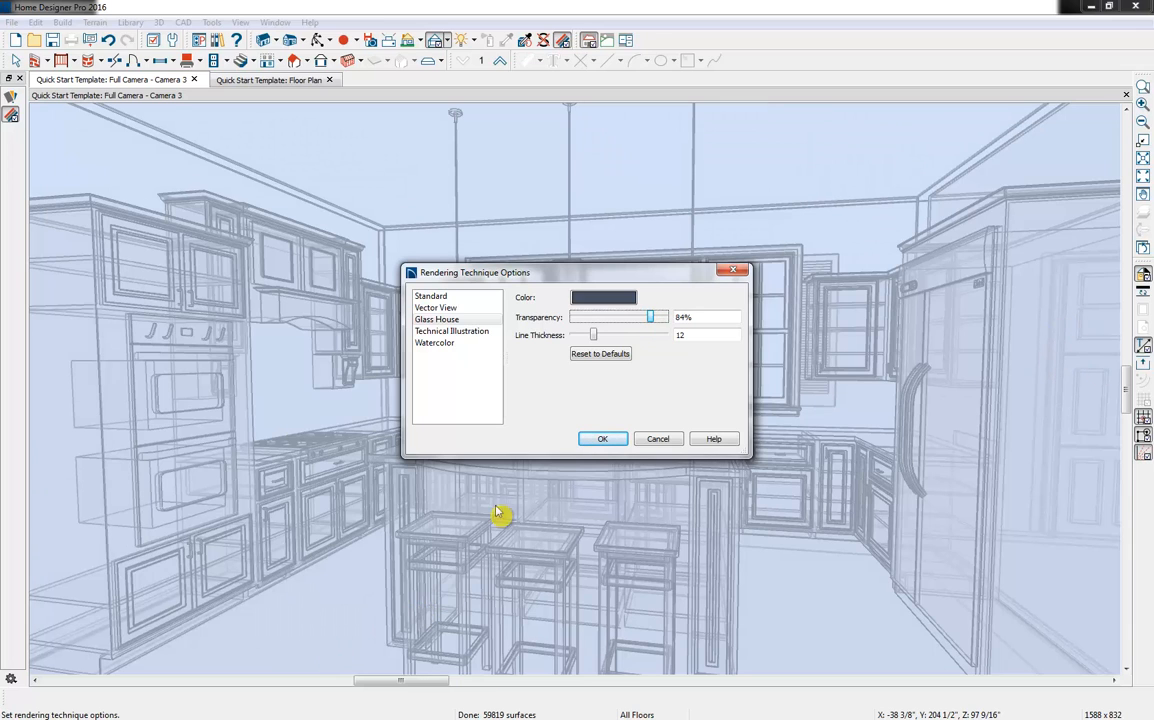
# Review the Vector View, Glass House and Technical Illustration options, and return the kitchen view to the Standard technique
pyautogui.click(438, 308)
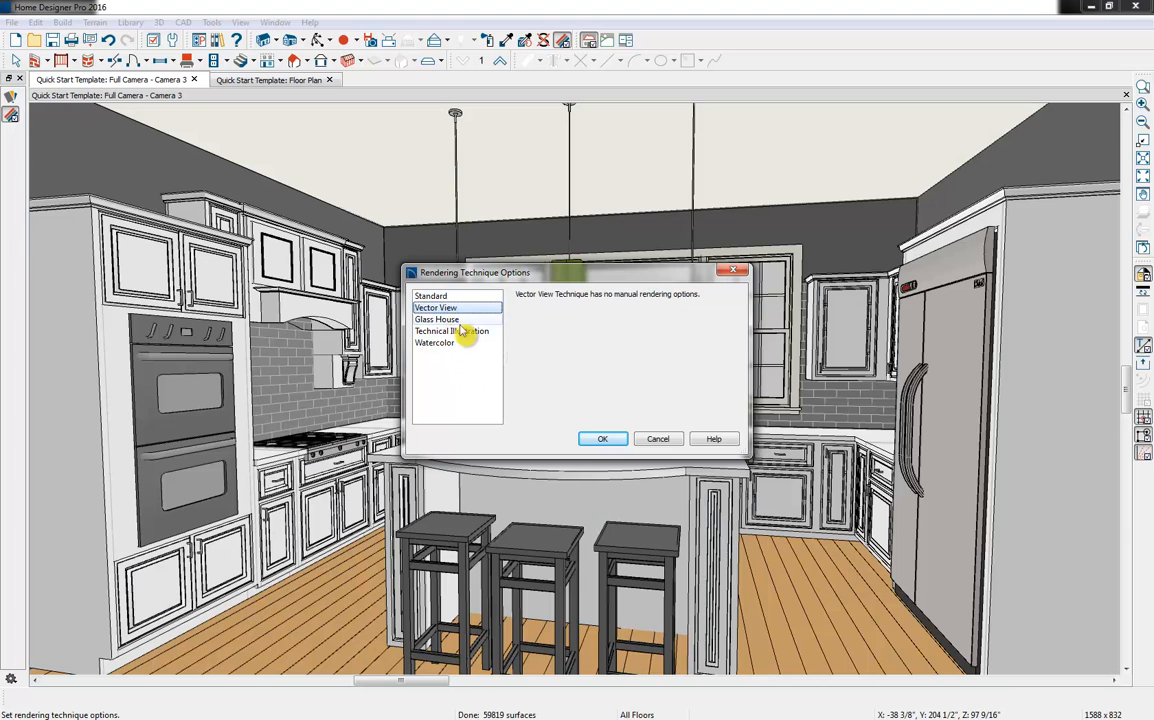
pyautogui.click(445, 319)
pyautogui.click(455, 331)
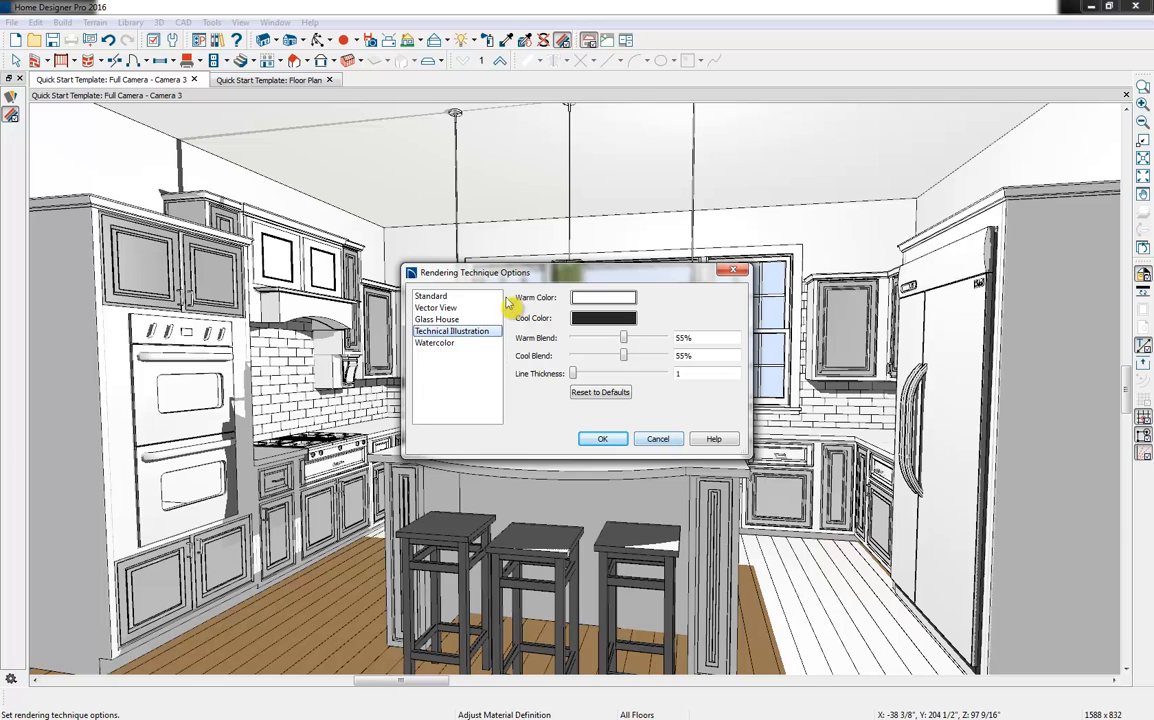
pyautogui.click(431, 296)
pyautogui.click(603, 440)
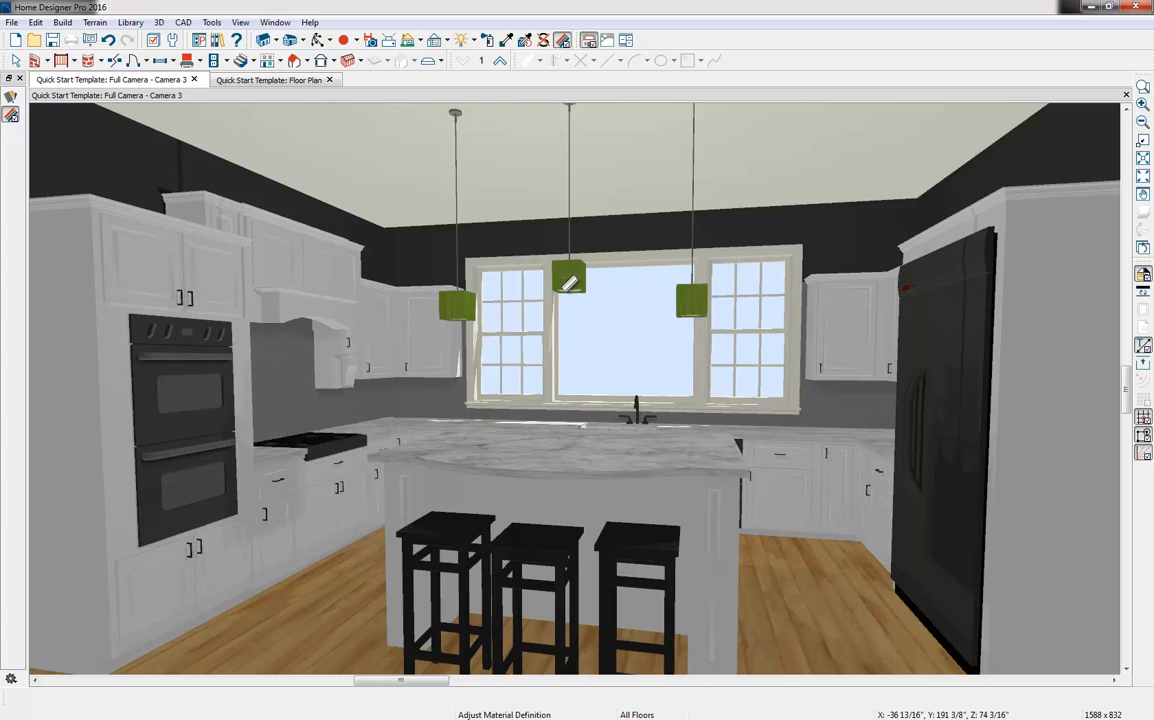
# Review the Render preferences for shadows, textures, reflections and edge smoothing
pyautogui.press('space')
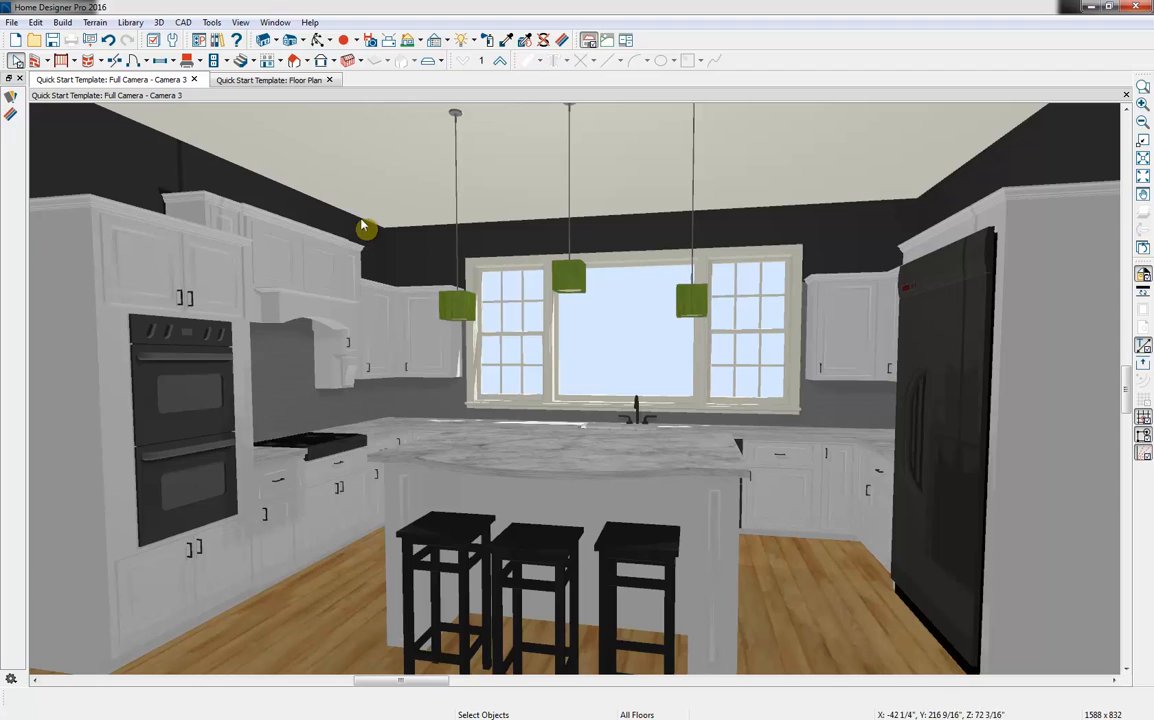
pyautogui.click(201, 41)
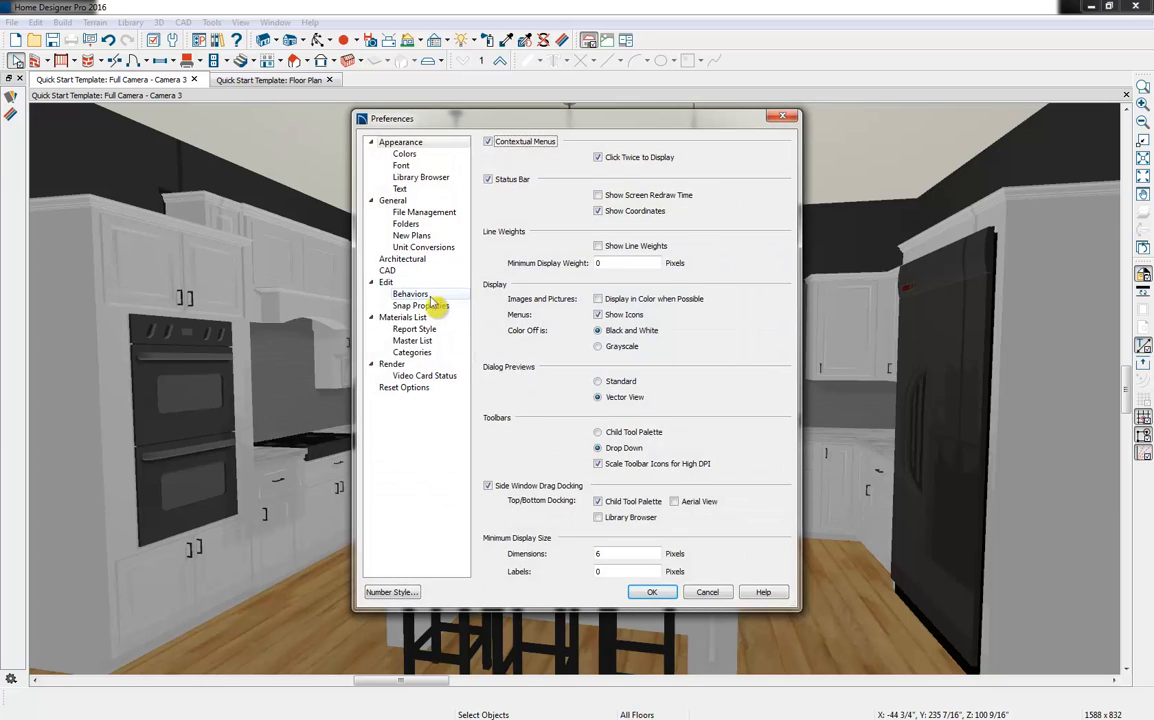
pyautogui.click(418, 366)
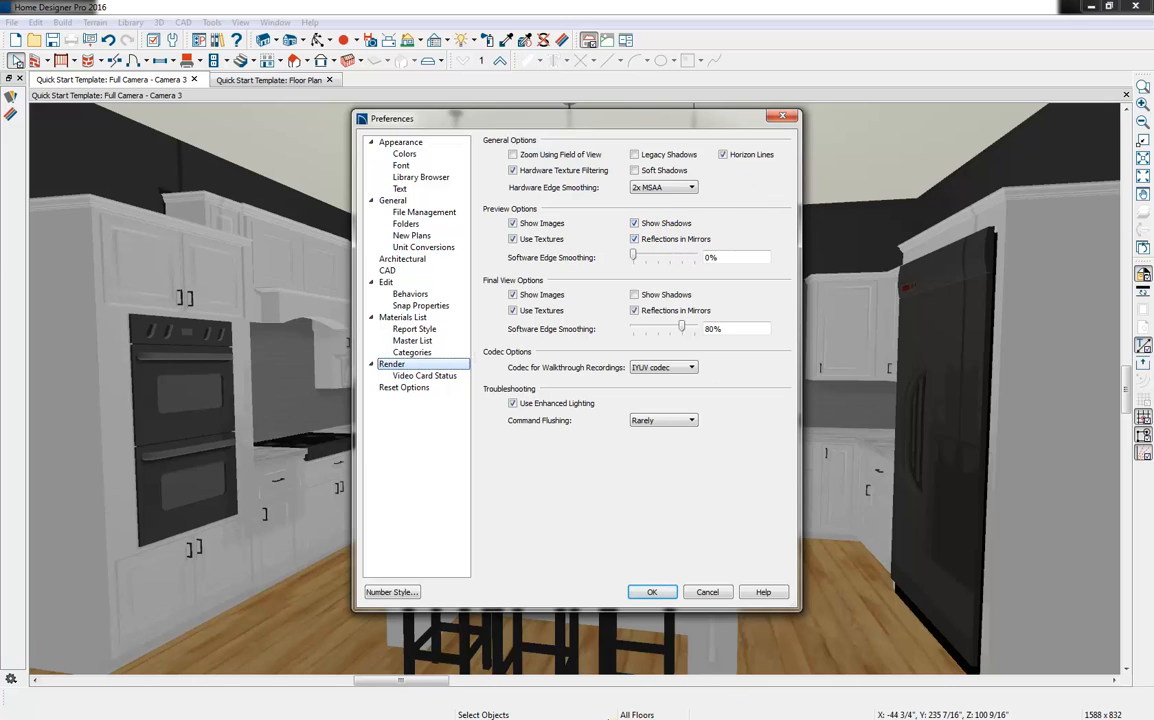
pyautogui.click(651, 592)
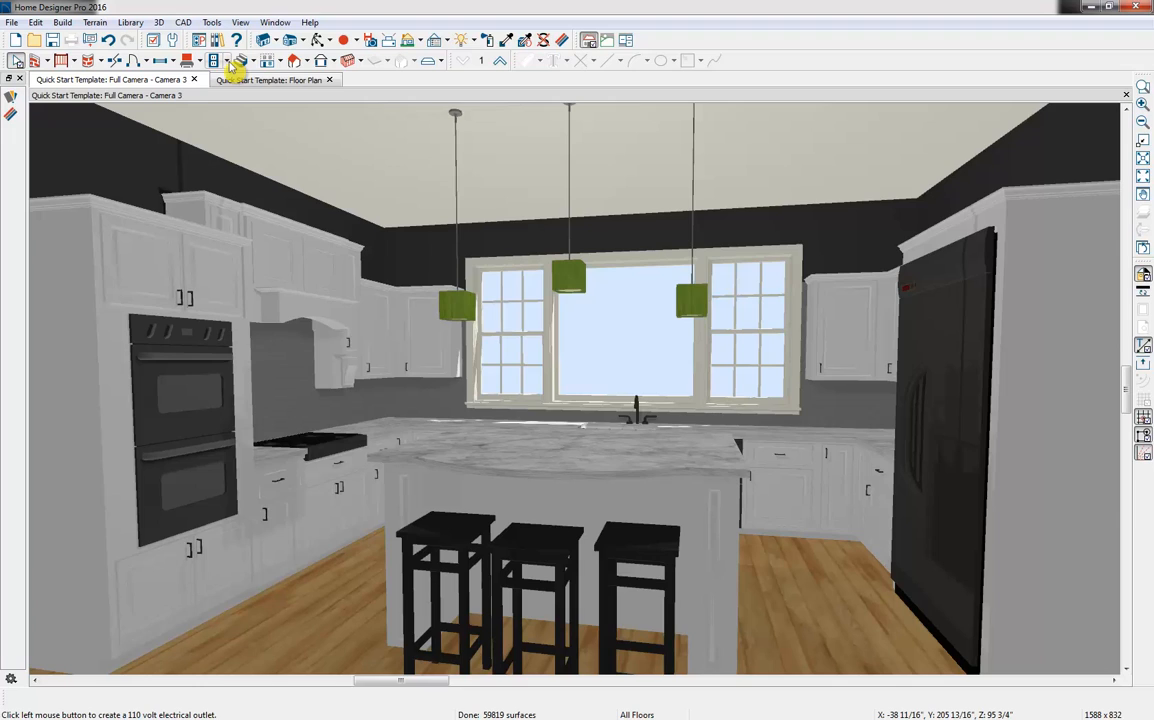
# Place two recessed lights in the kitchen ceiling, one on either side of the pendant lights
pyautogui.click(228, 61)
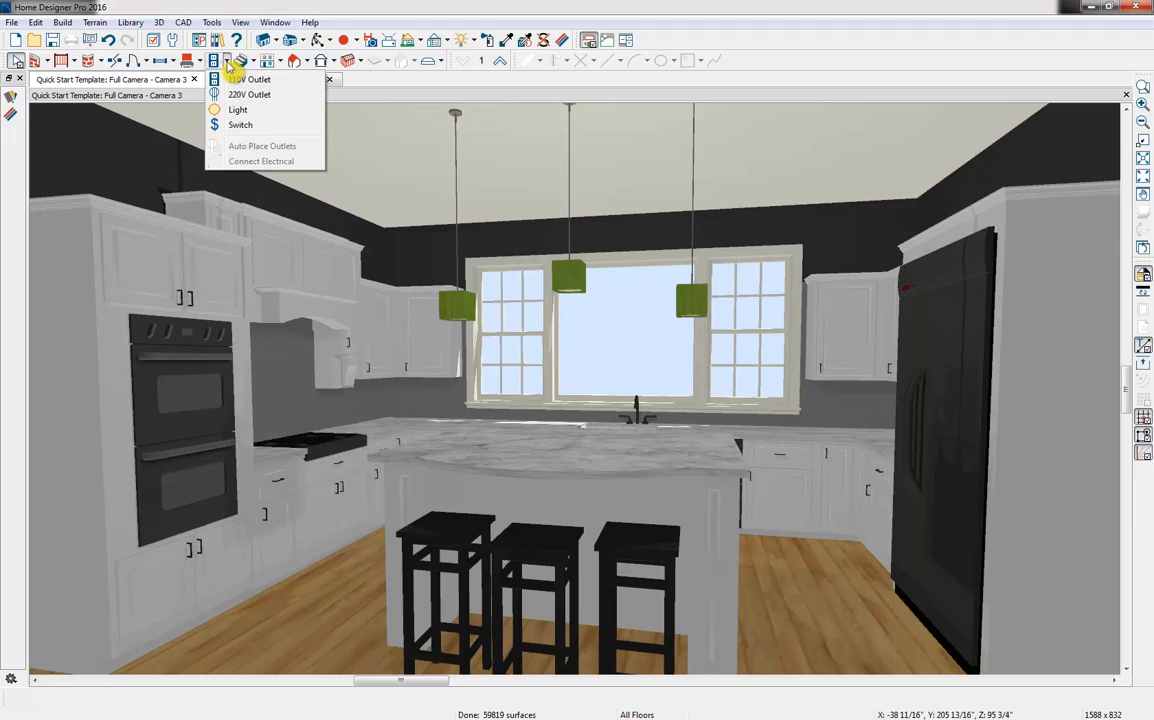
pyautogui.click(259, 112)
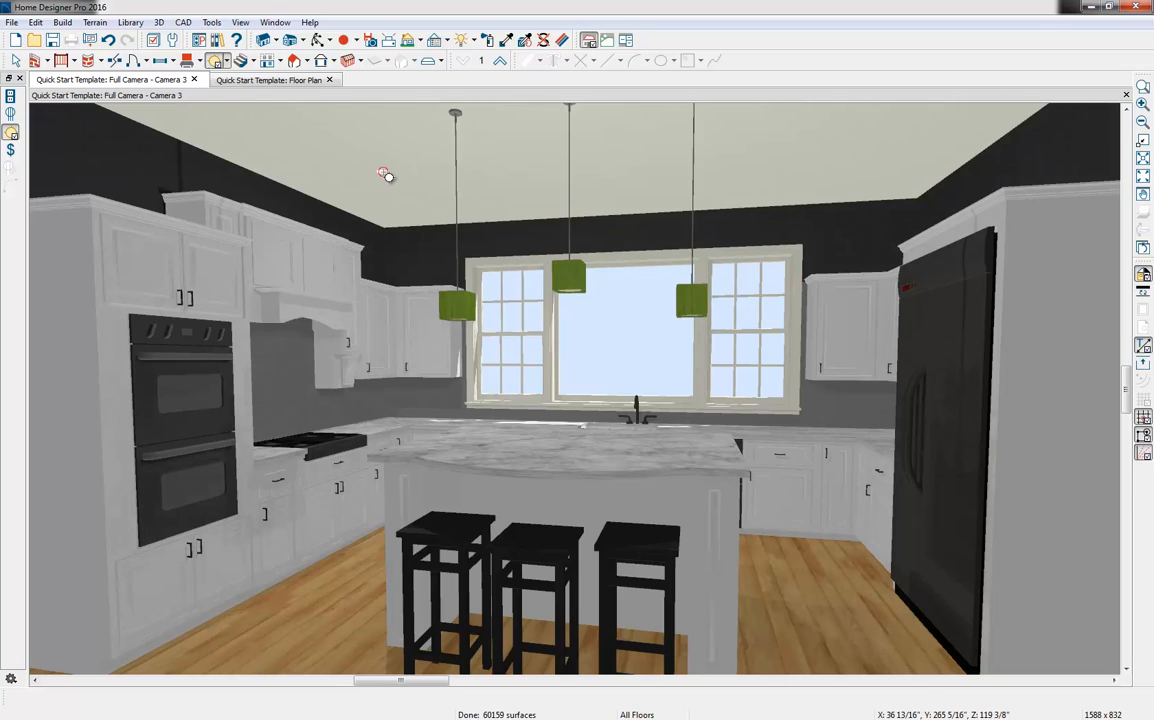
pyautogui.click(822, 155)
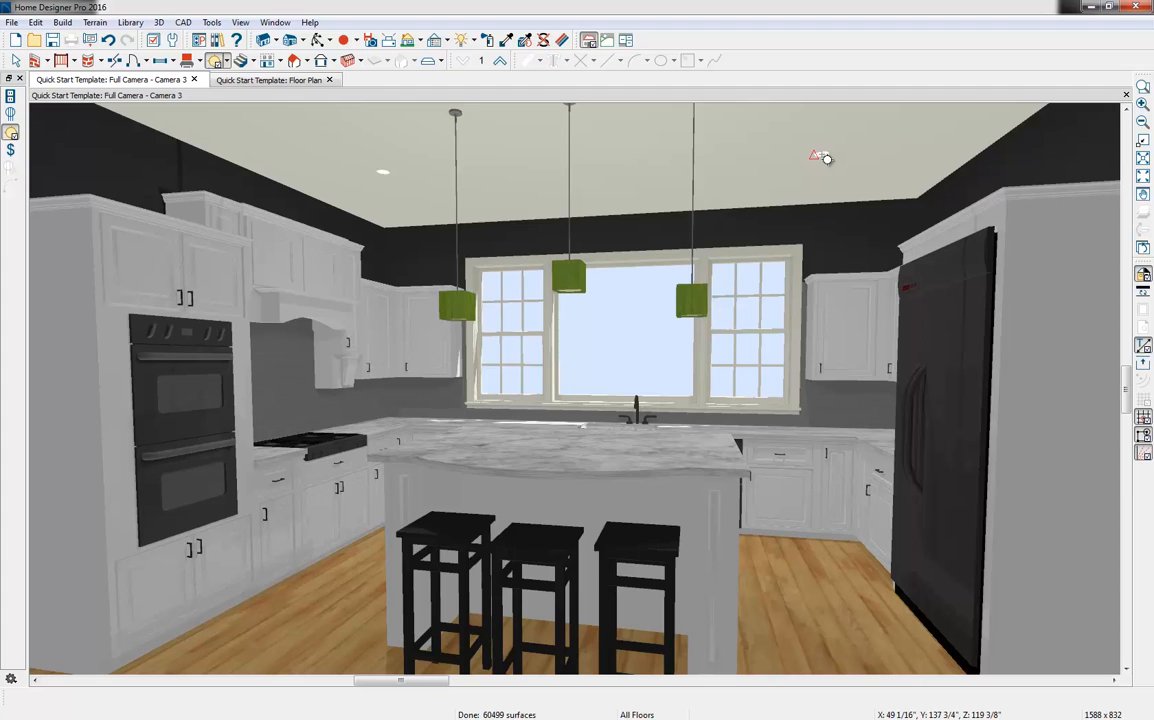
pyautogui.press('space')
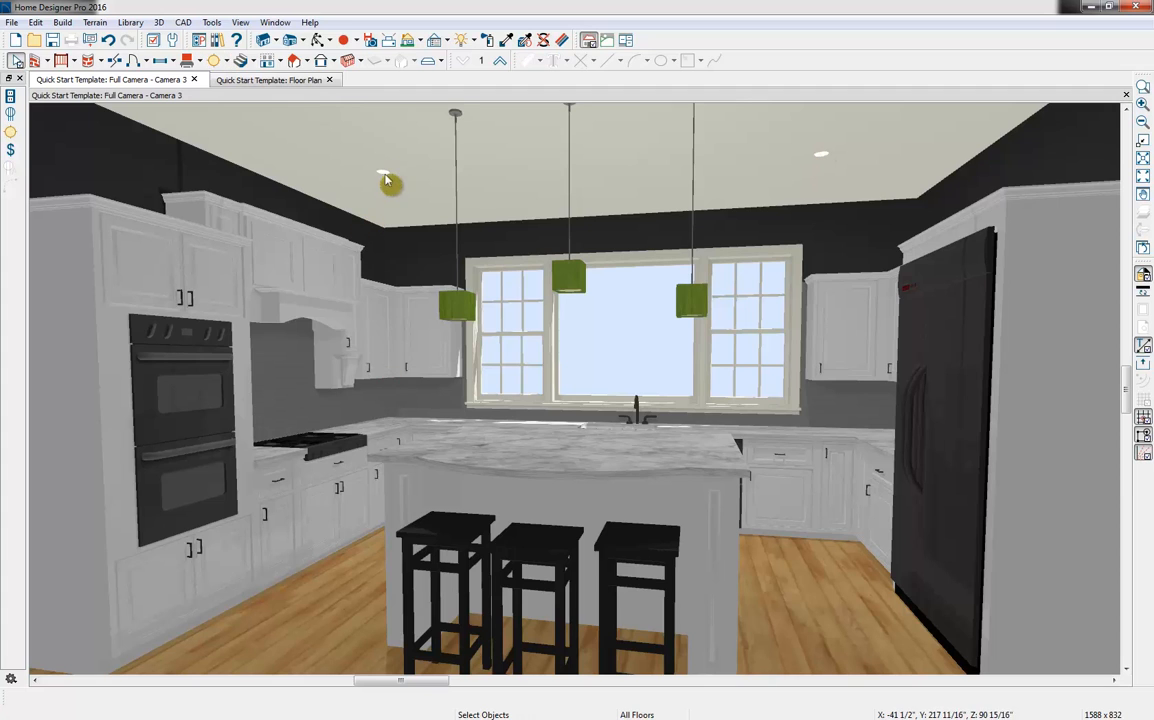
# Examine the light data of the recessed ceiling light near the oven cabinets, including its available light sources
pyautogui.doubleClick(384, 179)
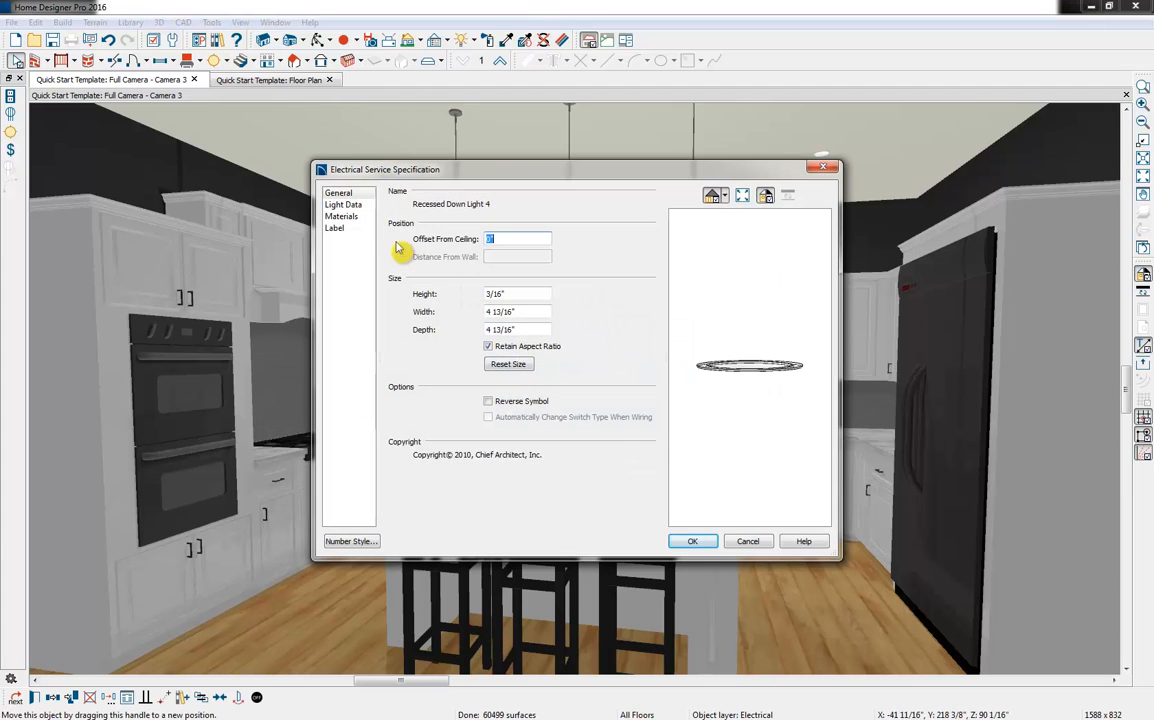
pyautogui.click(360, 208)
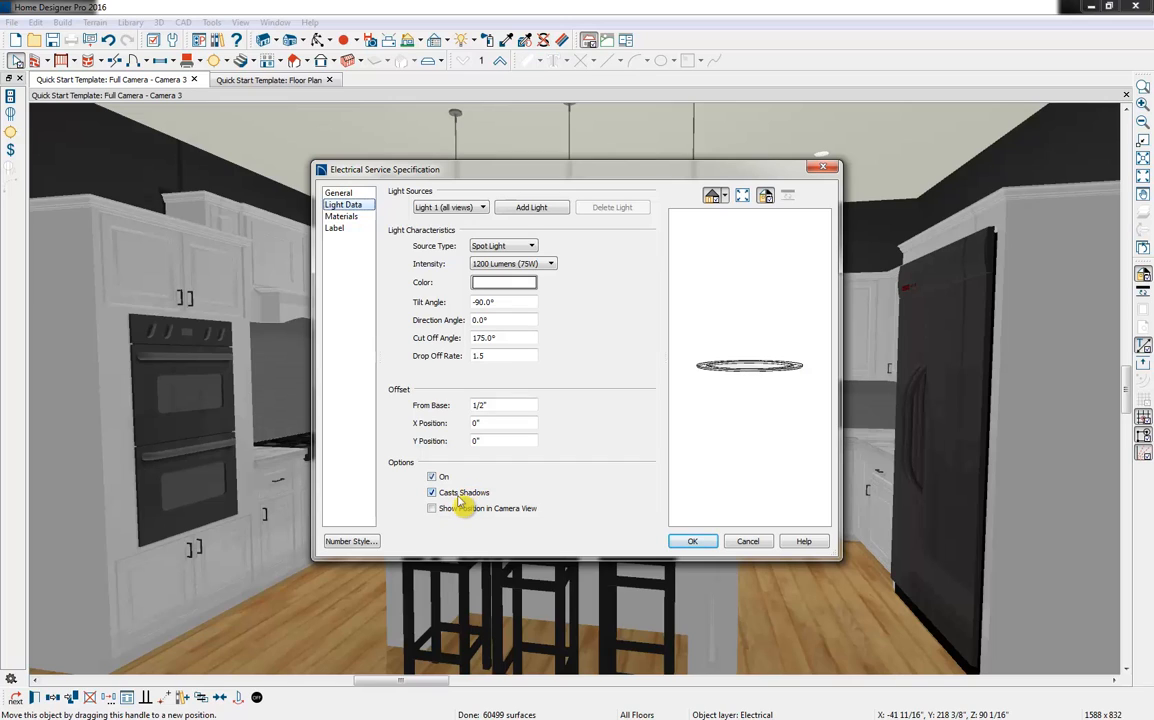
pyautogui.click(470, 209)
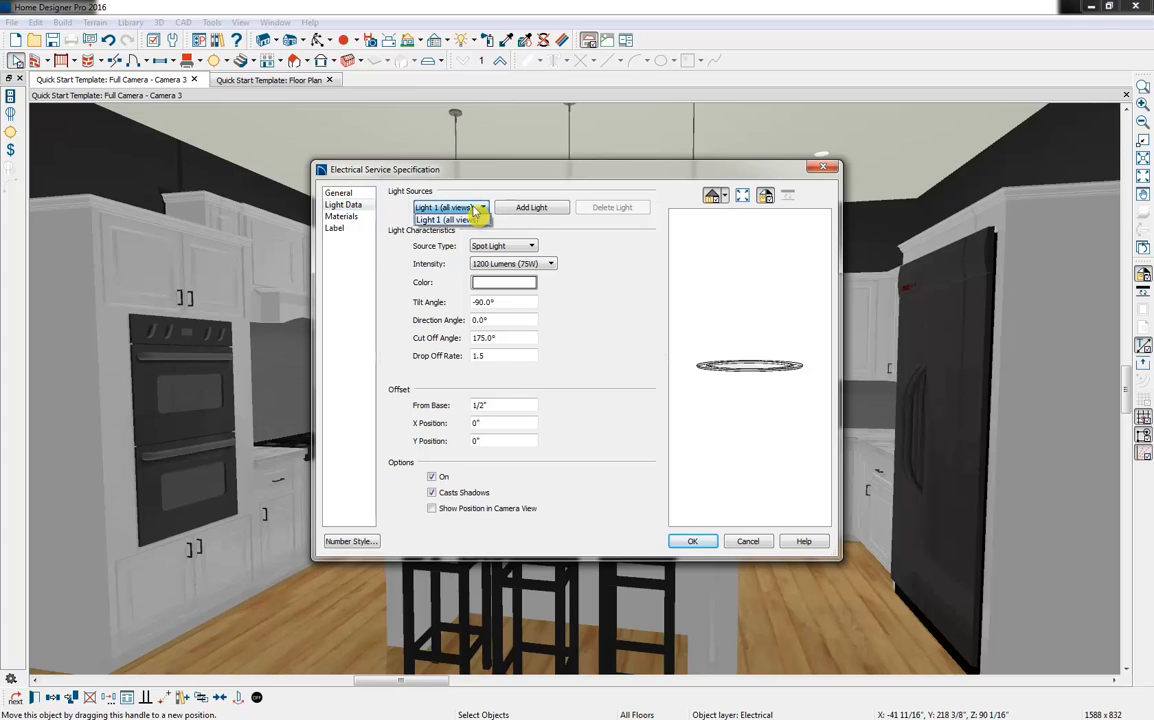
pyautogui.click(477, 210)
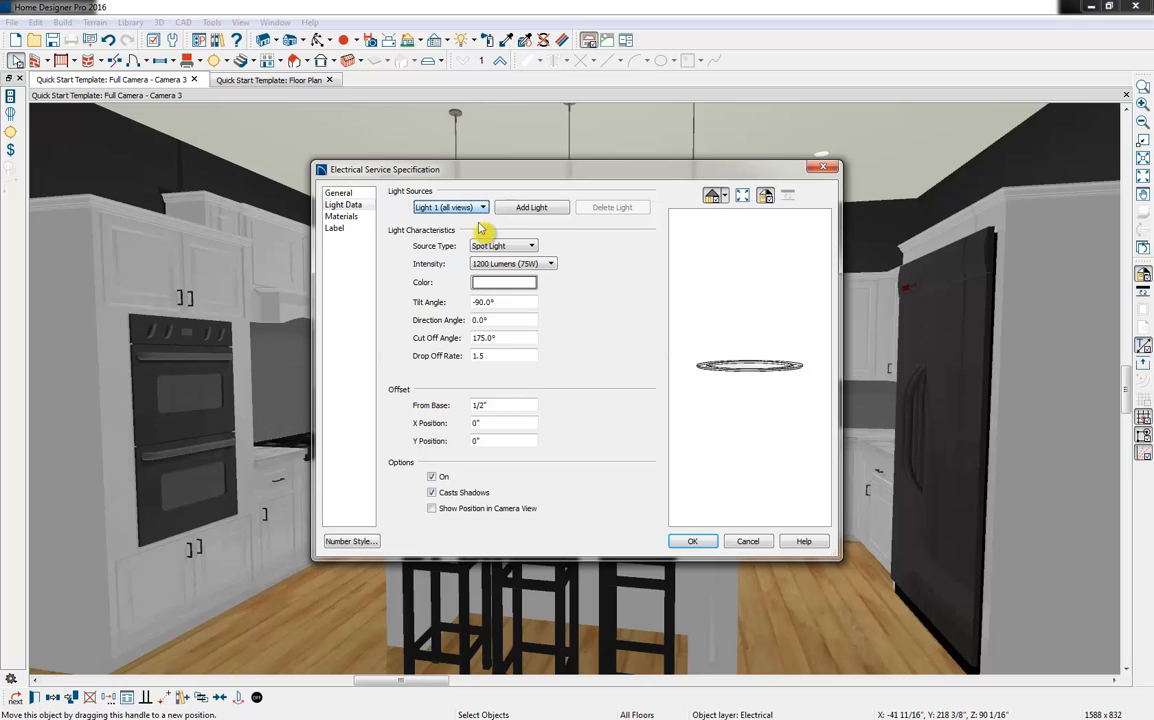
pyautogui.click(692, 541)
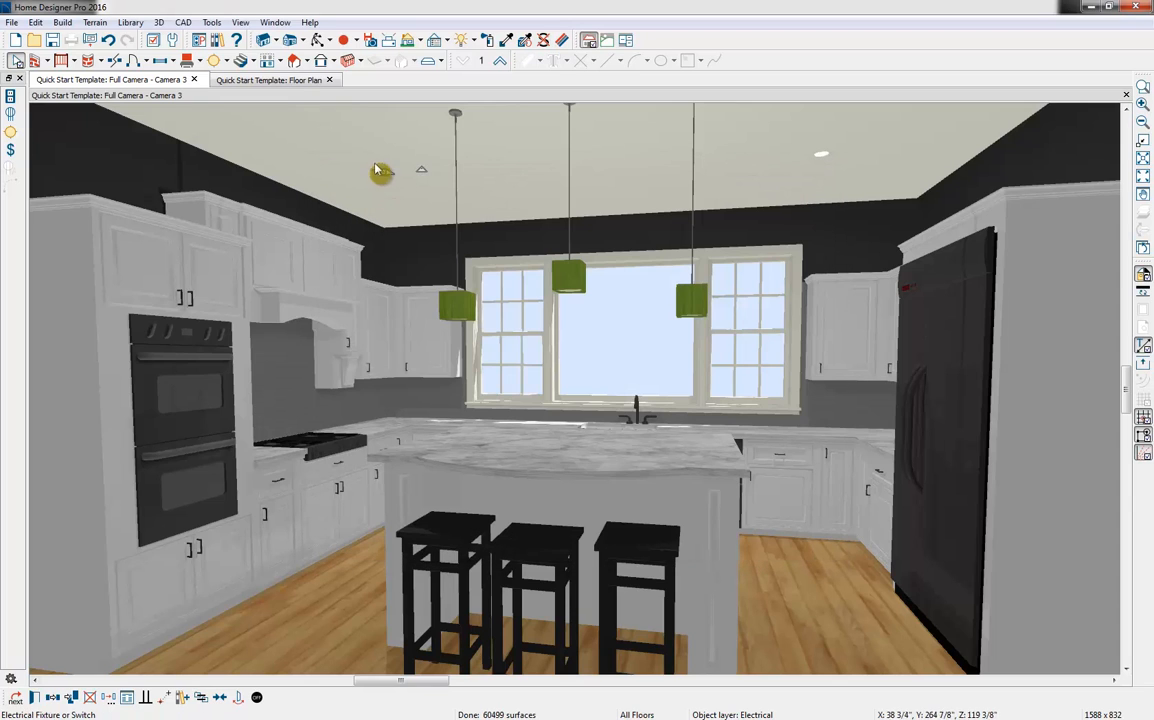
# Place a 110V outlet in the floor plan on the upper exterior wall between the two 2852DH windows
pyautogui.click(227, 62)
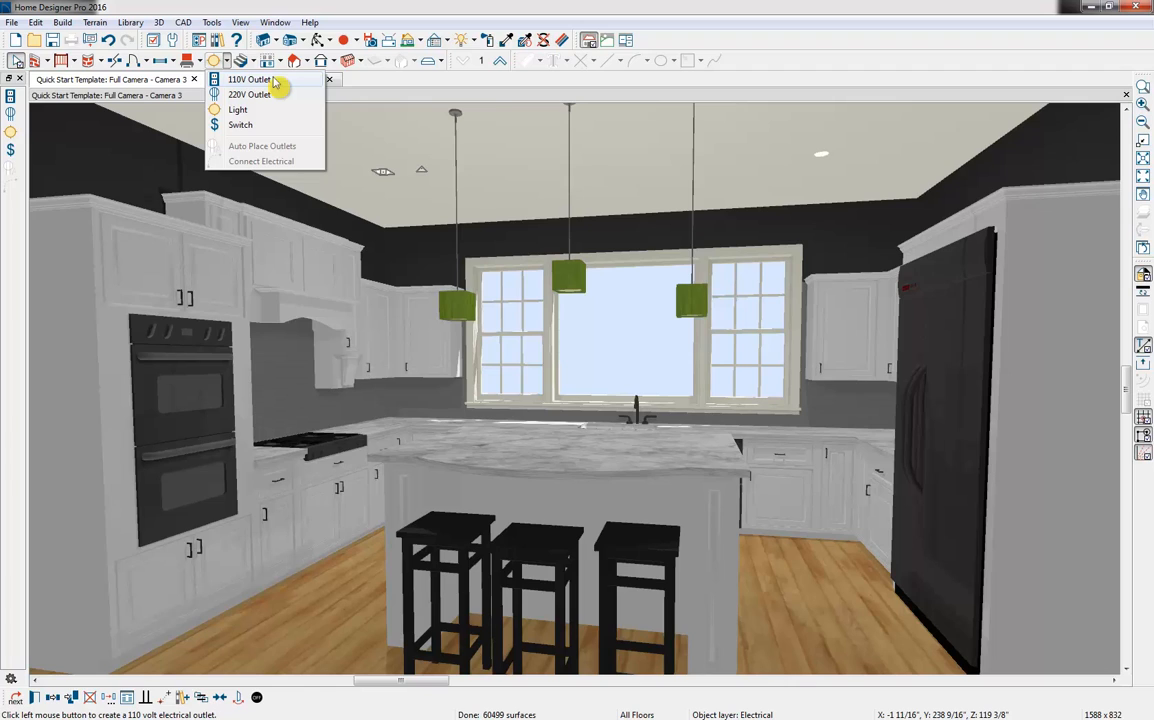
pyautogui.click(464, 316)
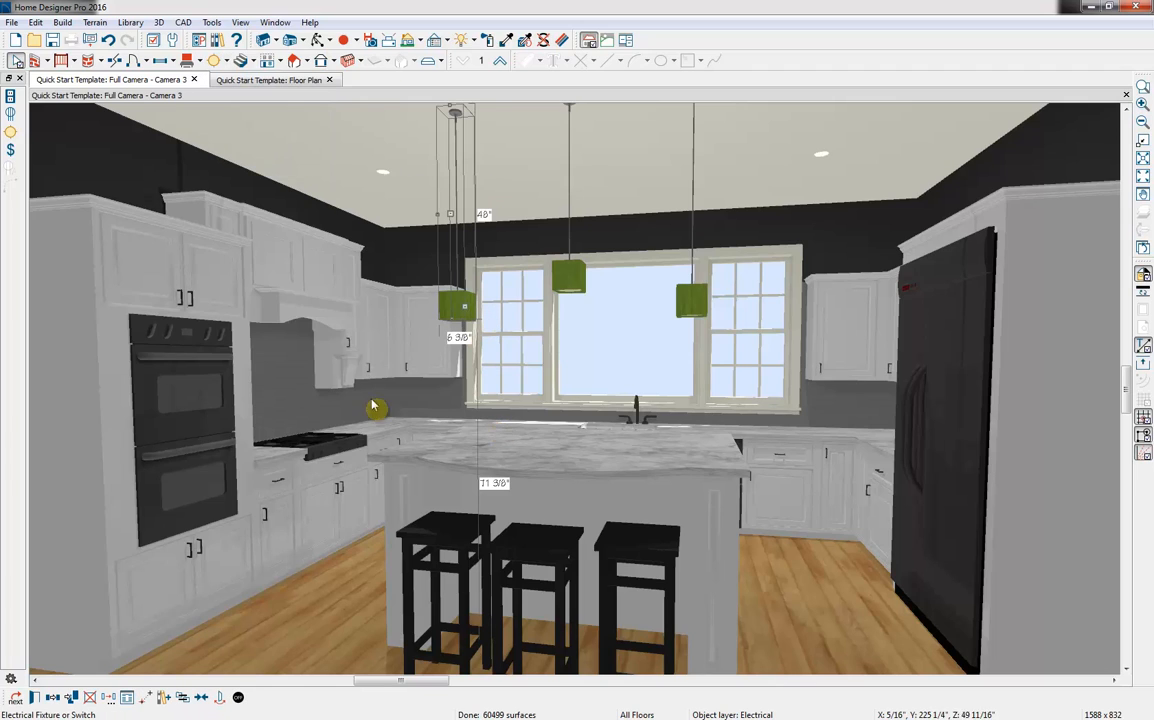
pyautogui.click(268, 80)
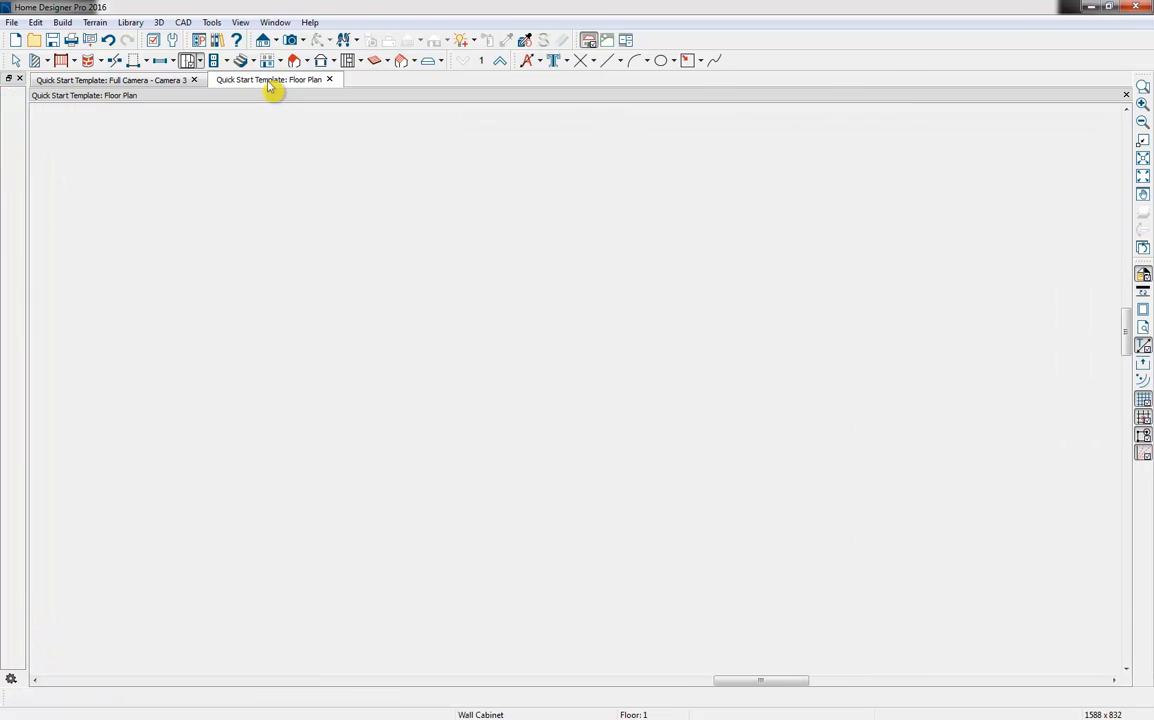
pyautogui.scroll(-2, 590, 430)
pyautogui.moveTo(593, 432); pyautogui.dragTo(538, 378, button='middle')
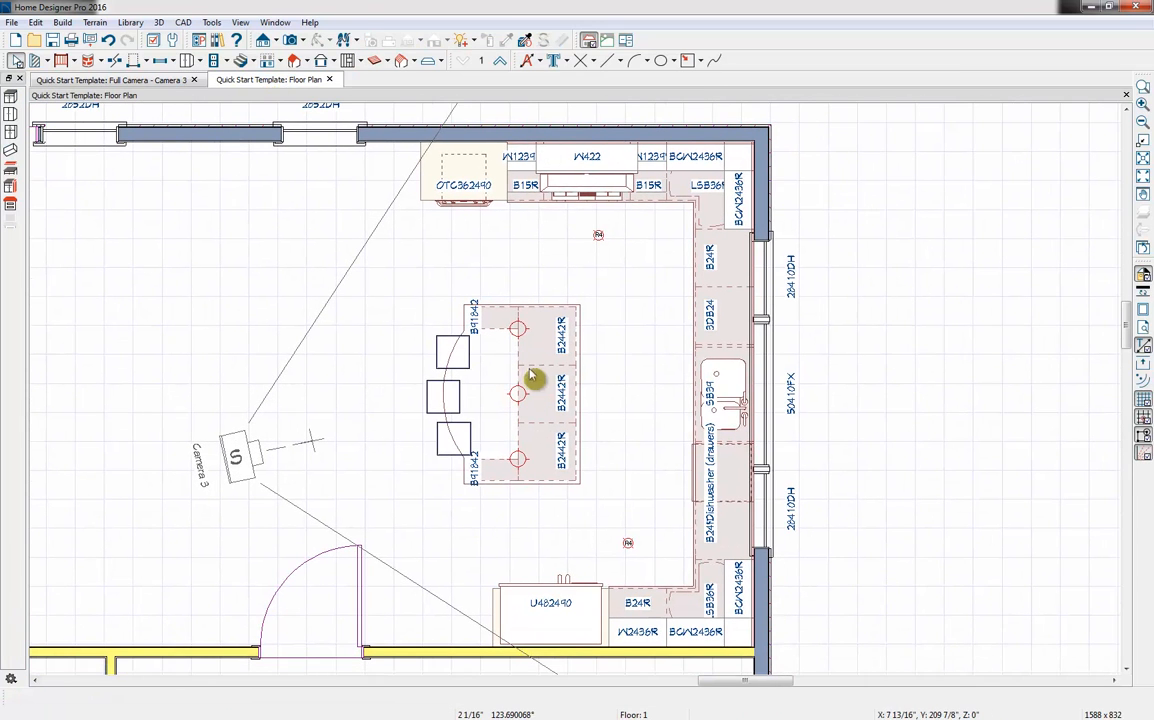
pyautogui.click(220, 62)
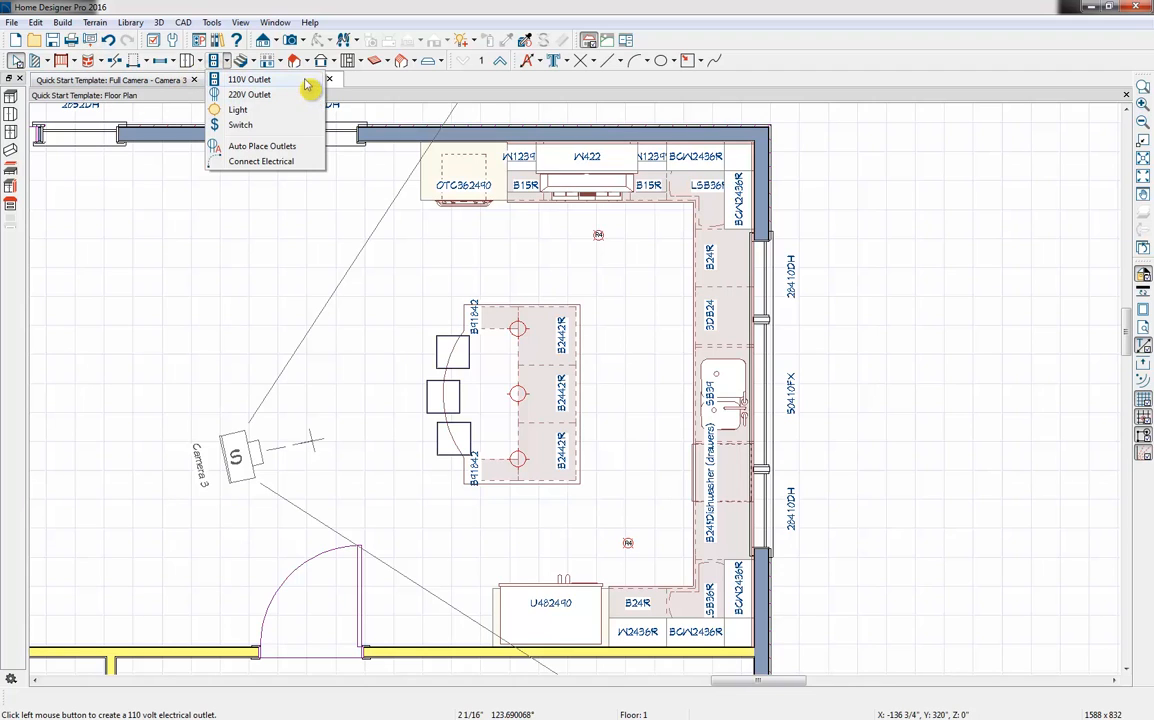
pyautogui.click(248, 80)
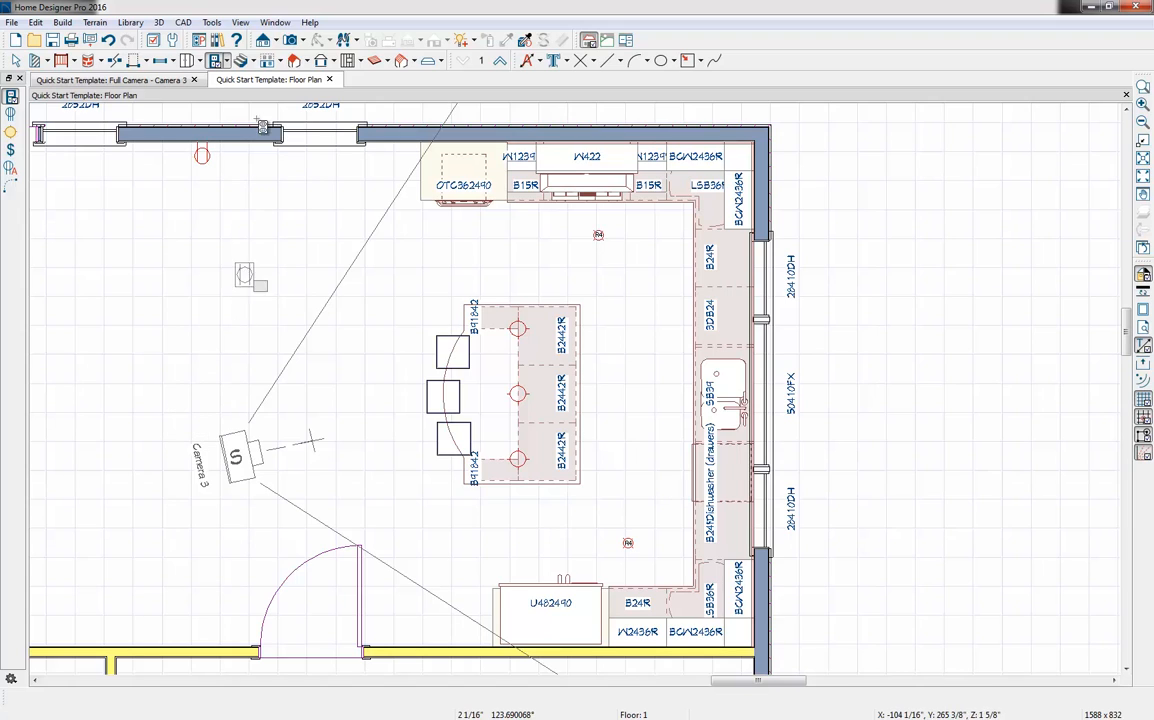
# Place a light switch beside the outlet on the upper wall and another on the lower wall next to the door
pyautogui.click(228, 62)
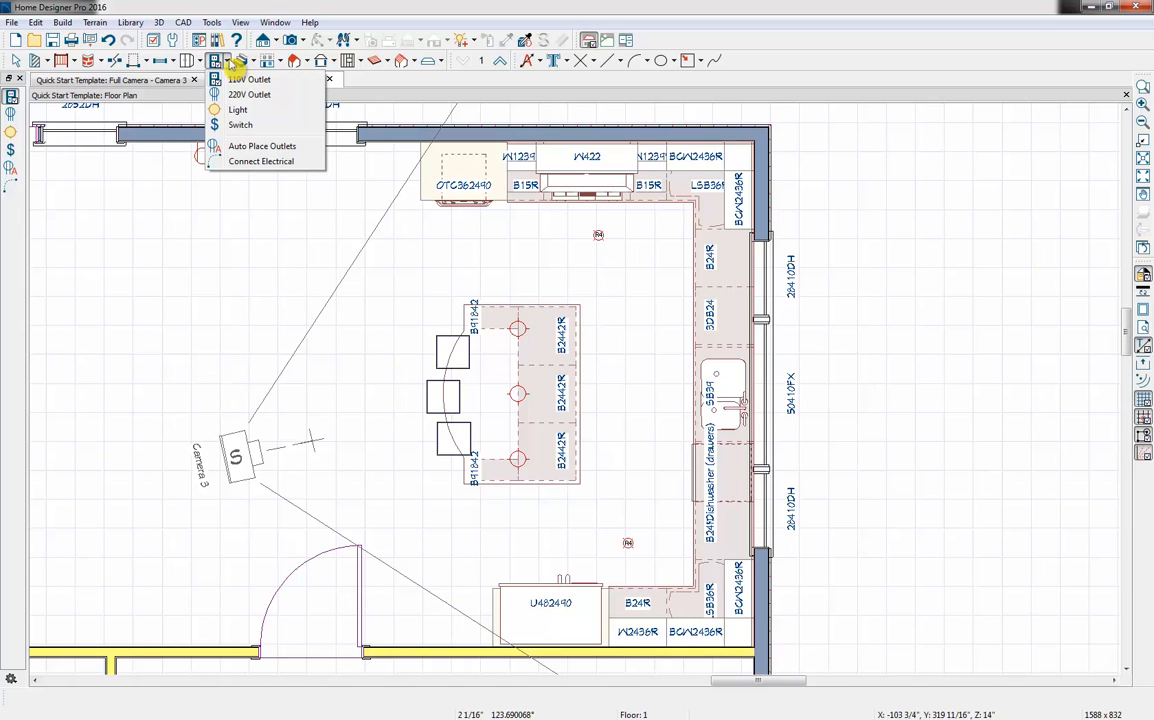
pyautogui.click(282, 126)
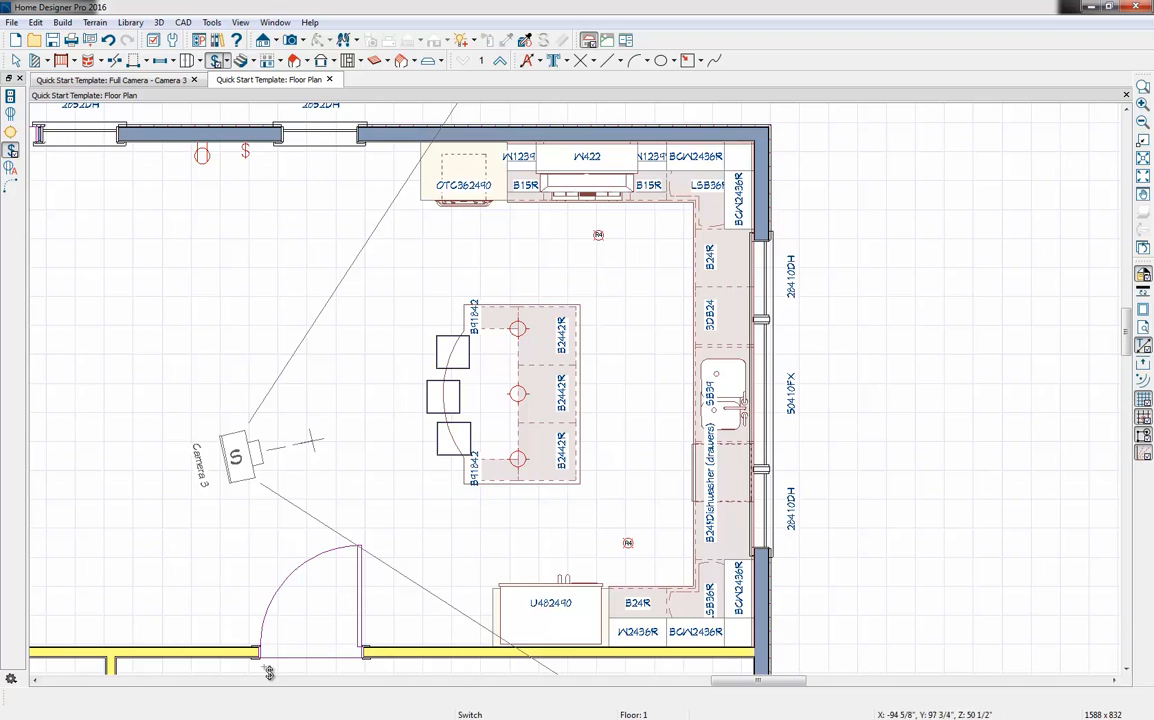
pyautogui.click(220, 643)
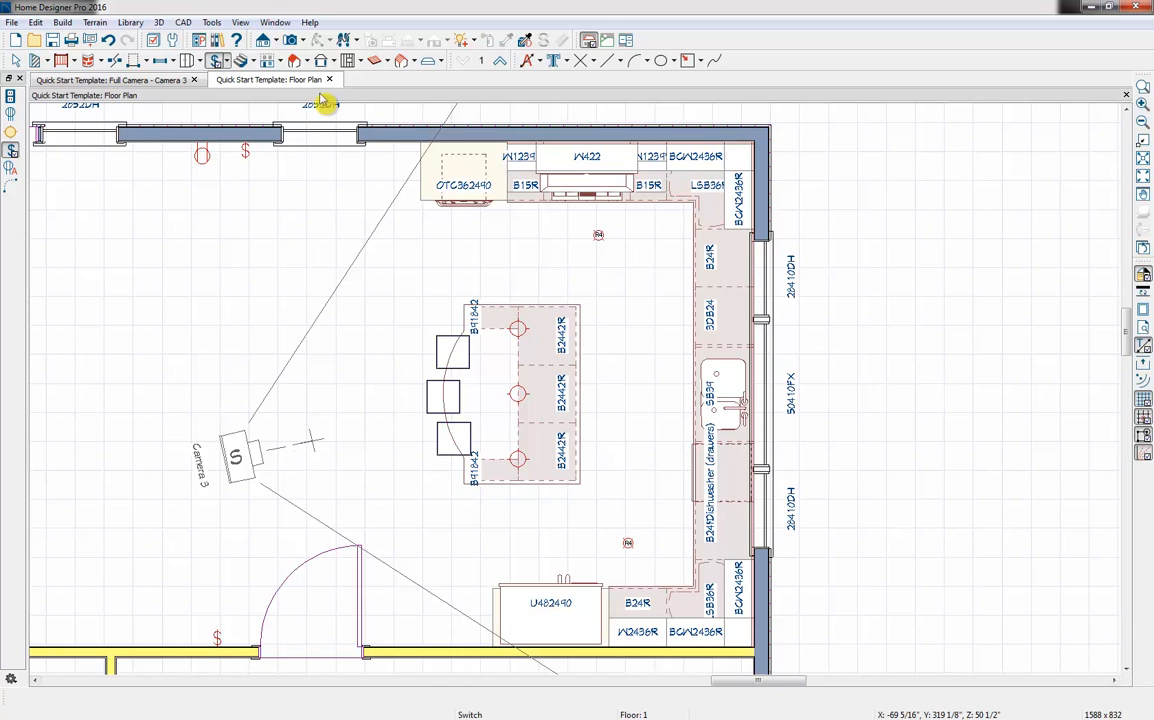
pyautogui.click(229, 63)
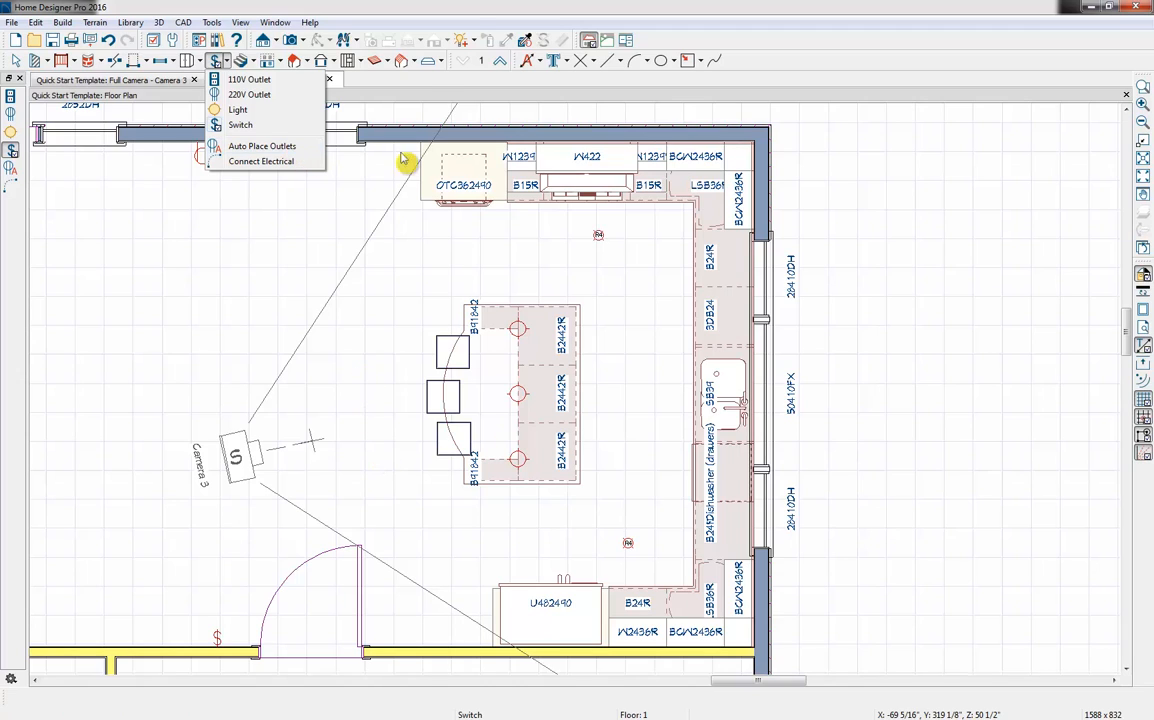
pyautogui.click(466, 9)
pyautogui.press('space')
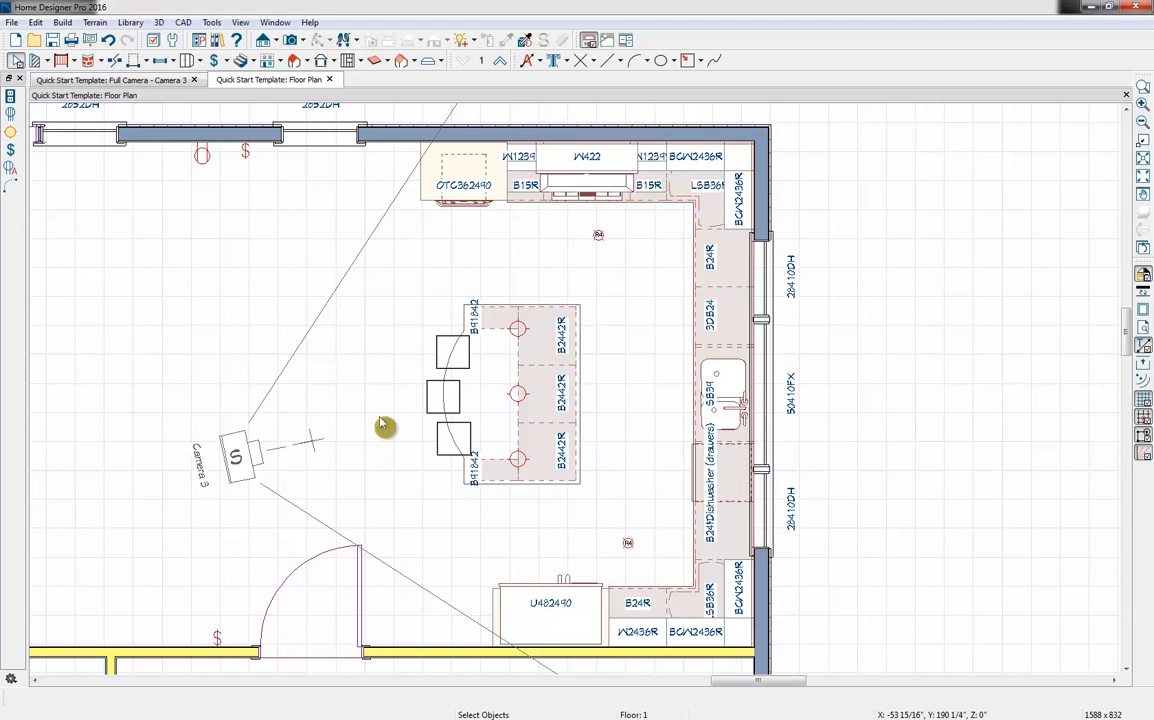
# Set the room type of the room containing the island and cabinets to Kitchen
pyautogui.doubleClick(386, 425)
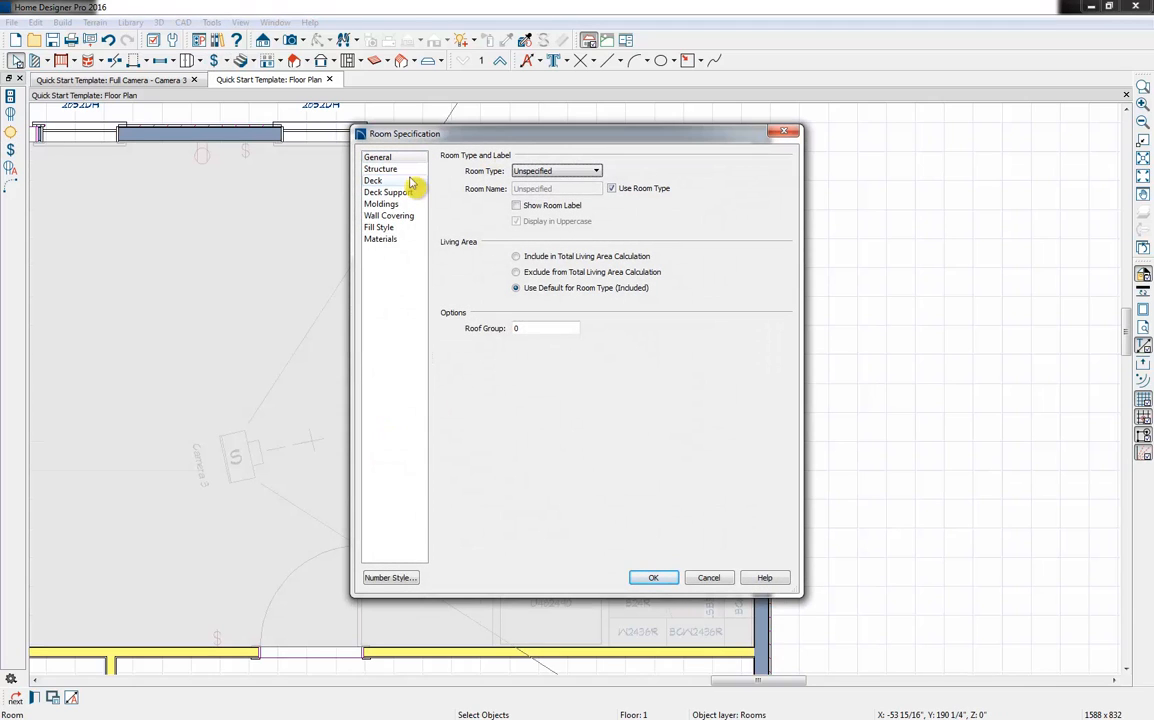
pyautogui.click(556, 171)
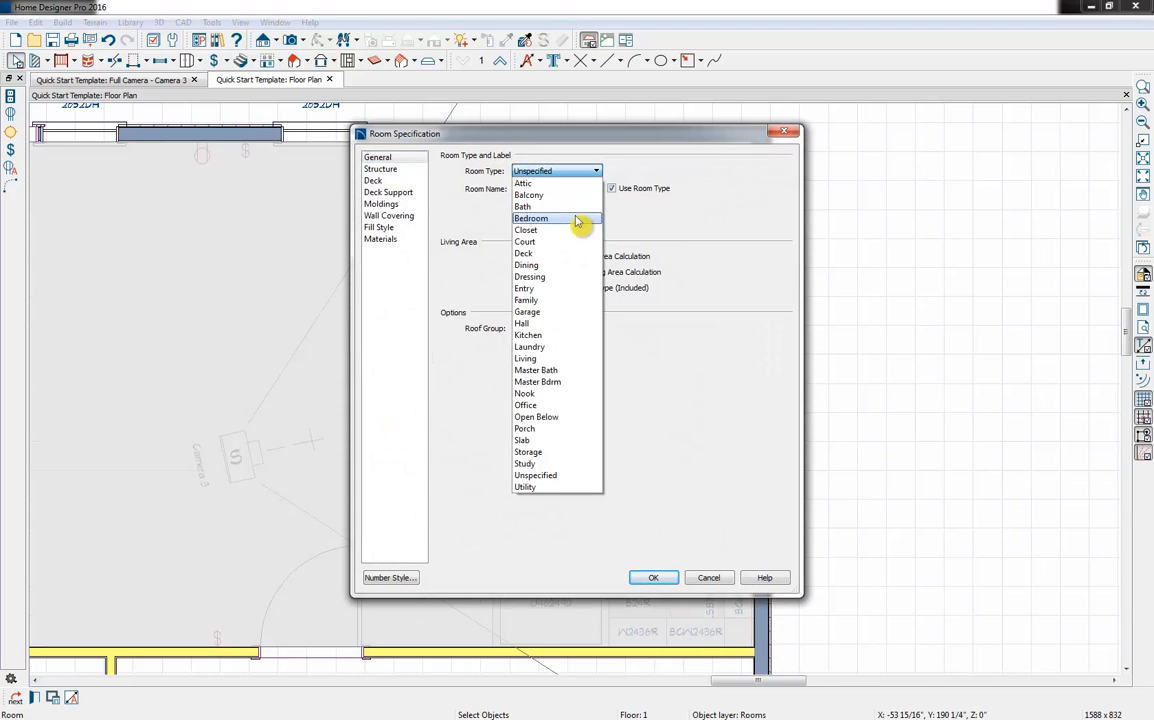
pyautogui.click(570, 337)
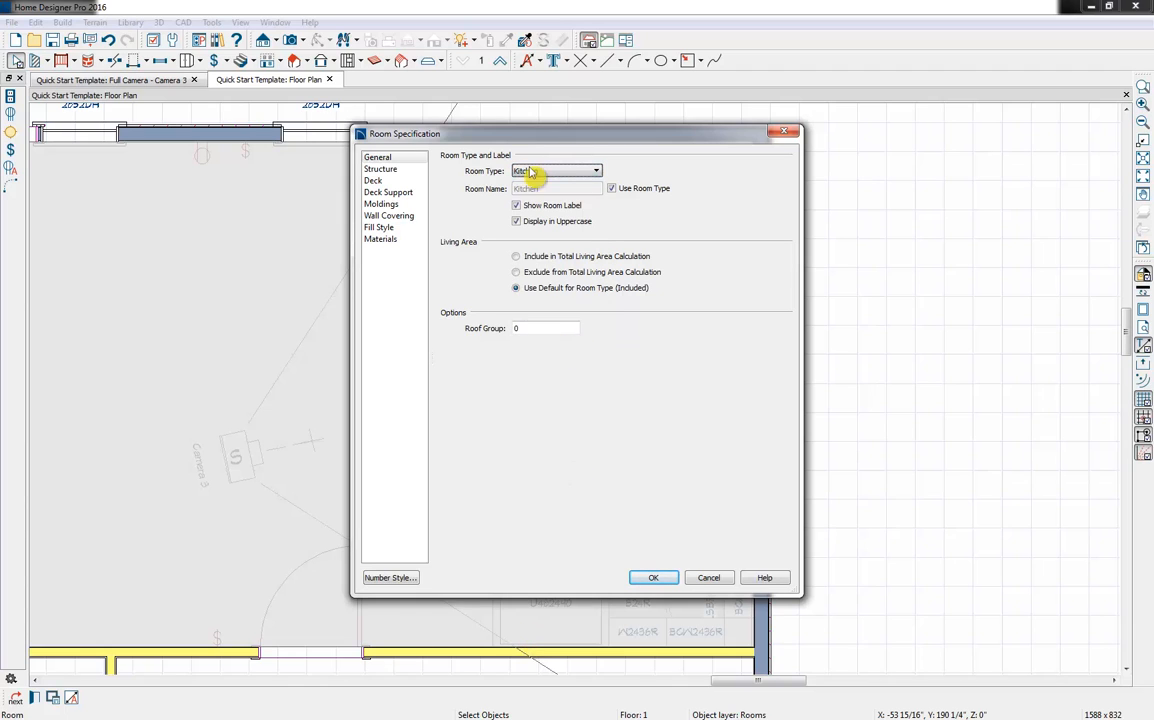
pyautogui.click(655, 579)
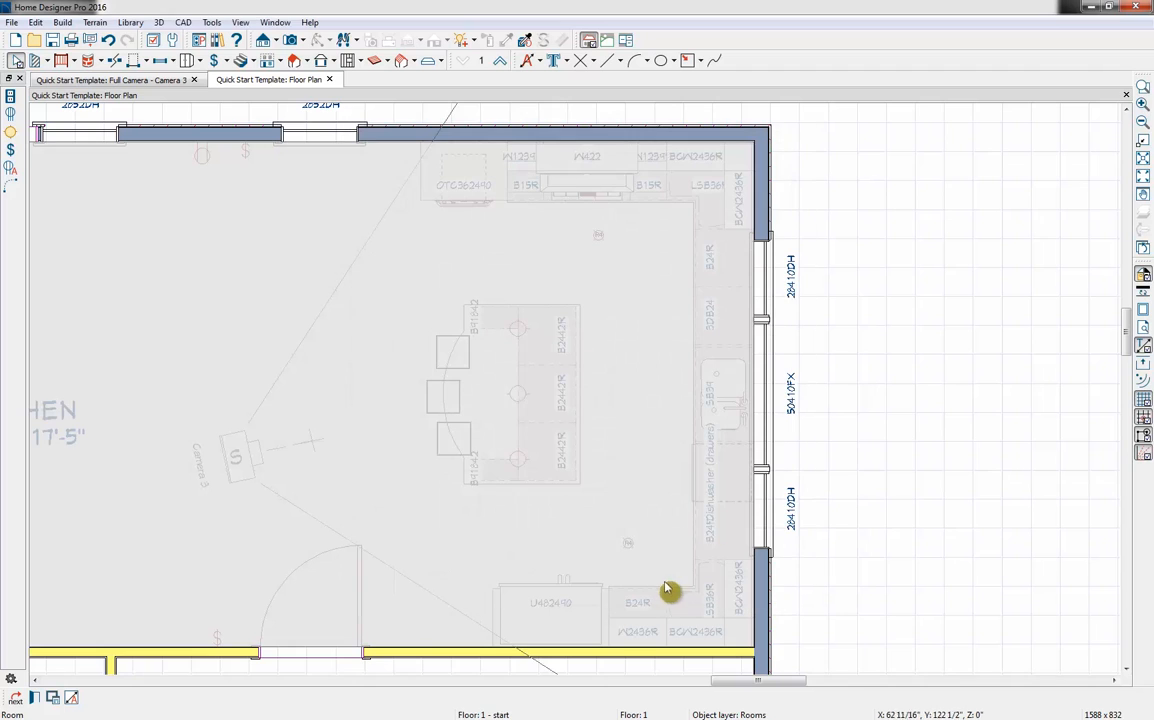
# Move the KITCHEN room label into the open floor area between the camera symbol and the upper wall, beside the island stools
pyautogui.click(73, 421)
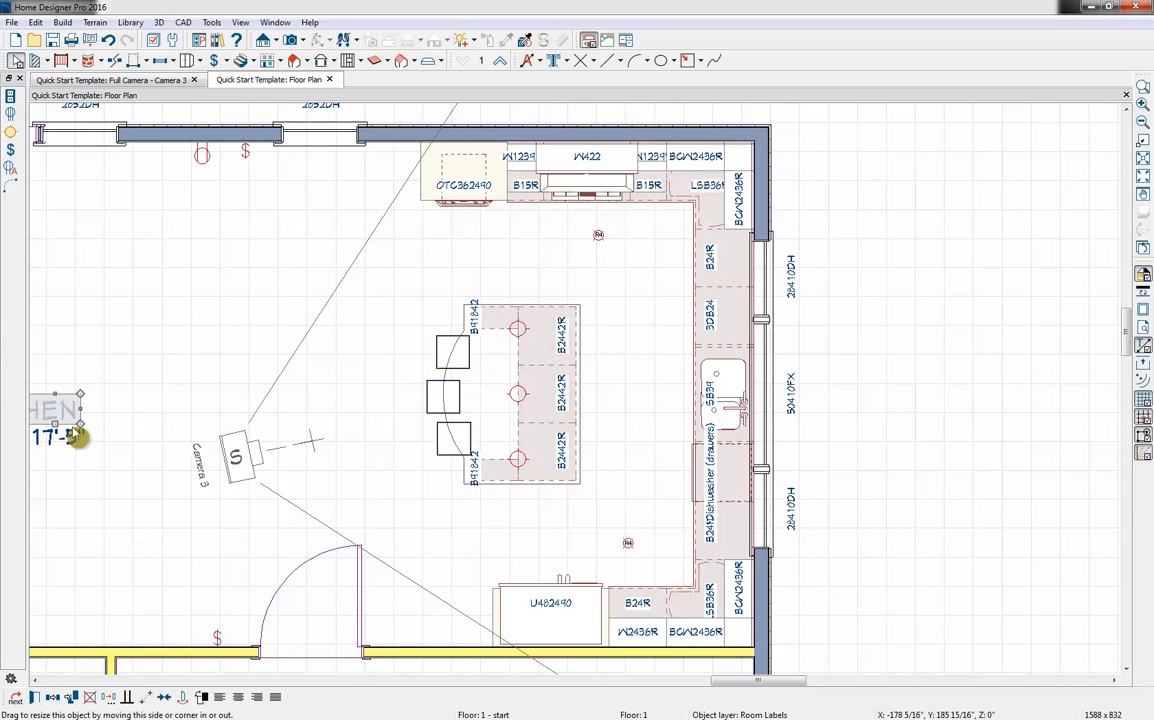
pyautogui.scroll(-2, 107, 403)
pyautogui.moveTo(46, 408); pyautogui.dragTo(251, 385)
pyautogui.scroll(1, 299, 415)
pyautogui.click(353, 479)
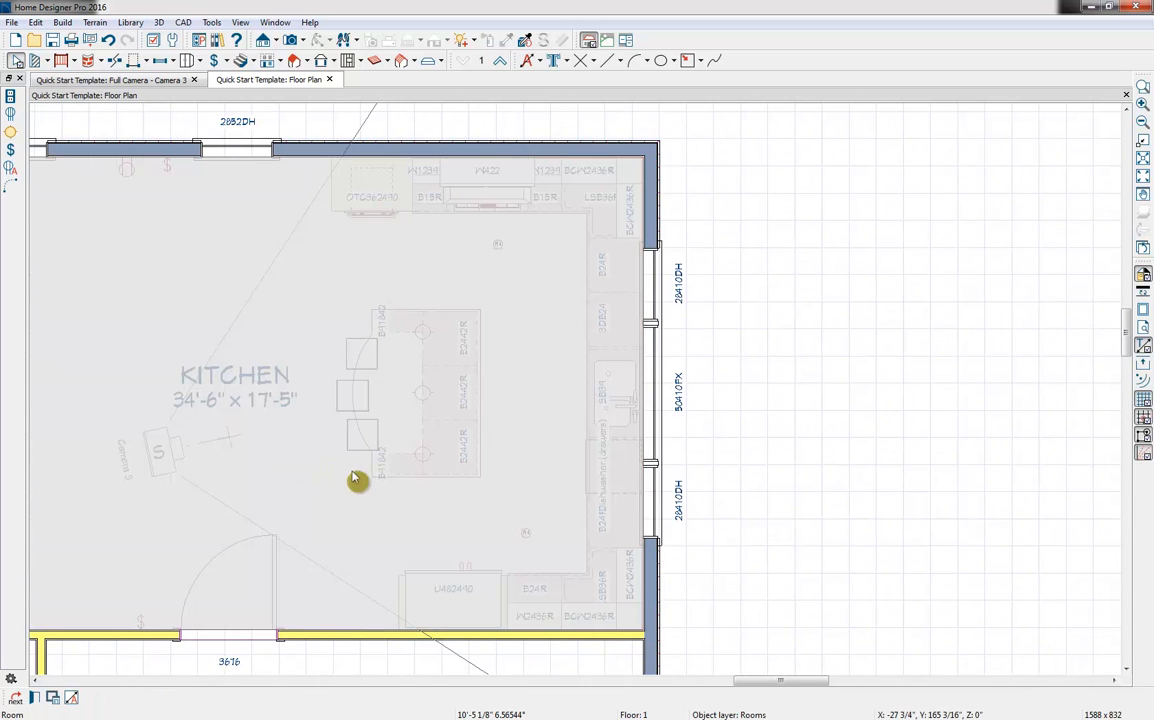
# Automatically place outlets along the walls of the Kitchen room in the floor plan
pyautogui.press('Escape')
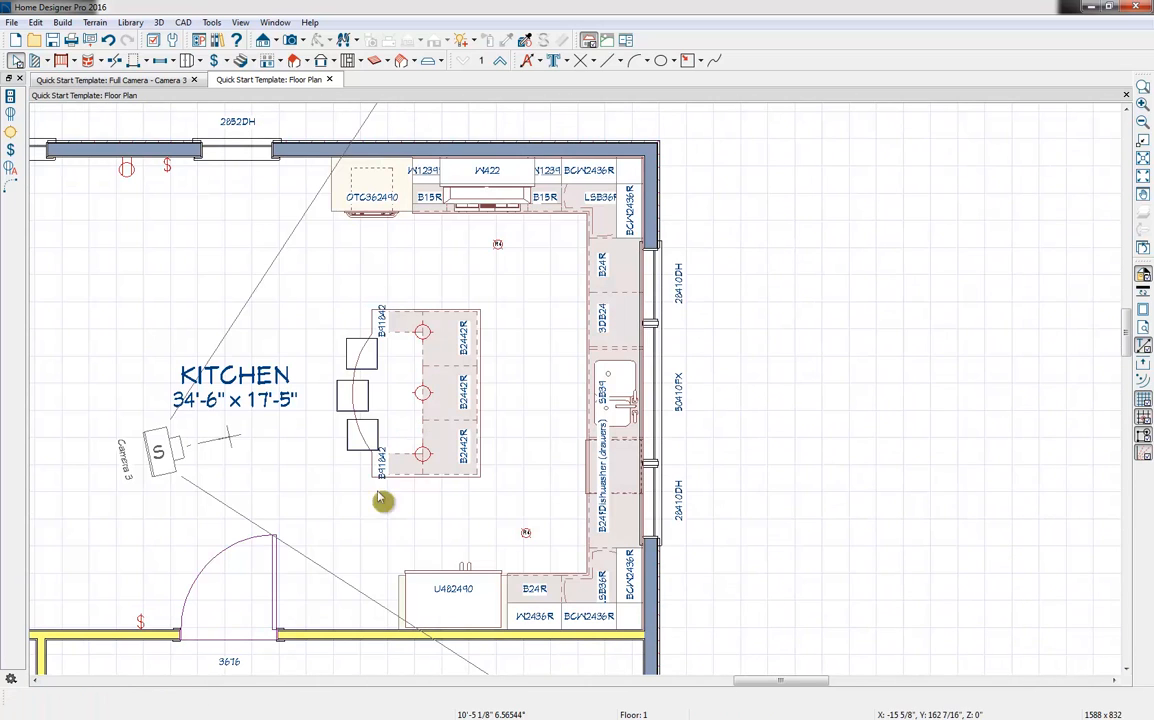
pyautogui.click(214, 61)
pyautogui.click(223, 67)
pyautogui.click(240, 148)
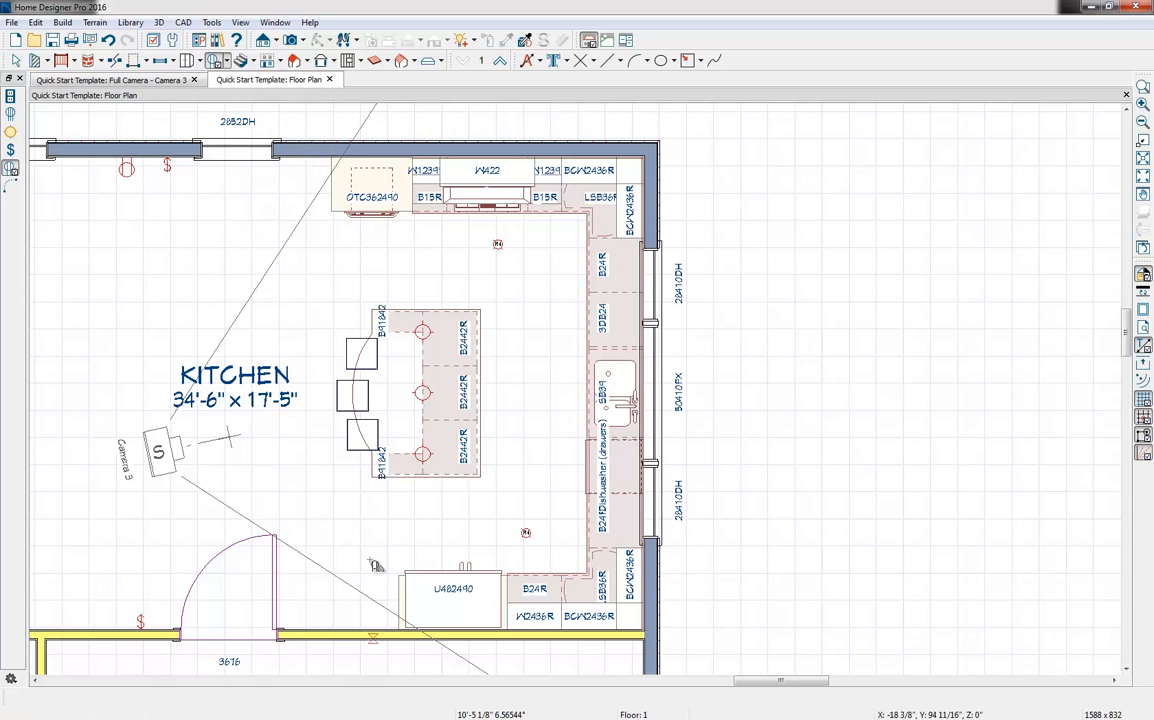
pyautogui.click(347, 521)
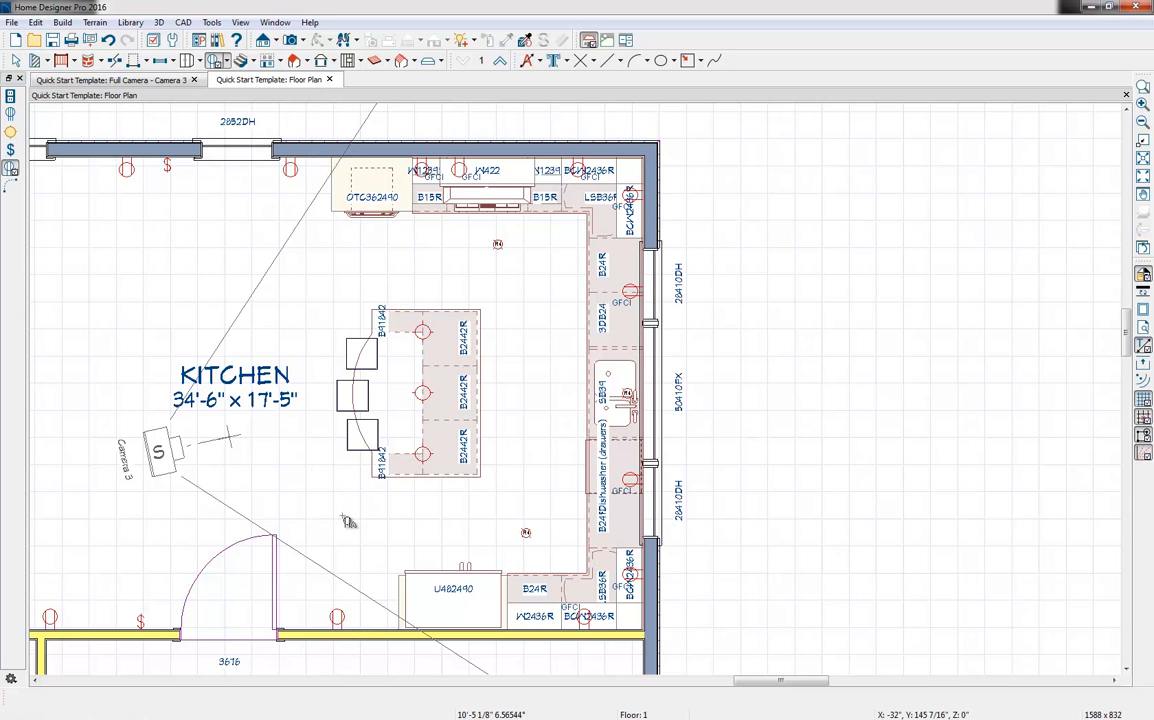
# Examine the automatically placed GFCI outlets along the countertops and around the sink
pyautogui.scroll(3, 640, 503)
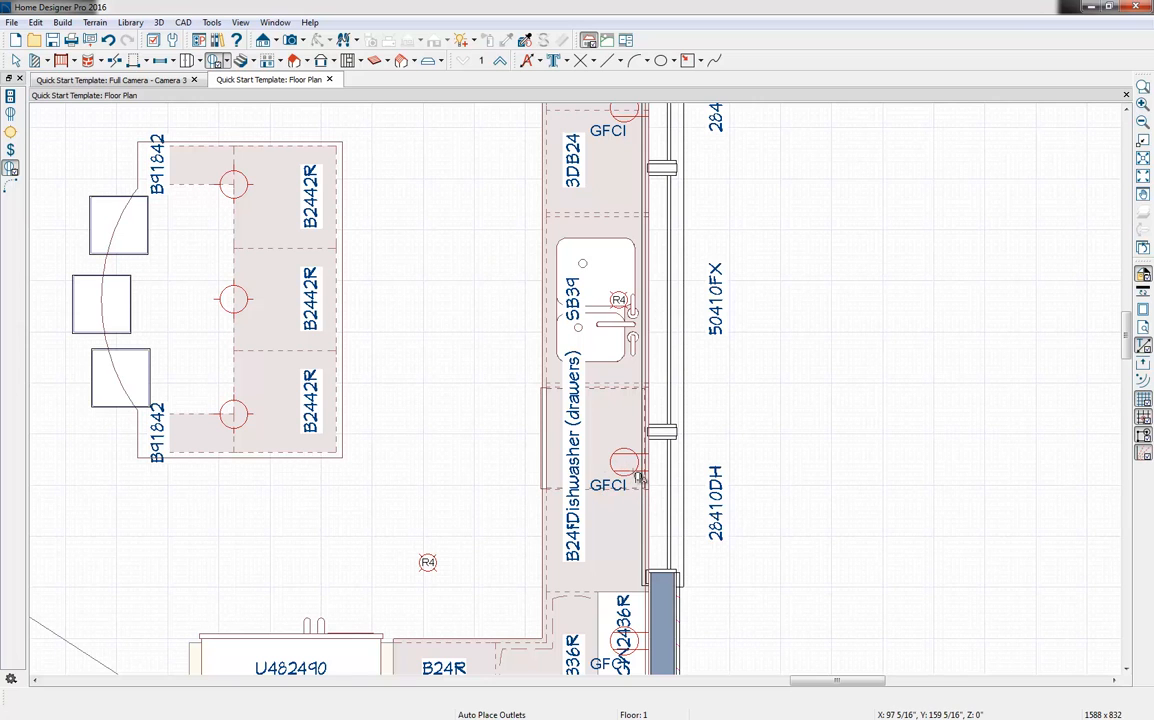
pyautogui.scroll(-2, 645, 477)
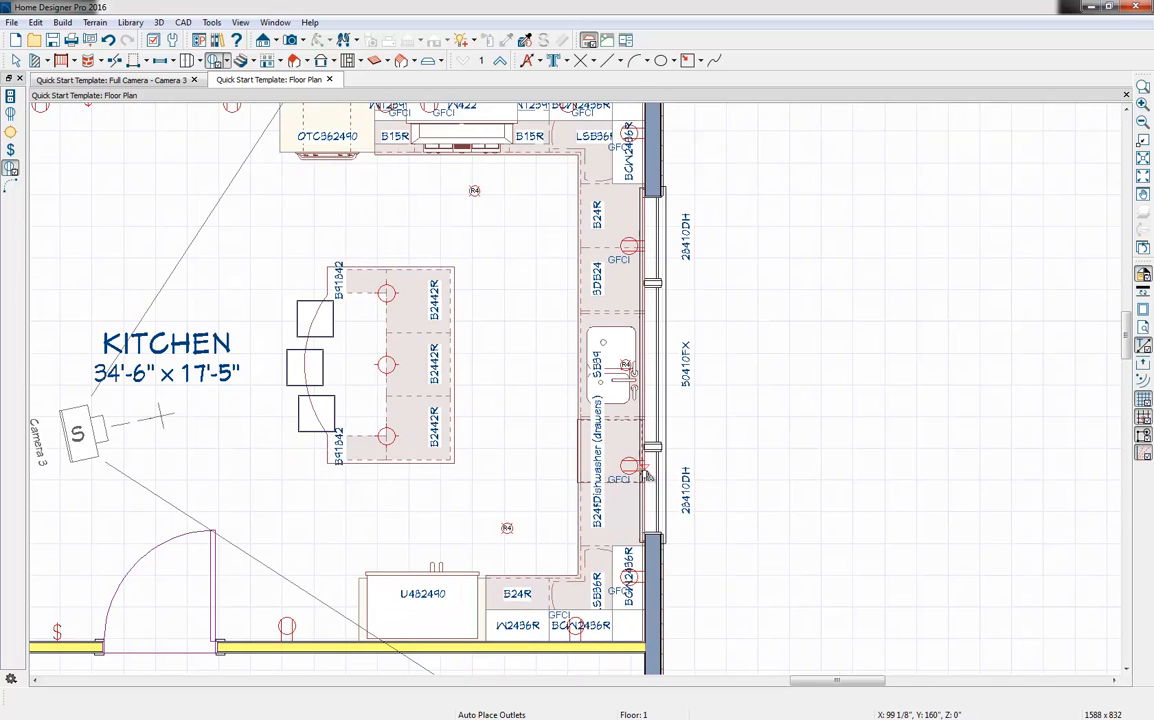
pyautogui.scroll(-1, 645, 477)
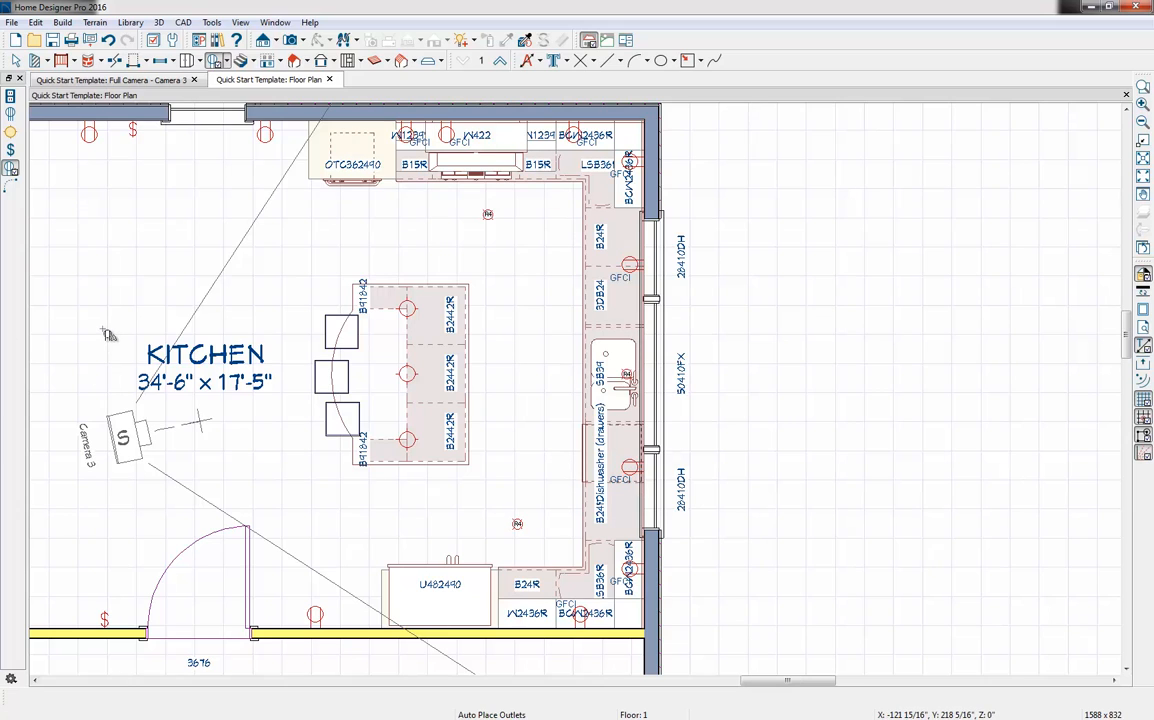
pyautogui.press('space')
pyautogui.click(413, 138)
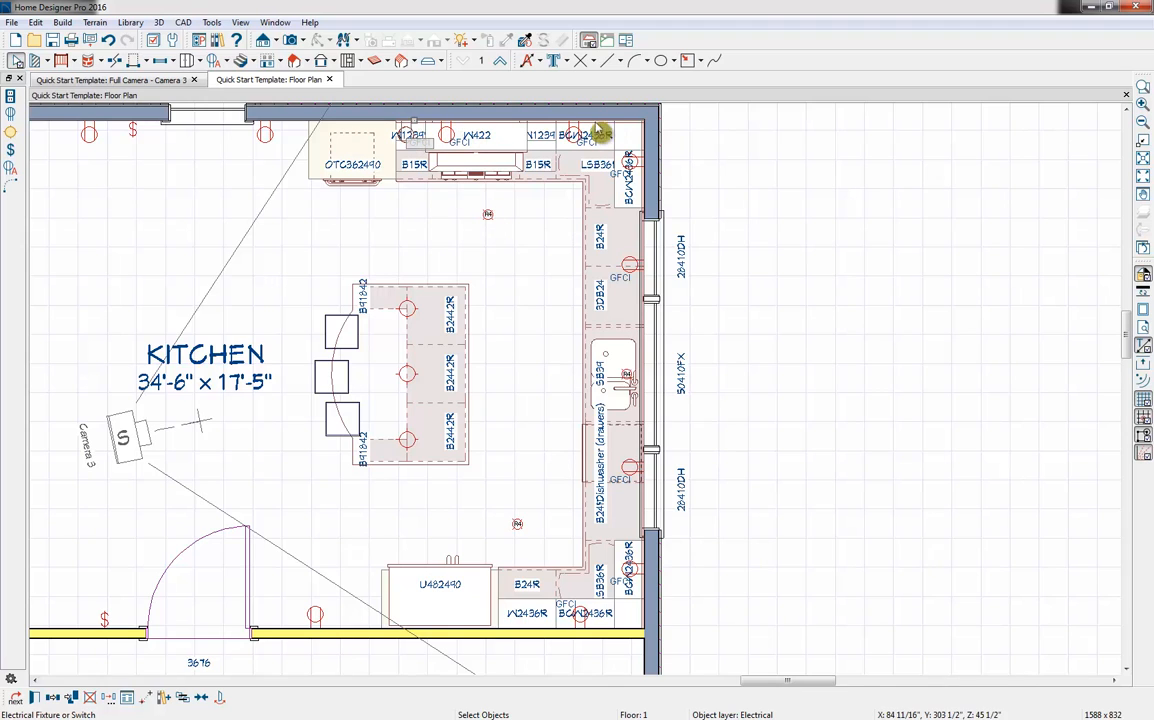
pyautogui.click(641, 171)
pyautogui.click(748, 308)
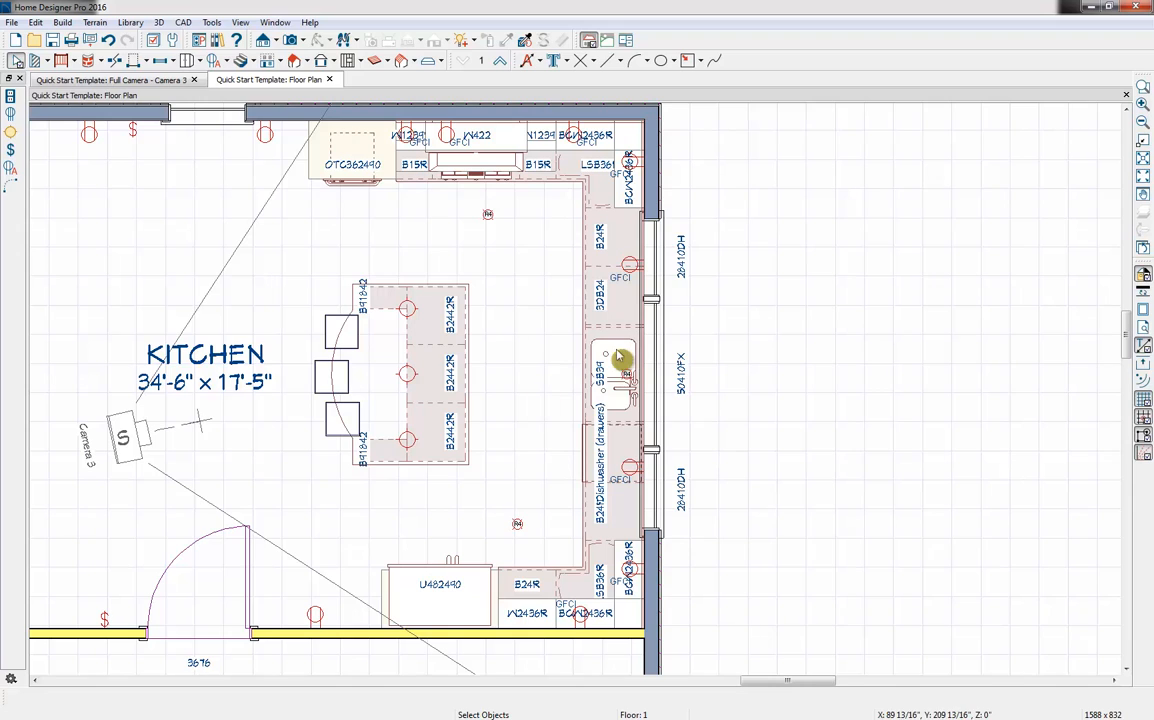
# Connect the upper-wall switch through the two recessed ceiling lights and three island lights to the switch beside the lower door
pyautogui.click(228, 62)
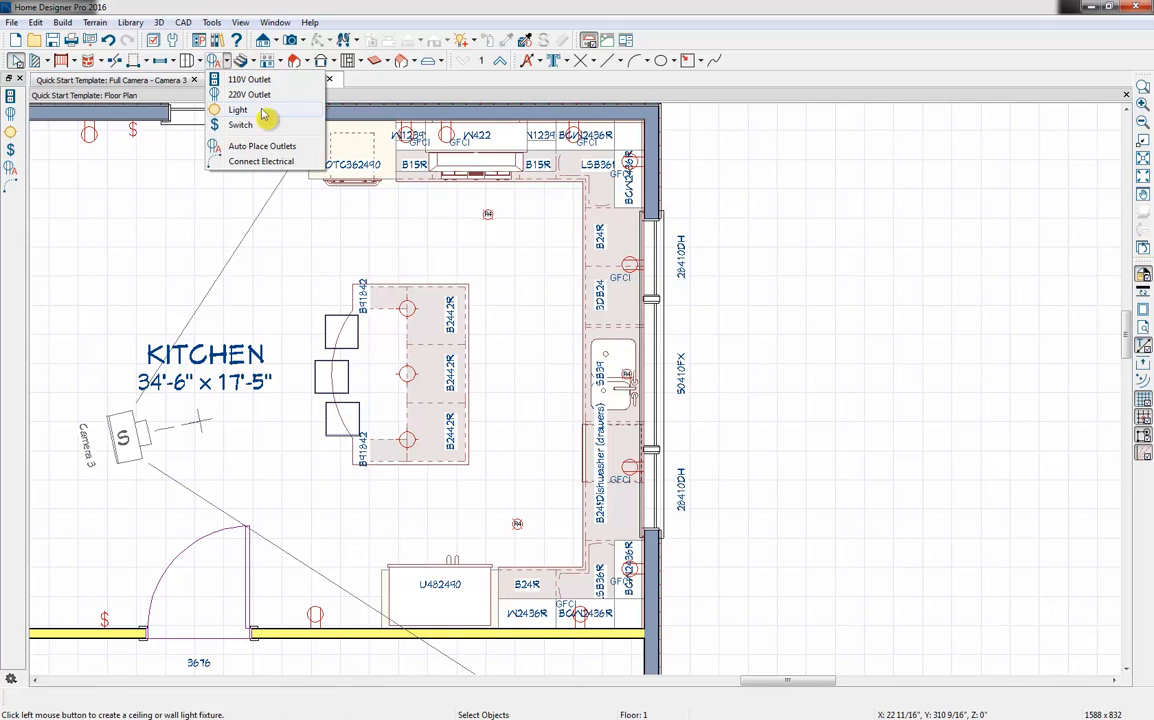
pyautogui.click(262, 162)
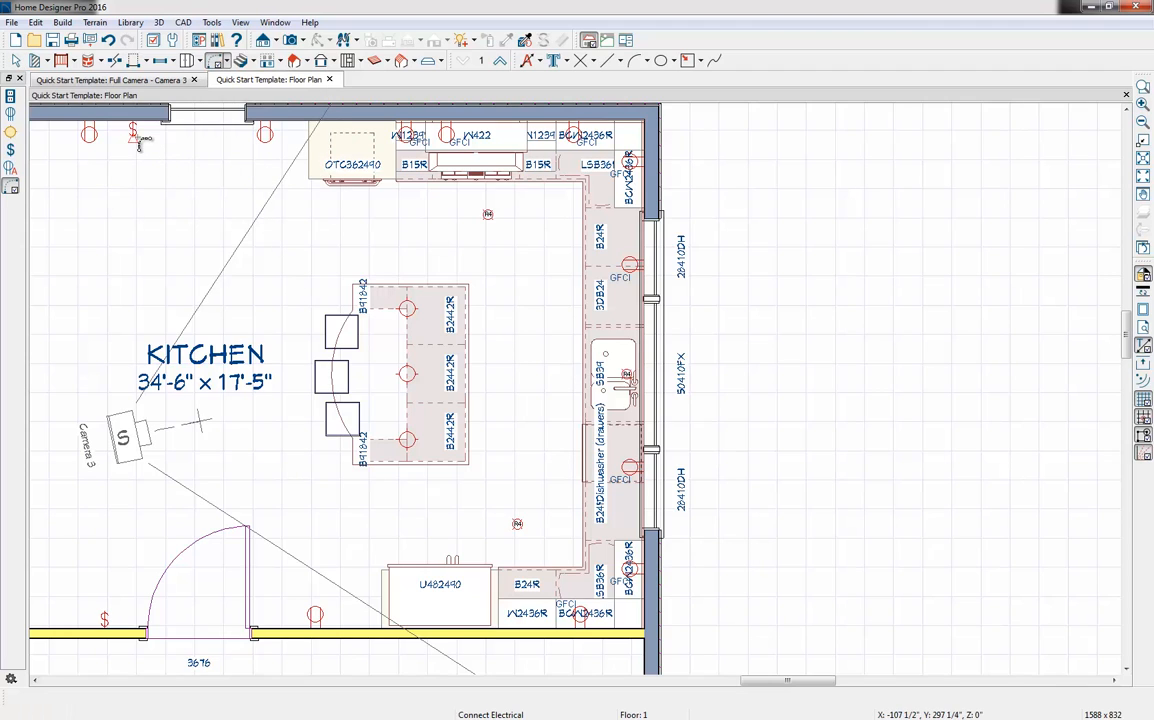
pyautogui.moveTo(134, 132)
pyautogui.mouseDown()
pyautogui.moveTo(160, 165)
pyautogui.moveTo(380, 268)
pyautogui.moveTo(493, 218)
pyautogui.moveTo(410, 313)
pyautogui.moveTo(411, 379)
pyautogui.moveTo(378, 380)
pyautogui.moveTo(410, 395)
pyautogui.moveTo(407, 440)
pyautogui.mouseUp()
pyautogui.moveTo(407, 440); pyautogui.dragTo(105, 618)
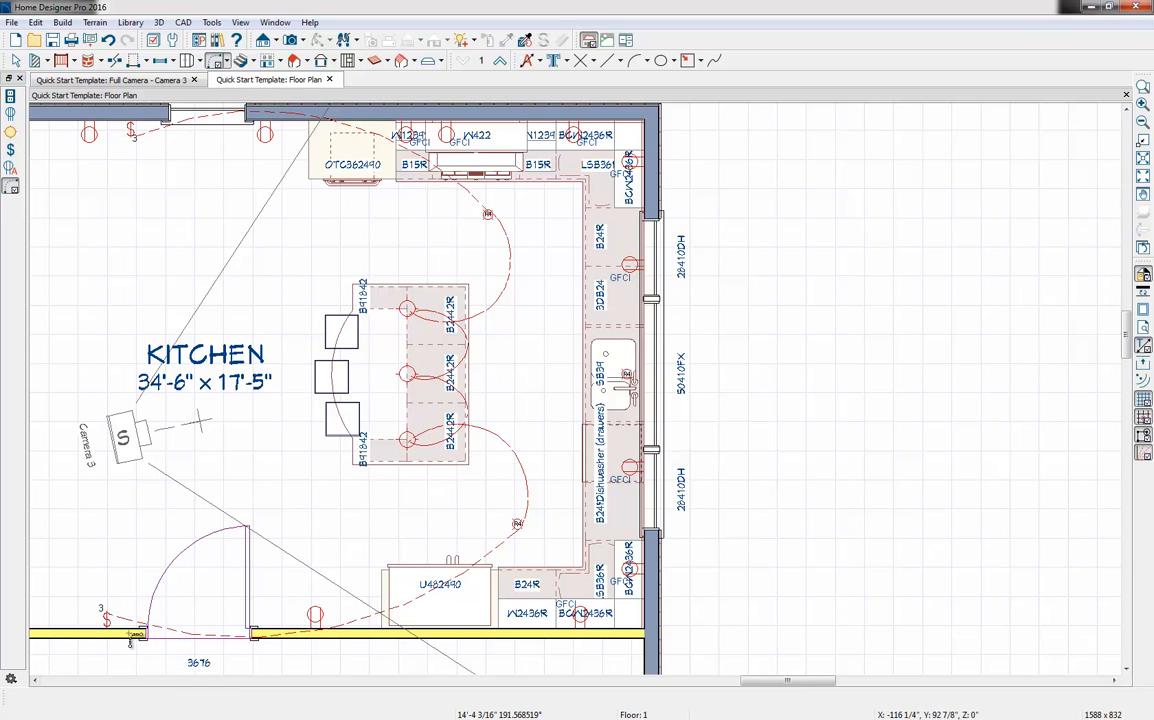
pyautogui.scroll(3, 130, 638)
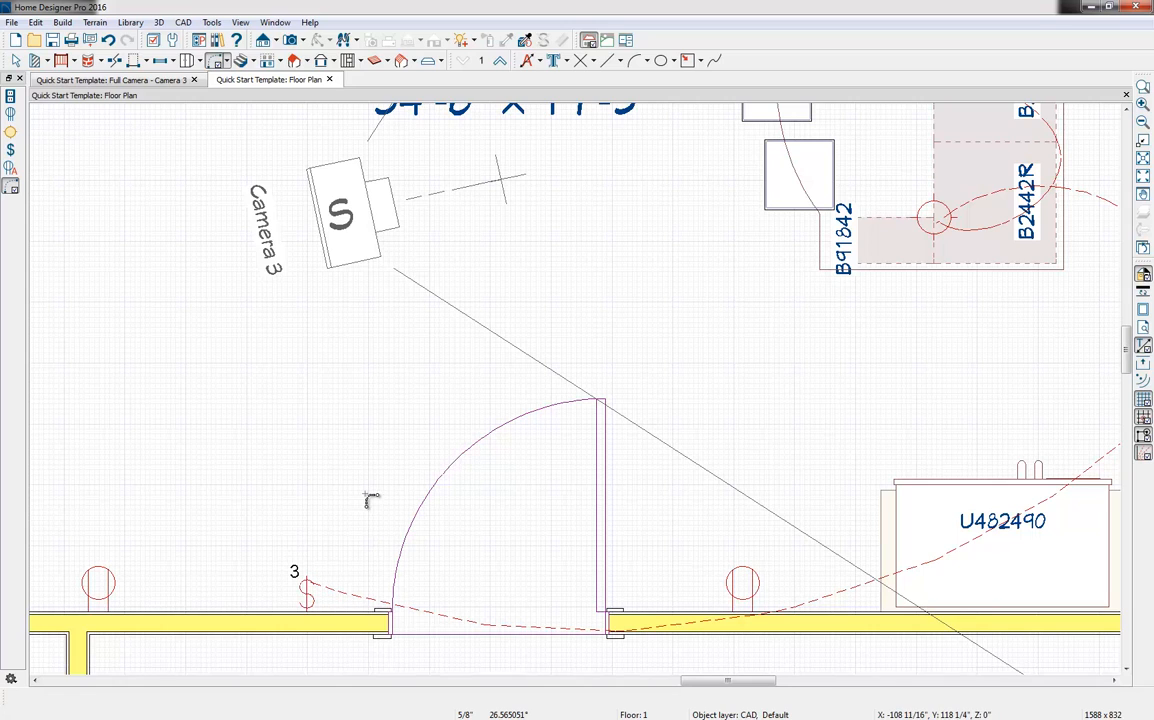
pyautogui.scroll(-3, 368, 500)
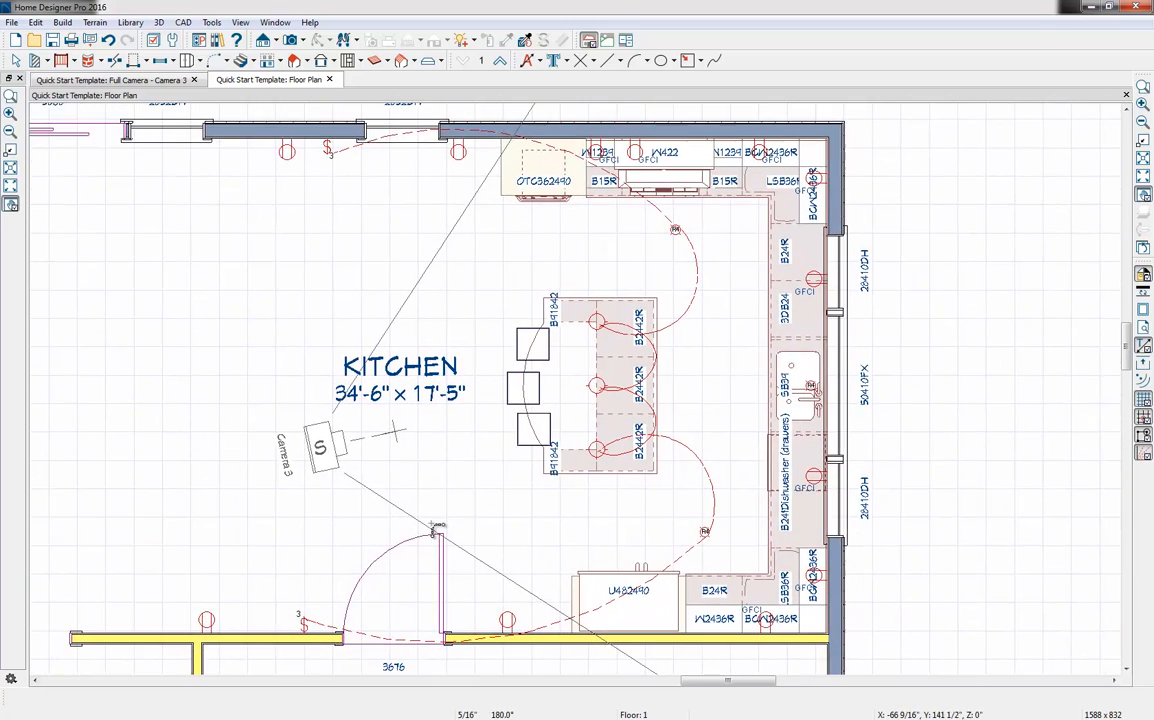
pyautogui.moveTo(433, 525); pyautogui.dragTo(432, 525, button='middle')
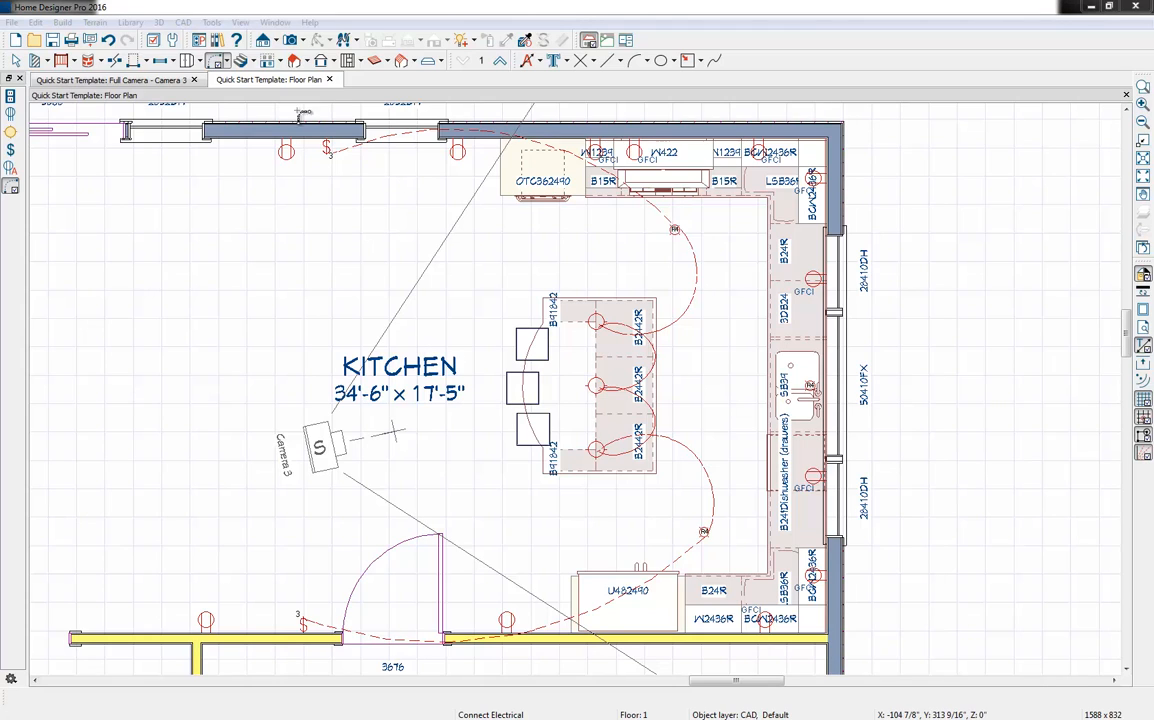
# Close the Camera 3 view and show the whole first-floor plan
pyautogui.click(196, 82)
pyautogui.scroll(-3, 478, 315)
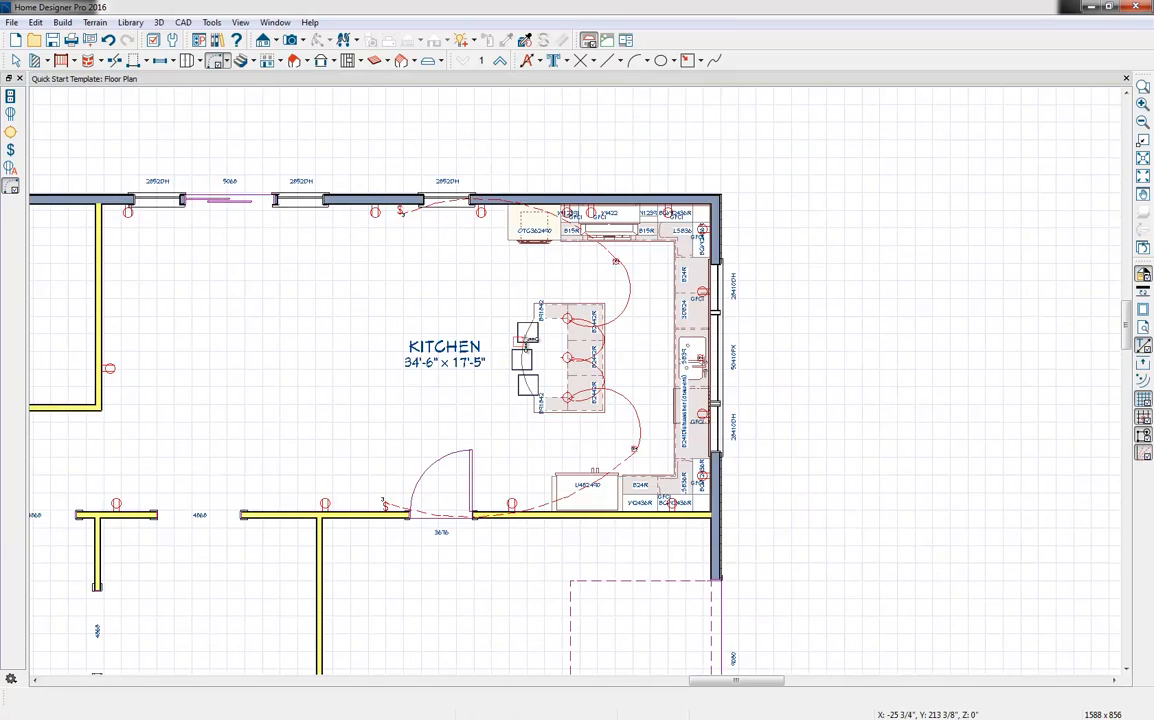
pyautogui.scroll(-2, 486, 381)
pyautogui.scroll(1, 591, 340)
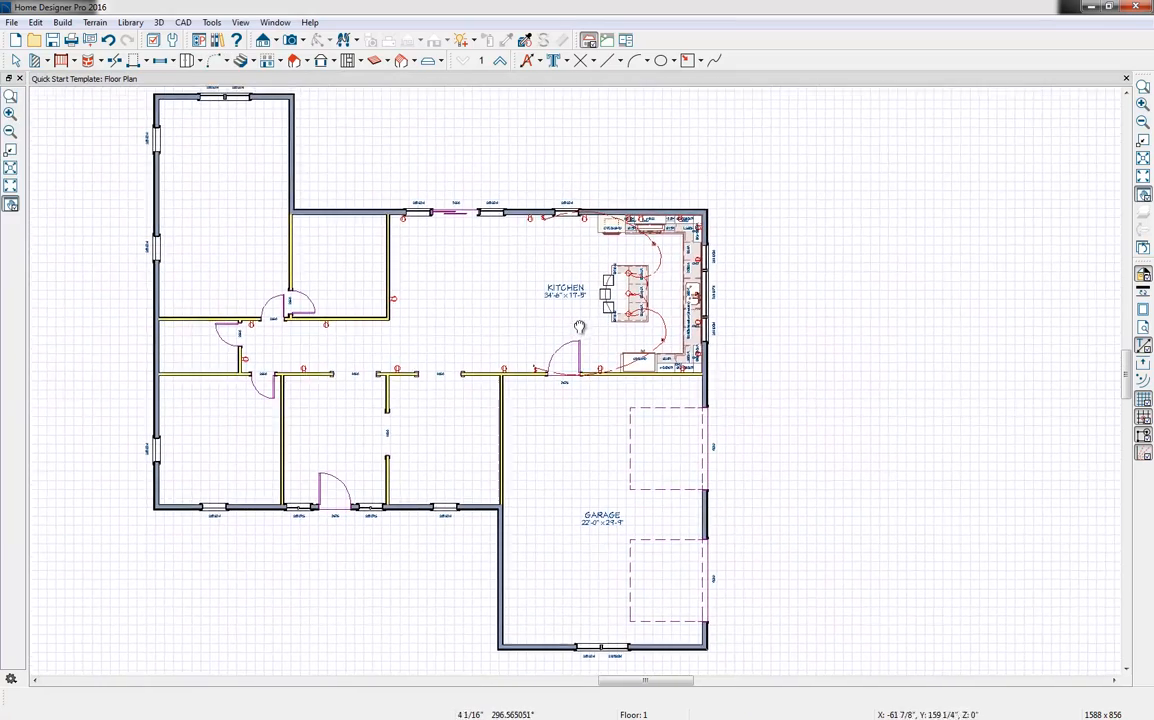
pyautogui.scroll(-1, 591, 340)
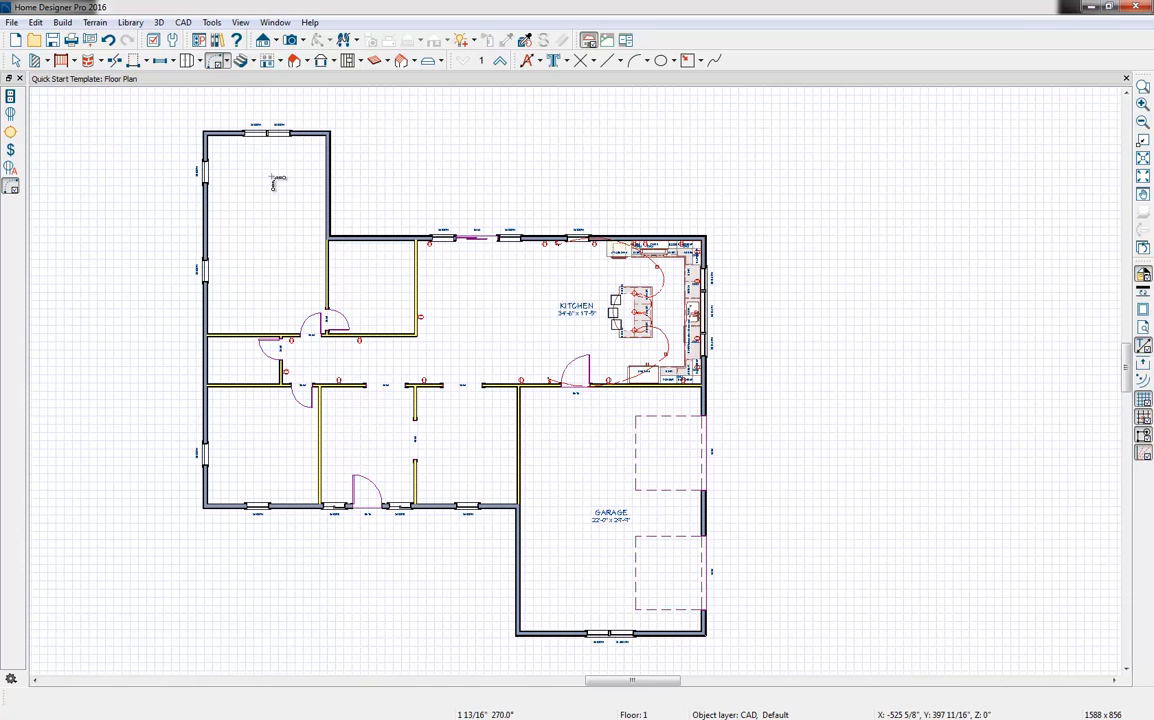
# Build a second floor derived from the 1st floor plan with the default floor settings, and show the first floor as reference
pyautogui.click(290, 62)
pyautogui.click(320, 77)
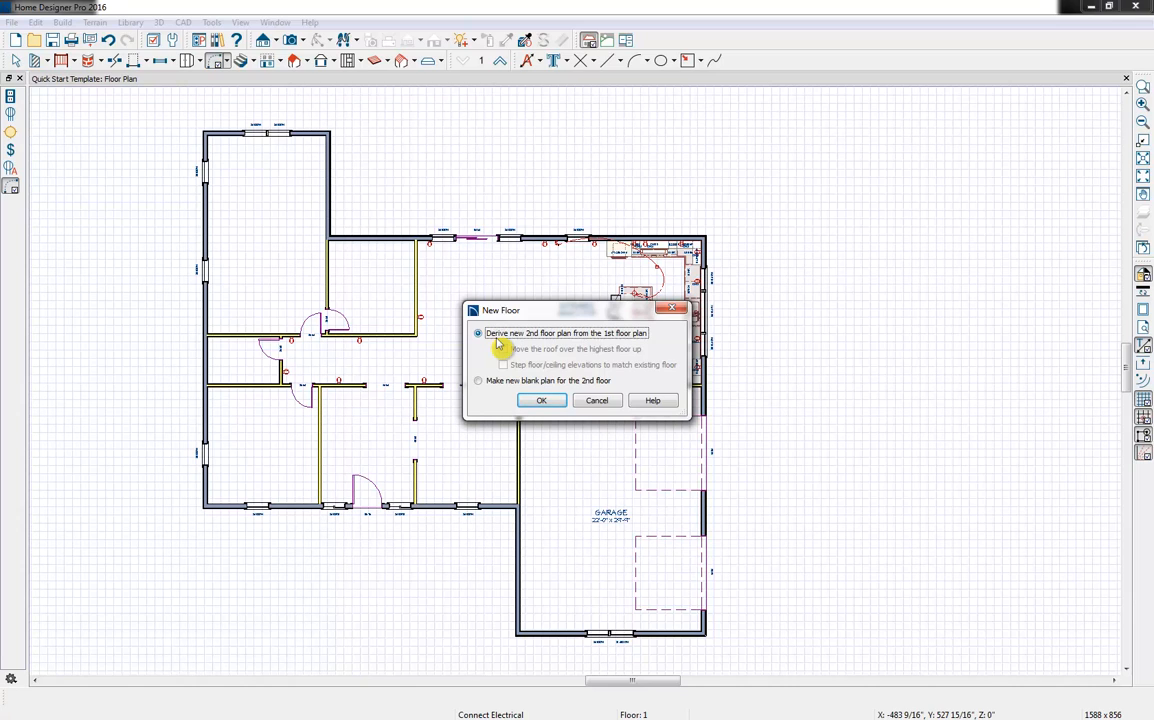
pyautogui.click(546, 406)
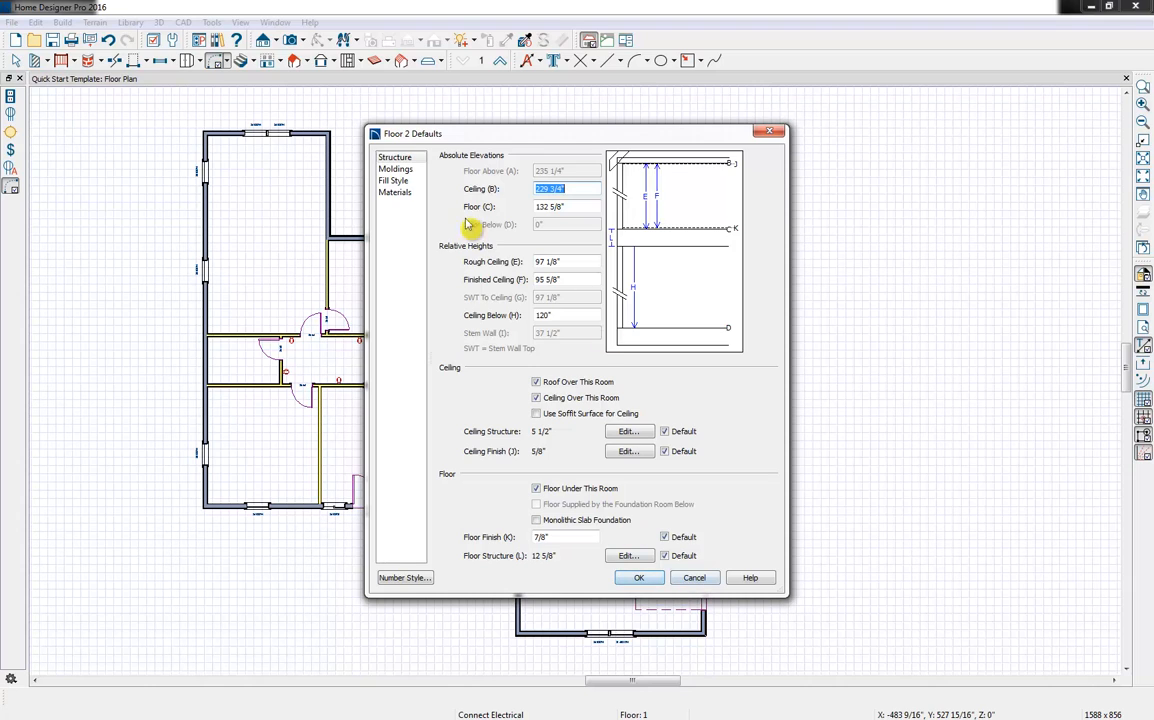
pyautogui.click(393, 192)
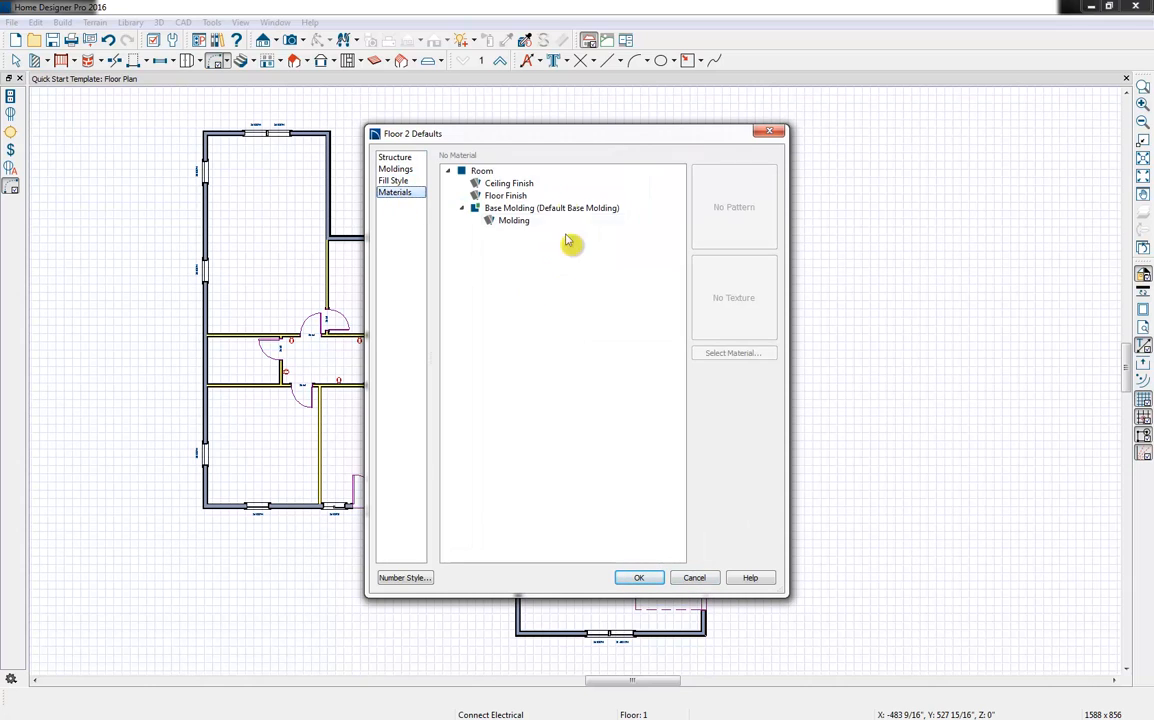
pyautogui.click(393, 157)
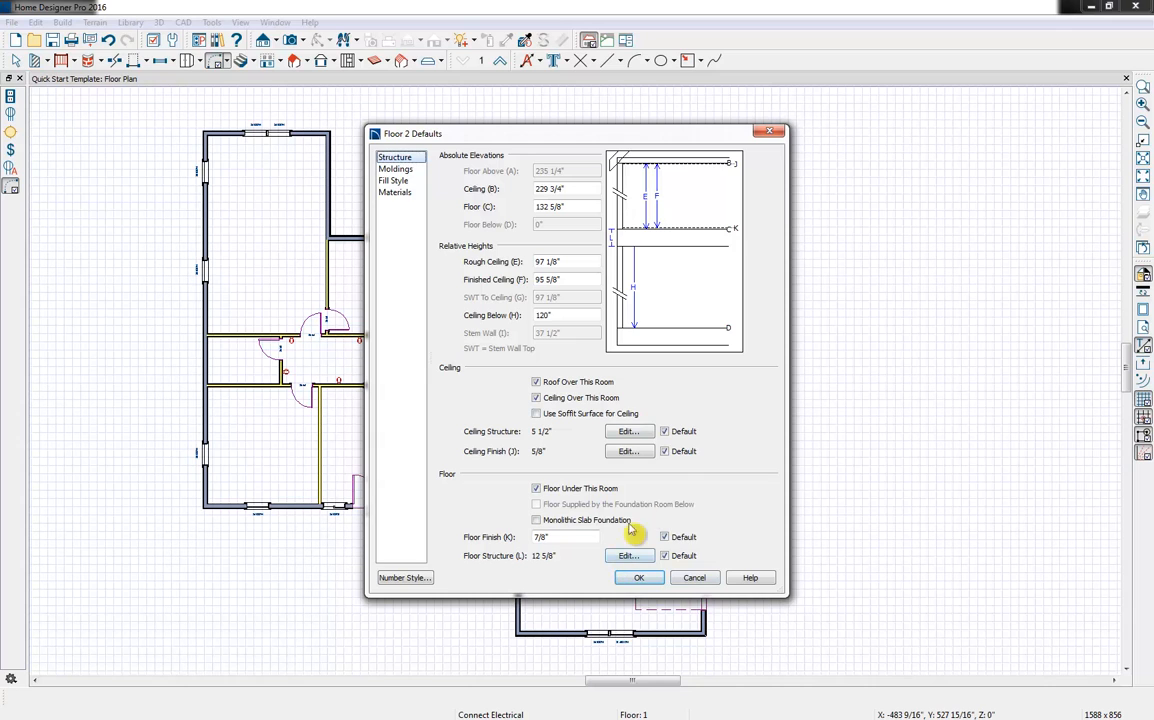
pyautogui.click(645, 580)
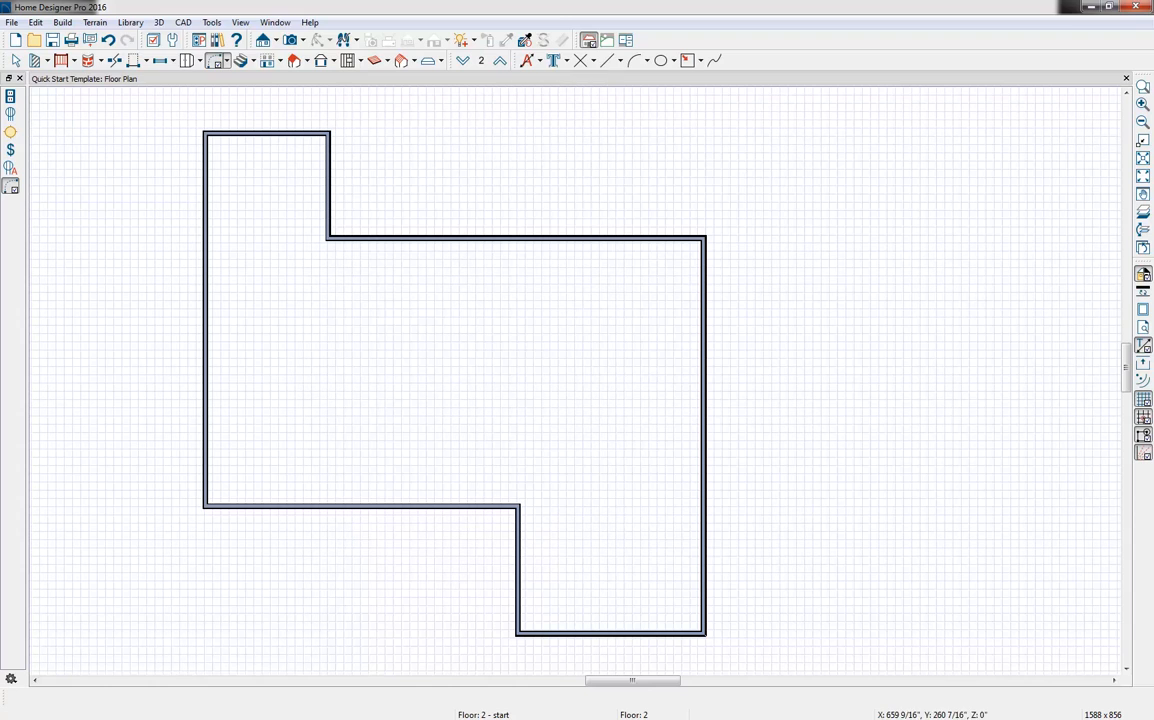
pyautogui.click(1143, 212)
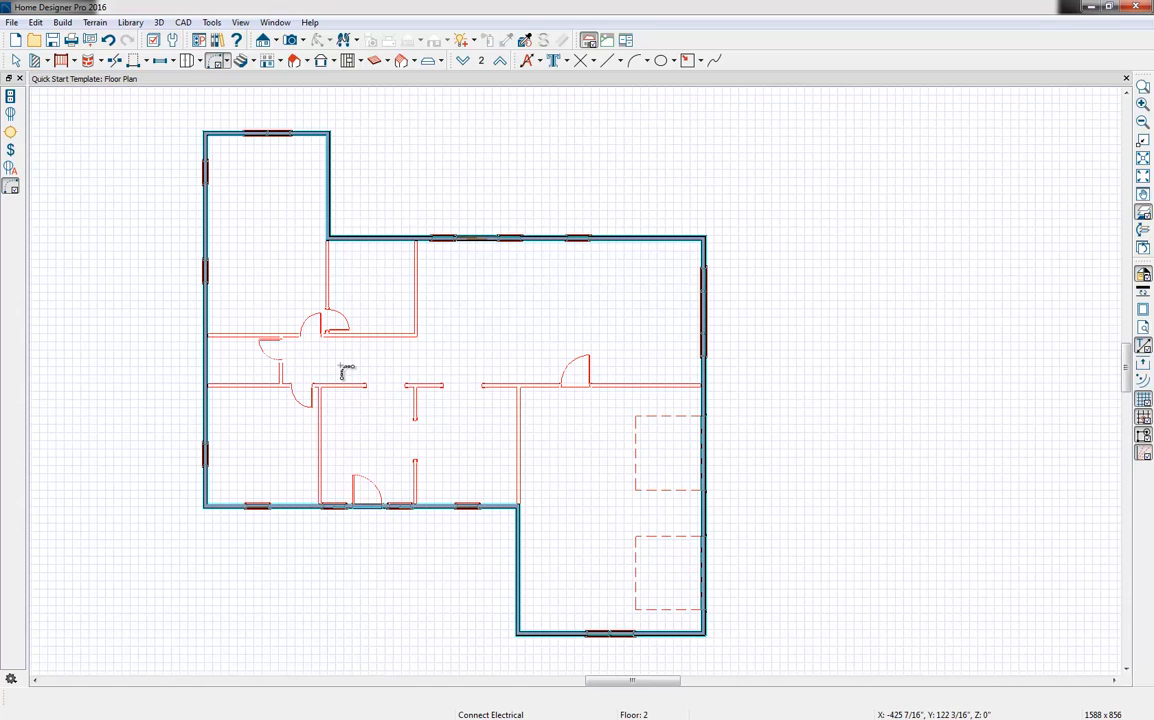
# Align the second floor's projecting rear wall with the main rear wall, and extend the wall beside the garage up to meet it
pyautogui.press('space')
pyautogui.click(249, 133)
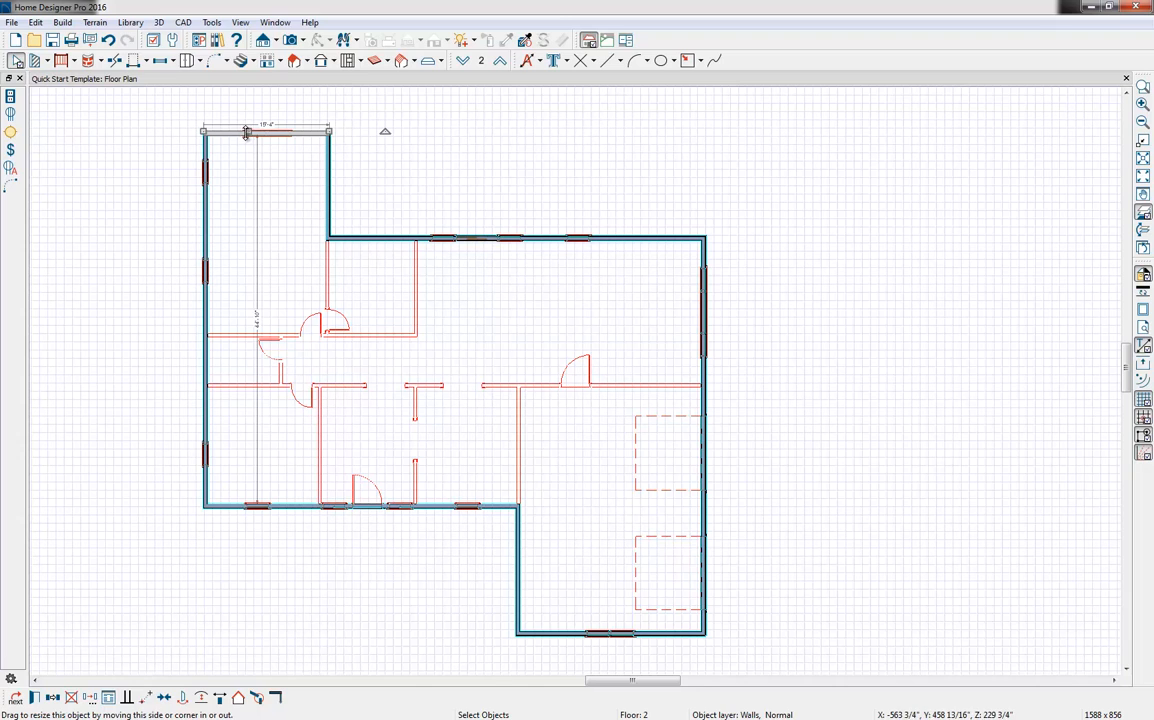
pyautogui.moveTo(250, 133); pyautogui.dragTo(250, 237)
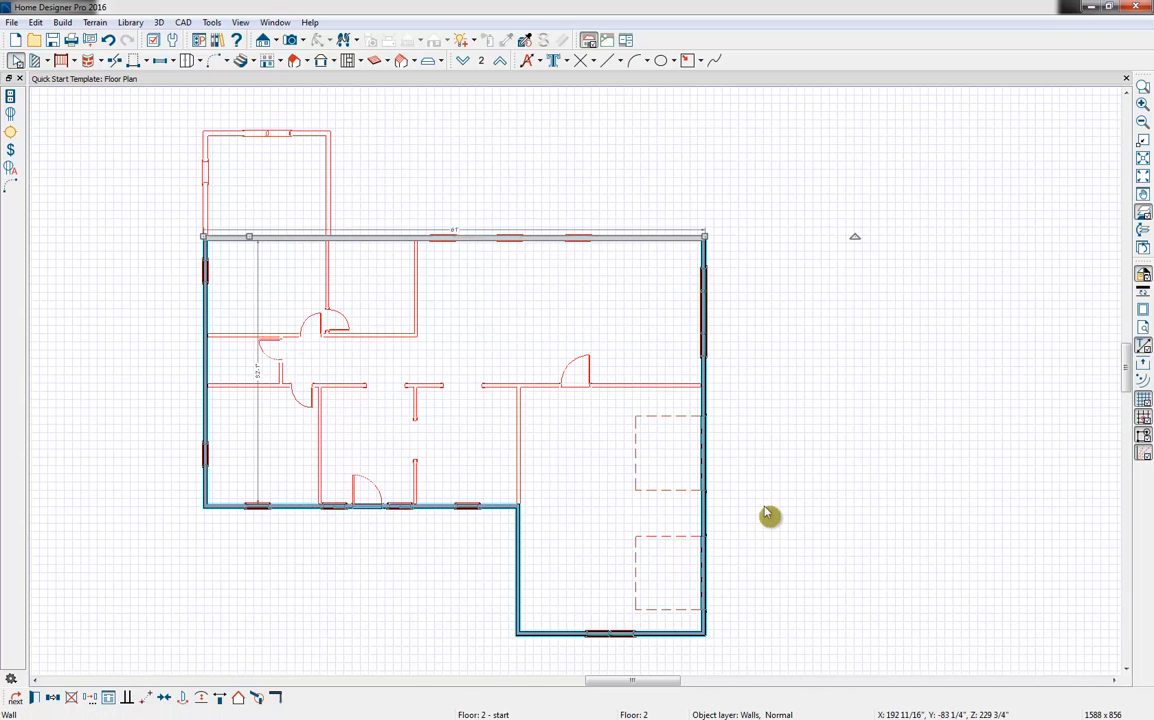
pyautogui.click(518, 541)
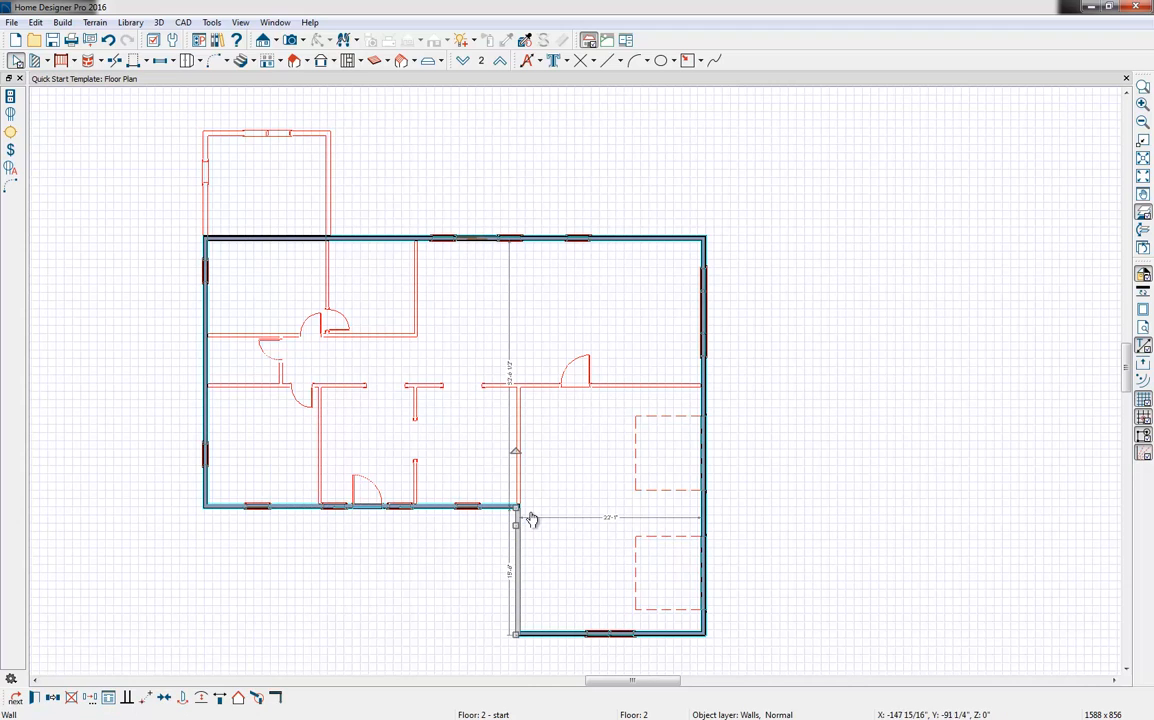
pyautogui.moveTo(517, 508); pyautogui.dragTo(516, 237)
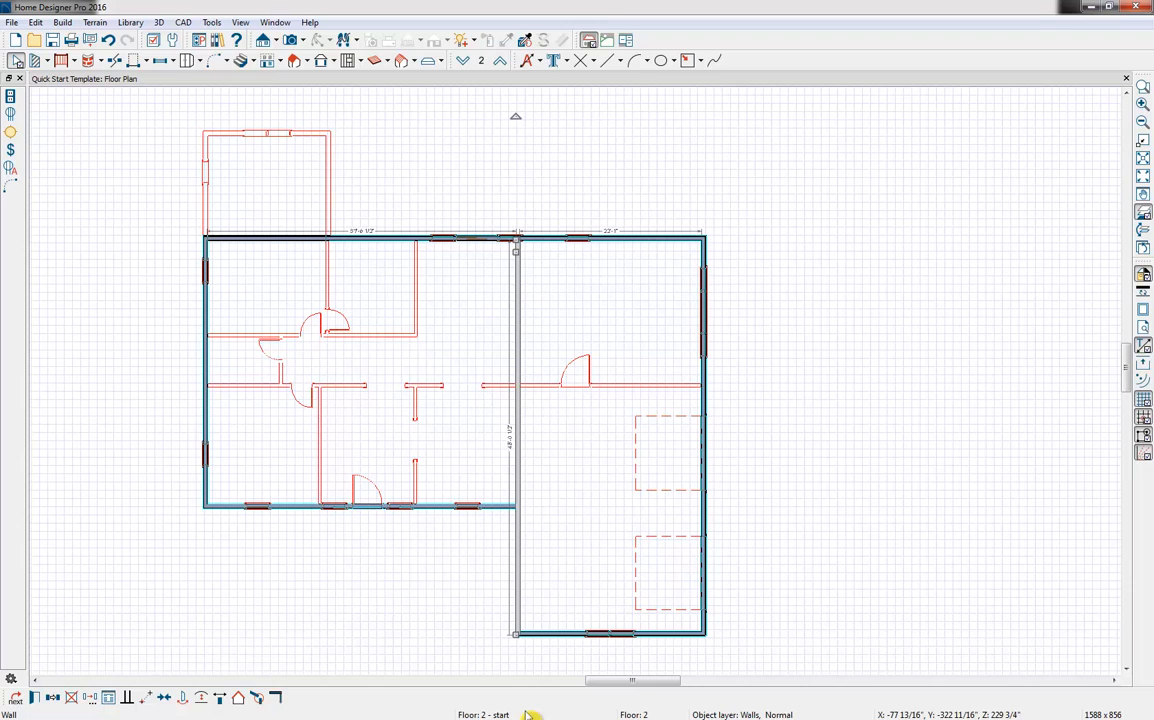
# Try to break the extended wall where it meets the front wall
pyautogui.click(116, 60)
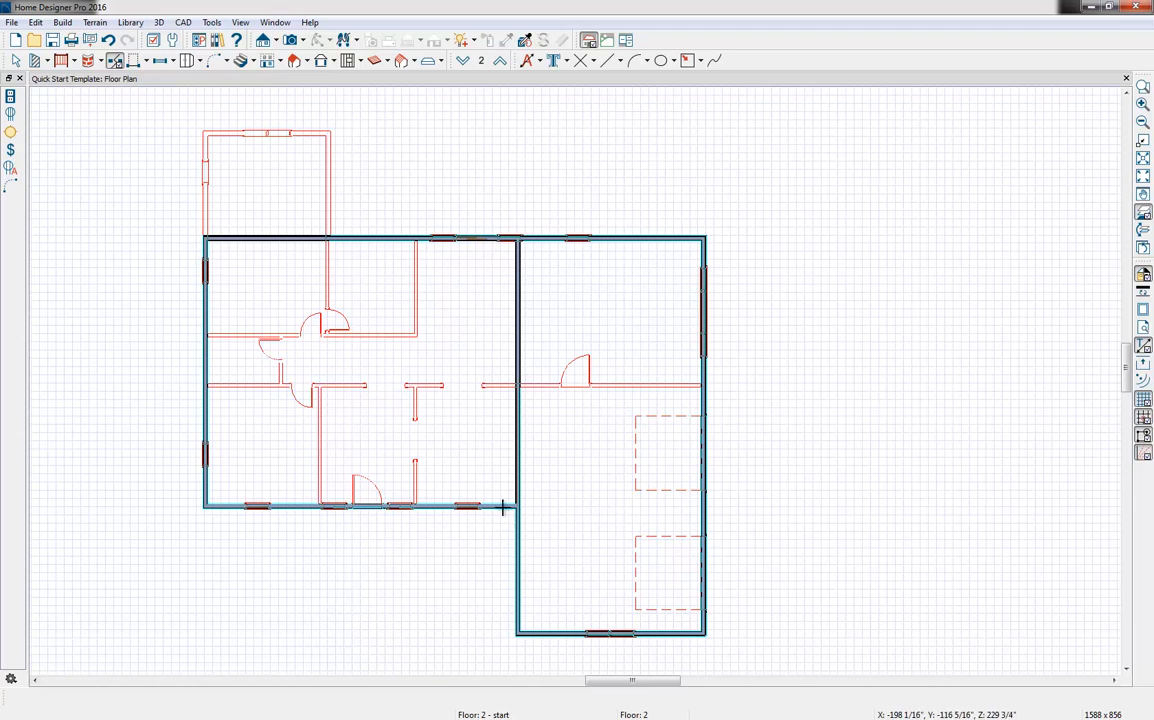
pyautogui.moveTo(503, 508); pyautogui.dragTo(510, 258)
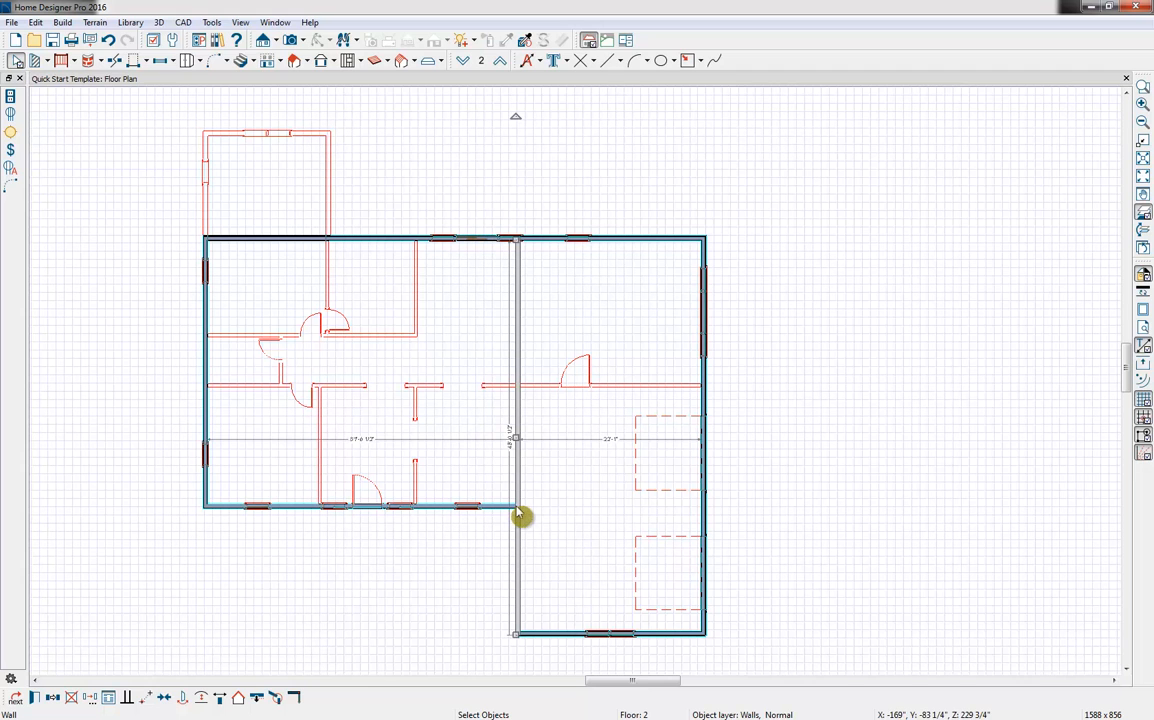
pyautogui.scroll(5, 506, 400)
pyautogui.click(504, 425)
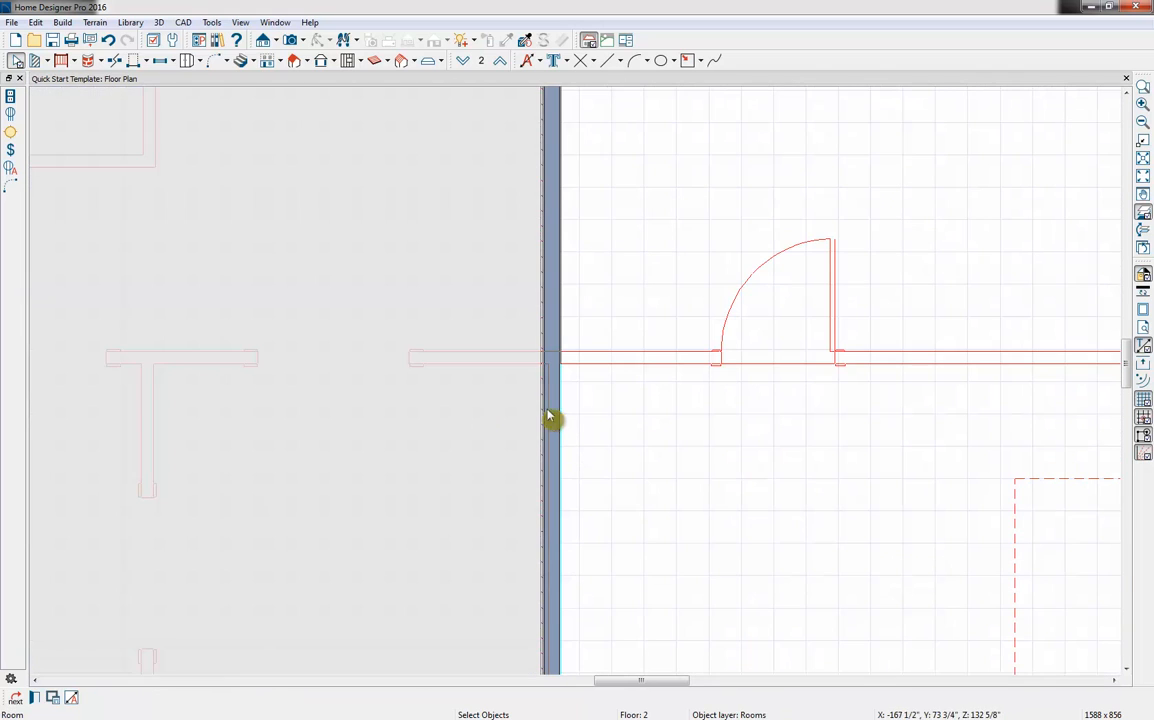
pyautogui.scroll(-2, 342, 400)
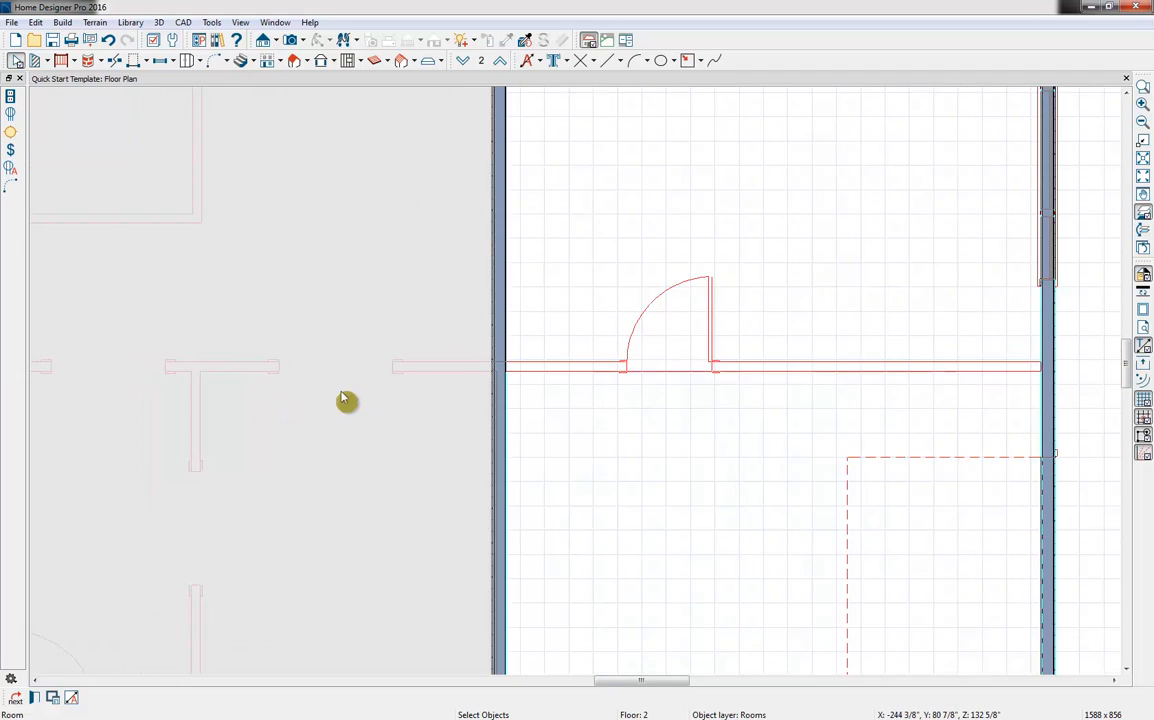
pyautogui.scroll(-7, 341, 393)
pyautogui.moveTo(342, 400); pyautogui.dragTo(401, 383, button='middle')
pyautogui.scroll(-2, 401, 383)
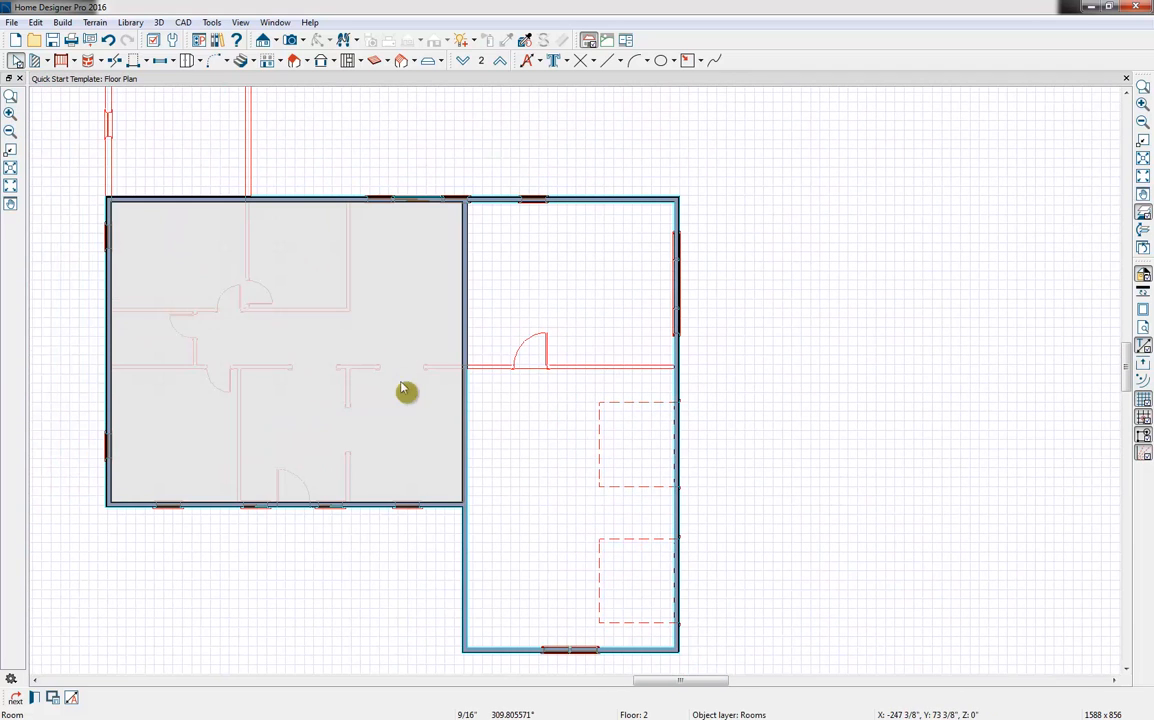
# Break the second-floor wall between the main house and garage where it meets the front wall
pyautogui.click(468, 545)
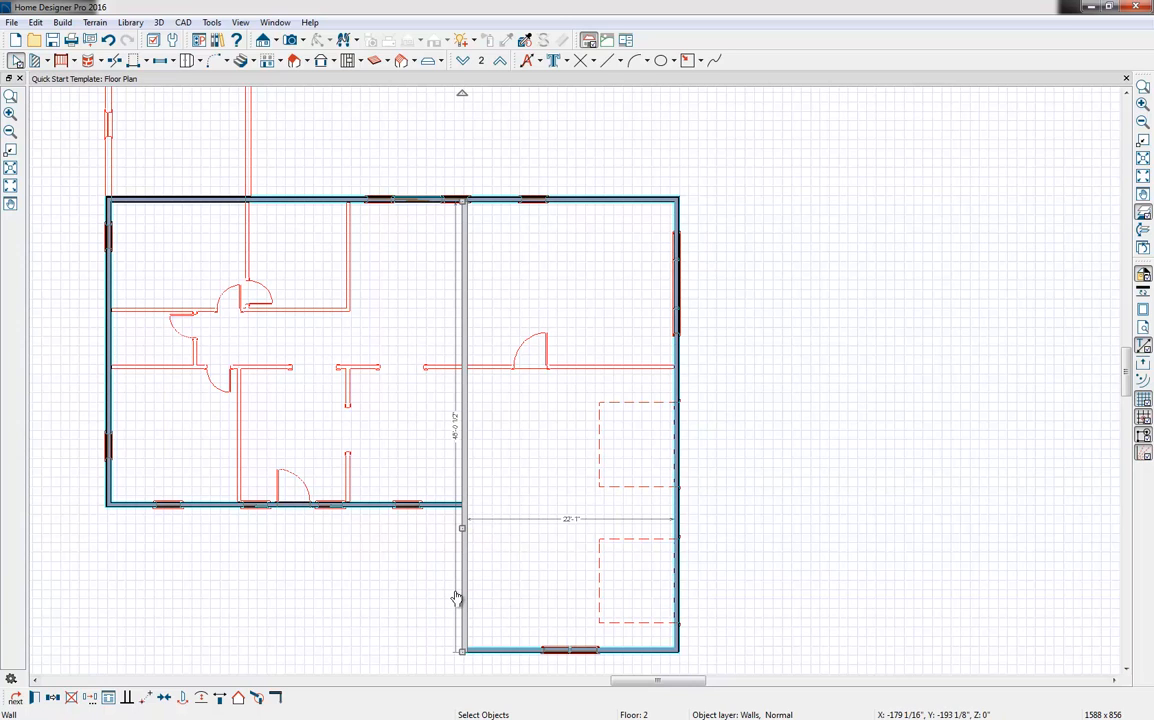
pyautogui.click(116, 61)
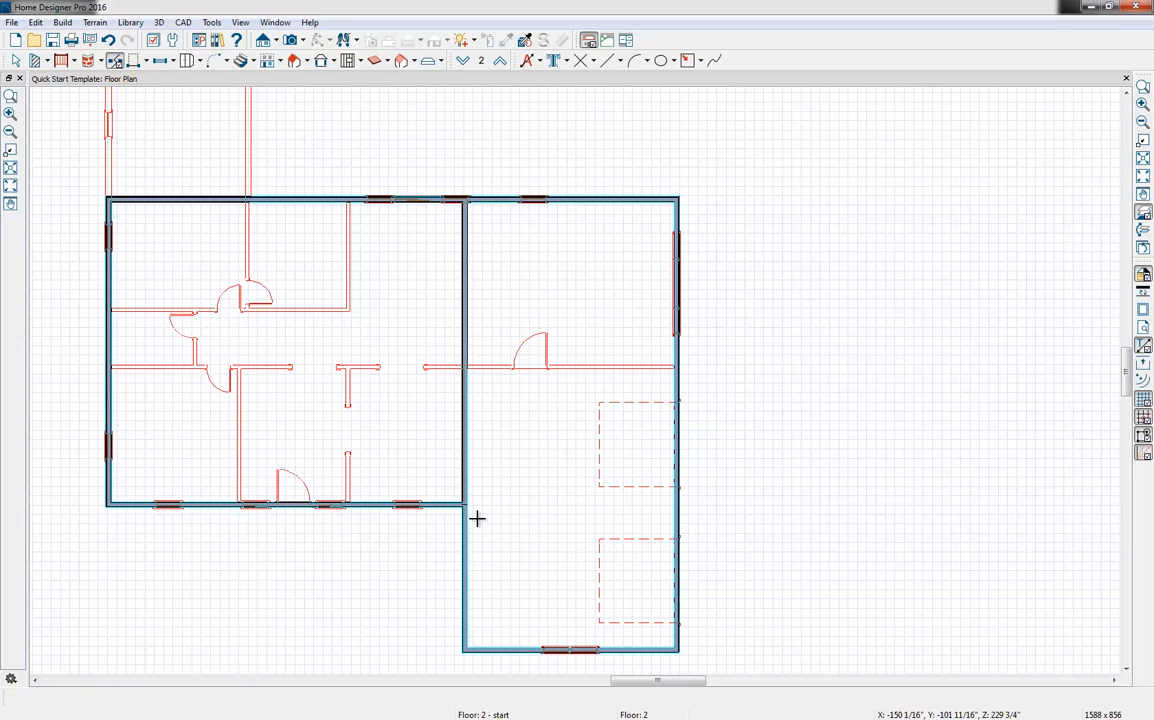
pyautogui.scroll(4, 476, 518)
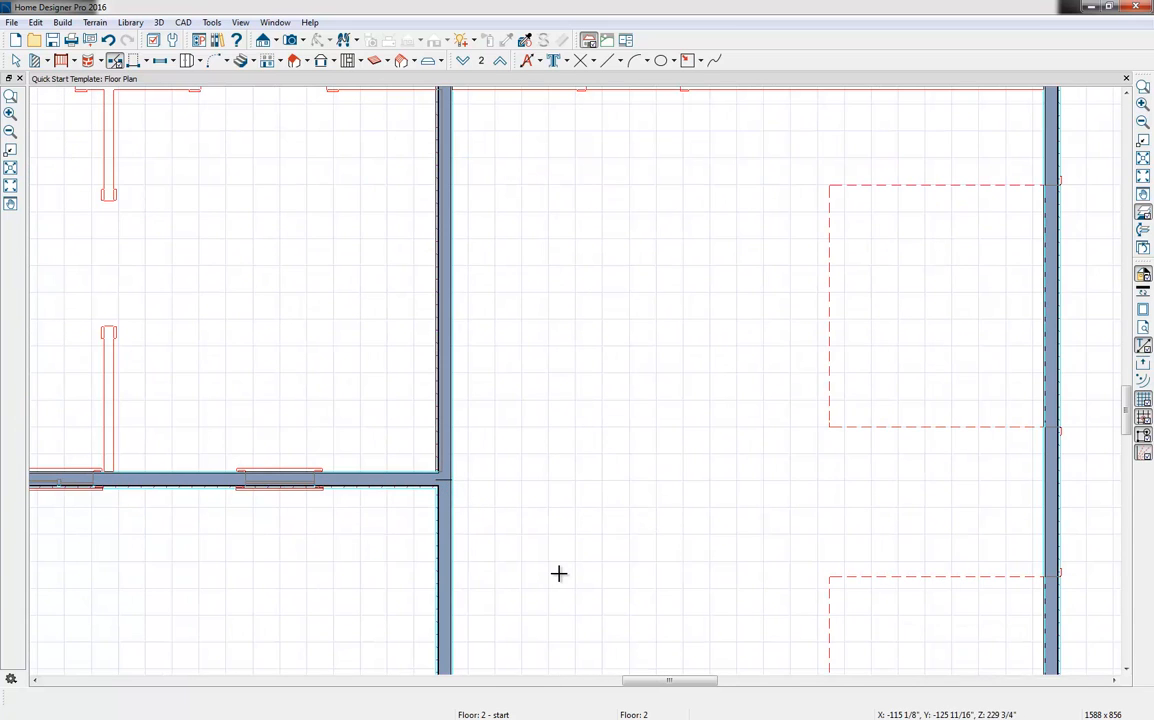
pyautogui.click(448, 447)
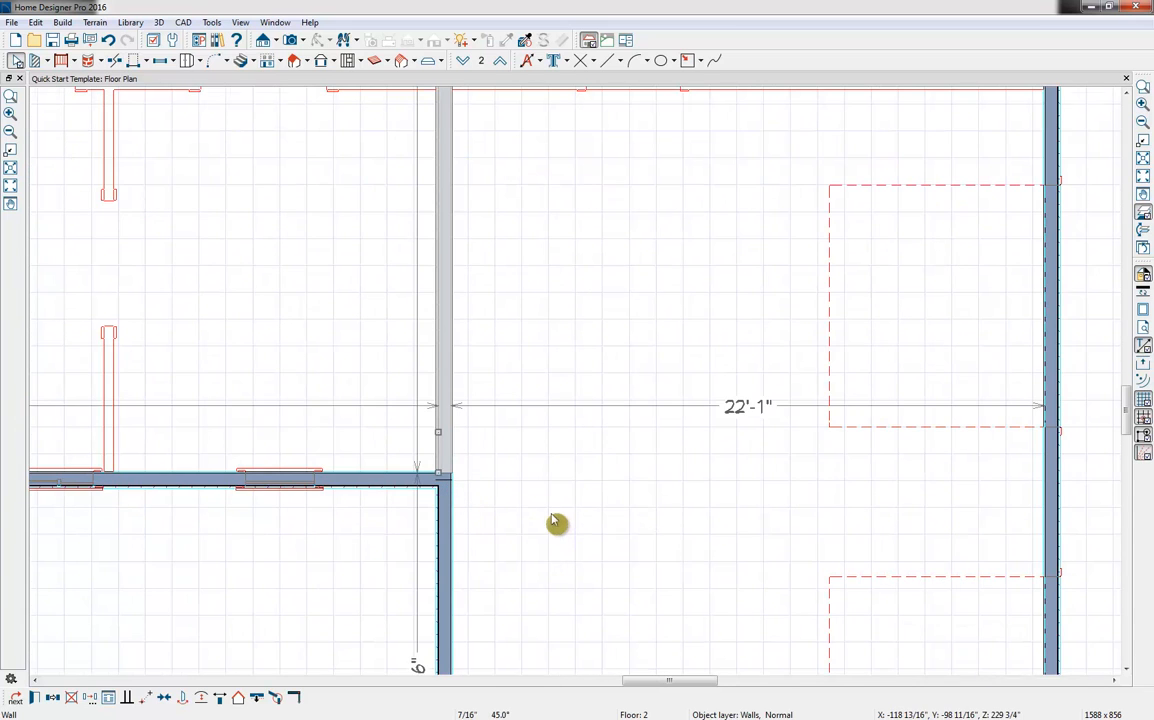
pyautogui.scroll(-4, 557, 522)
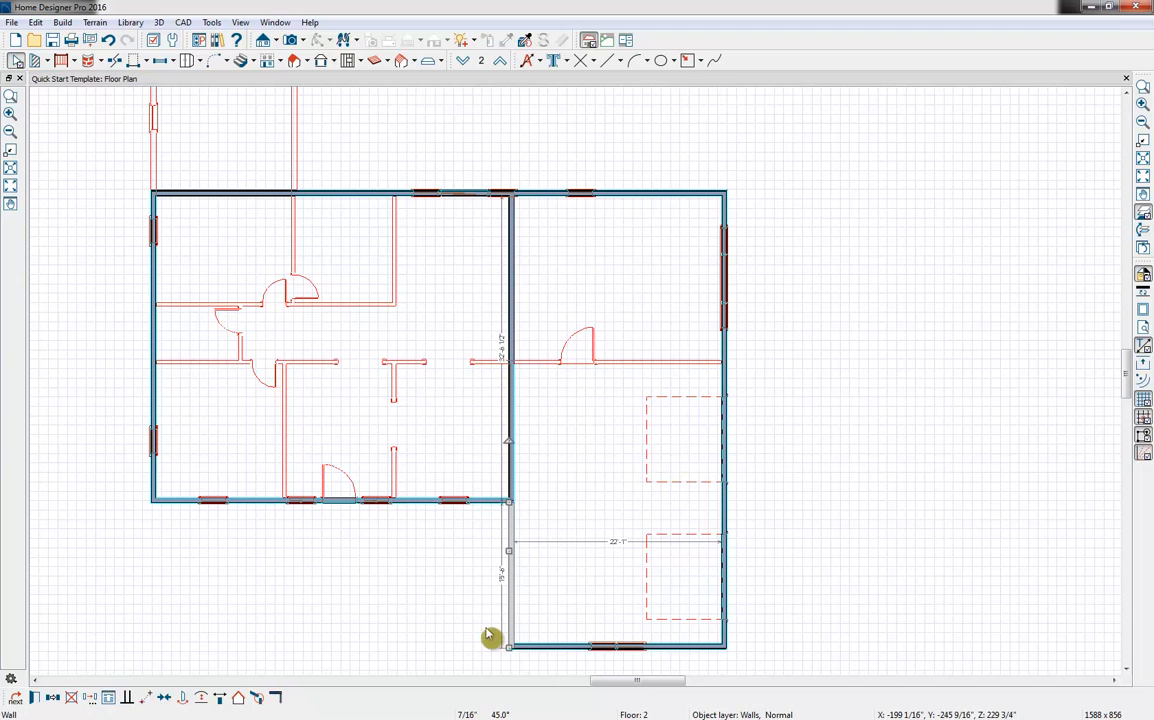
# Reverse the layers of the wall segment separating the main house from the garage-side room
pyautogui.click(510, 398)
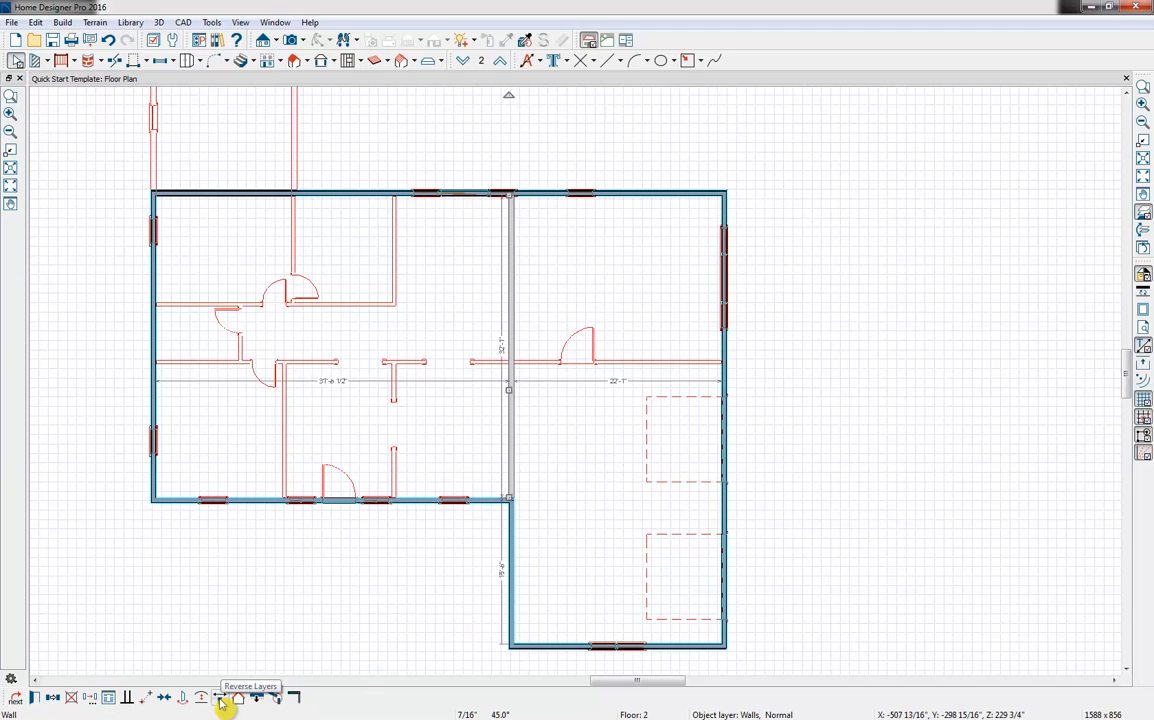
pyautogui.click(221, 700)
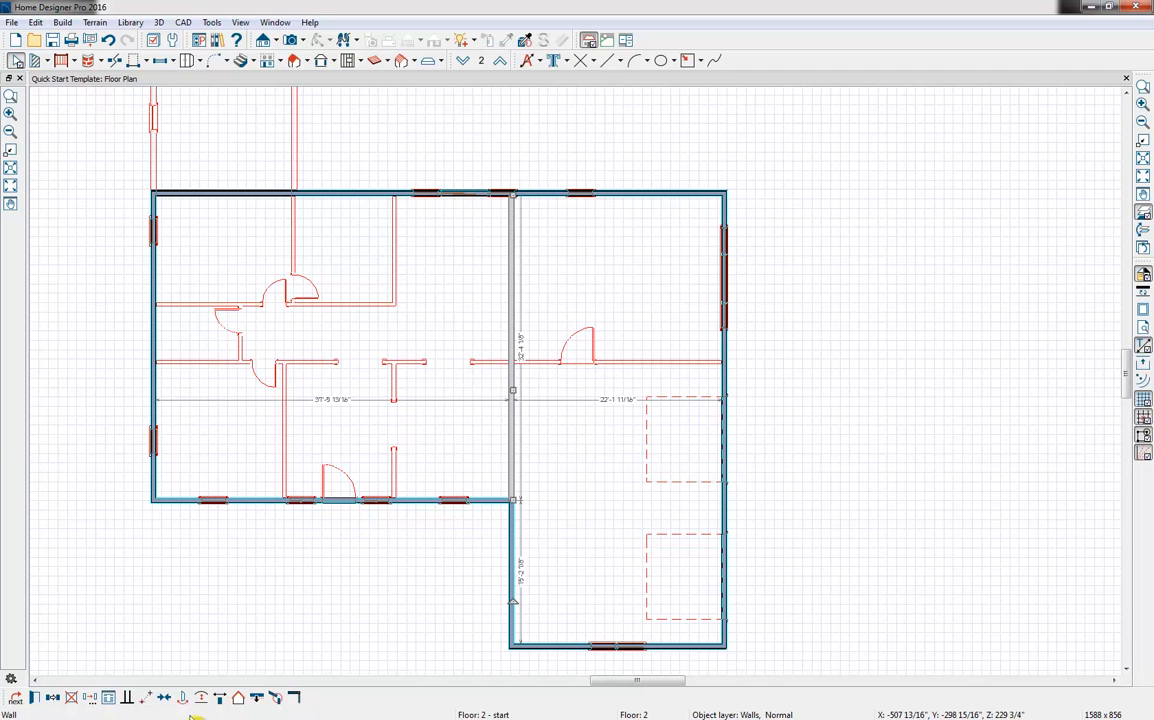
pyautogui.click(420, 668)
pyautogui.scroll(1, 420, 668)
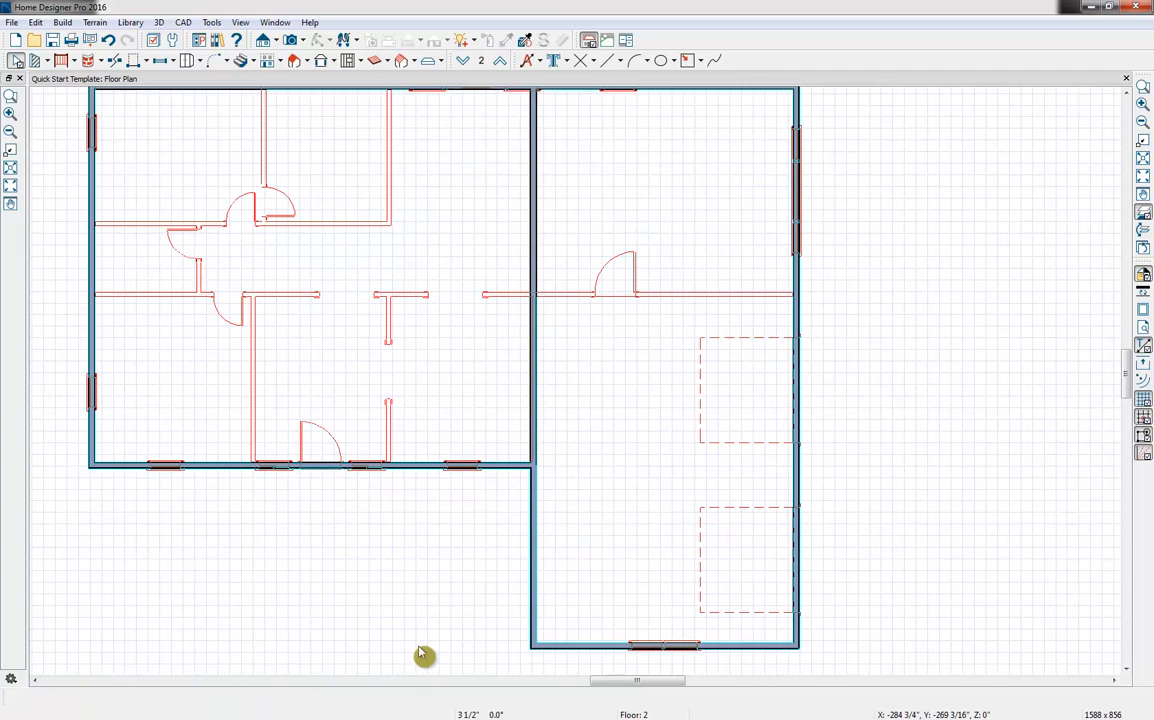
pyautogui.scroll(1, 422, 655)
pyautogui.scroll(1, 528, 554)
pyautogui.scroll(-1, 521, 564)
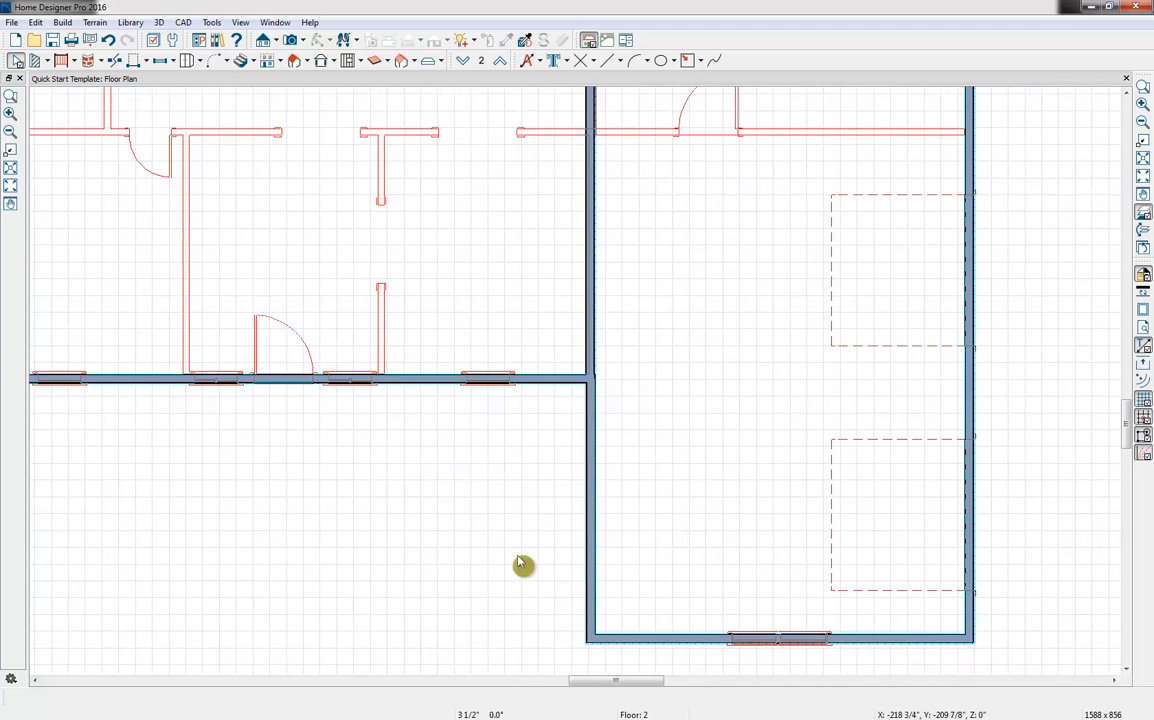
pyautogui.scroll(-1, 521, 564)
pyautogui.scroll(-1, 530, 567)
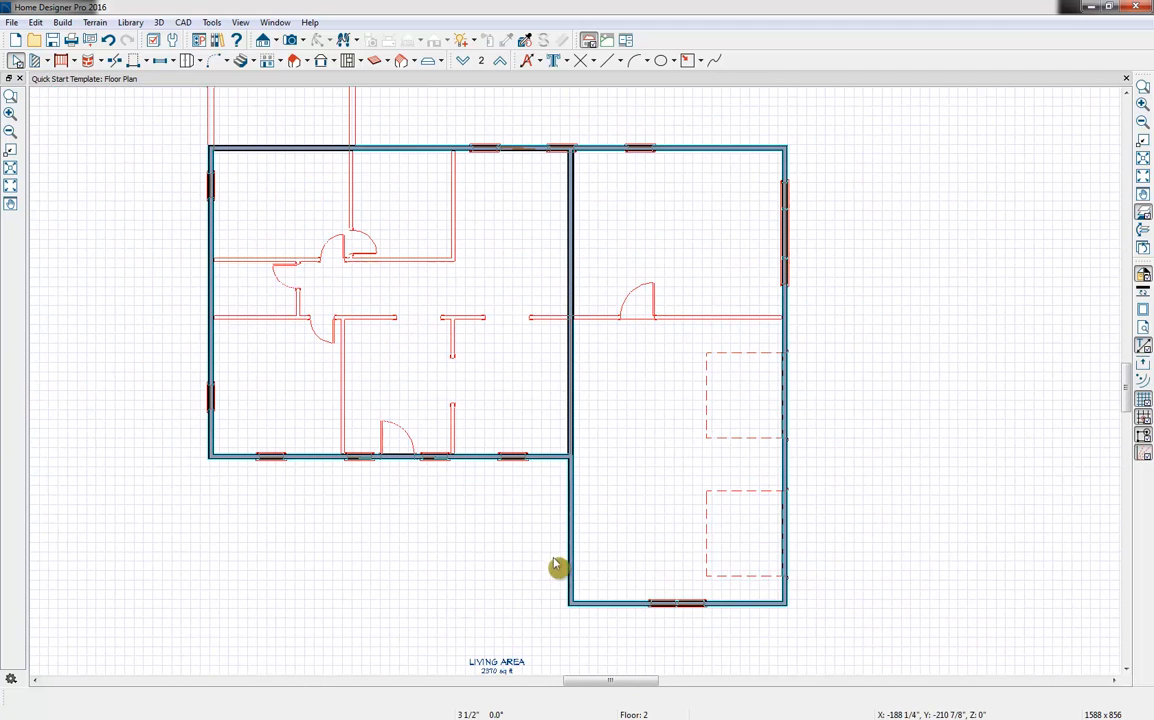
# Set the rough ceiling height of the second-floor room above the garage to 12 inches
pyautogui.doubleClick(700, 410)
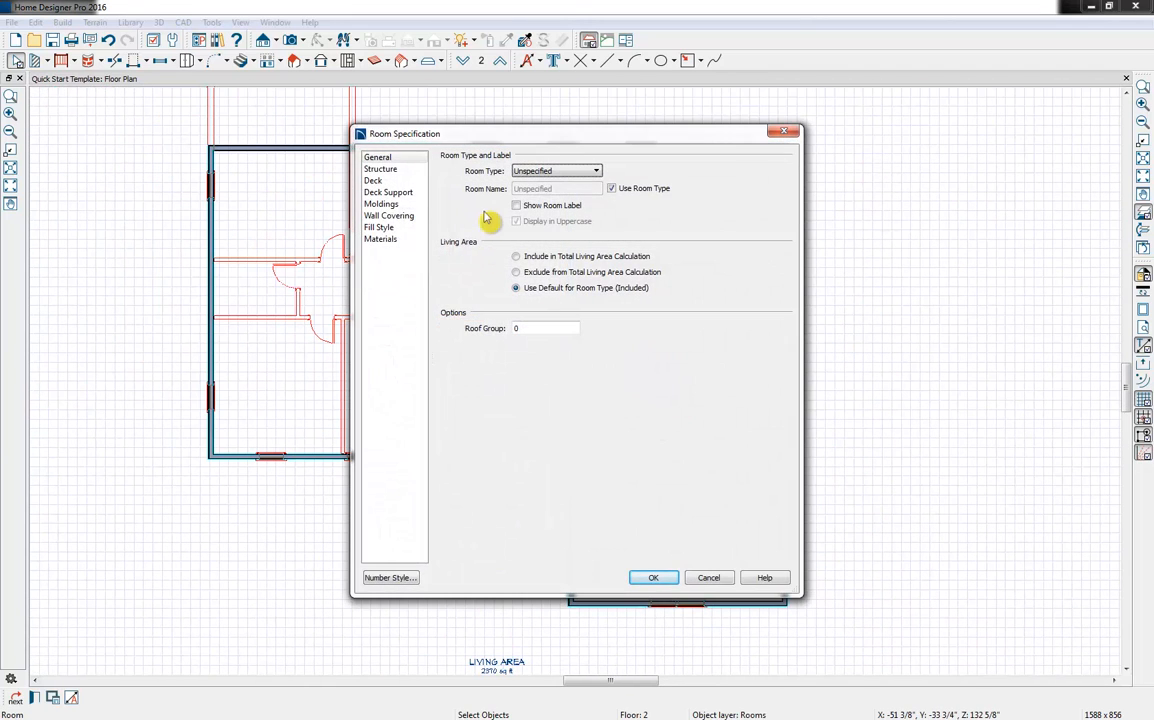
pyautogui.click(380, 169)
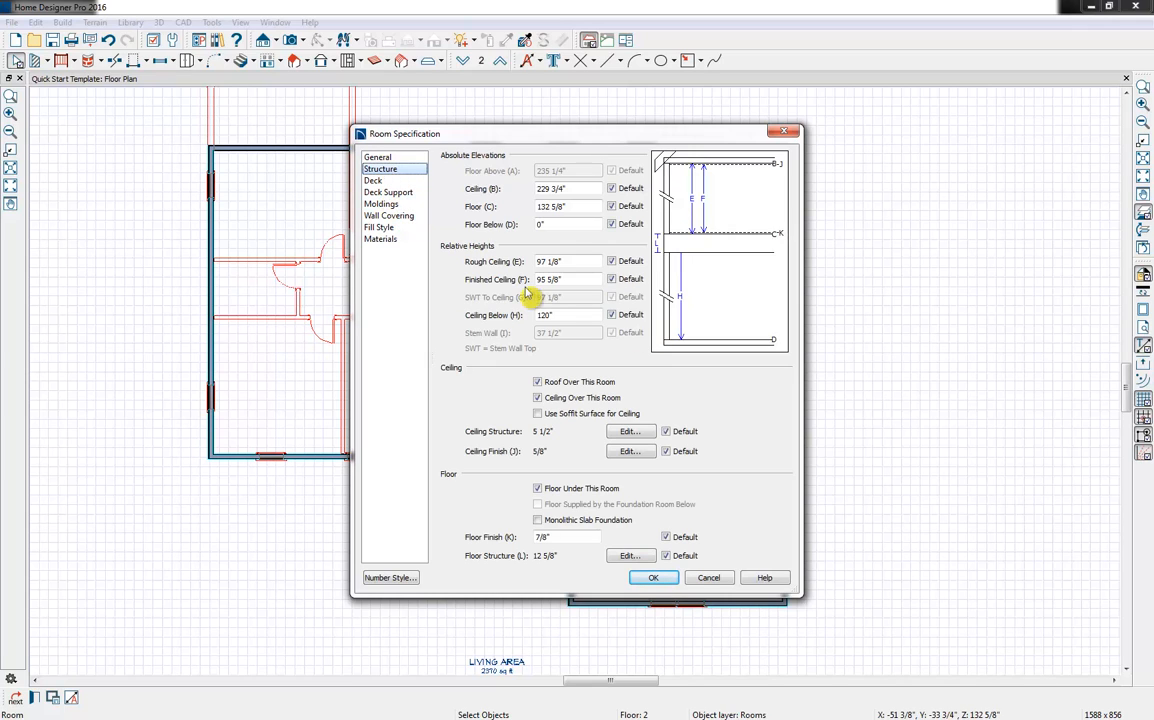
pyautogui.moveTo(576, 262); pyautogui.dragTo(474, 265)
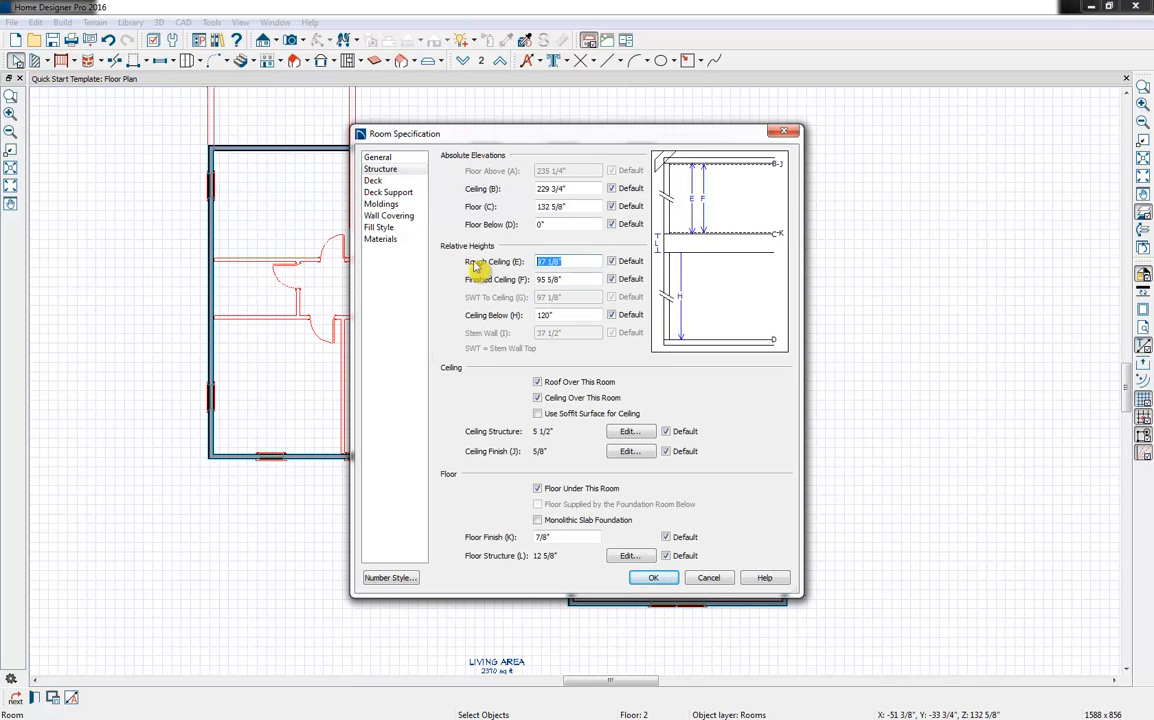
pyautogui.write('12')
pyautogui.press('Tab')
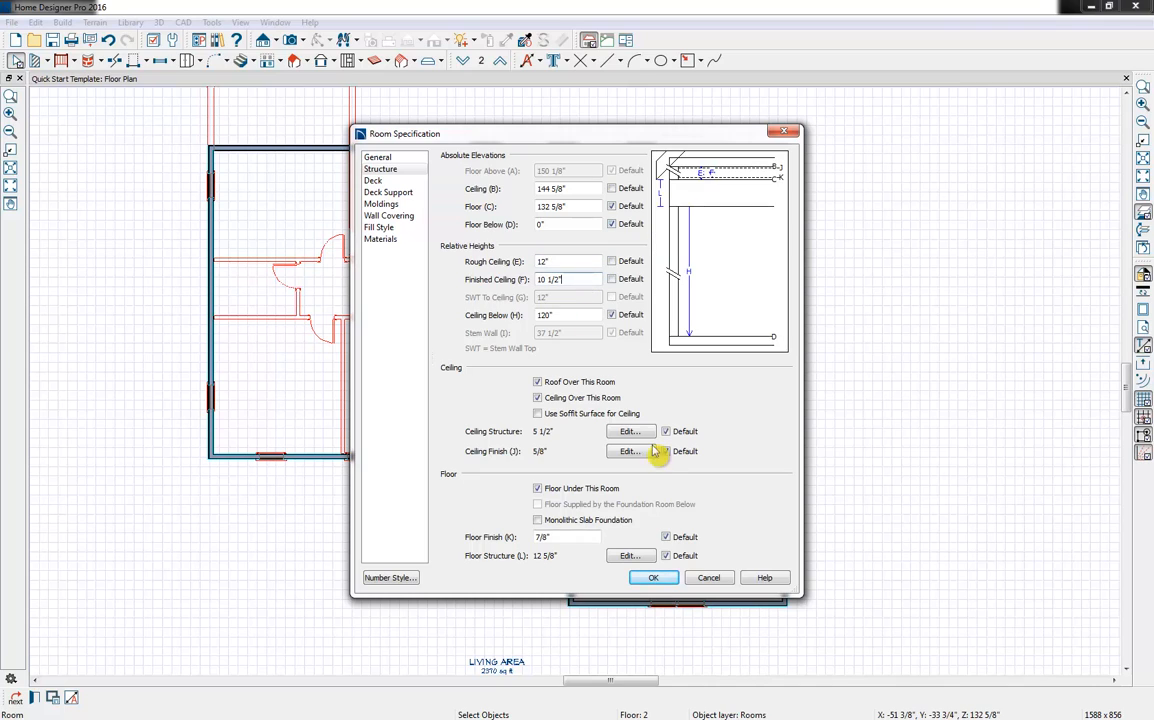
pyautogui.click(655, 579)
pyautogui.click(653, 580)
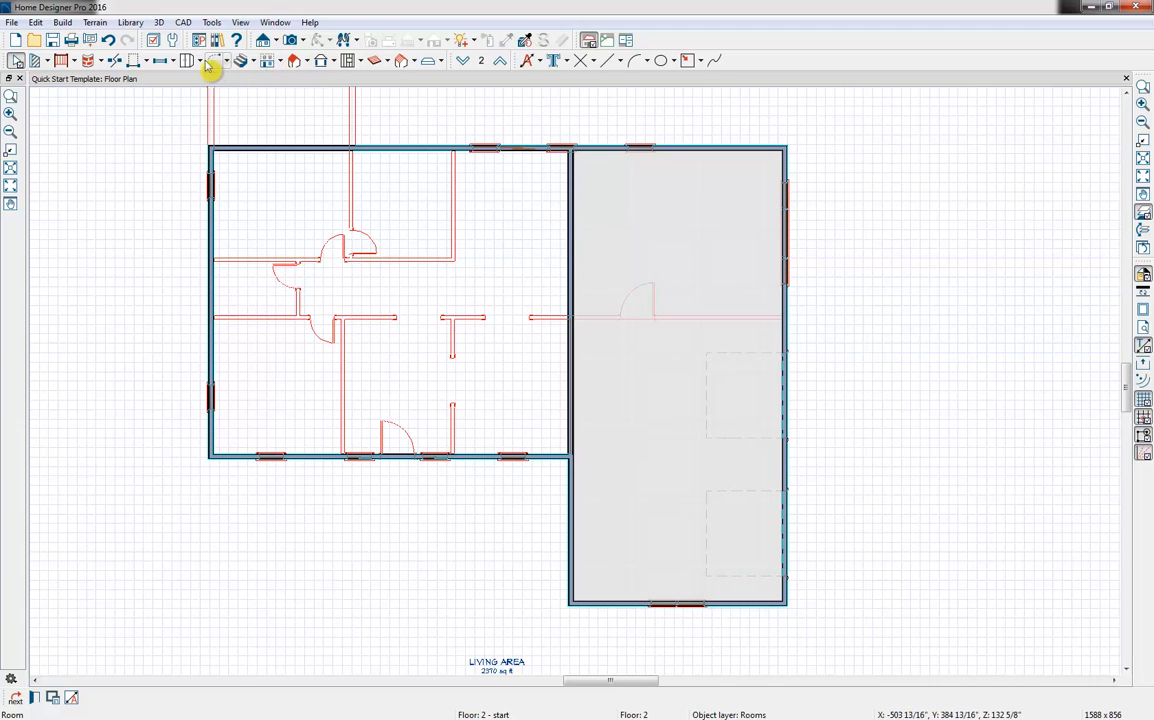
# Create a Perspective Full Overview of the house and arrange it side by side with the floor plan
pyautogui.click(303, 41)
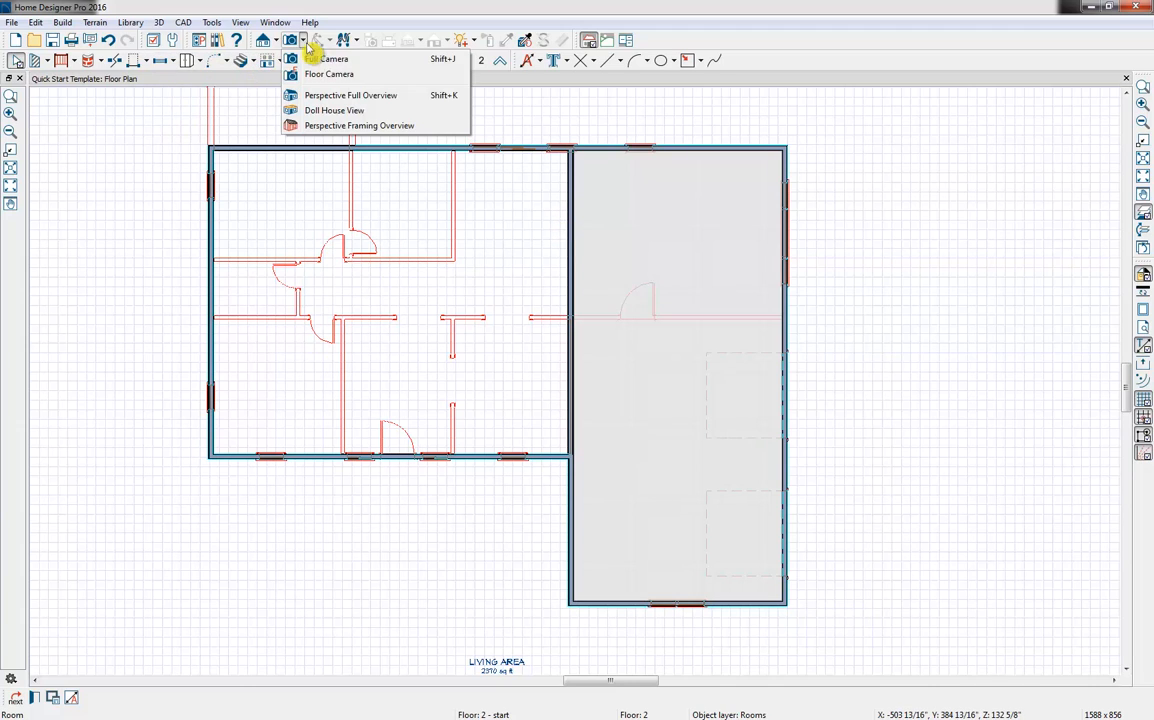
pyautogui.click(370, 108)
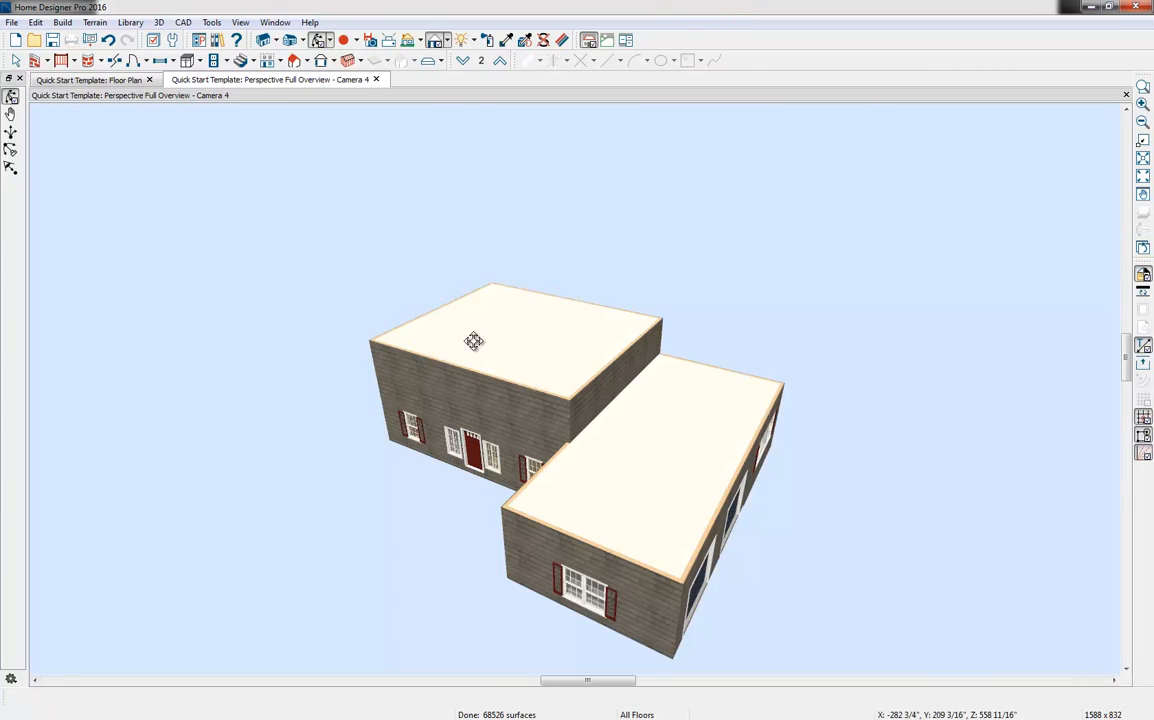
pyautogui.moveTo(590, 505); pyautogui.dragTo(608, 486)
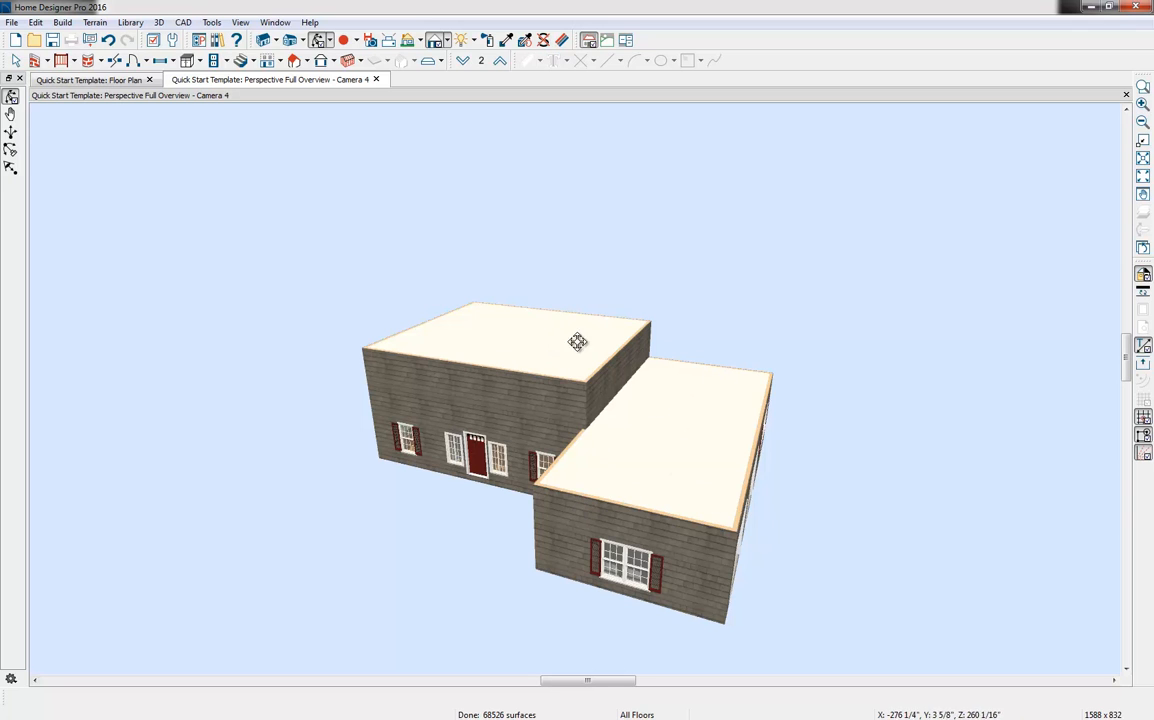
pyautogui.moveTo(258, 85); pyautogui.dragTo(928, 320)
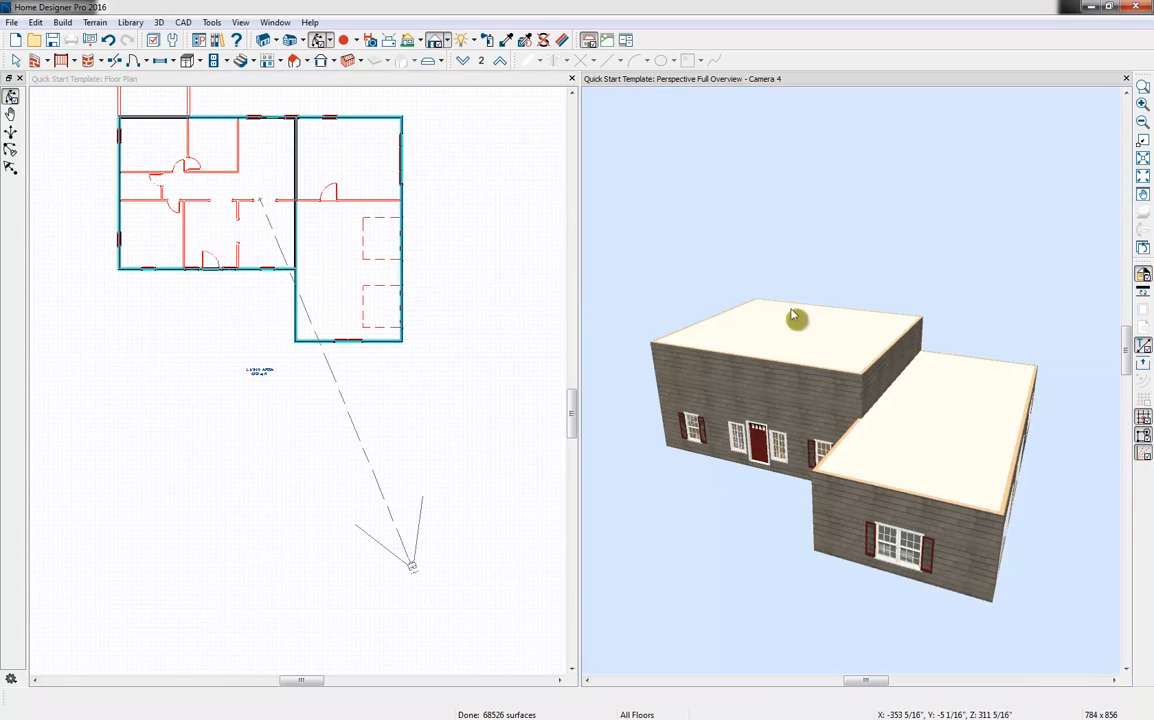
pyautogui.moveTo(303, 199); pyautogui.dragTo(346, 314, button='middle')
pyautogui.scroll(2, 346, 314)
pyautogui.scroll(1, 340, 316)
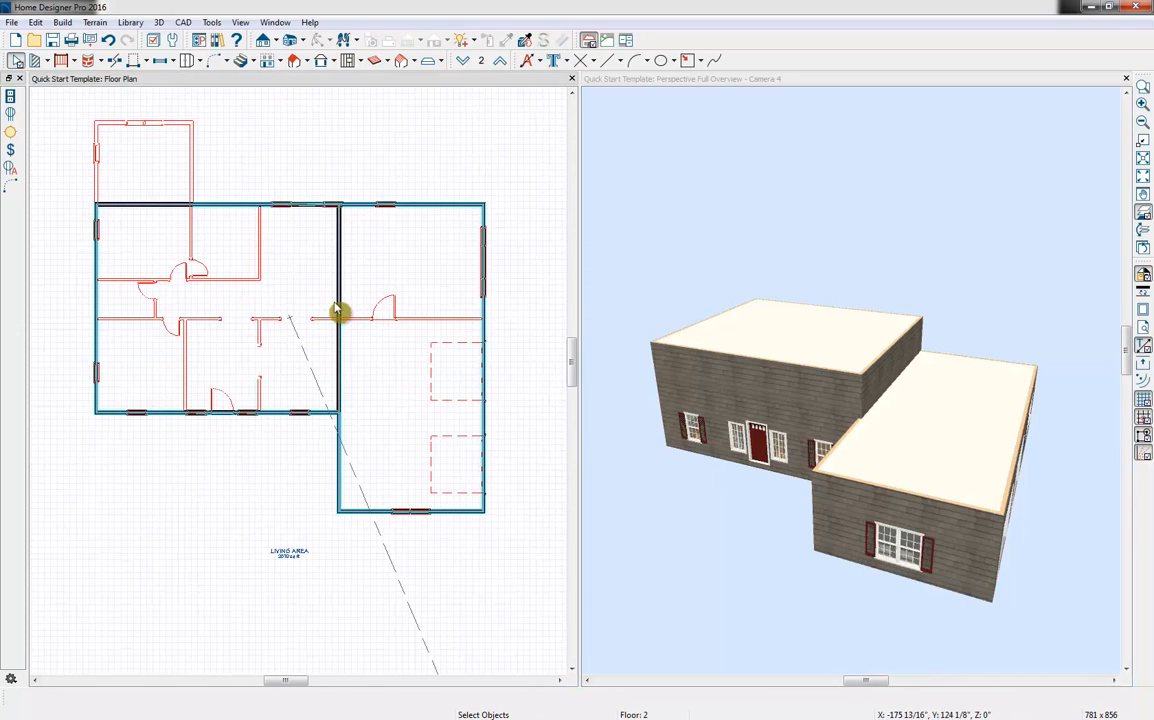
# Build the roof with Build Roof Planes and Auto Rebuild Roofs enabled and a pitch of 10 in 12
pyautogui.click(308, 62)
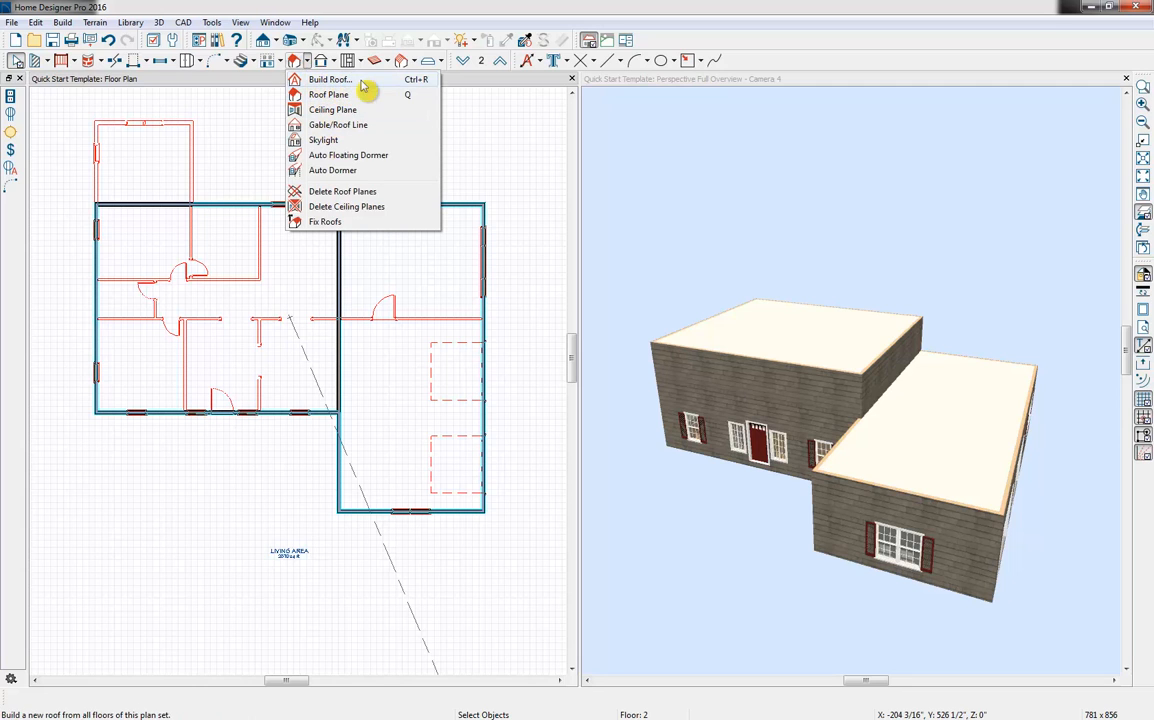
pyautogui.click(330, 80)
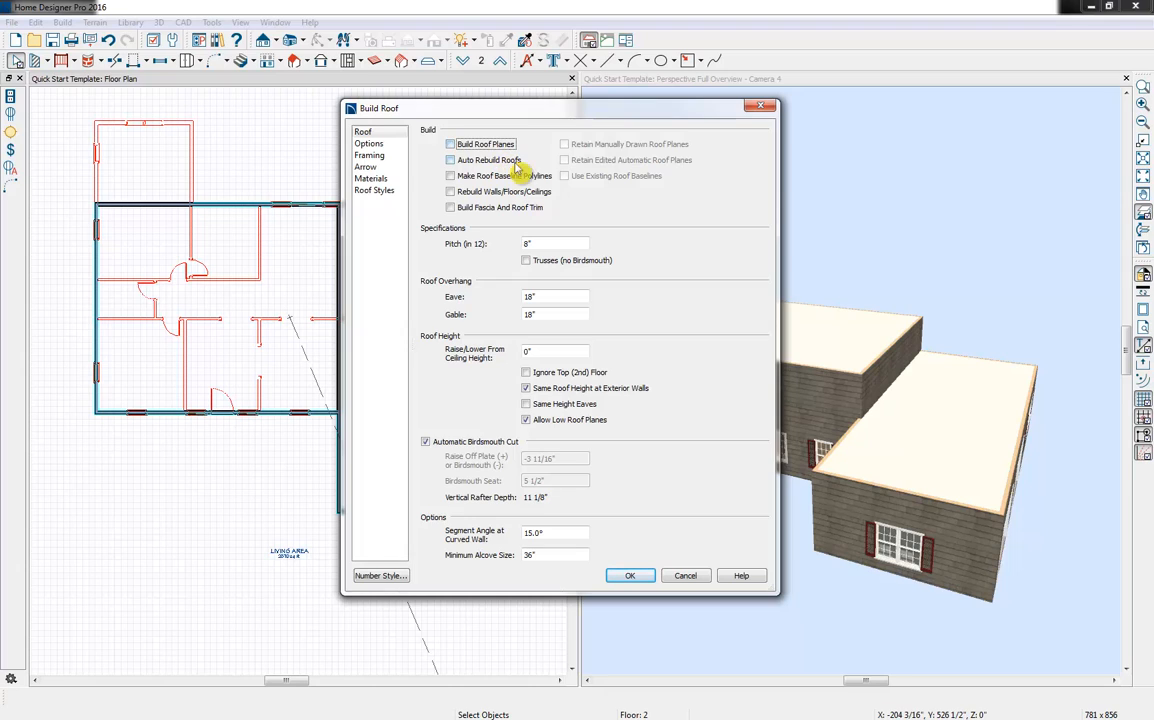
pyautogui.click(488, 149)
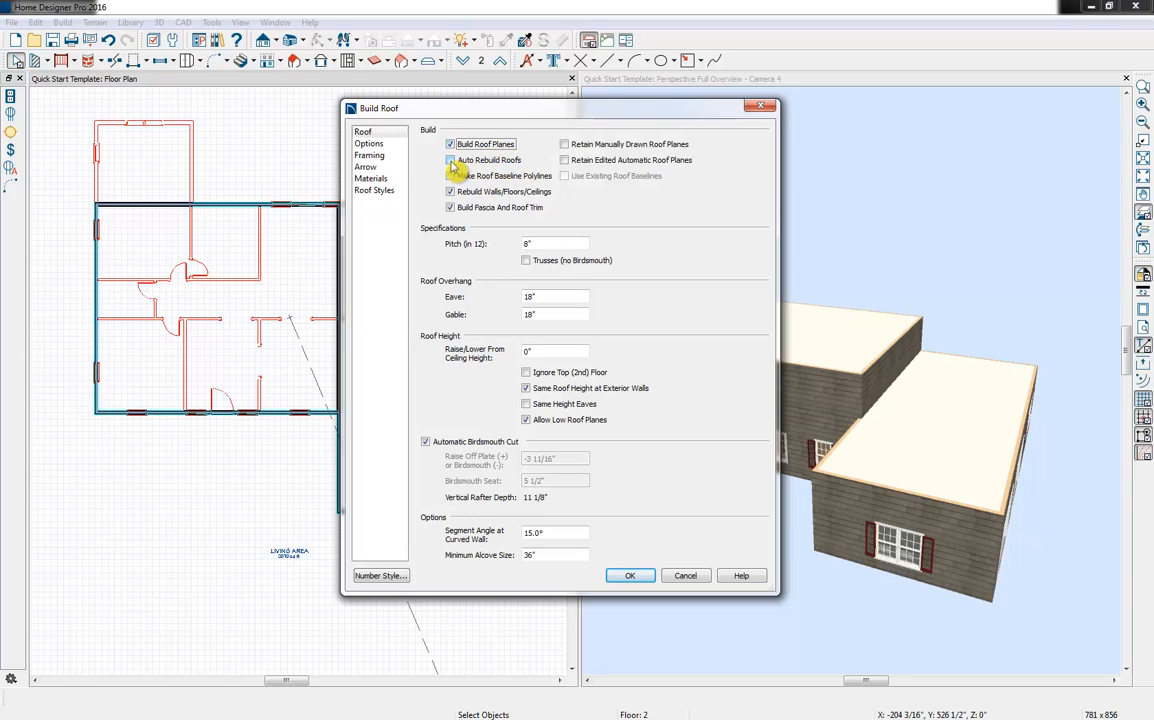
pyautogui.click(456, 160)
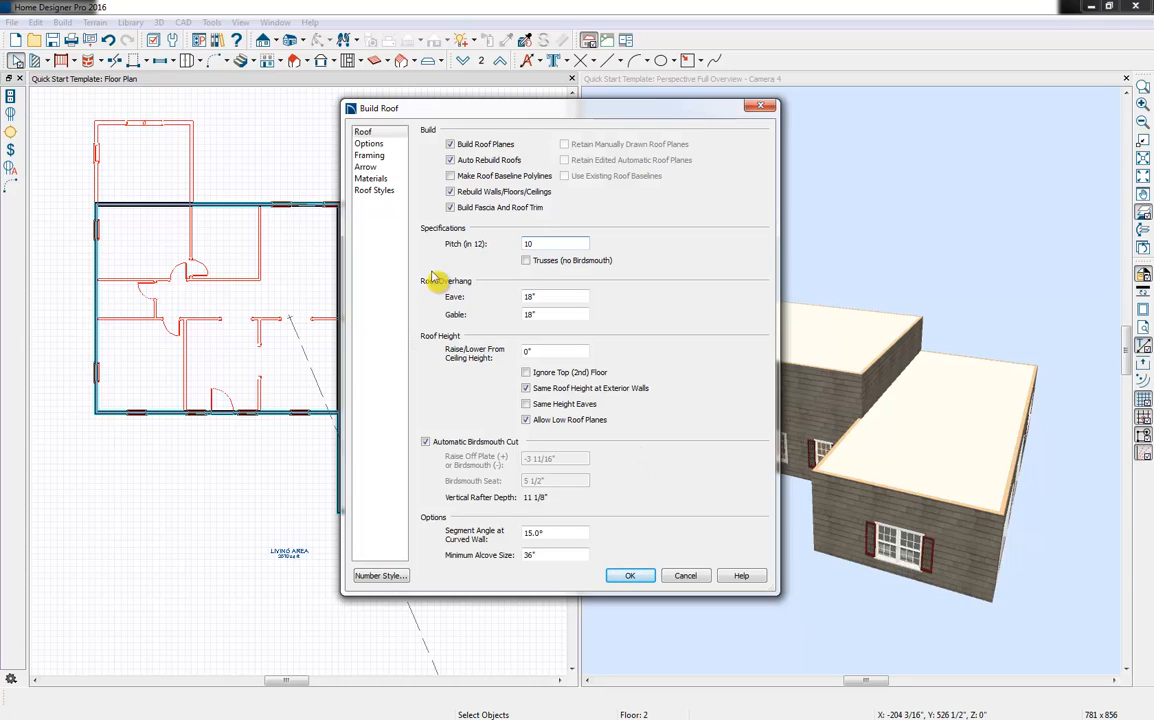
pyautogui.click(376, 191)
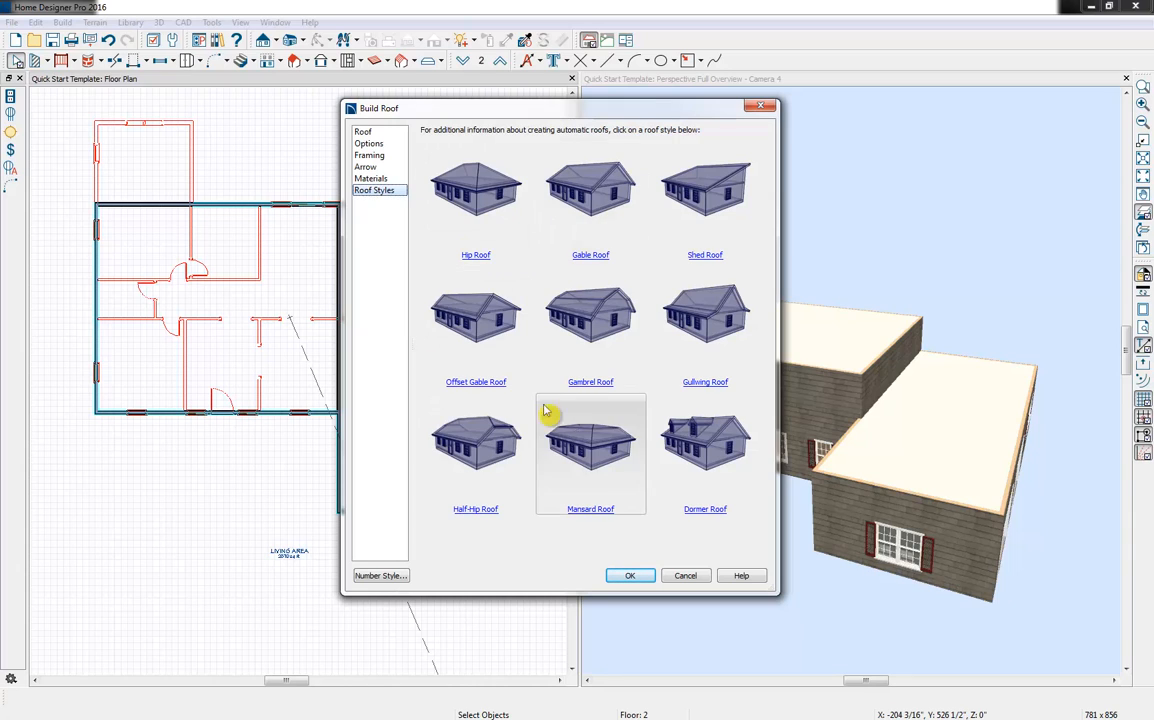
pyautogui.click(363, 132)
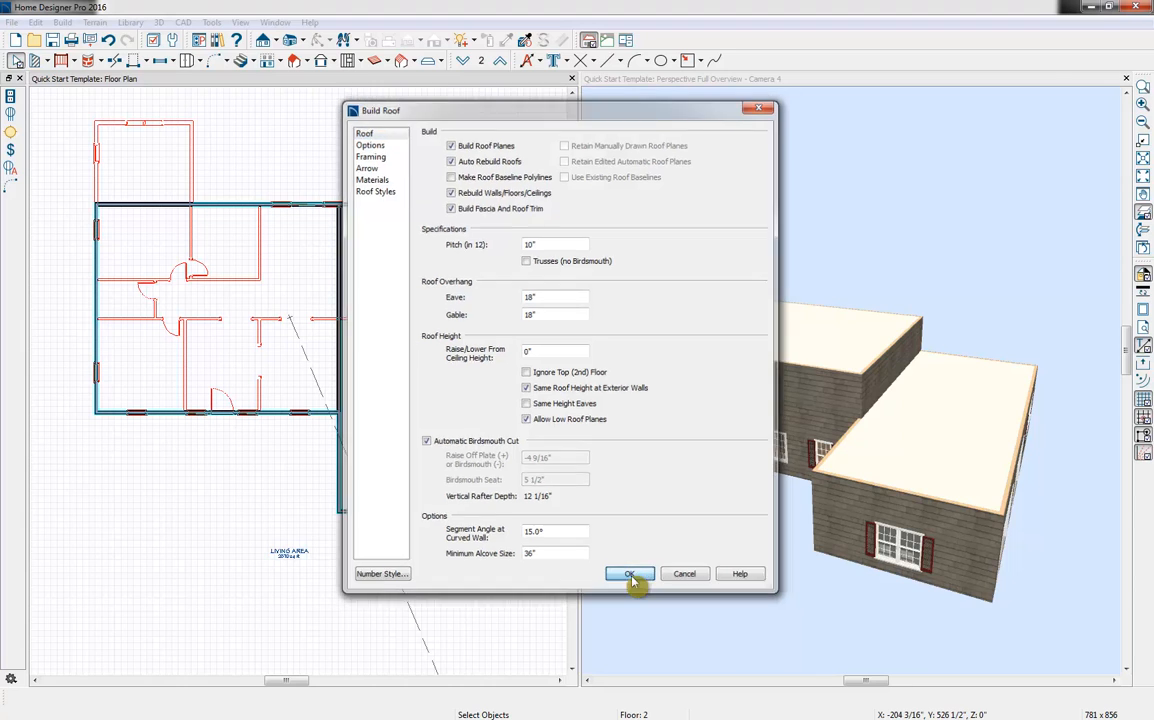
pyautogui.click(633, 579)
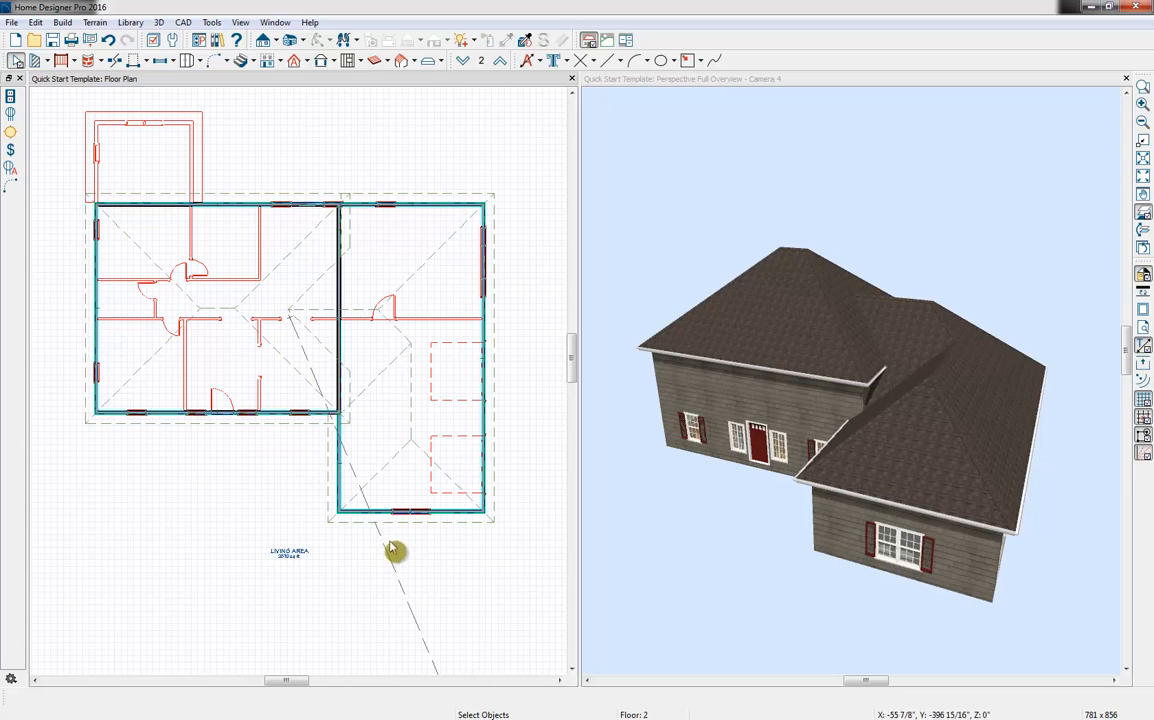
# Make the garage's front wall and the wall between the main house and garage full gable walls
pyautogui.click(452, 511)
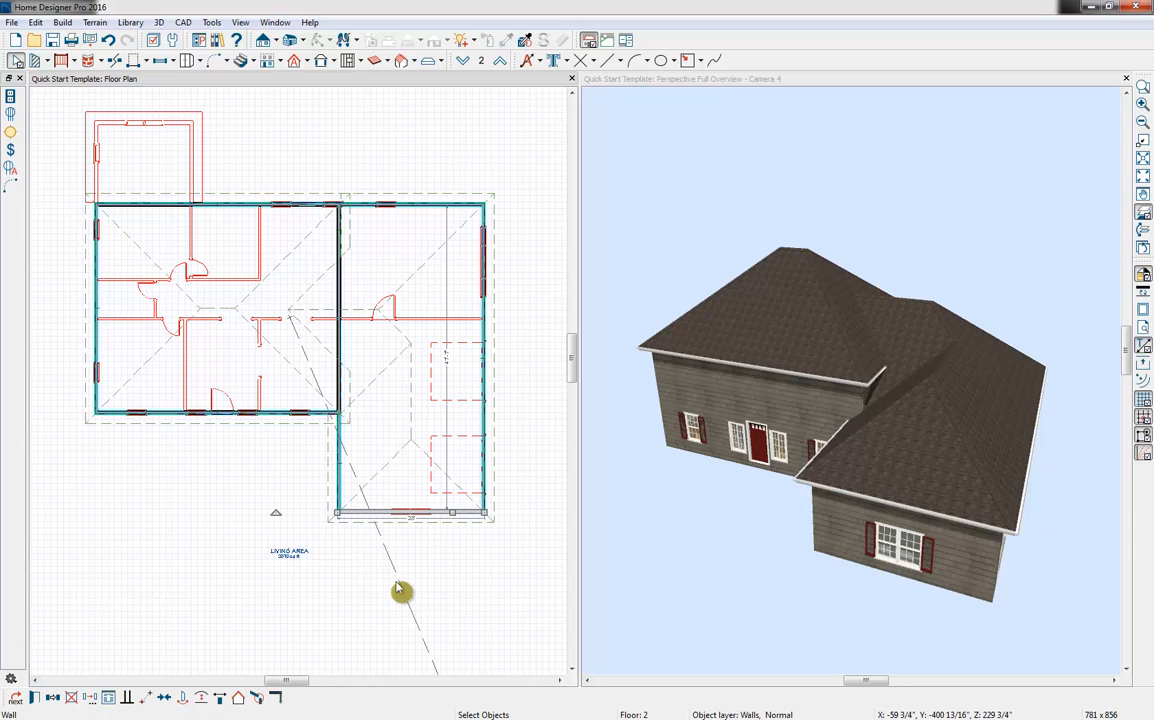
pyautogui.click(238, 699)
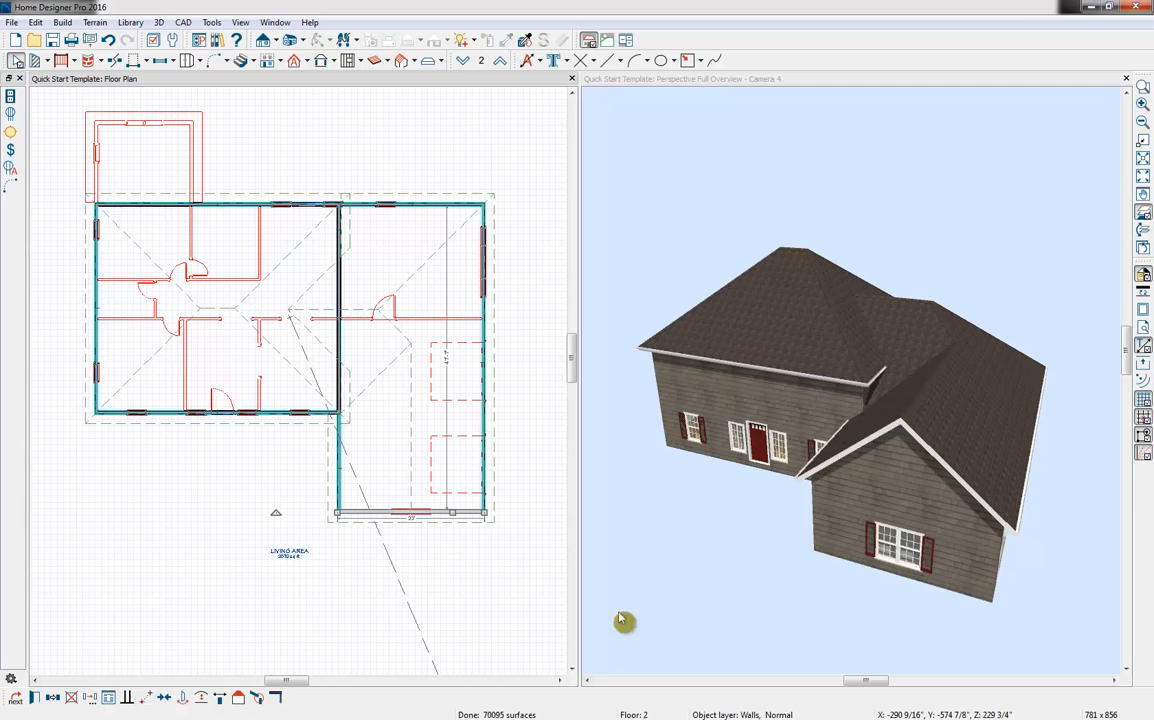
pyautogui.click(341, 290)
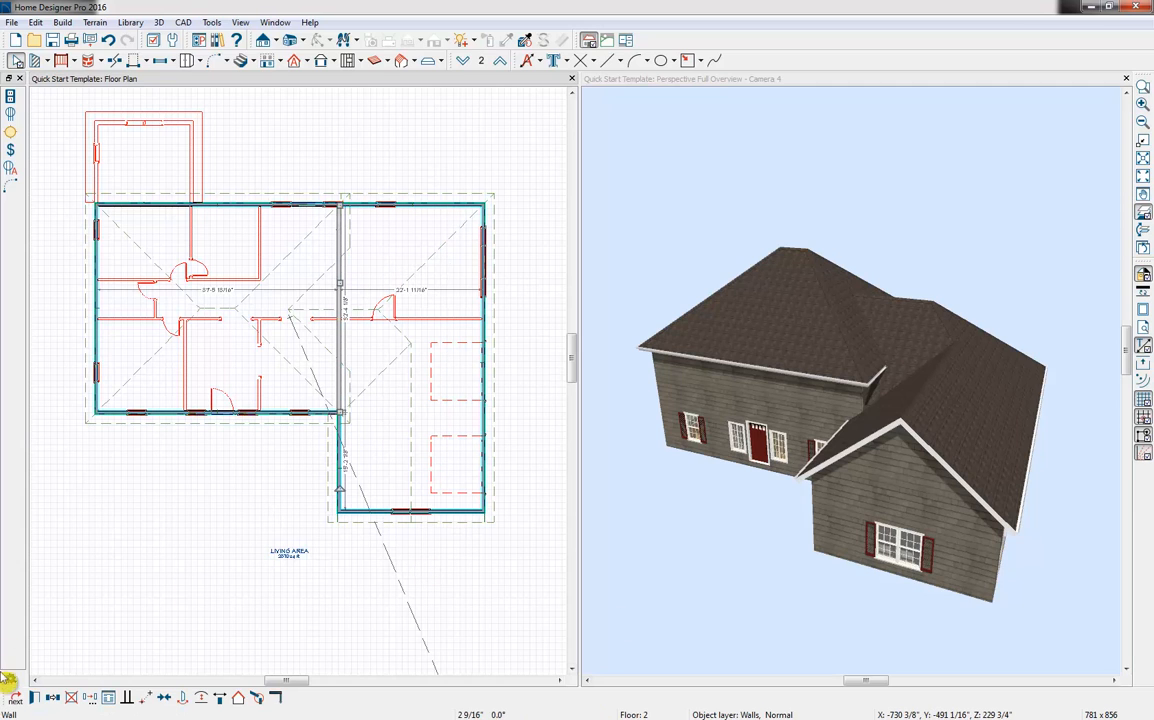
pyautogui.click(15, 697)
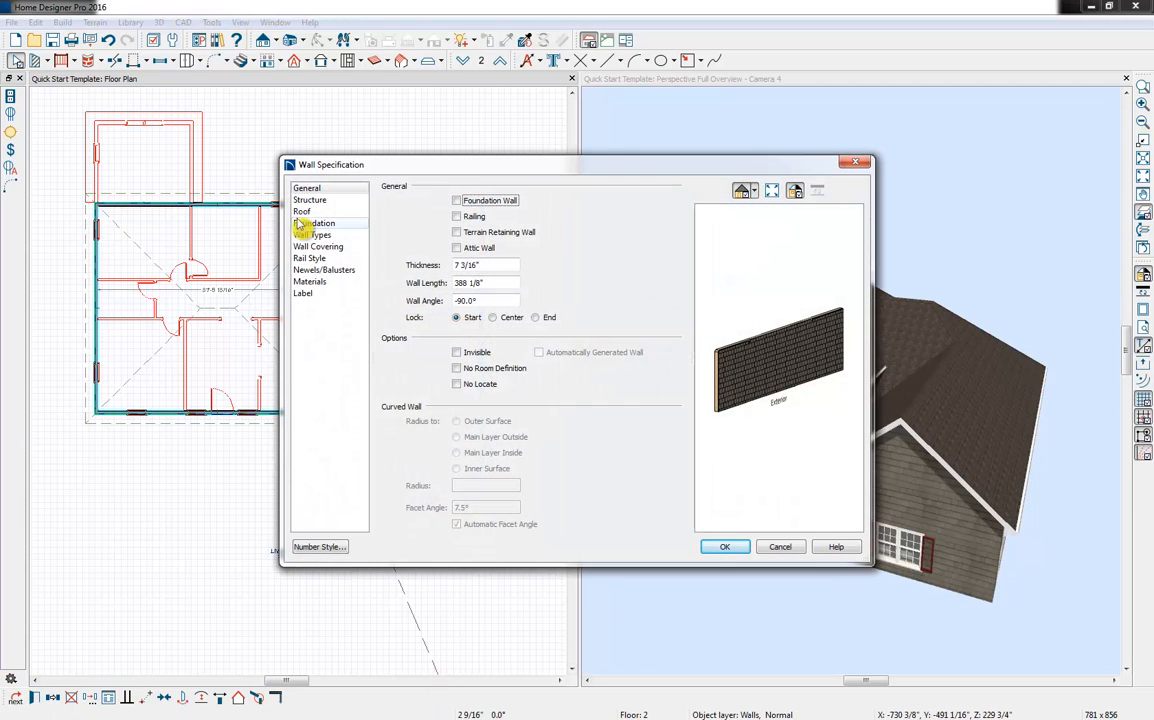
pyautogui.click(302, 211)
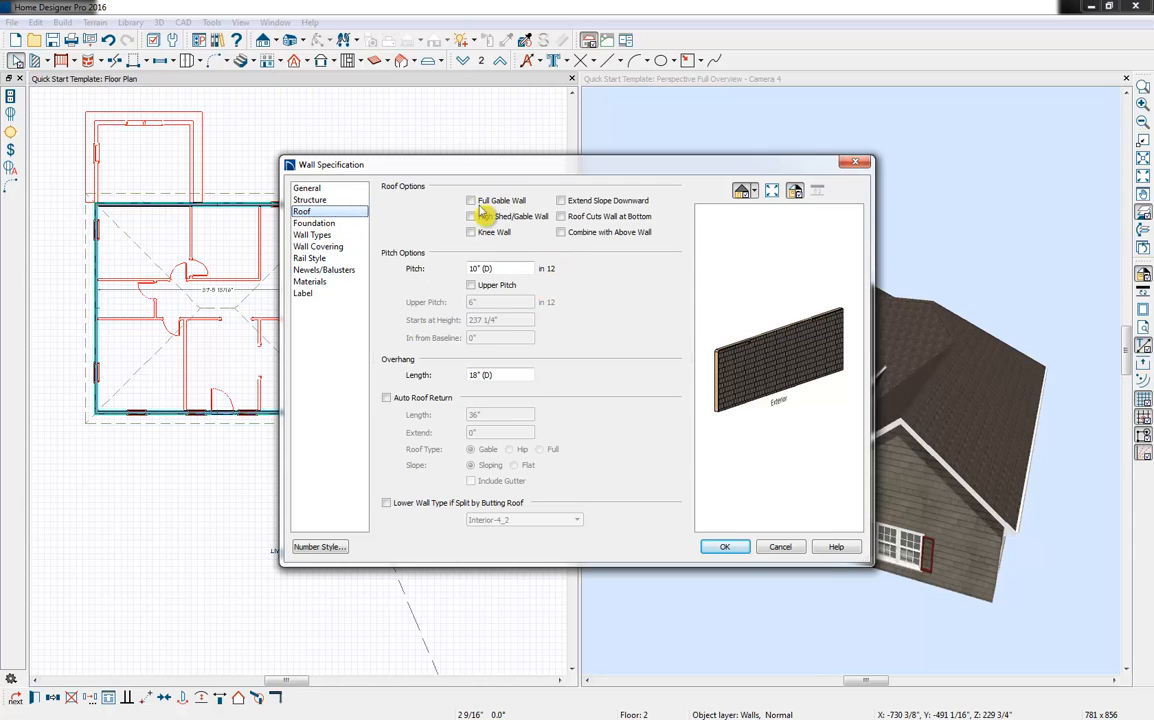
pyautogui.click(472, 201)
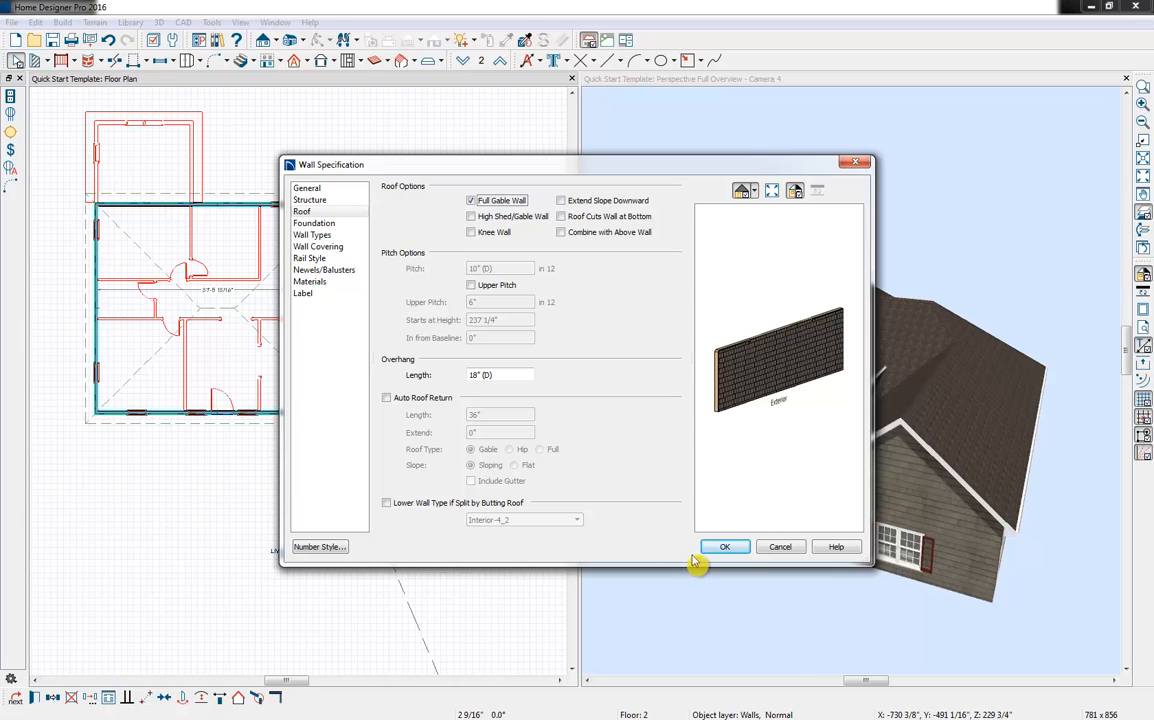
pyautogui.click(725, 547)
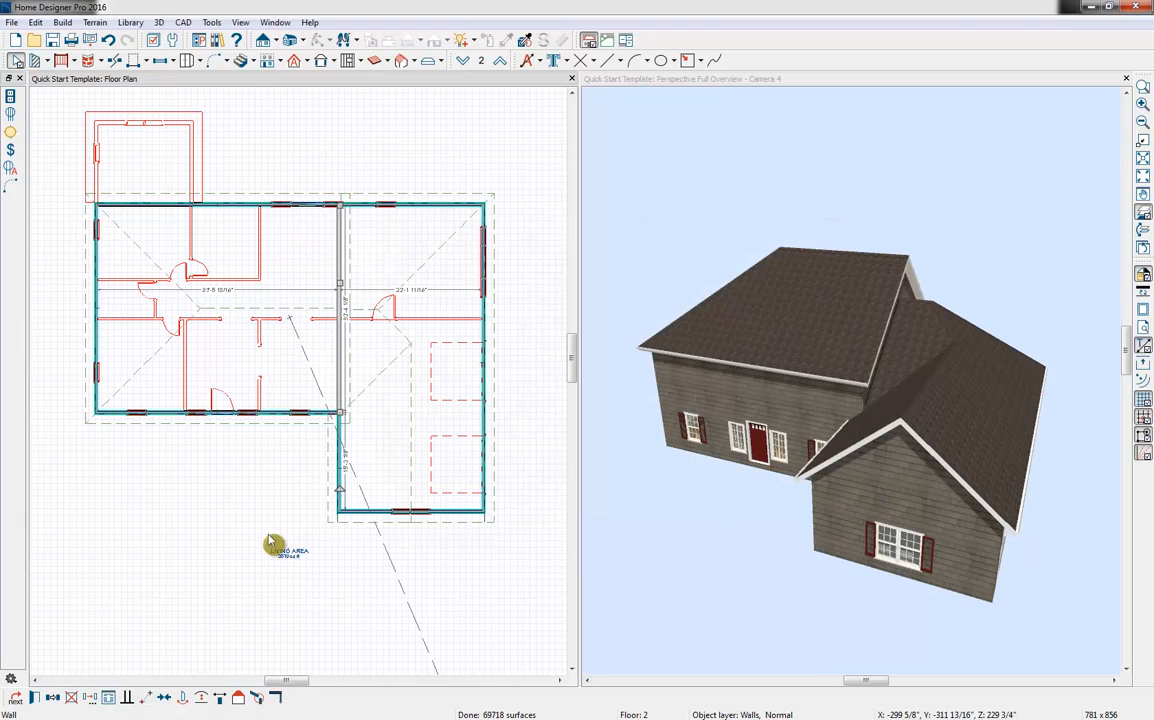
# Make the main house's left exterior wall a full gable wall
pyautogui.click(93, 316)
pyautogui.click(34, 697)
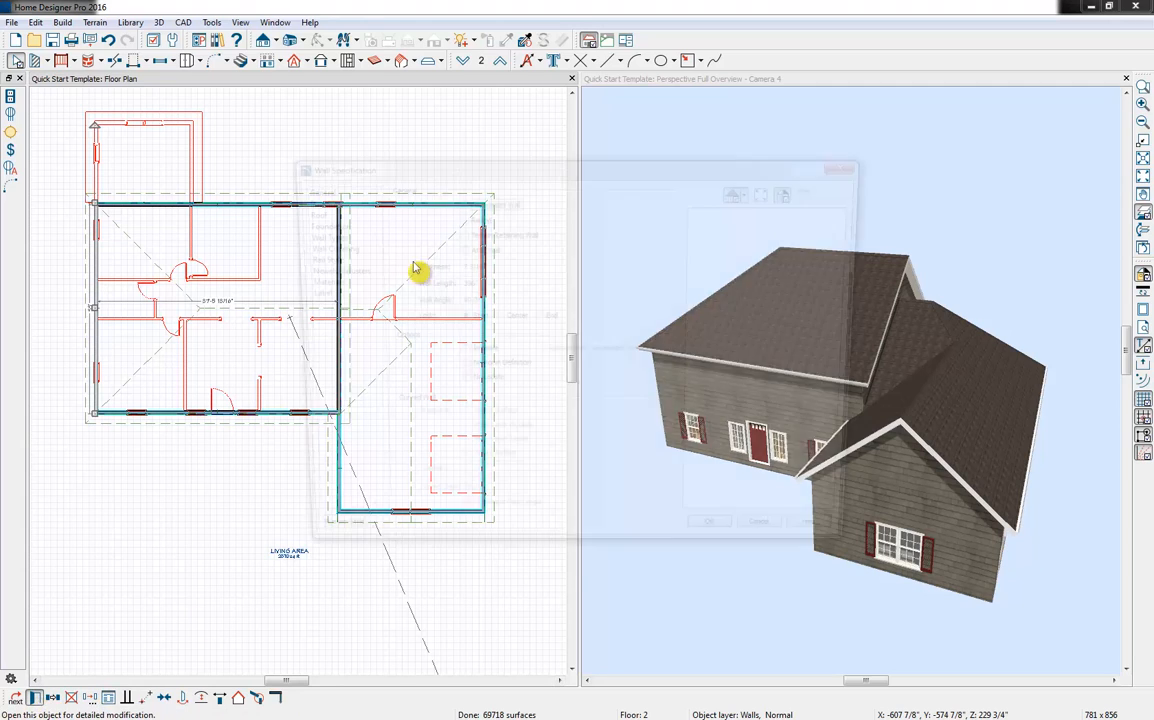
pyautogui.click(303, 211)
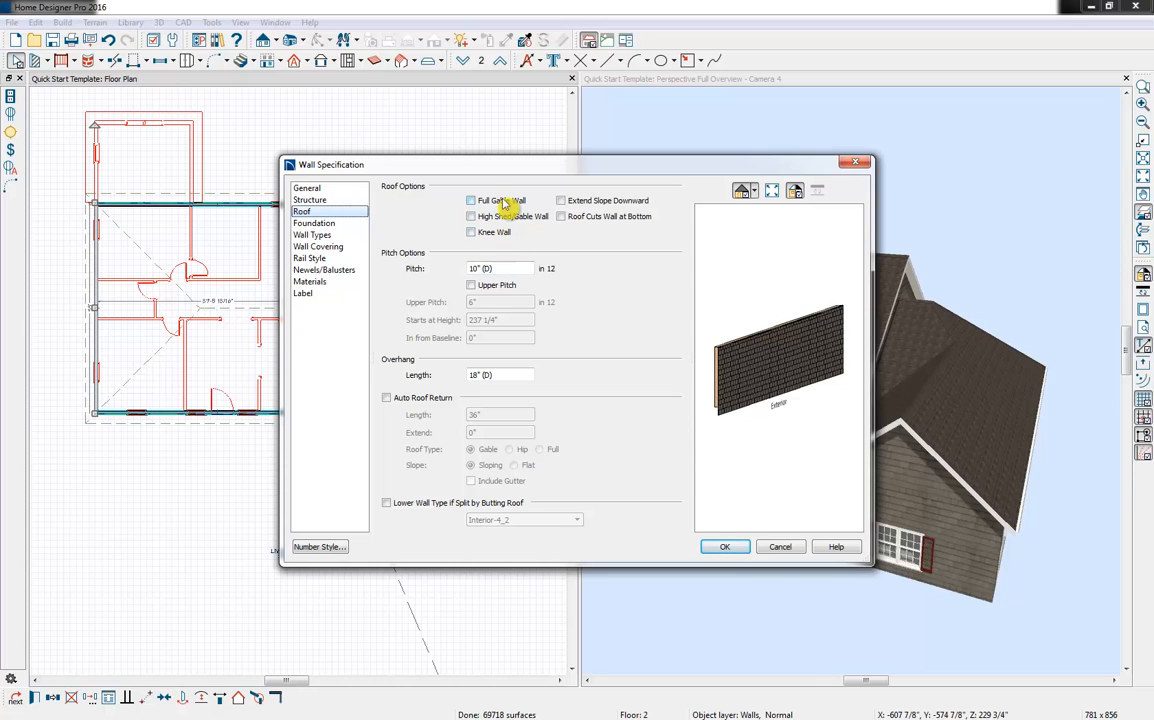
pyautogui.click(507, 204)
pyautogui.click(728, 547)
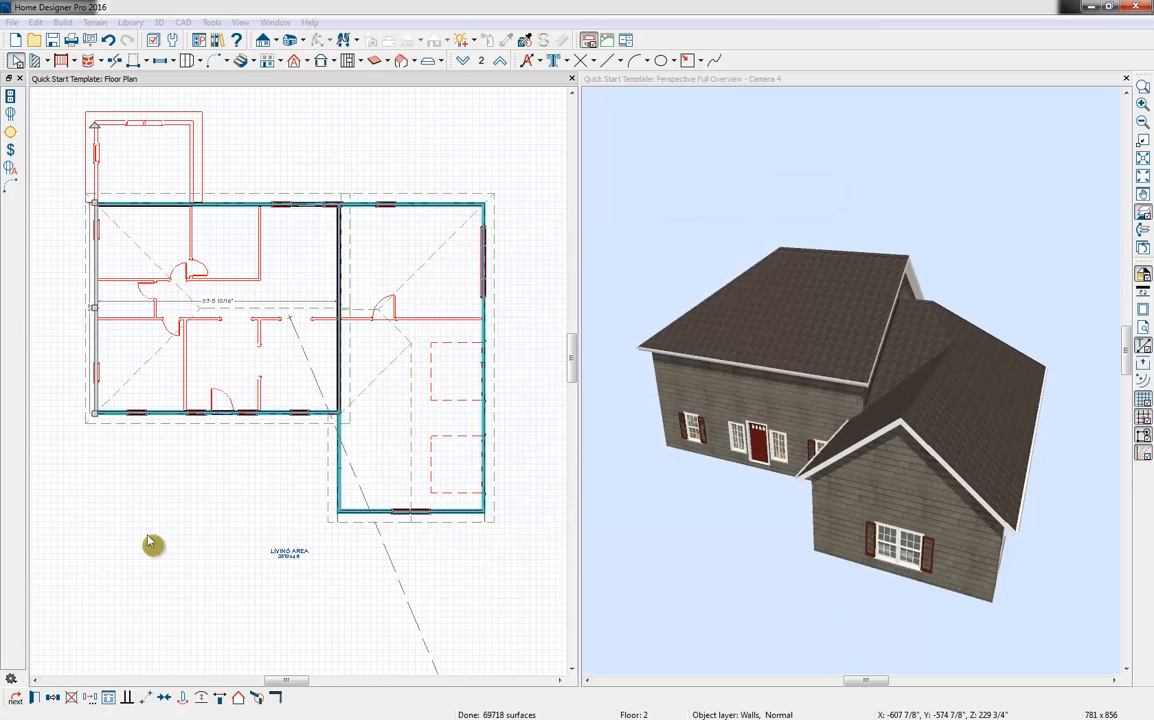
# Try turning the entire exterior wall on the garage-door side into a gable wall, inspect the roof, and undo the change
pyautogui.click(486, 285)
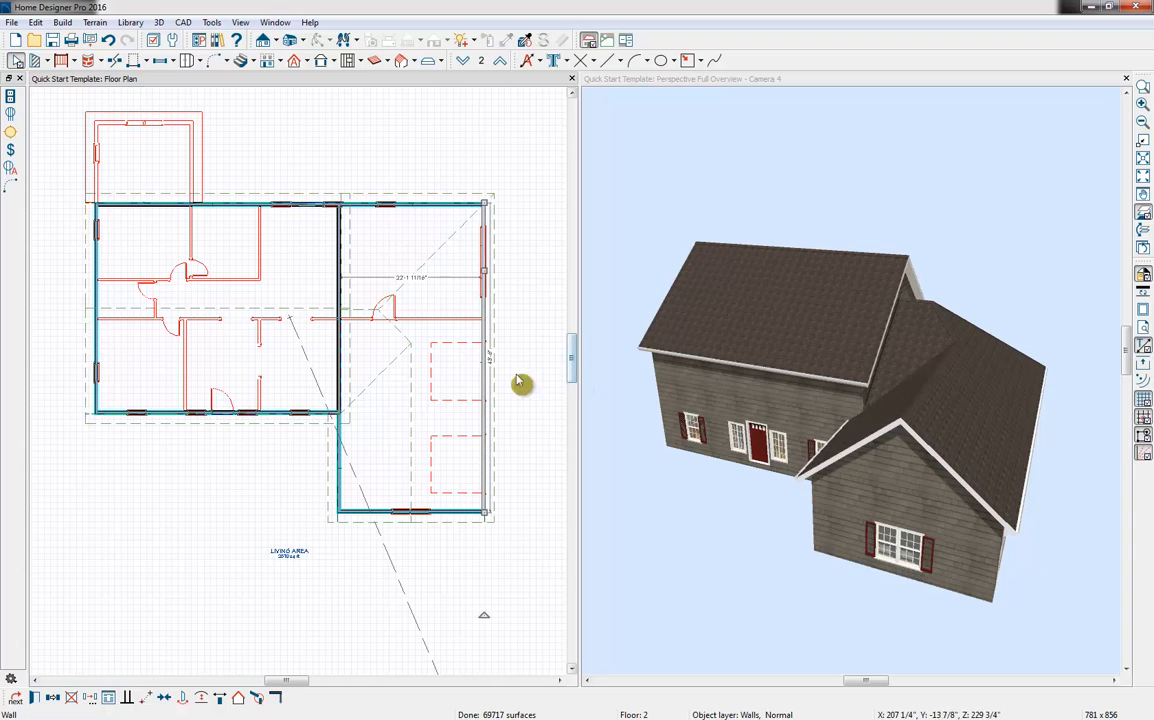
pyautogui.click(238, 697)
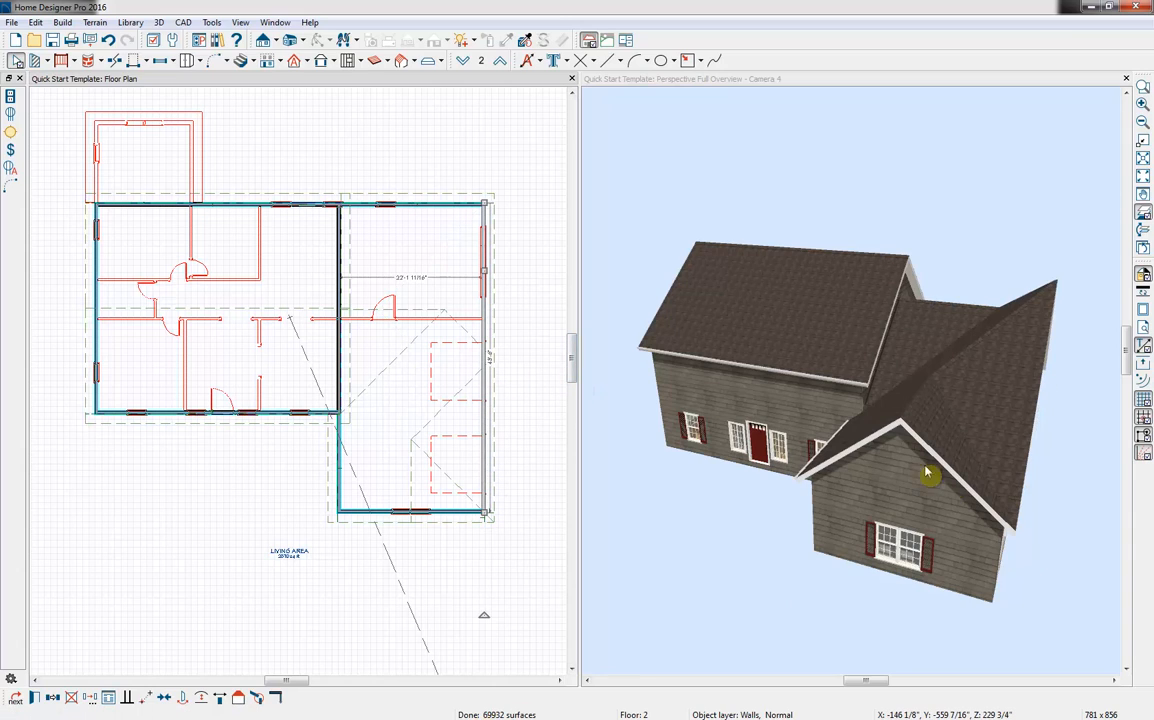
pyautogui.click(1035, 226)
pyautogui.moveTo(1035, 226); pyautogui.dragTo(1020, 247)
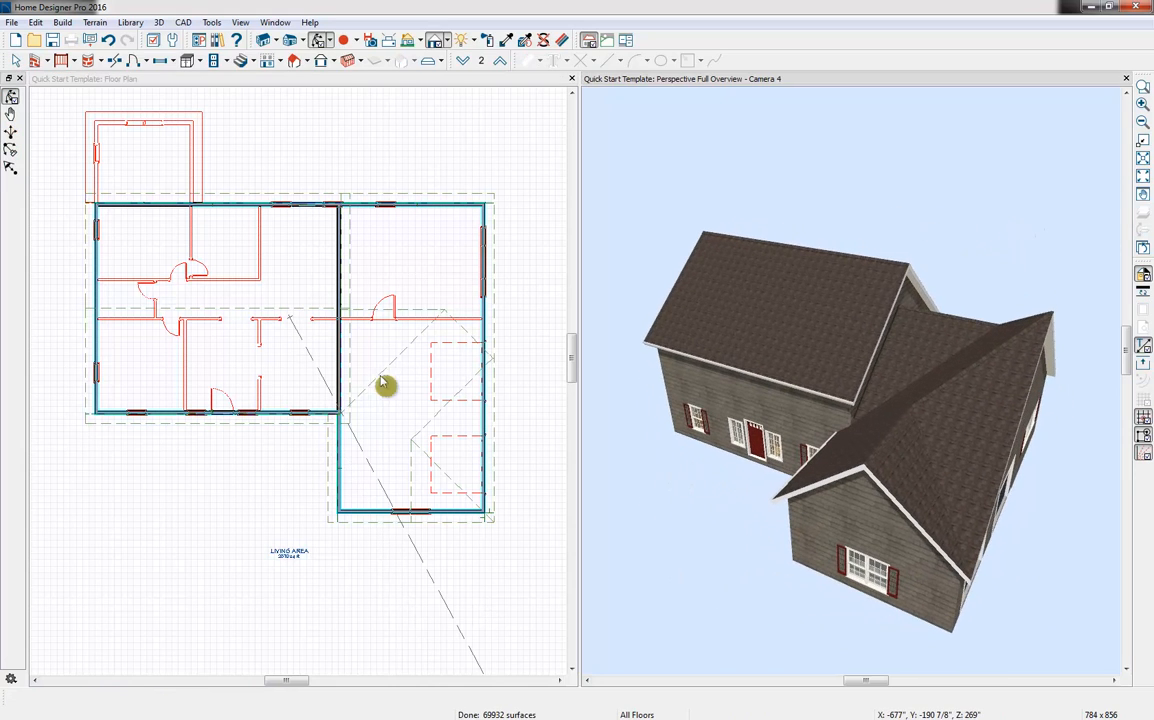
pyautogui.click(519, 248)
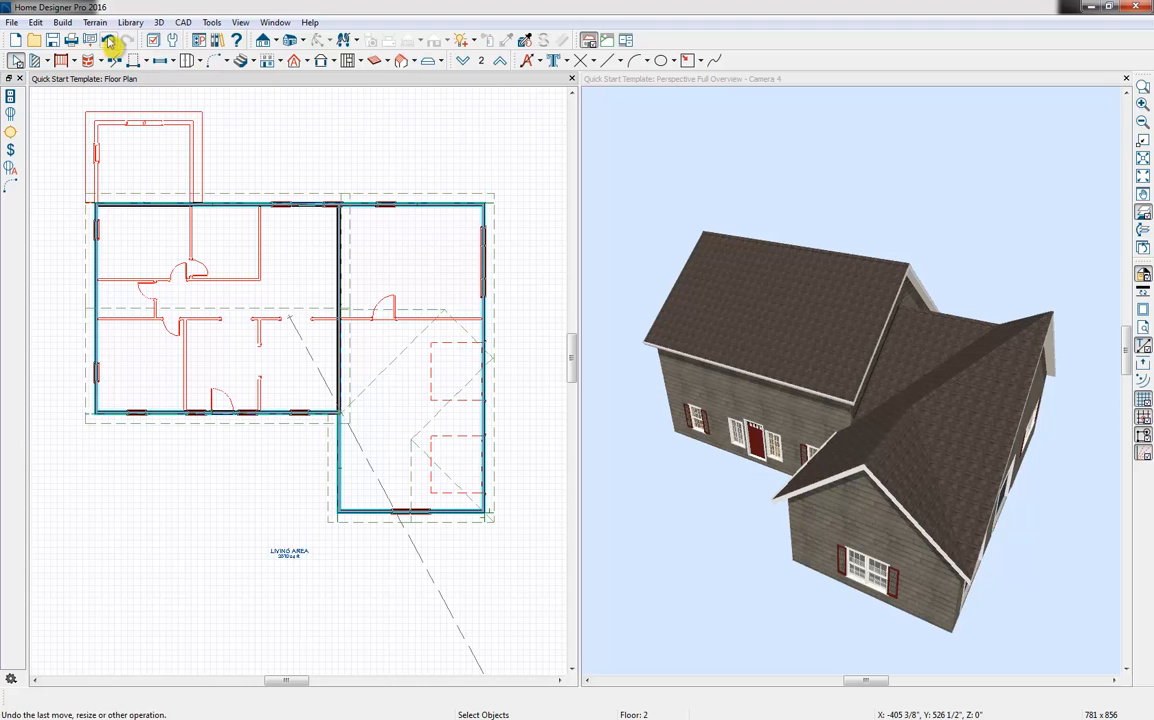
pyautogui.click(108, 40)
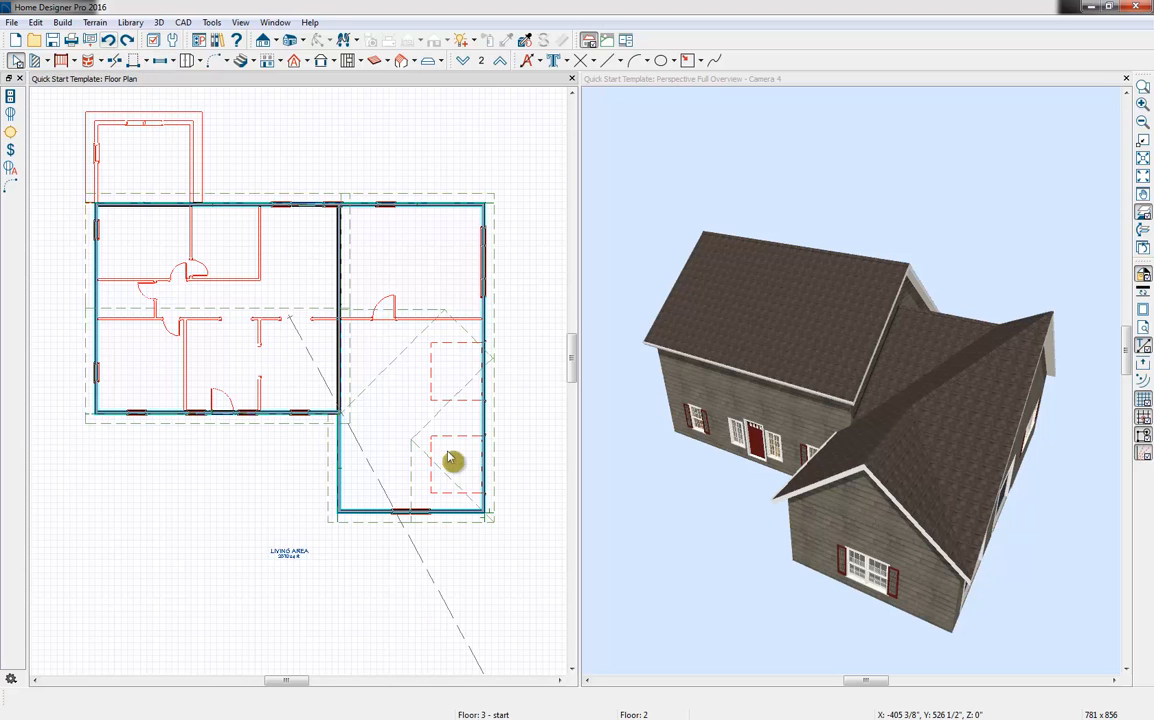
# Break the second-floor exterior wall between the two garage doors and make its rear section a gable wall
pyautogui.scroll(1, 422, 409)
pyautogui.scroll(1, 476, 459)
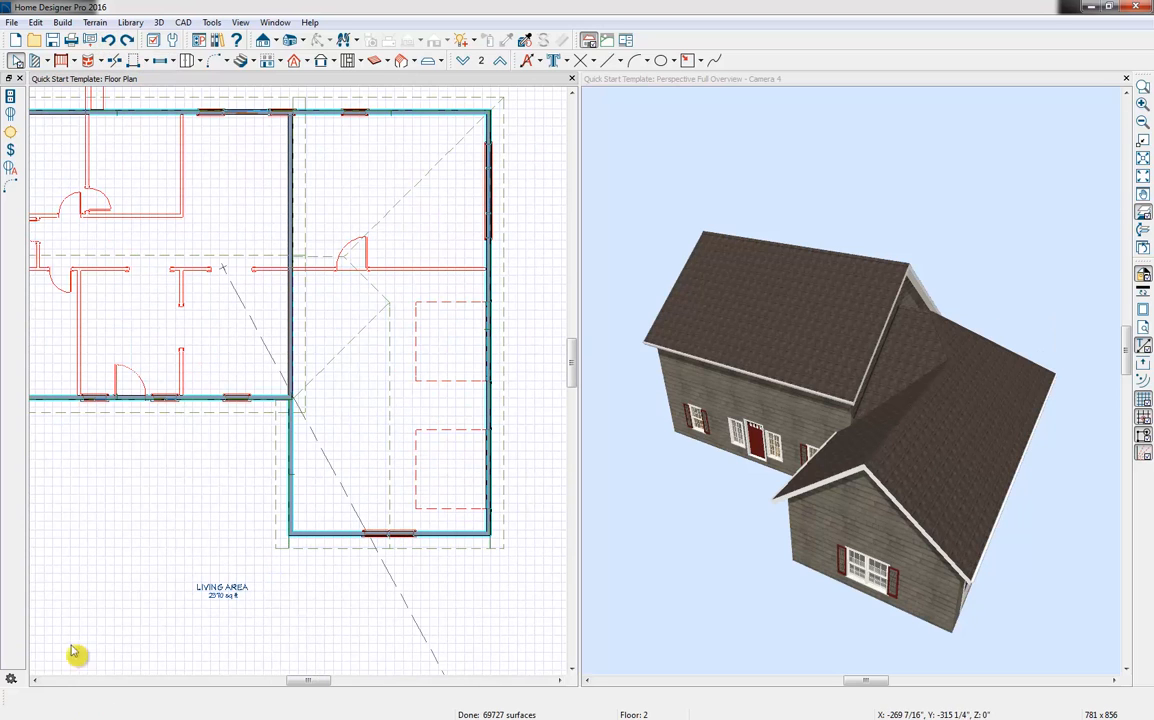
pyautogui.click(115, 60)
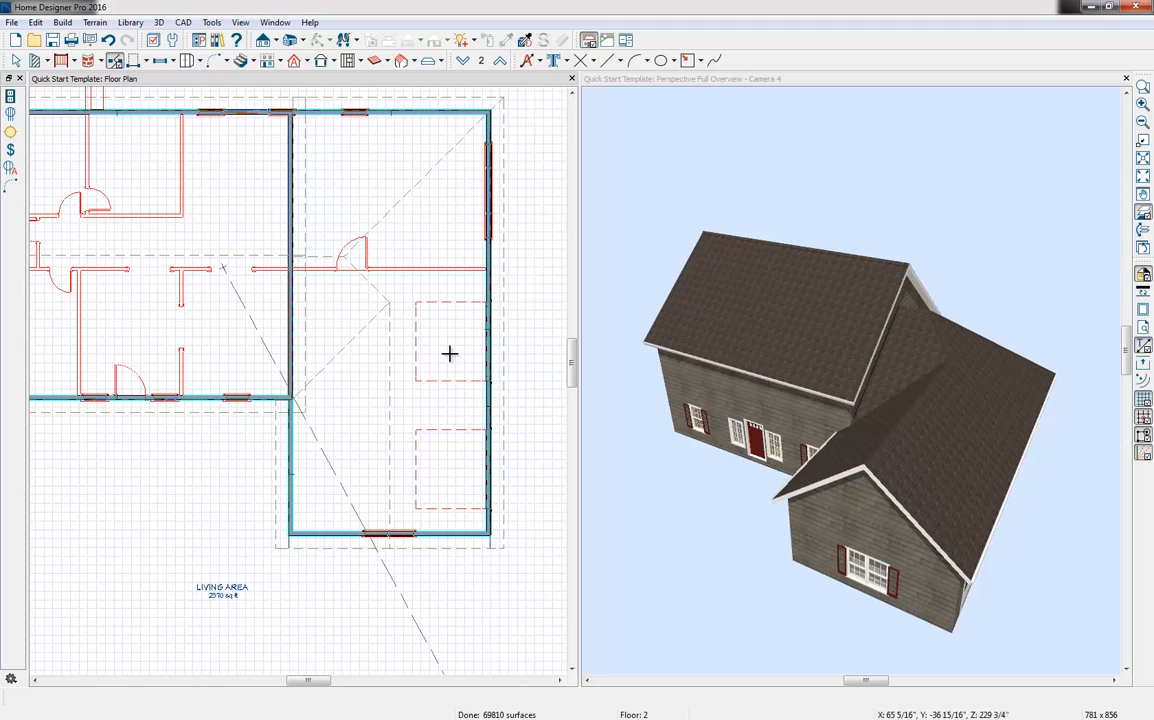
pyautogui.press('space')
pyautogui.click(491, 383)
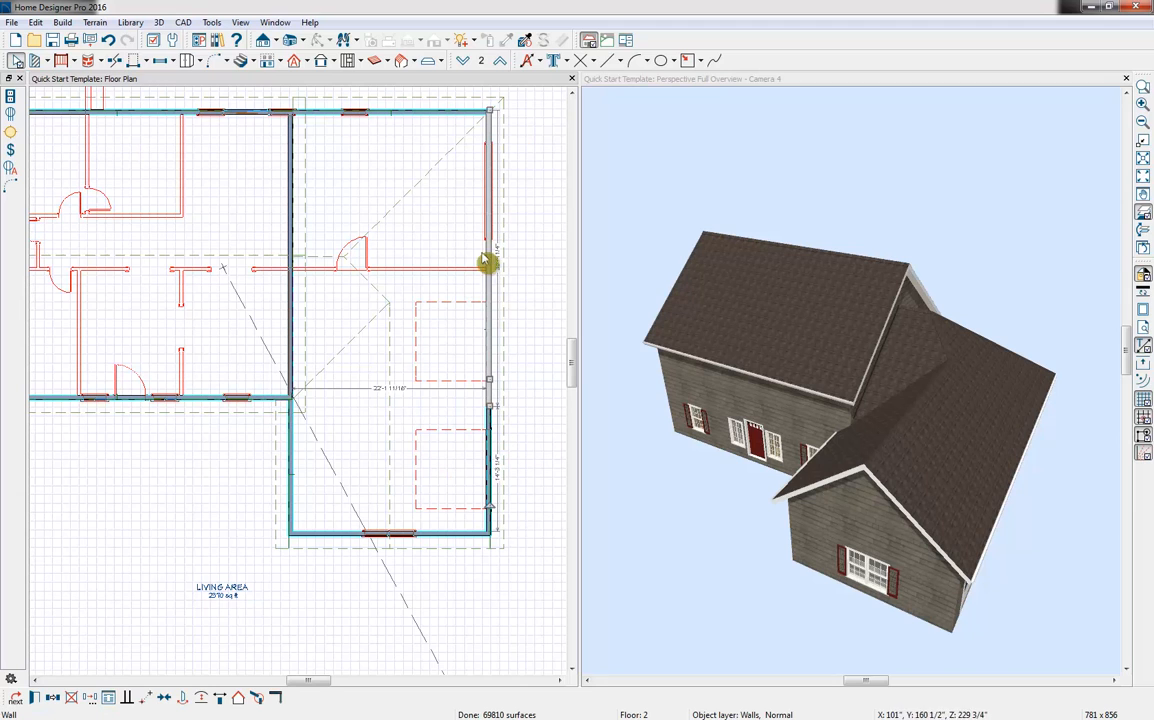
pyautogui.click(238, 699)
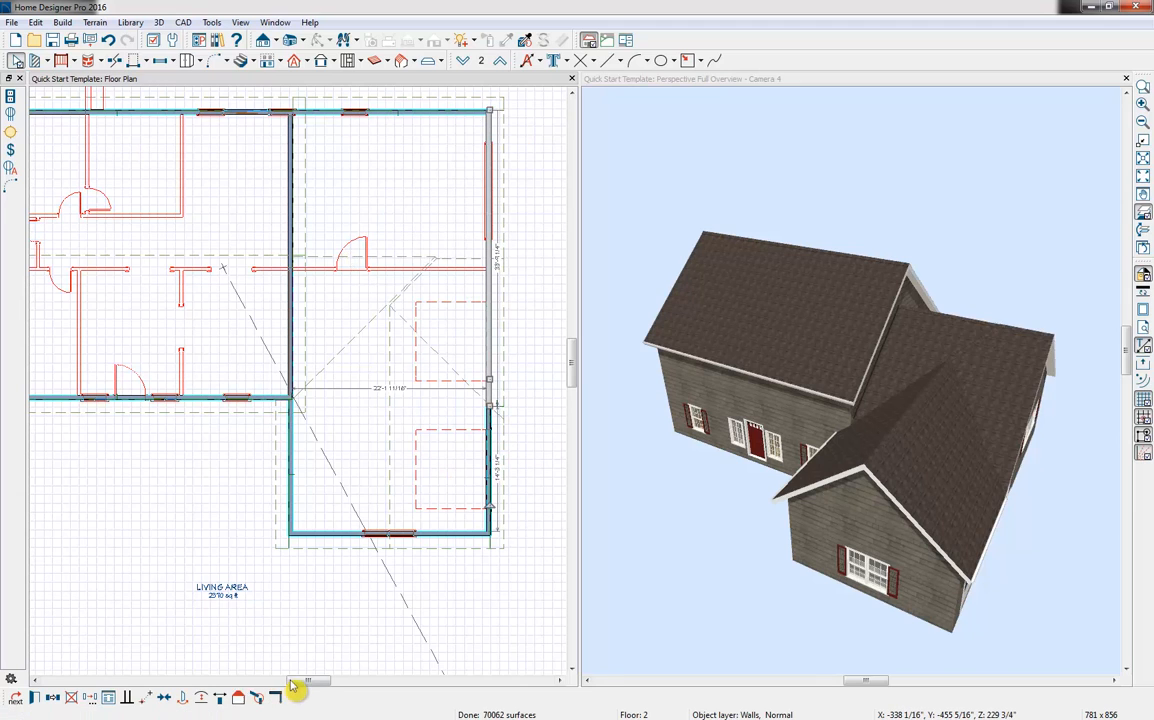
# Make the end wall of the small room projecting from the back of the house a gable wall
pyautogui.scroll(-1, 464, 509)
pyautogui.moveTo(464, 509); pyautogui.dragTo(419, 490, button='middle')
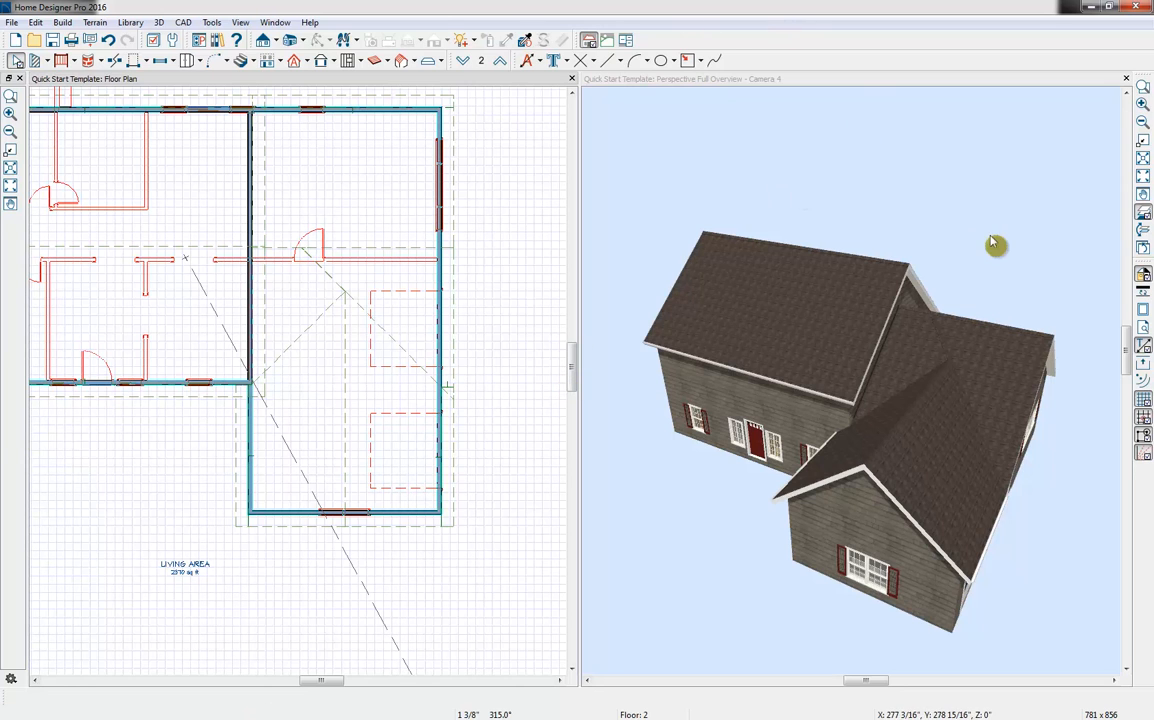
pyautogui.click(1047, 272)
pyautogui.moveTo(1047, 272); pyautogui.dragTo(852, 483)
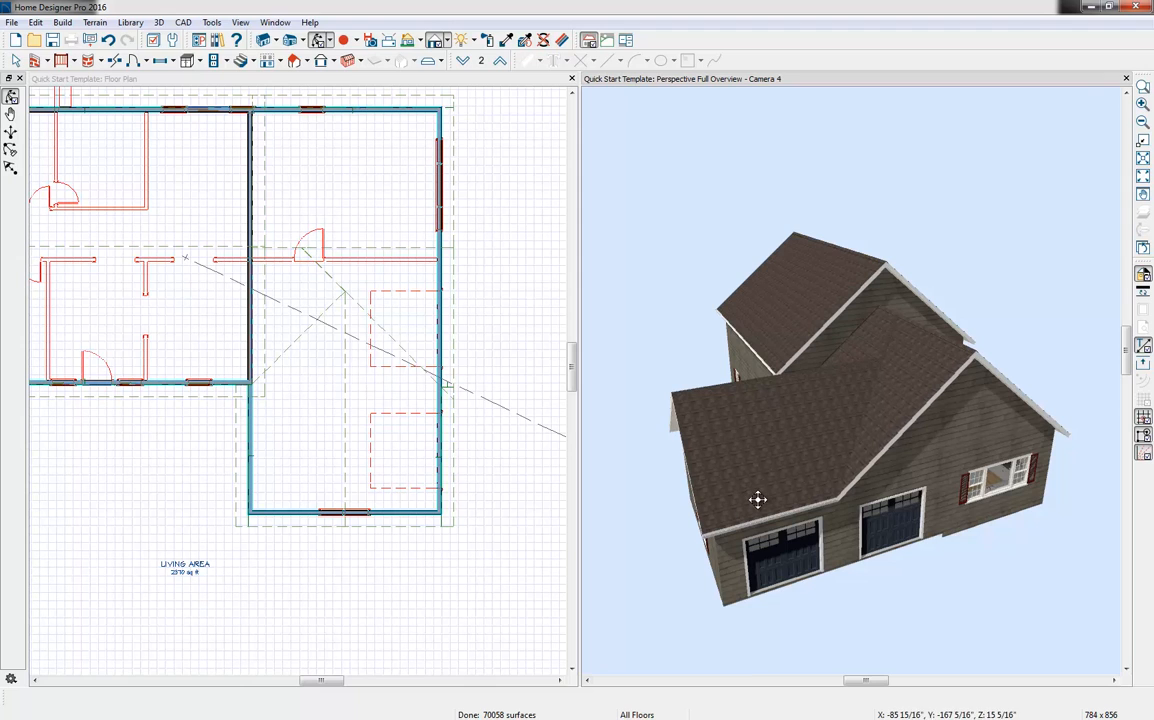
pyautogui.moveTo(773, 507); pyautogui.dragTo(922, 430)
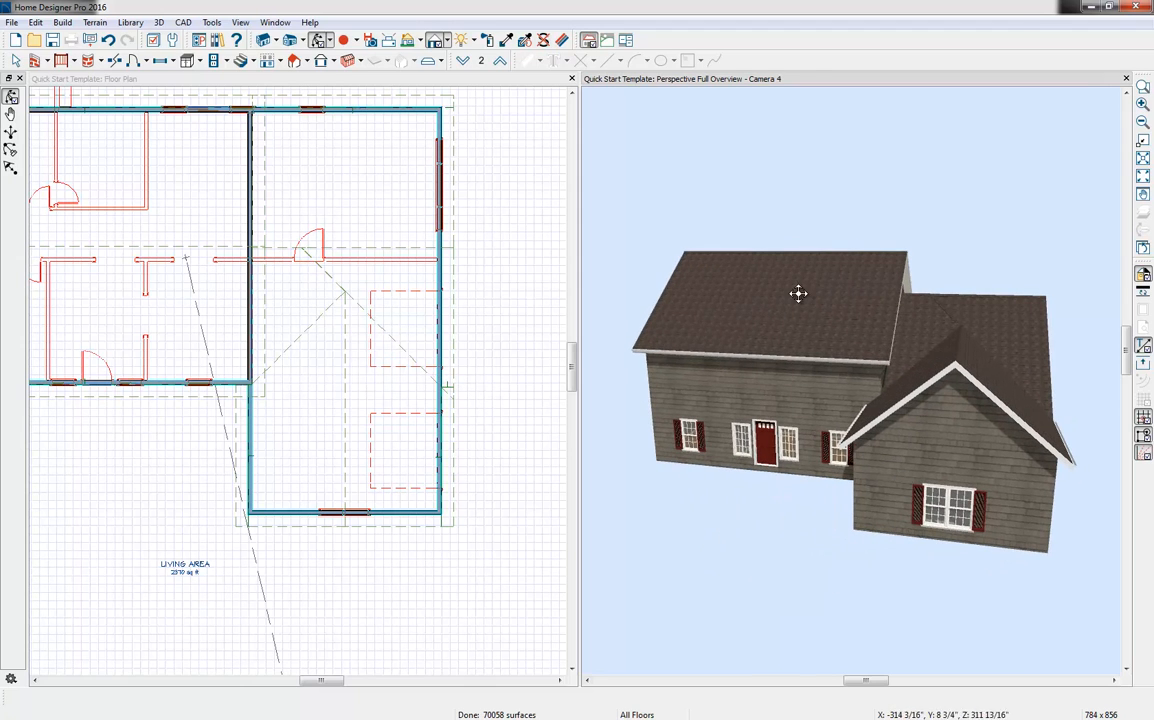
pyautogui.moveTo(799, 291); pyautogui.dragTo(1079, 322)
pyautogui.moveTo(866, 366); pyautogui.dragTo(920, 352)
pyautogui.press('space')
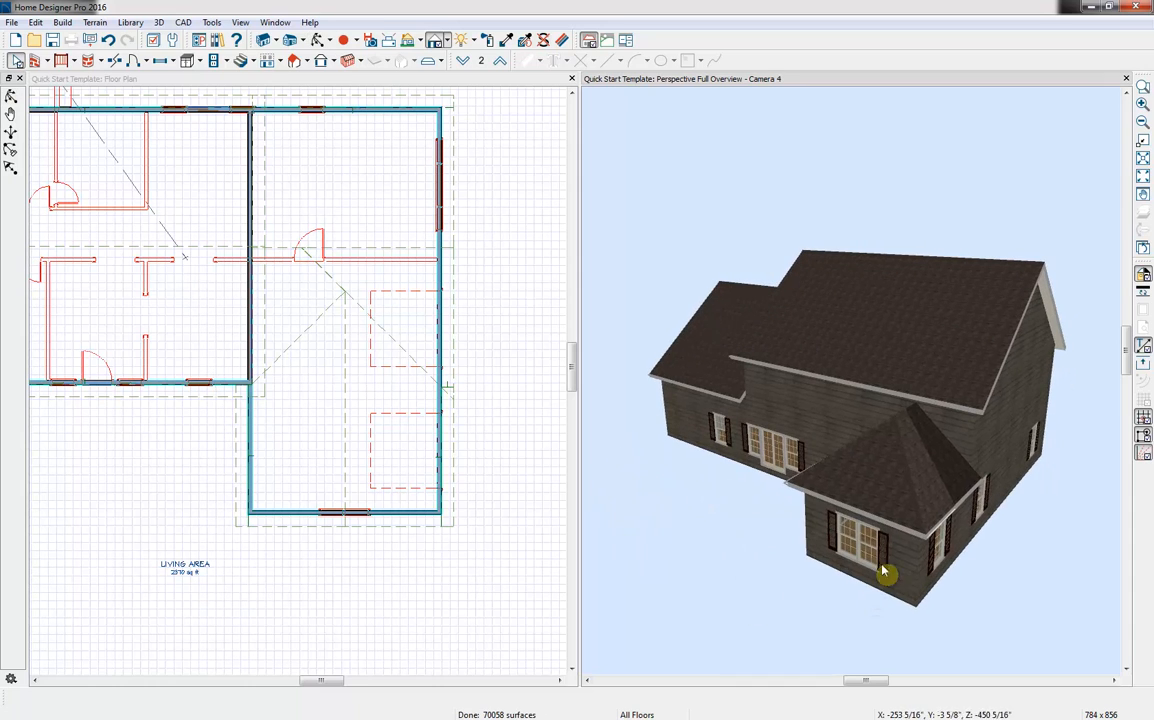
pyautogui.click(900, 561)
pyautogui.click(895, 556)
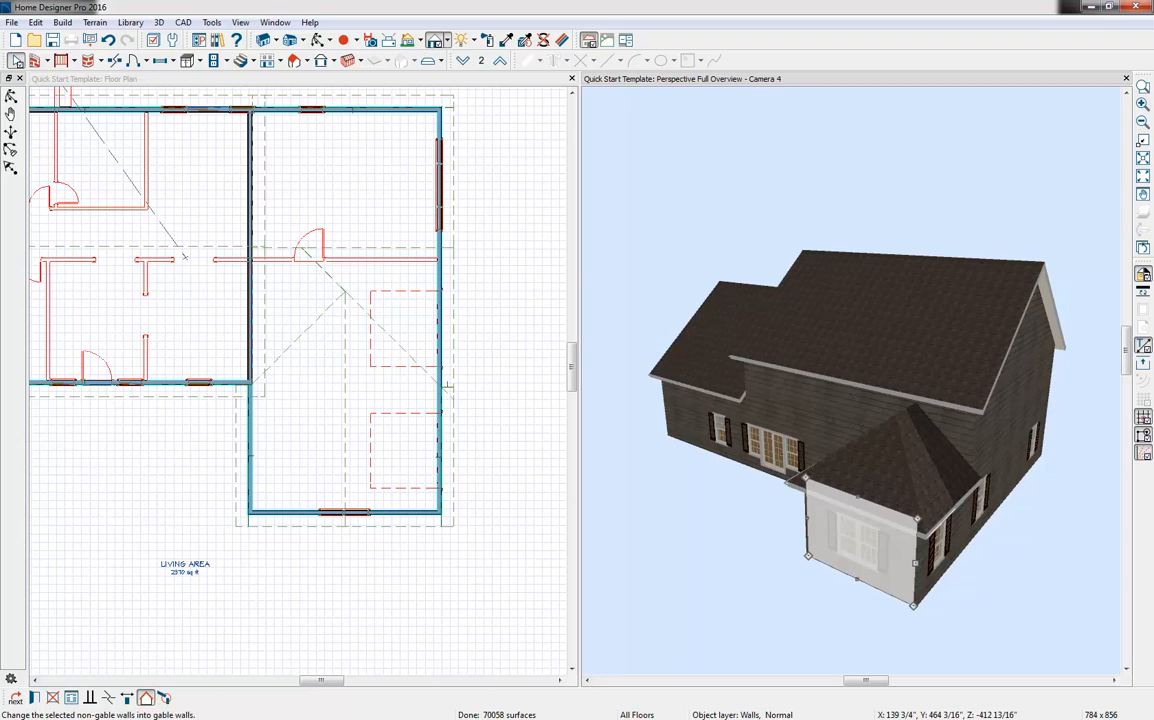
pyautogui.click(145, 697)
pyautogui.click(866, 222)
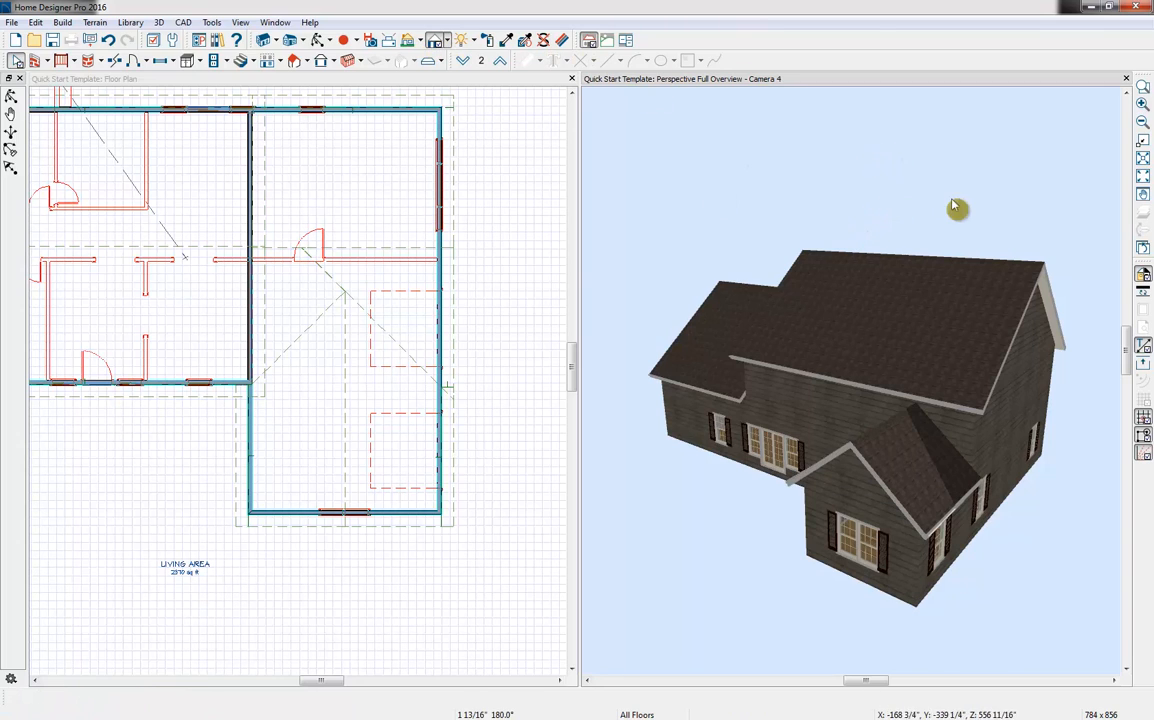
# Check the room above the garage from inside with a Full Camera view and close that view
pyautogui.click(320, 40)
pyautogui.moveTo(837, 301); pyautogui.dragTo(752, 296)
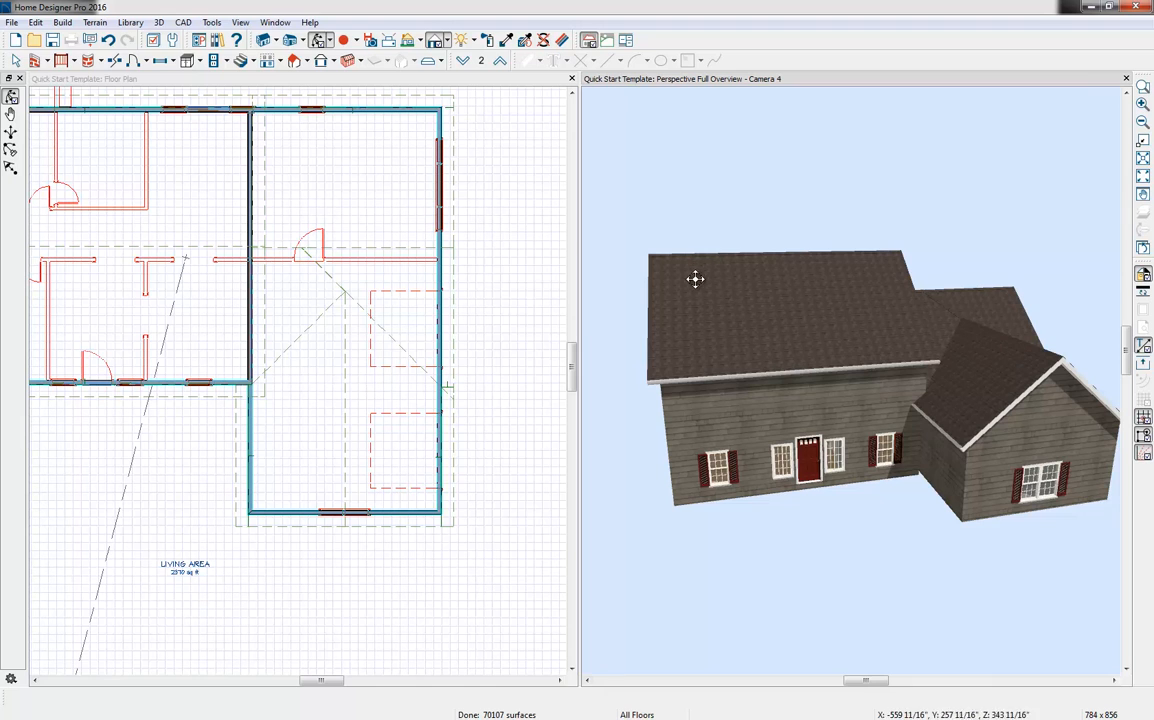
pyautogui.moveTo(418, 202); pyautogui.dragTo(435, 311, button='middle')
pyautogui.click(434, 164)
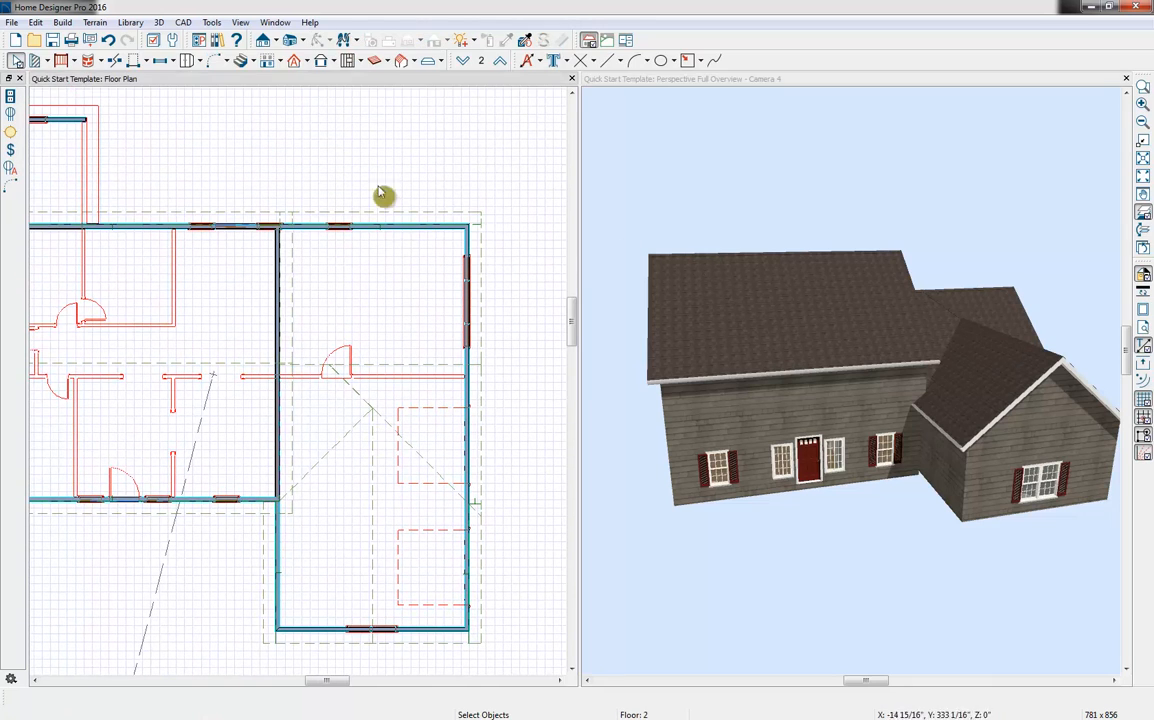
pyautogui.click(303, 41)
pyautogui.click(300, 71)
pyautogui.moveTo(398, 383); pyautogui.dragTo(391, 392)
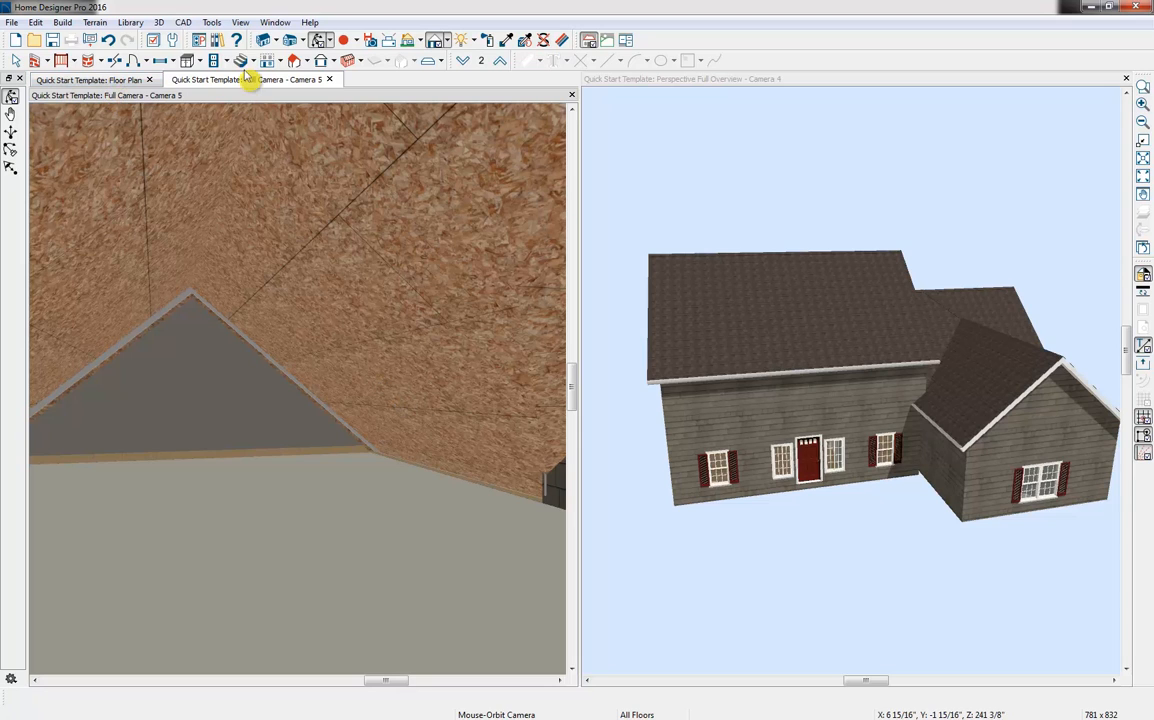
pyautogui.click(329, 80)
pyautogui.press('Escape')
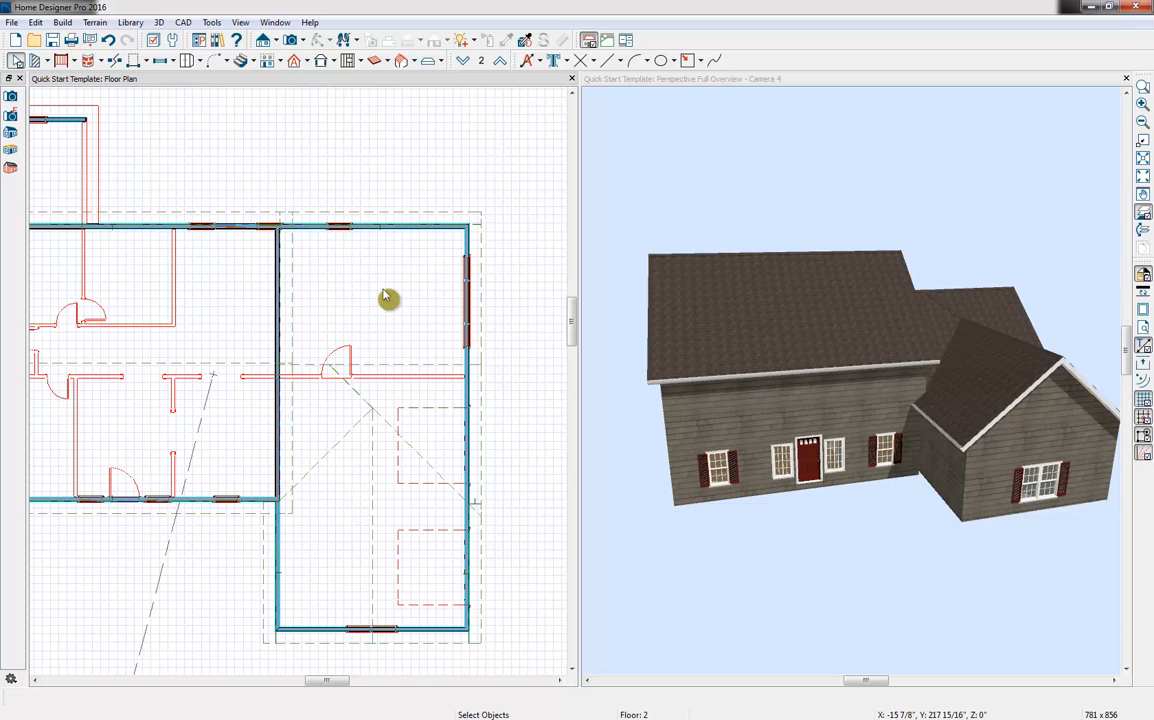
# Turn off Auto Rebuild Roofs in the Build Roof settings
pyautogui.click(309, 63)
pyautogui.click(327, 80)
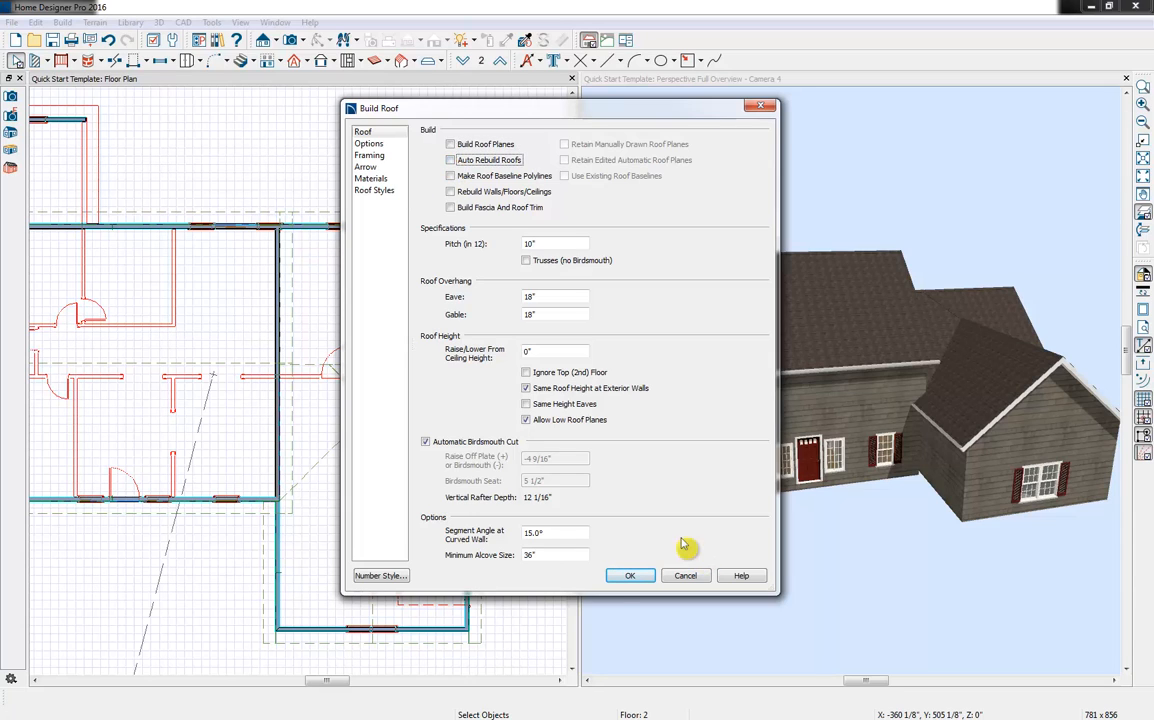
pyautogui.click(641, 580)
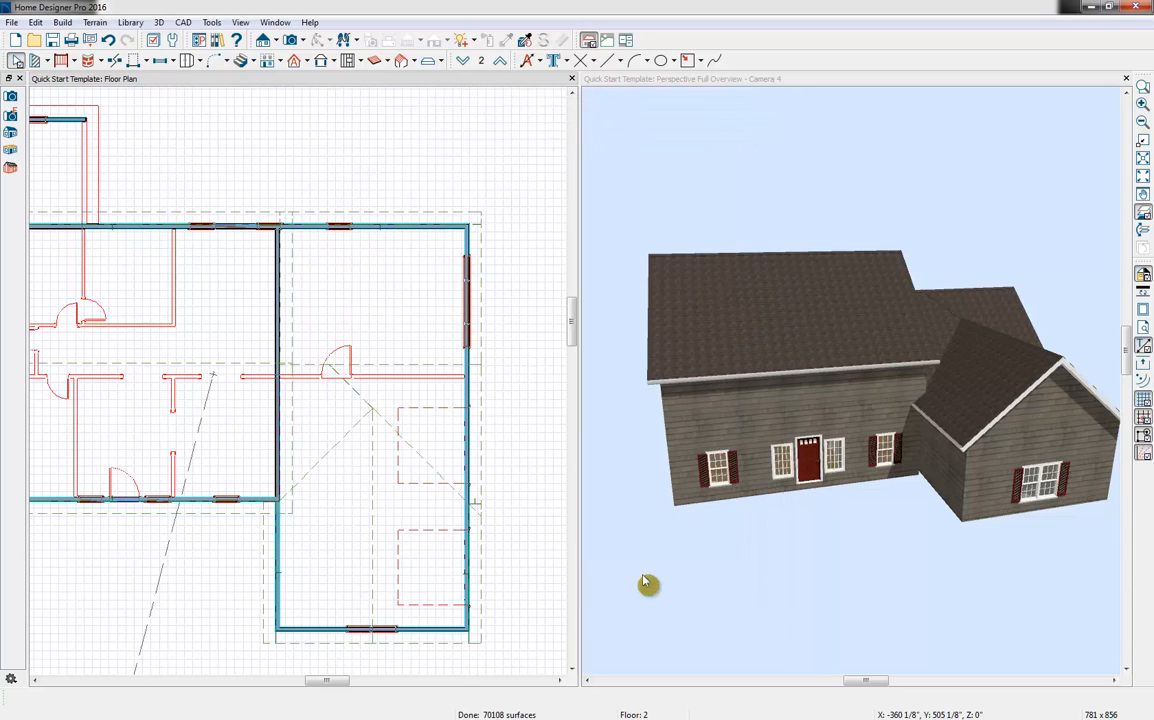
# Restore the default rough ceiling height for the second-floor room above the garage
pyautogui.doubleClick(412, 497)
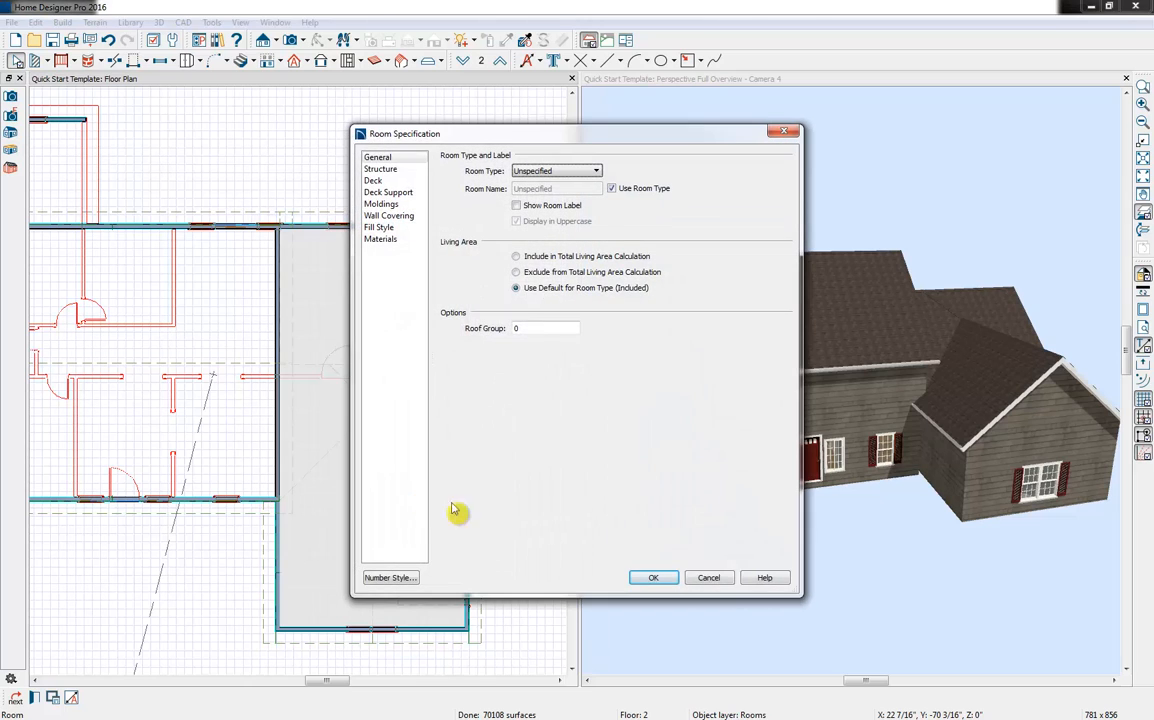
pyautogui.click(380, 170)
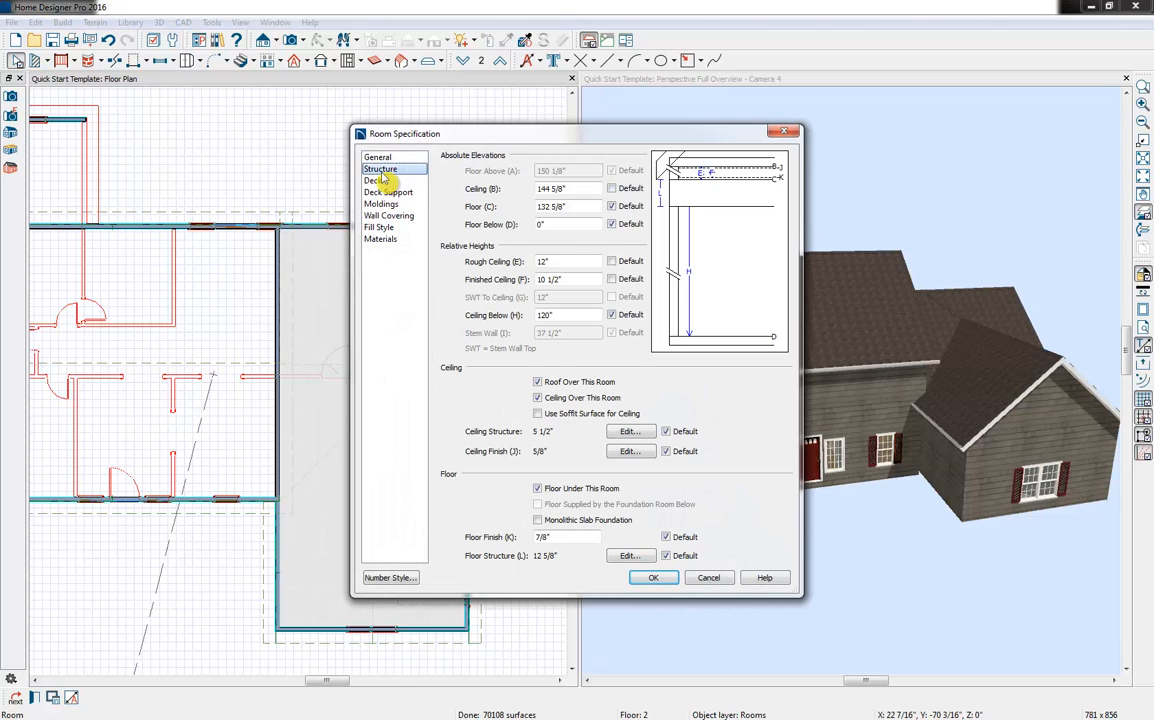
pyautogui.click(612, 261)
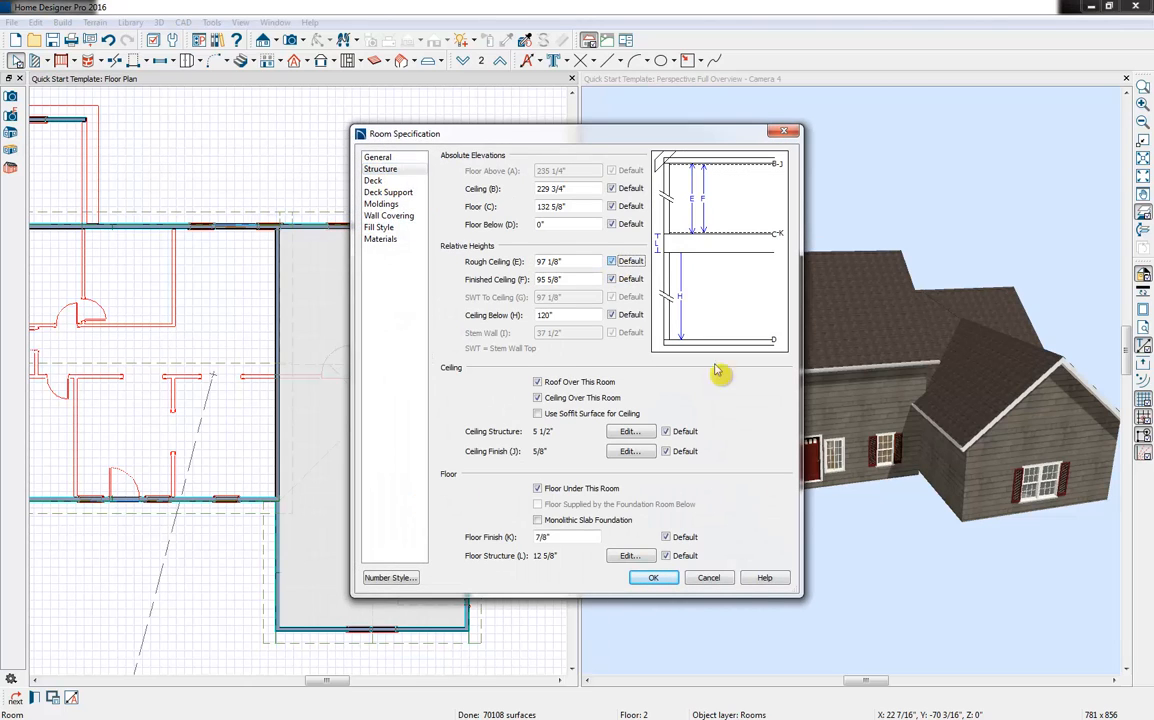
pyautogui.click(655, 579)
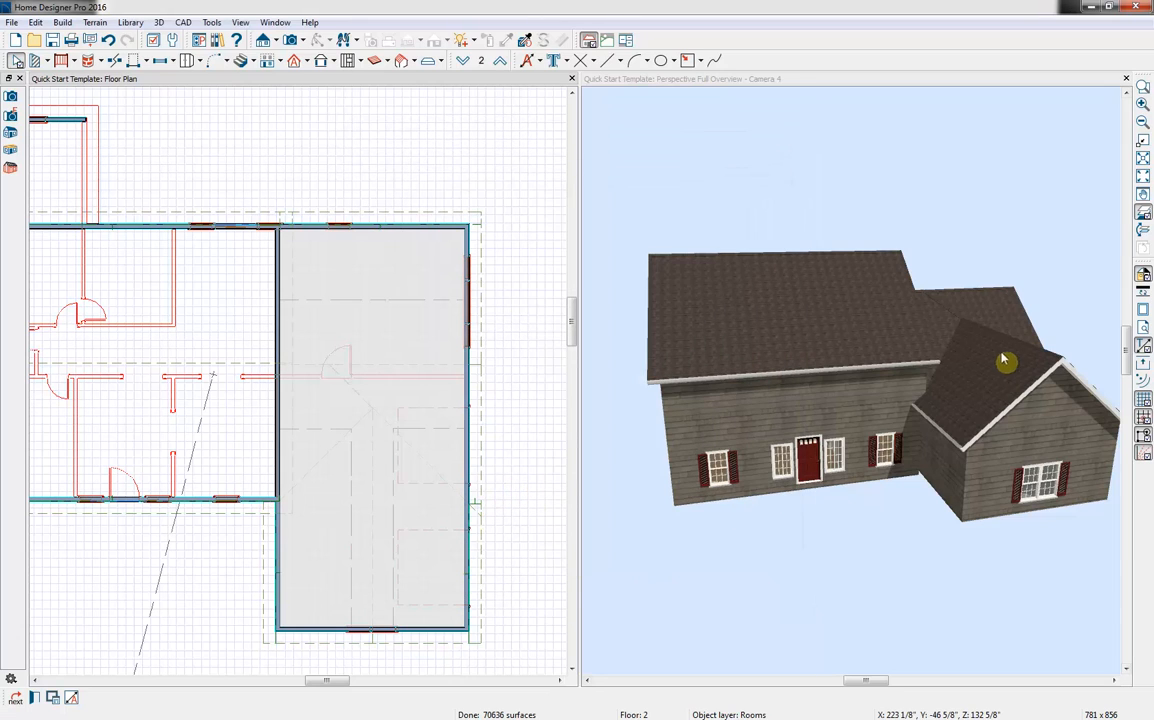
pyautogui.click(523, 323)
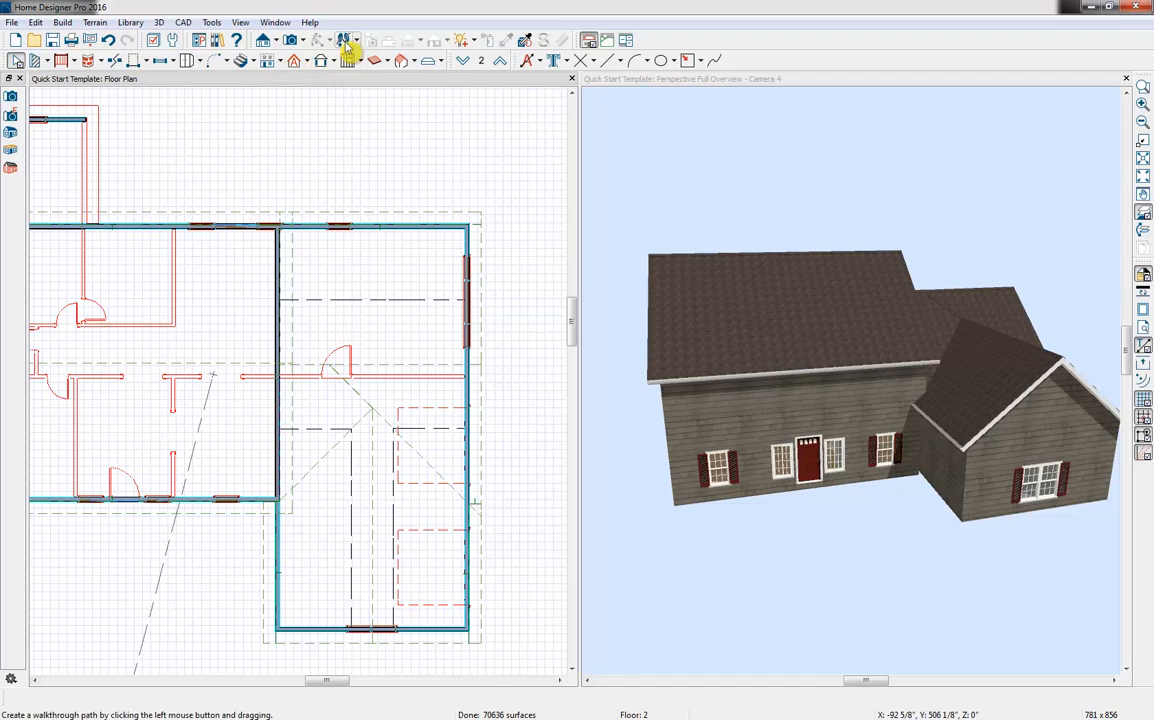
# Place a standard window centred in the front gable wall of the room above the garage, using a Full Camera view, and close the view
pyautogui.click(291, 42)
pyautogui.moveTo(372, 410); pyautogui.dragTo(377, 424)
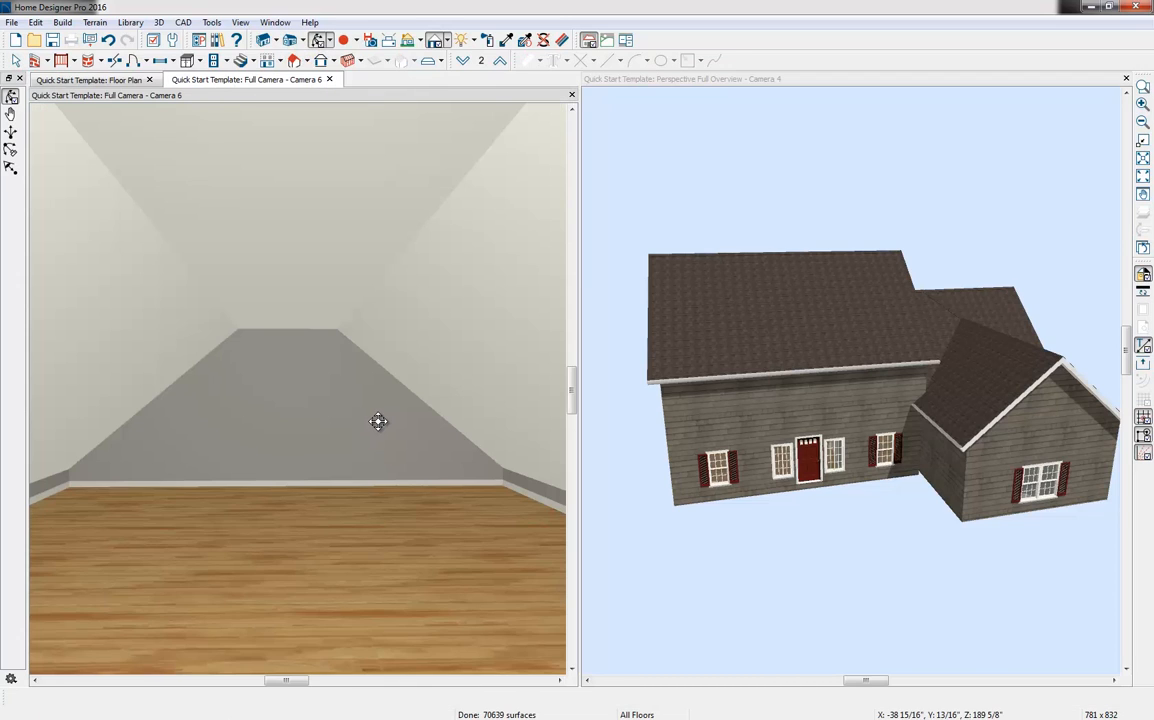
pyautogui.click(160, 60)
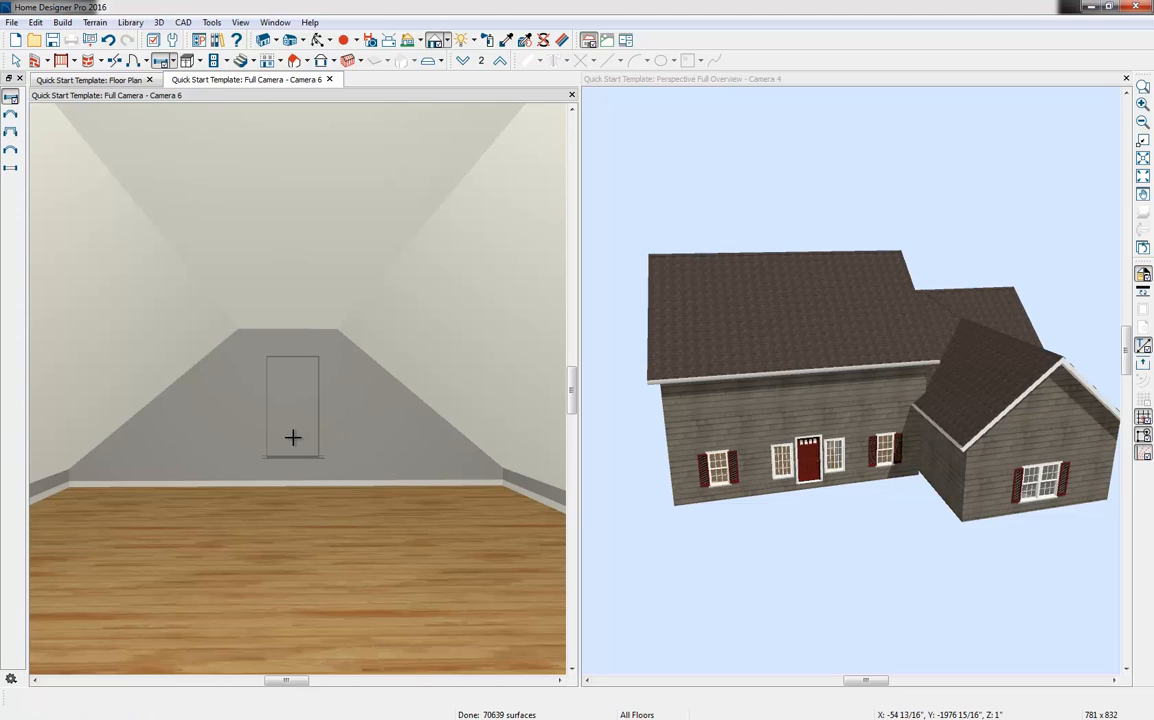
pyautogui.click(292, 437)
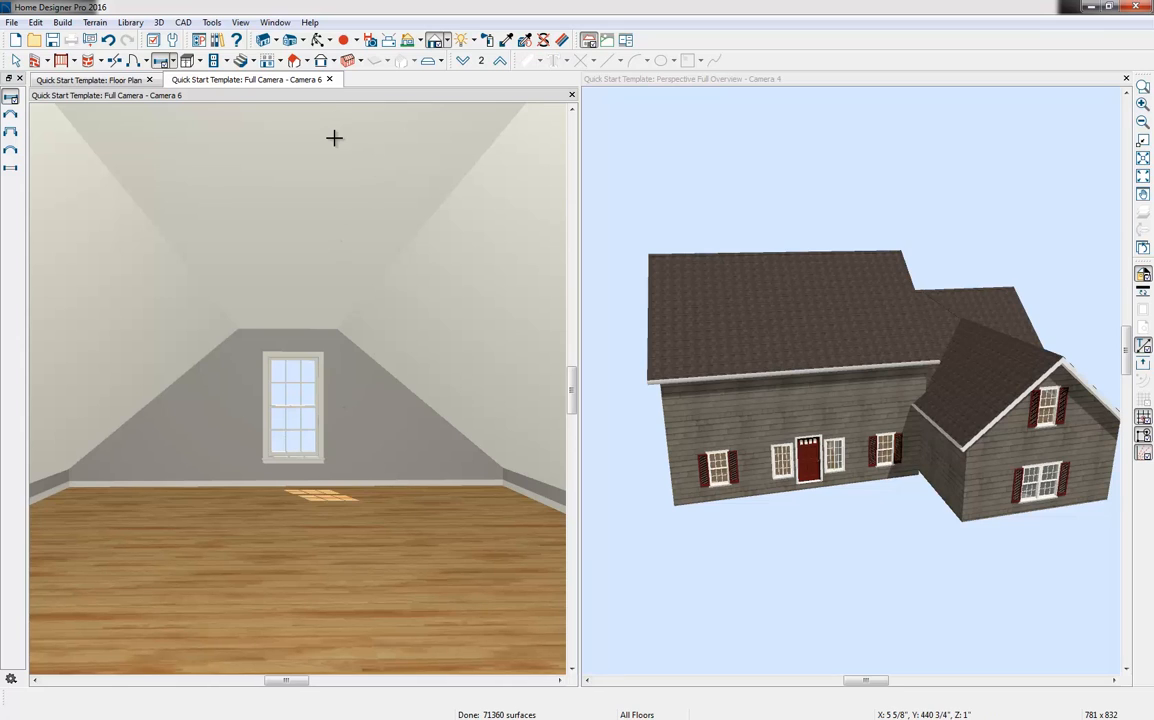
pyautogui.click(330, 80)
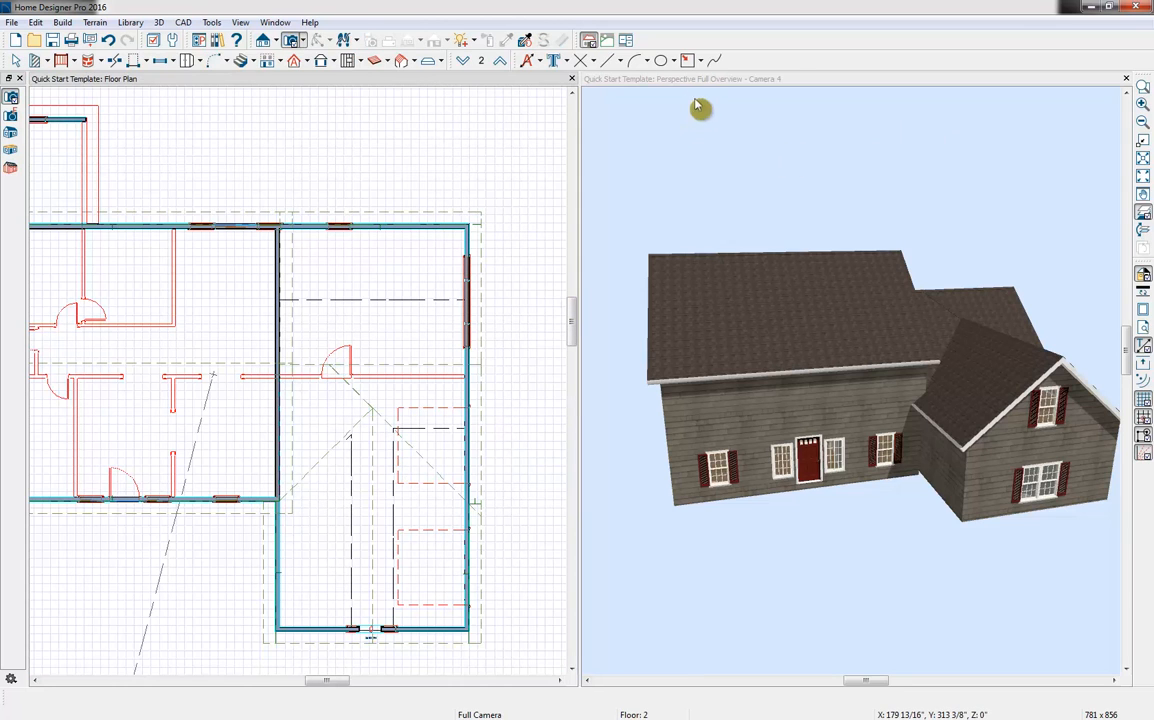
# Close the Perspective Full Overview and switch the floor plan to Floor 1
pyautogui.click(1126, 79)
pyautogui.scroll(-2, 476, 369)
pyautogui.moveTo(472, 401); pyautogui.dragTo(510, 280, button='middle')
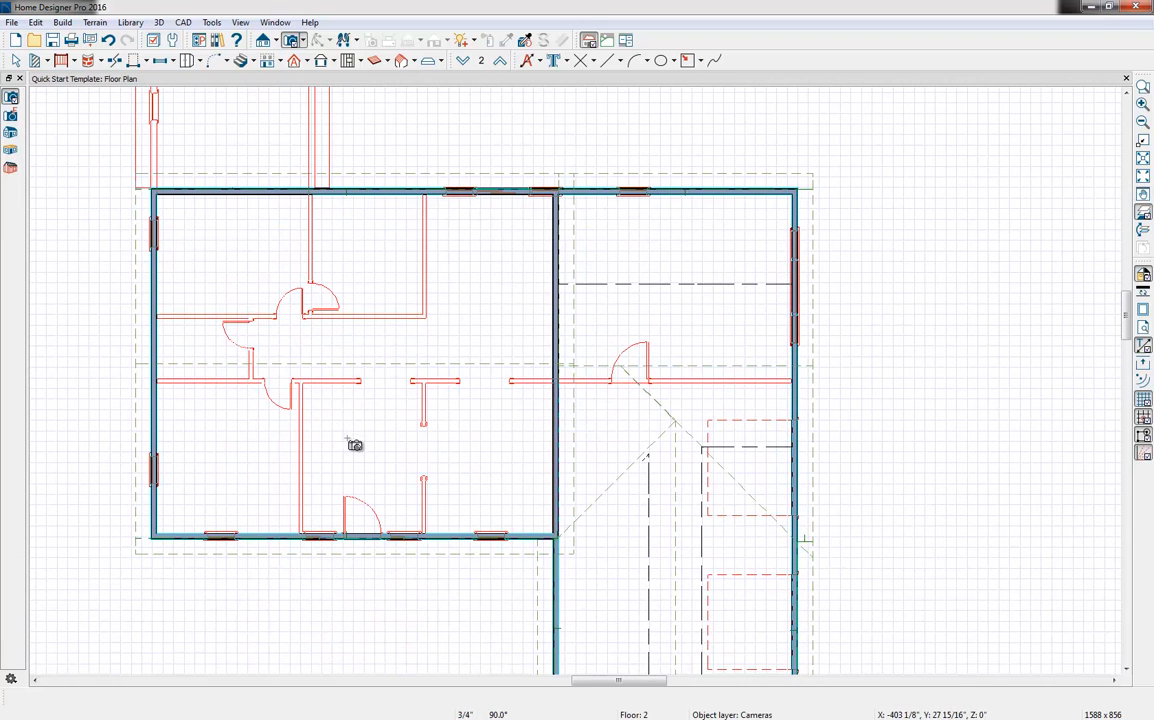
pyautogui.click(465, 62)
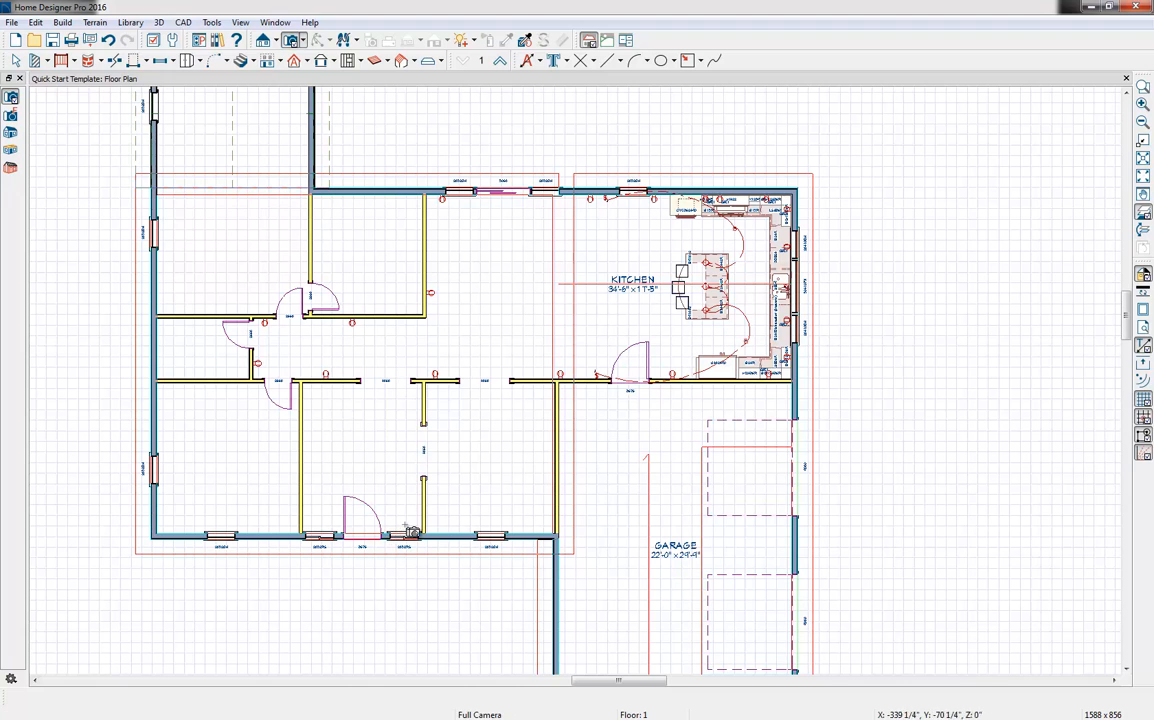
# Create a Full Camera view looking into the entry room from beside the front door and tile it alongside the floor plan
pyautogui.moveTo(406, 512); pyautogui.dragTo(407, 522)
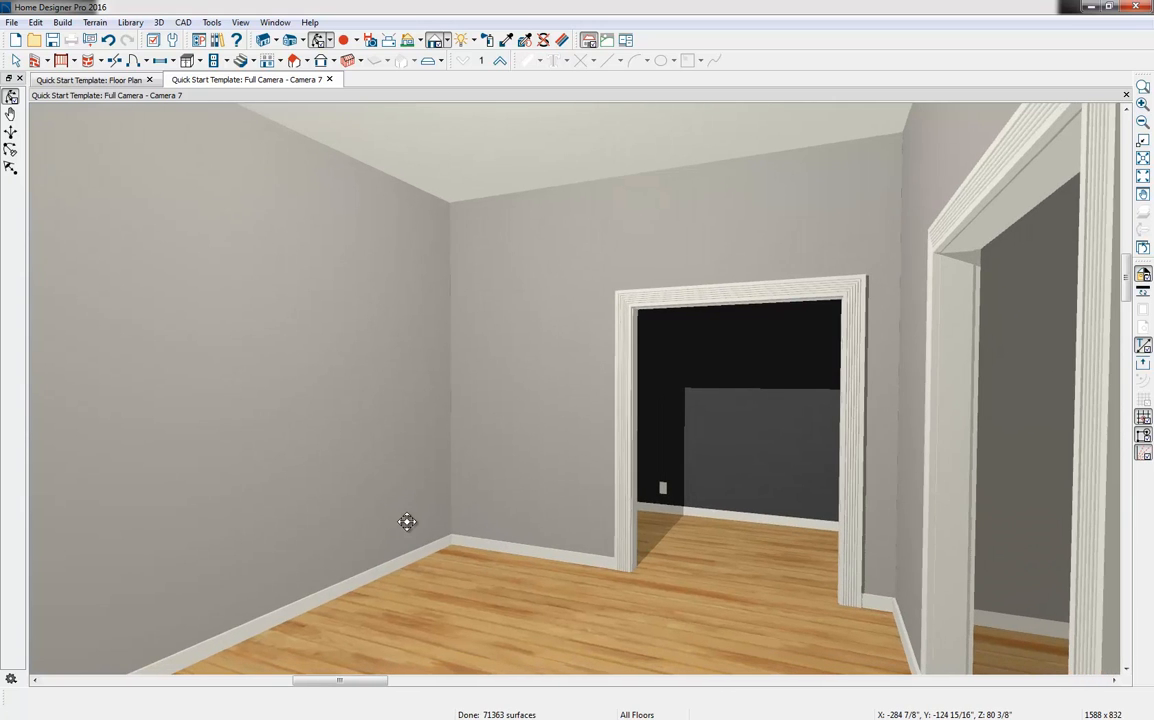
pyautogui.hotkey('ctrl', 'z')
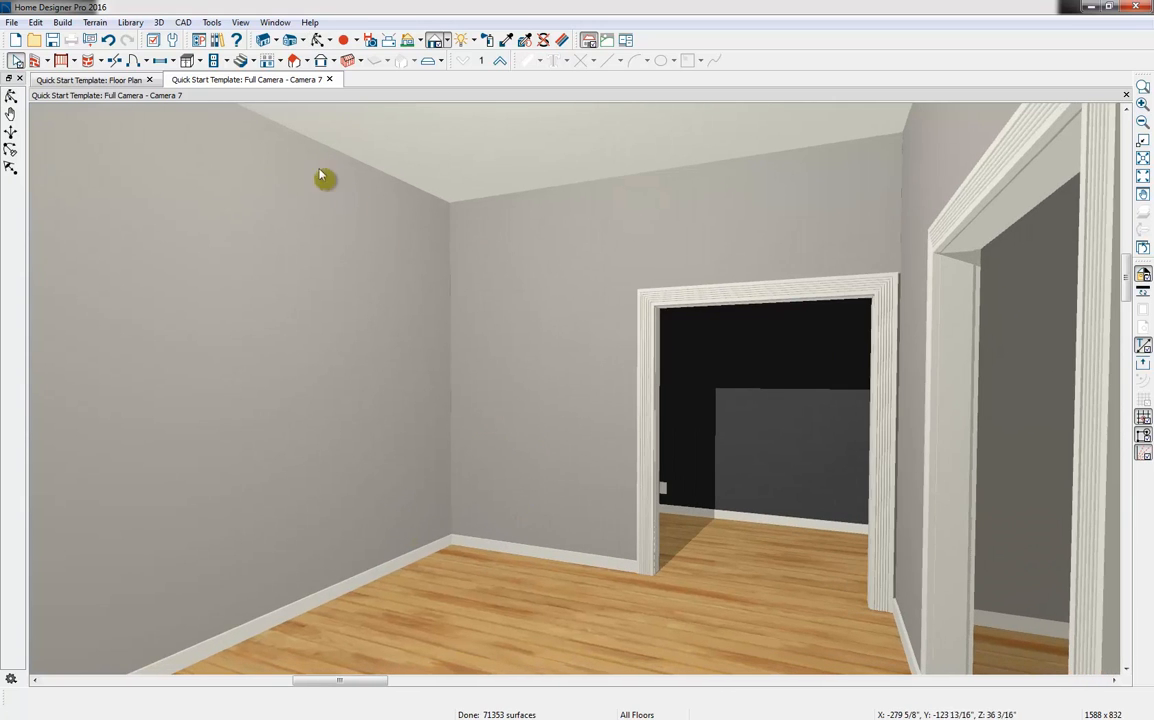
pyautogui.moveTo(296, 98); pyautogui.dragTo(564, 254)
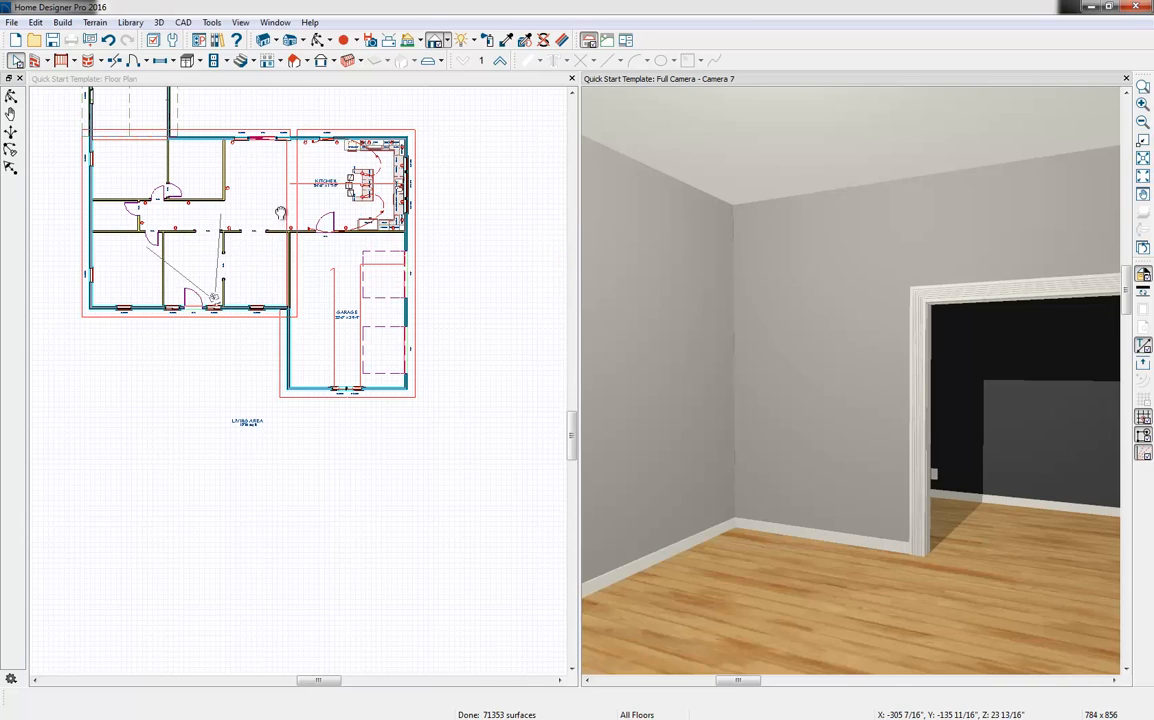
# Turn off the reference floor display in the Floor 1 plan
pyautogui.moveTo(349, 362); pyautogui.dragTo(367, 386, button='middle')
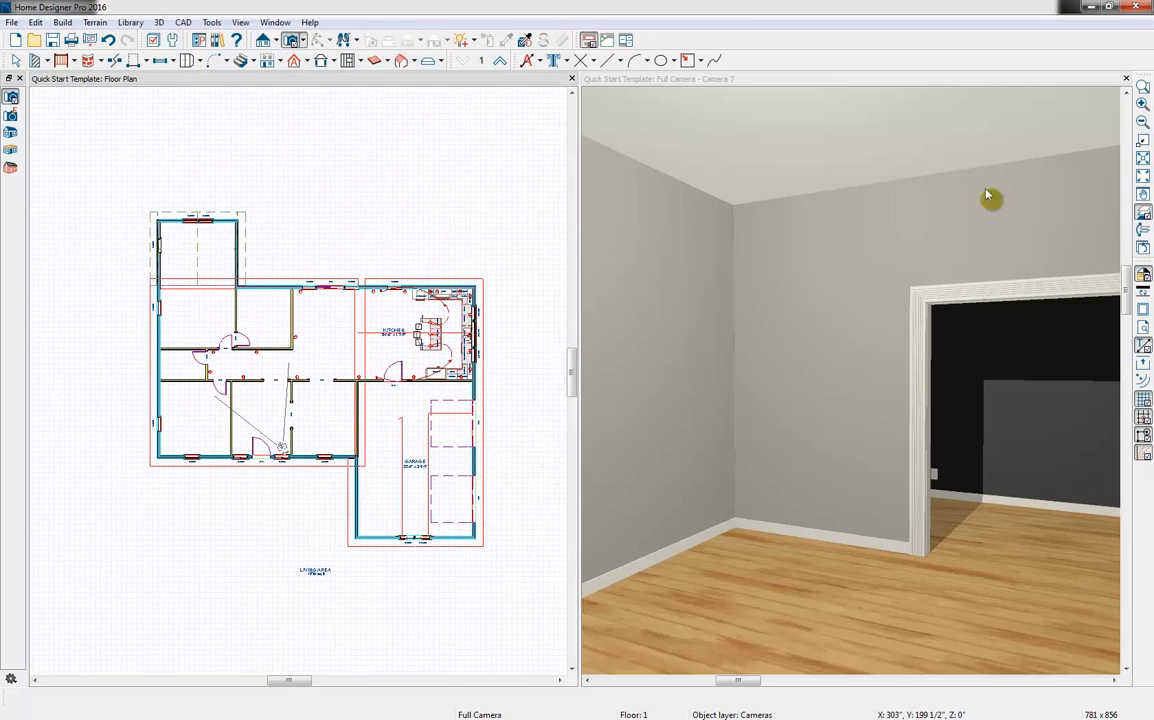
pyautogui.click(1143, 213)
# Draw two perpendicular straight stair flights in the entry: one about 6'-9" along the side wall, one about 7'-8 1/2" along the hall wall
pyautogui.moveTo(216, 407); pyautogui.dragTo(298, 439, button='middle')
pyautogui.scroll(4, 347, 444)
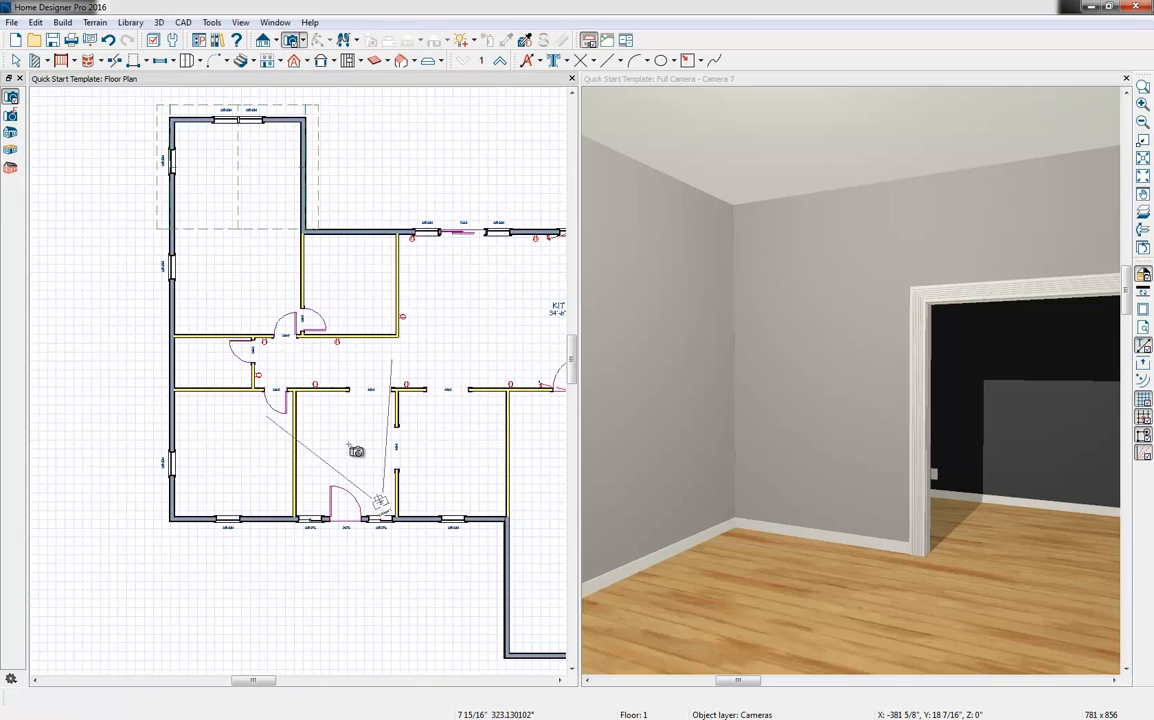
pyautogui.scroll(1, 382, 465)
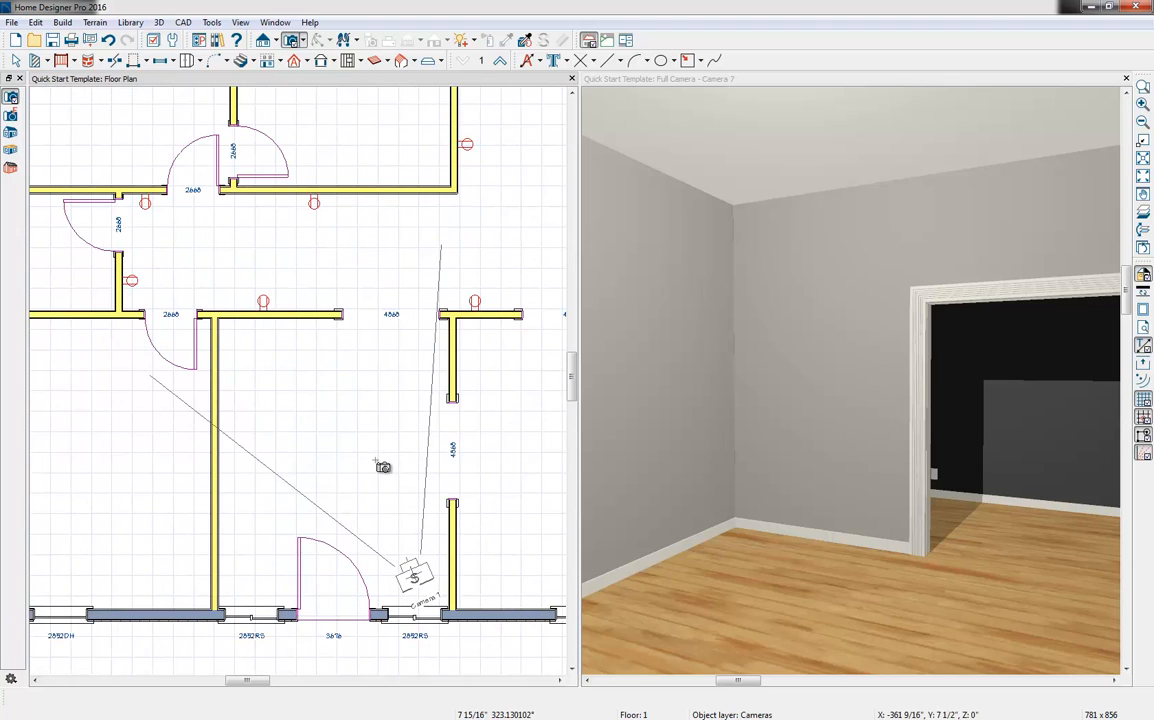
pyautogui.click(253, 62)
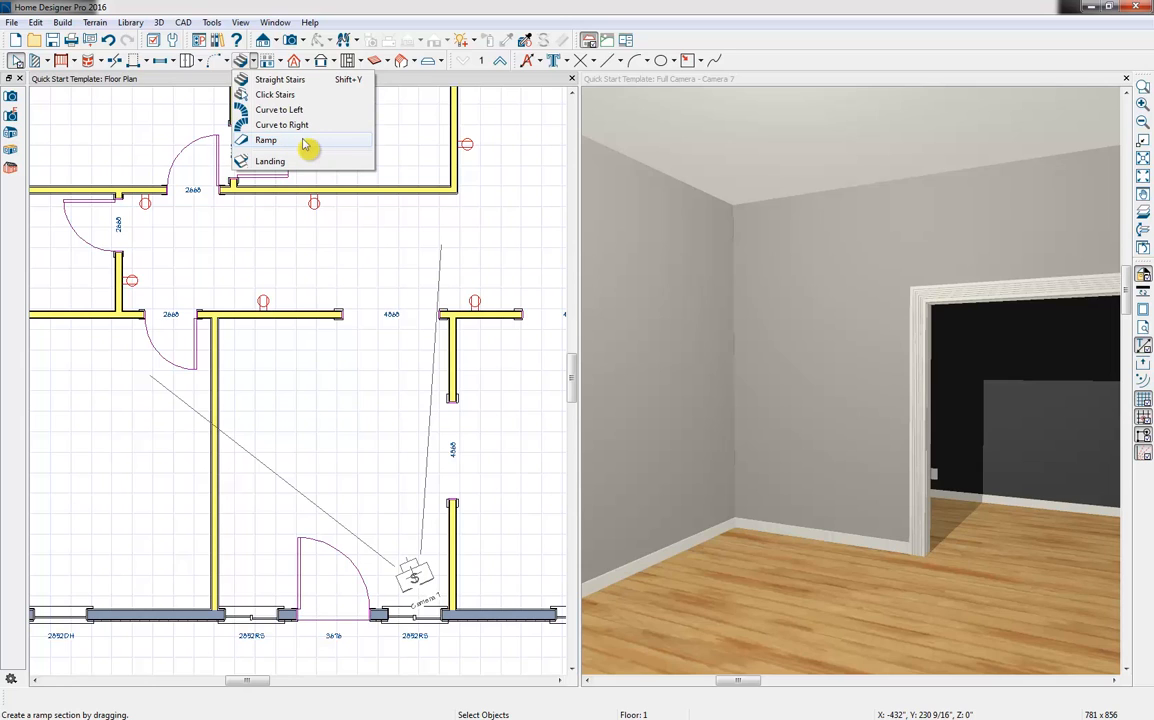
pyautogui.click(296, 82)
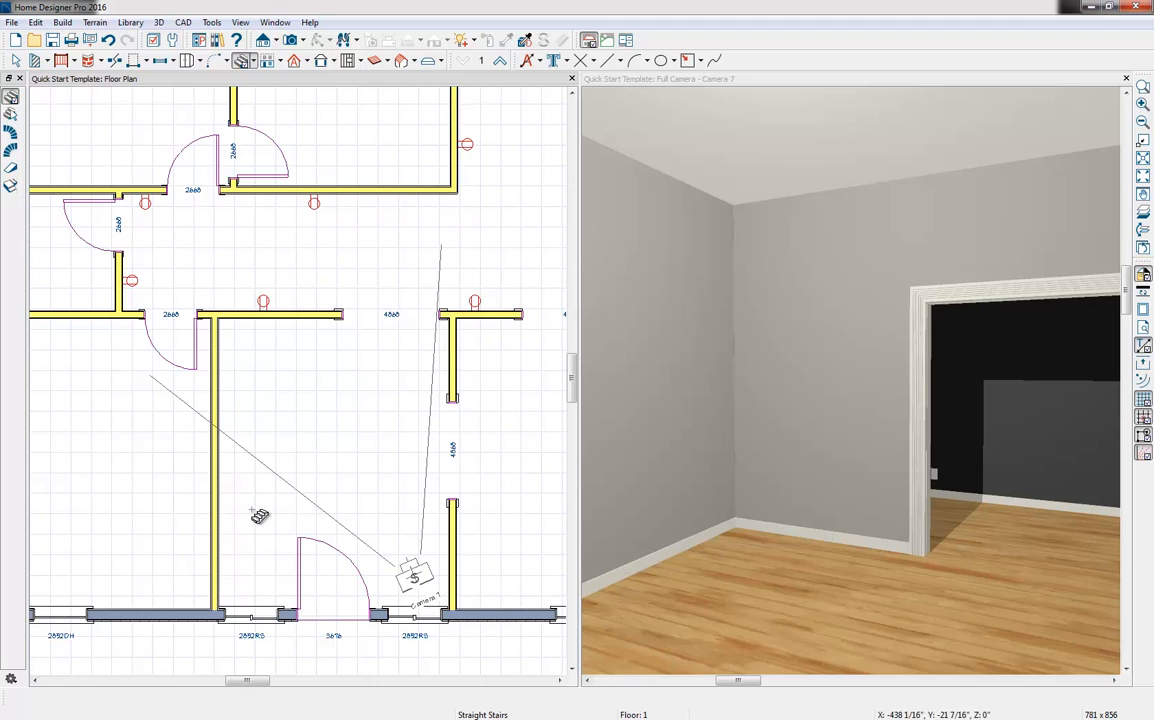
pyautogui.moveTo(256, 521); pyautogui.dragTo(264, 385)
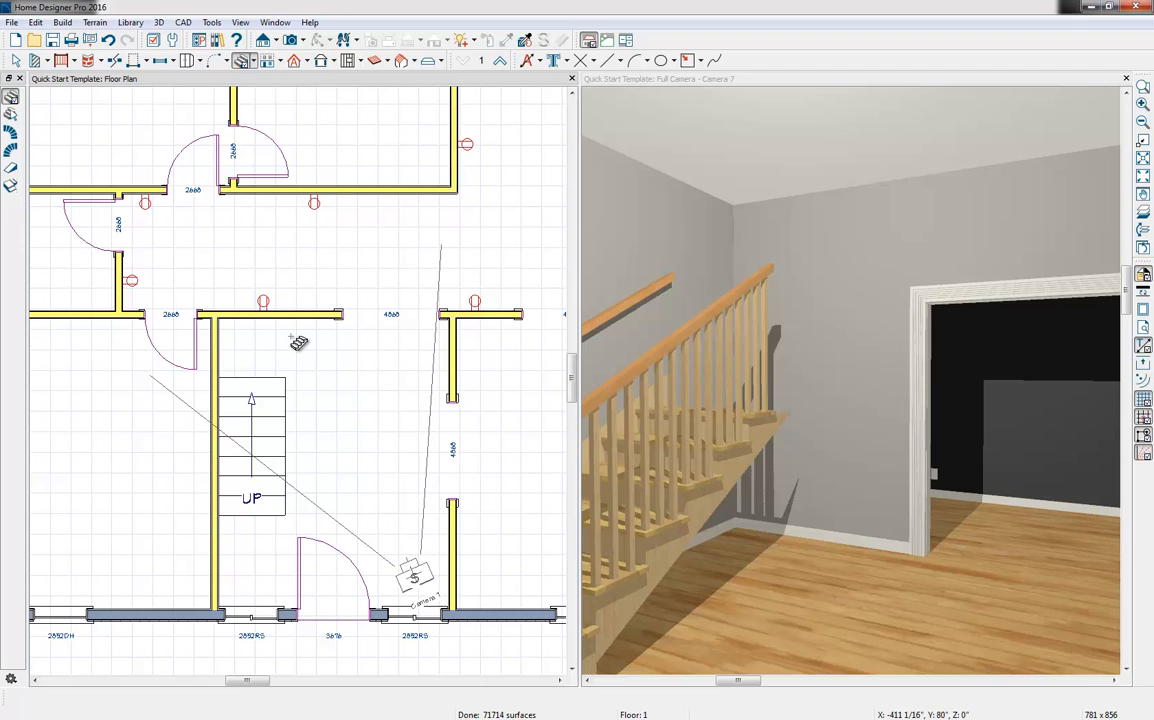
pyautogui.moveTo(298, 346); pyautogui.dragTo(455, 347)
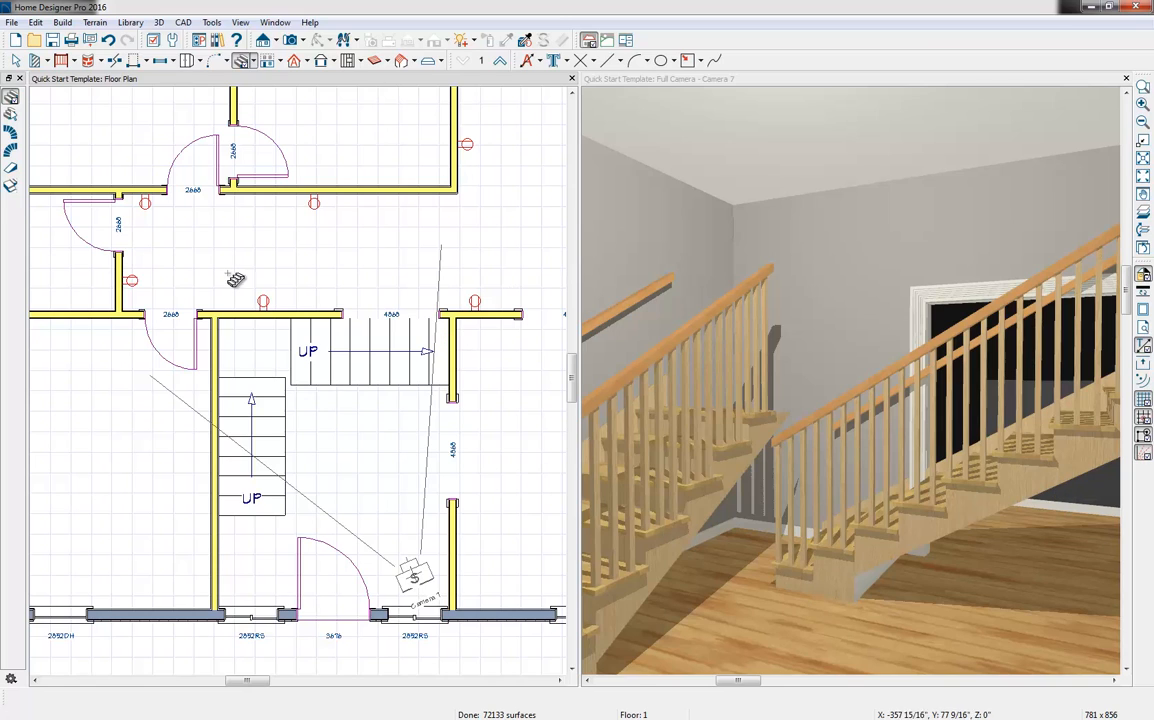
# Extend the start of the hall-wall flight to 7'-11" in line with the first flight's edge, and join both flights with a corner landing
pyautogui.click(300, 354)
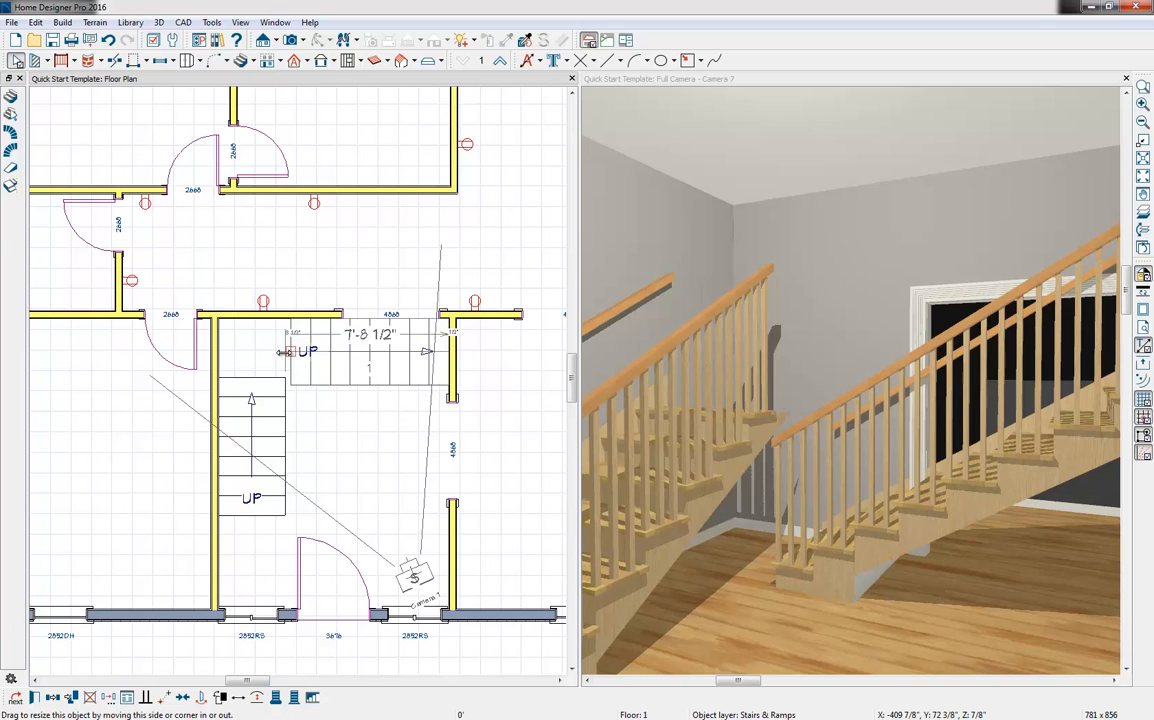
pyautogui.moveTo(283, 352); pyautogui.dragTo(278, 352)
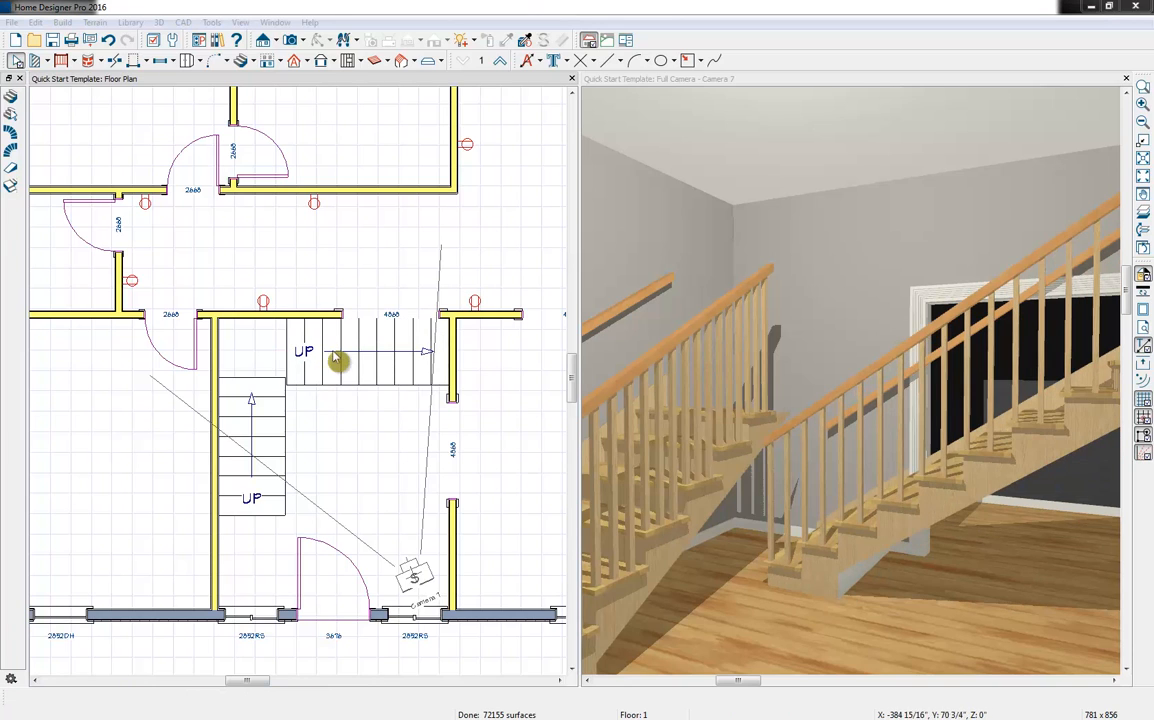
pyautogui.click(338, 93)
pyautogui.click(251, 62)
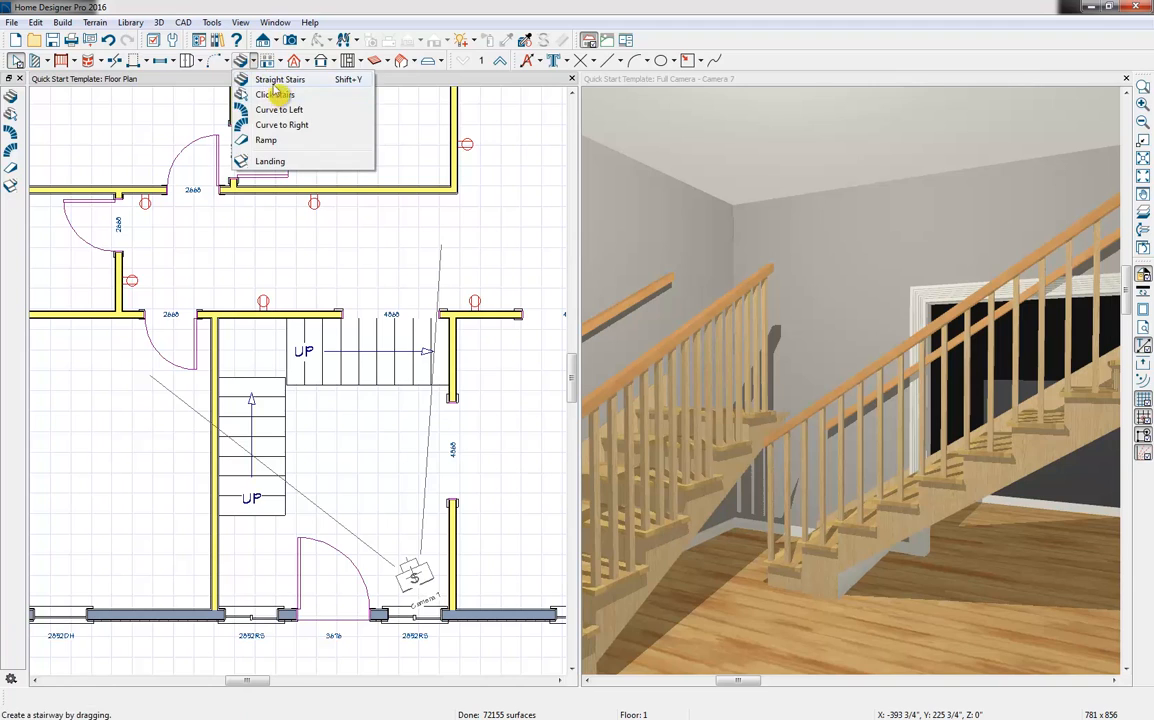
pyautogui.click(272, 94)
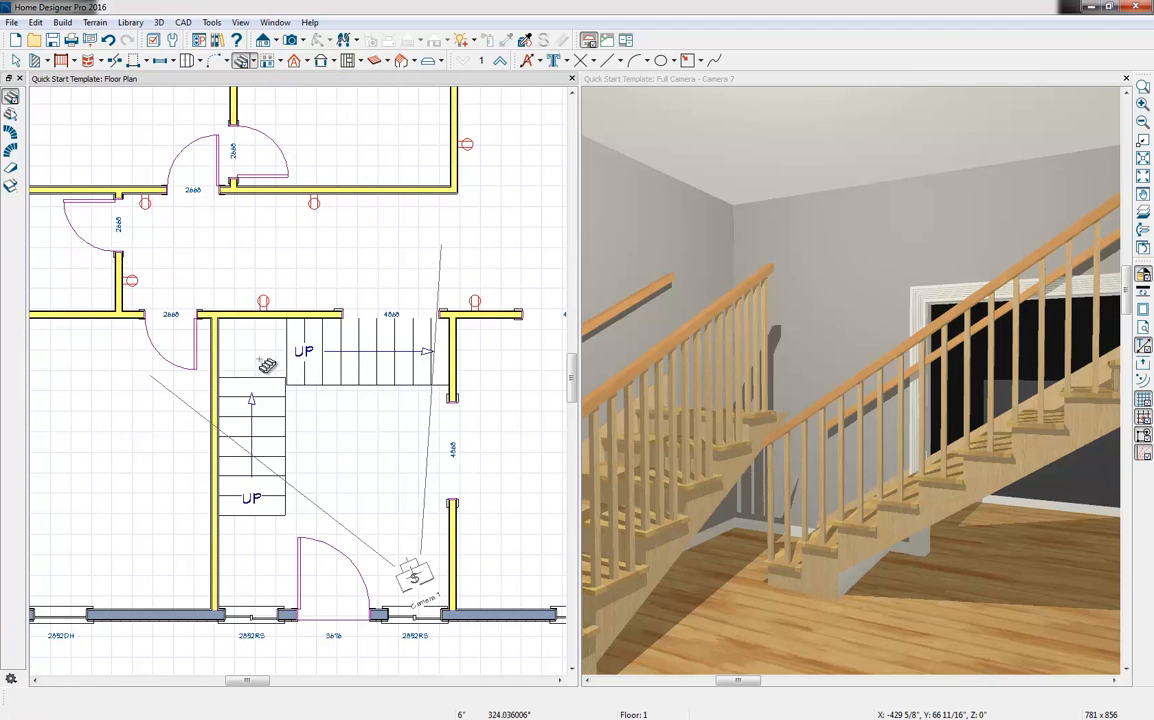
pyautogui.click(260, 360)
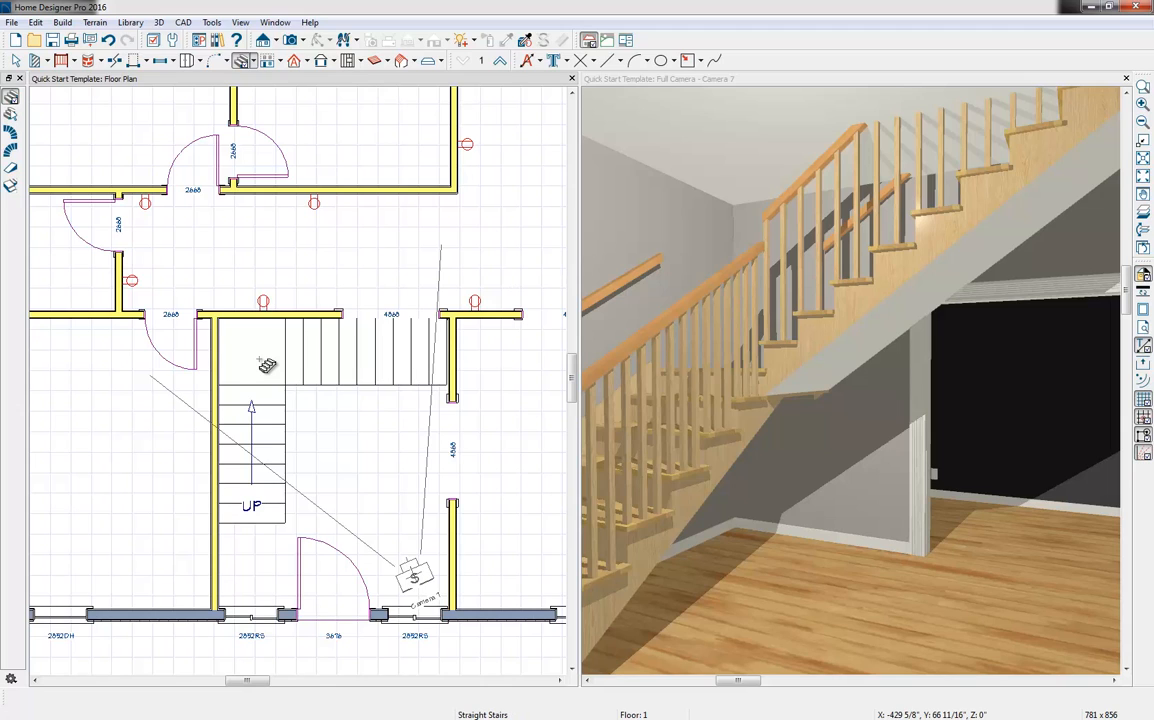
pyautogui.press('space')
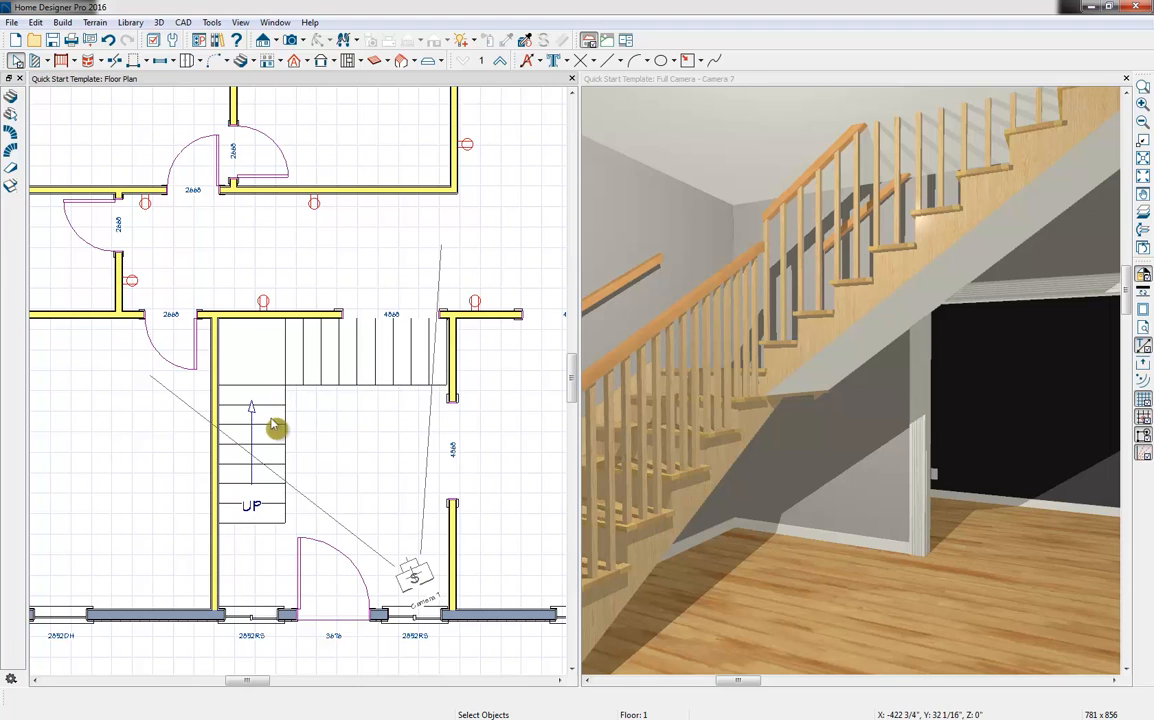
# Check the staircase's riser information and lengthen the lower flight toward the front wall to 100"
pyautogui.doubleClick(275, 428)
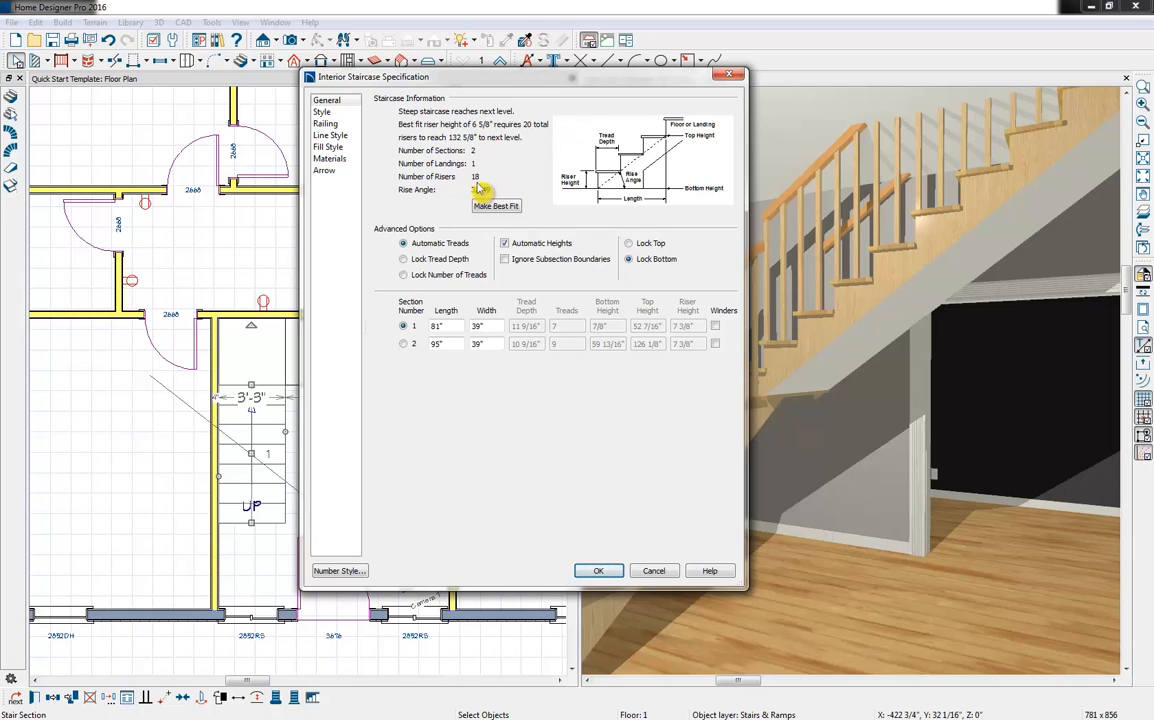
pyautogui.click(598, 572)
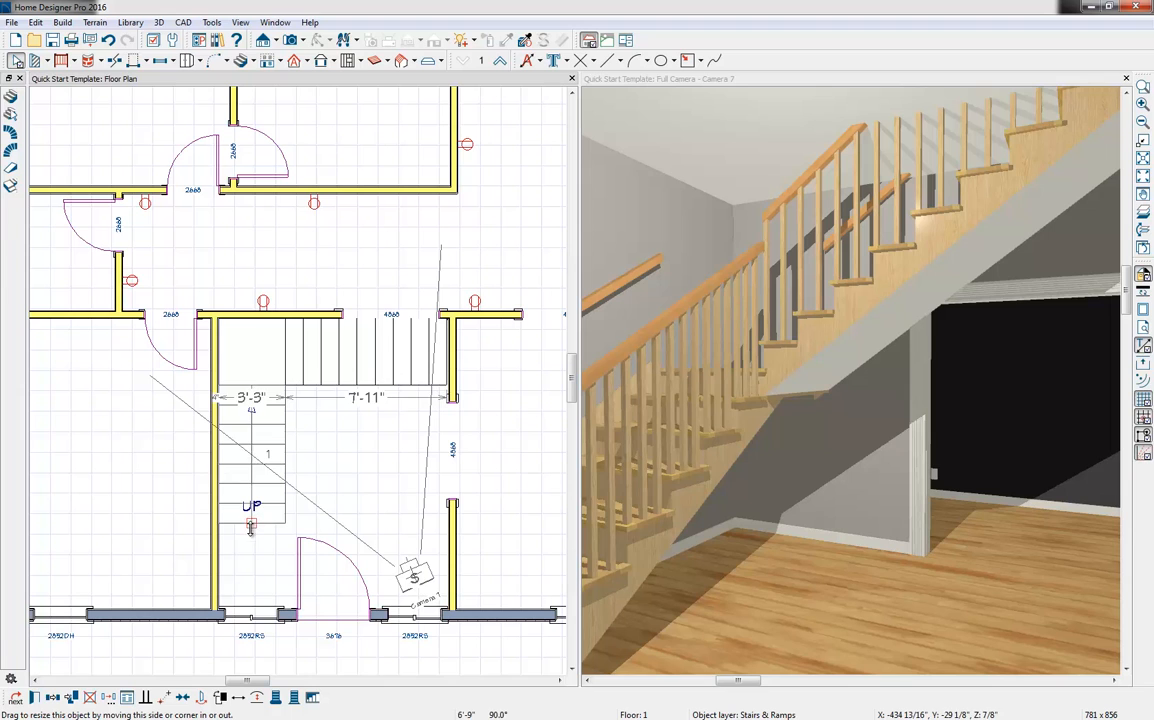
pyautogui.moveTo(250, 528); pyautogui.dragTo(247, 555)
# Review the staircase's general, railing, materials and style settings in its specification
pyautogui.doubleClick(285, 546)
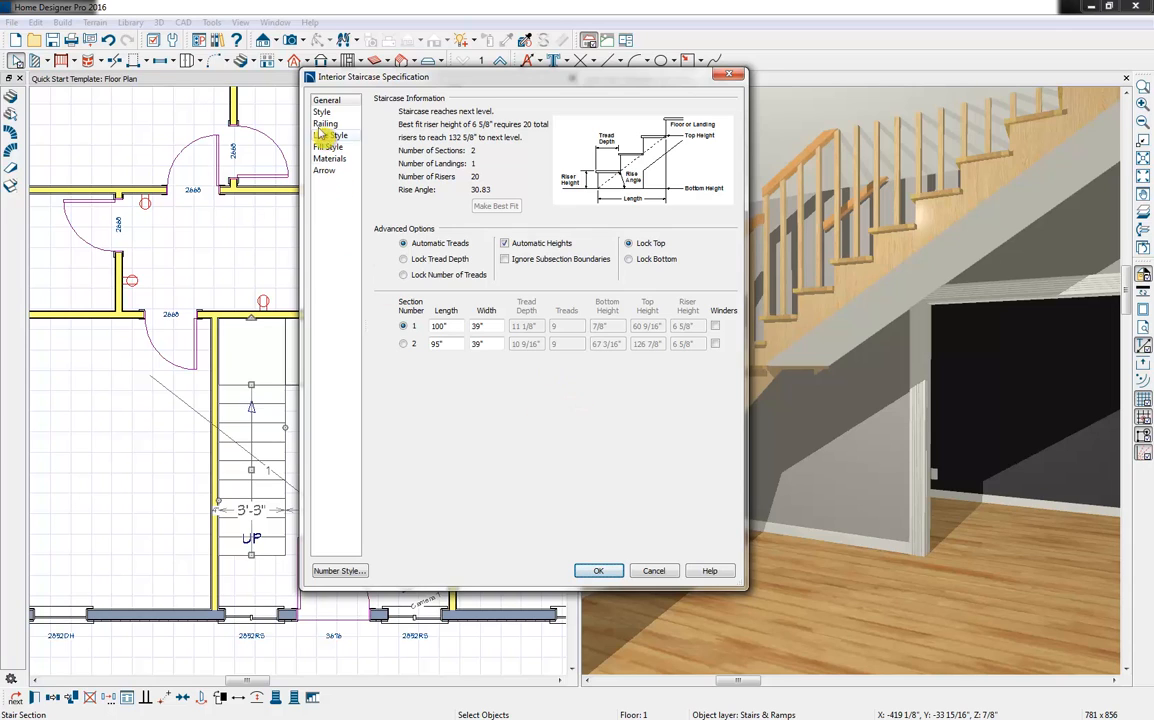
pyautogui.click(320, 170)
pyautogui.click(325, 123)
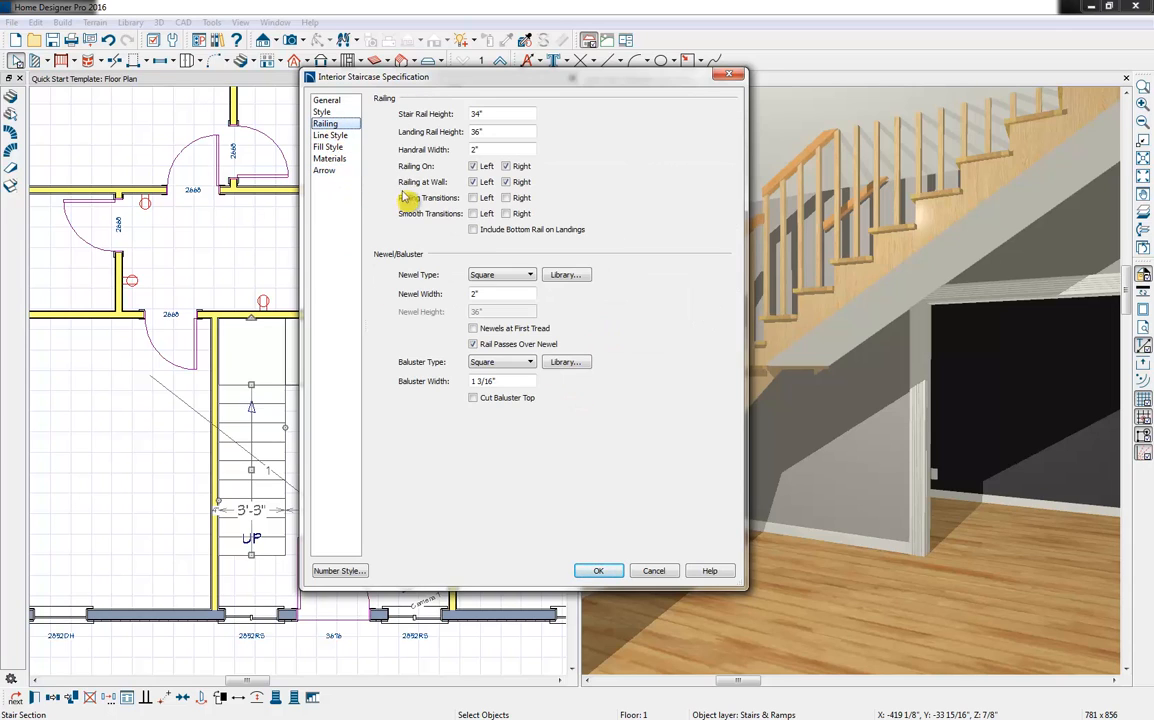
pyautogui.click(329, 158)
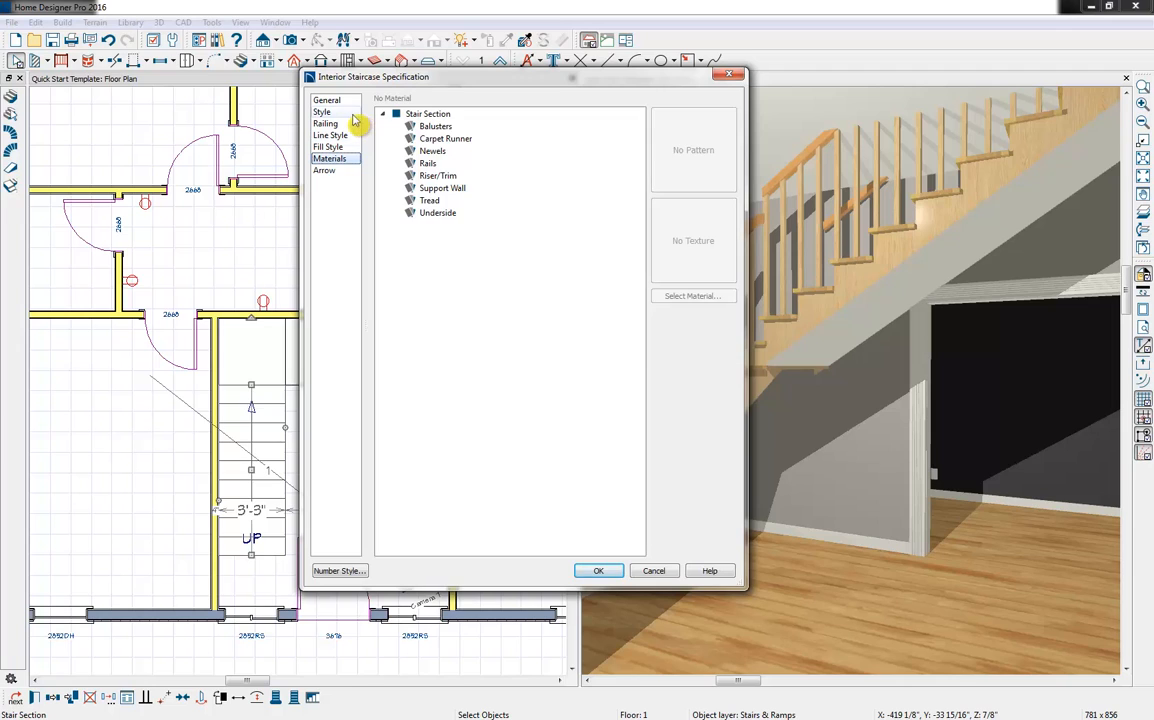
pyautogui.click(322, 112)
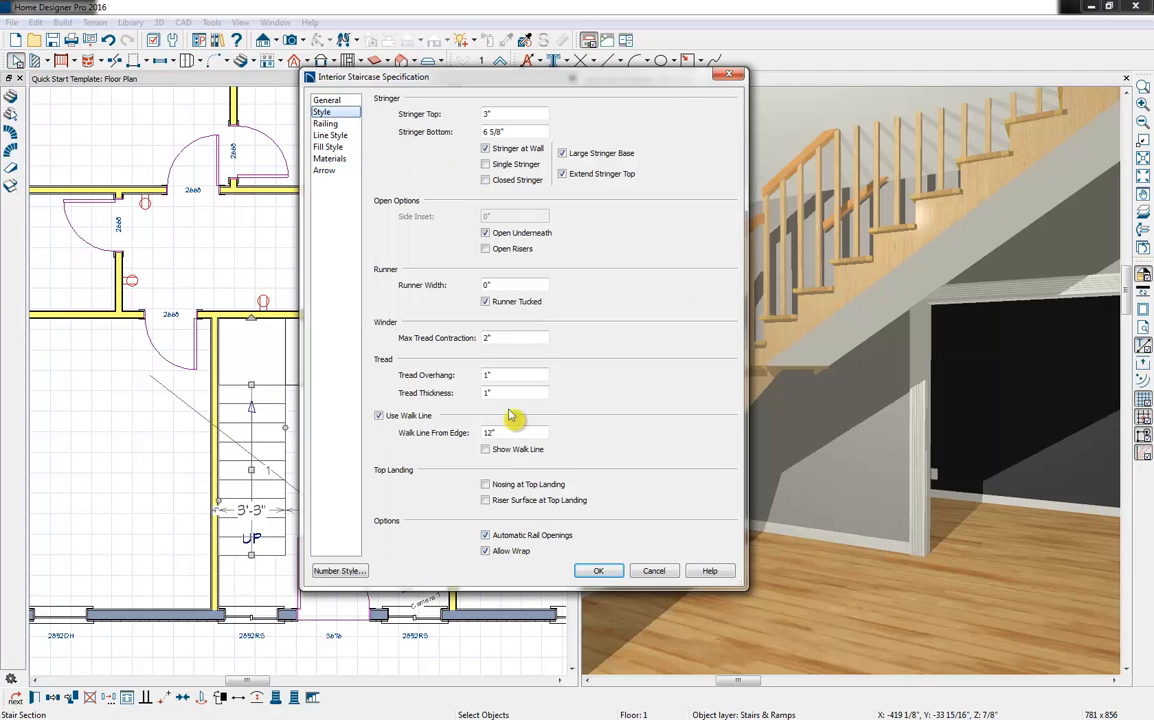
pyautogui.click(598, 571)
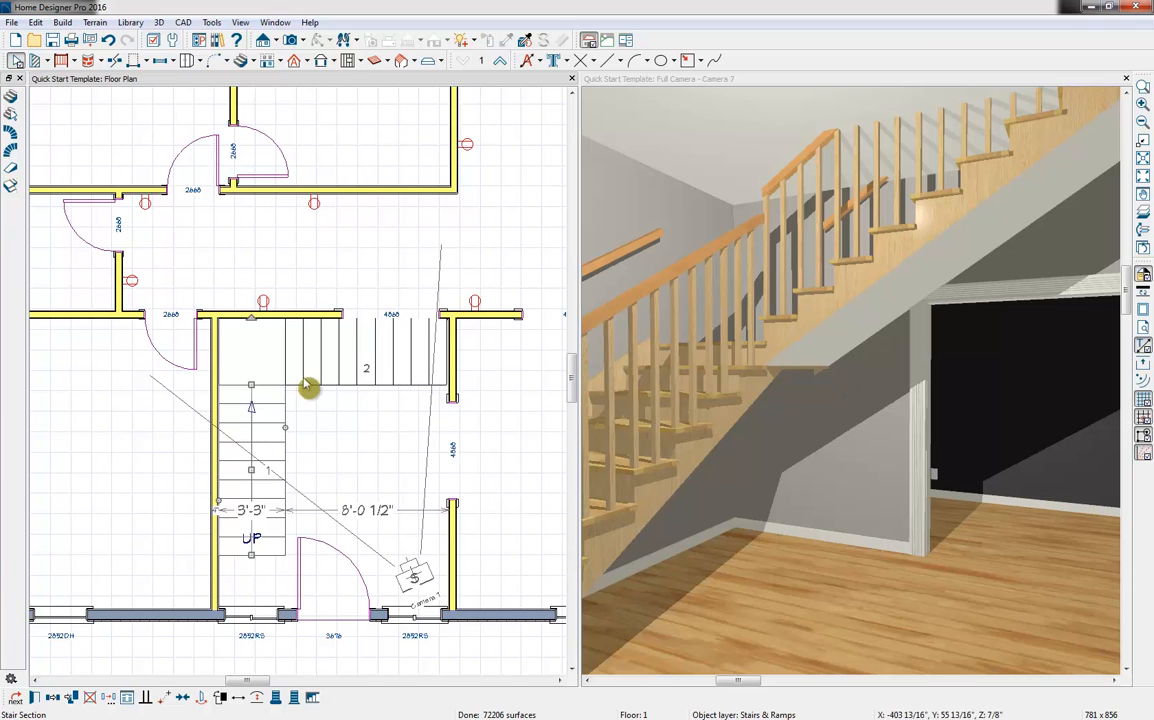
# Generate an automatic stairwell opening above the stairs and move the camera view up one floor
pyautogui.click(314, 700)
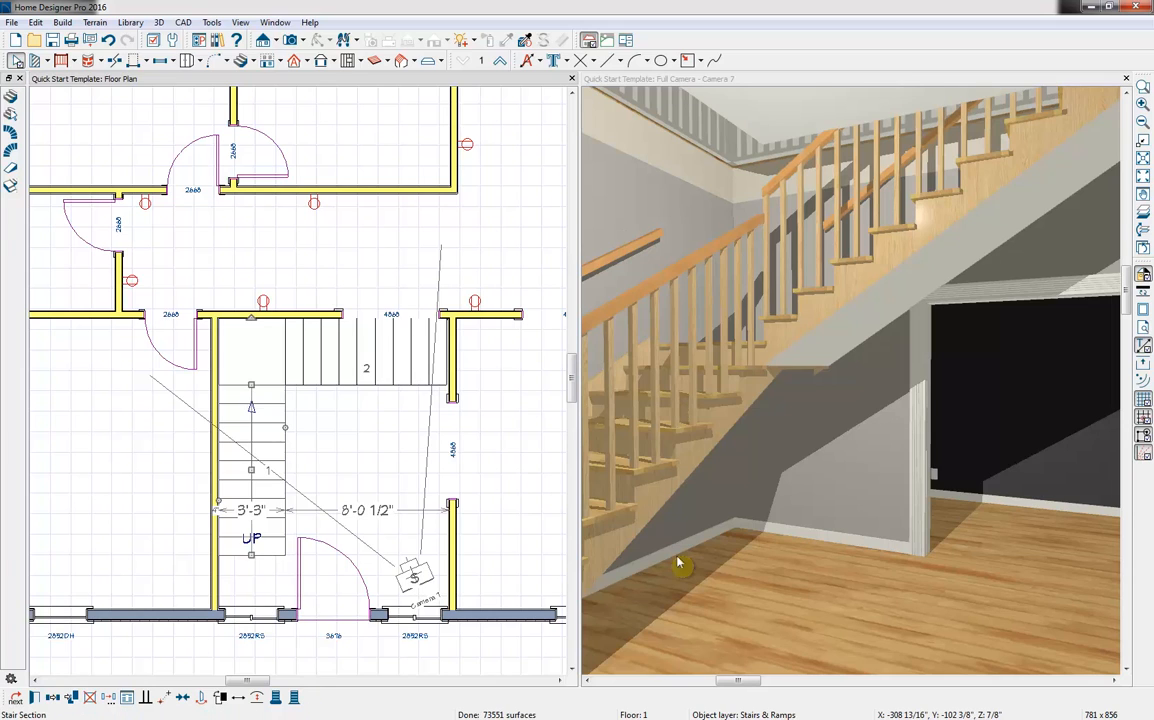
pyautogui.click(632, 90)
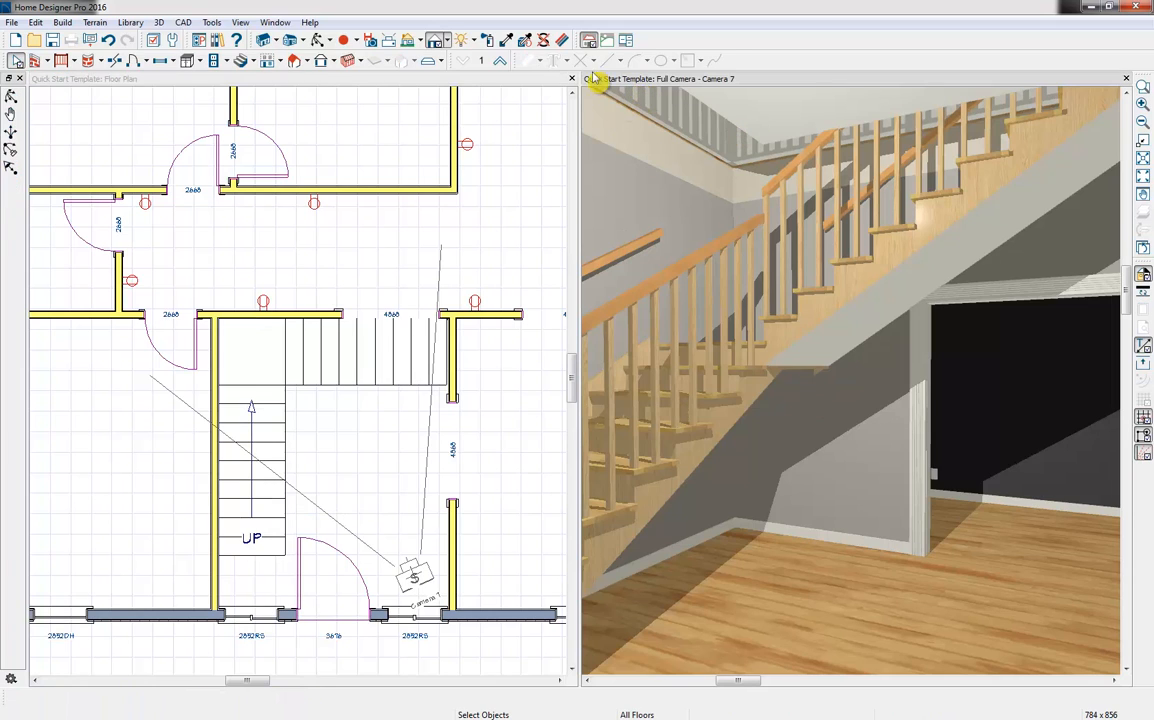
pyautogui.click(500, 60)
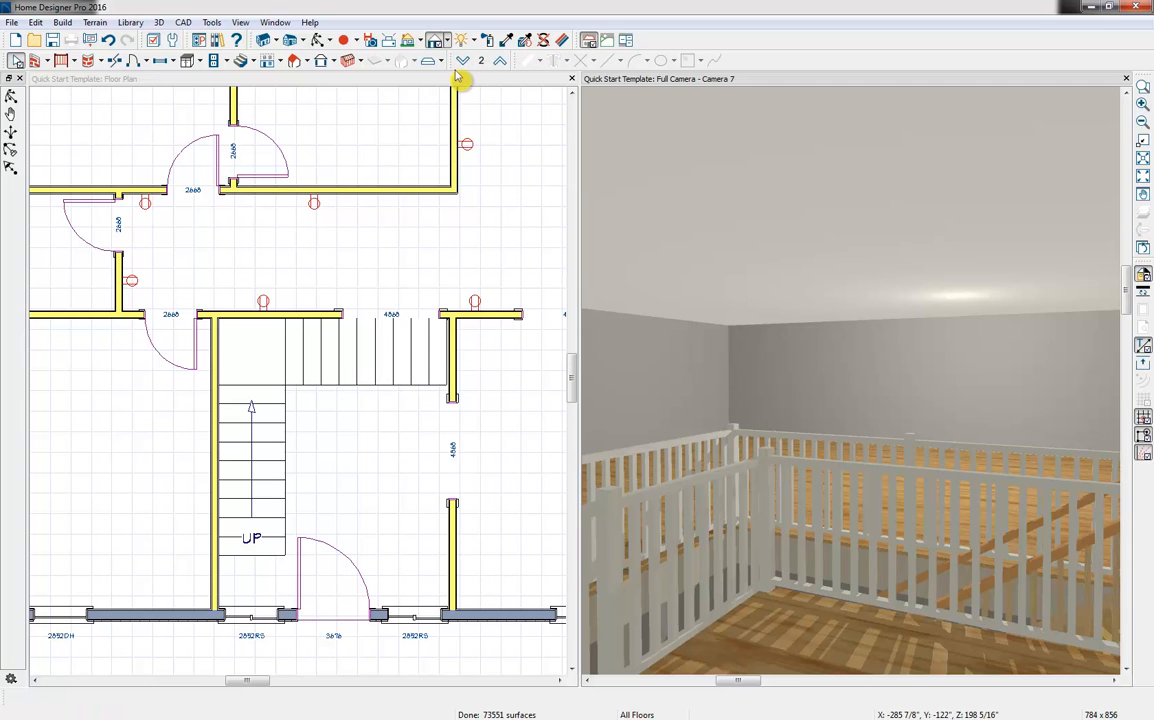
# Switch the floor plan to Floor 2 and reposition the camera behind the stairwell, facing the front of the house
pyautogui.click(359, 77)
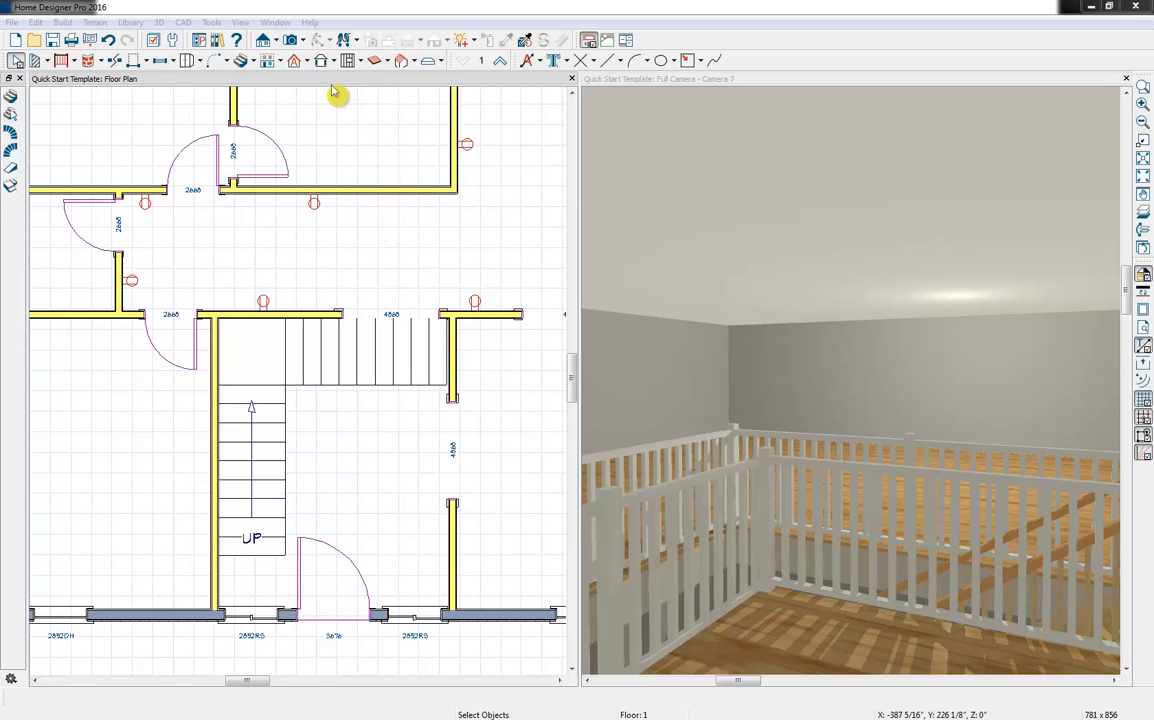
pyautogui.click(499, 61)
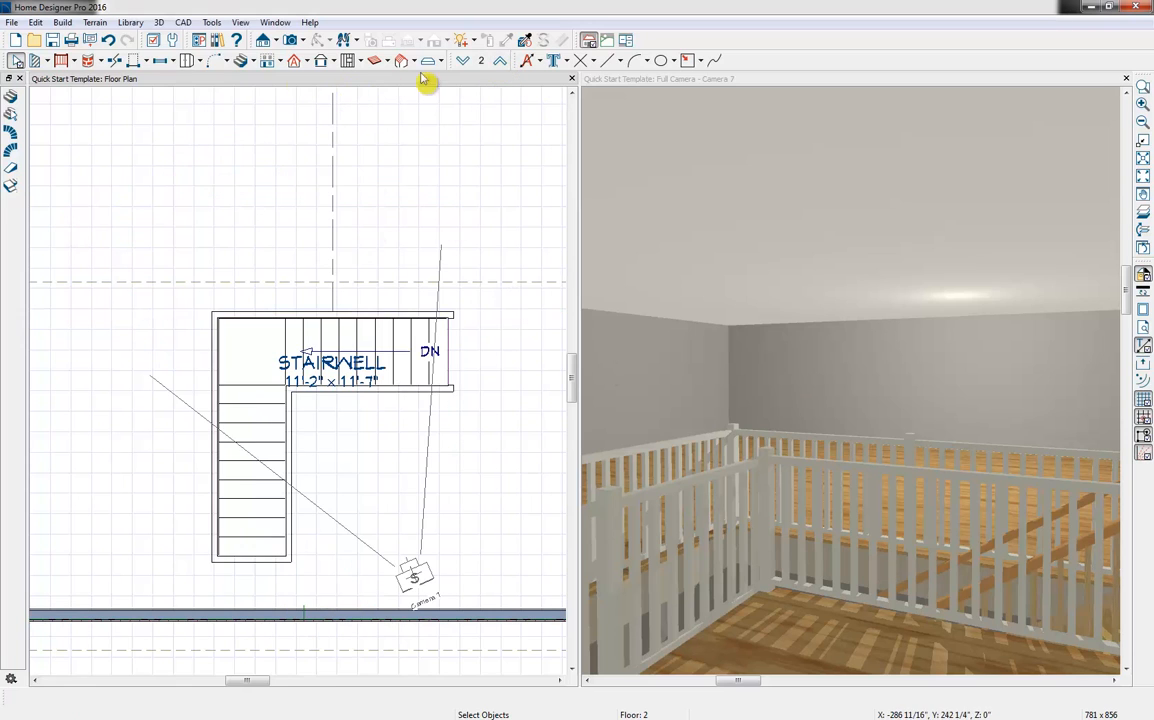
pyautogui.moveTo(231, 272); pyautogui.dragTo(219, 319, button='middle')
pyautogui.click(420, 654)
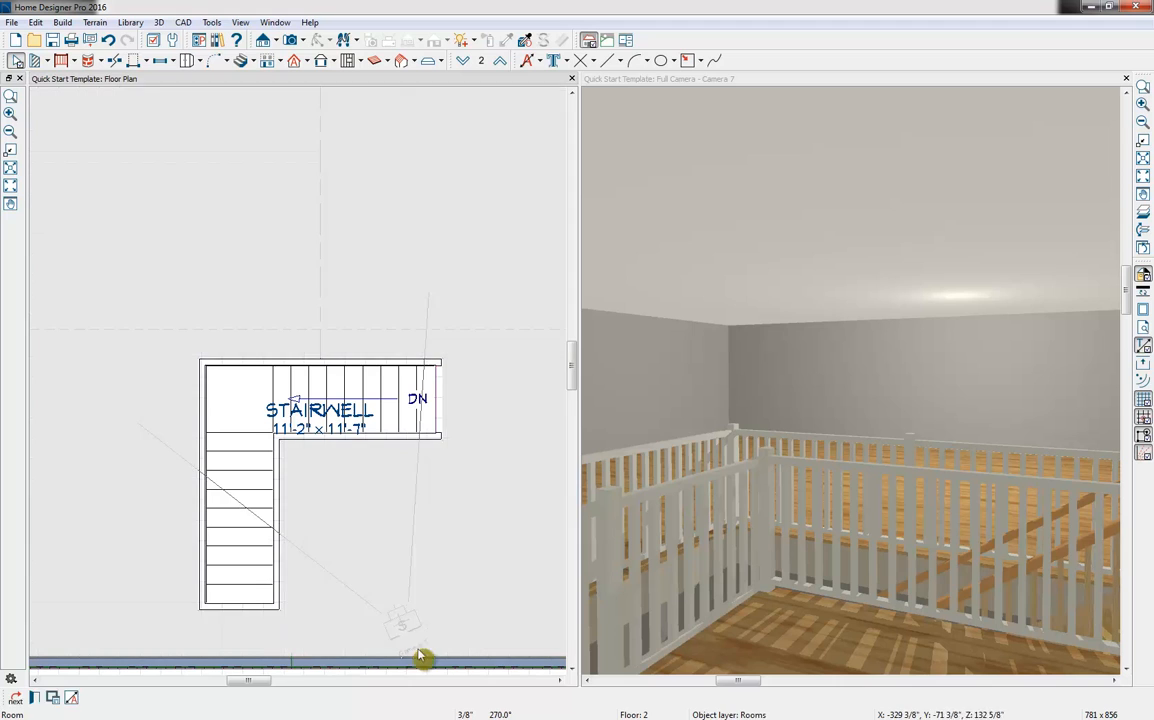
pyautogui.click(408, 639)
pyautogui.moveTo(405, 632); pyautogui.dragTo(305, 260)
pyautogui.moveTo(400, 628); pyautogui.dragTo(415, 327)
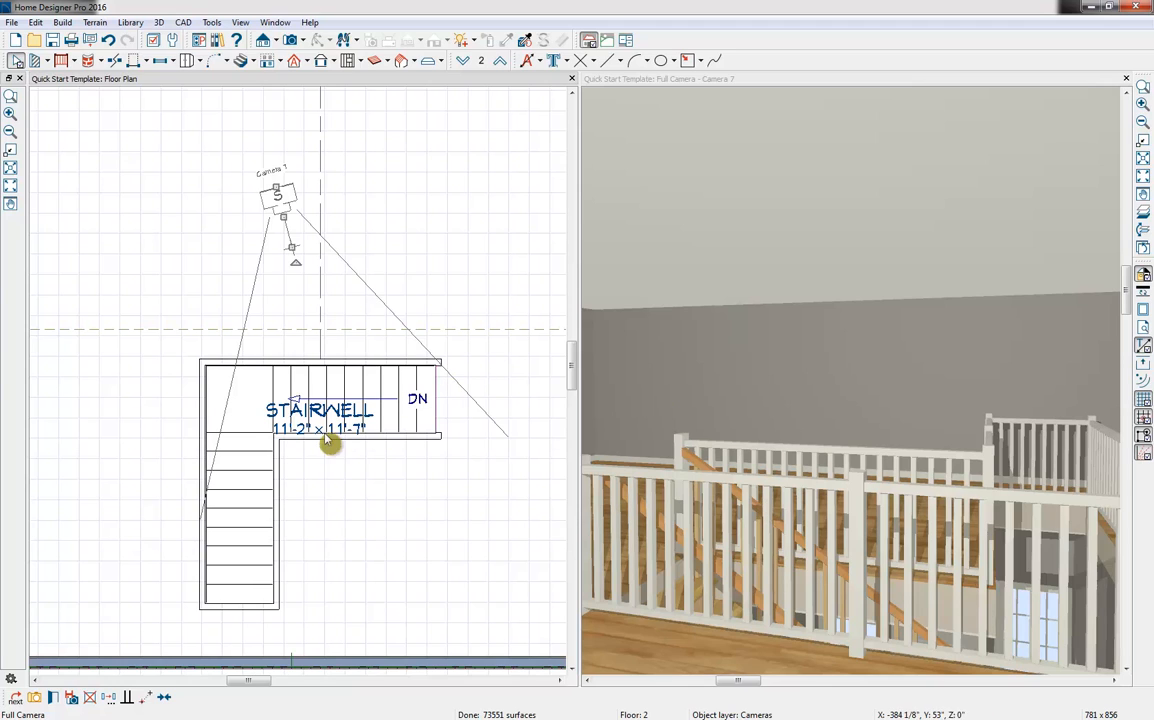
# Check the stairwell's room type and name in its Room Specification
pyautogui.click(253, 408)
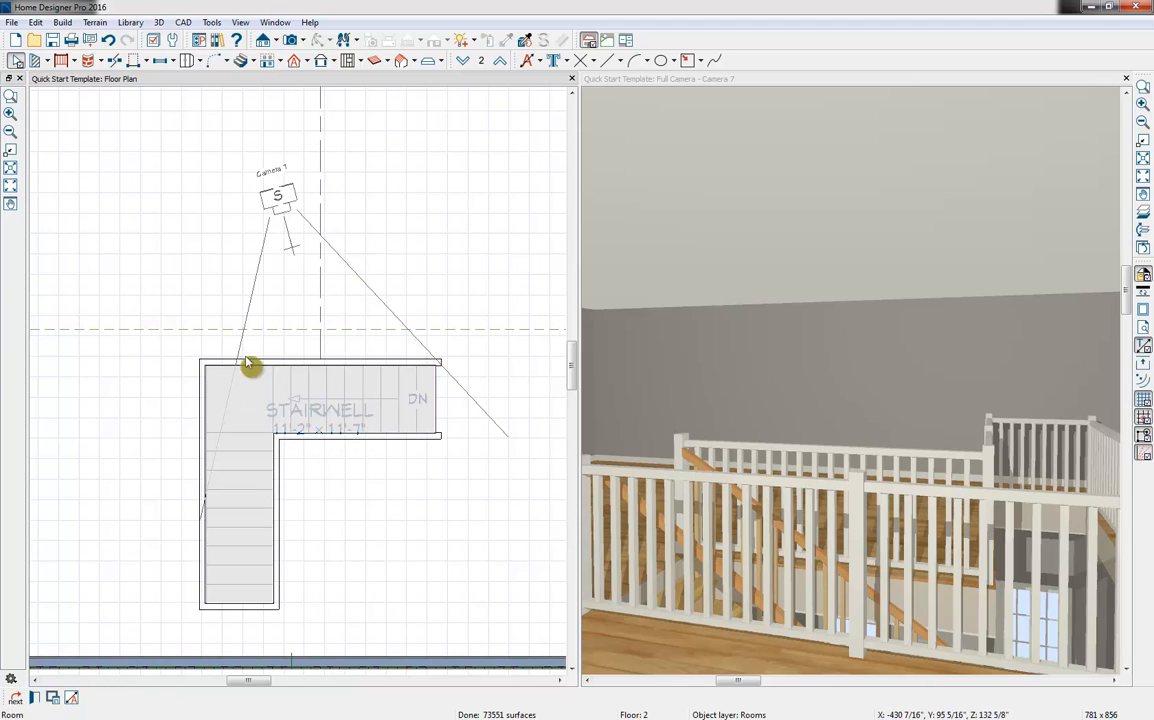
pyautogui.click(53, 697)
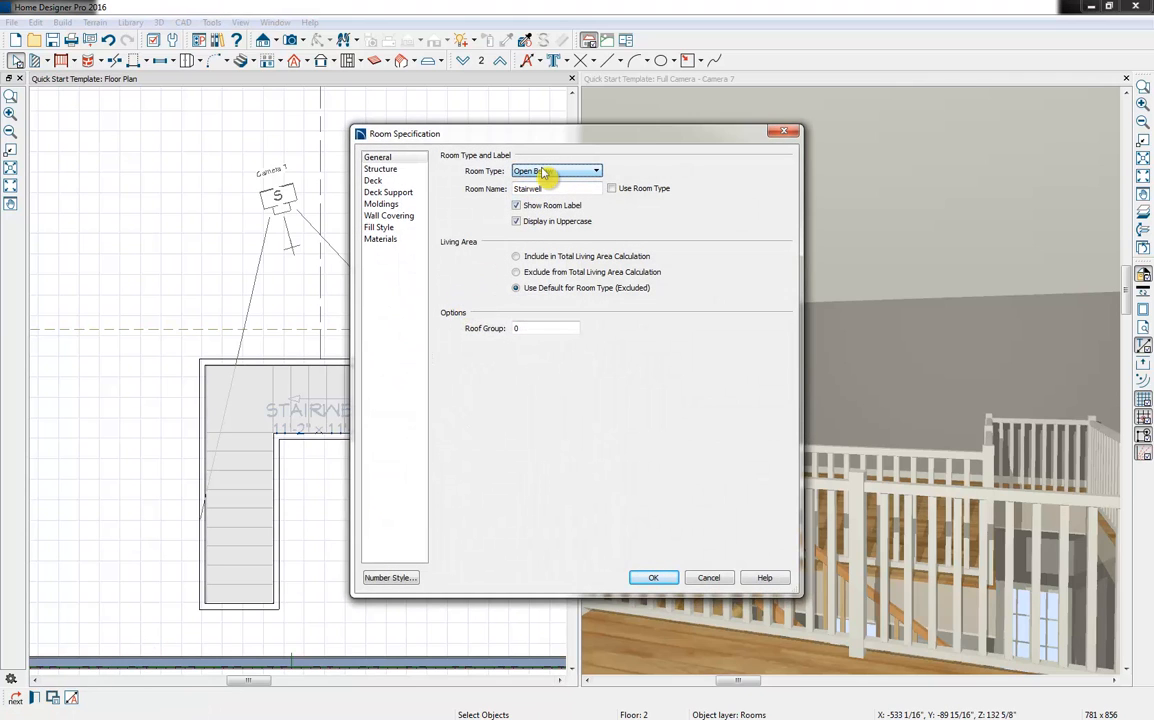
pyautogui.click(712, 578)
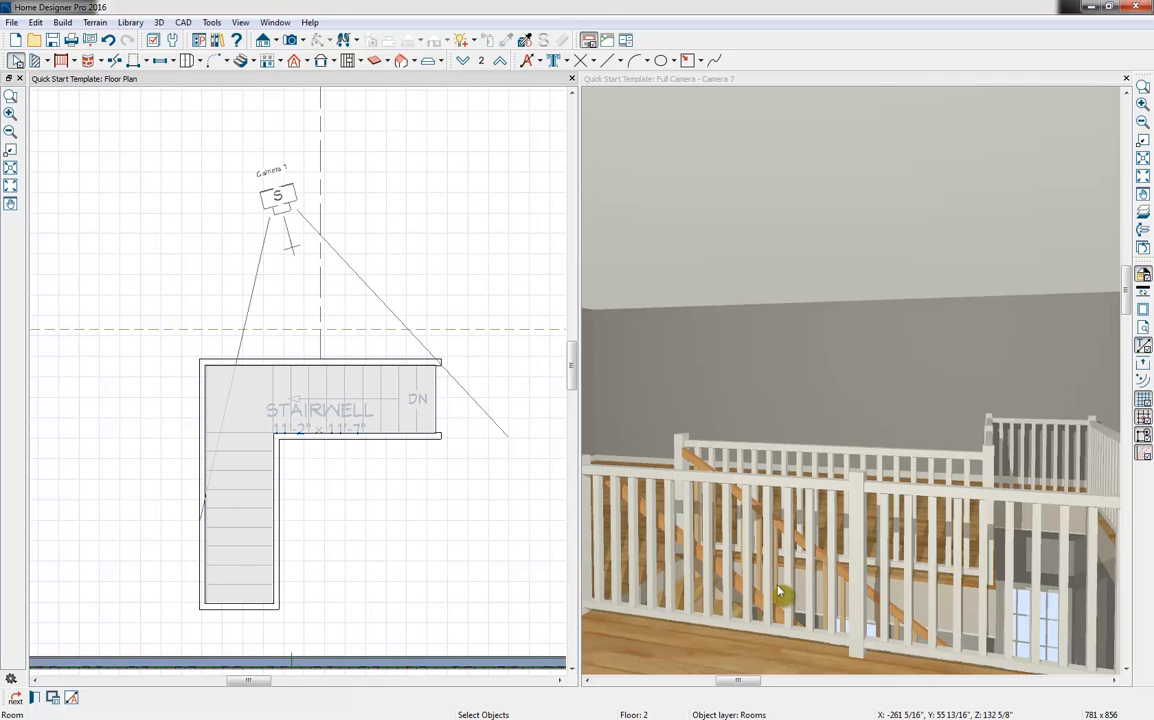
# Move the stairwell's inner railing beside the lower flight outward to the opening's far end, about 11'-3" from the opposite railing
pyautogui.click(280, 508)
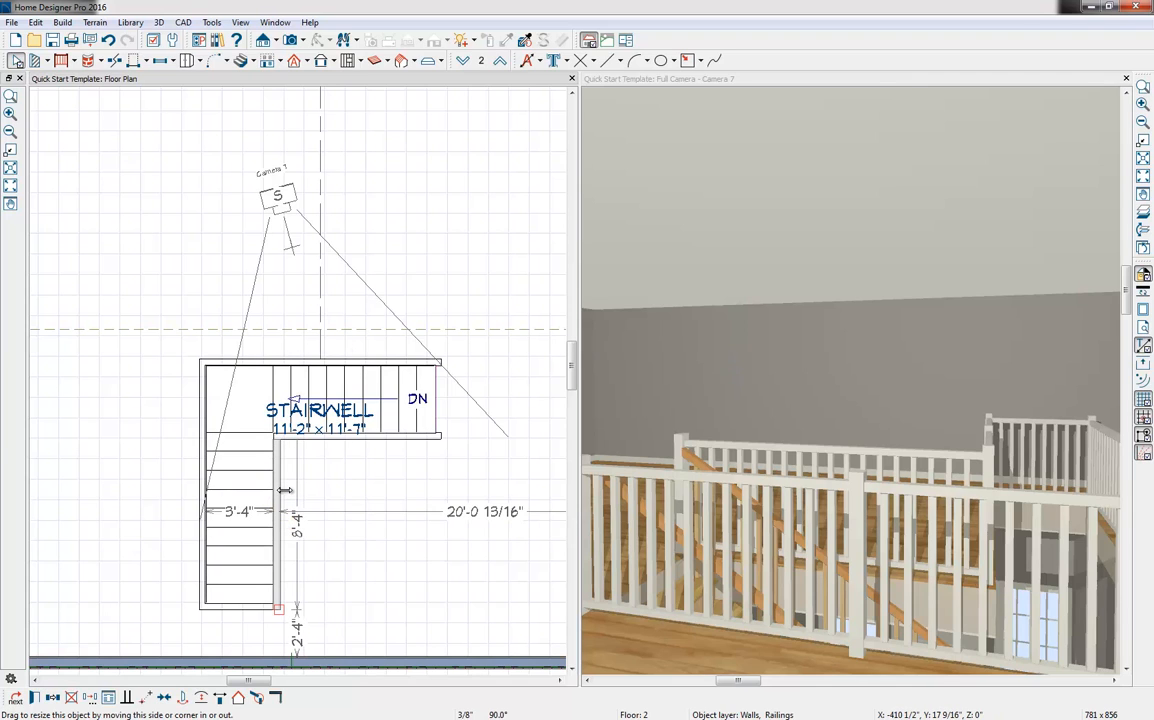
pyautogui.moveTo(285, 489); pyautogui.dragTo(438, 497)
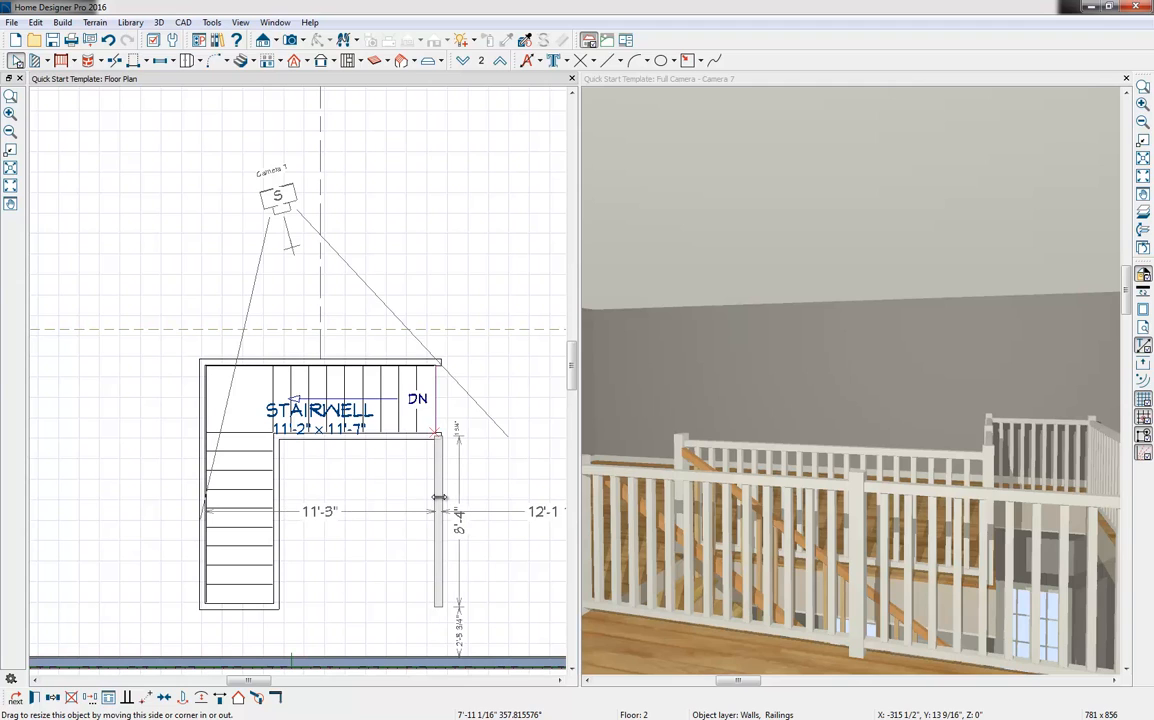
pyautogui.moveTo(357, 598); pyautogui.dragTo(362, 607)
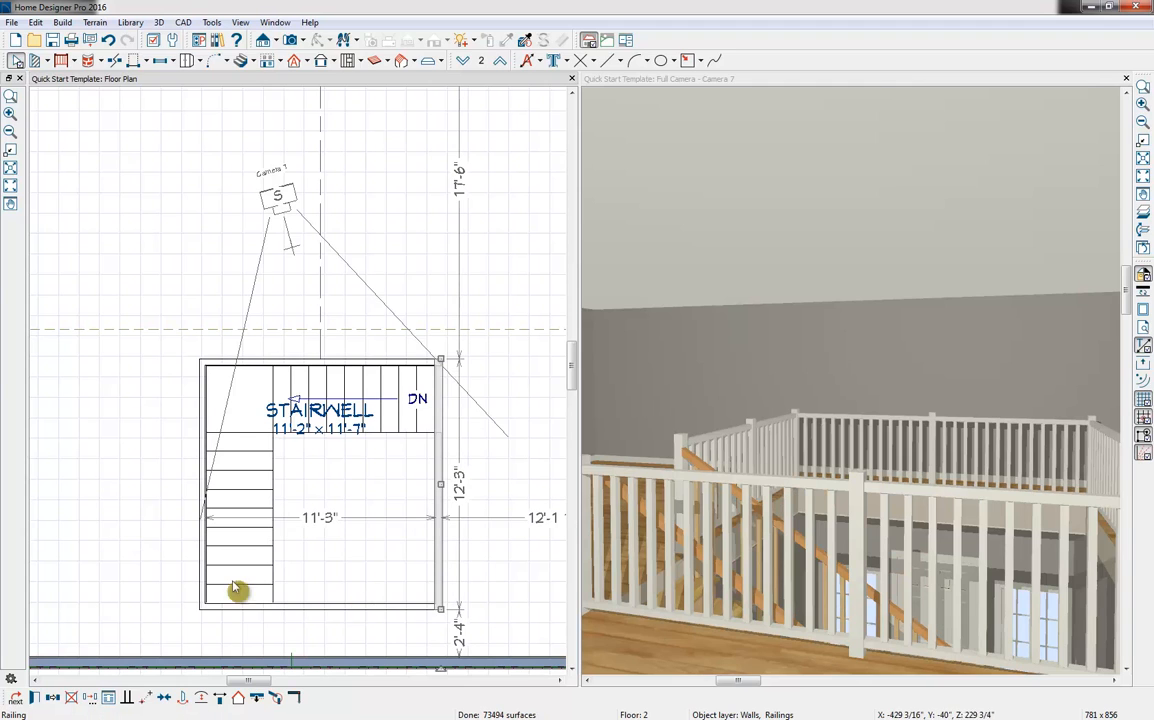
# Extend both side railings of the stairwell to the front exterior wall, about 14'-7" long, and delete the railing crossing between them
pyautogui.click(200, 603)
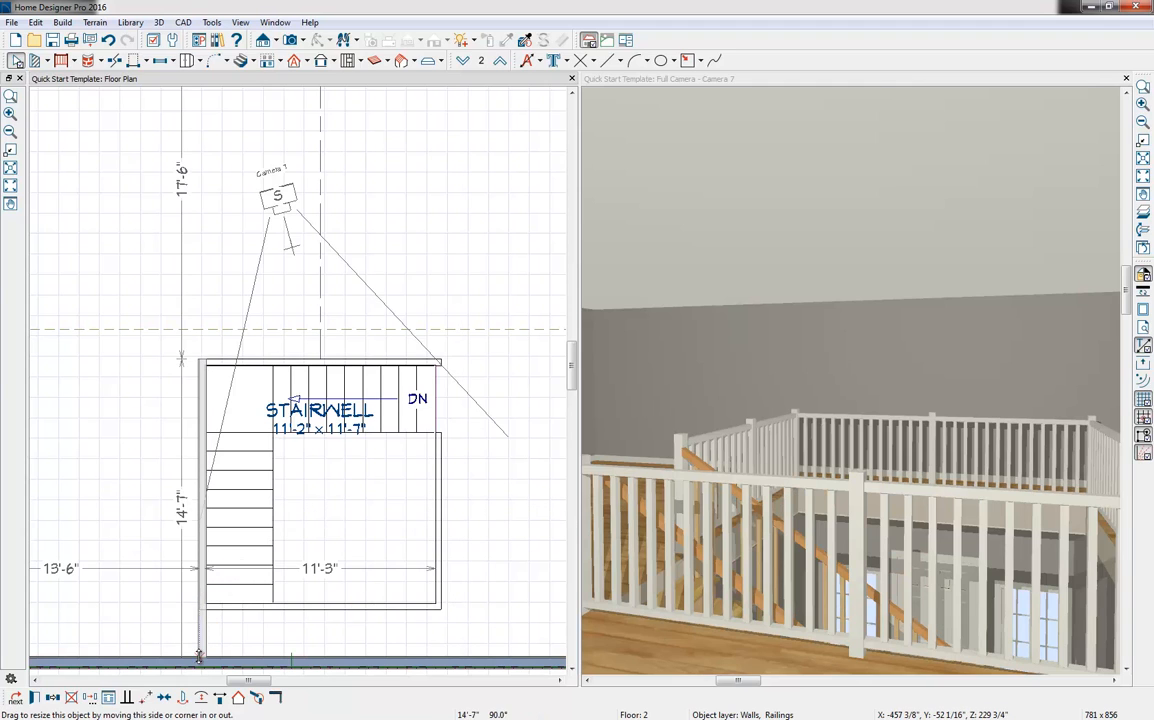
pyautogui.click(441, 571)
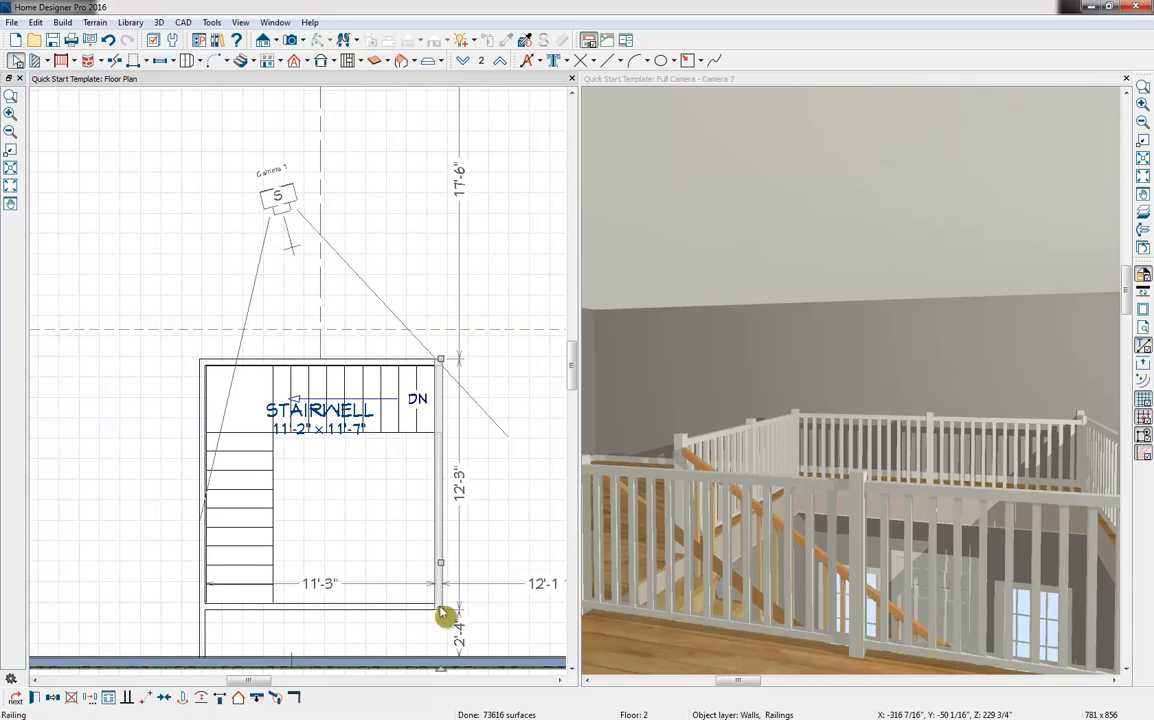
pyautogui.moveTo(440, 609); pyautogui.dragTo(435, 683)
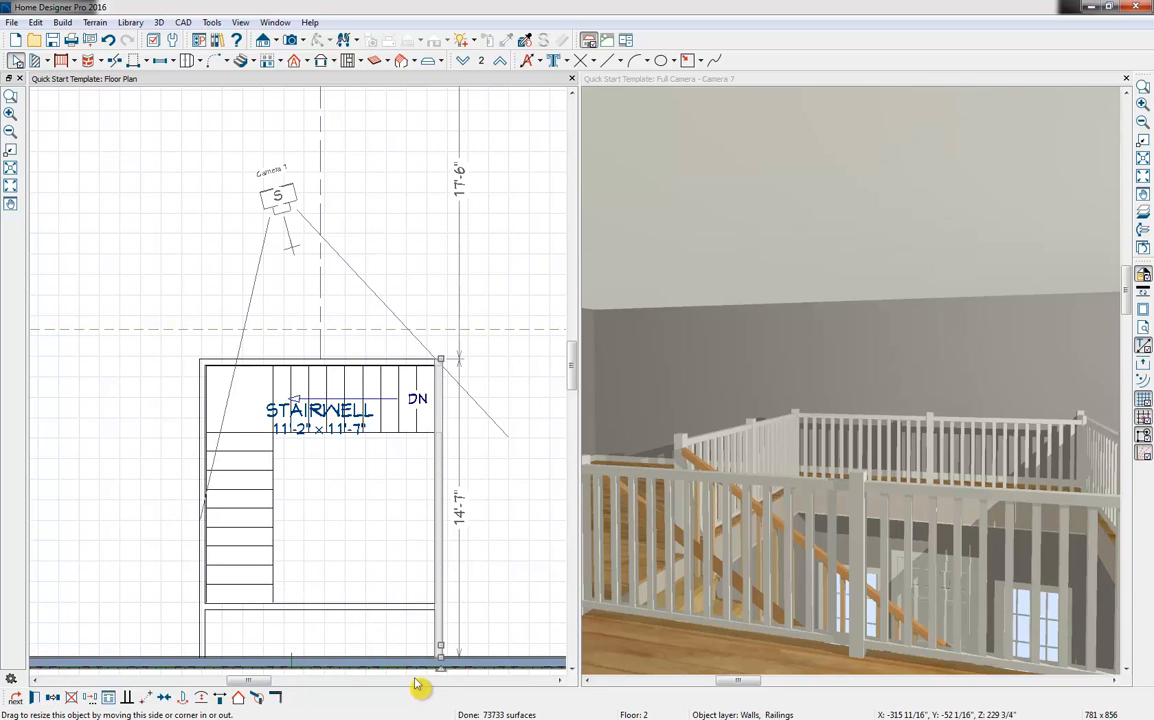
pyautogui.click(373, 611)
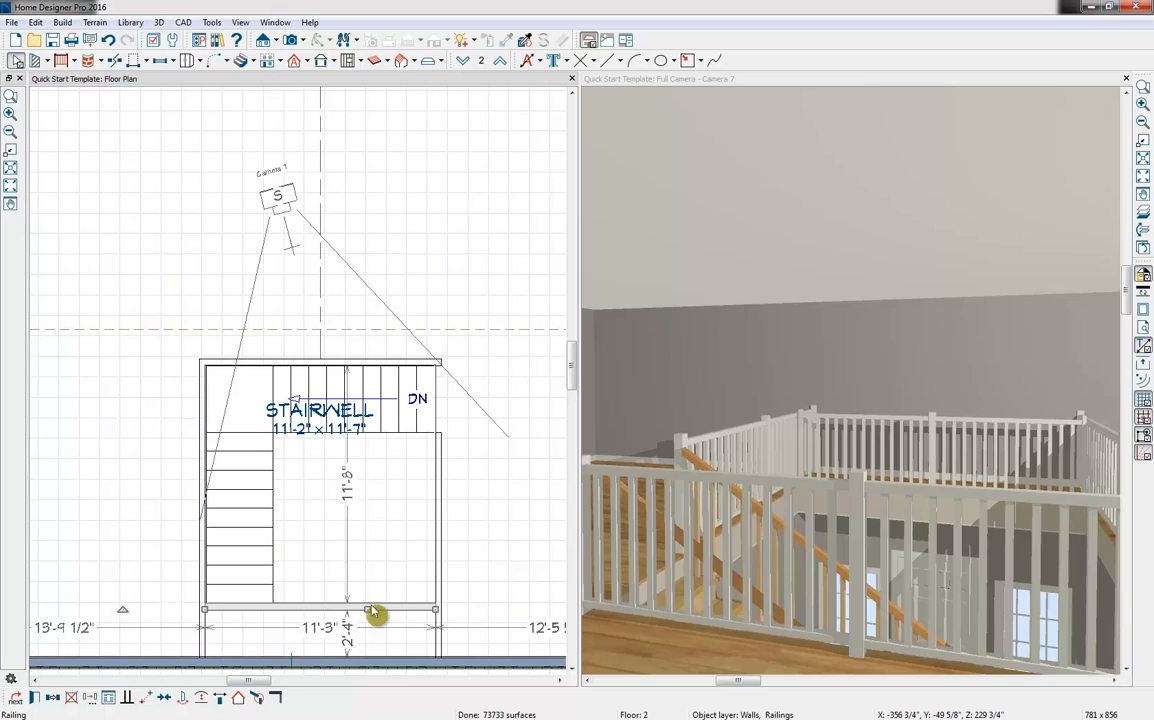
pyautogui.press('Delete')
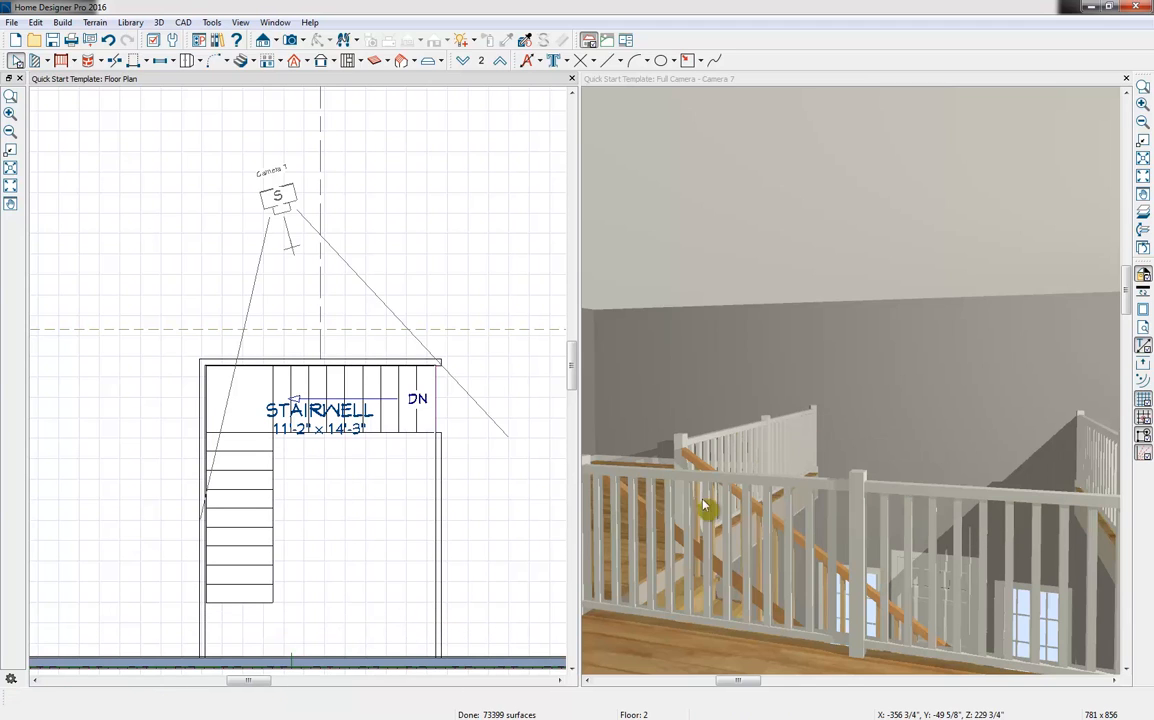
# Switch from the camera view to the full floor plan and display Floor 1 without the reference floor overlay
pyautogui.click(639, 83)
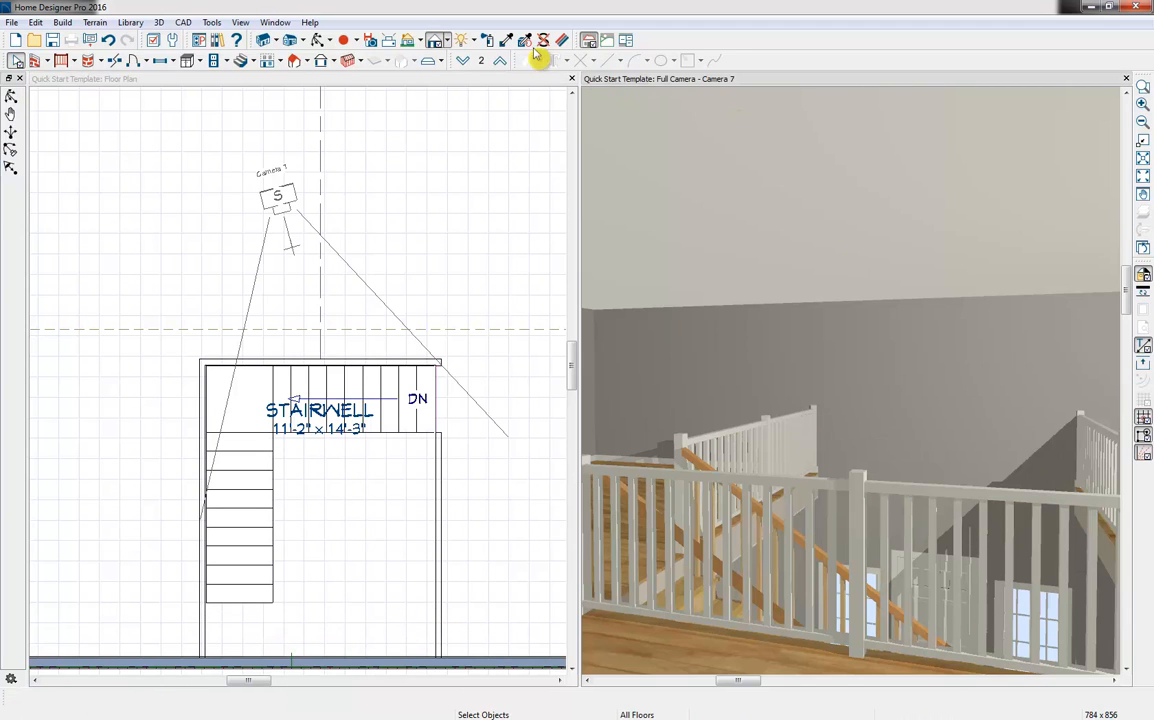
pyautogui.click(317, 41)
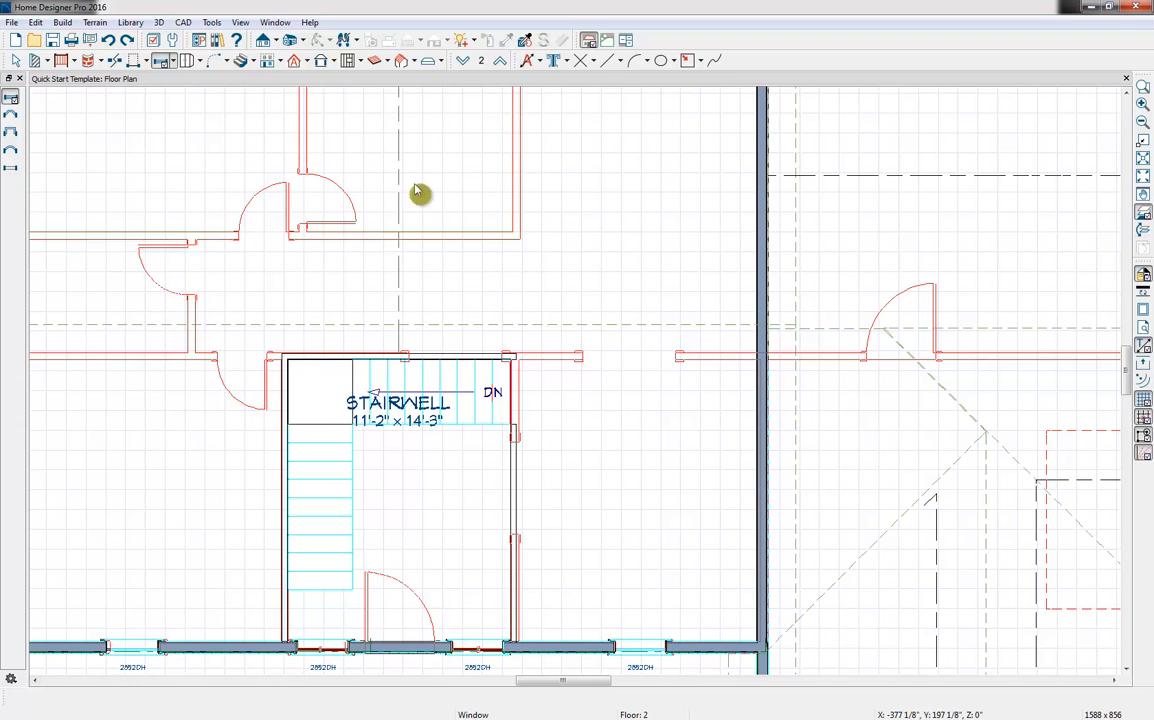
pyautogui.click(1143, 229)
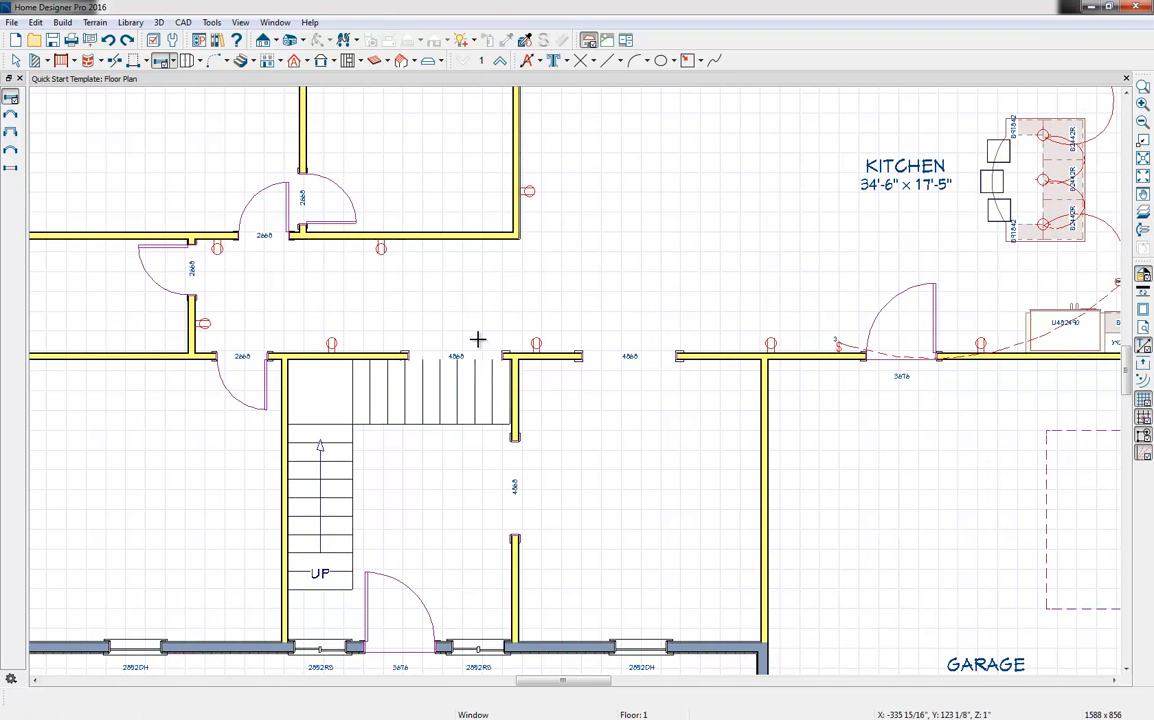
pyautogui.click(462, 60)
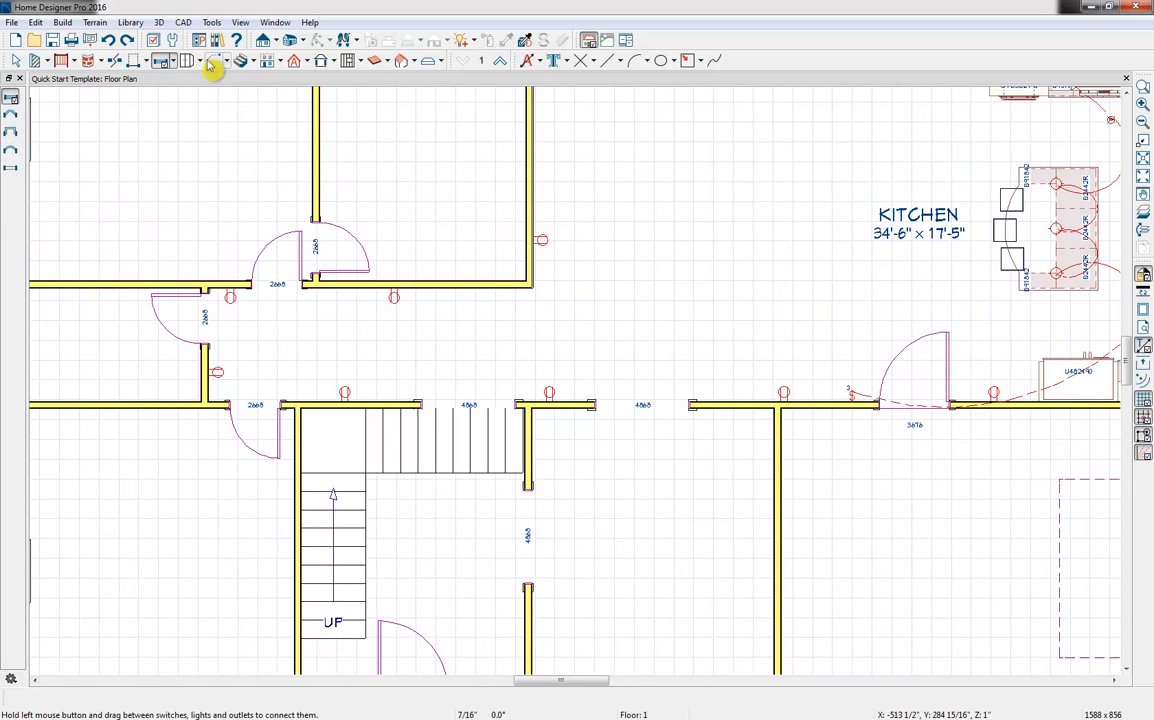
# Start building a foundation below Floor 1 and open its settings
pyautogui.click(193, 63)
pyautogui.click(281, 64)
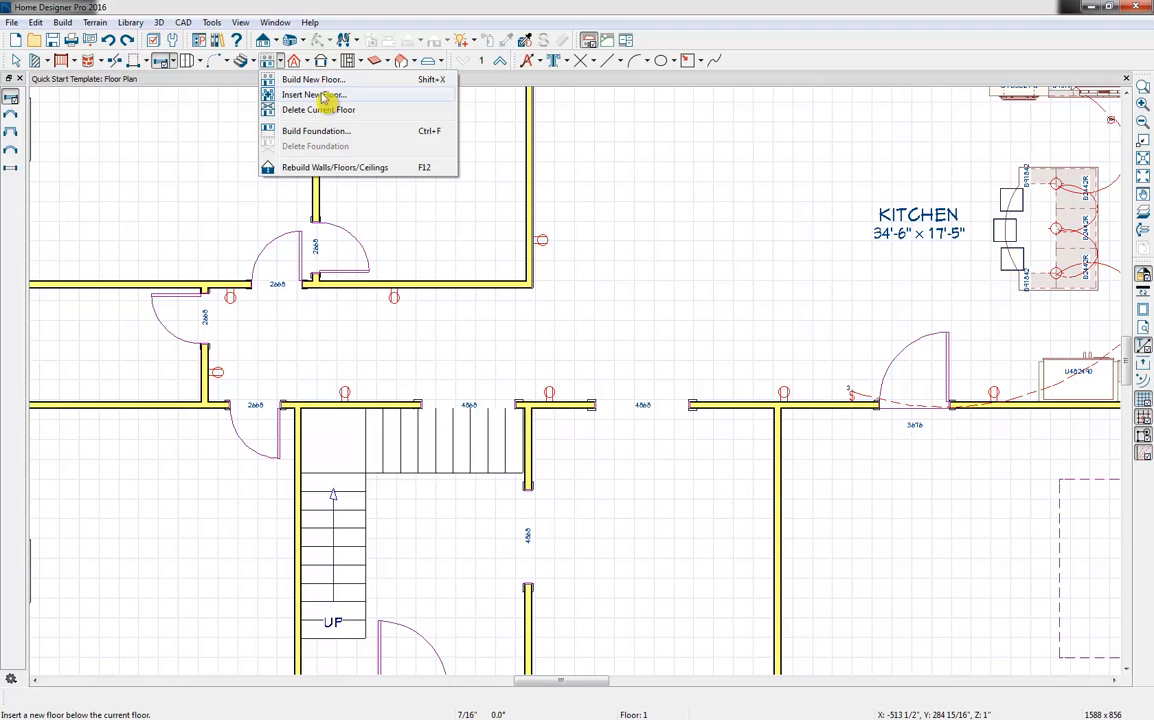
pyautogui.click(316, 132)
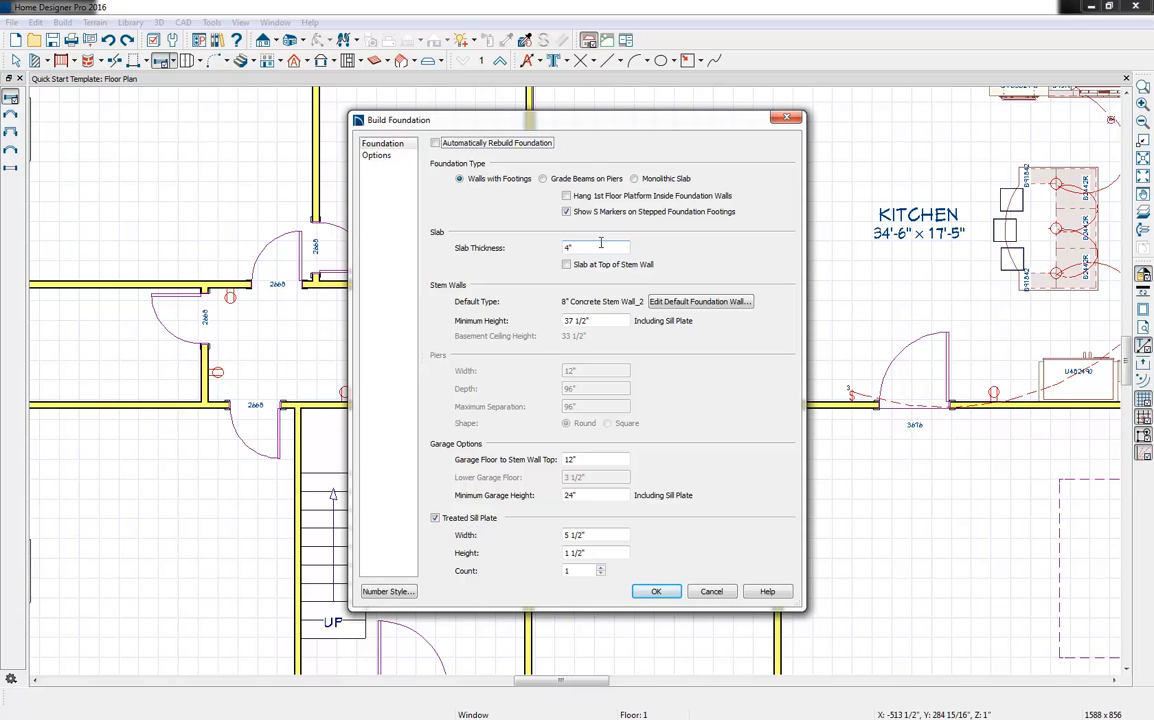
# Try a minimum stem wall height of 100" for the foundation and set it back to 37 1/2"
pyautogui.click(601, 320)
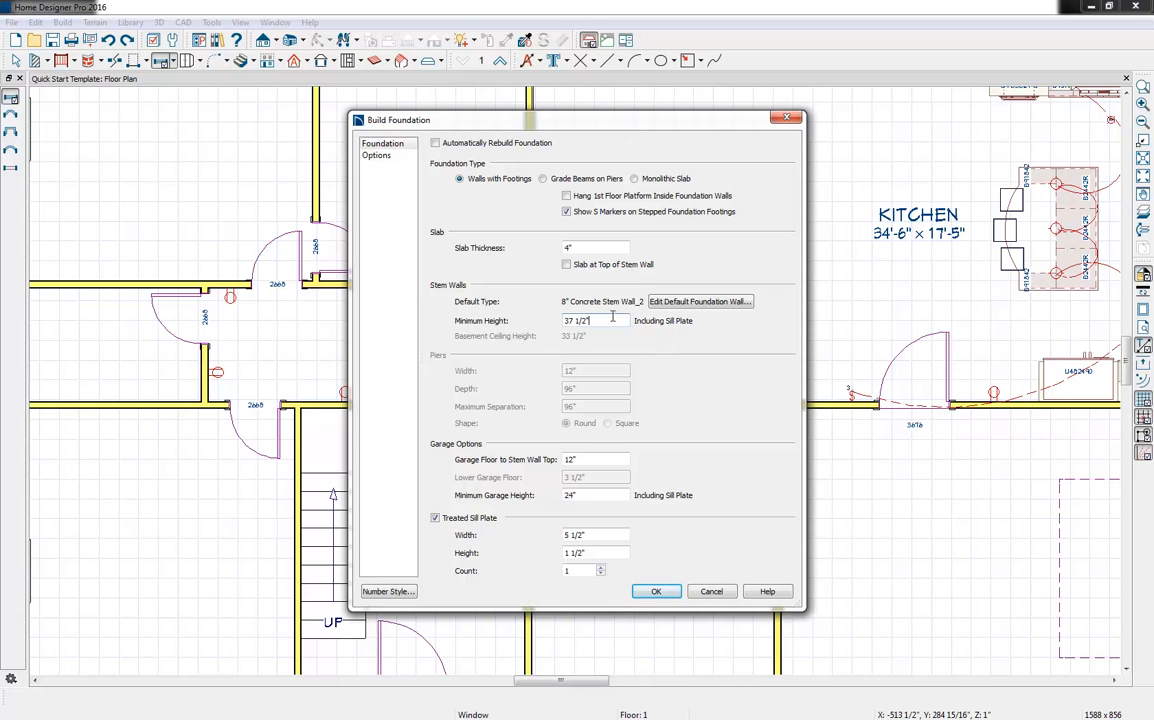
pyautogui.moveTo(611, 320); pyautogui.dragTo(421, 354)
pyautogui.press('Tab')
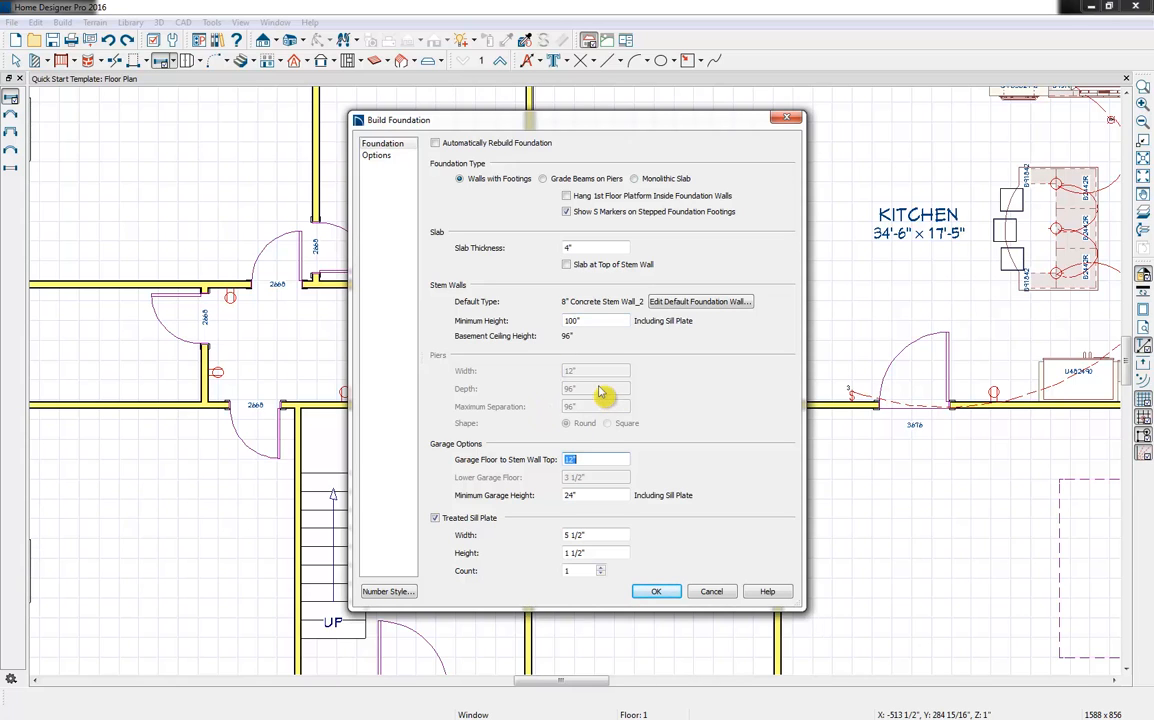
pyautogui.doubleClick(599, 321)
pyautogui.write('37 1/2')
pyautogui.press('Tab')
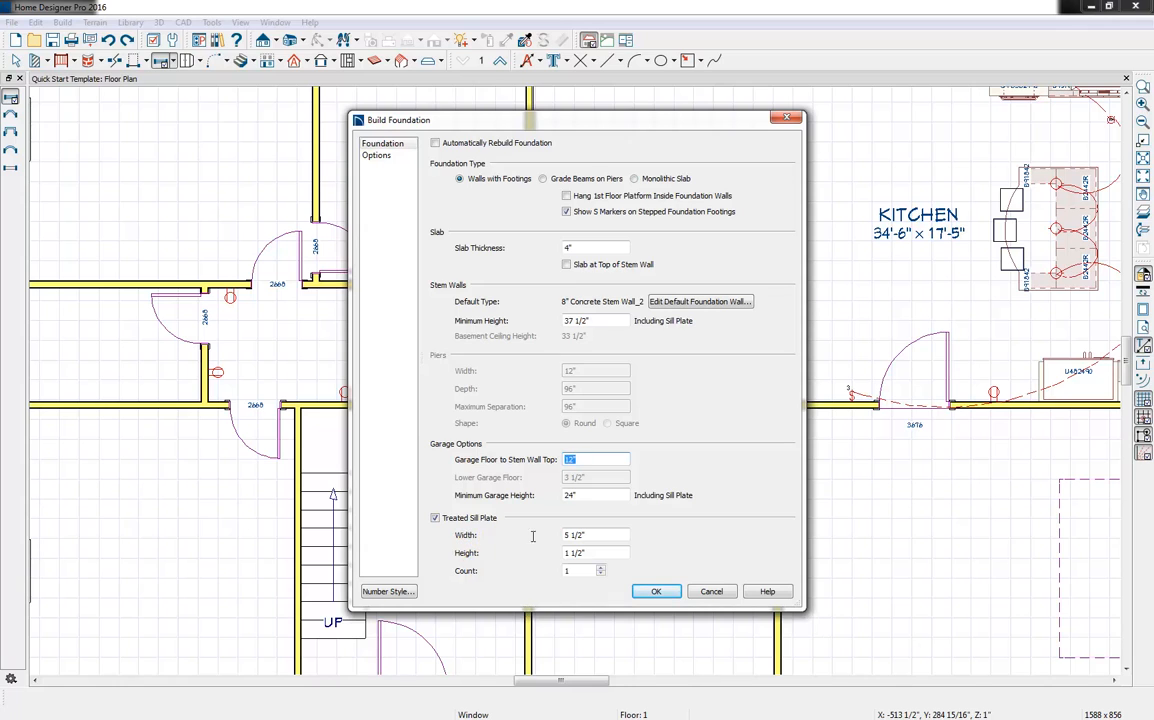
# Review the foundation's rebar options and build it as walls with footings, deriving the new foundation plan from the 1st floor plan
pyautogui.click(378, 158)
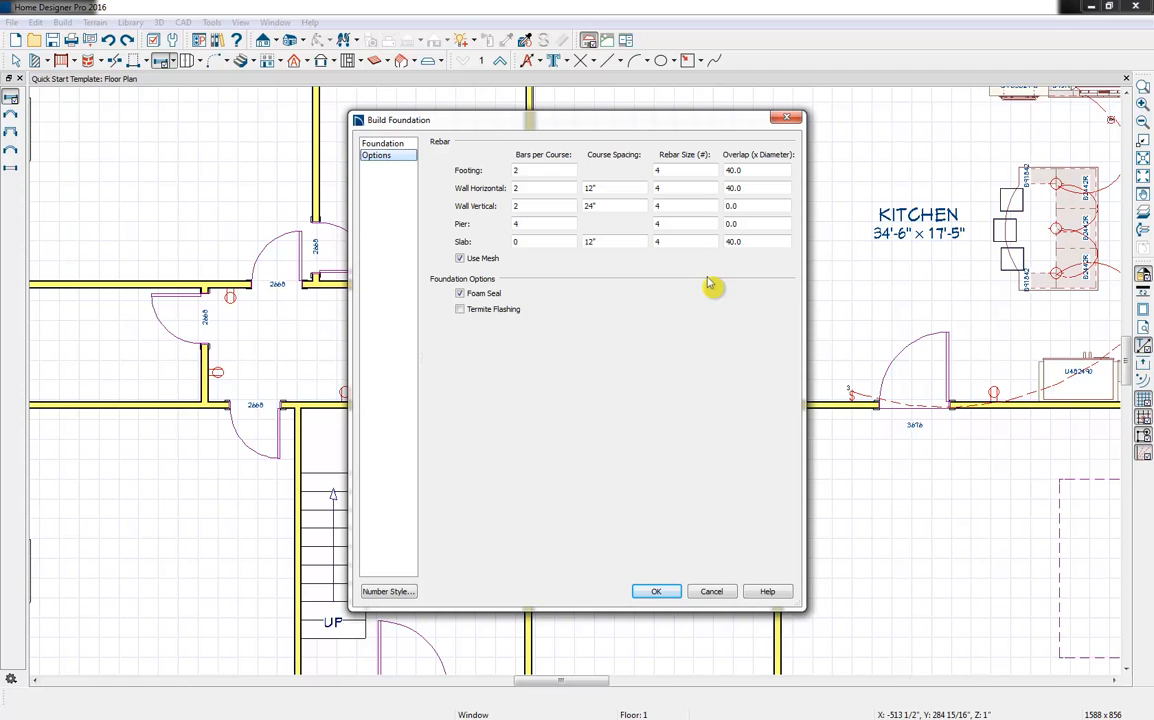
pyautogui.click(382, 144)
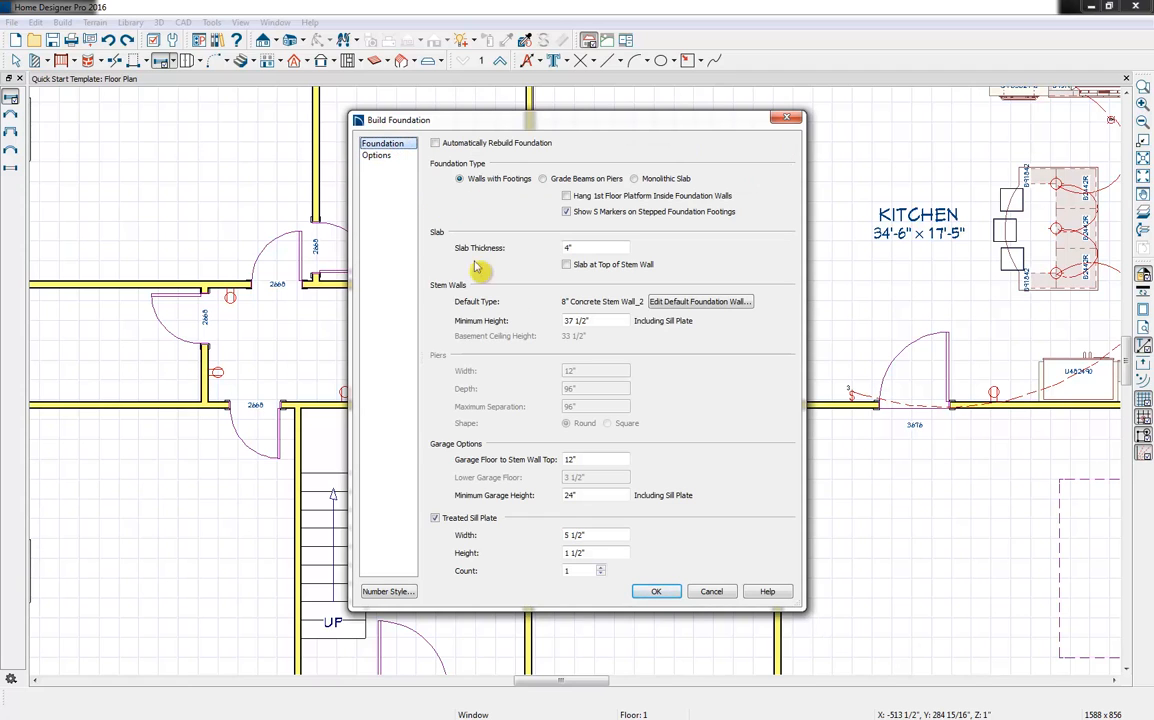
pyautogui.click(655, 592)
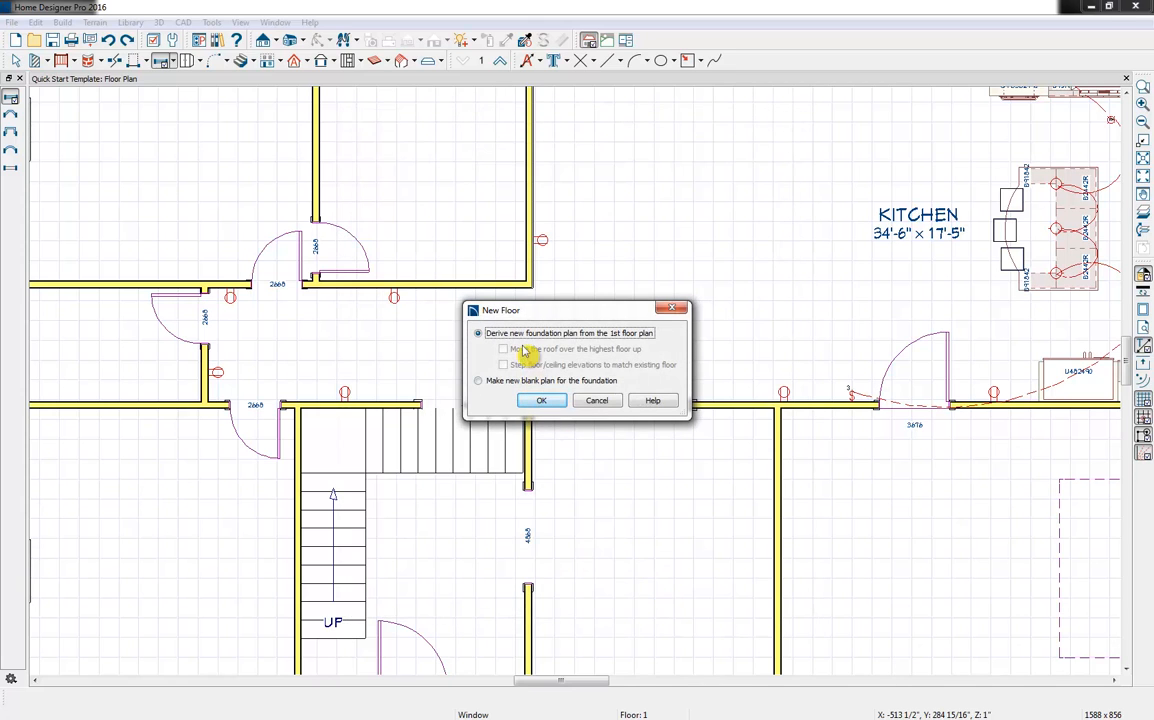
pyautogui.click(545, 402)
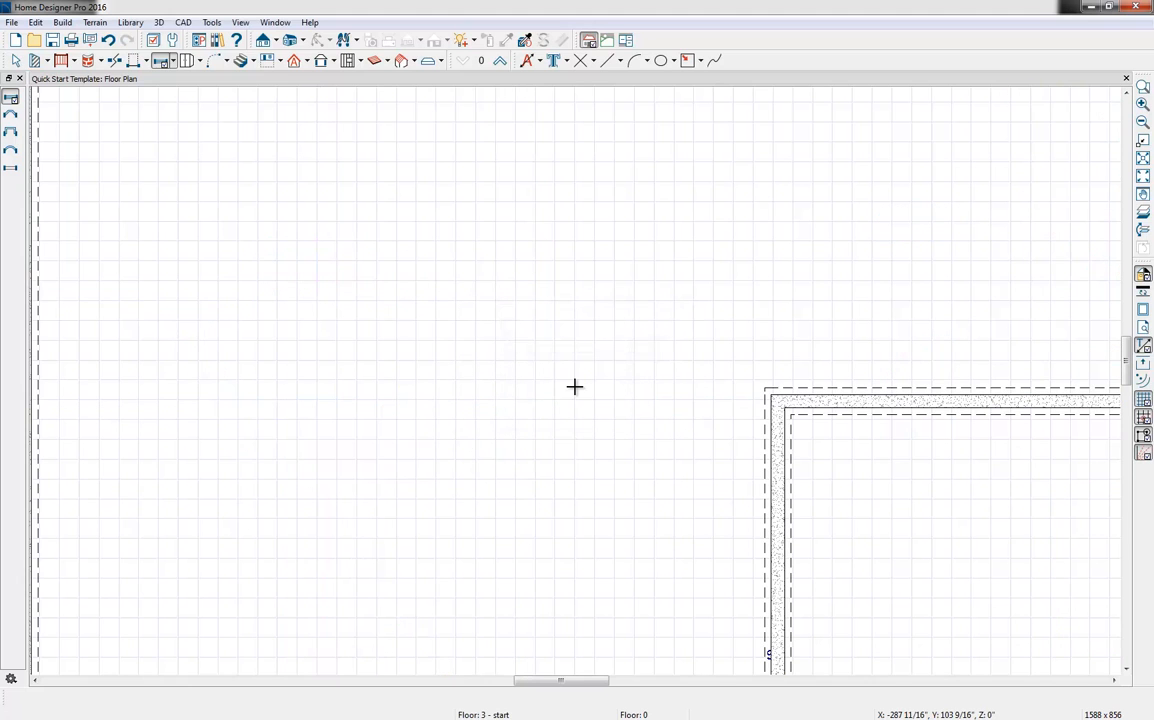
# Cut a backclipped cross section through the main house area from the foundation plan
pyautogui.scroll(-2, 574, 386)
pyautogui.scroll(-2, 574, 386)
pyautogui.moveTo(603, 374); pyautogui.dragTo(500, 381, button='middle')
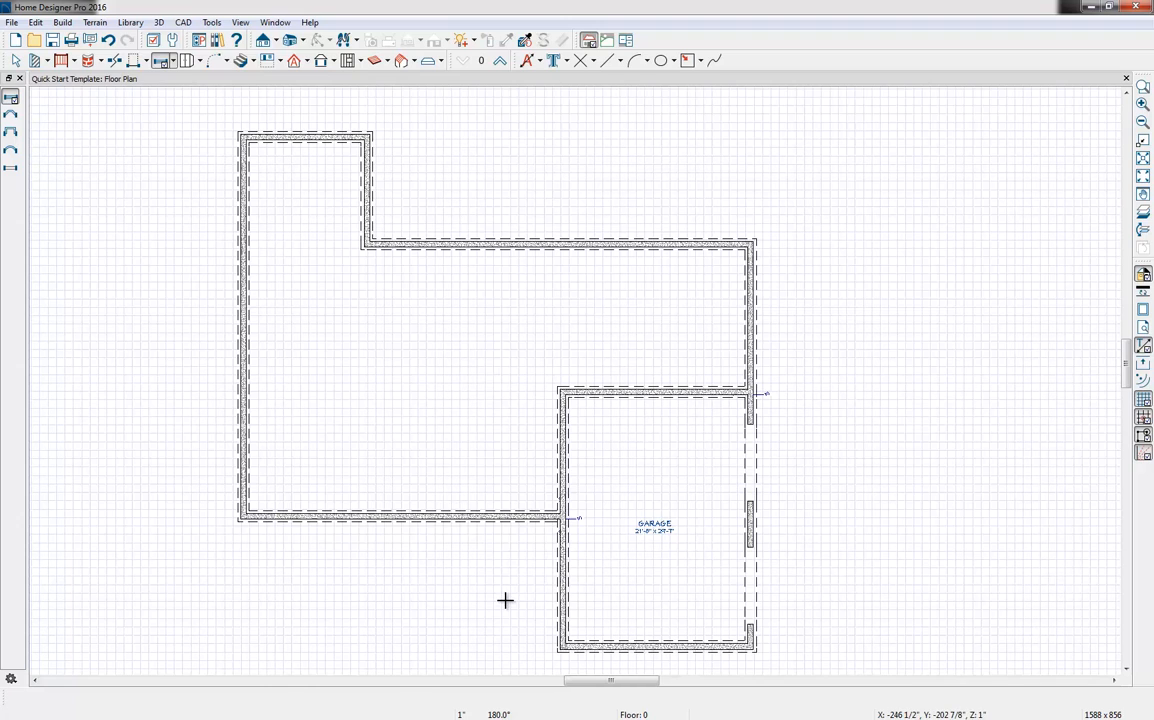
pyautogui.click(275, 41)
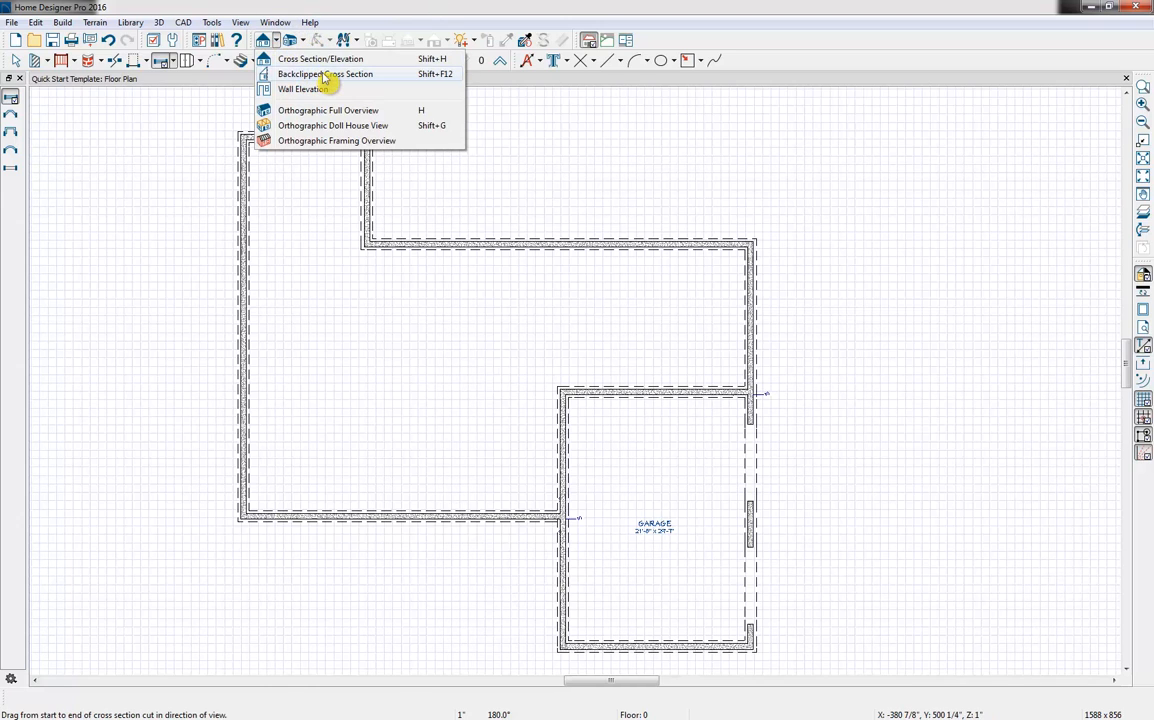
pyautogui.click(323, 75)
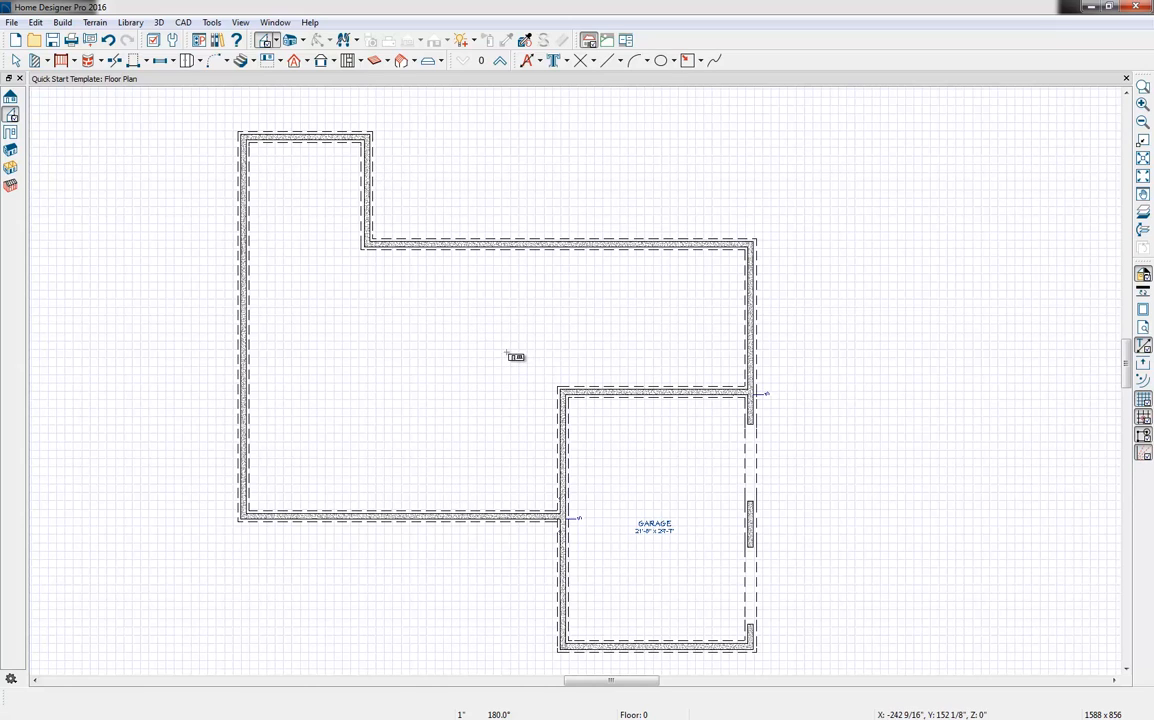
pyautogui.moveTo(507, 352); pyautogui.dragTo(481, 363)
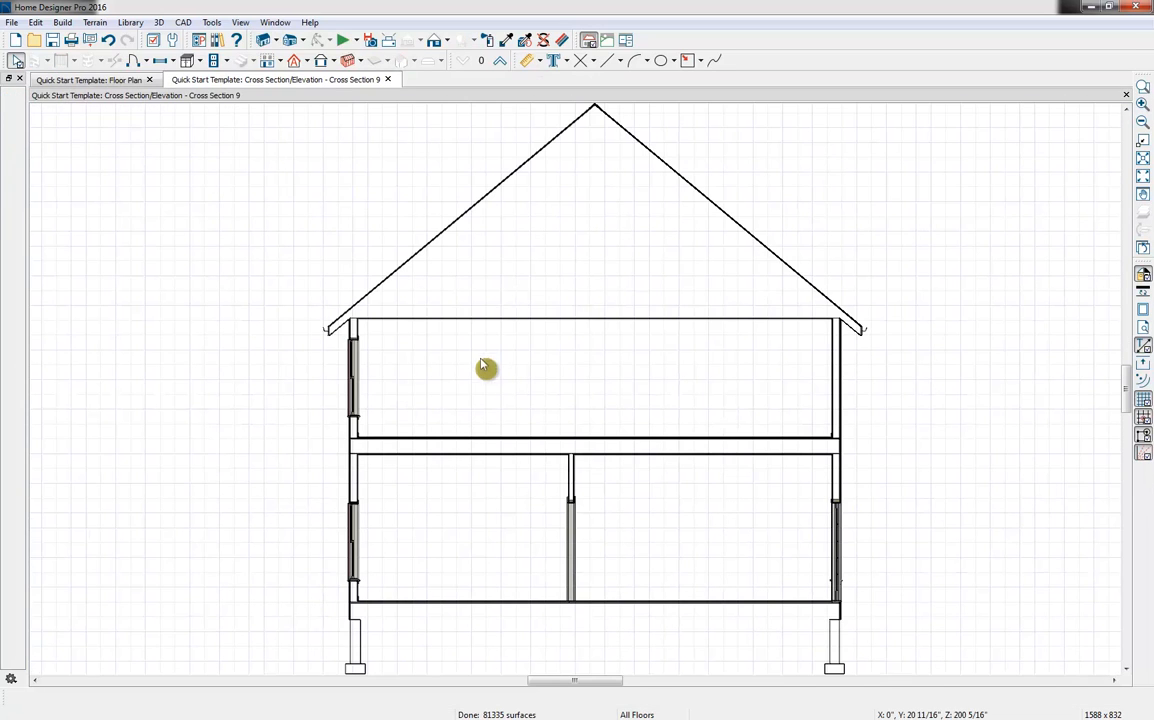
# Examine the stem walls and footings below the first floor in the cross section, and close that view
pyautogui.moveTo(472, 486); pyautogui.dragTo(470, 471, button='middle')
pyautogui.scroll(-2, 470, 473)
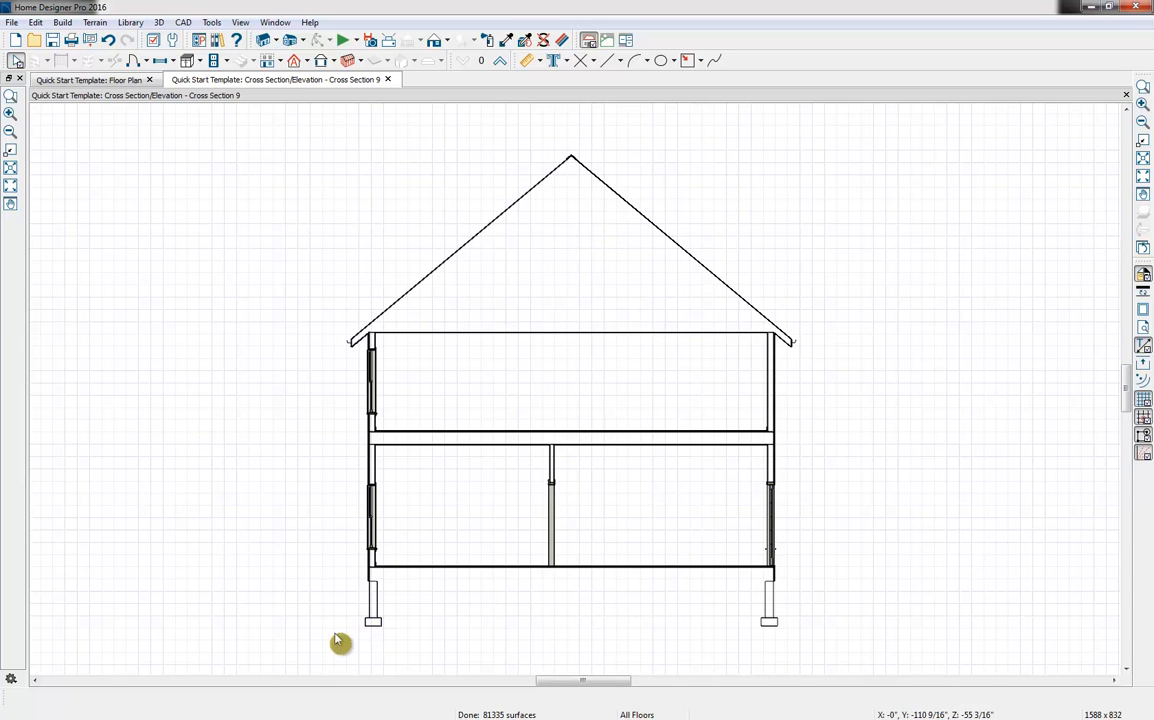
pyautogui.scroll(4, 338, 640)
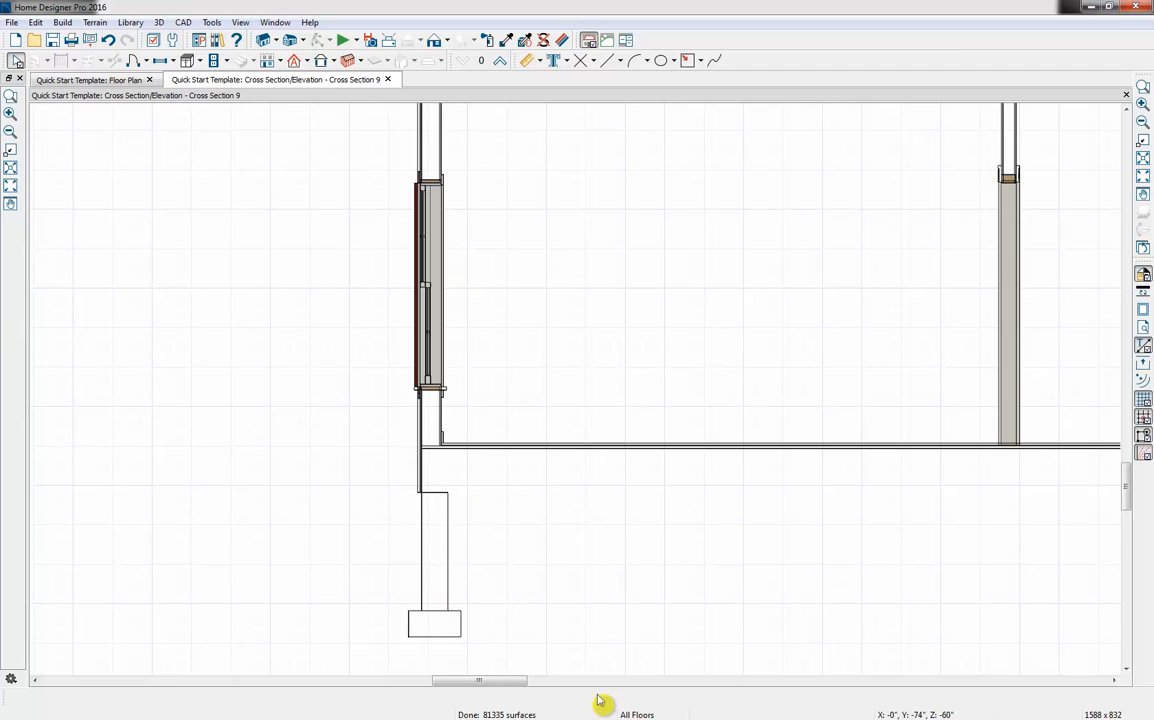
pyautogui.scroll(-6, 716, 610)
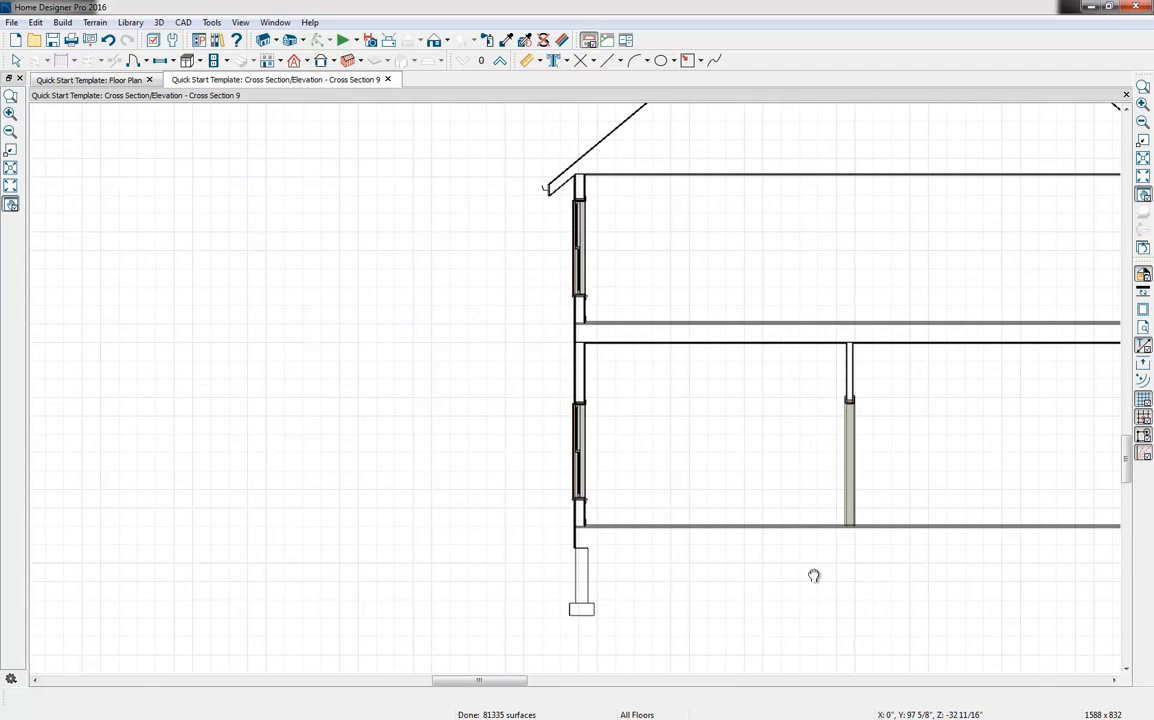
pyautogui.scroll(-2, 572, 590)
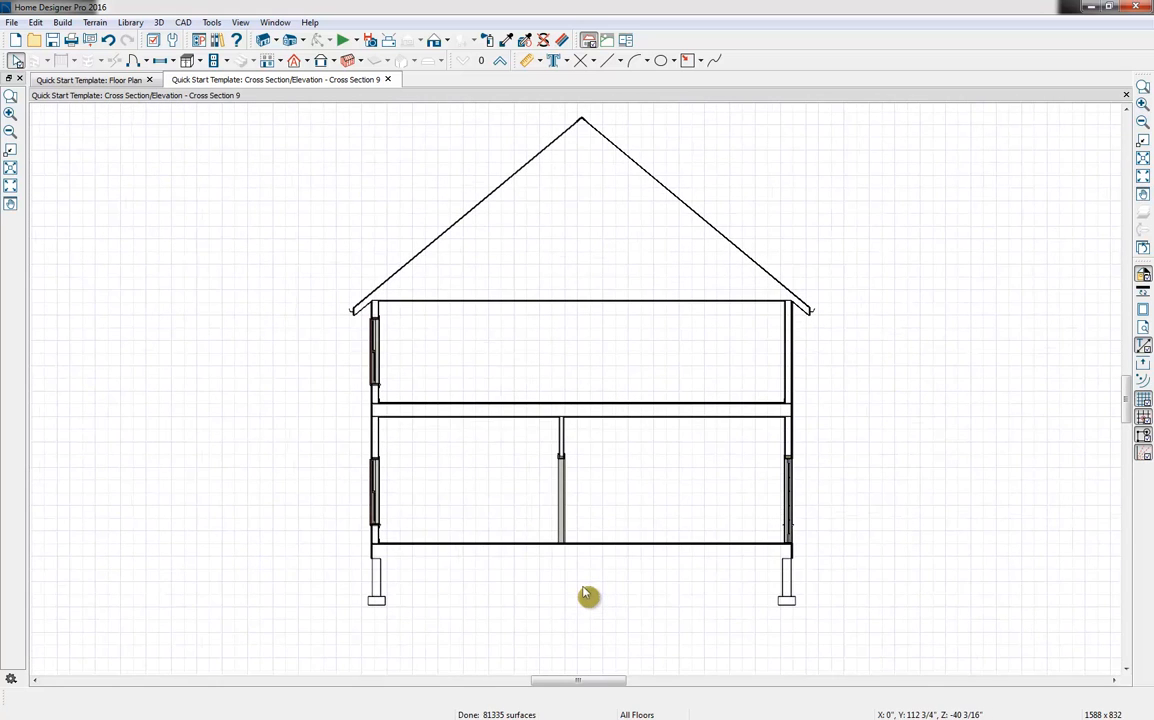
pyautogui.click(388, 79)
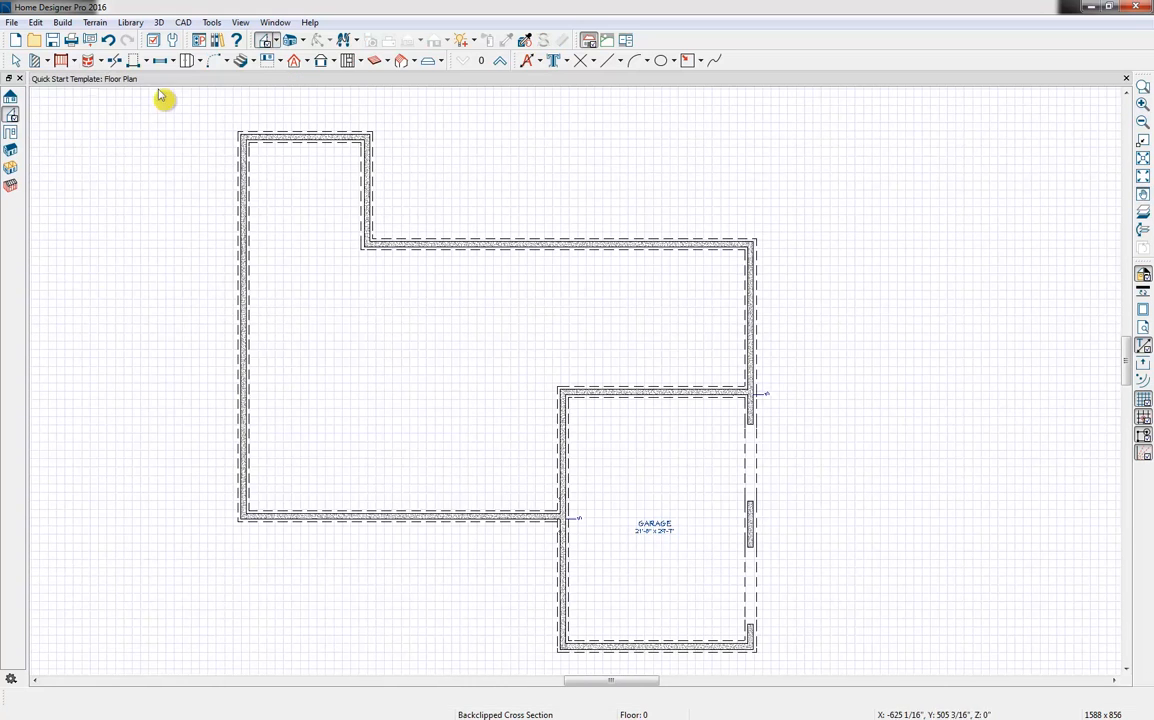
# Open a perspective full overview and orbit to the front of the house to inspect the exposed foundation
pyautogui.click(294, 41)
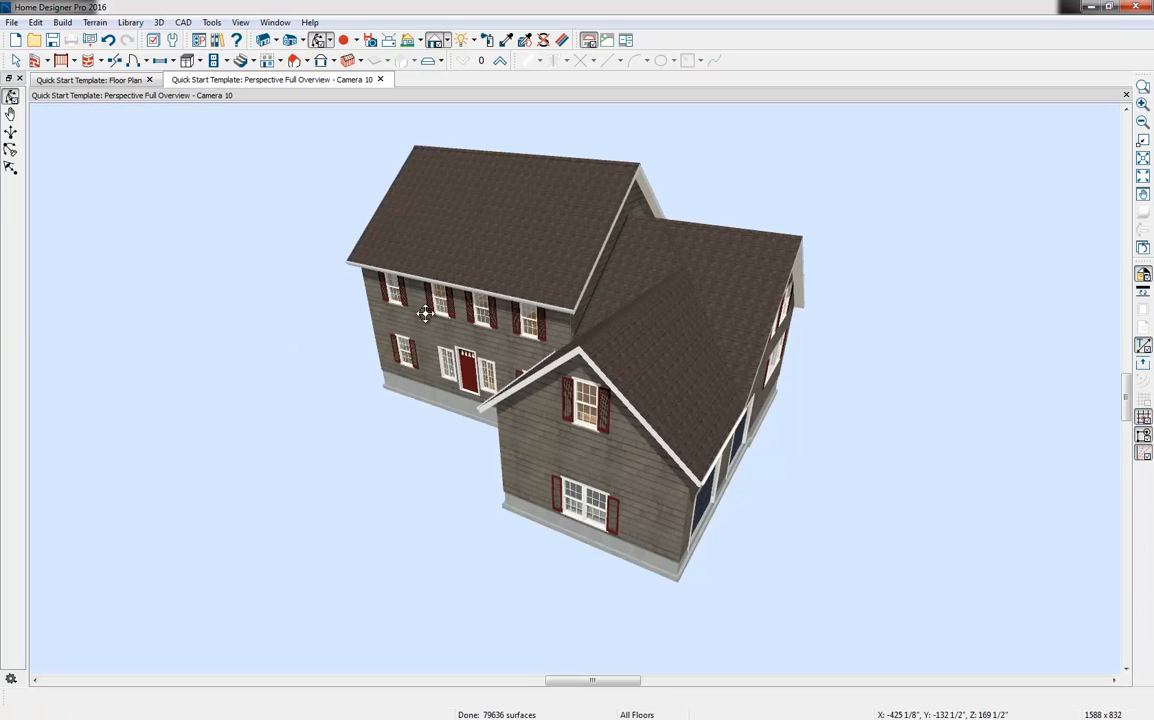
pyautogui.moveTo(425, 313); pyautogui.dragTo(554, 282)
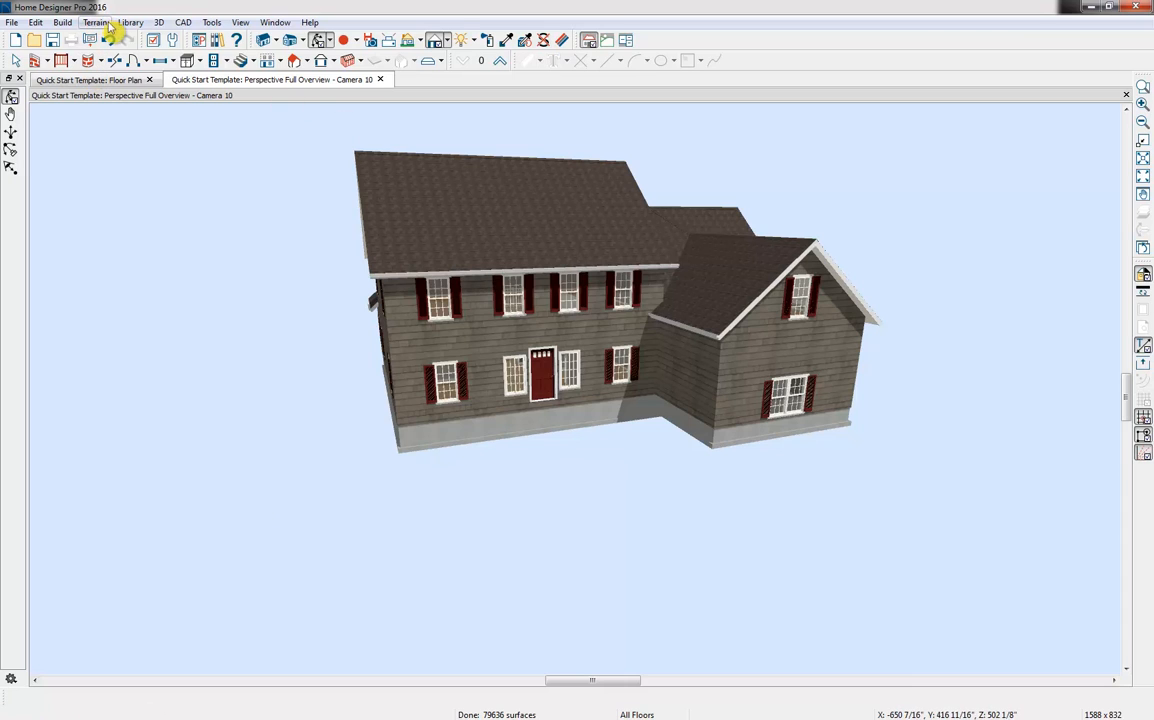
pyautogui.click(95, 22)
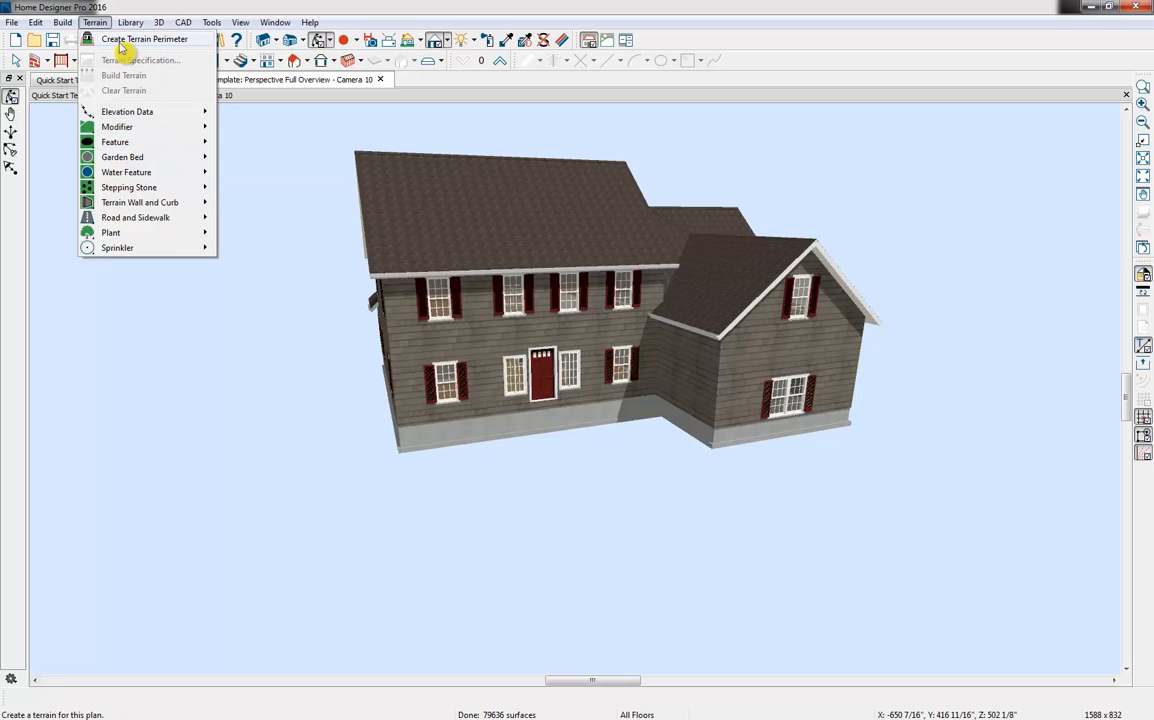
pyautogui.click(313, 11)
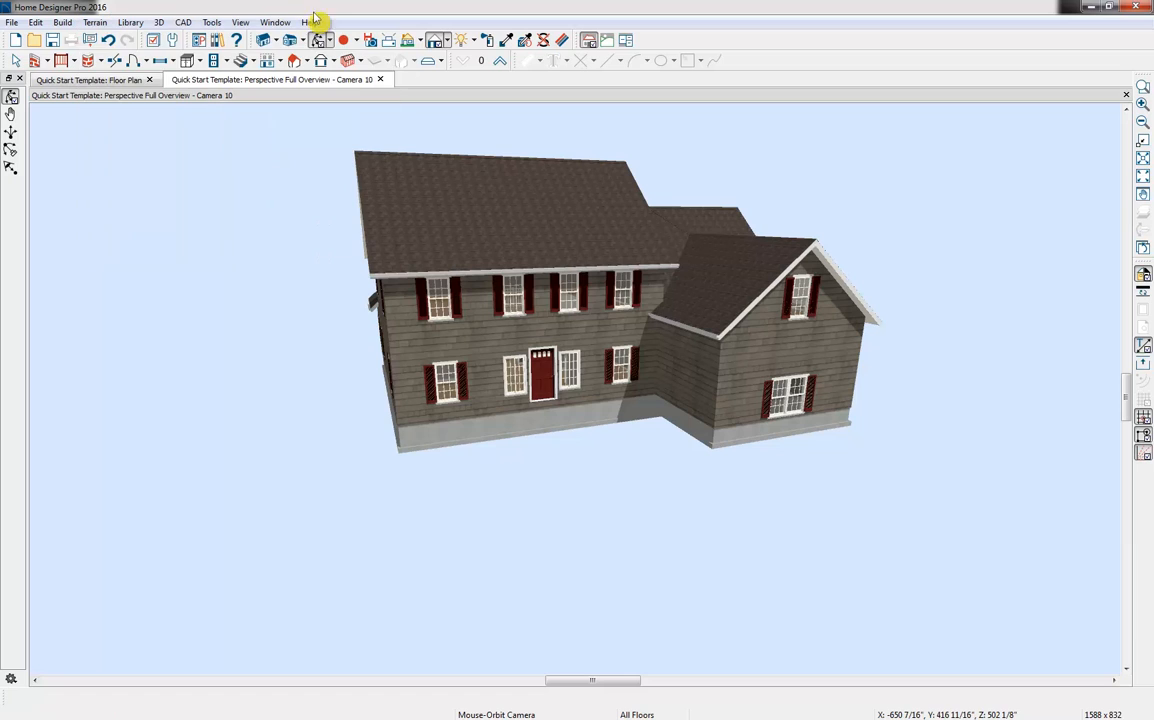
# Move up to Floor 1, create a terrain perimeter around the house, and look it over in the overview
pyautogui.click(500, 62)
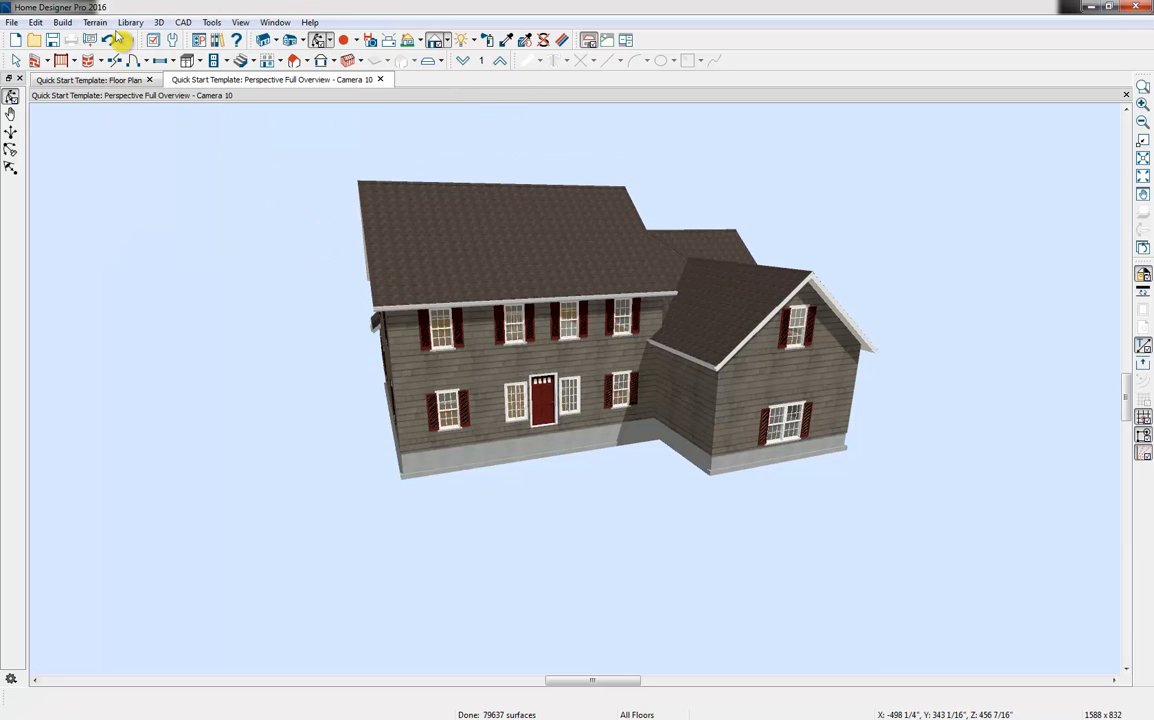
pyautogui.click(95, 22)
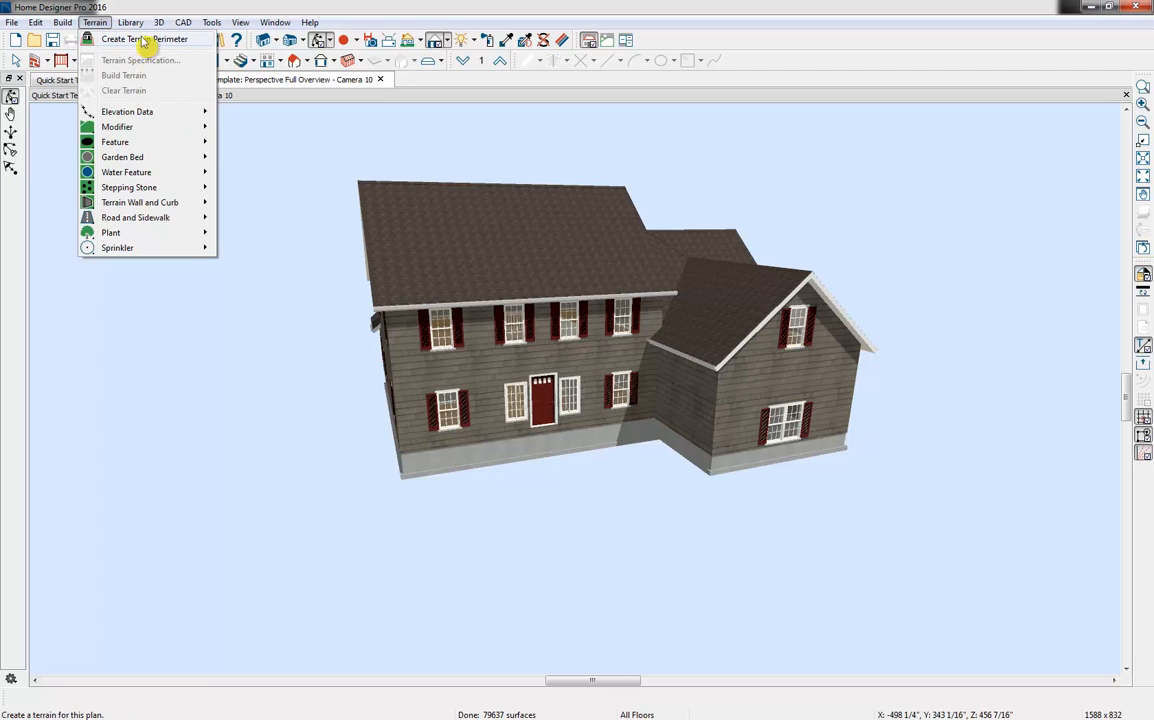
pyautogui.click(145, 40)
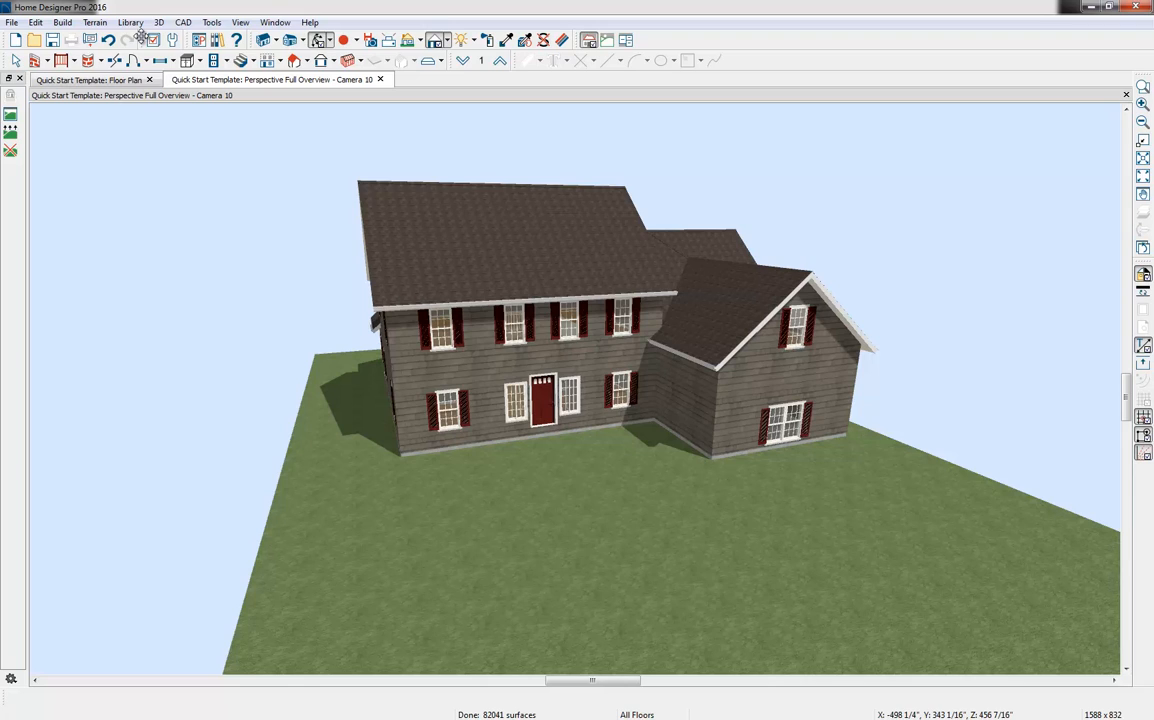
pyautogui.press('space')
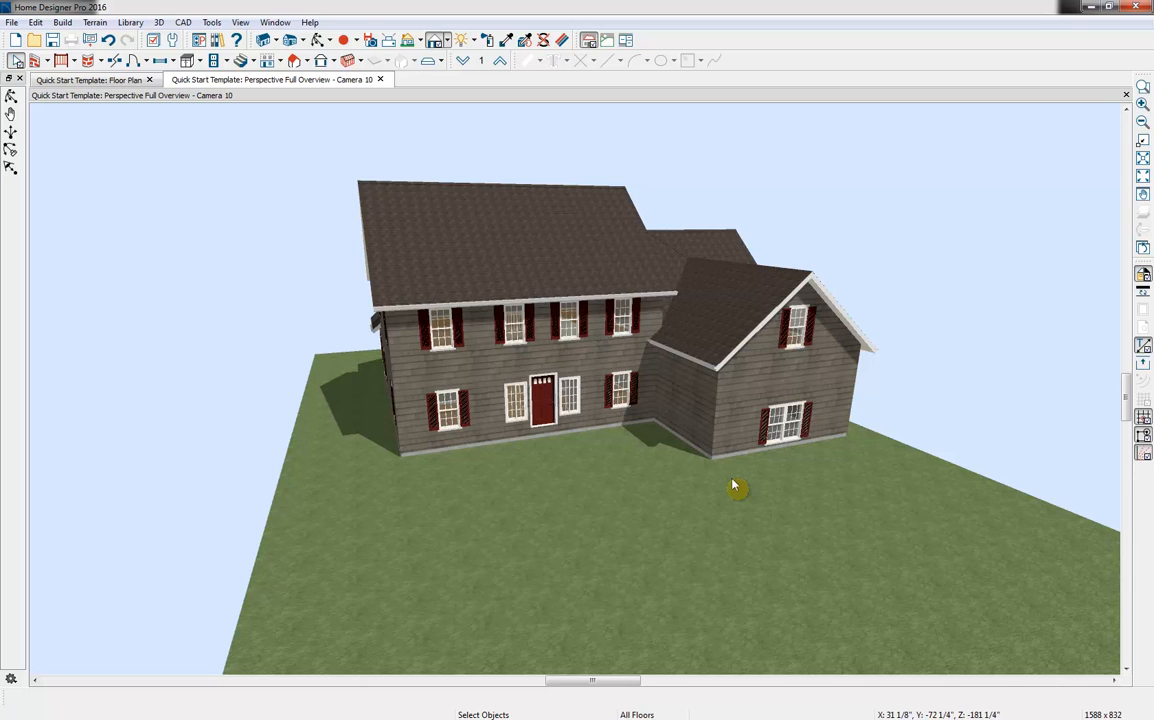
pyautogui.click(319, 40)
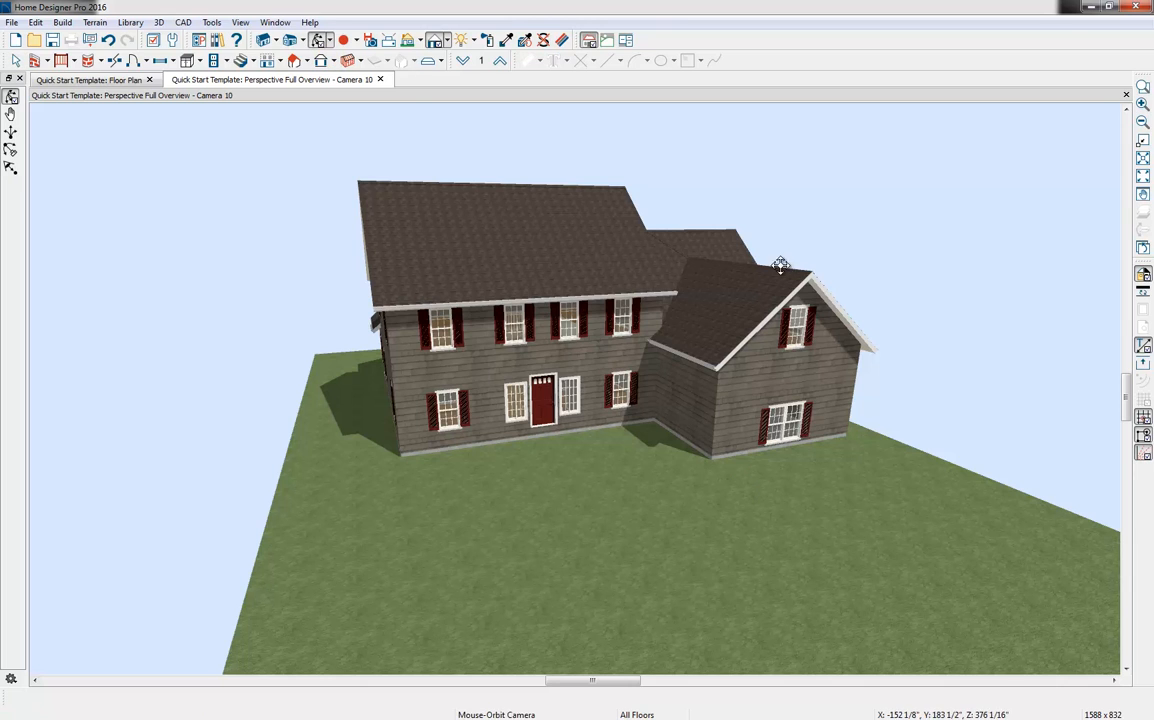
pyautogui.moveTo(705, 239); pyautogui.dragTo(583, 268)
pyautogui.moveTo(519, 457); pyautogui.dragTo(644, 489)
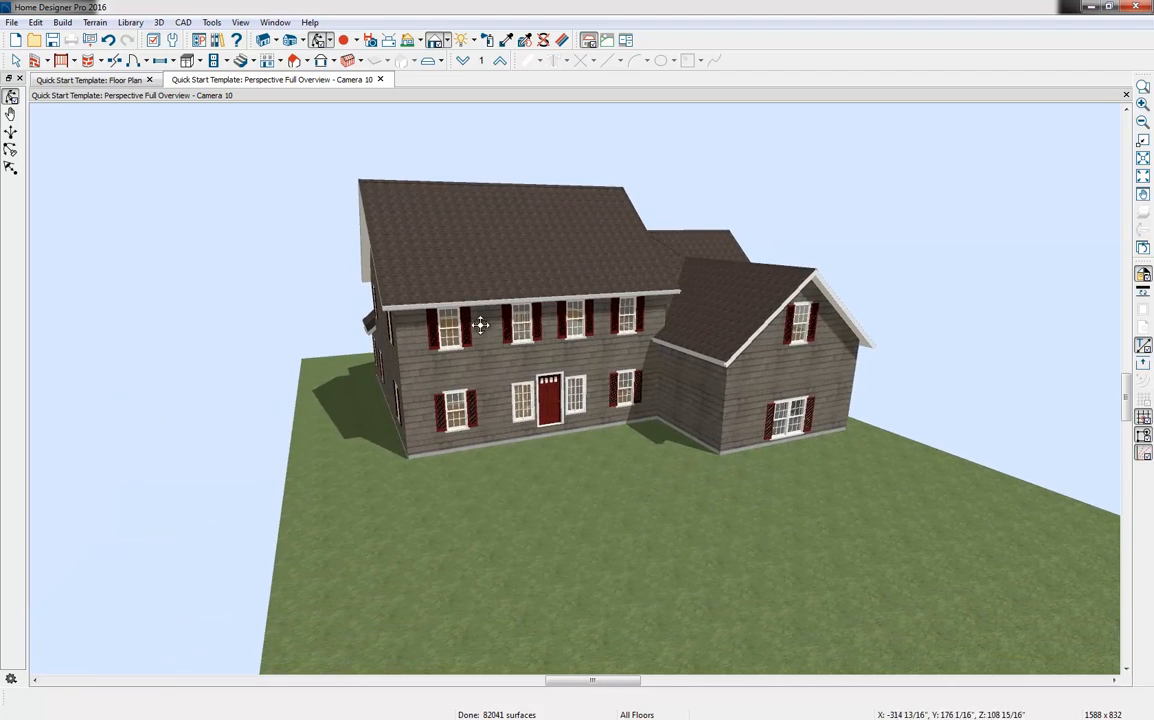
# On the Floor 1 plan, pull the terrain perimeter's front edge in closer to the house
pyautogui.click(140, 80)
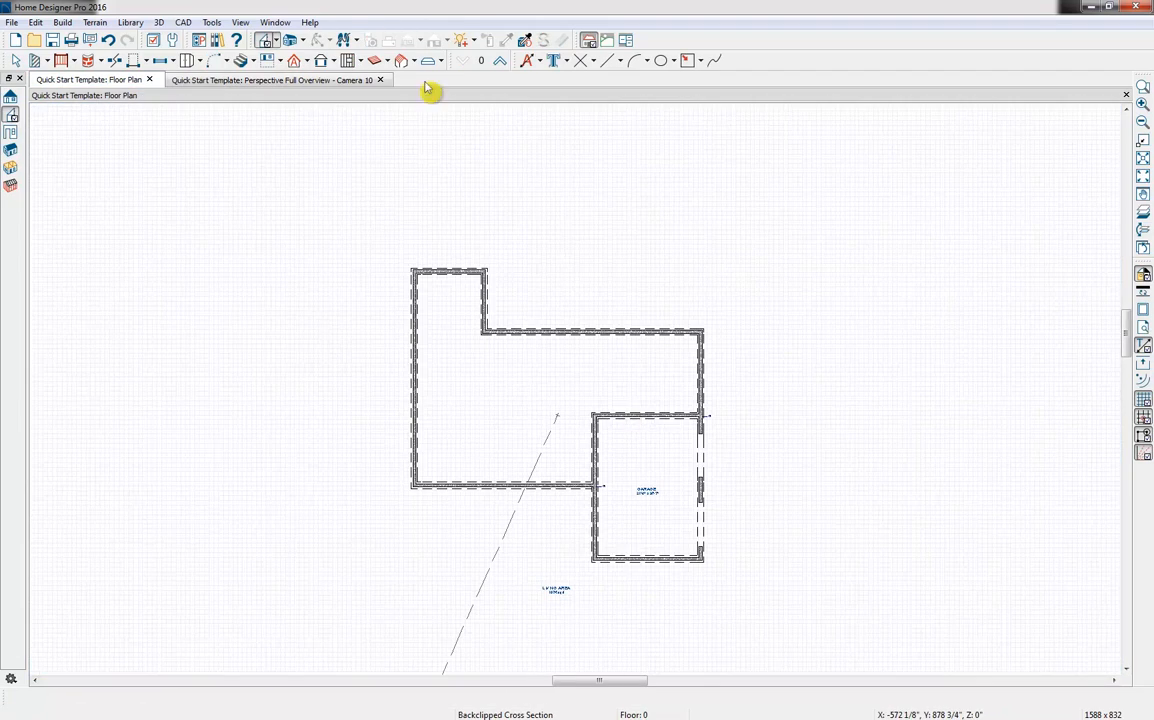
pyautogui.click(502, 61)
pyautogui.scroll(-1, 711, 248)
pyautogui.moveTo(721, 386); pyautogui.dragTo(655, 302, button='middle')
pyautogui.scroll(-1, 650, 519)
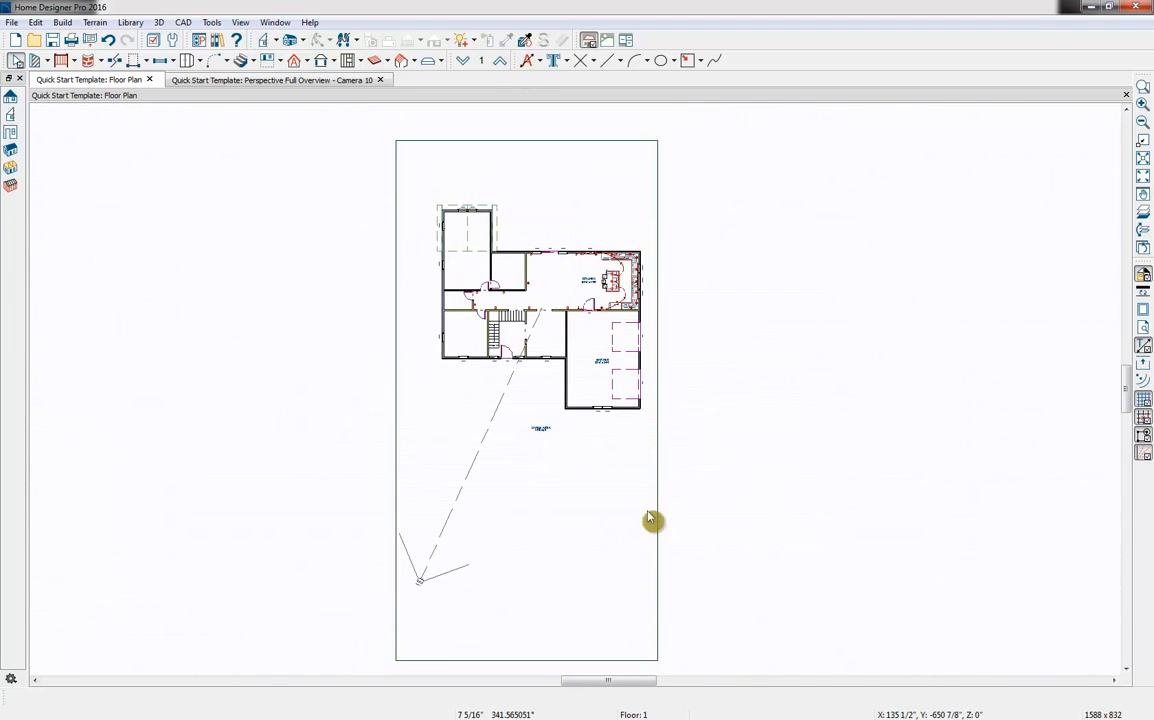
pyautogui.click(545, 662)
pyautogui.moveTo(526, 660); pyautogui.dragTo(527, 492)
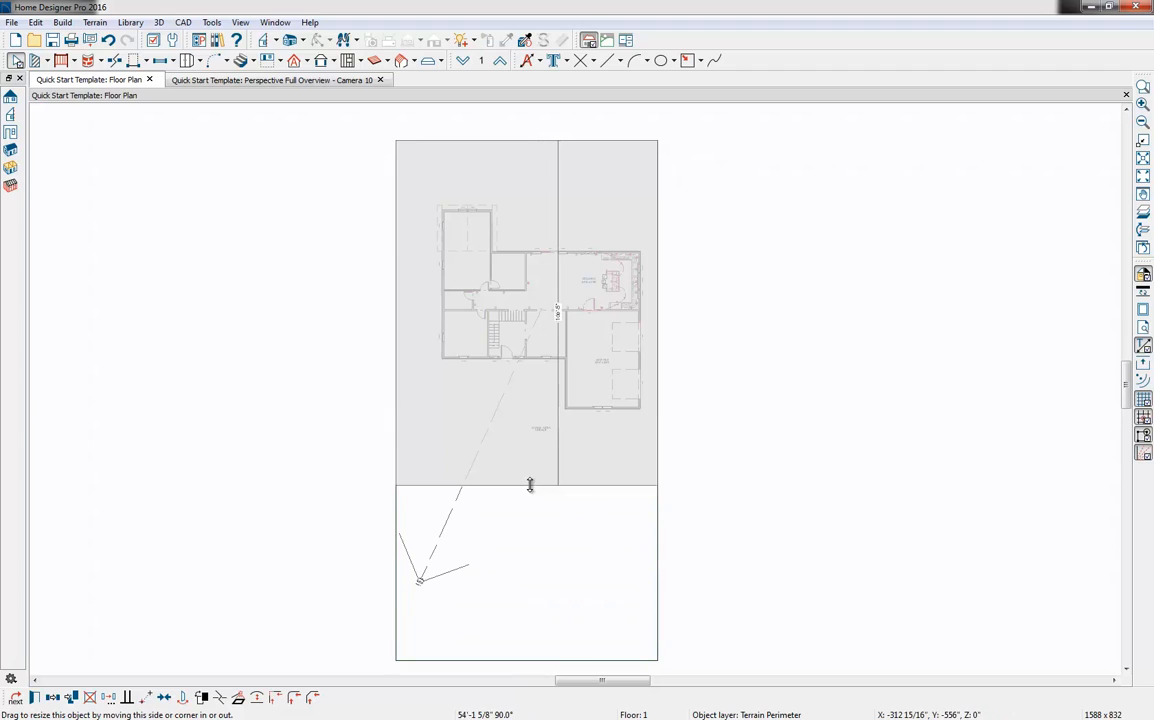
# Enlarge the terrain perimeter to about 151'-2" wide and 129' deep by moving its side and rear edges, and view it in the perspective overview
pyautogui.moveTo(398, 316); pyautogui.dragTo(308, 316)
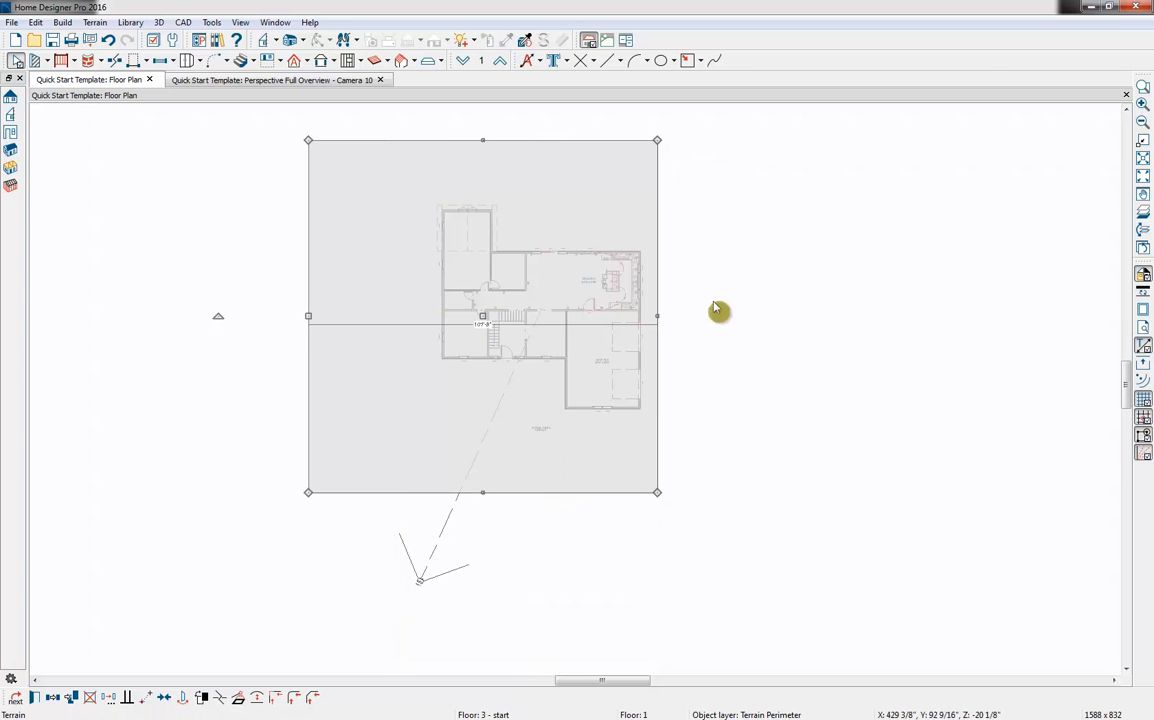
pyautogui.moveTo(668, 322); pyautogui.dragTo(798, 318)
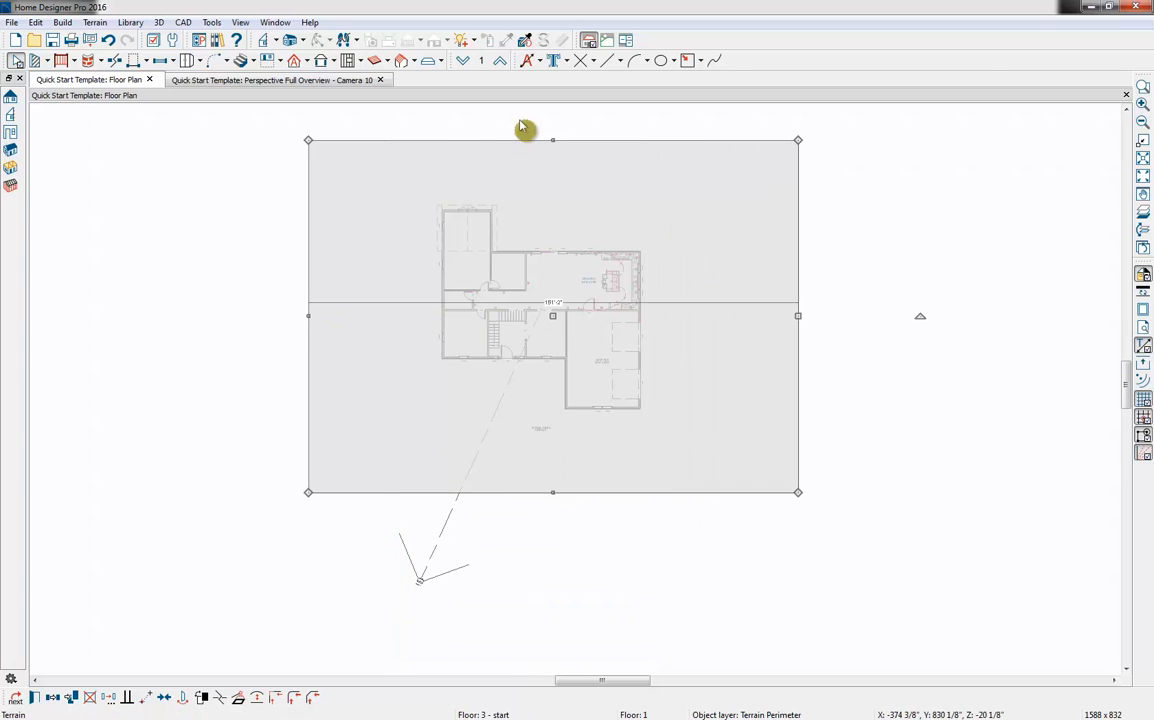
pyautogui.moveTo(551, 140); pyautogui.dragTo(552, 72)
pyautogui.moveTo(911, 387); pyautogui.dragTo(892, 566, button='middle')
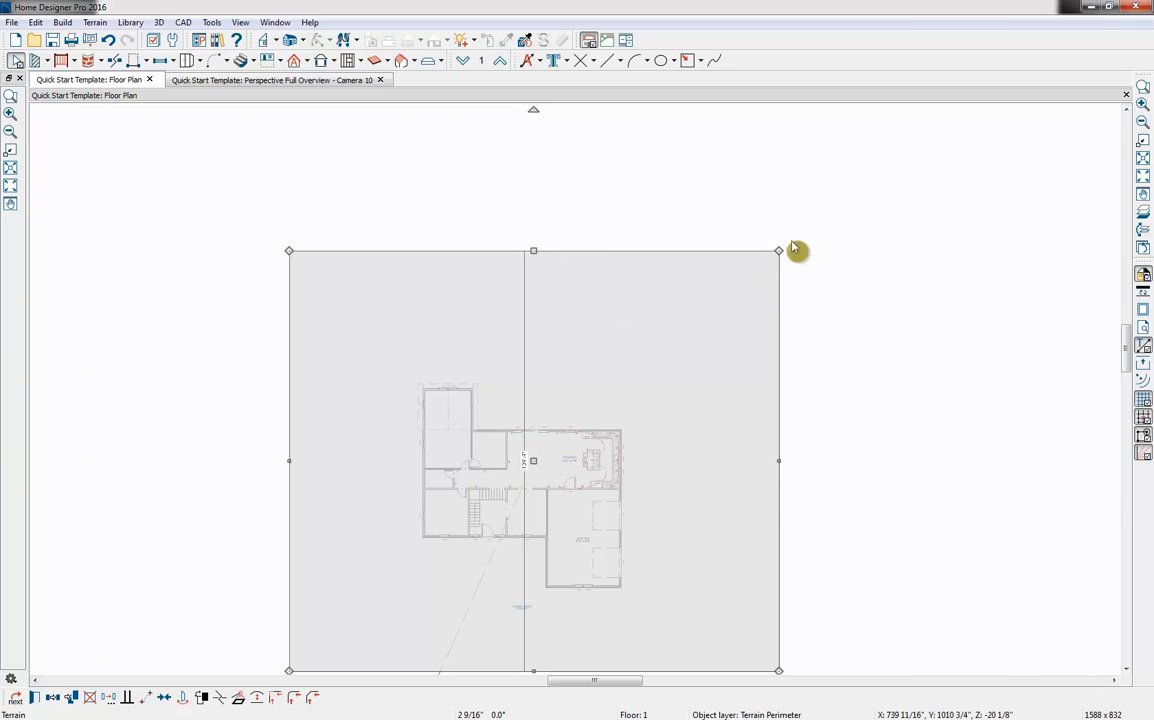
pyautogui.moveTo(657, 440); pyautogui.dragTo(623, 375, button='middle')
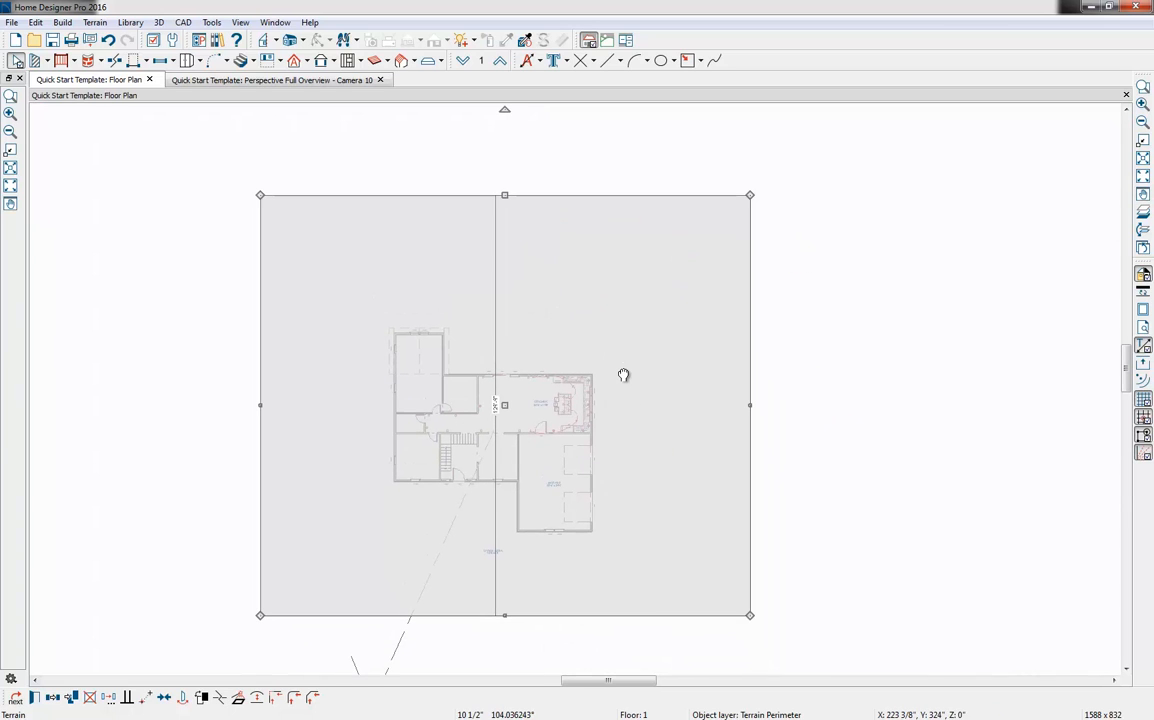
pyautogui.click(266, 82)
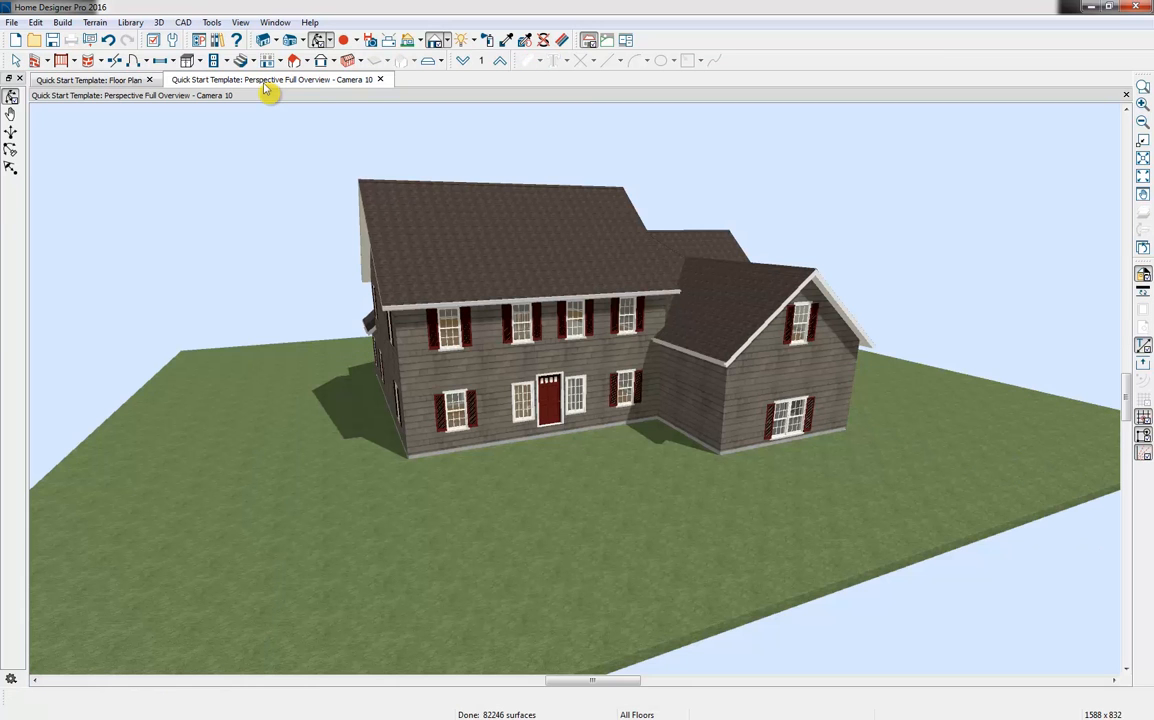
pyautogui.scroll(3, 264, 88)
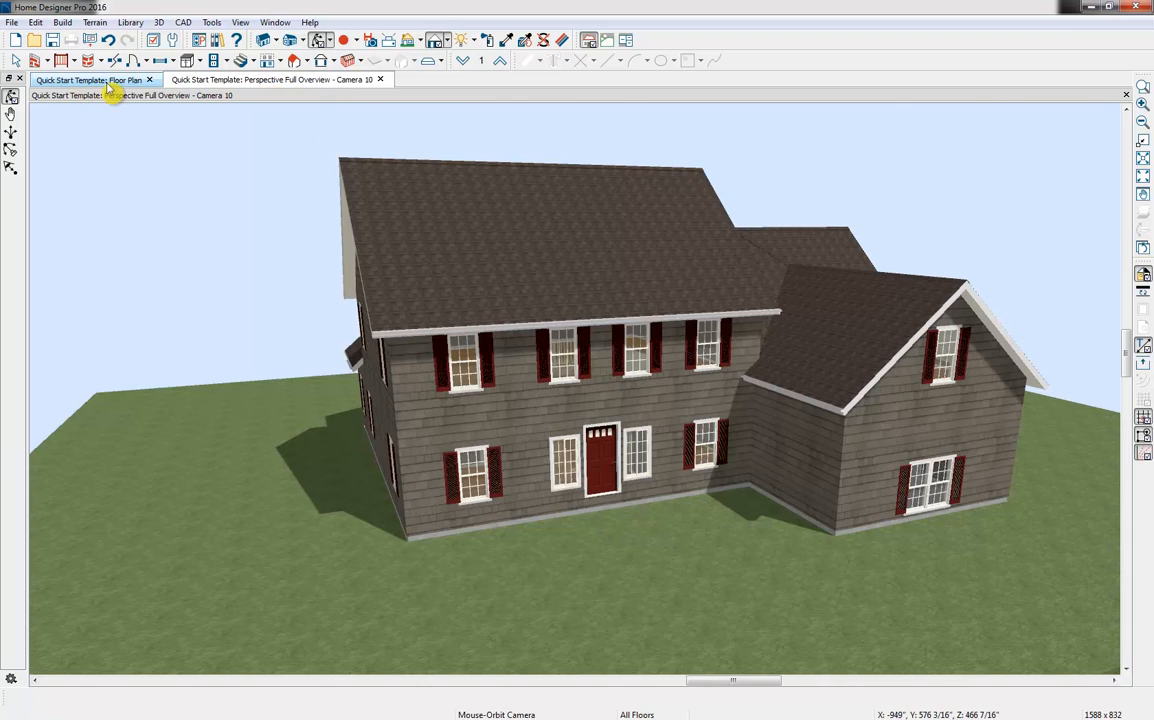
# Arrange the floor plan side by side with the perspective overview, framing the plan on the house's front entry
pyautogui.moveTo(105, 80); pyautogui.dragTo(137, 155)
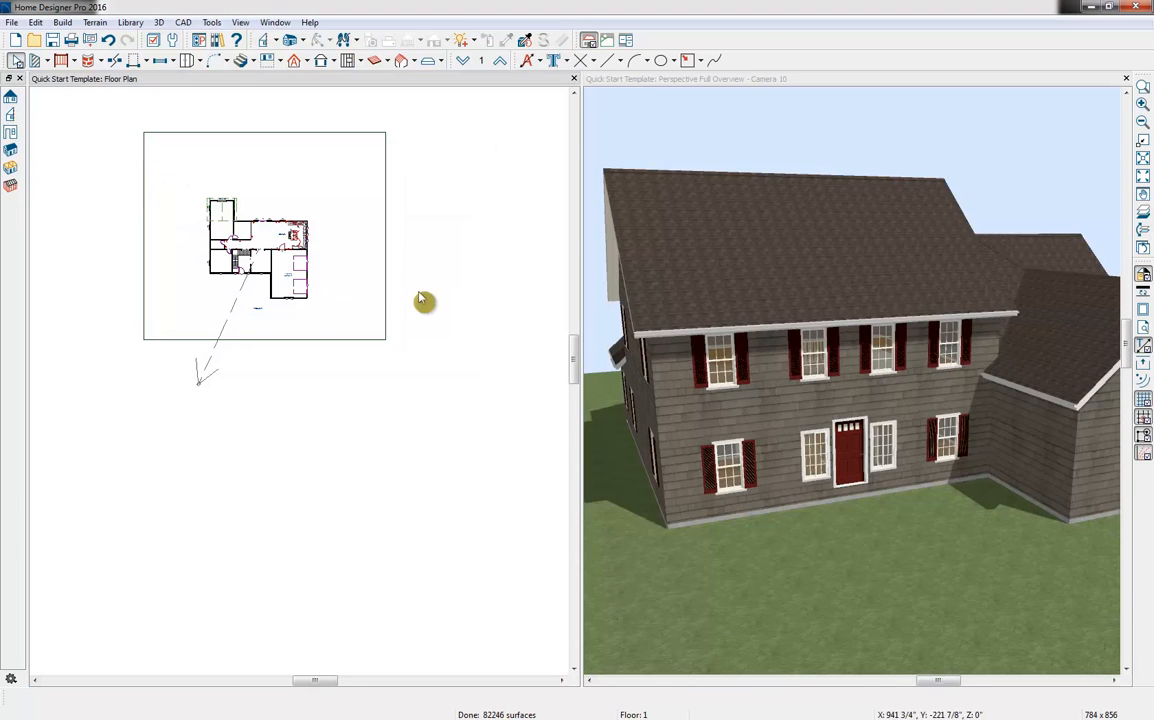
pyautogui.scroll(5, 270, 399)
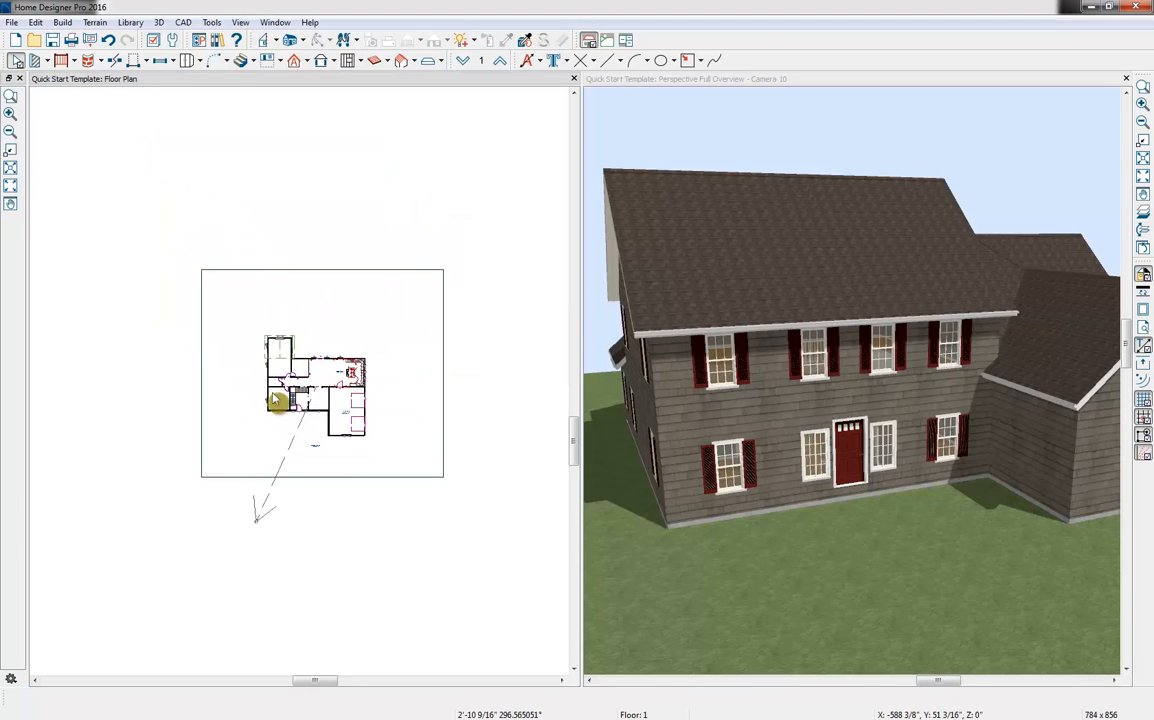
pyautogui.scroll(2, 410, 420)
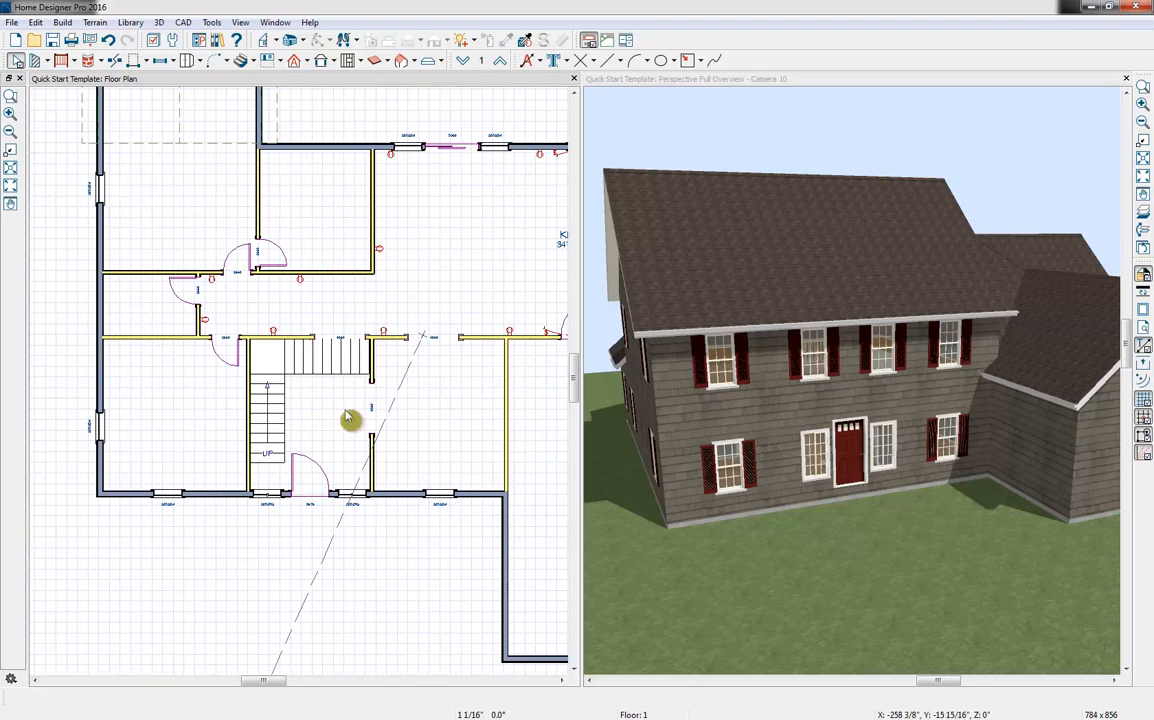
# Enclose a porch area about 12' deep with room dividers, from the house's front corner across to the garage wall
pyautogui.click(45, 61)
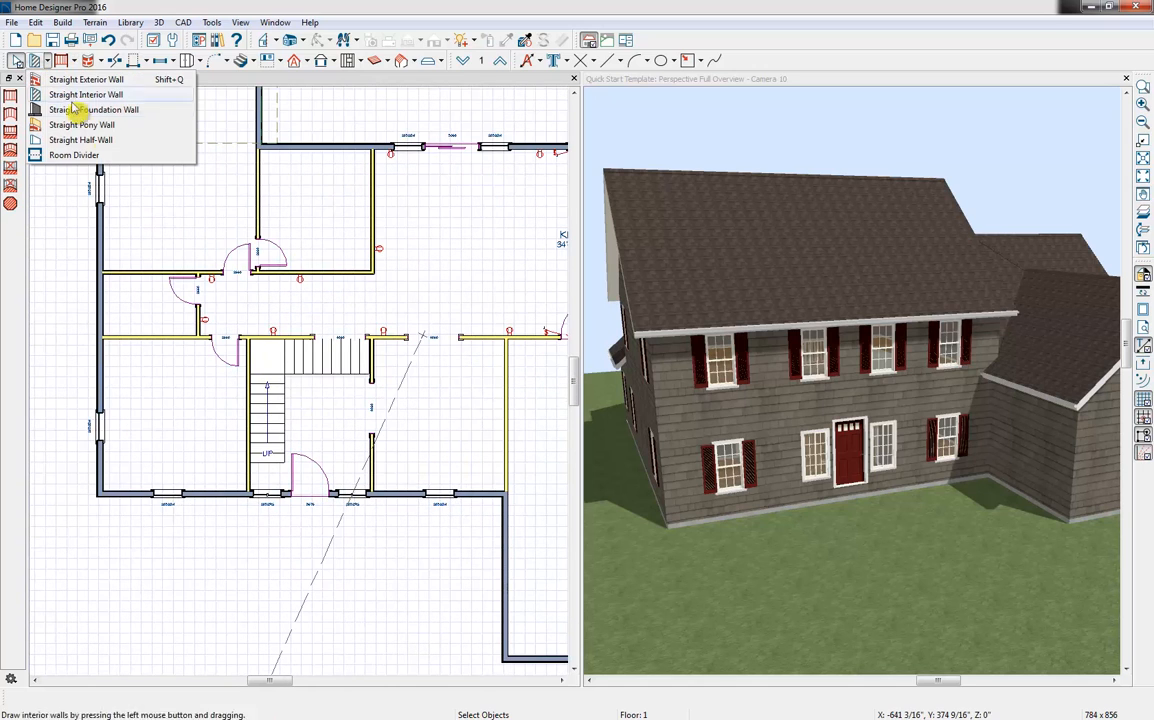
pyautogui.click(75, 155)
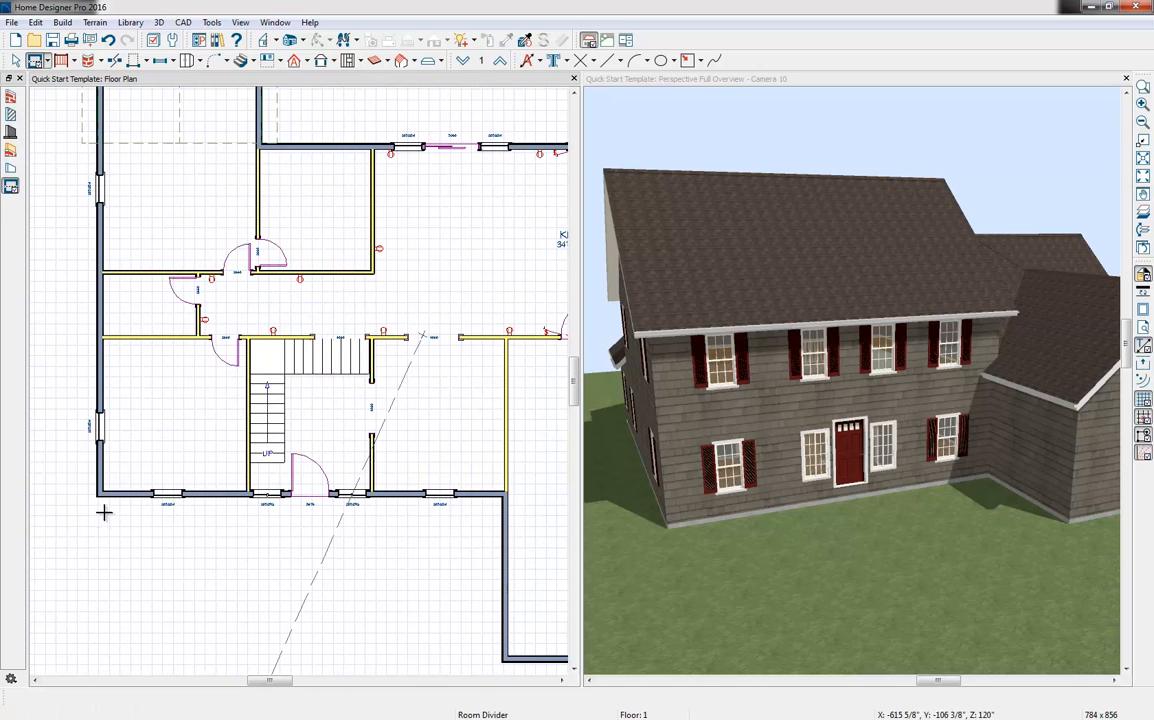
pyautogui.moveTo(98, 494); pyautogui.dragTo(97, 523)
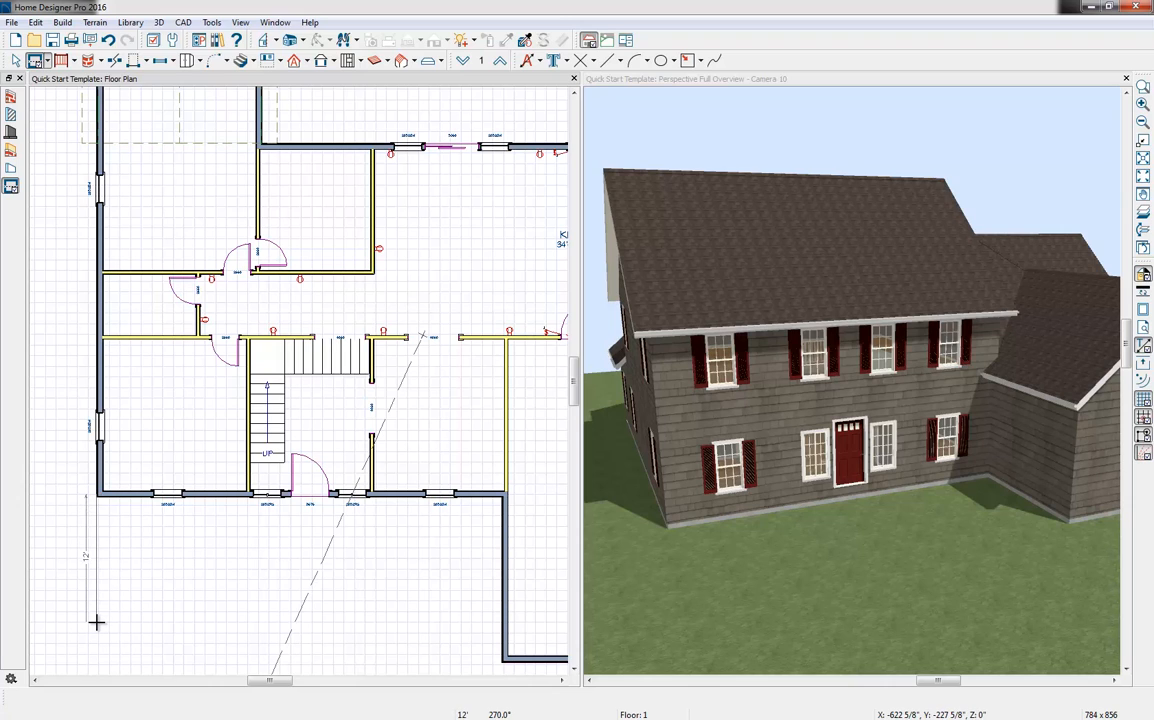
pyautogui.moveTo(96, 622)
pyautogui.mouseDown()
pyautogui.moveTo(505, 631)
pyautogui.moveTo(502, 618)
pyautogui.mouseUp()
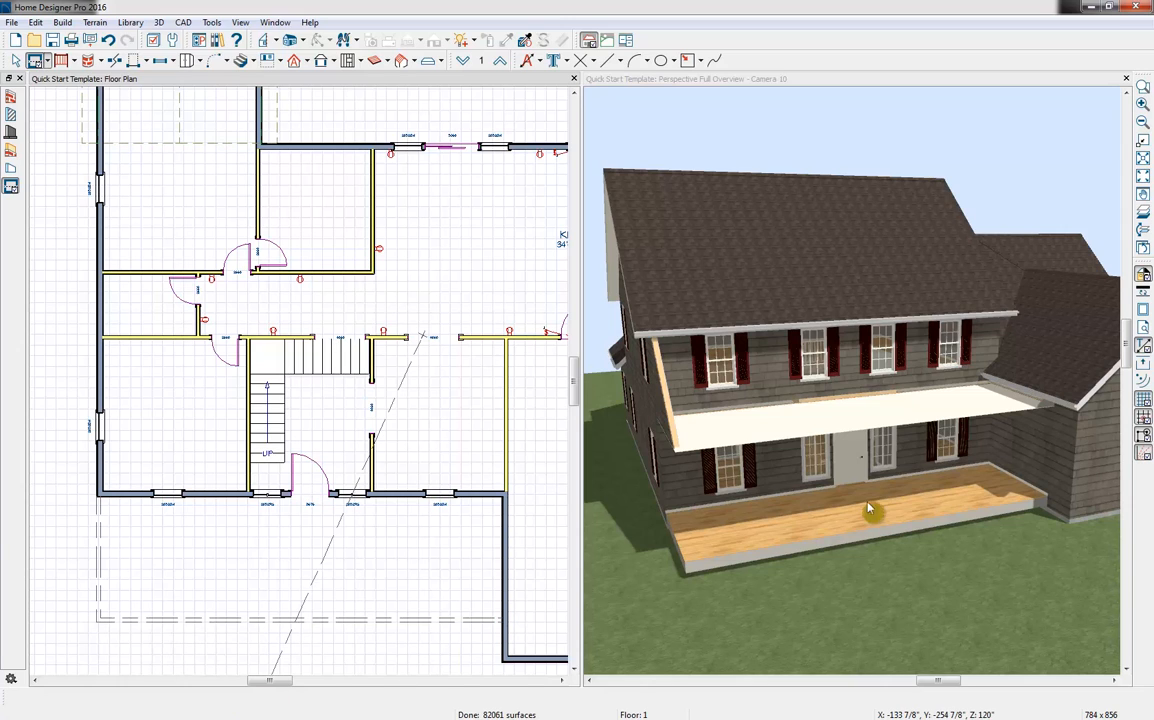
pyautogui.press('space')
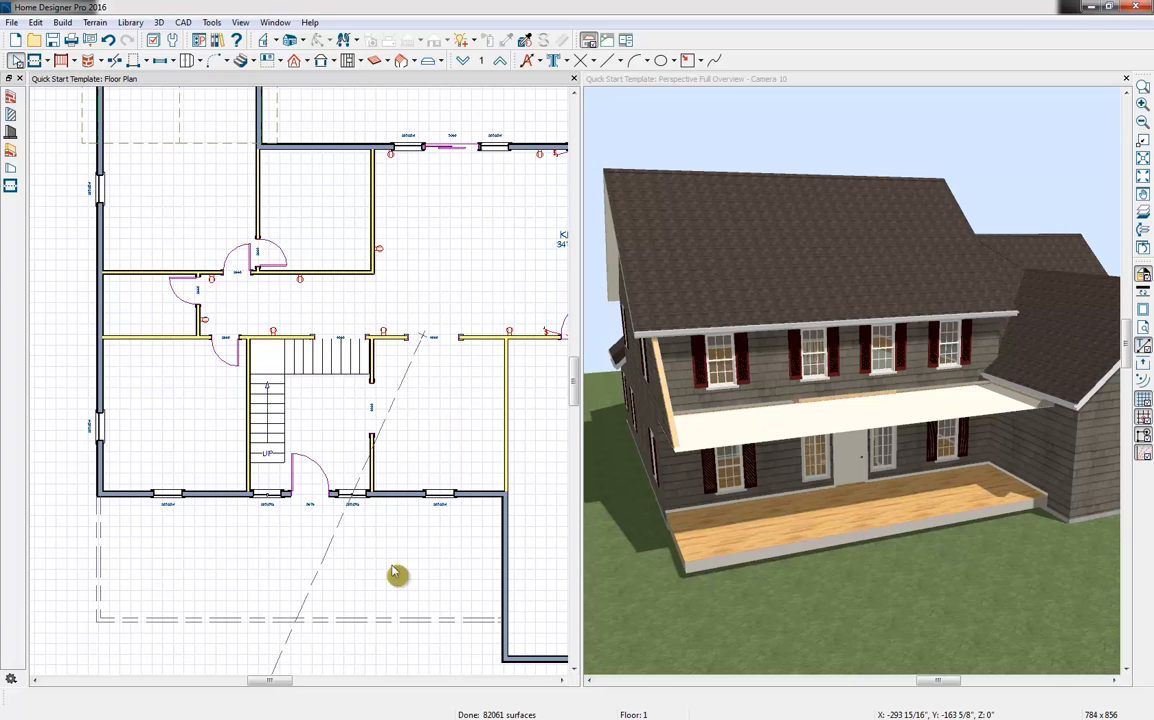
# Set the new front room's type to Porch and remove the roof and ceiling over it
pyautogui.doubleClick(396, 573)
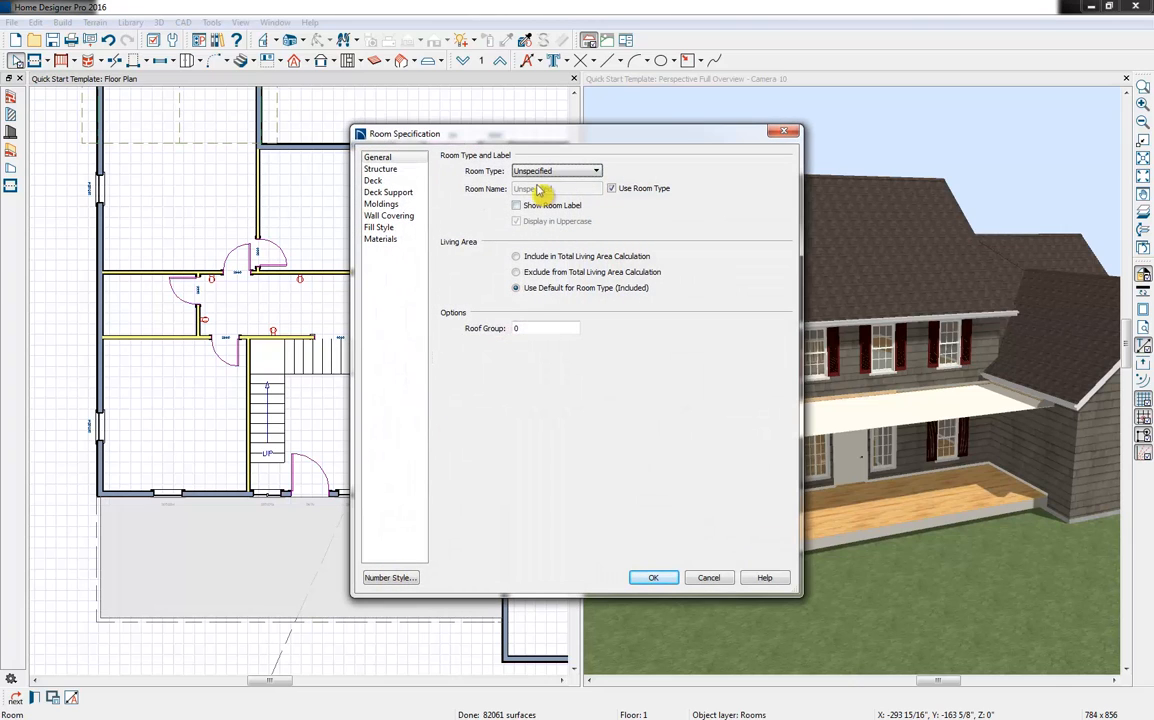
pyautogui.click(556, 171)
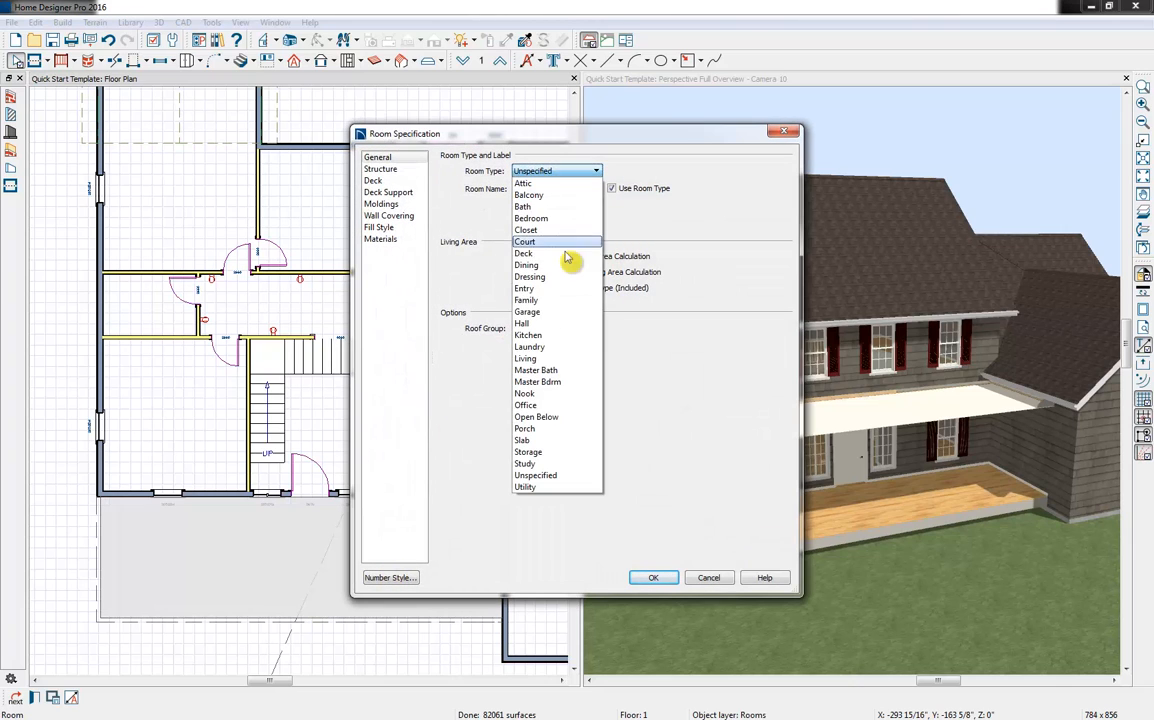
pyautogui.click(527, 428)
pyautogui.click(380, 169)
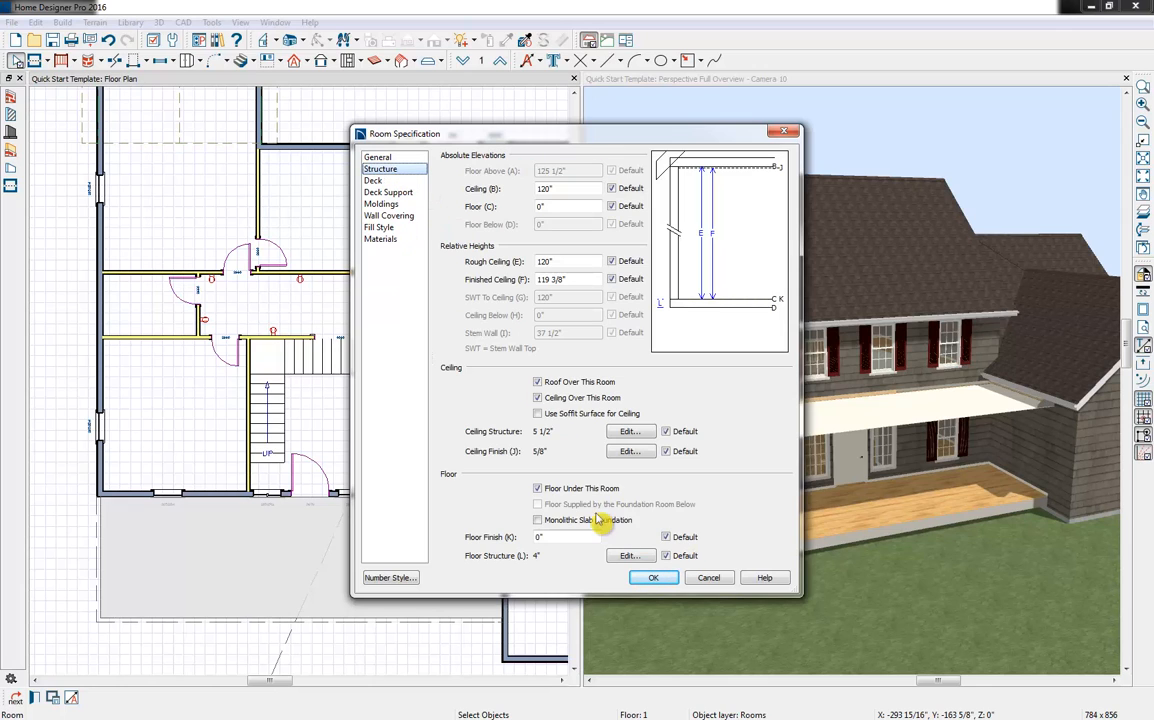
pyautogui.click(553, 382)
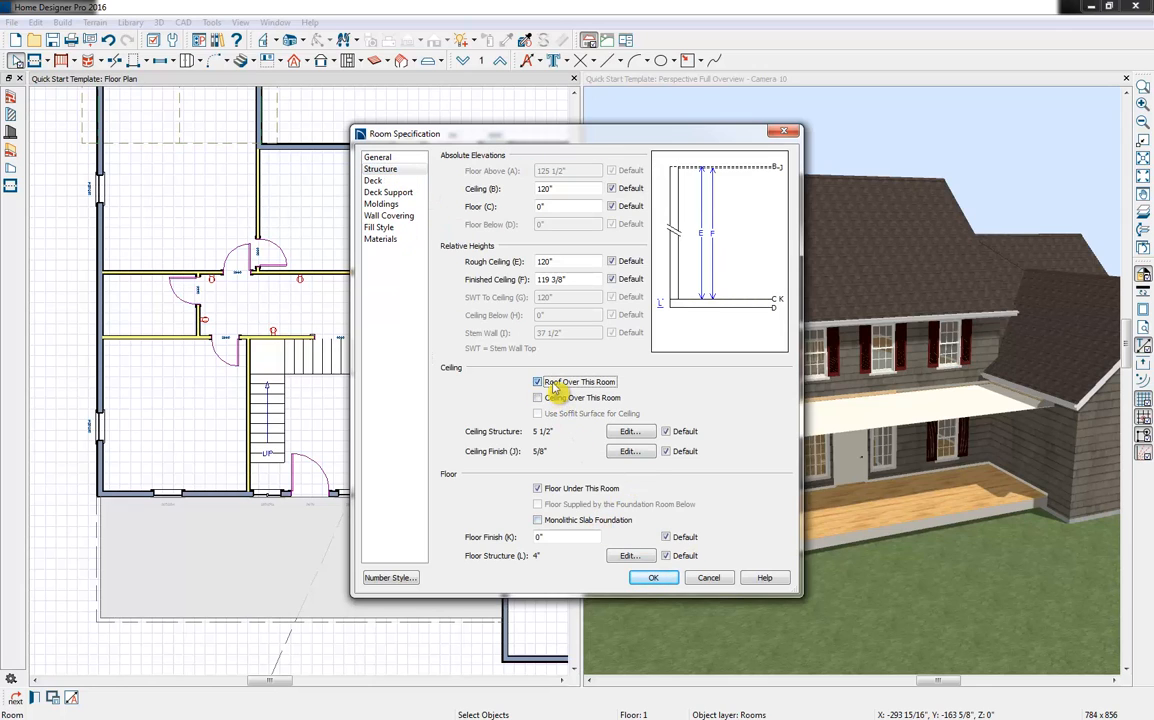
pyautogui.click(658, 580)
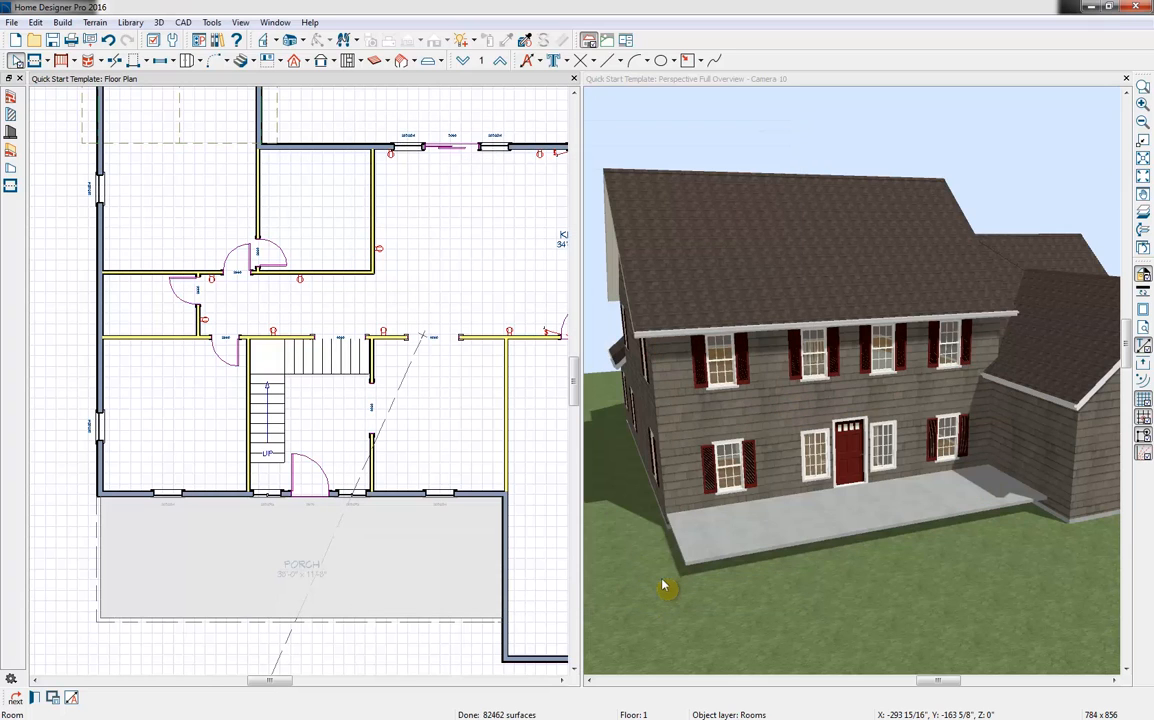
# Set the front porch's concrete floor structure thickness to 20"
pyautogui.doubleClick(211, 551)
pyautogui.click(380, 169)
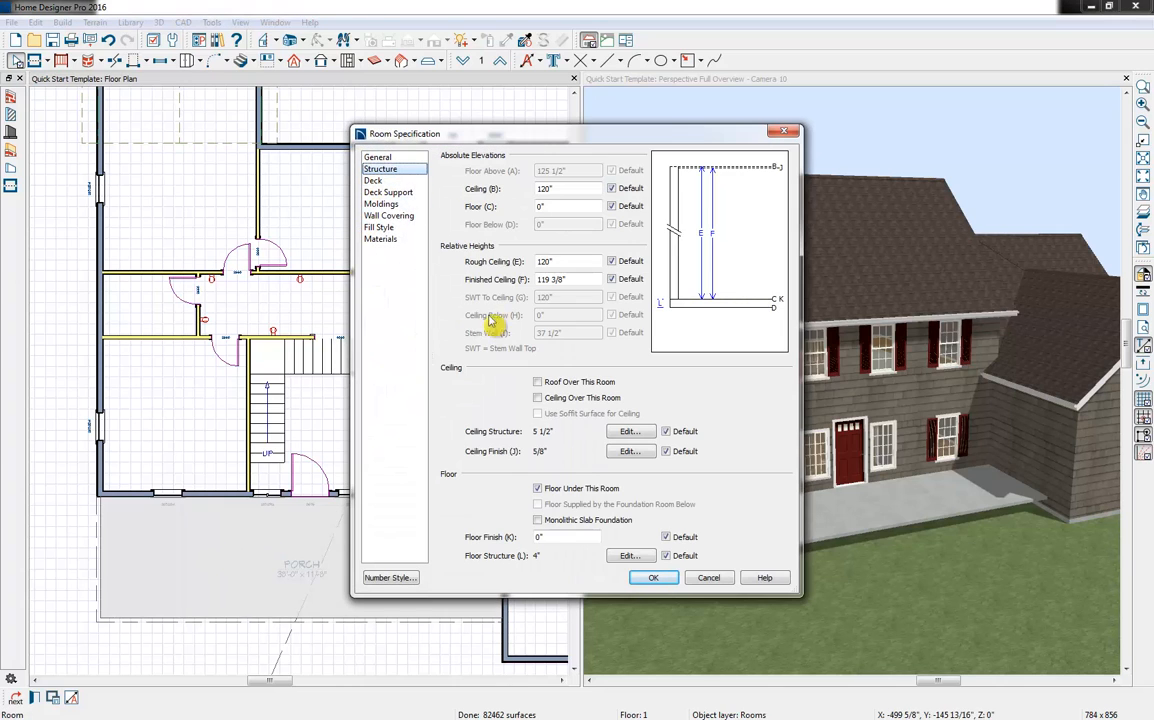
pyautogui.click(622, 556)
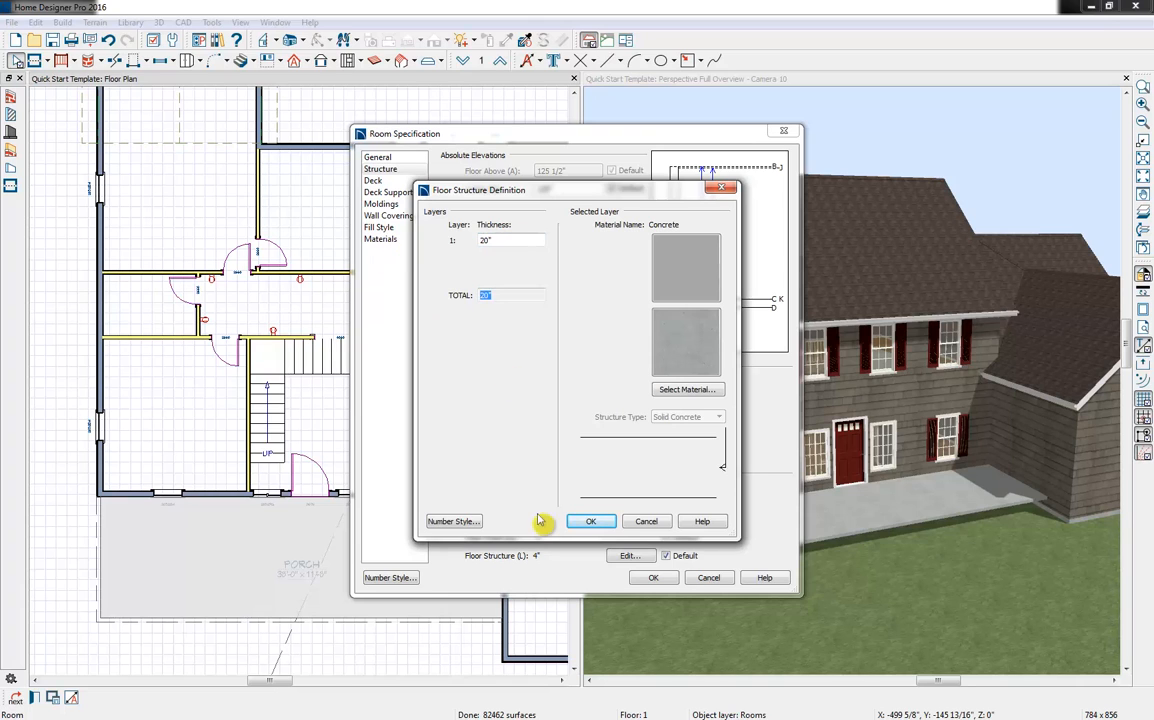
pyautogui.click(591, 521)
pyautogui.click(653, 577)
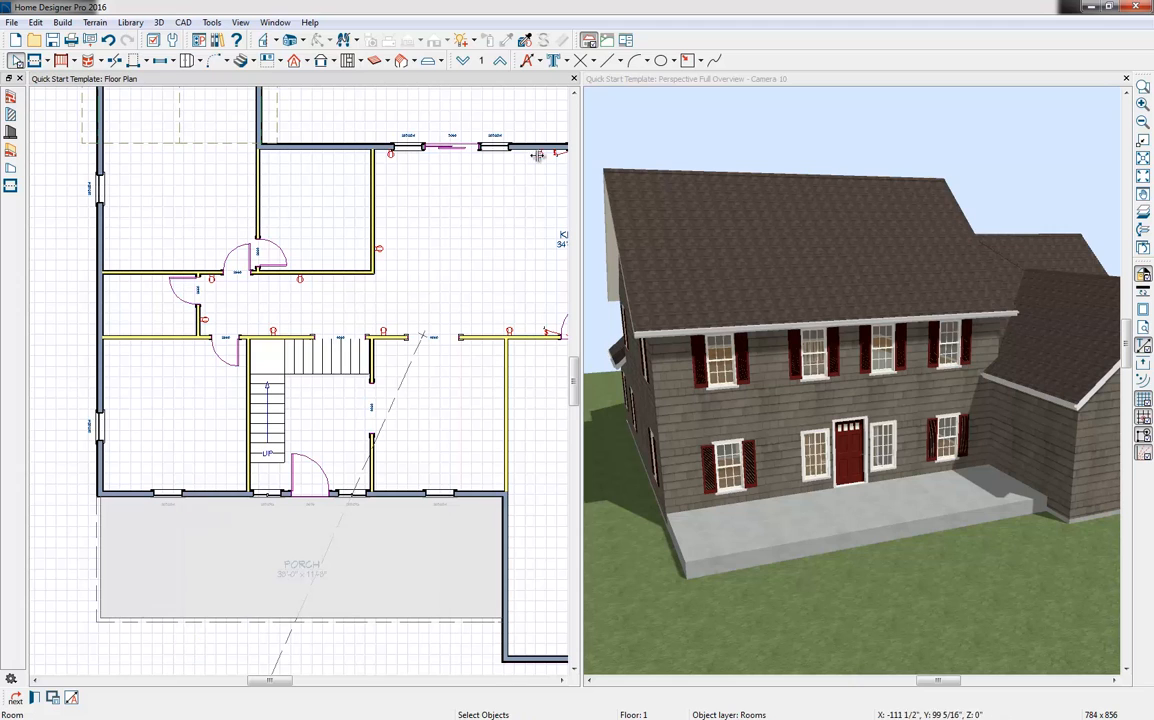
# On Floor 2, display the floor below for reference, draw railings around the porch outline, and align the front railing with the wall below
pyautogui.click(500, 60)
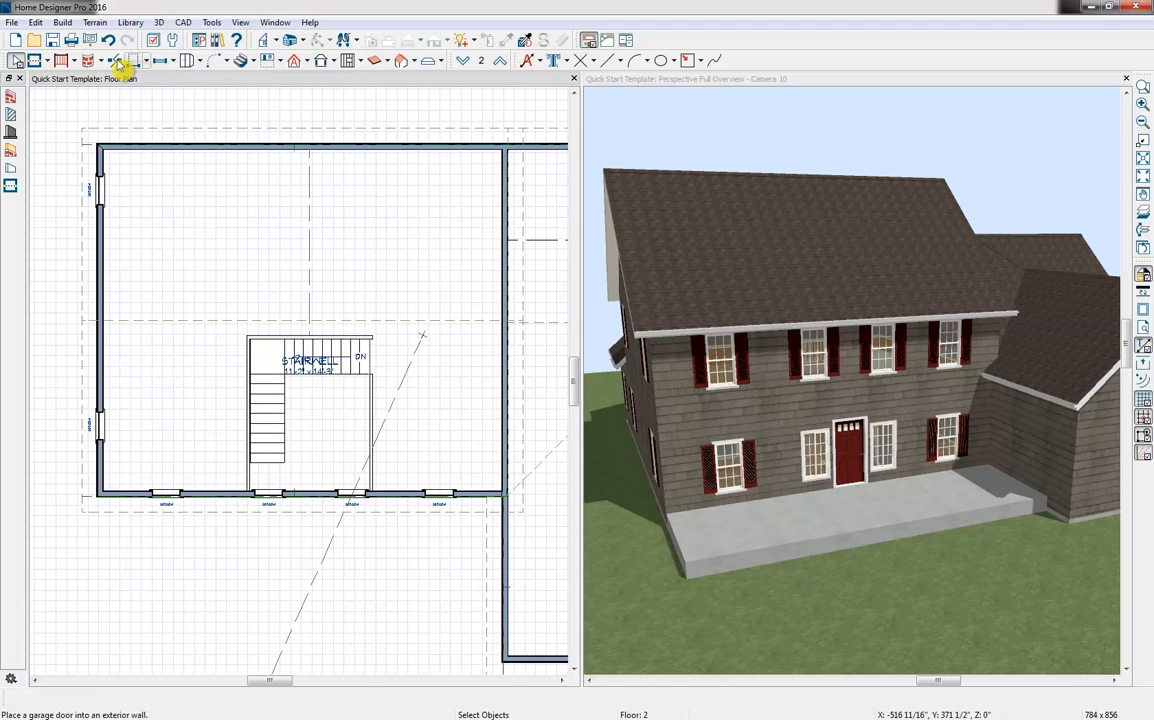
pyautogui.click(62, 62)
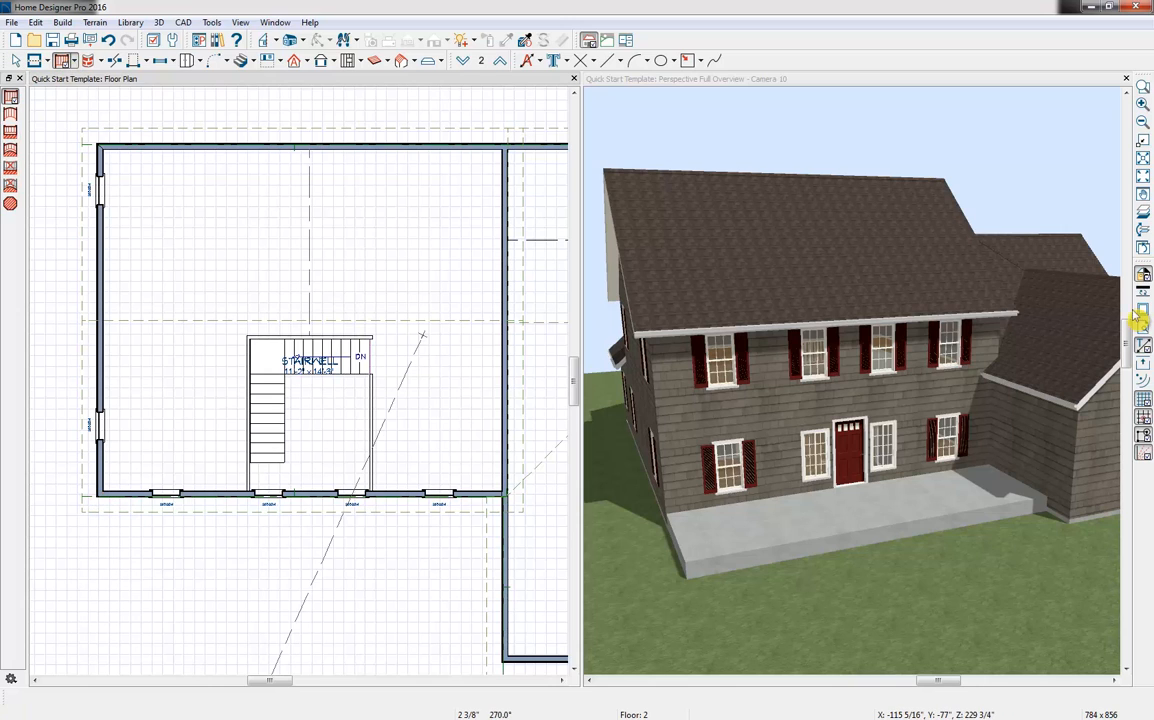
pyautogui.click(1143, 212)
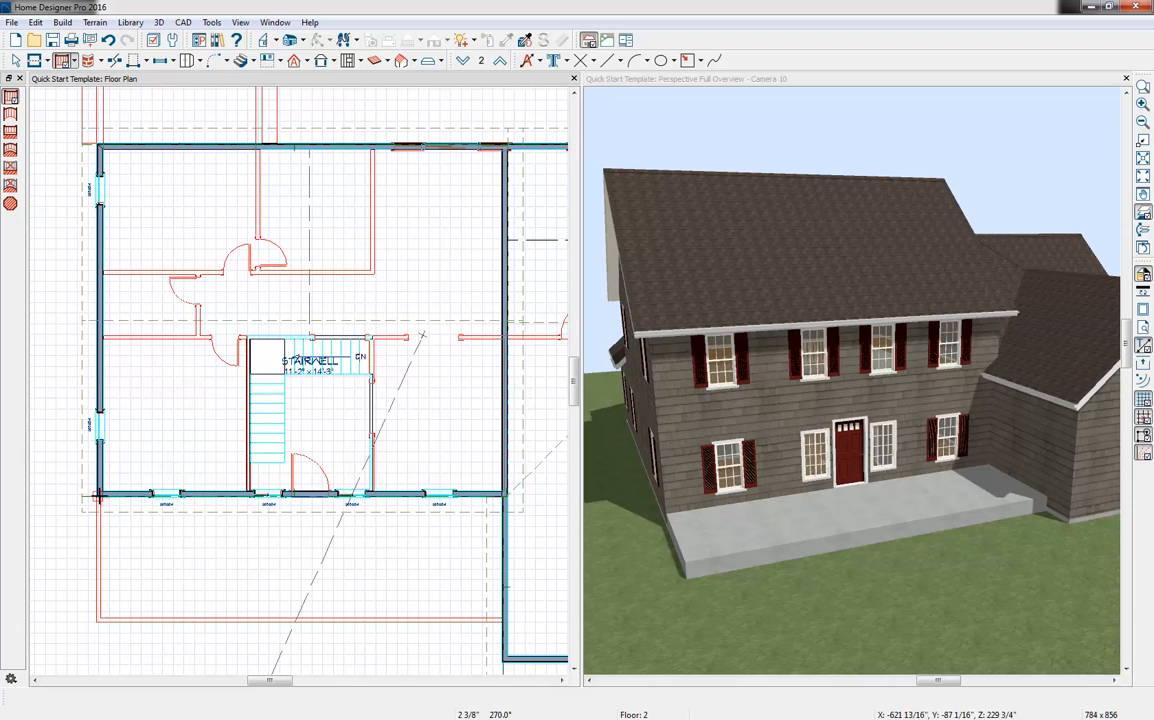
pyautogui.moveTo(97, 497); pyautogui.dragTo(97, 618)
pyautogui.moveTo(97, 618); pyautogui.dragTo(497, 618)
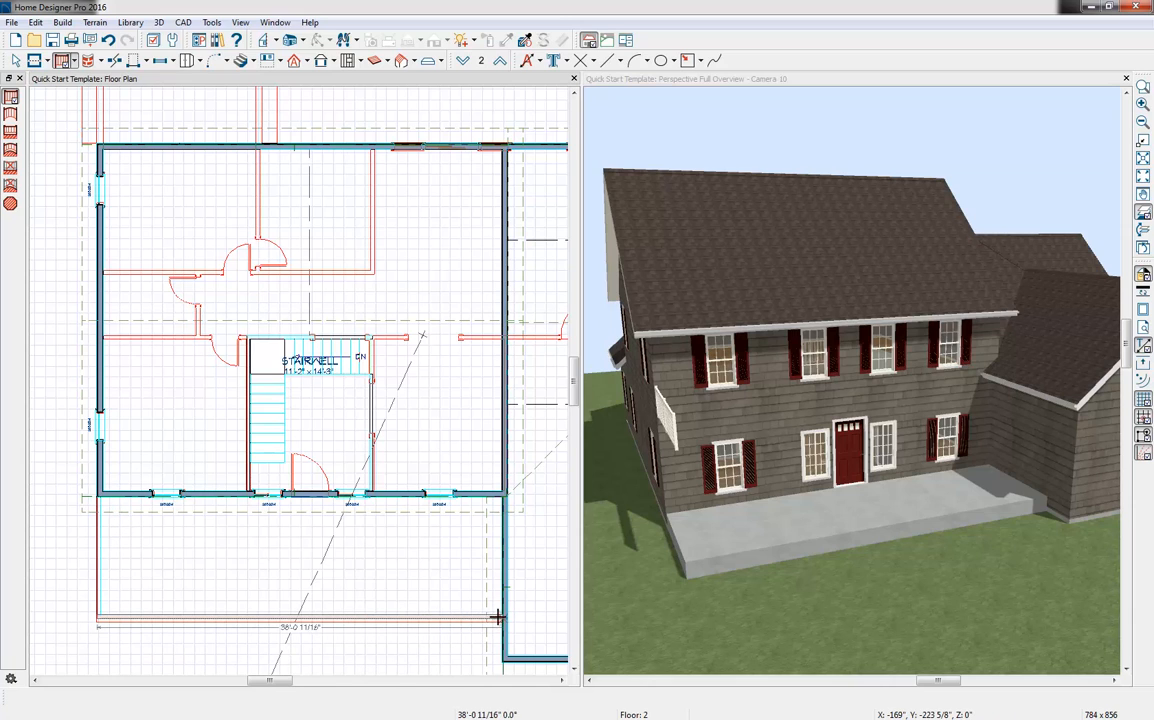
pyautogui.press('space')
pyautogui.click(245, 619)
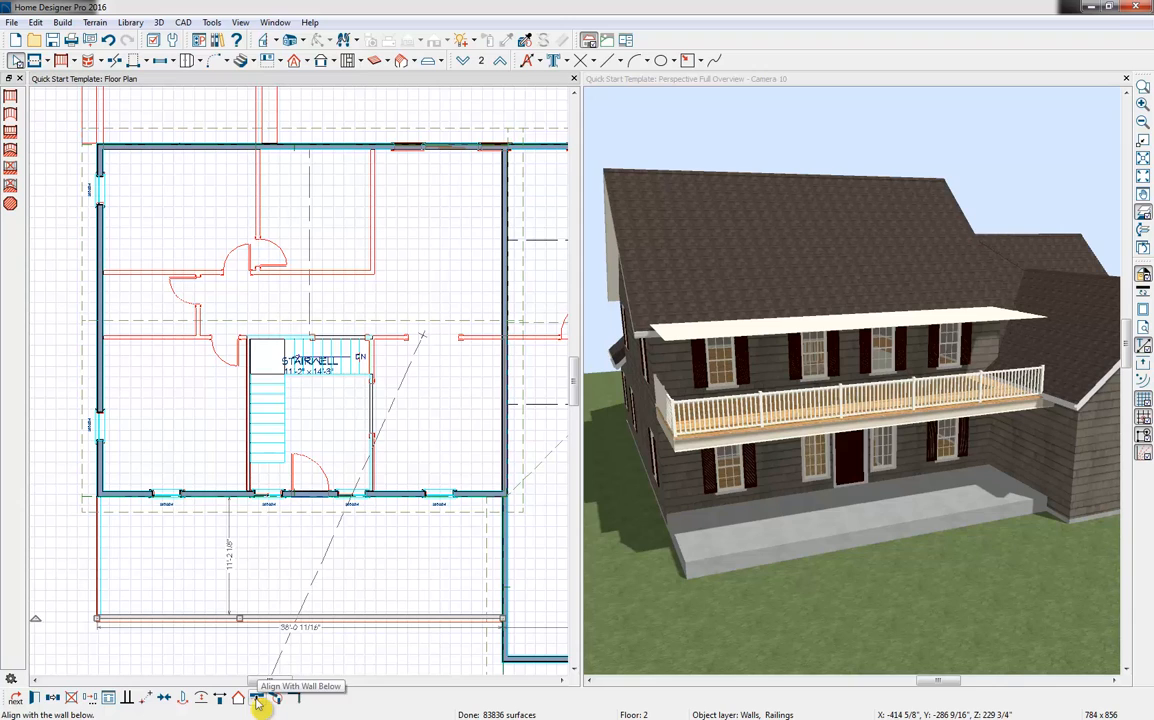
pyautogui.click(257, 699)
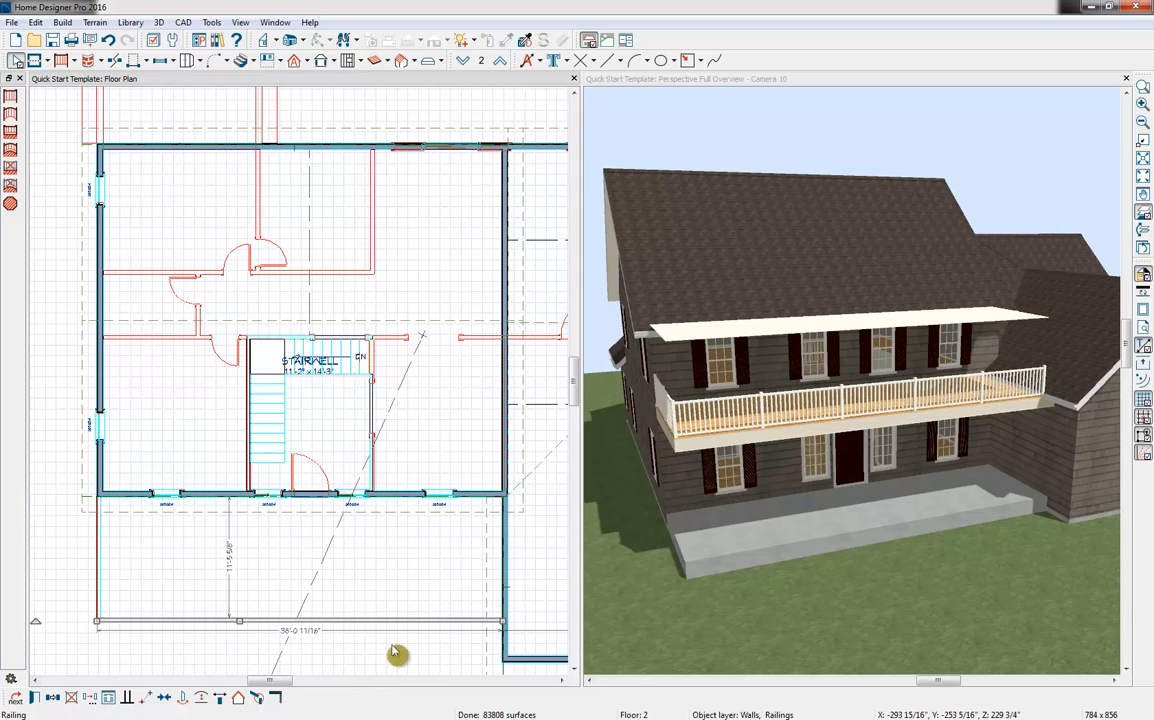
# Set the railed Floor 2 room's type to Porch and remove the roof and ceiling over it
pyautogui.doubleClick(402, 556)
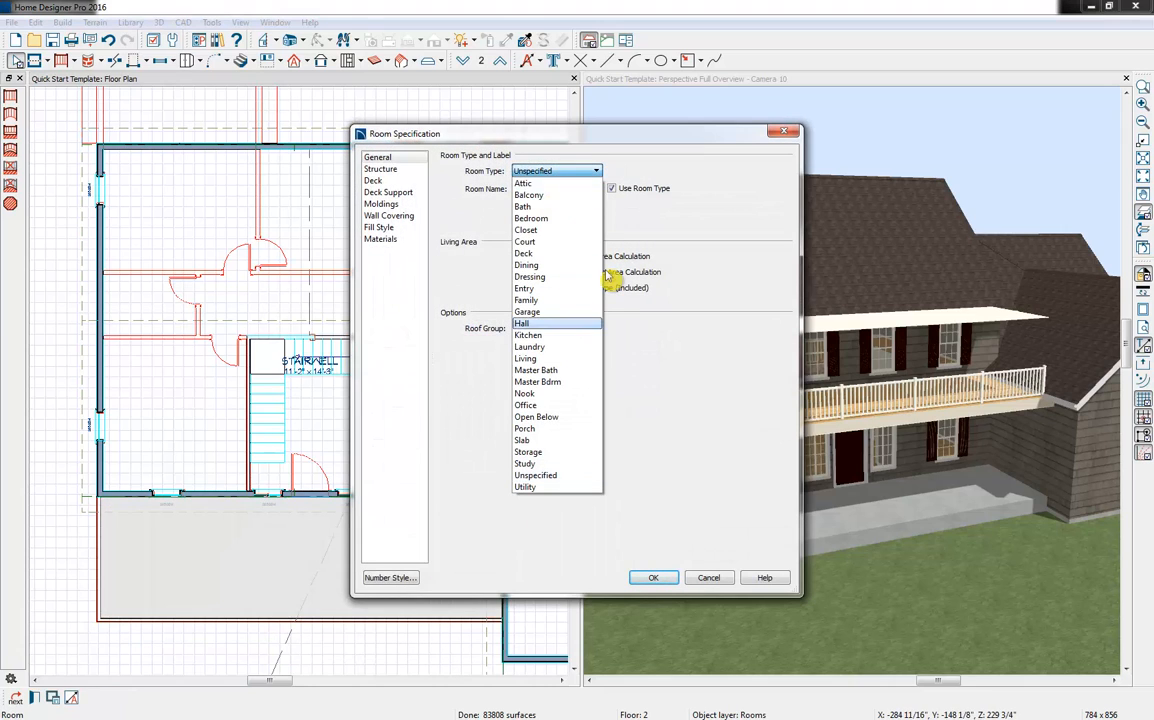
pyautogui.press('p')
pyautogui.press('Return')
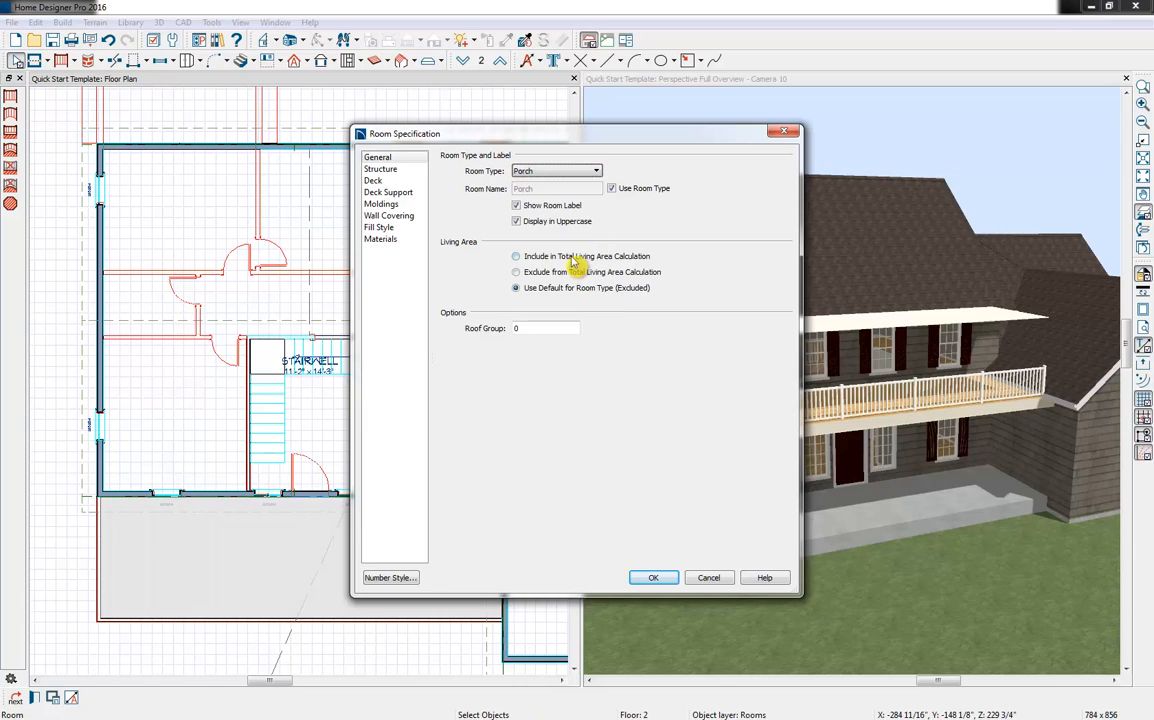
pyautogui.click(392, 169)
pyautogui.click(585, 397)
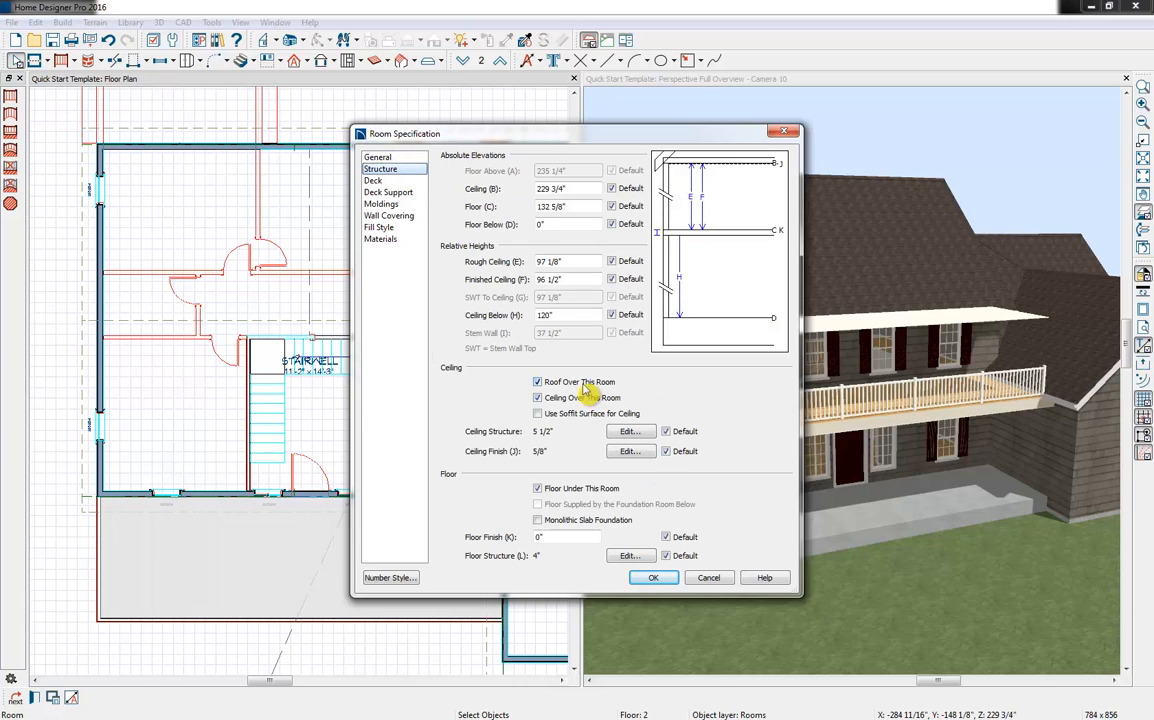
pyautogui.click(585, 382)
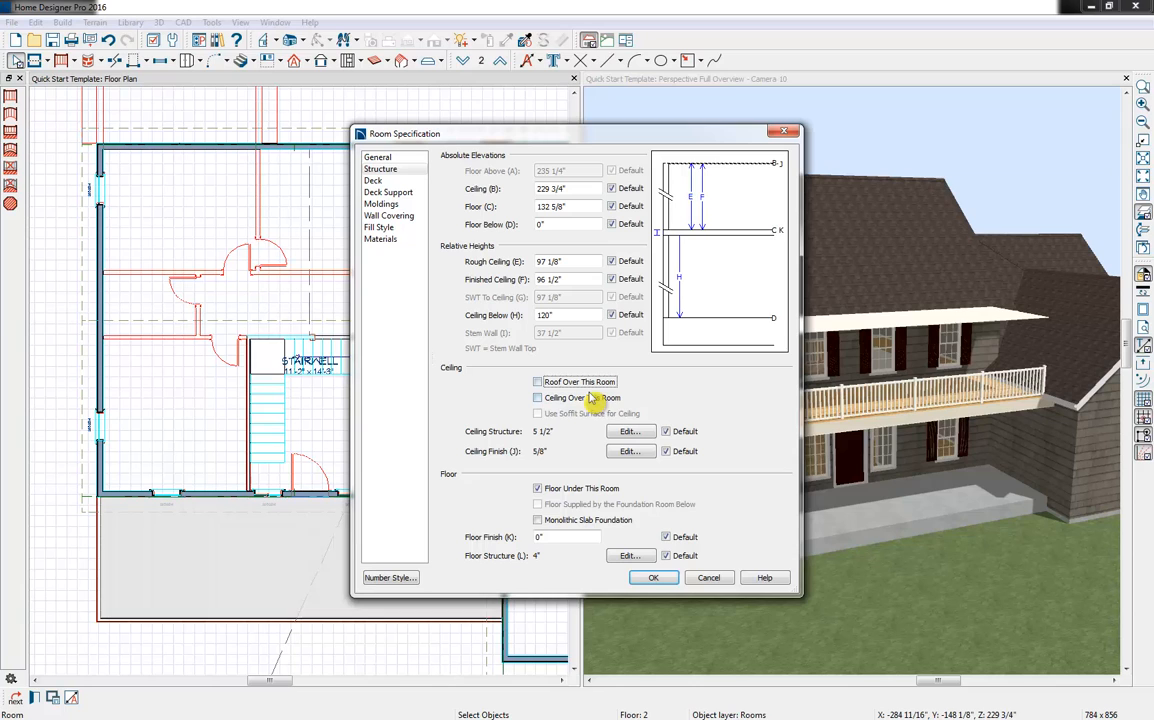
pyautogui.click(666, 580)
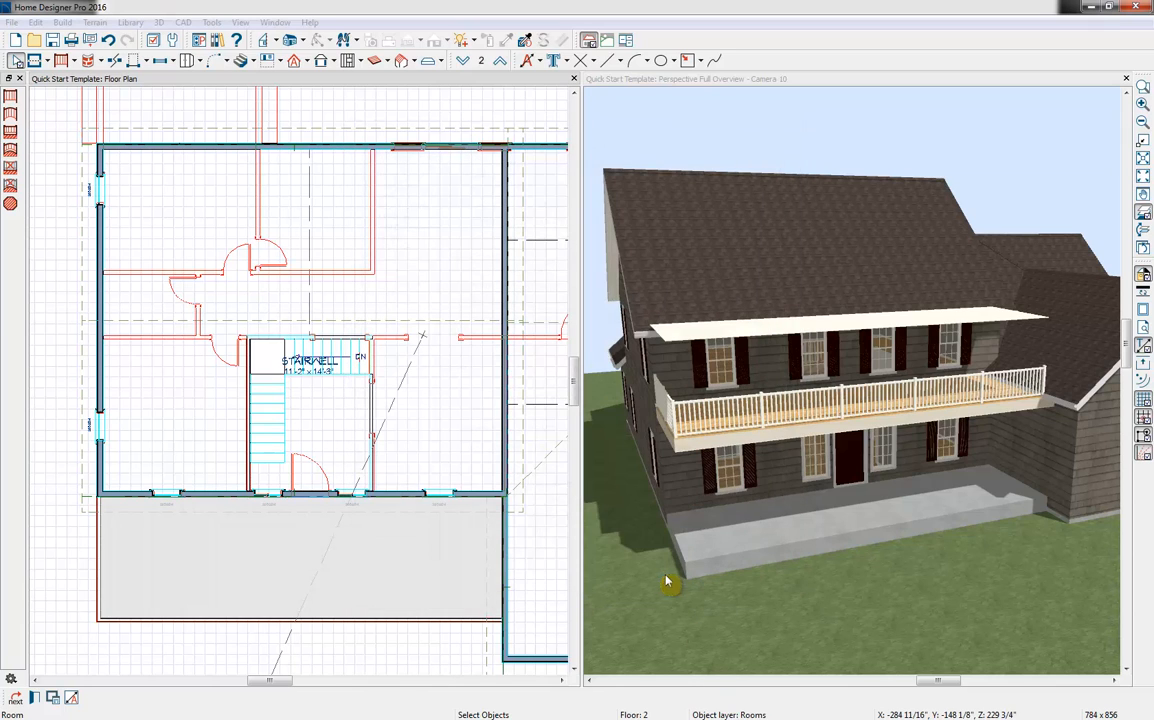
# Set the upper porch's side and front railings to 12" high with 13" high newels
pyautogui.click(98, 563)
pyautogui.click(175, 619)
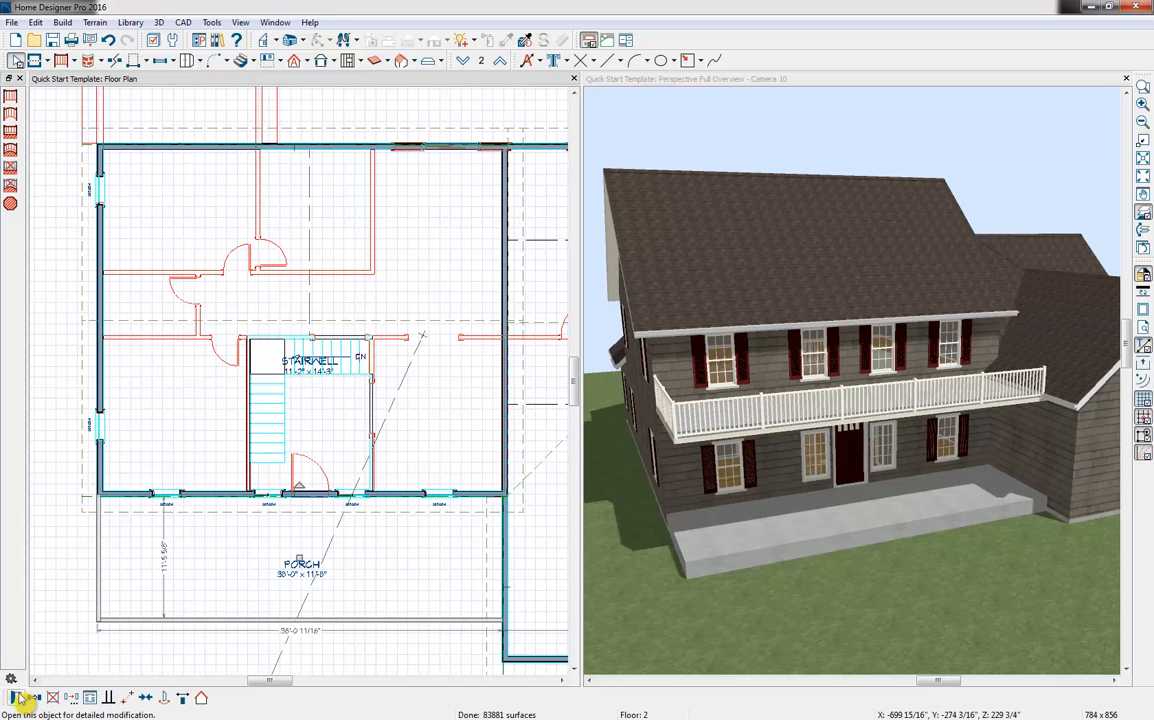
pyautogui.click(34, 697)
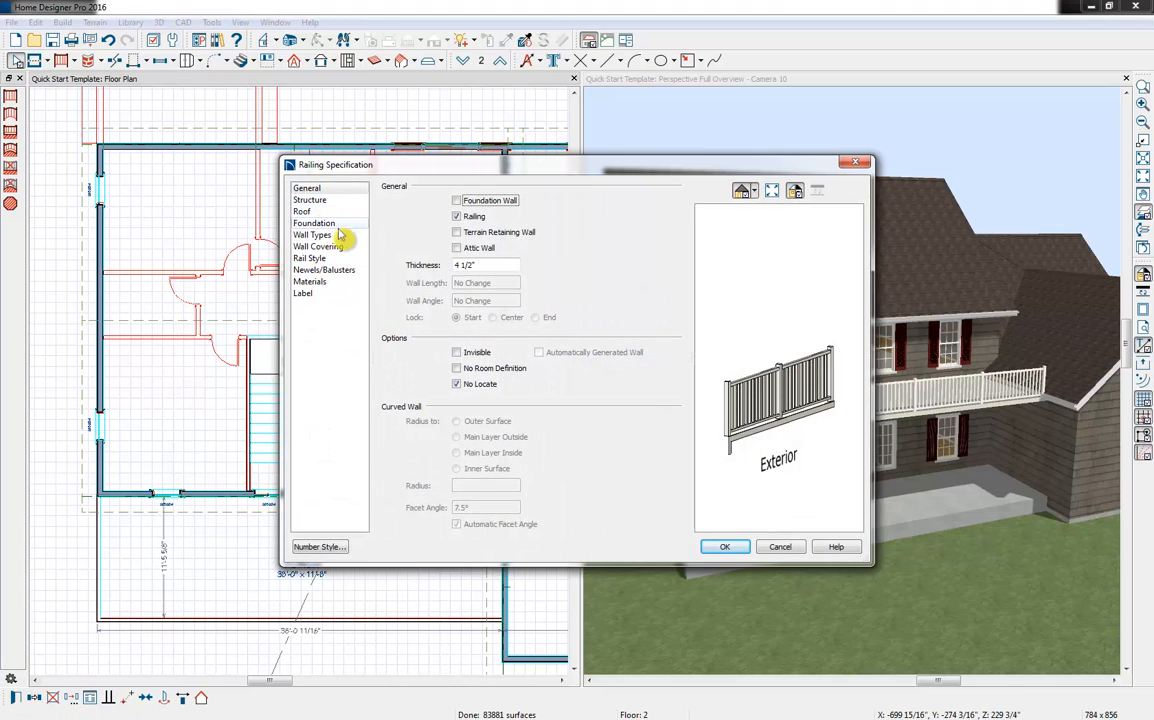
pyautogui.click(324, 270)
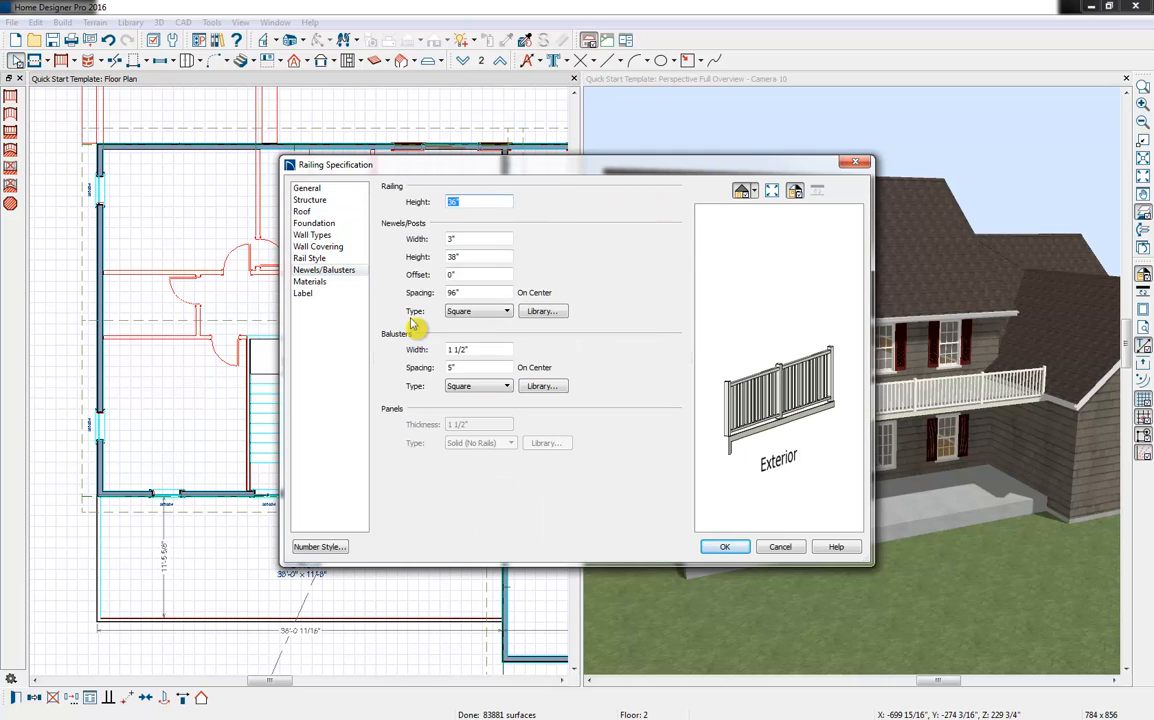
pyautogui.write('12')
pyautogui.press('Tab')
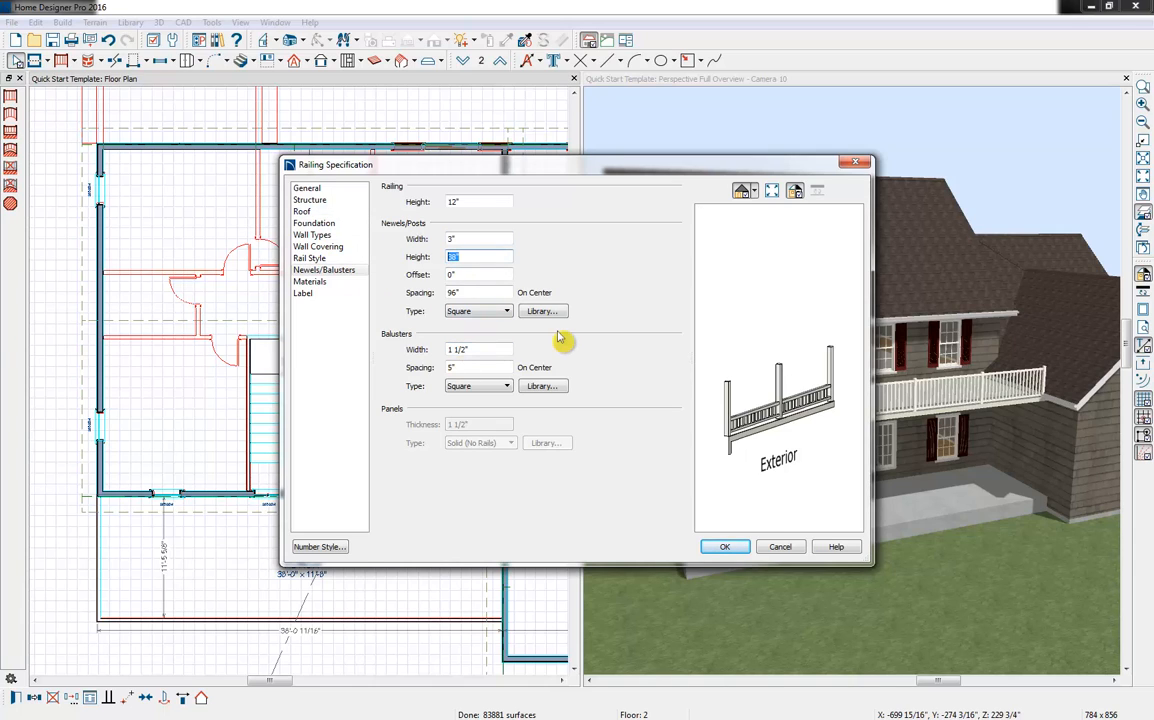
pyautogui.write('13')
pyautogui.press('Tab')
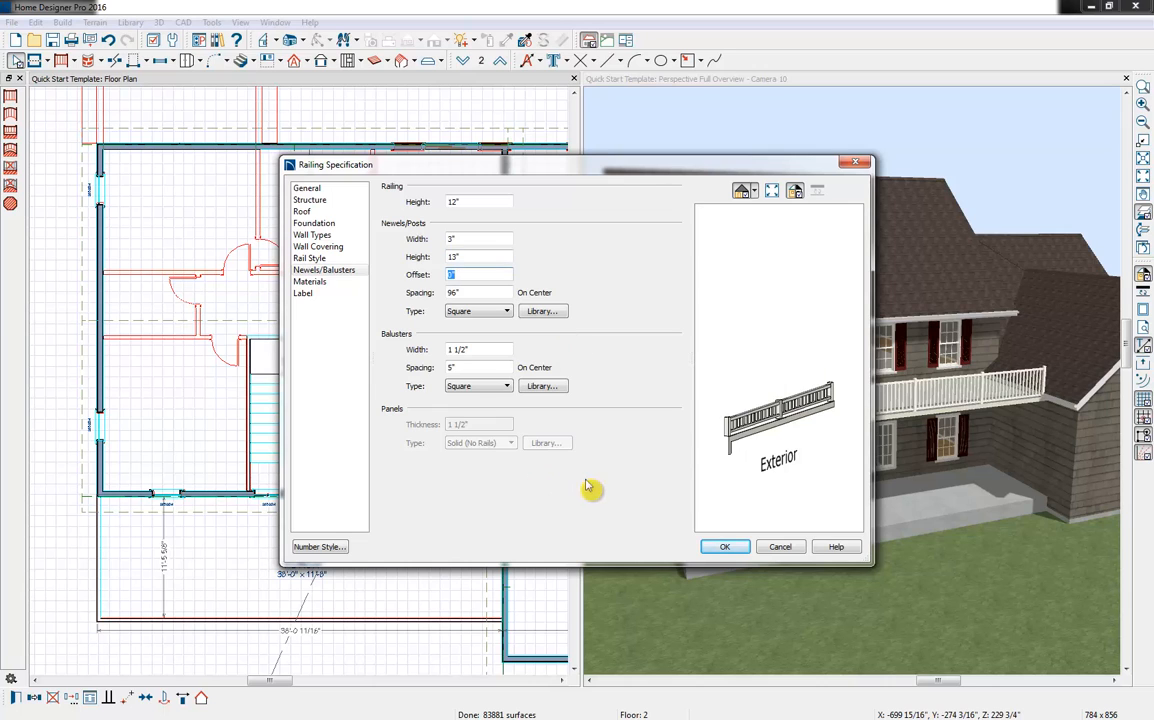
pyautogui.click(722, 548)
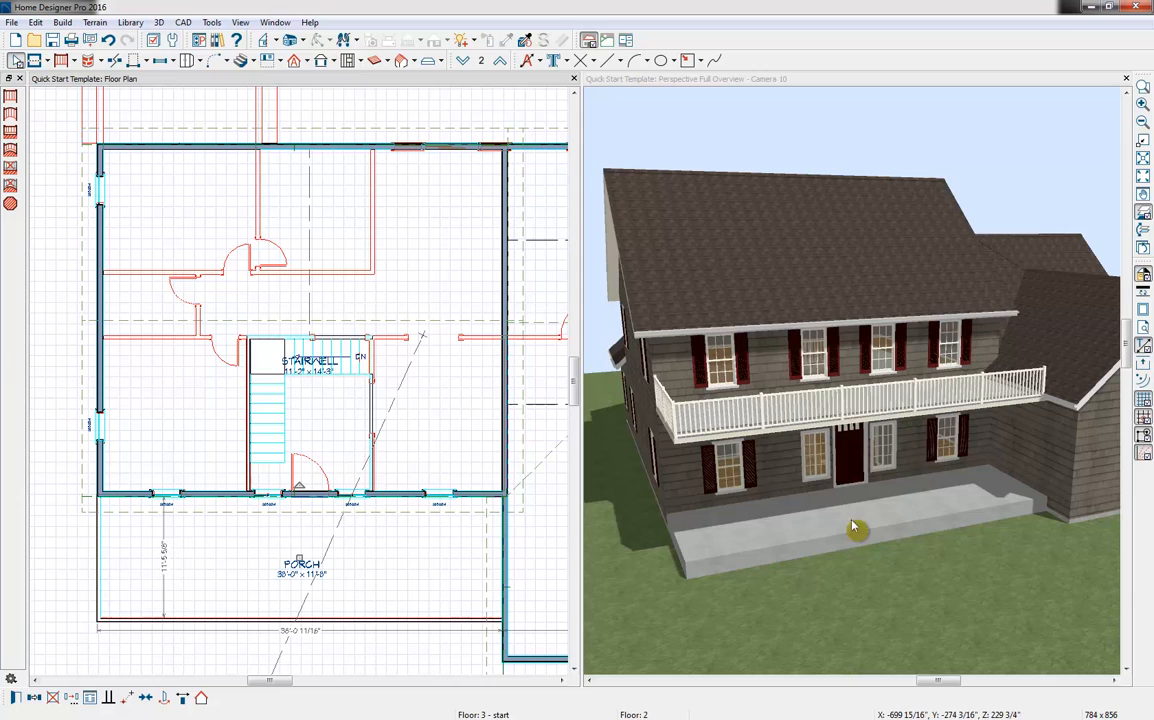
# On Floor 1, place a Square Column from the user catalog at the porch's outer front corner away from the garage
pyautogui.click(905, 453)
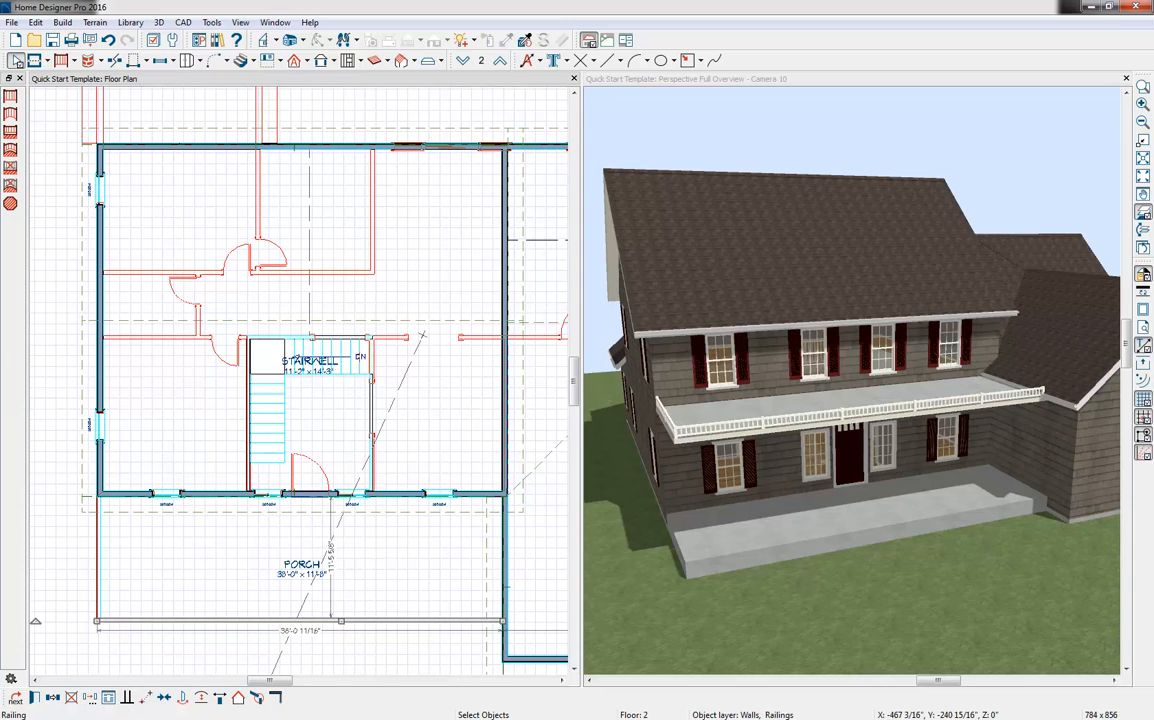
pyautogui.click(217, 40)
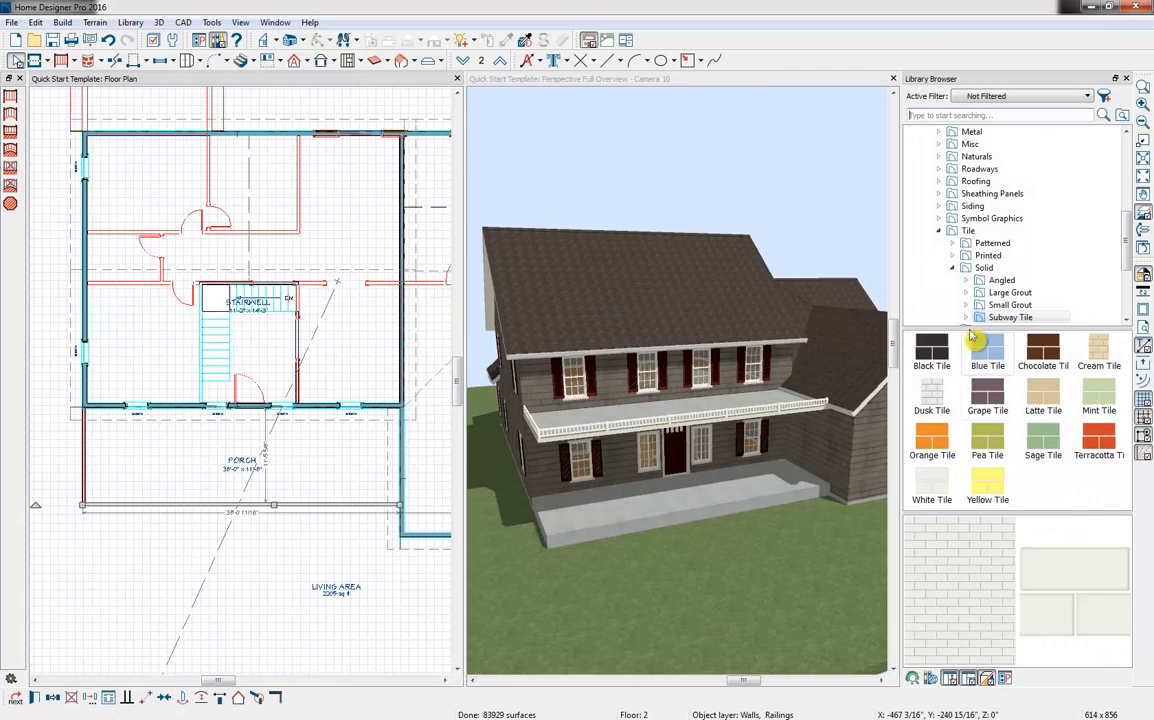
pyautogui.scroll(-4, 962, 272)
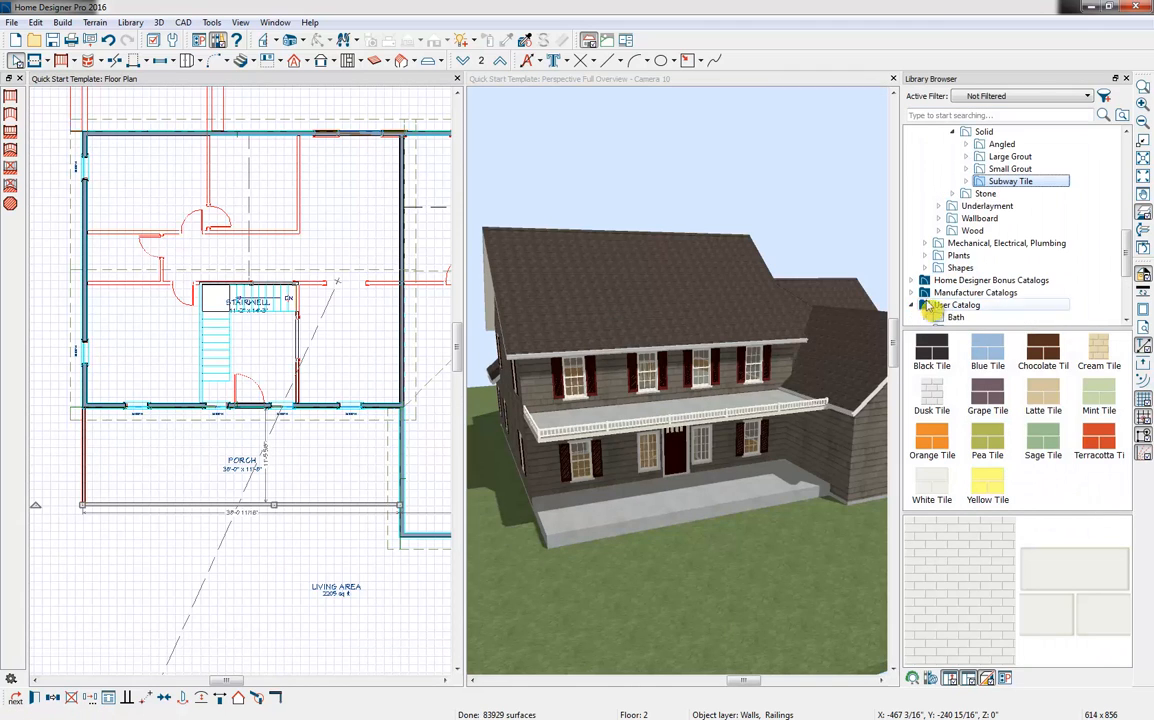
pyautogui.scroll(-4, 966, 285)
pyautogui.click(978, 283)
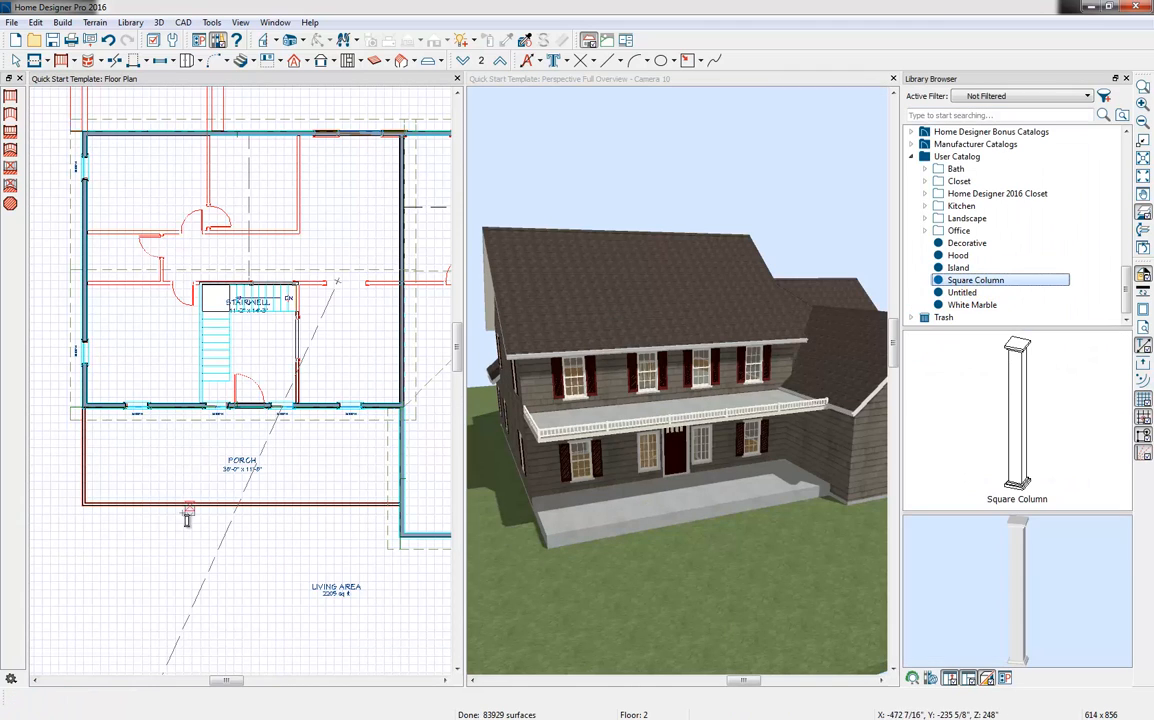
pyautogui.click(463, 61)
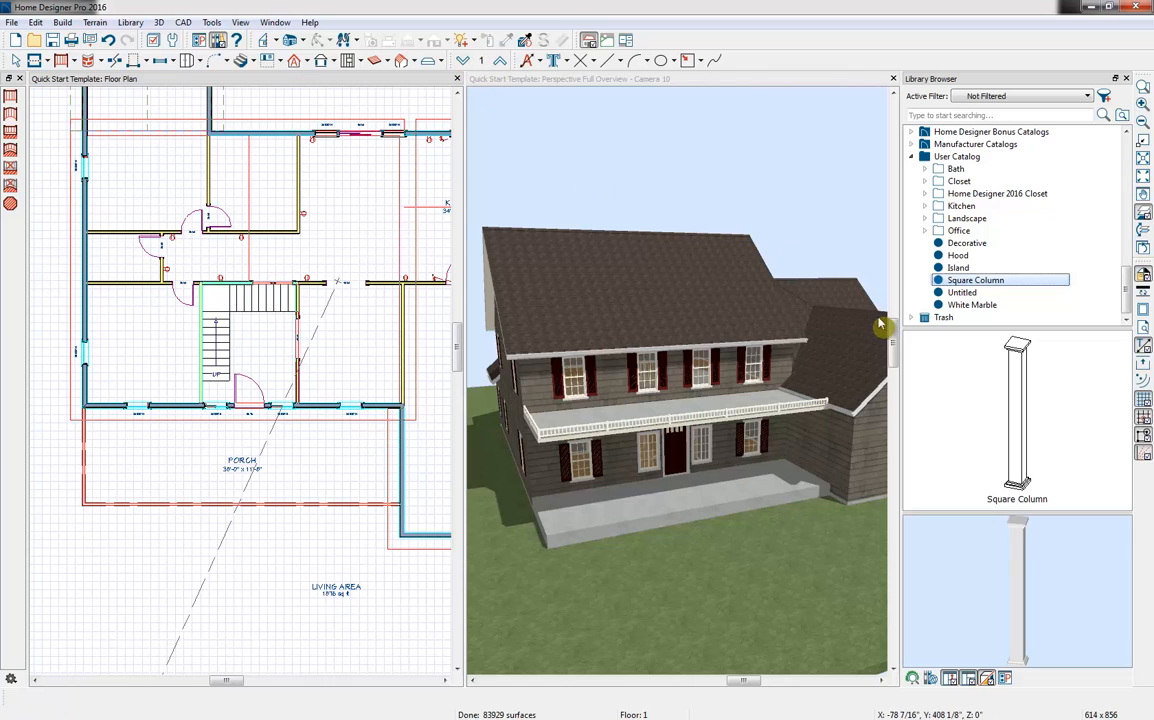
pyautogui.click(91, 497)
# Copy the column to the front corner beside the garage and to two spots along the garage-side half of the porch's front edge
pyautogui.click(58, 698)
pyautogui.click(57, 699)
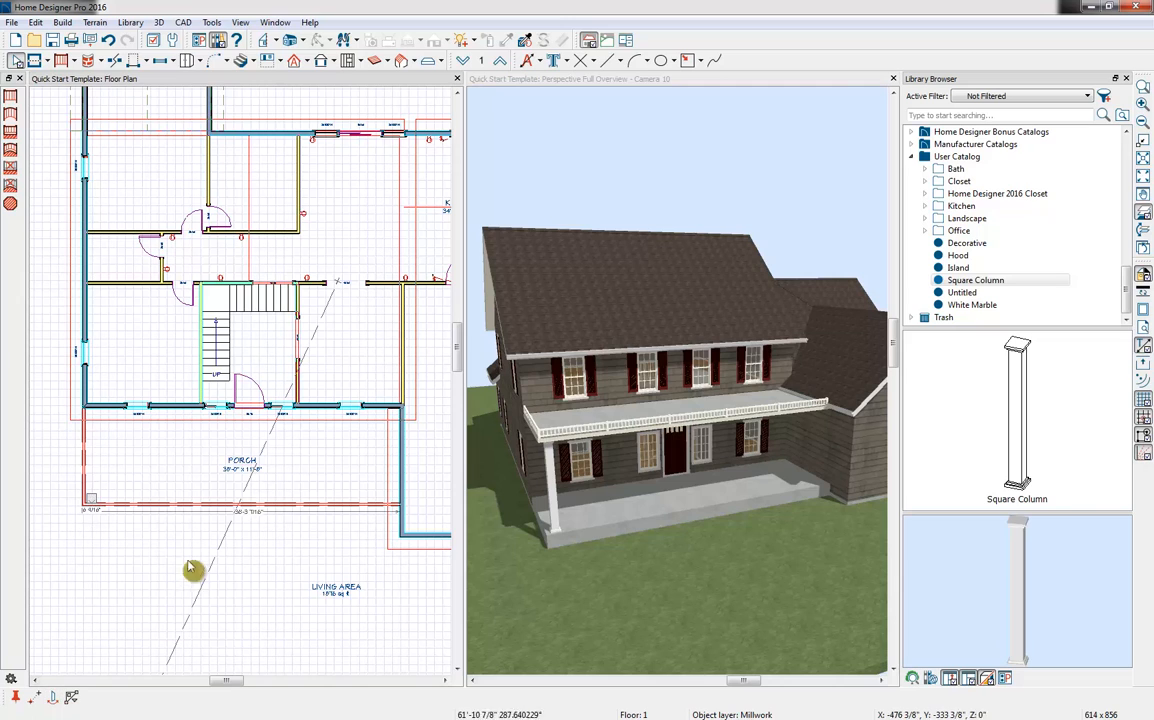
pyautogui.click(237, 502)
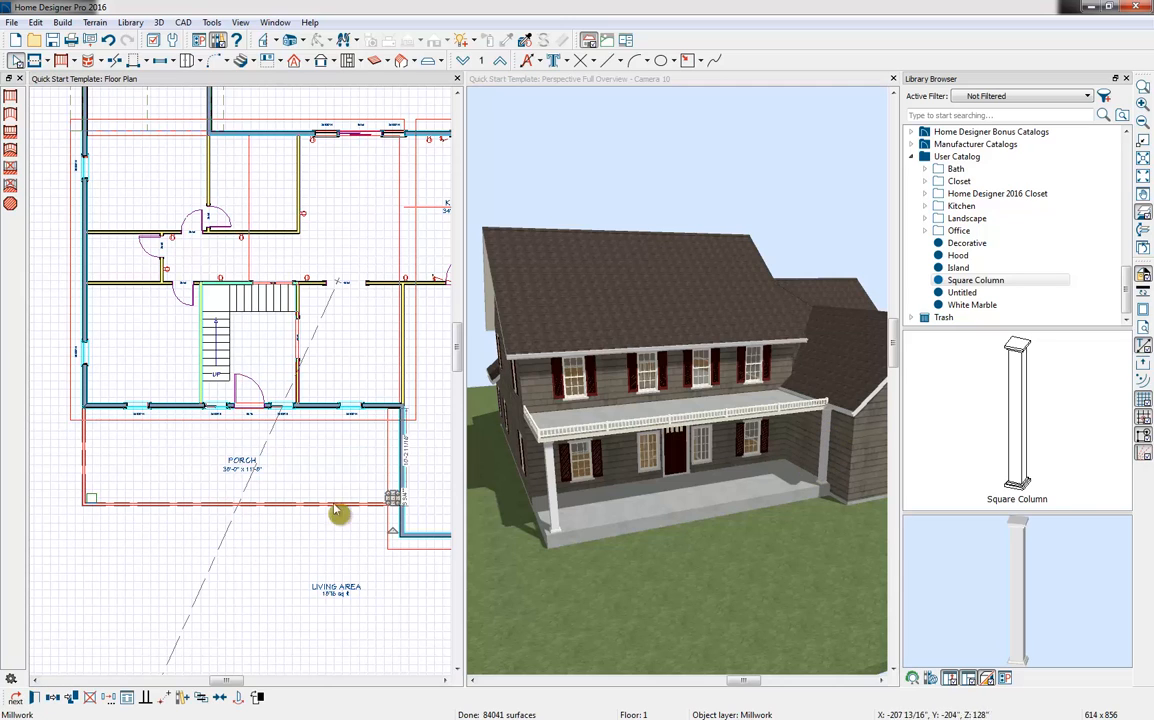
pyautogui.click(57, 700)
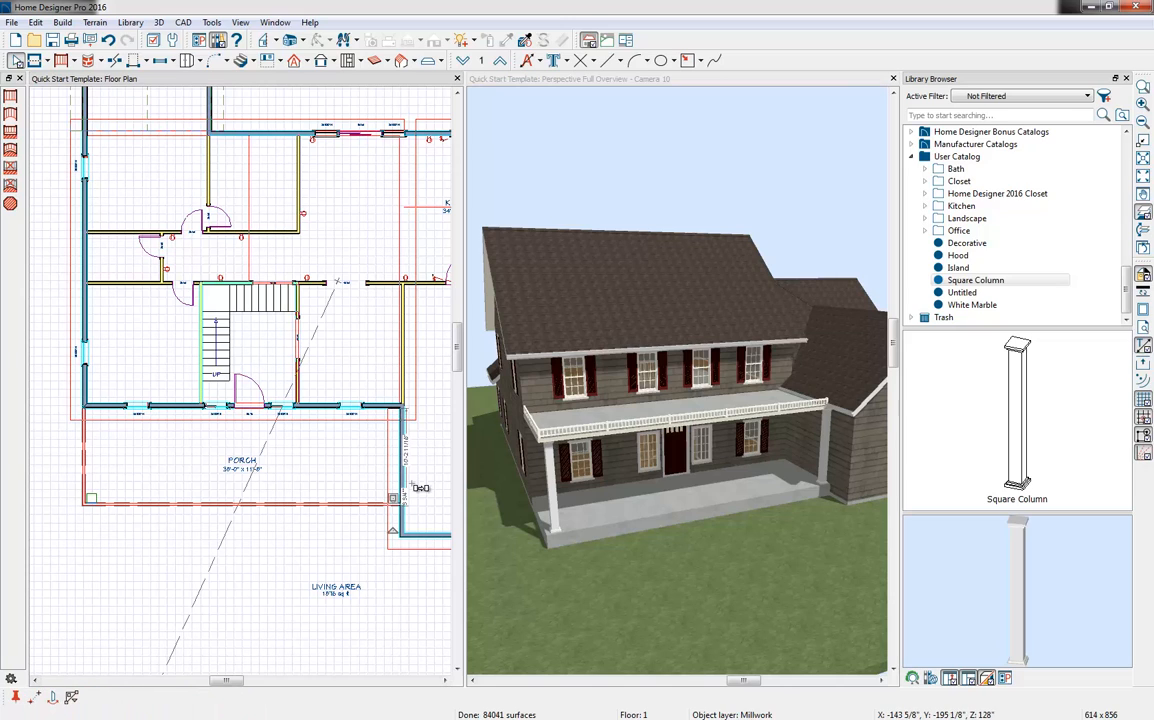
pyautogui.moveTo(393, 494); pyautogui.dragTo(298, 499)
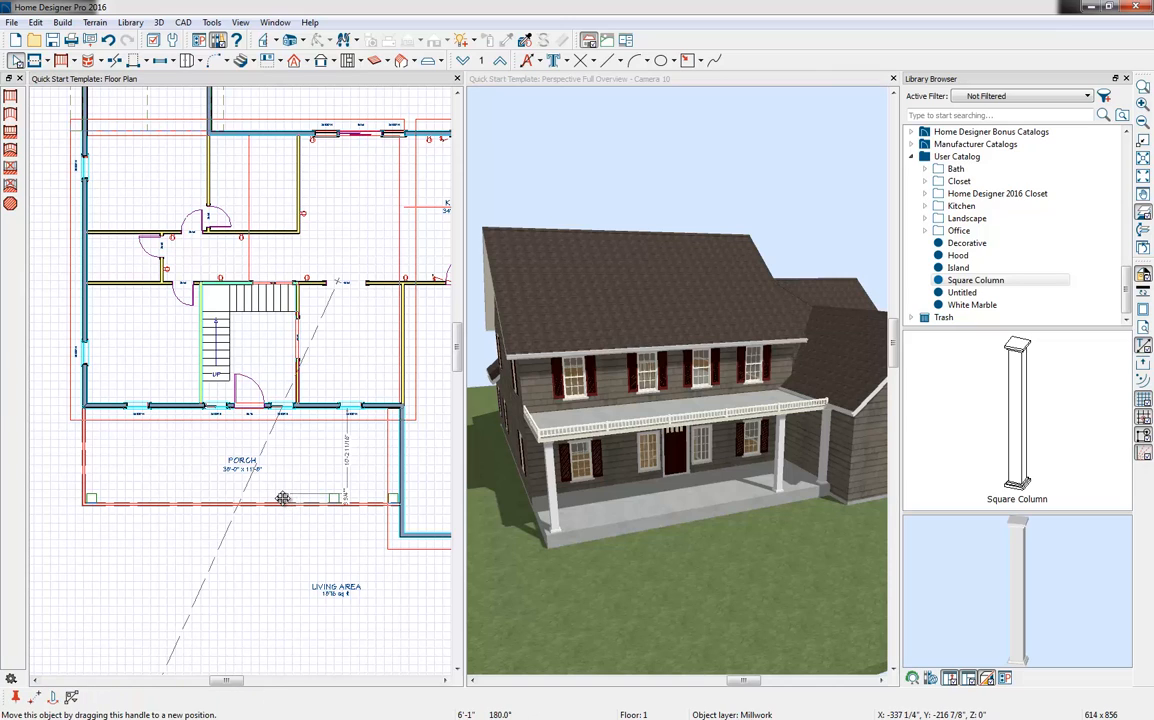
pyautogui.moveTo(322, 598); pyautogui.dragTo(292, 539)
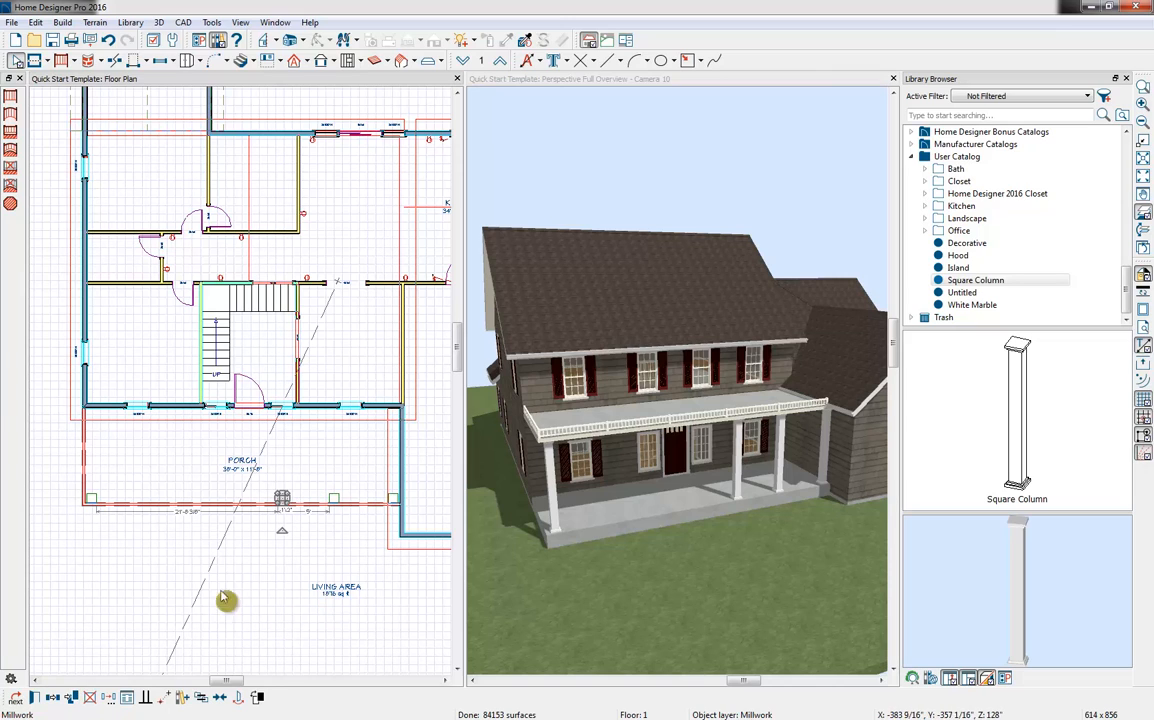
# Select the two intermediate columns together and copy them mirrored about the porch's centre line
pyautogui.keyDown('shift'); pyautogui.click(338, 501); pyautogui.keyUp('shift')
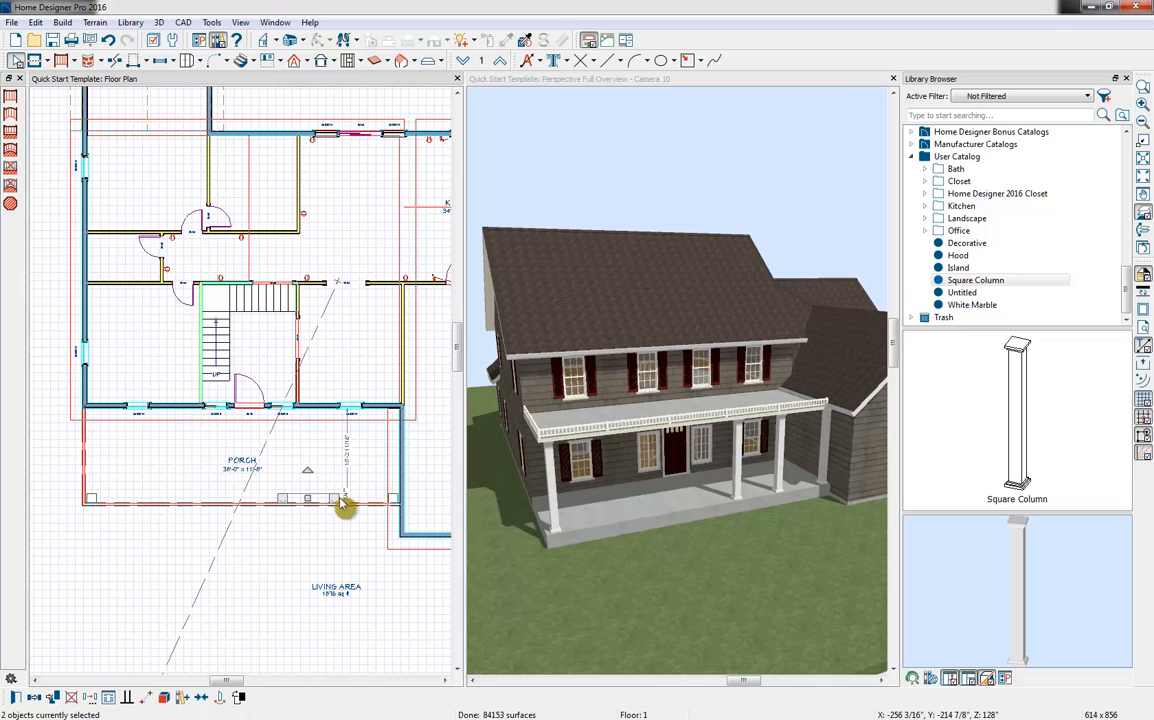
pyautogui.click(37, 700)
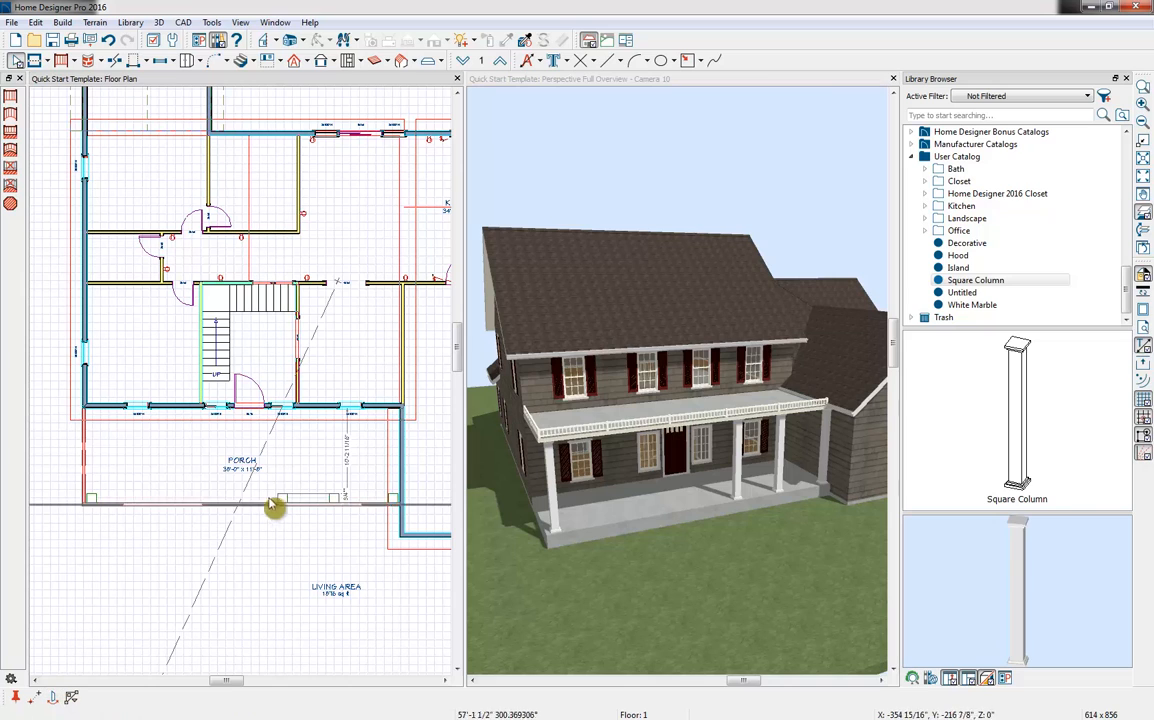
pyautogui.click(240, 440)
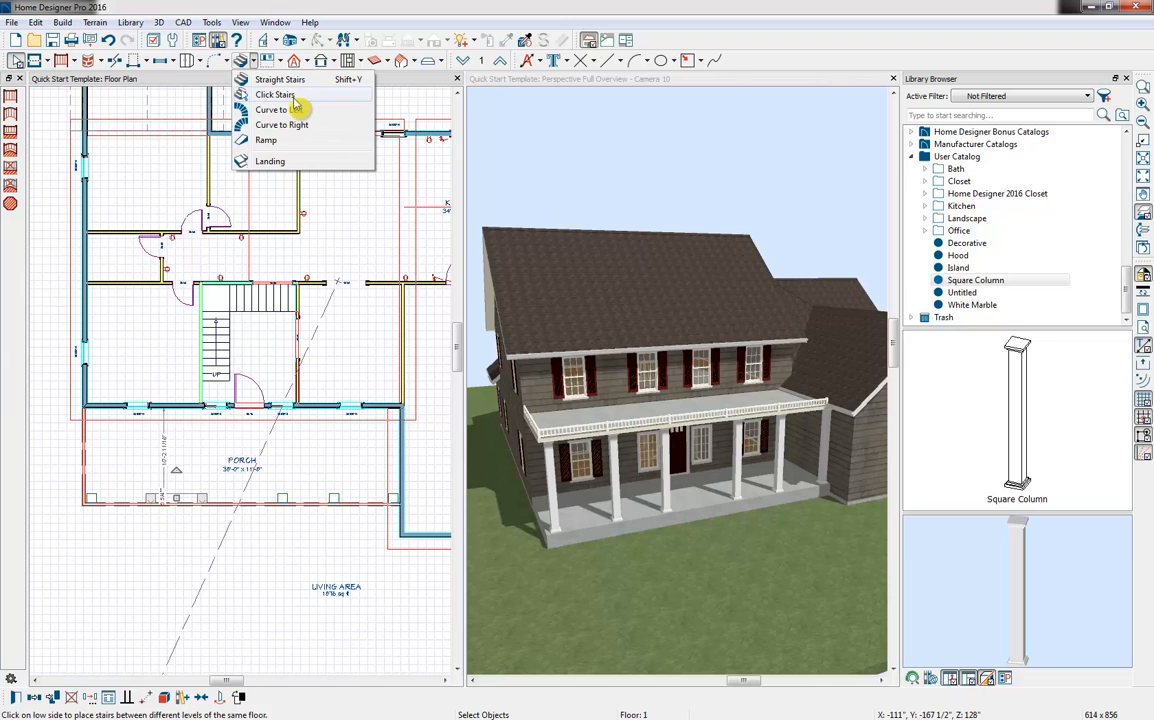
# Add Click Stairs at the porch's front edge opposite the entry door and widen them on both sides to about 8'-4"
pyautogui.click(275, 95)
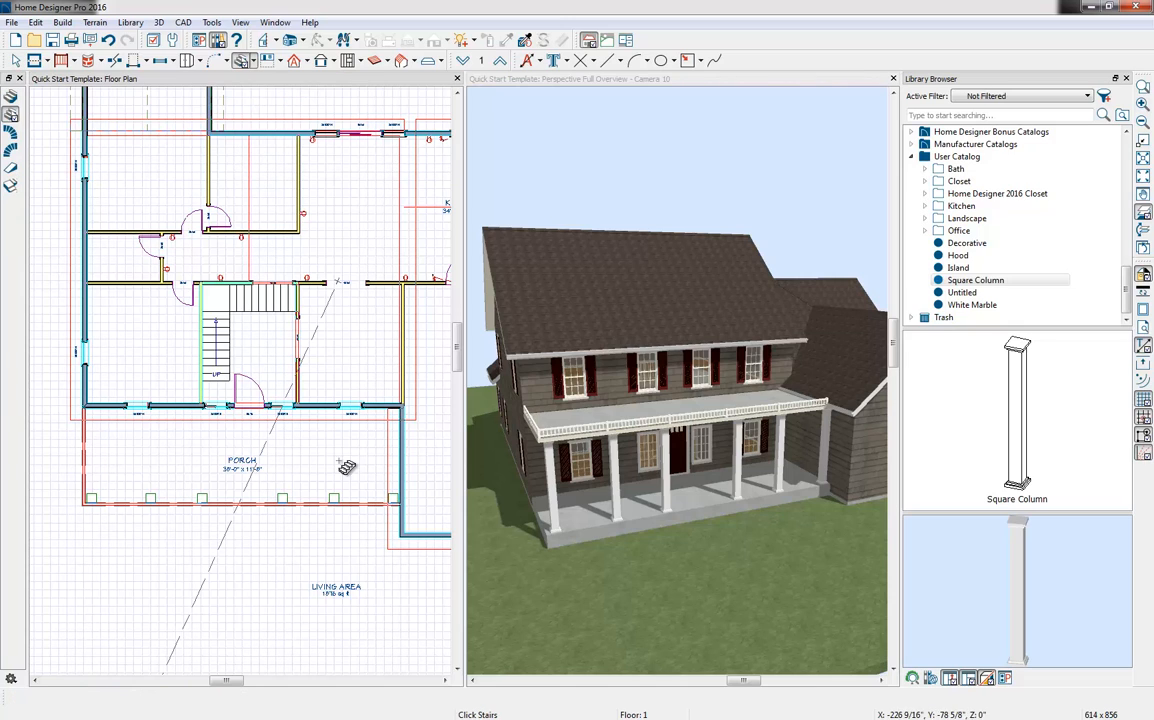
pyautogui.click(250, 519)
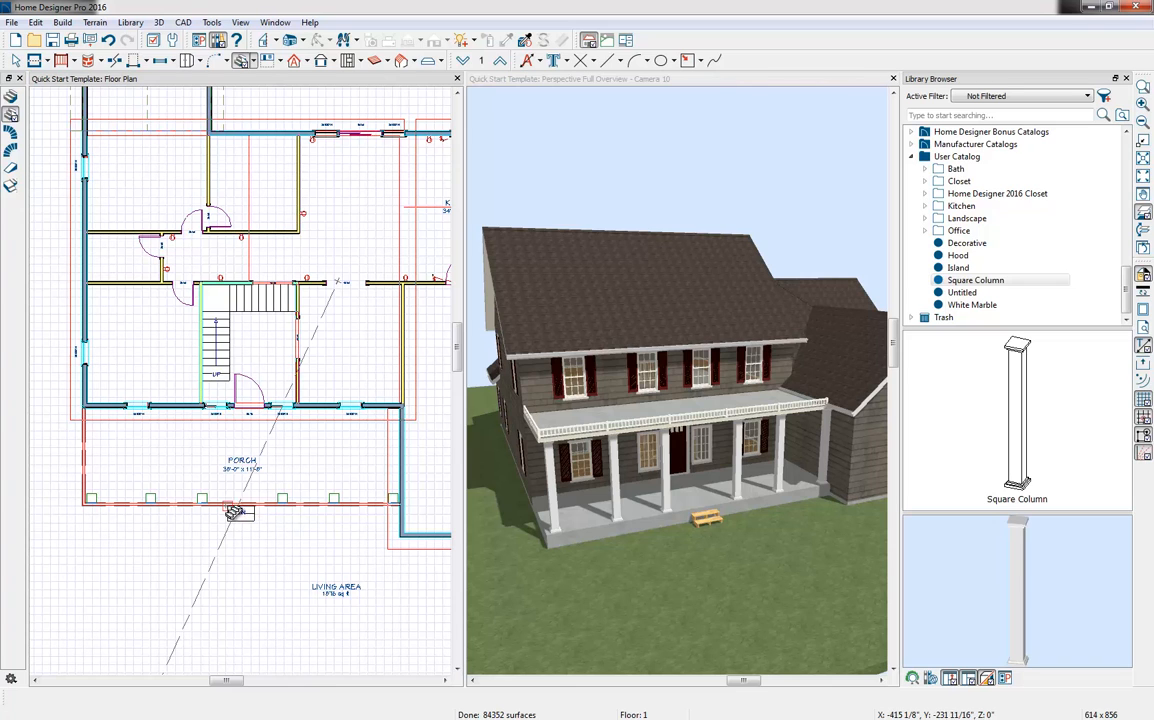
pyautogui.scroll(3, 214, 540)
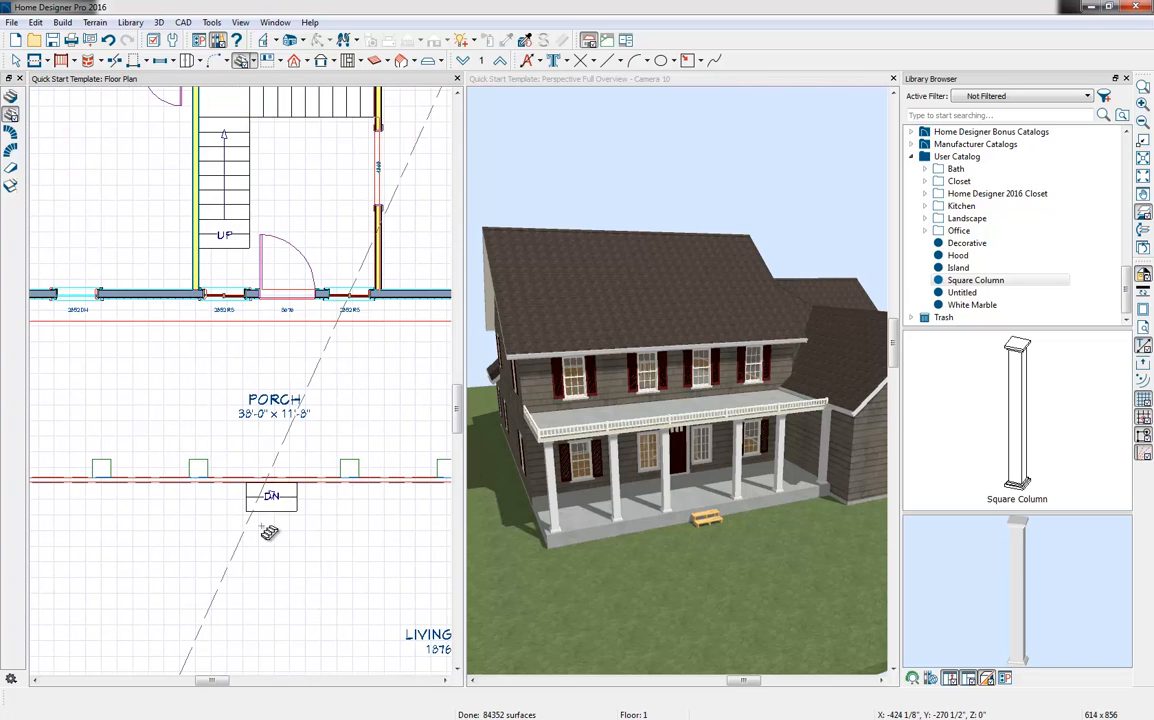
pyautogui.press('Escape')
pyautogui.click(296, 500)
pyautogui.moveTo(297, 500); pyautogui.dragTo(338, 499)
pyautogui.moveTo(248, 498); pyautogui.dragTo(208, 496)
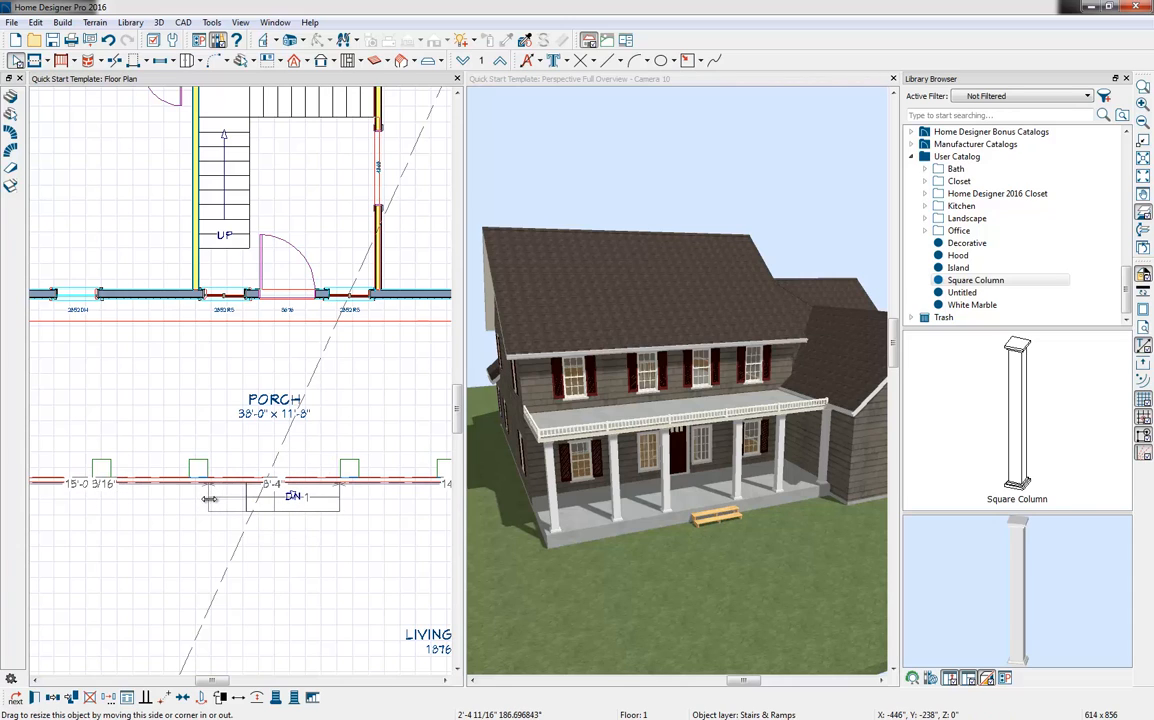
# Turn off Open Underneath and Open Risers in the exterior staircase's style settings
pyautogui.click(35, 698)
pyautogui.click(322, 112)
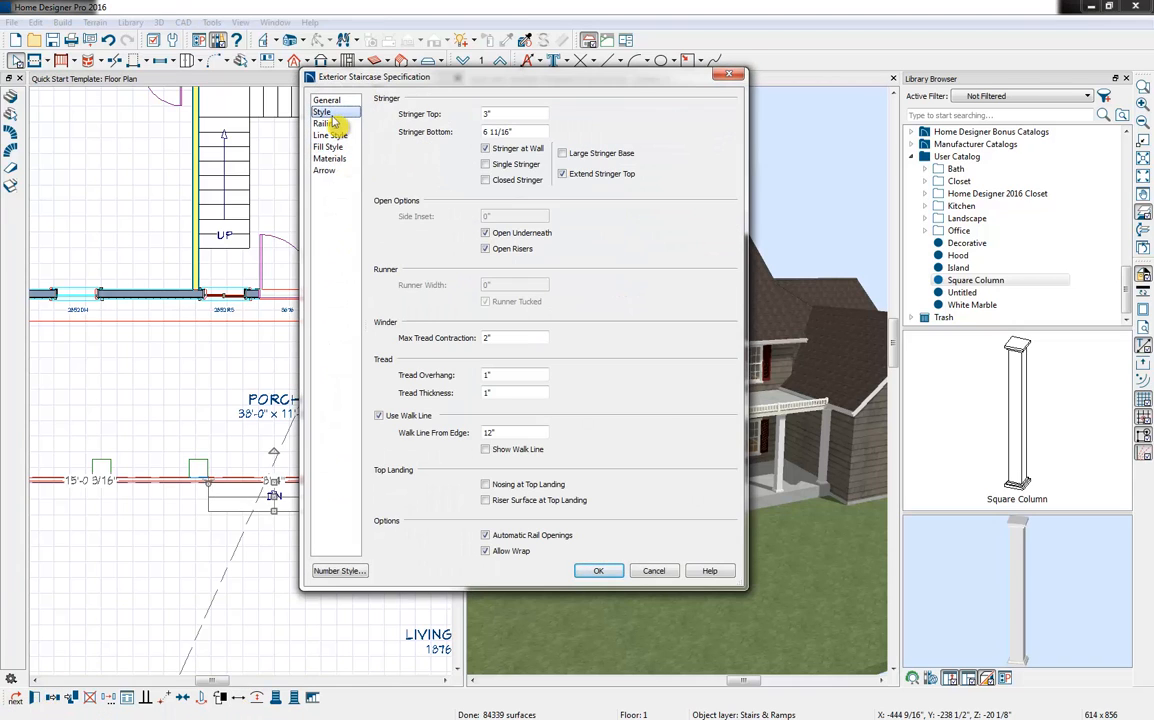
pyautogui.click(514, 234)
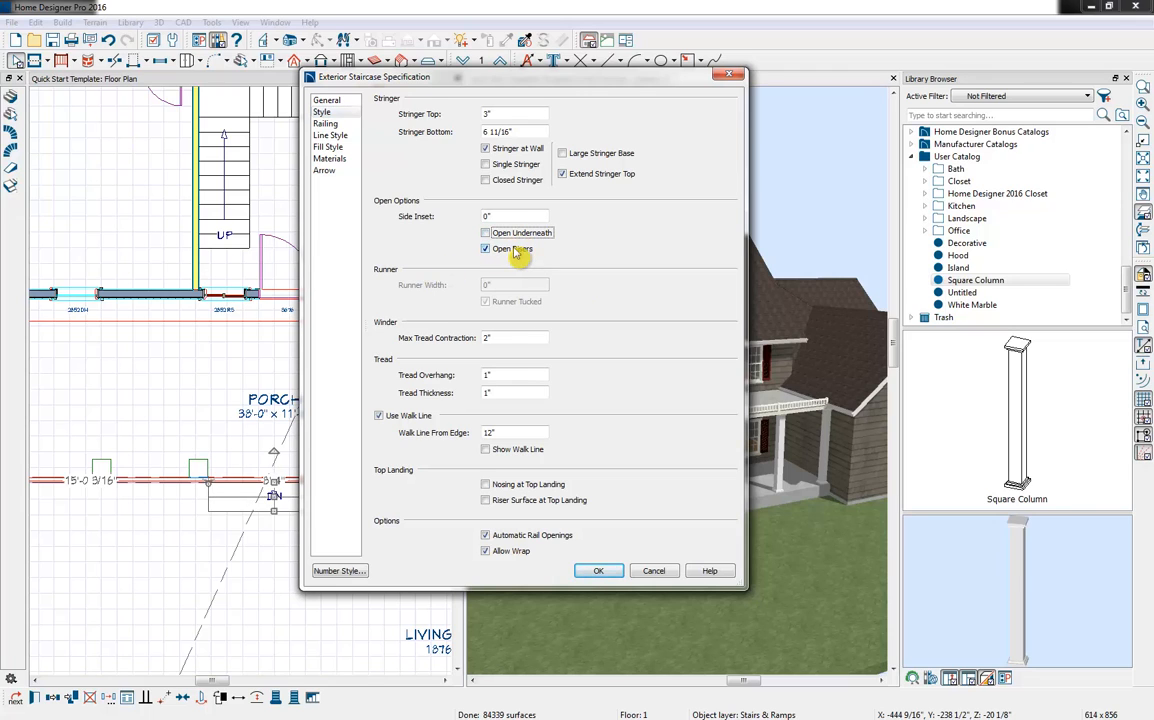
pyautogui.click(514, 250)
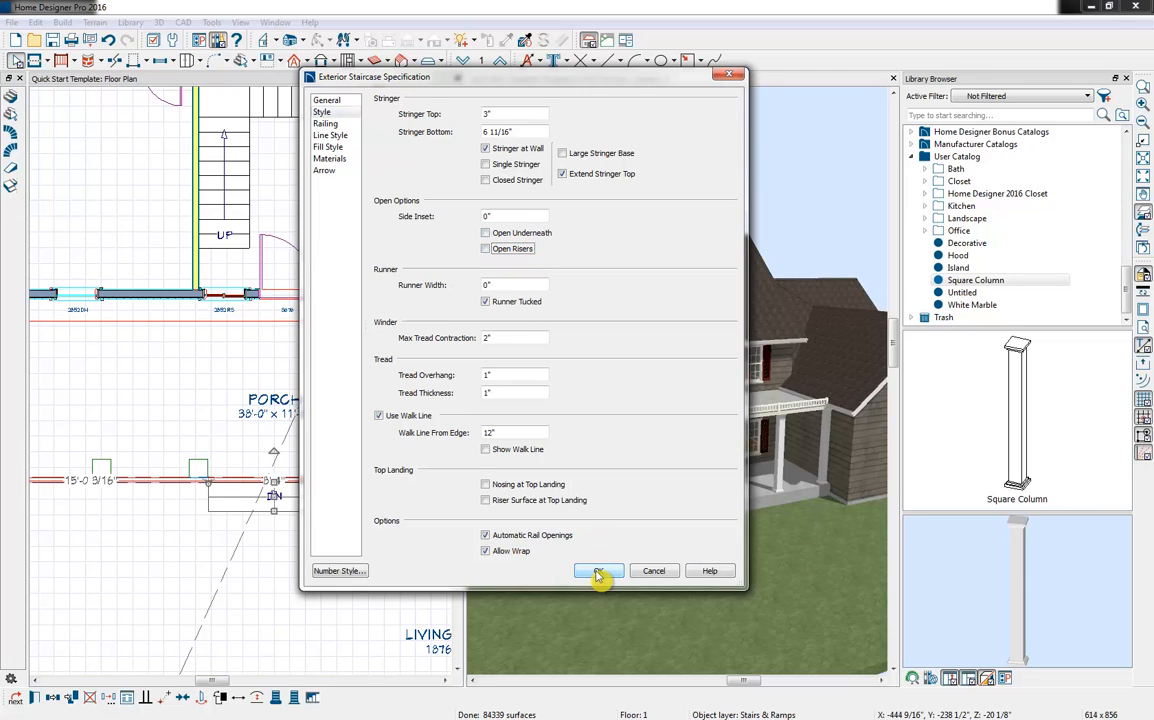
pyautogui.click(598, 572)
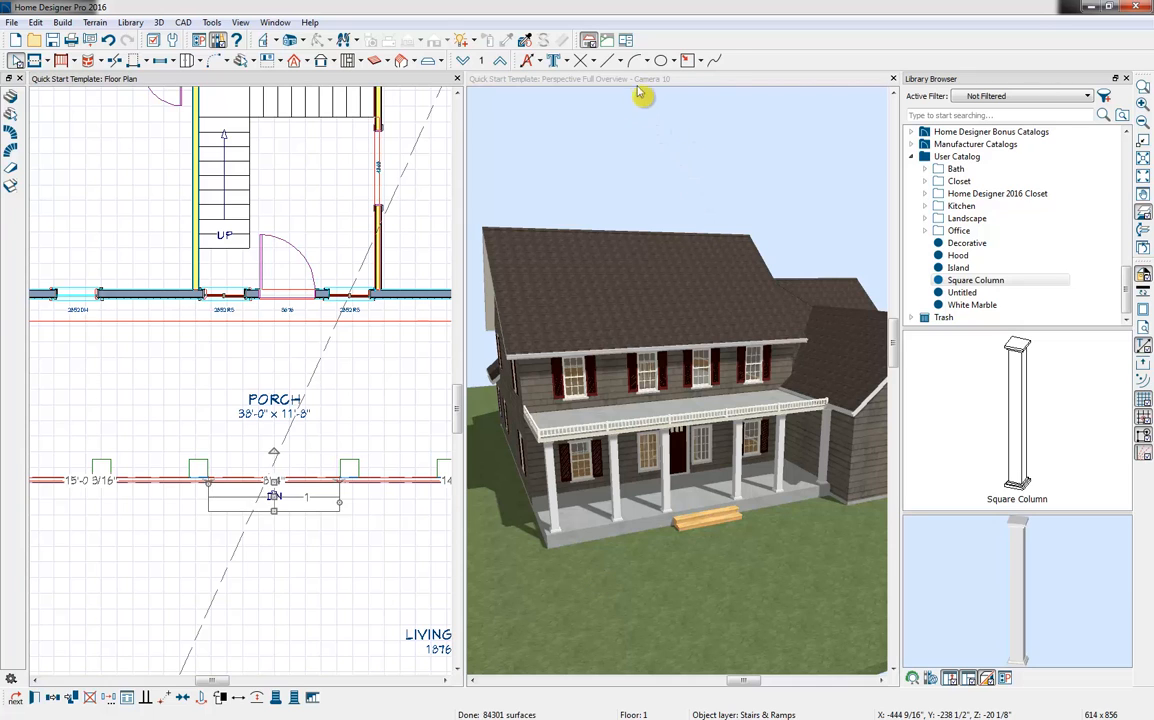
# Pick up the porch floor's Concrete with the Material Eyedropper in the enlarged 3D view and apply it to the steps' risers
pyautogui.click(582, 80)
pyautogui.click(506, 40)
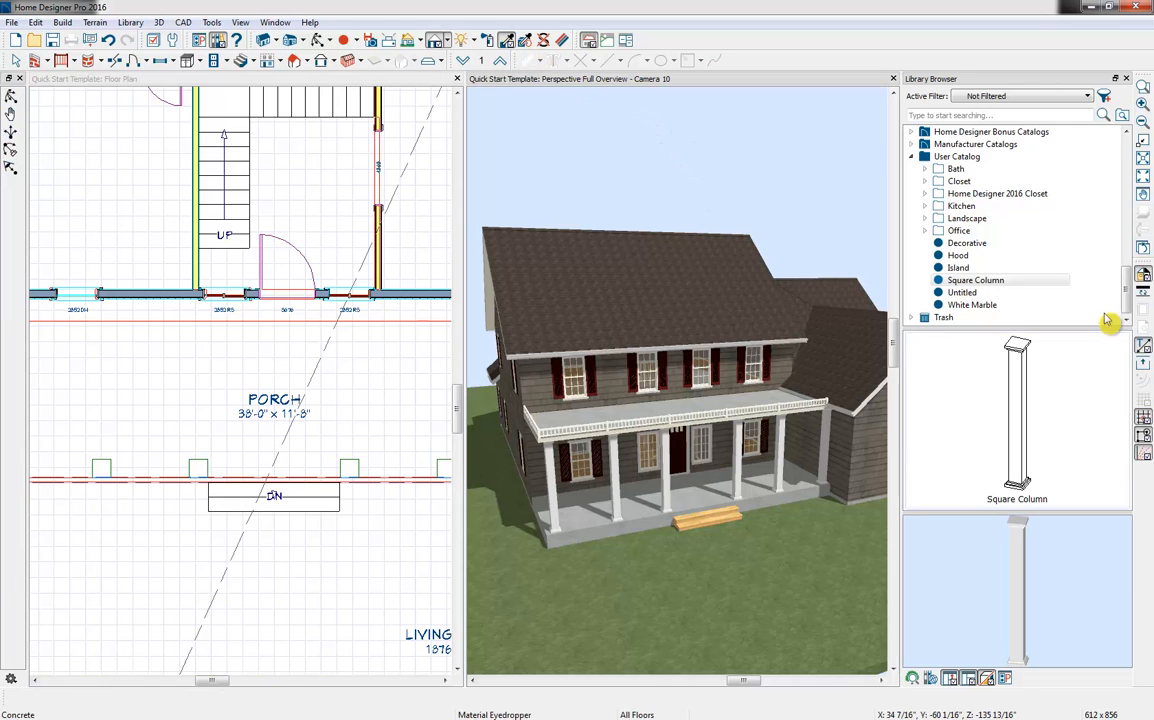
pyautogui.click(1126, 78)
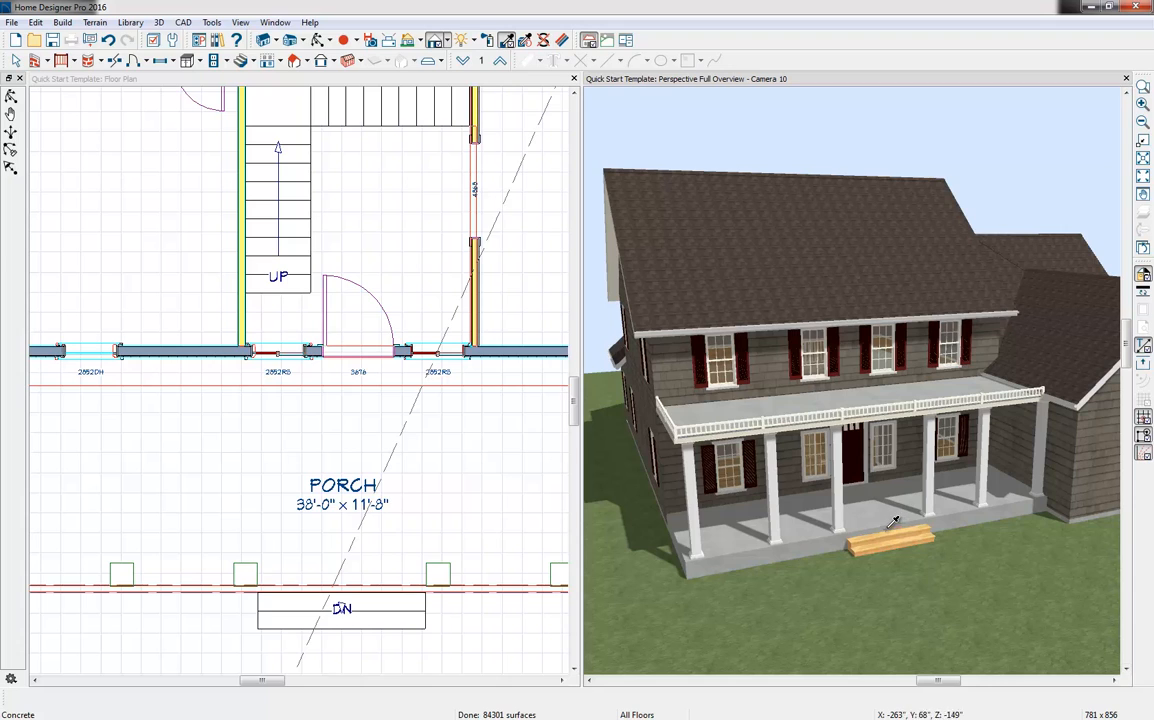
pyautogui.click(902, 519)
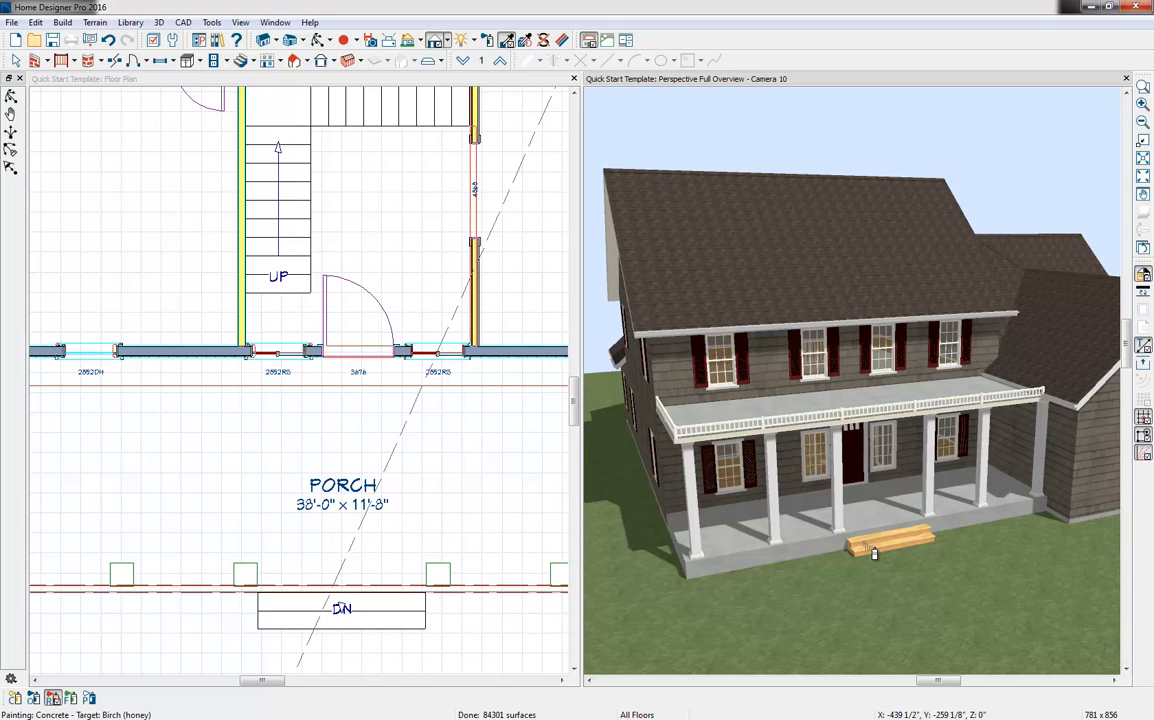
# Sample the Color - Brite material from the upper porch trim and apply it to the steps' wooden treads
pyautogui.click(506, 43)
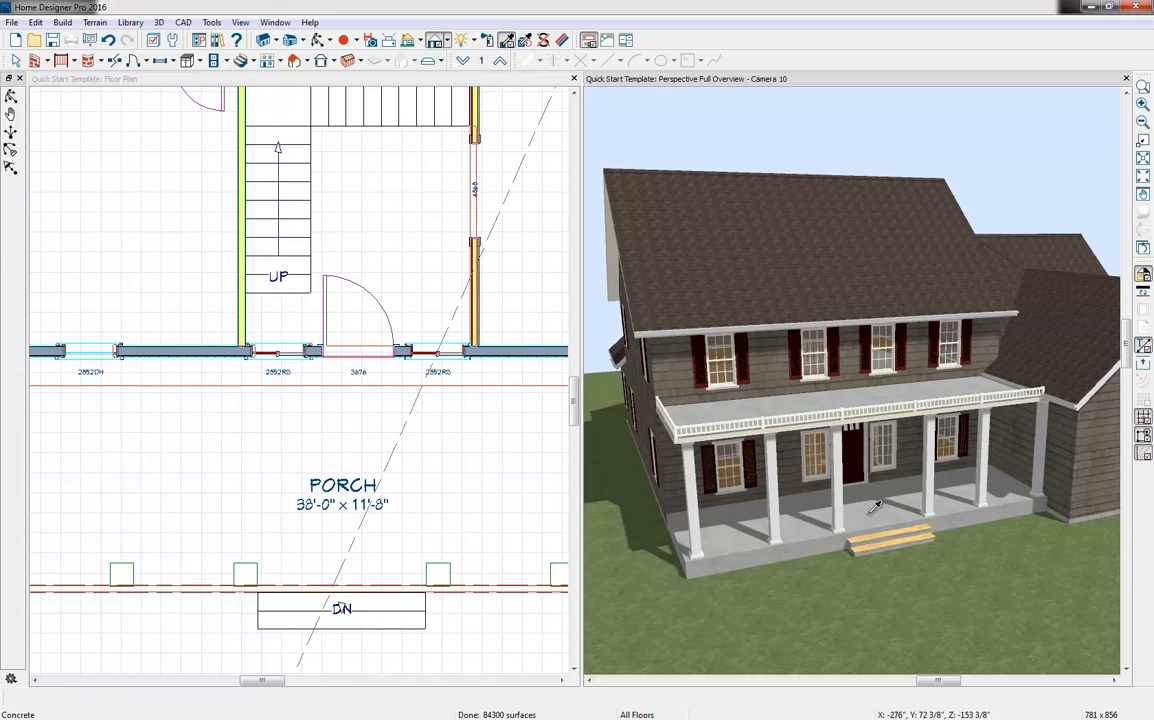
pyautogui.click(758, 440)
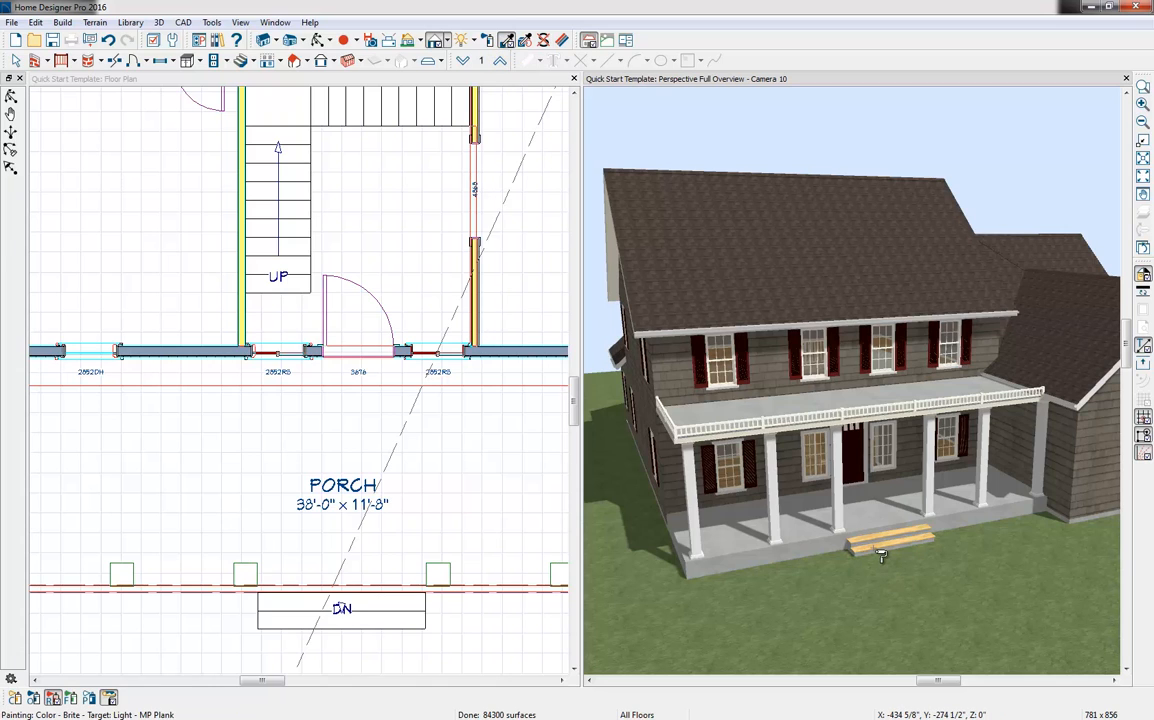
pyautogui.click(880, 556)
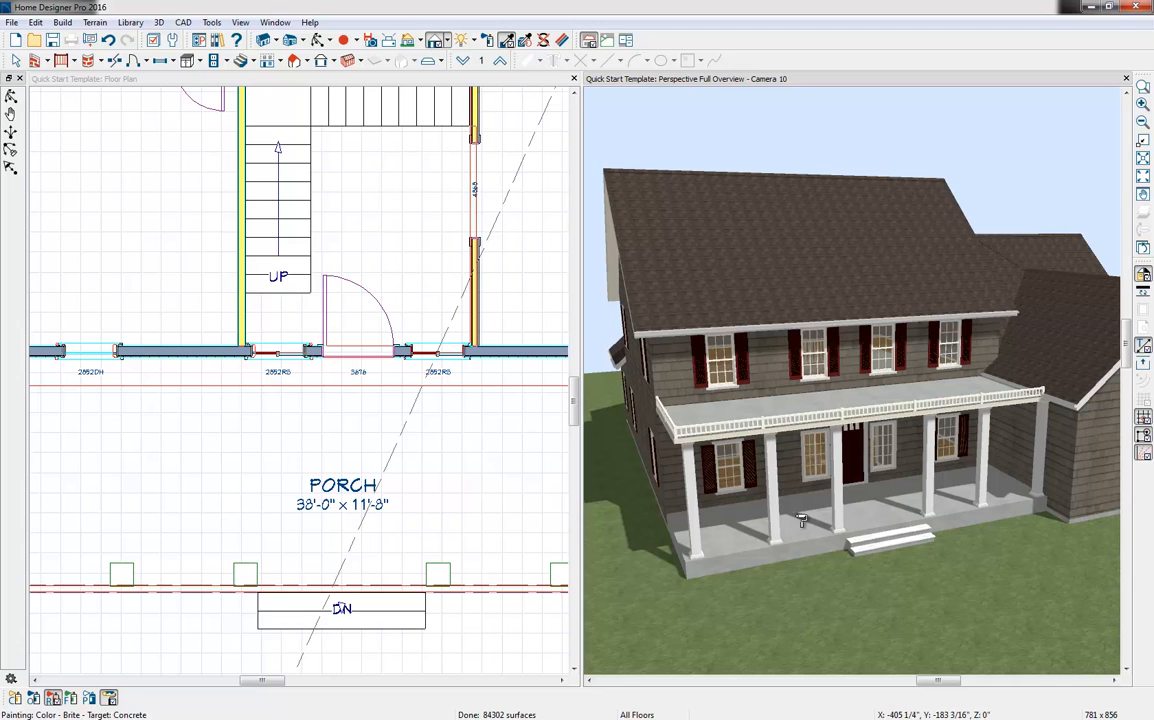
pyautogui.press('Escape')
# Draw a straight road about 176' long across the front yard and move it to about 18' in front of the garage
pyautogui.scroll(-2, 915, 511)
pyautogui.moveTo(1021, 534); pyautogui.dragTo(1013, 545, button='middle')
pyautogui.scroll(-2, 435, 379)
pyautogui.scroll(-1, 440, 400)
pyautogui.scroll(1, 381, 375)
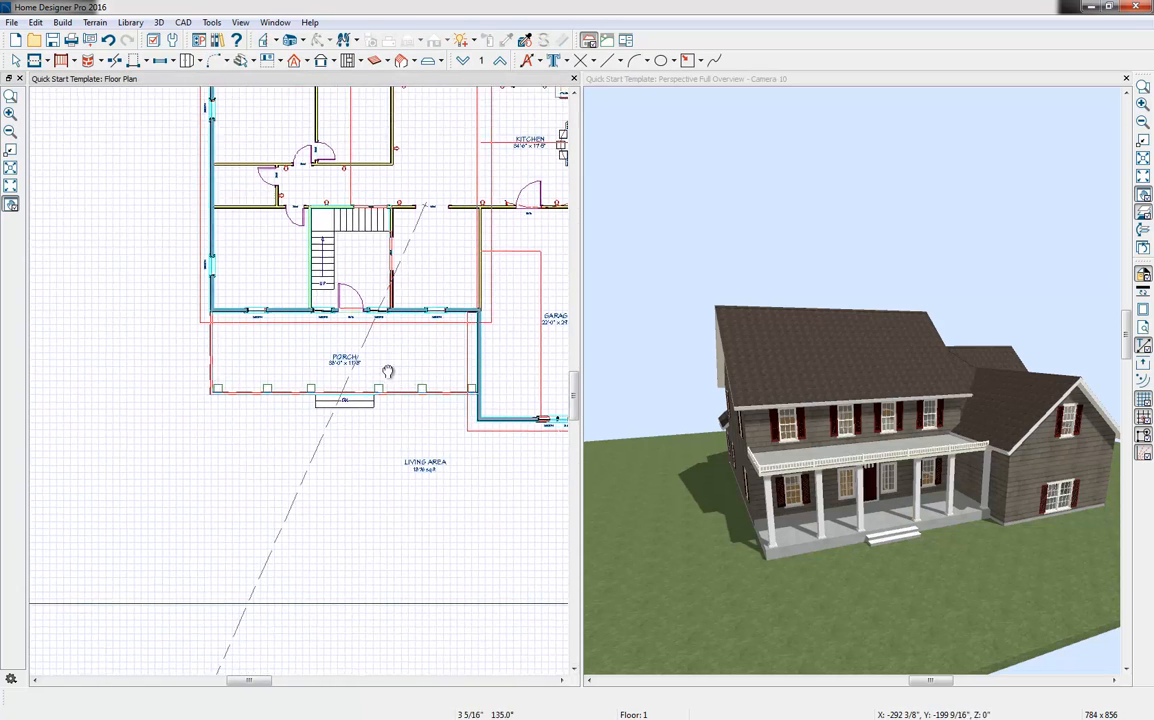
pyautogui.click(66, 23)
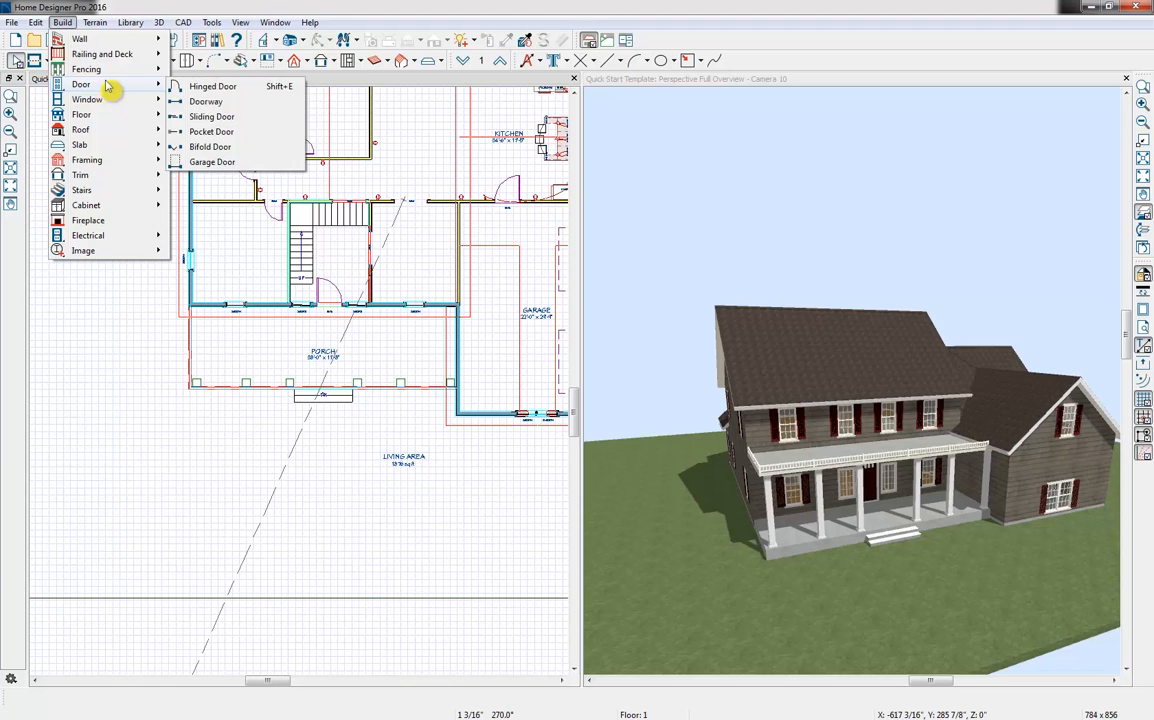
pyautogui.moveTo(95, 22)
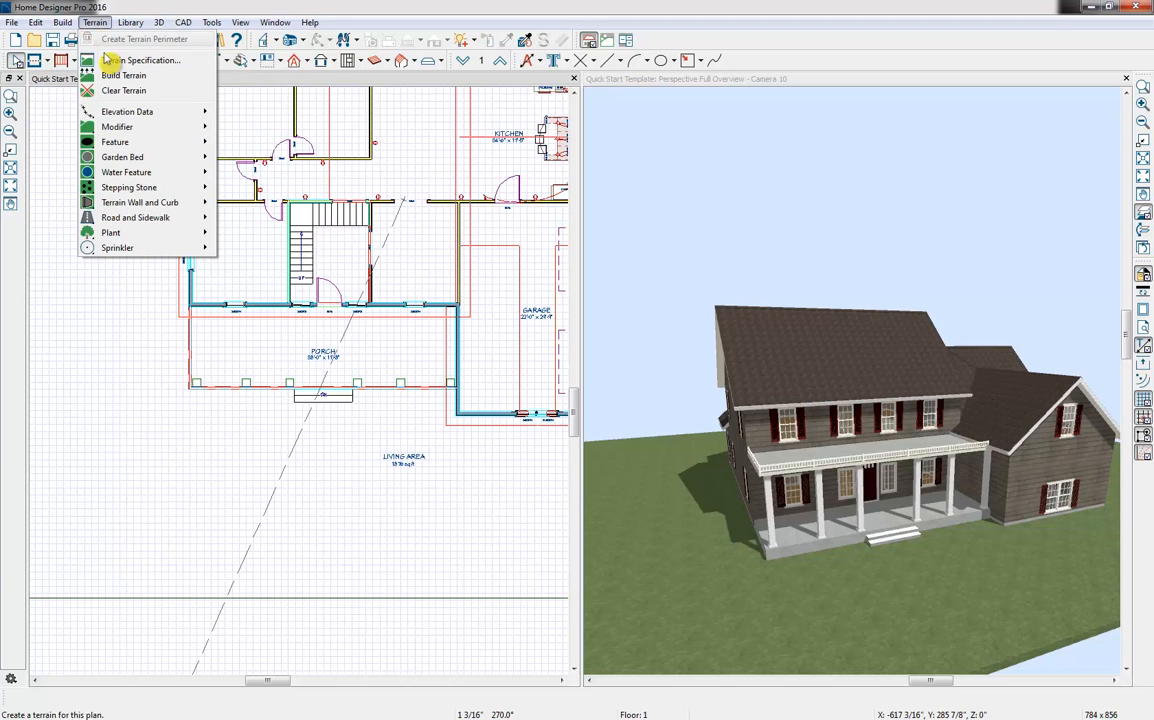
pyautogui.moveTo(162, 222)
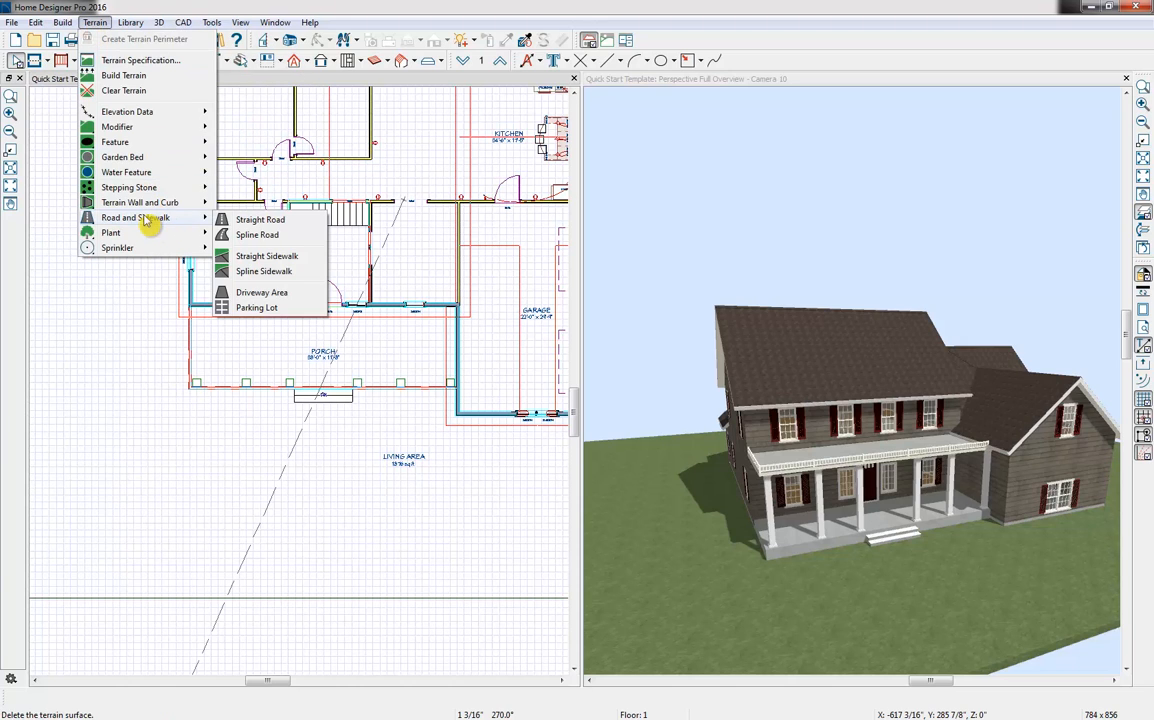
pyautogui.click(267, 220)
pyautogui.scroll(-5, 252, 507)
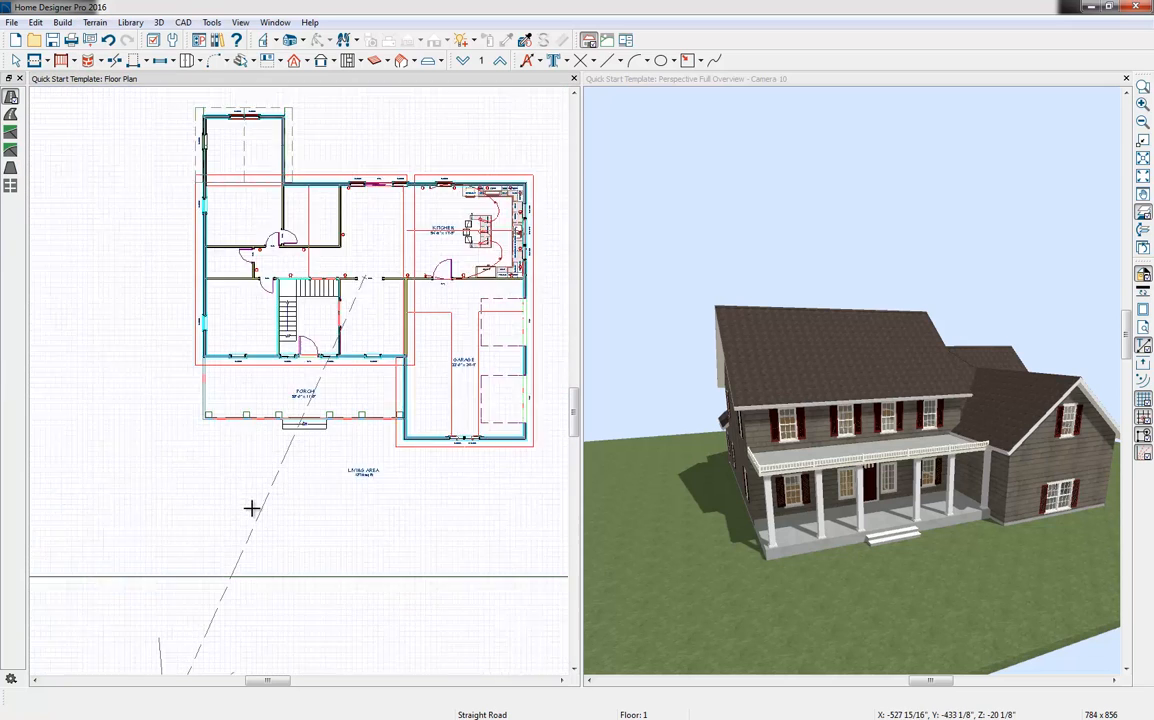
pyautogui.moveTo(46, 538); pyautogui.dragTo(607, 530)
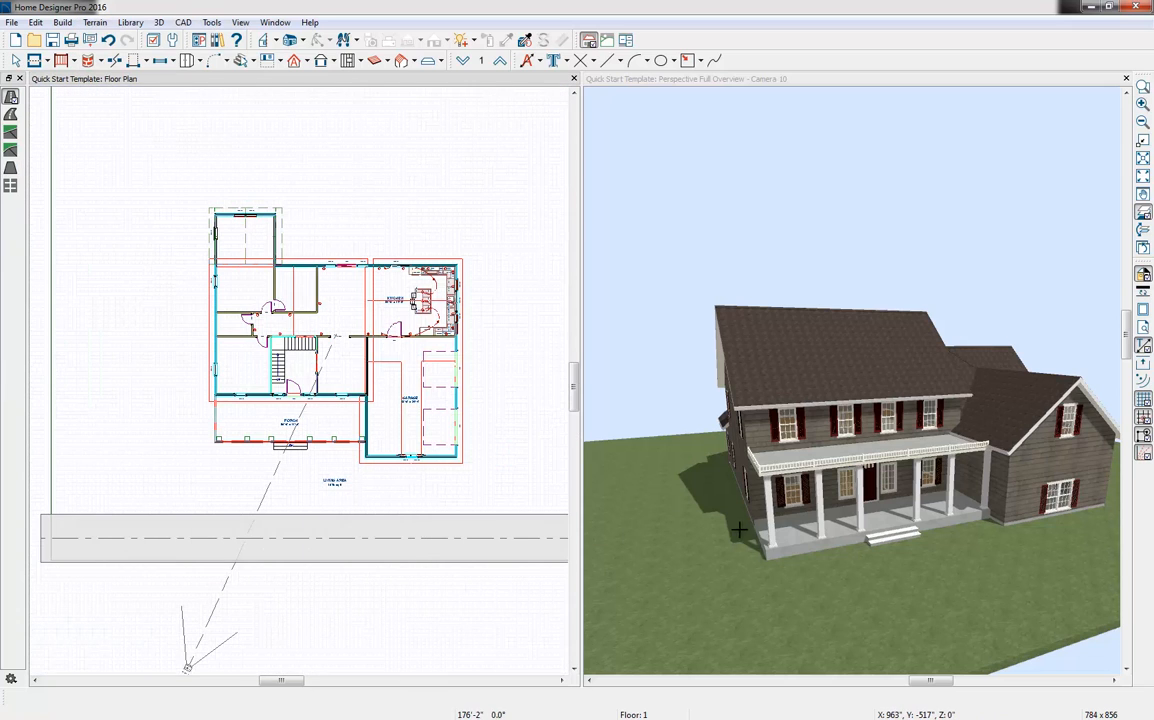
pyautogui.click(350, 540)
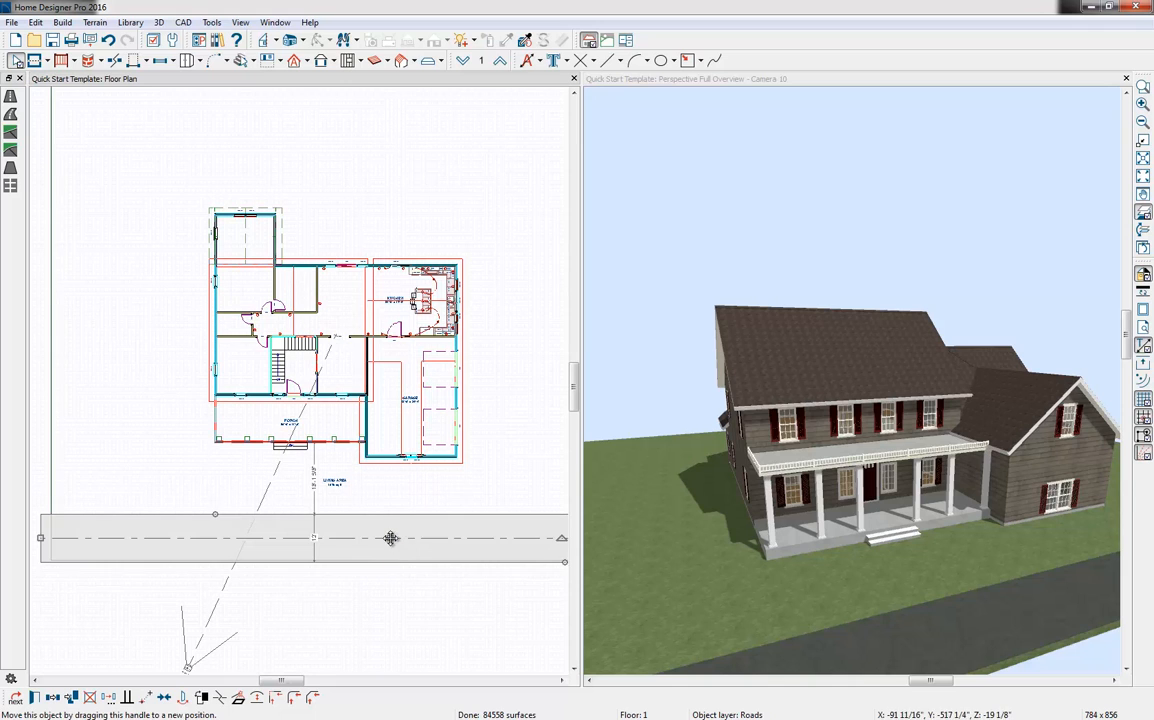
pyautogui.moveTo(391, 538); pyautogui.dragTo(392, 552)
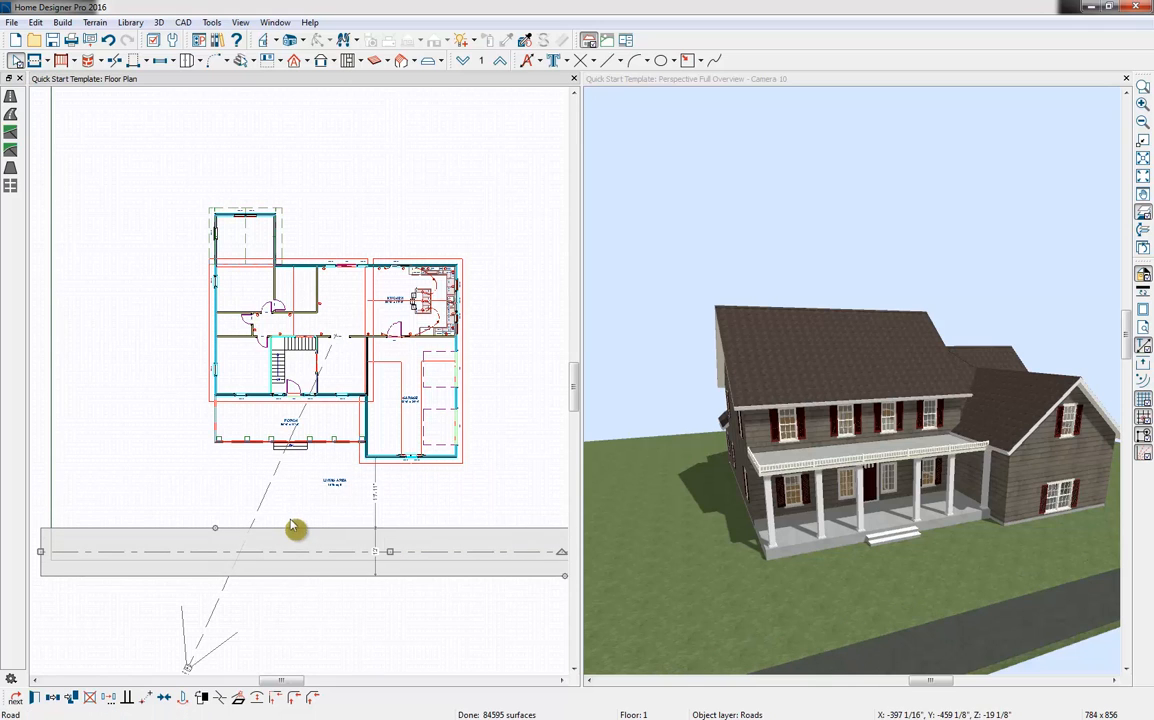
# Draw a straight sidewalk about 4'-5" wide from the porch steps to the road
pyautogui.scroll(3, 297, 515)
pyautogui.click(94, 22)
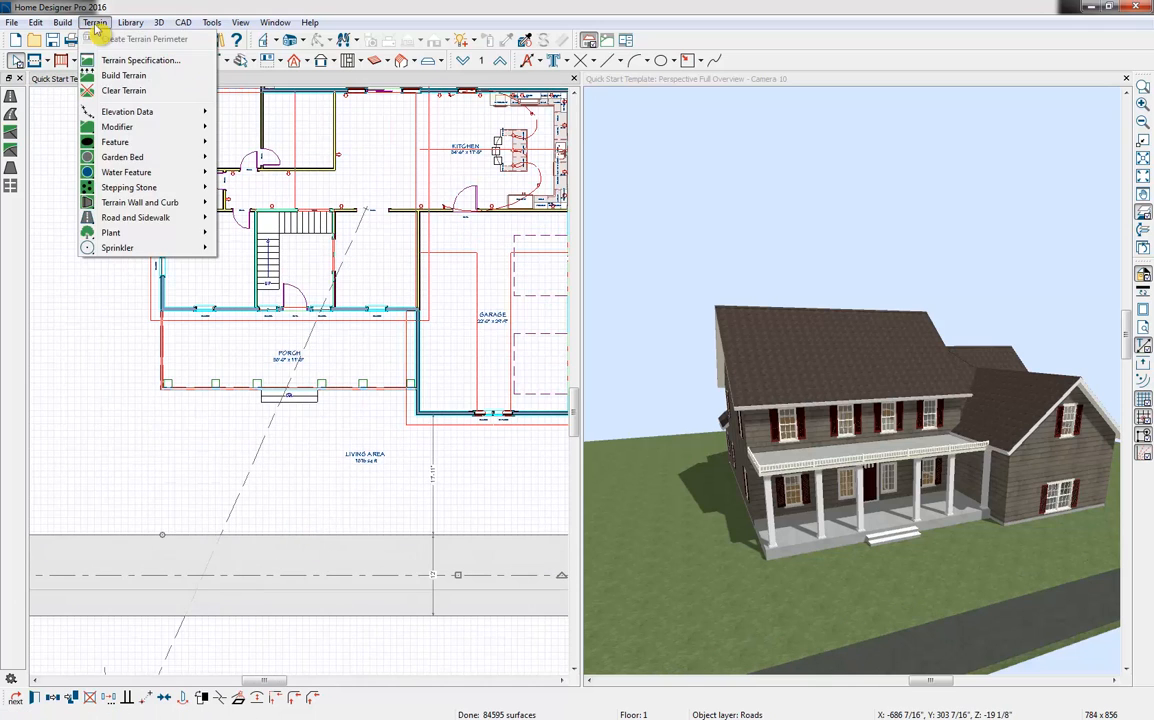
pyautogui.moveTo(158, 220)
pyautogui.click(245, 255)
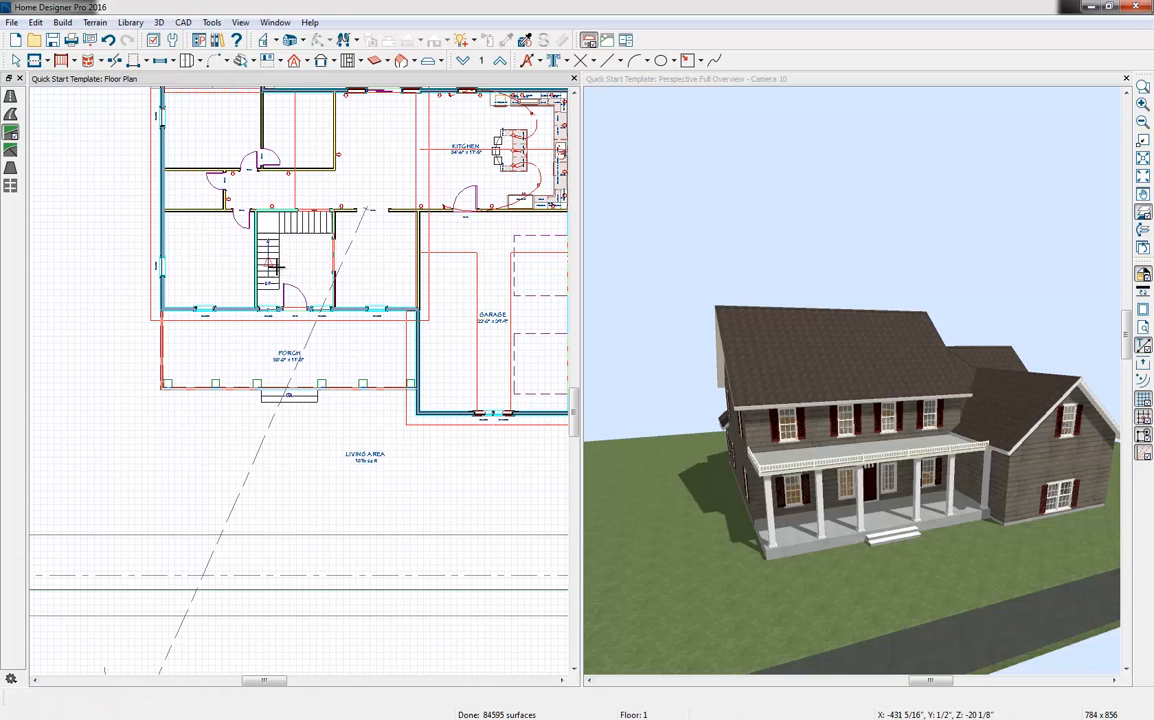
pyautogui.moveTo(288, 407)
pyautogui.mouseDown()
pyautogui.moveTo(299, 537)
pyautogui.moveTo(273, 501)
pyautogui.moveTo(309, 494)
pyautogui.mouseUp()
pyautogui.press('space')
pyautogui.click(292, 498)
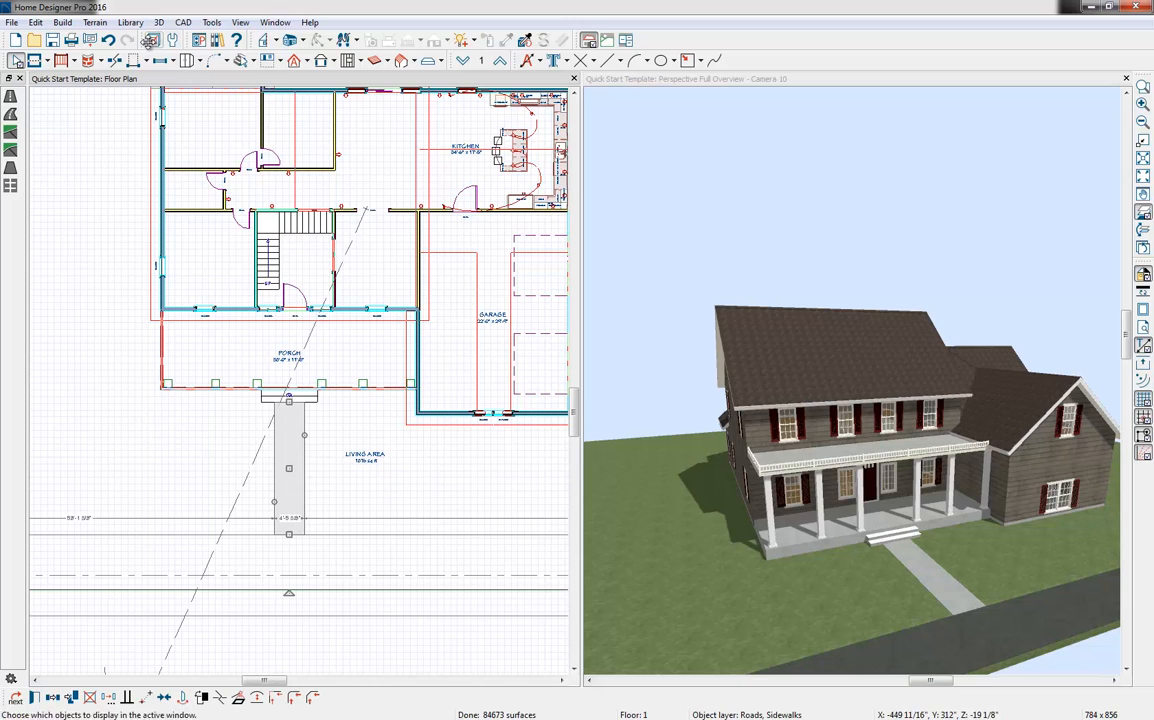
# Draw a rectangular driveway area about 26' deep outside the two garage doors, starting at the garage wall
pyautogui.moveTo(409, 434); pyautogui.dragTo(120, 458, button='middle')
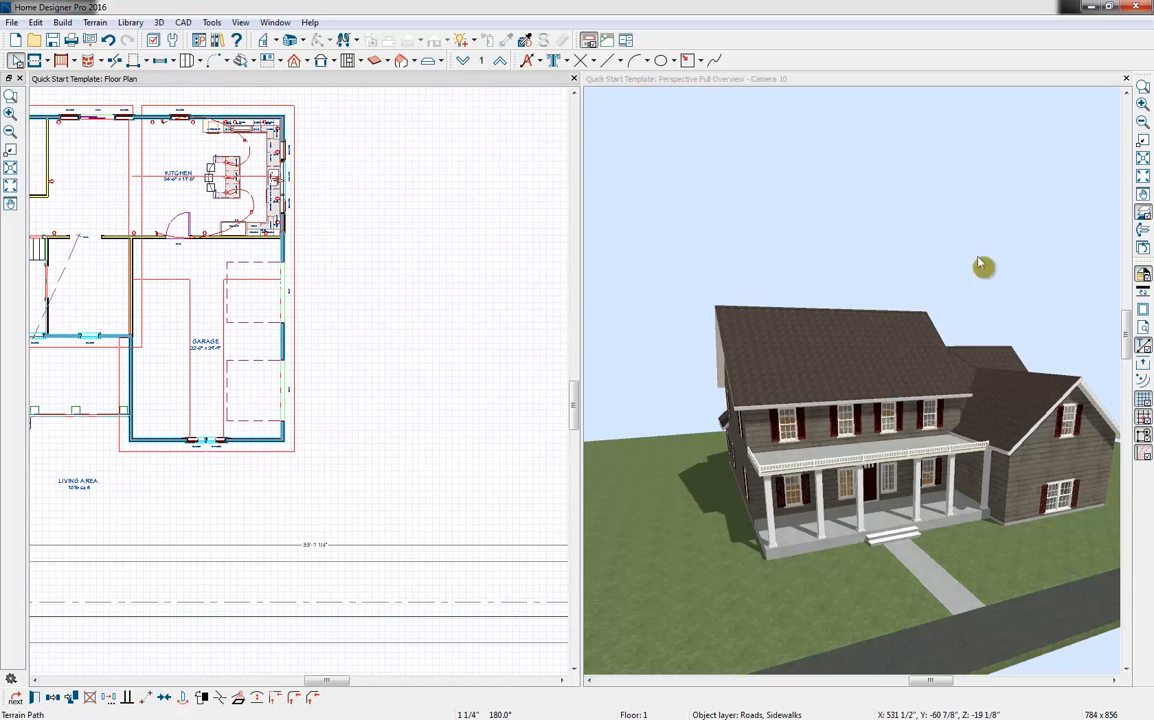
pyautogui.press('Escape')
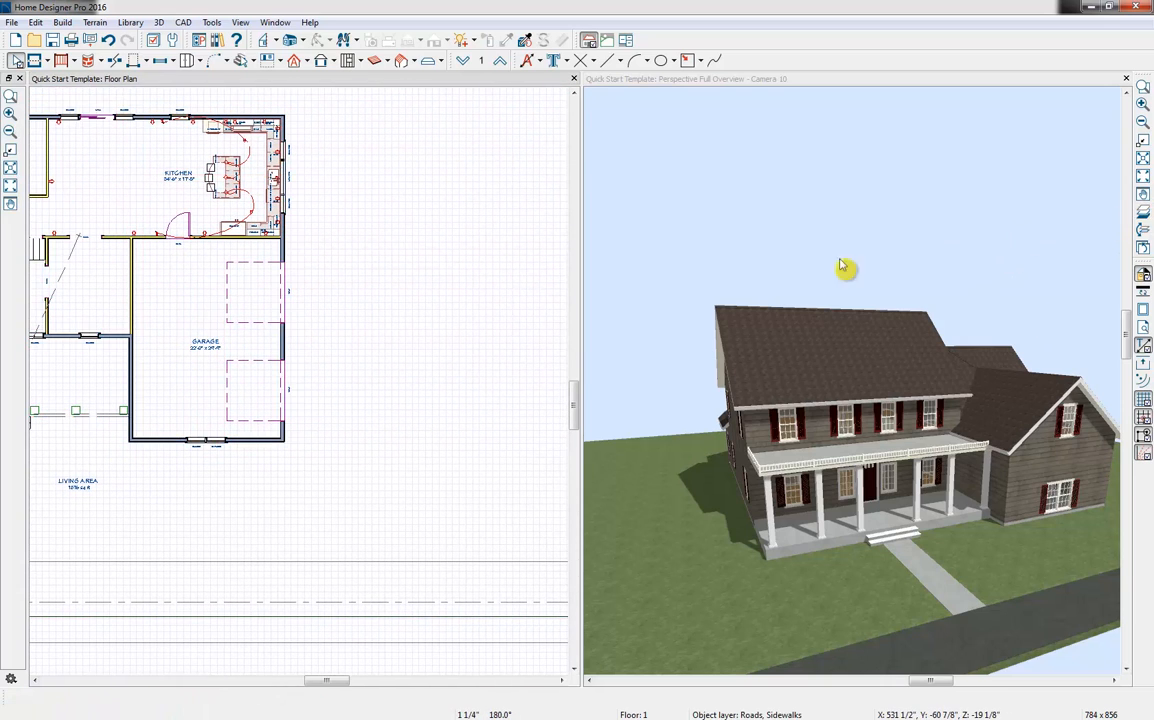
pyautogui.click(93, 22)
pyautogui.moveTo(155, 221)
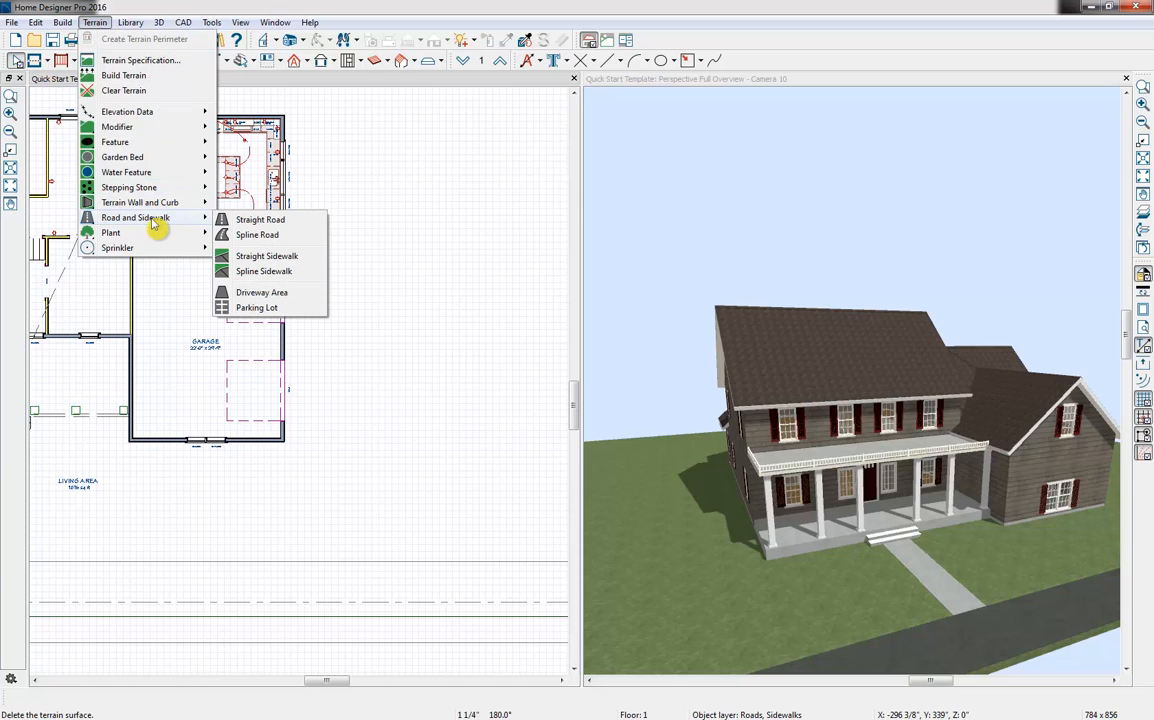
pyautogui.click(295, 293)
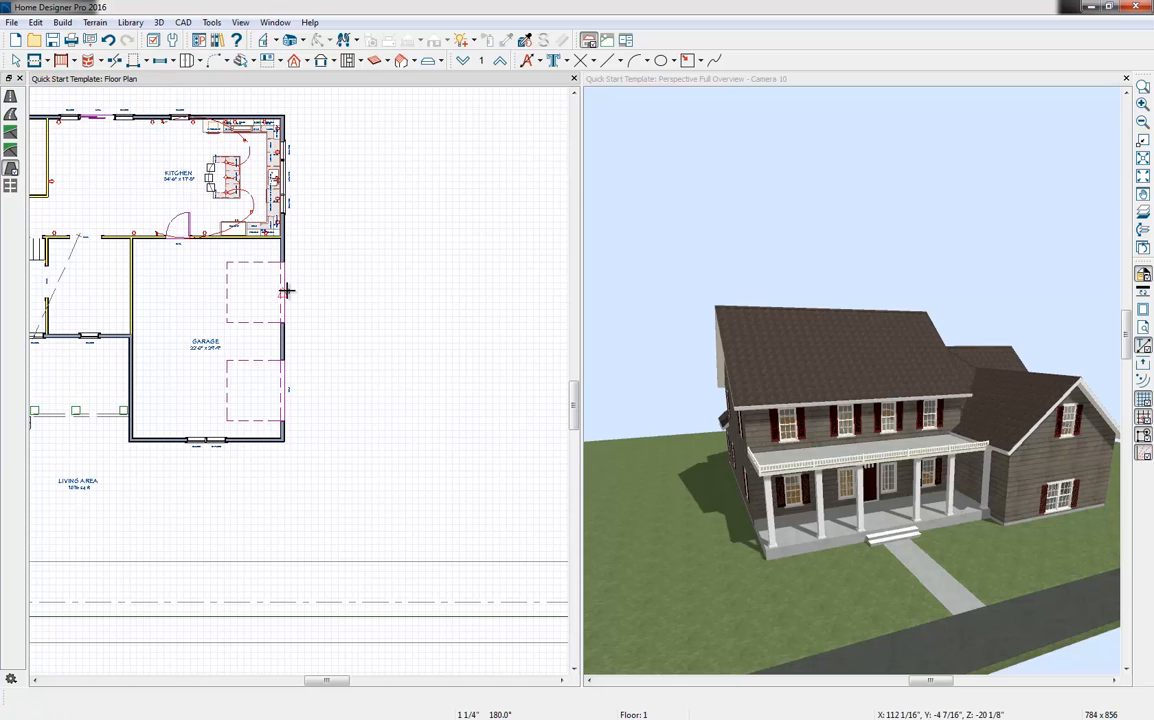
pyautogui.moveTo(288, 262); pyautogui.dragTo(541, 437)
pyautogui.click(468, 396)
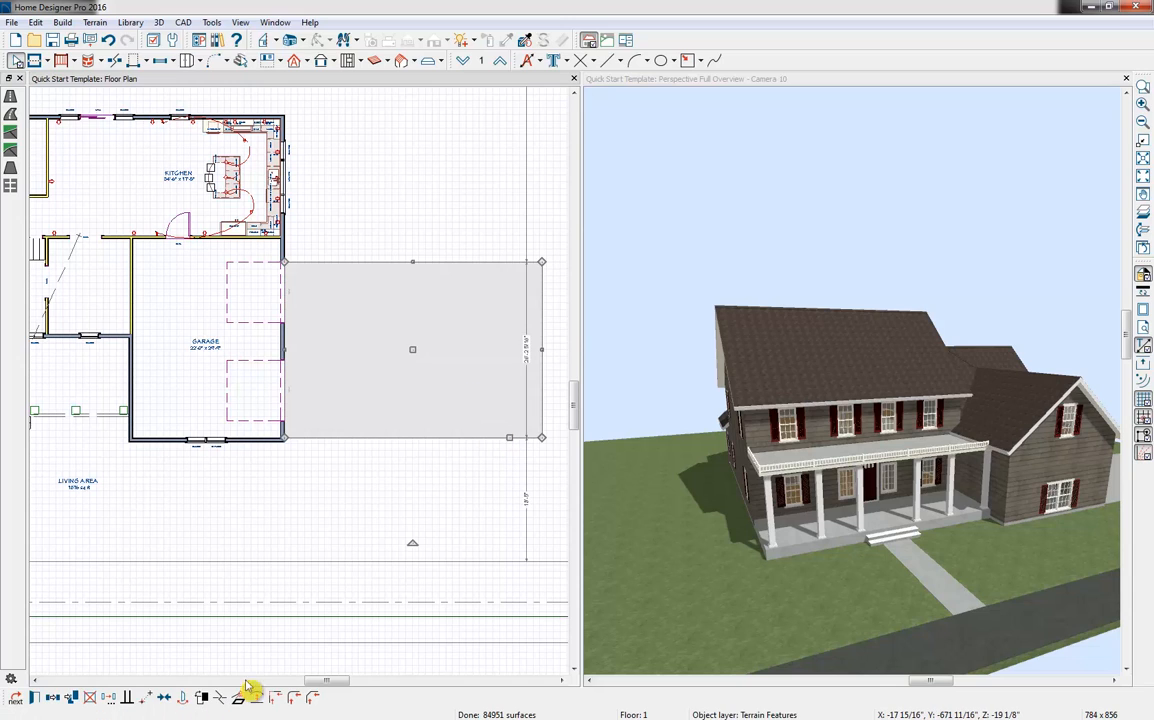
# Break the driveway's road-facing edge near its middle and extend the outer portion out to the road
pyautogui.click(224, 705)
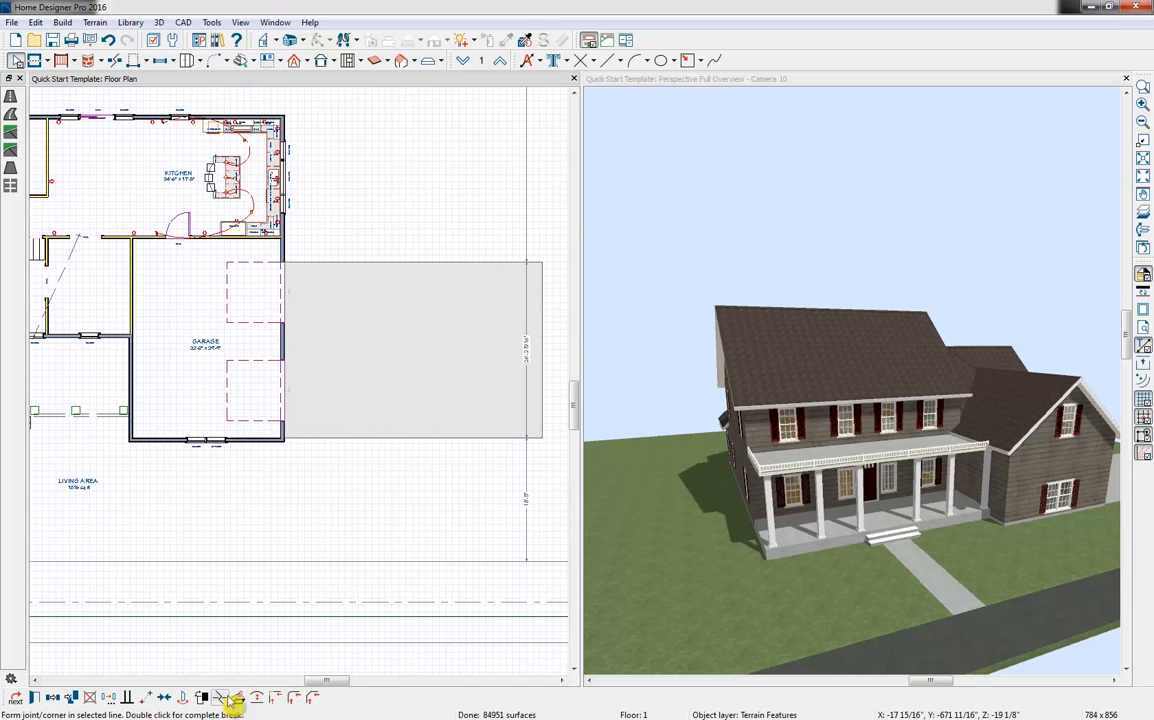
pyautogui.click(391, 438)
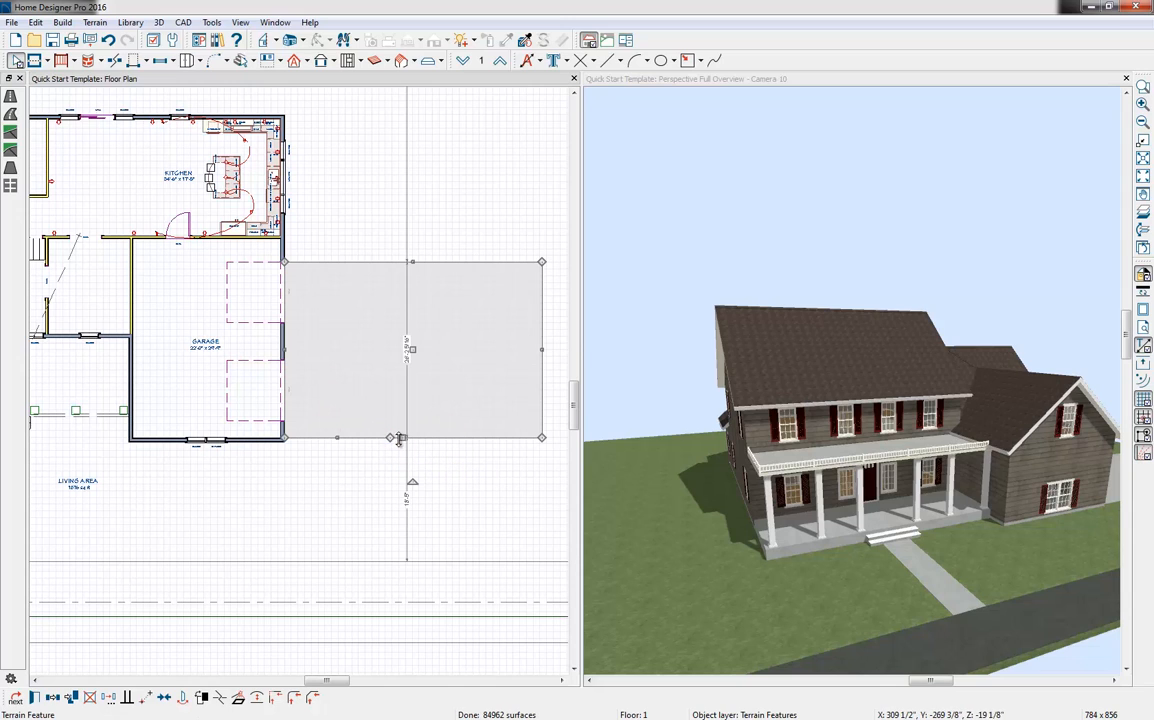
pyautogui.moveTo(399, 439); pyautogui.dragTo(409, 557)
pyautogui.moveTo(1041, 494); pyautogui.dragTo(803, 505, button='middle')
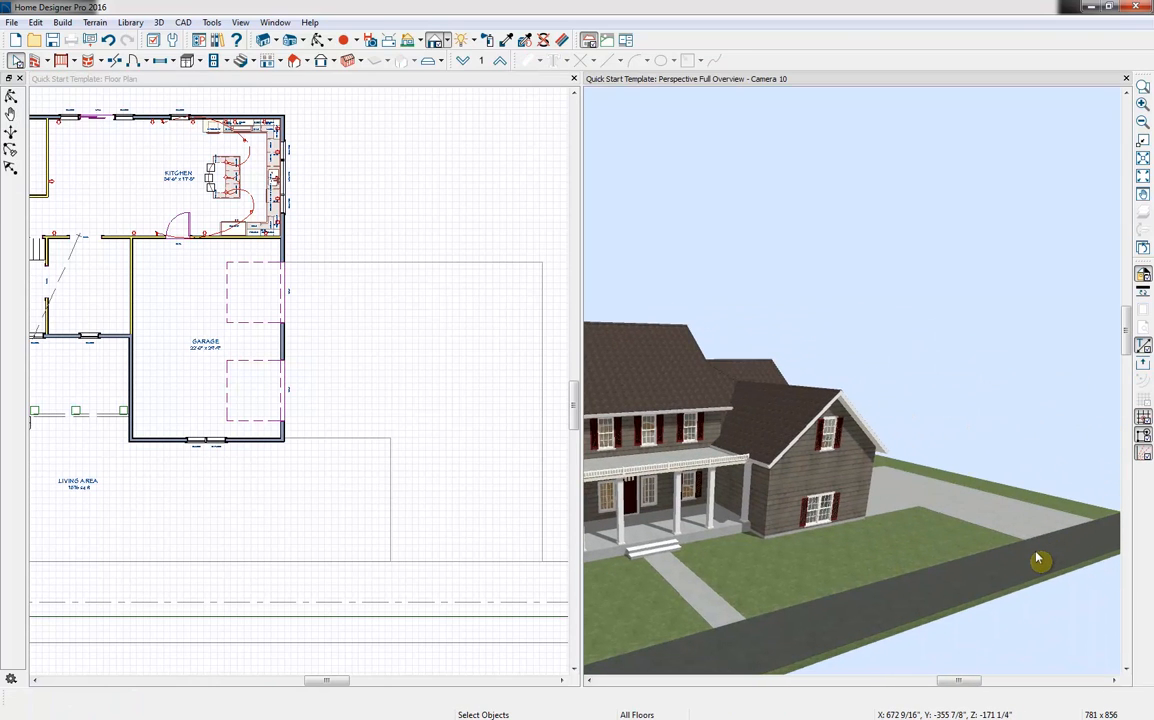
# Draw straight fencing from the garage's front corner to the road and around the yard to the kitchen's rear corner
pyautogui.click(102, 24)
pyautogui.click(306, 84)
pyautogui.scroll(-2, 206, 281)
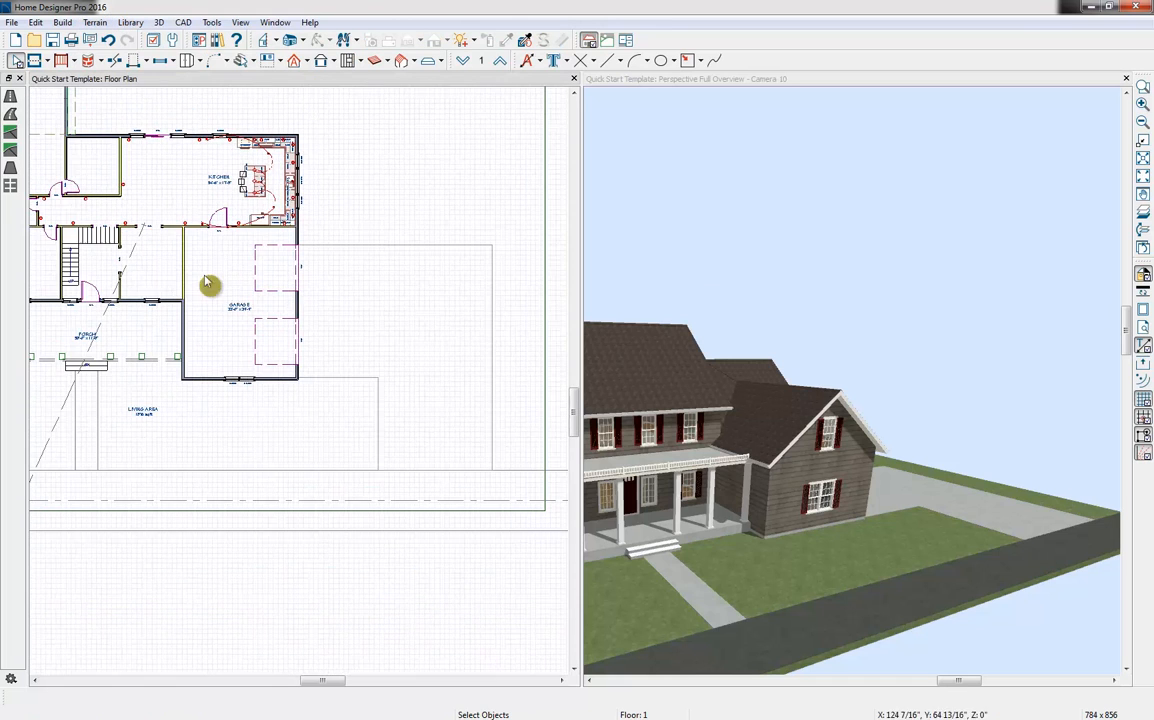
pyautogui.moveTo(206, 281); pyautogui.dragTo(386, 399, button='middle')
pyautogui.click(95, 22)
pyautogui.moveTo(158, 160)
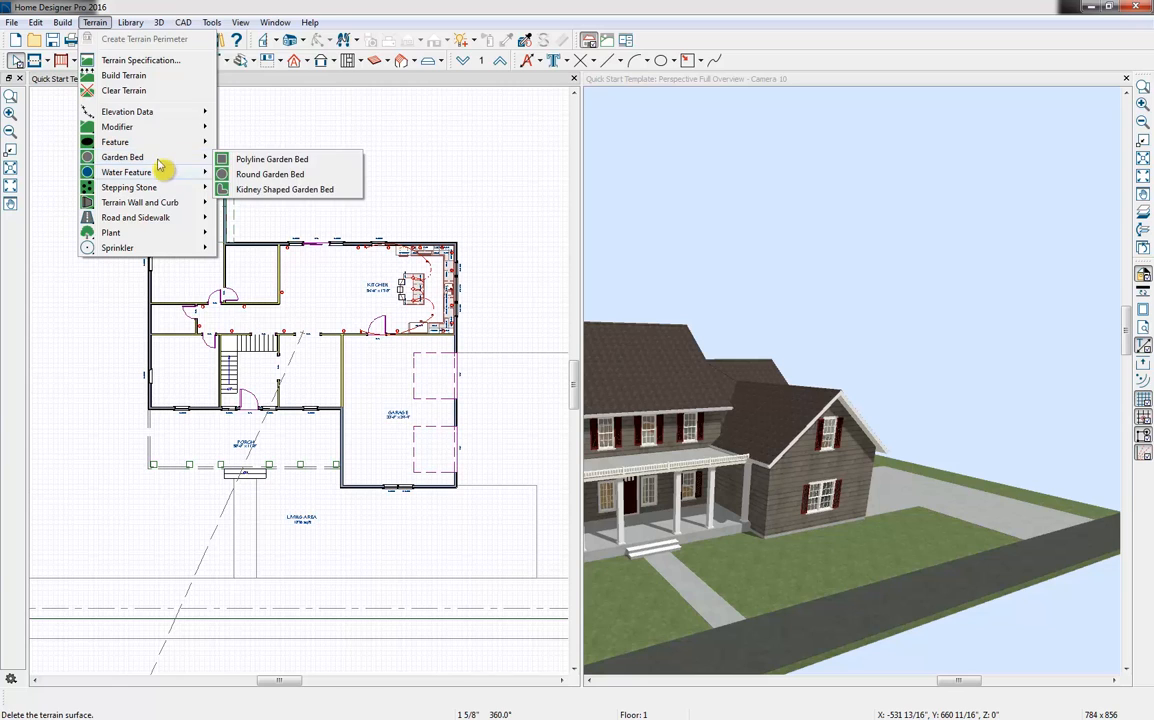
pyautogui.moveTo(63, 20)
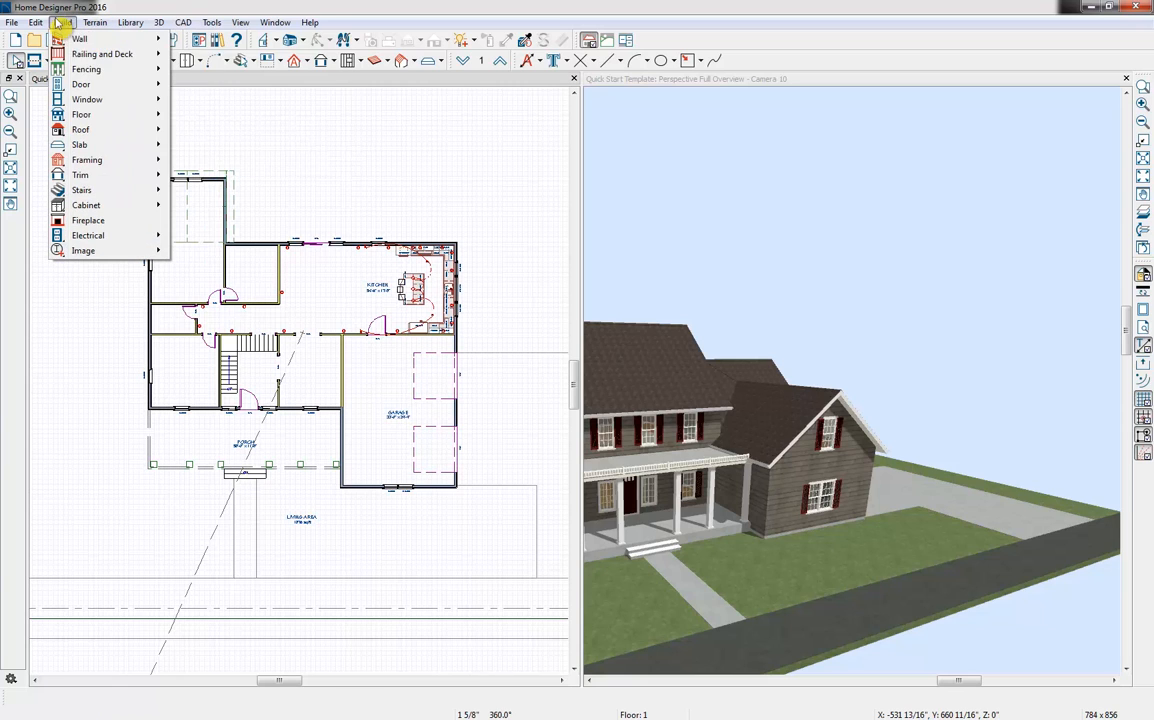
pyautogui.moveTo(97, 68)
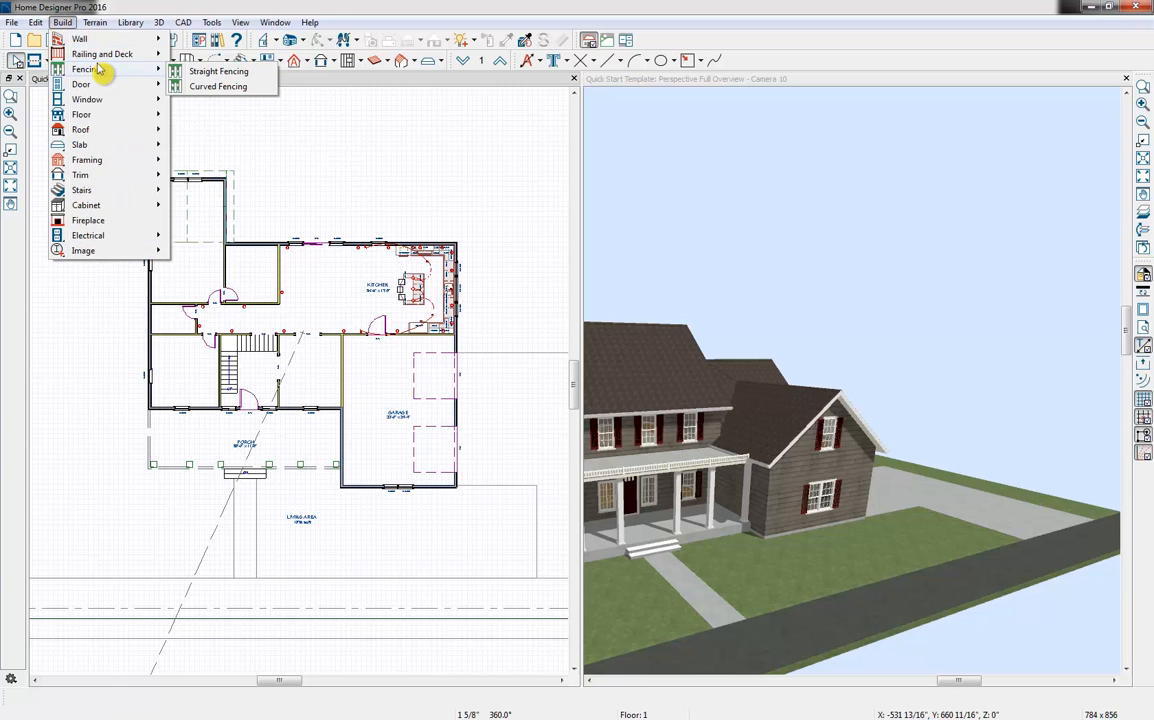
pyautogui.click(219, 73)
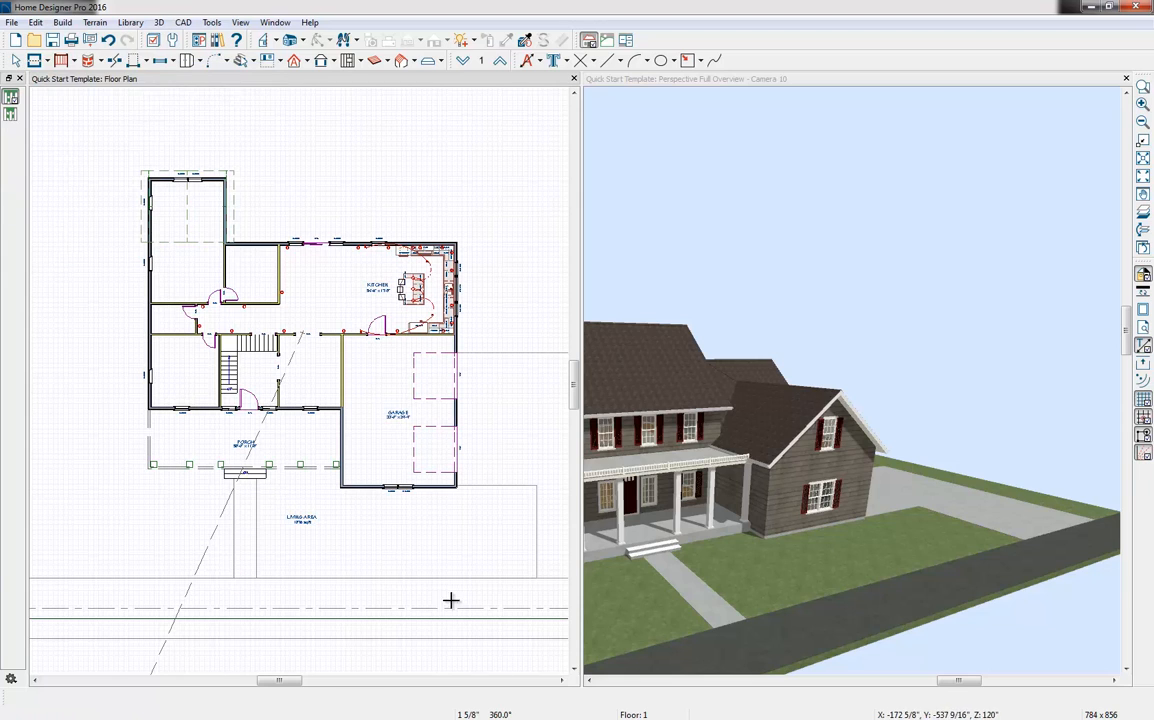
pyautogui.moveTo(457, 497); pyautogui.dragTo(44, 577)
pyautogui.moveTo(44, 577)
pyautogui.mouseDown()
pyautogui.moveTo(70, 119)
pyautogui.moveTo(46, 117)
pyautogui.moveTo(479, 122)
pyautogui.moveTo(456, 121)
pyautogui.moveTo(454, 218)
pyautogui.mouseUp()
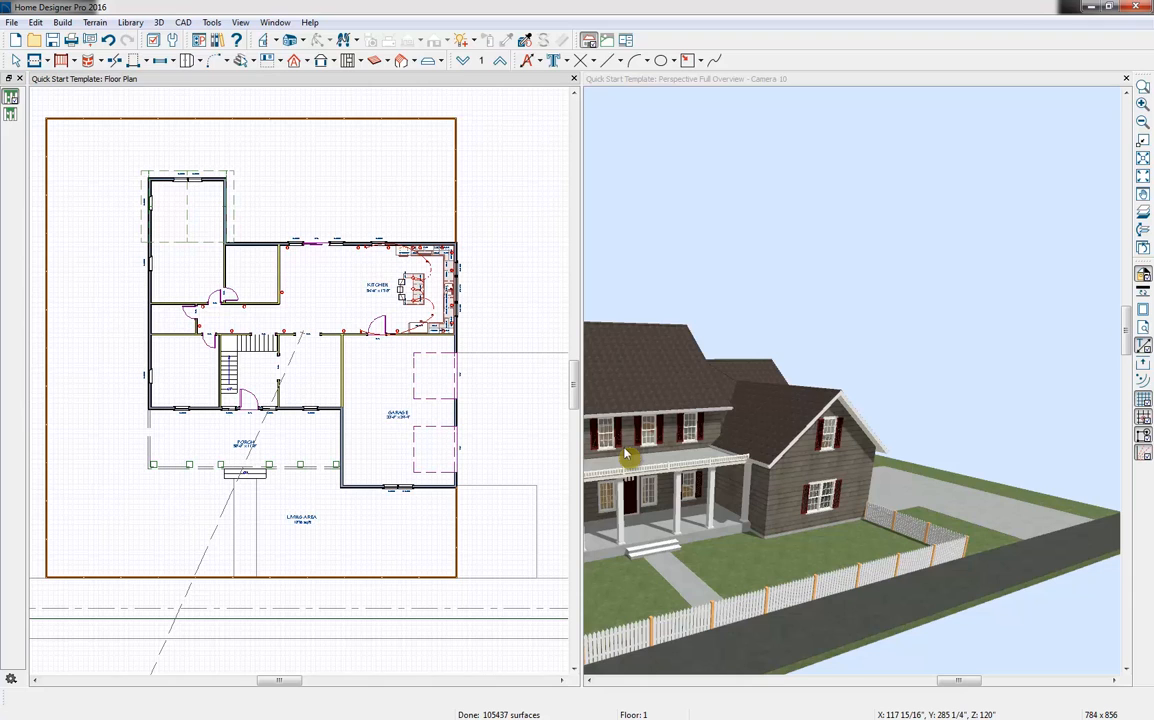
# Search the library for "gate" and display the Gates folder under Fences & Railings
pyautogui.click(216, 40)
pyautogui.click(915, 116)
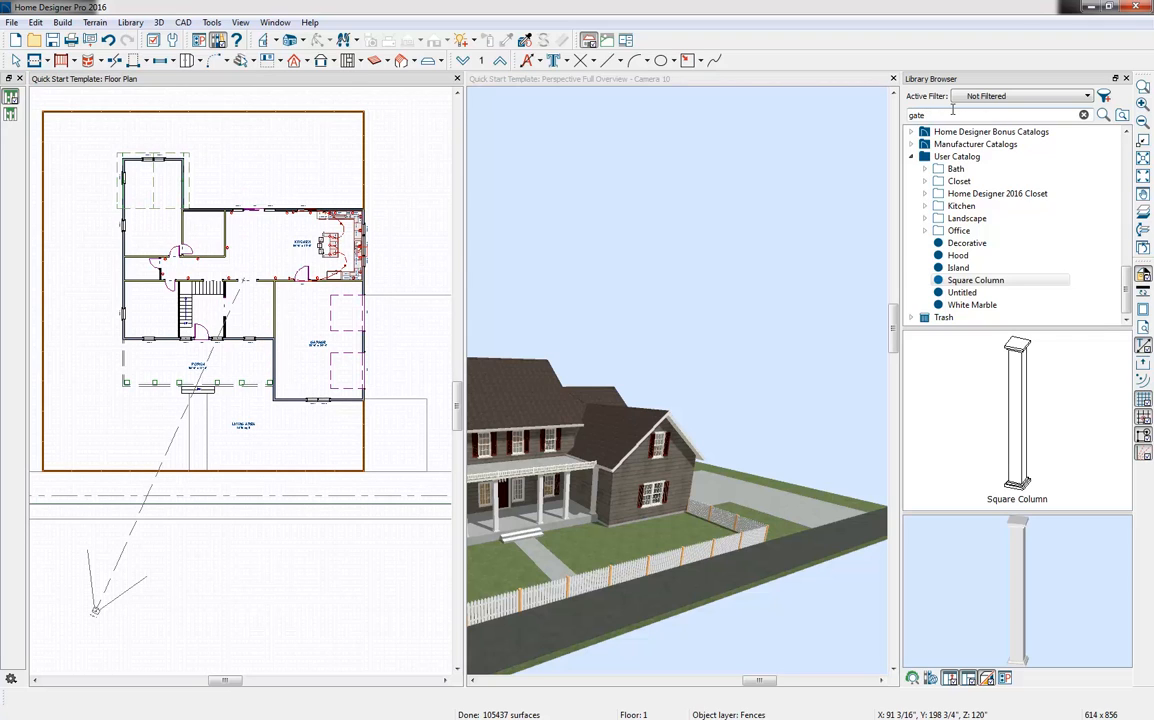
pyautogui.write('gate')
pyautogui.press('Return')
pyautogui.scroll(-10, 1000, 245)
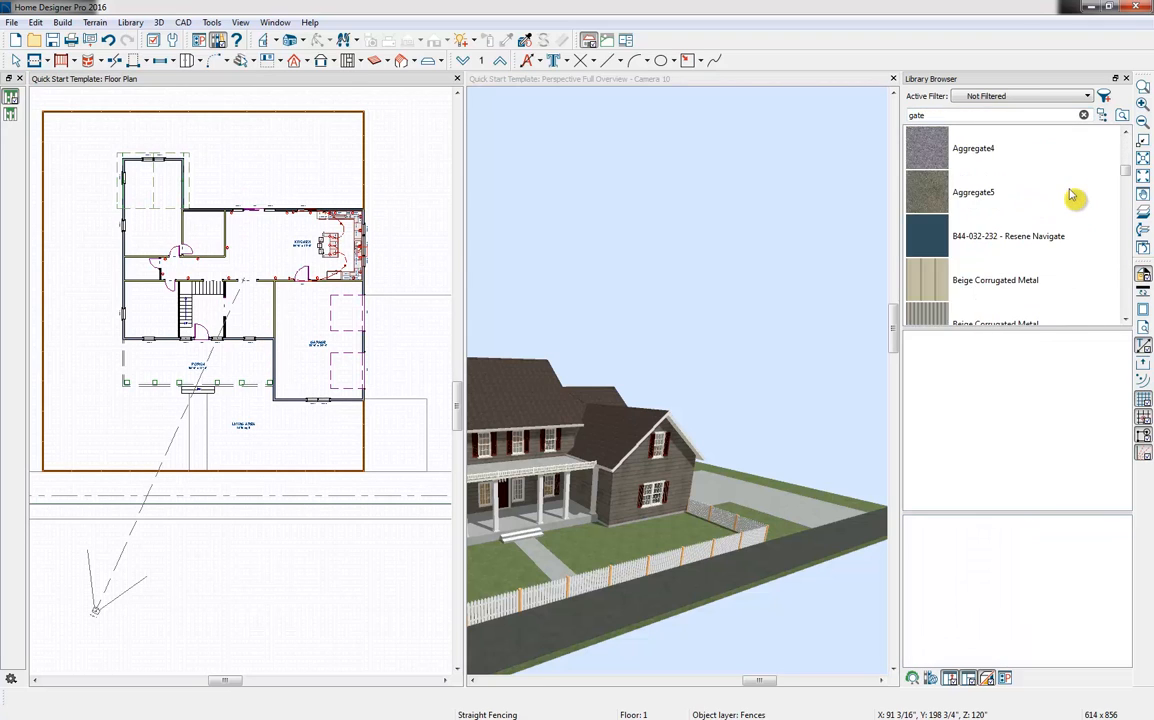
pyautogui.scroll(-10, 1068, 205)
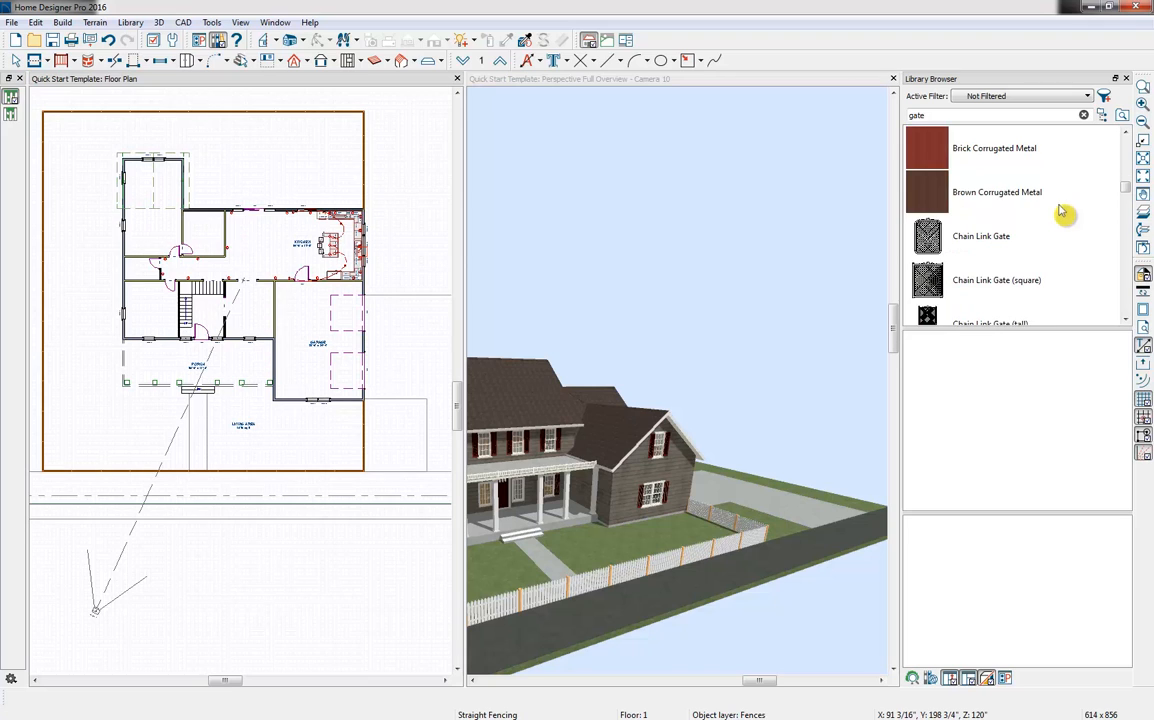
pyautogui.scroll(-3, 1064, 212)
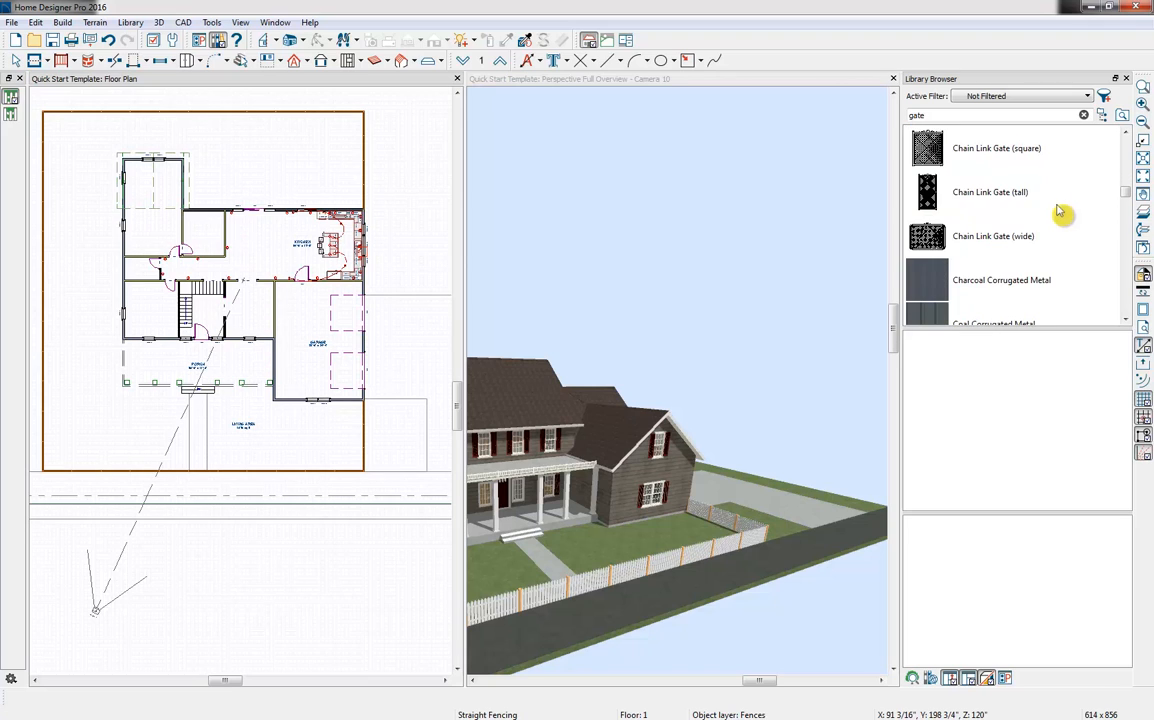
pyautogui.click(960, 197)
pyautogui.click(1010, 200)
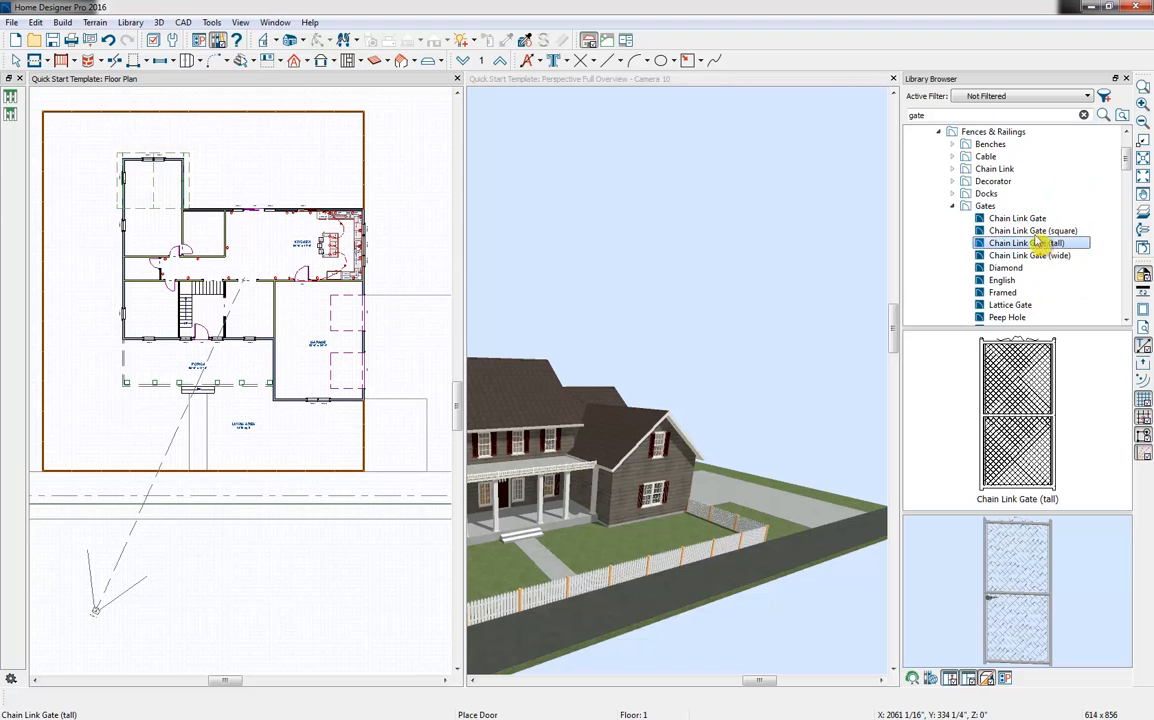
pyautogui.click(993, 207)
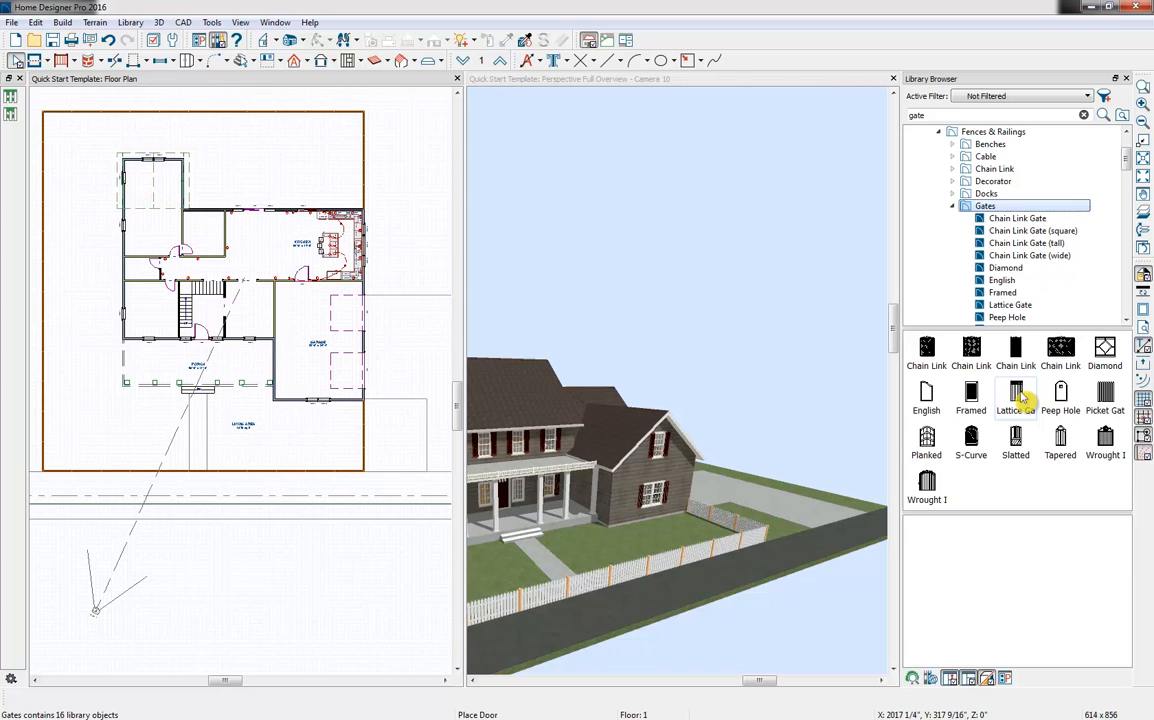
# Place the Lattice Gate in the front fence at the sidewalk and lower it to line up with the fence
pyautogui.click(1020, 397)
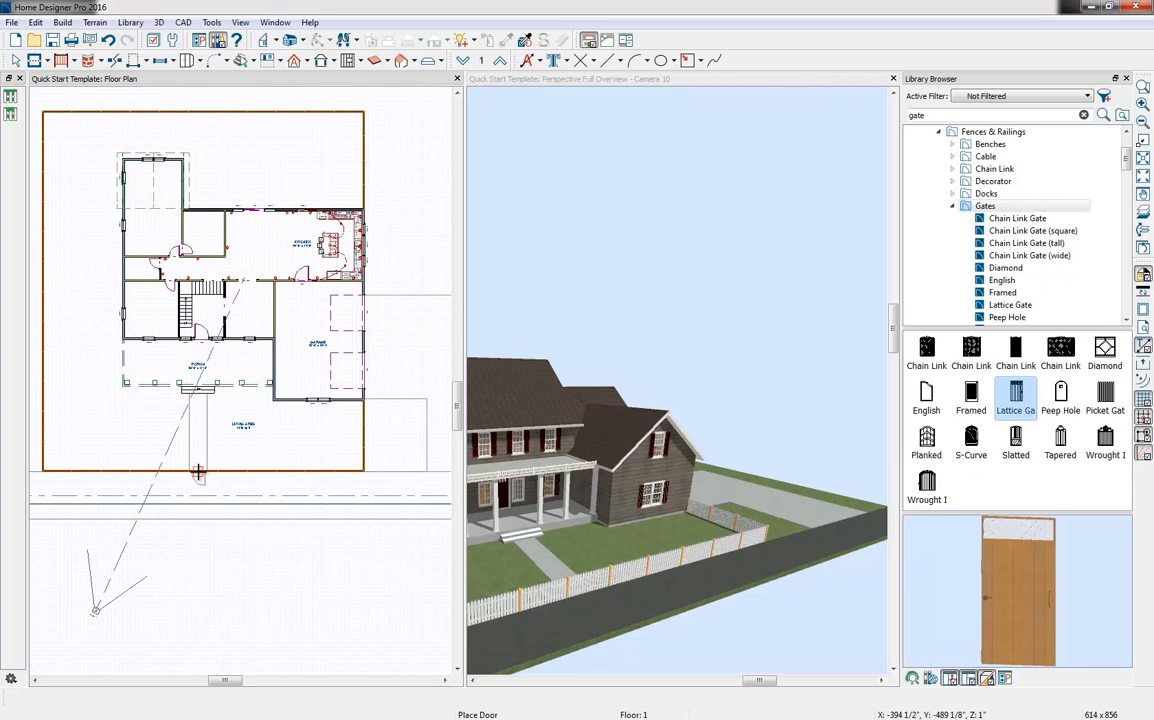
pyautogui.click(200, 488)
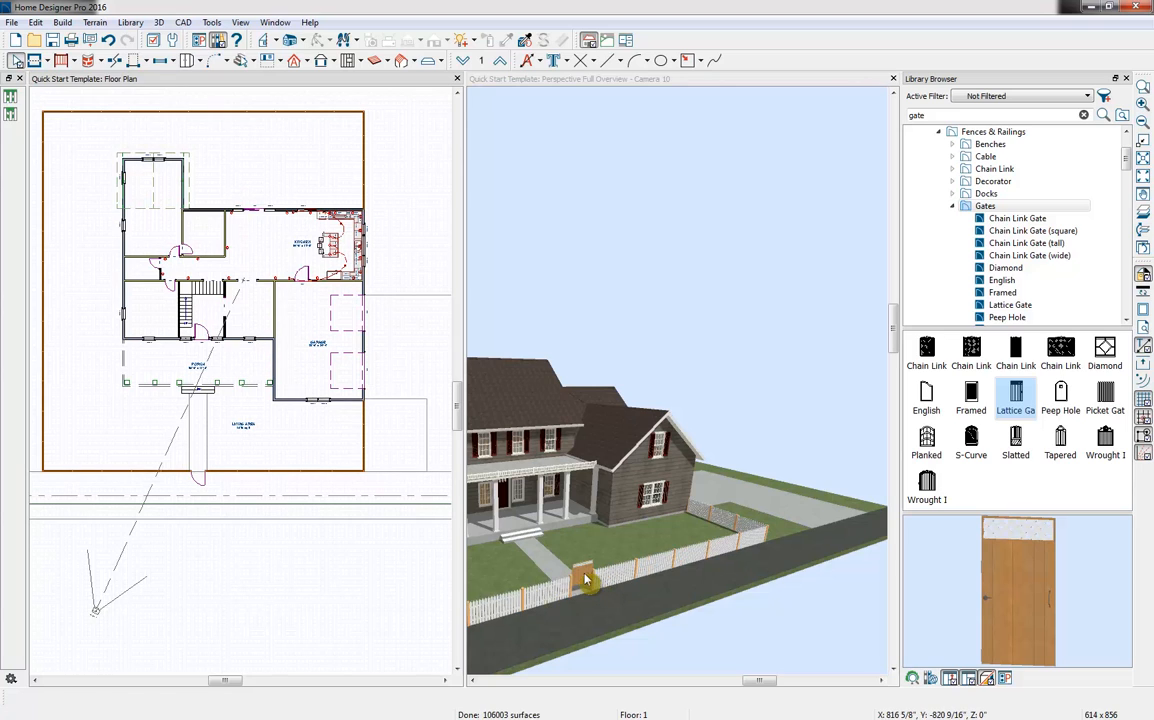
pyautogui.click(586, 581)
pyautogui.moveTo(582, 578); pyautogui.dragTo(585, 583)
pyautogui.click(708, 630)
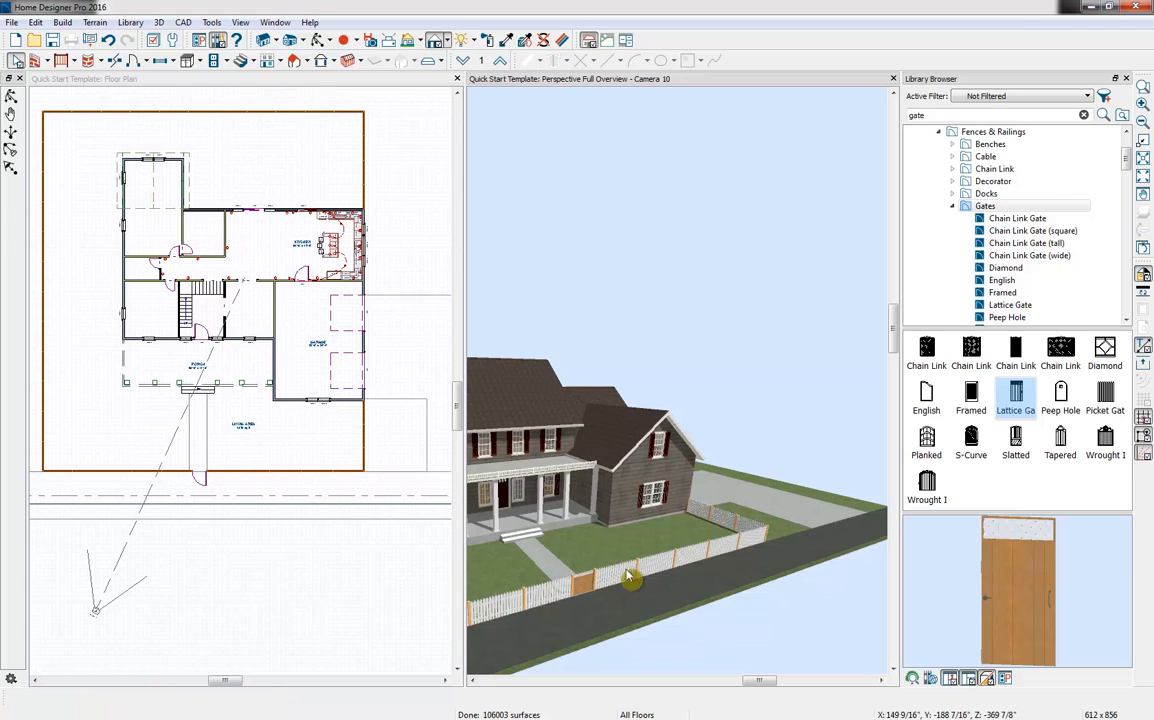
# Widen the front gate to 4'-5 3/8" so it spans the sidewalk
pyautogui.moveTo(592, 567); pyautogui.dragTo(626, 570, button='middle')
pyautogui.moveTo(205, 463); pyautogui.dragTo(273, 471, button='middle')
pyautogui.scroll(3, 270, 474)
pyautogui.click(265, 496)
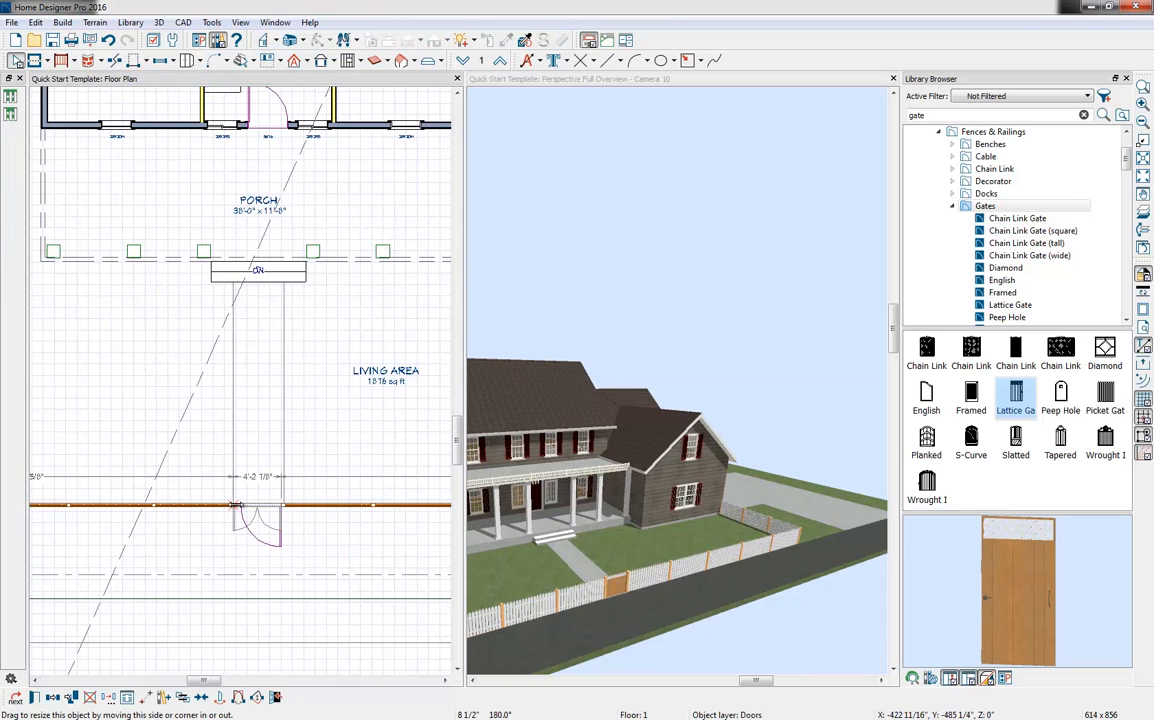
pyautogui.moveTo(306, 541); pyautogui.dragTo(287, 505)
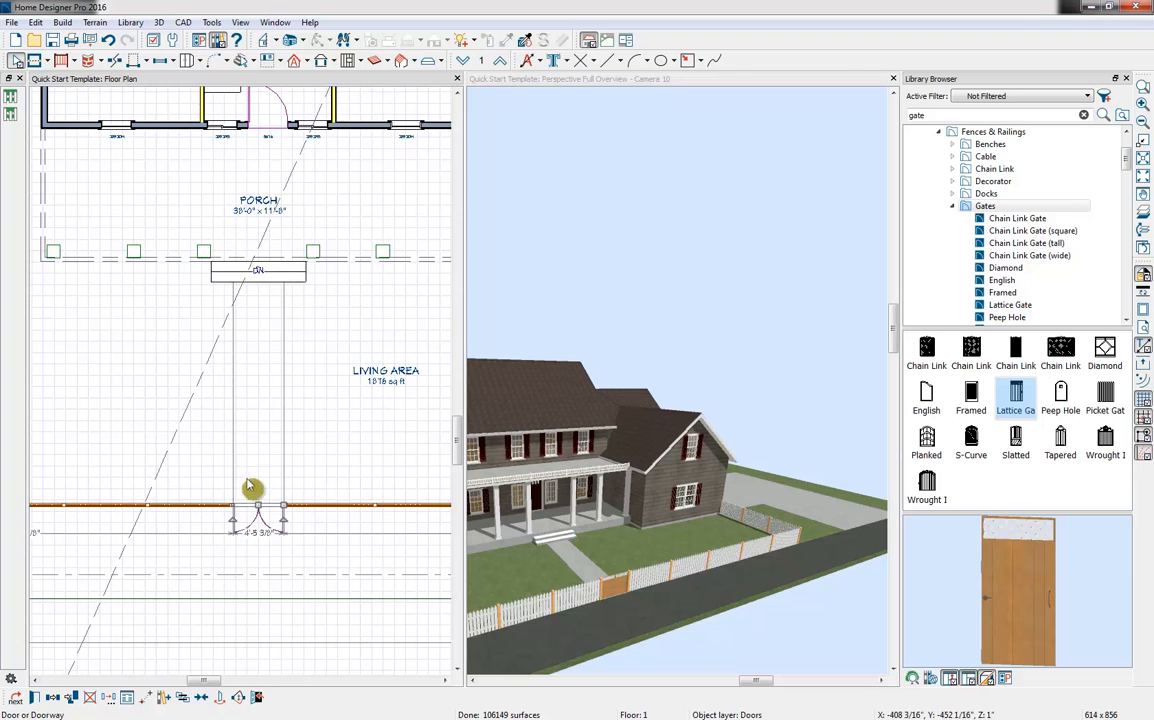
pyautogui.scroll(3, 257, 512)
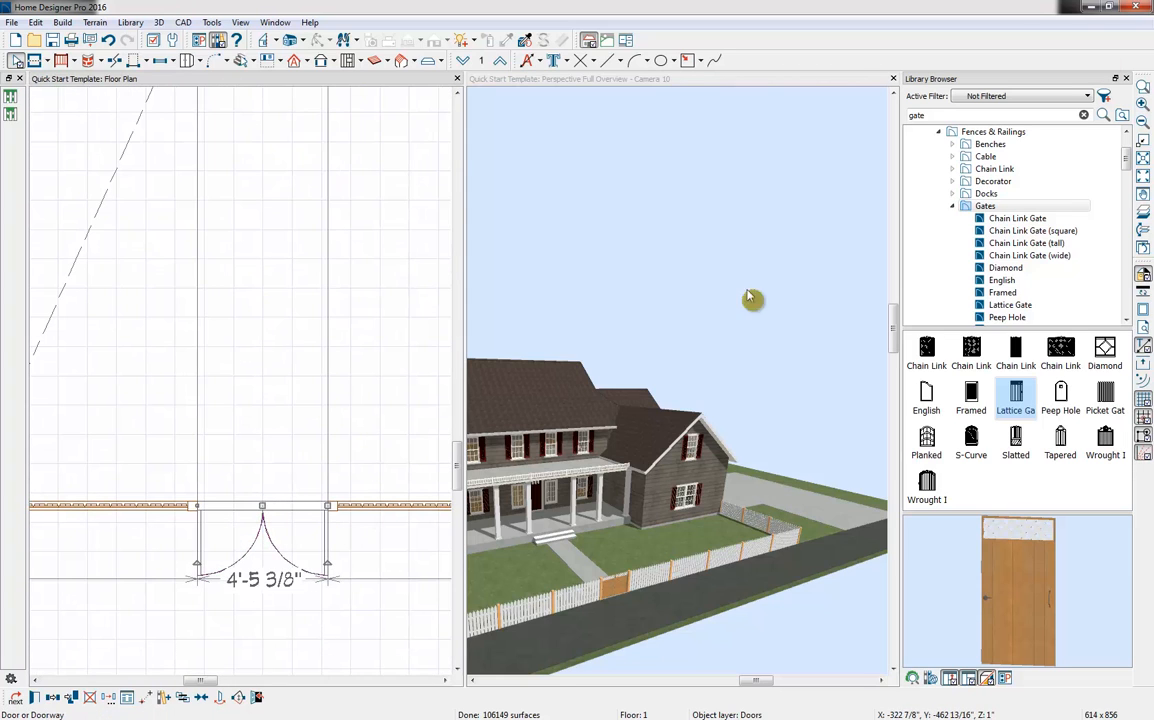
# Close the library browser and set the front gate's door units to Single Door Only
pyautogui.click(1127, 79)
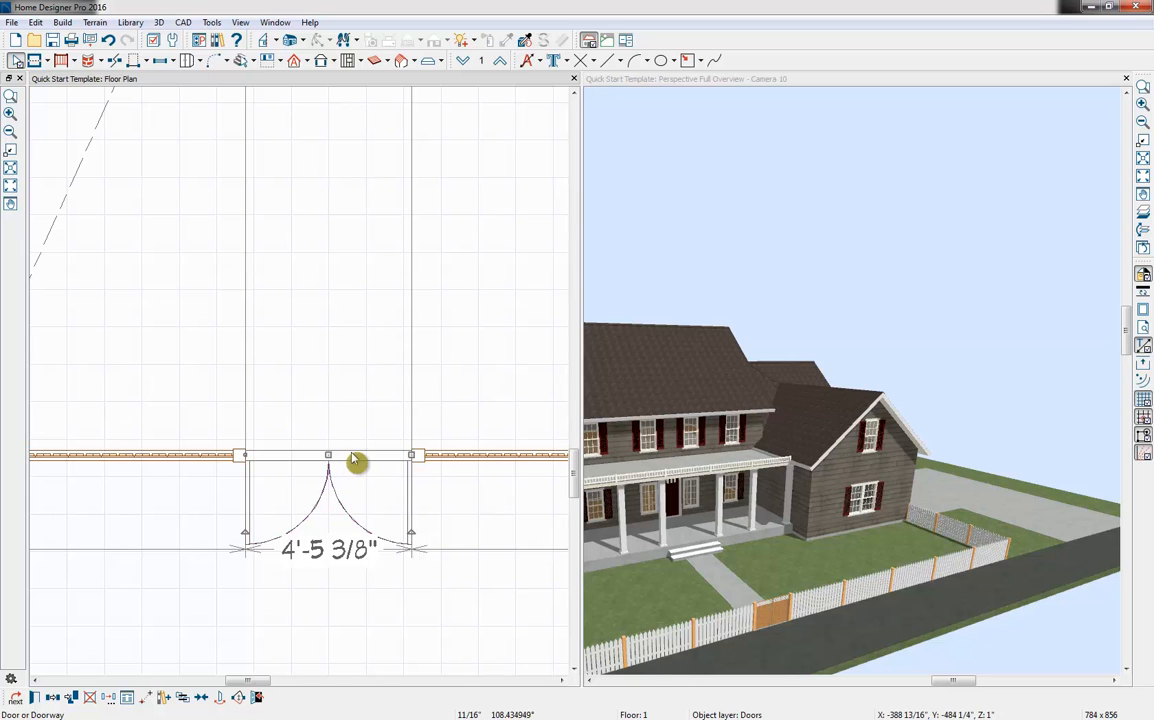
pyautogui.doubleClick(352, 465)
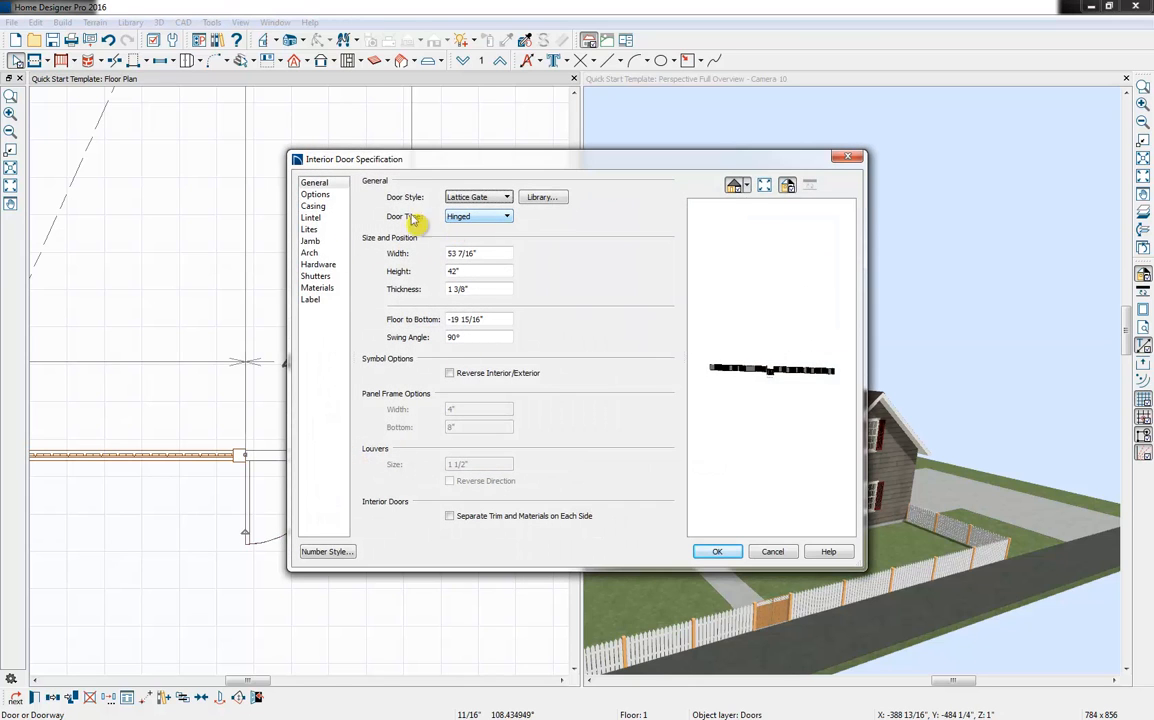
pyautogui.click(314, 195)
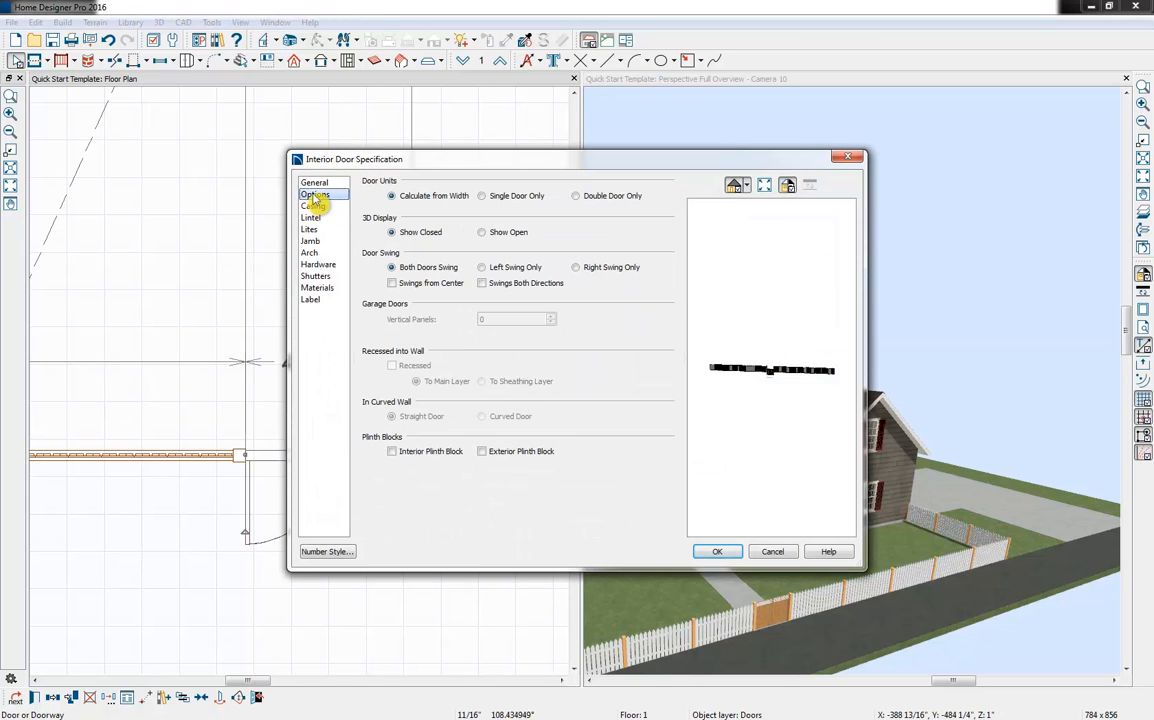
pyautogui.click(494, 198)
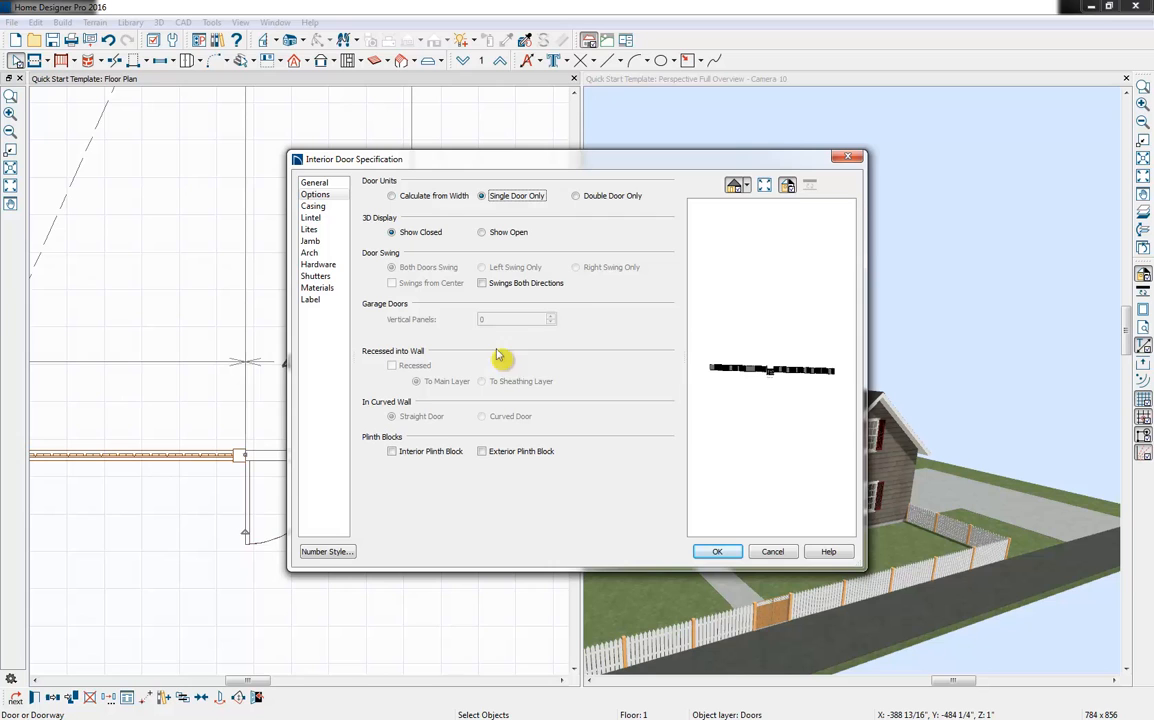
pyautogui.click(716, 552)
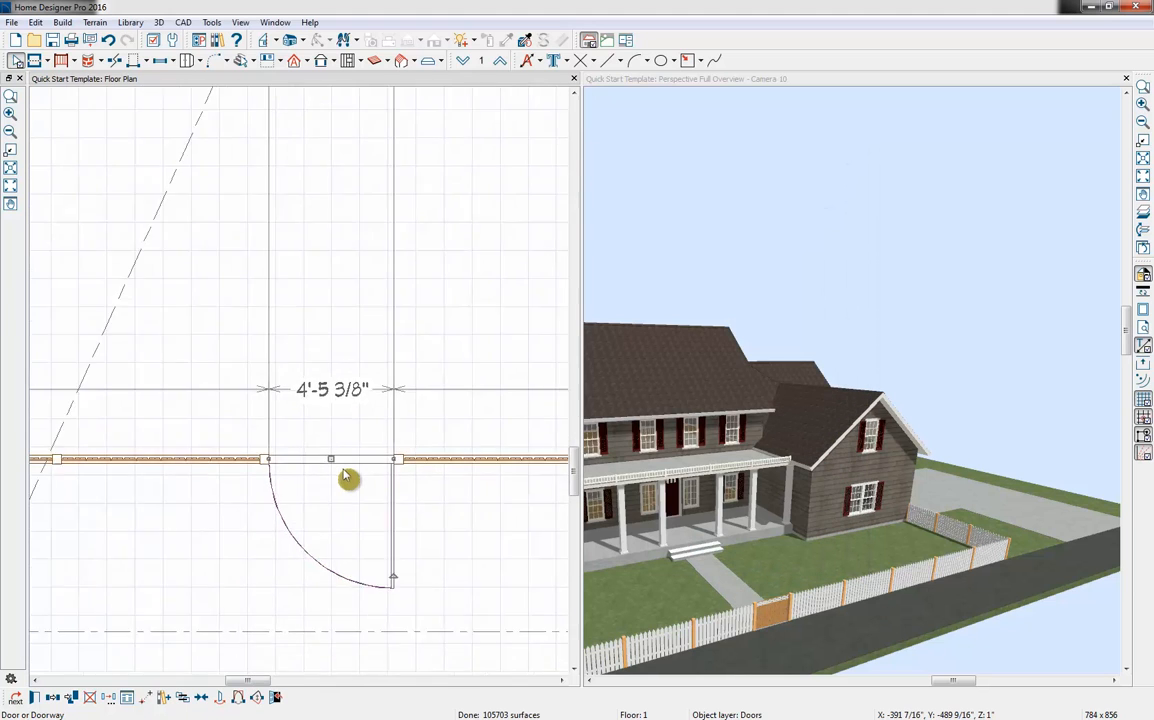
pyautogui.scroll(-3, 345, 478)
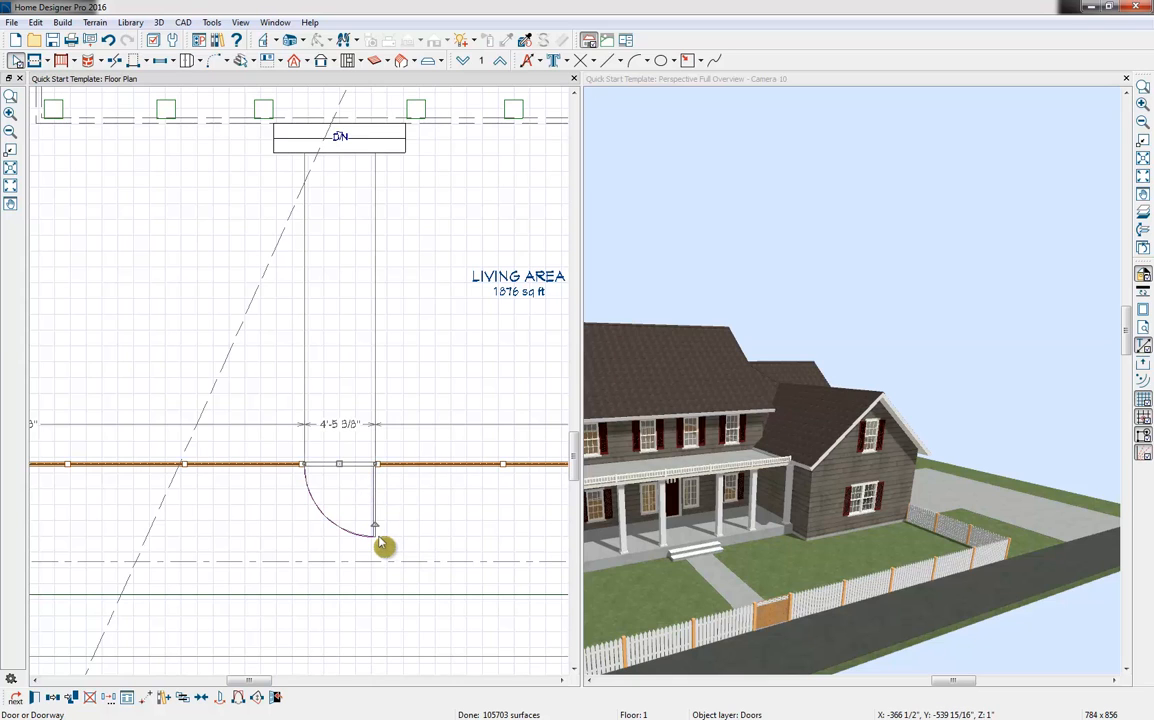
# Sample the white Color - Brite material from the front fence and paint it onto the fence posts and gate
pyautogui.moveTo(929, 430); pyautogui.dragTo(1026, 379, button='middle')
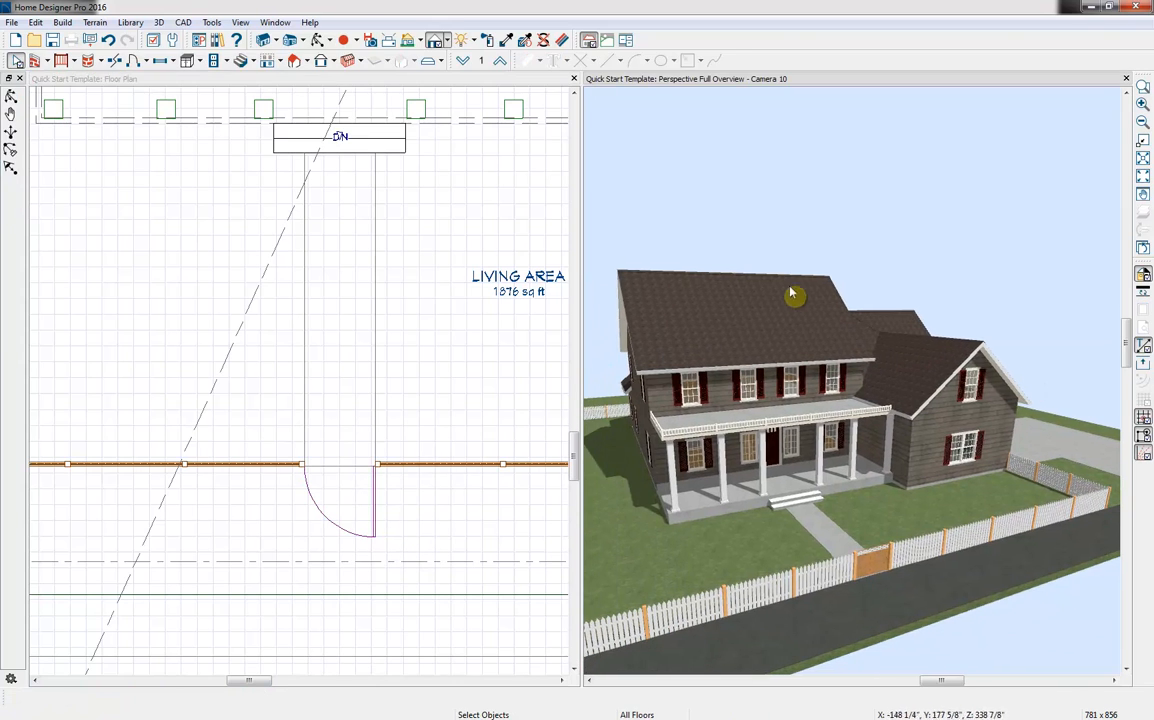
pyautogui.click(506, 40)
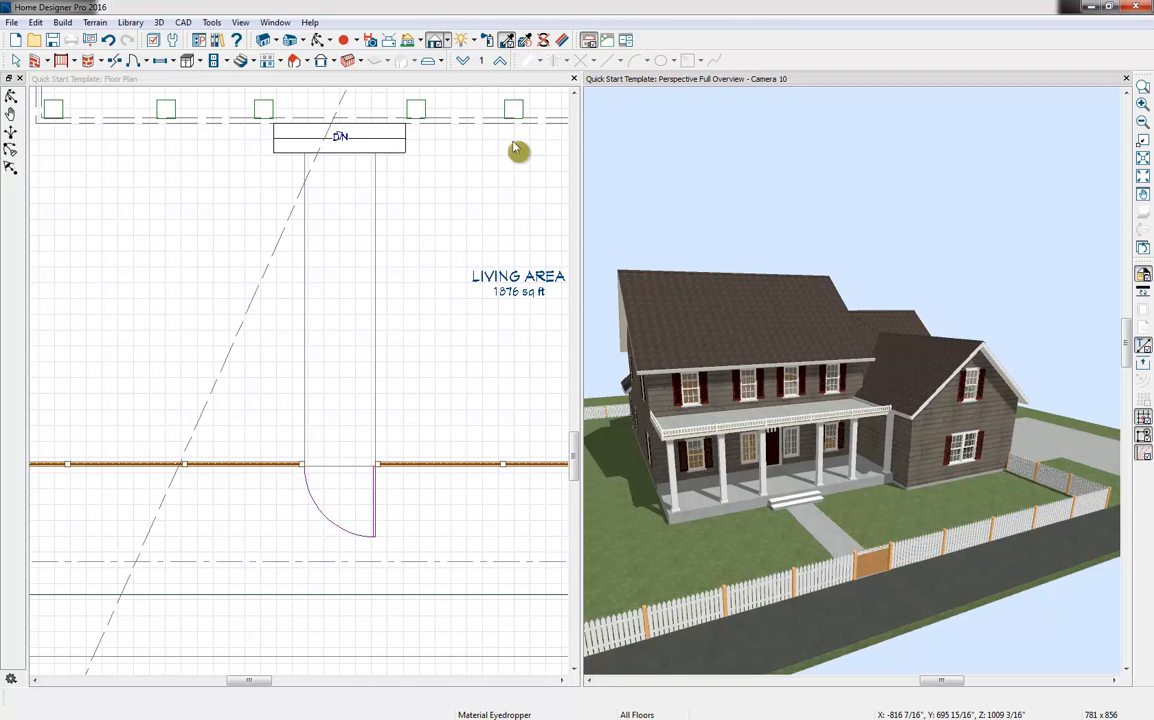
pyautogui.click(758, 597)
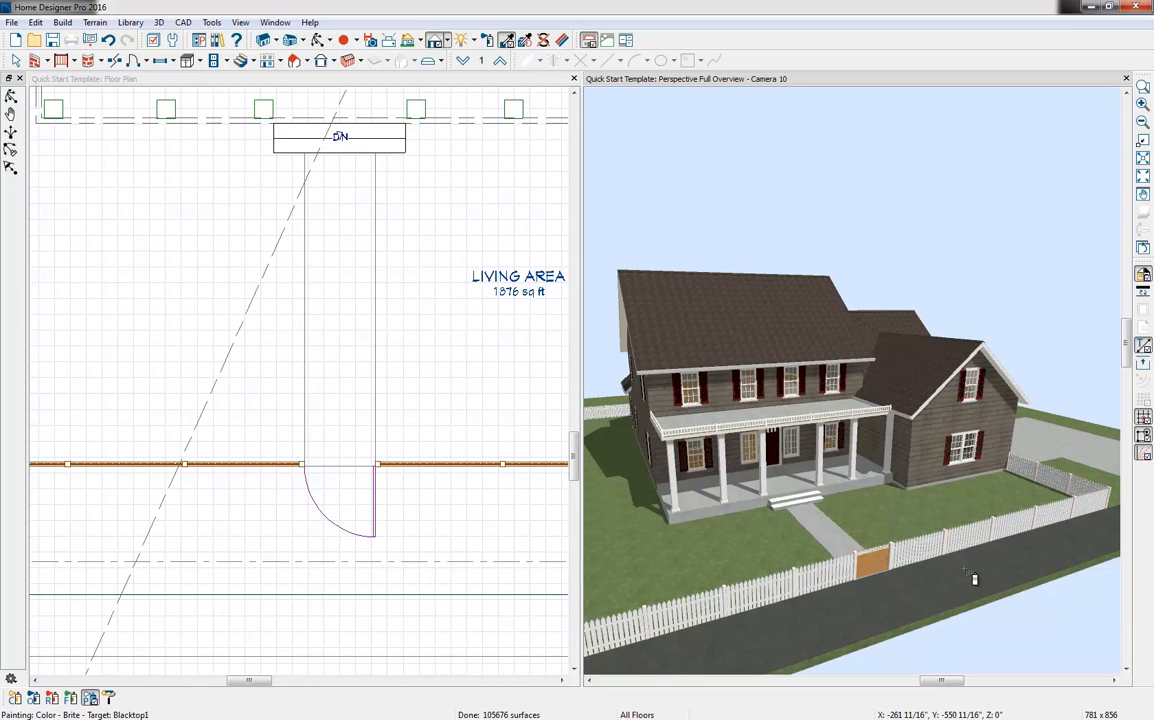
pyautogui.click(883, 568)
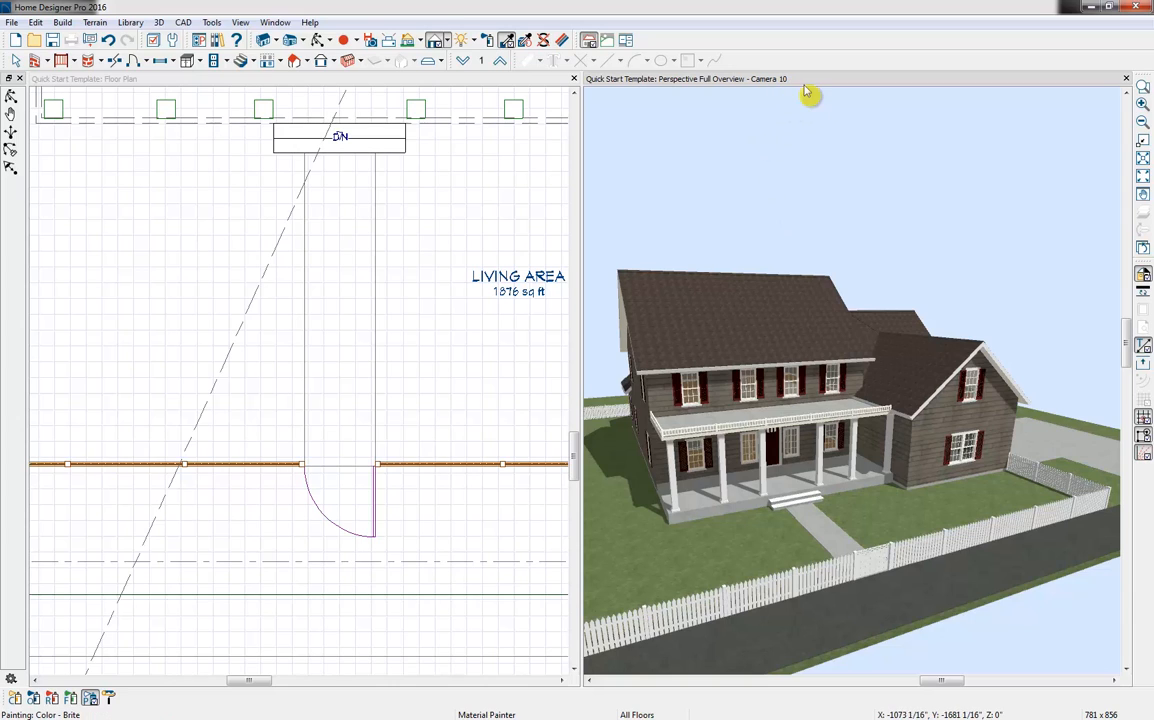
# Bring up the Plant Chooser and filter for trees that bloom in spring and summer
pyautogui.click(95, 23)
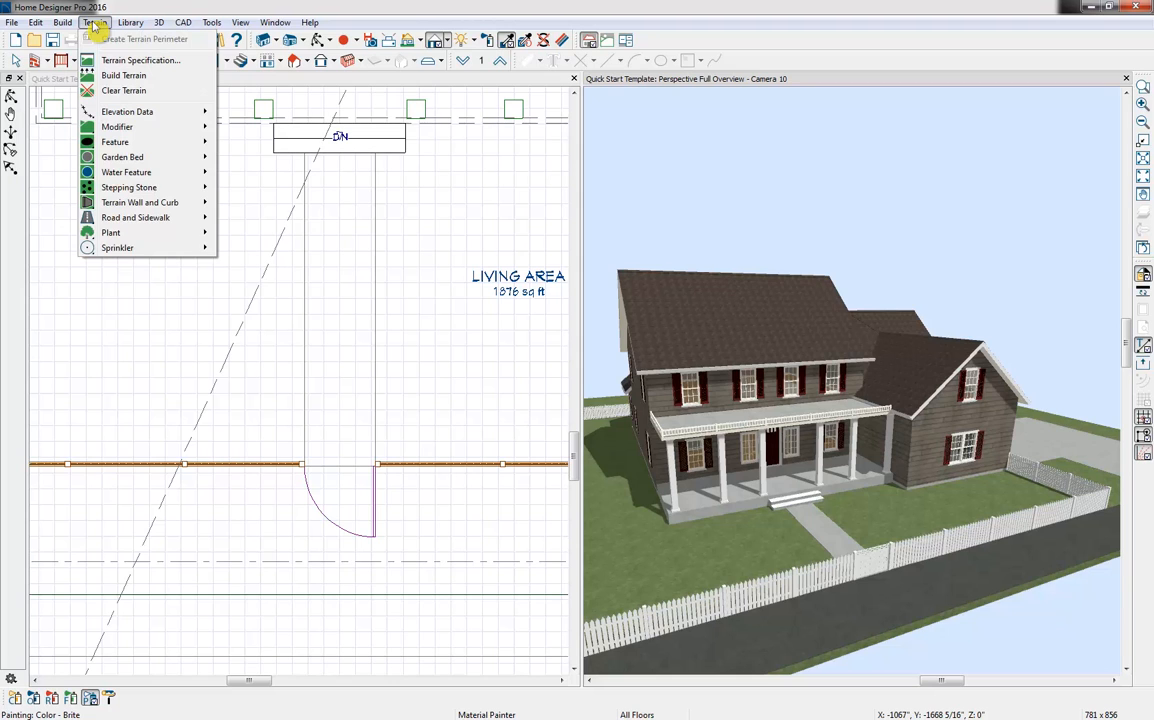
pyautogui.moveTo(118, 233)
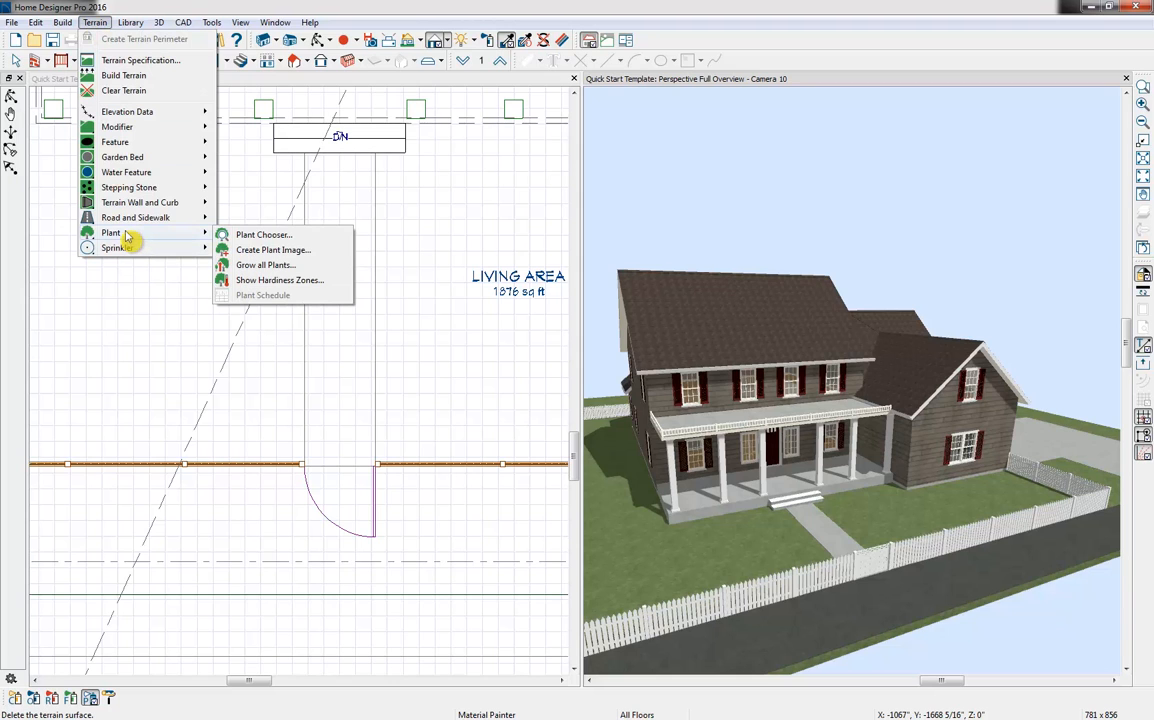
pyautogui.click(300, 238)
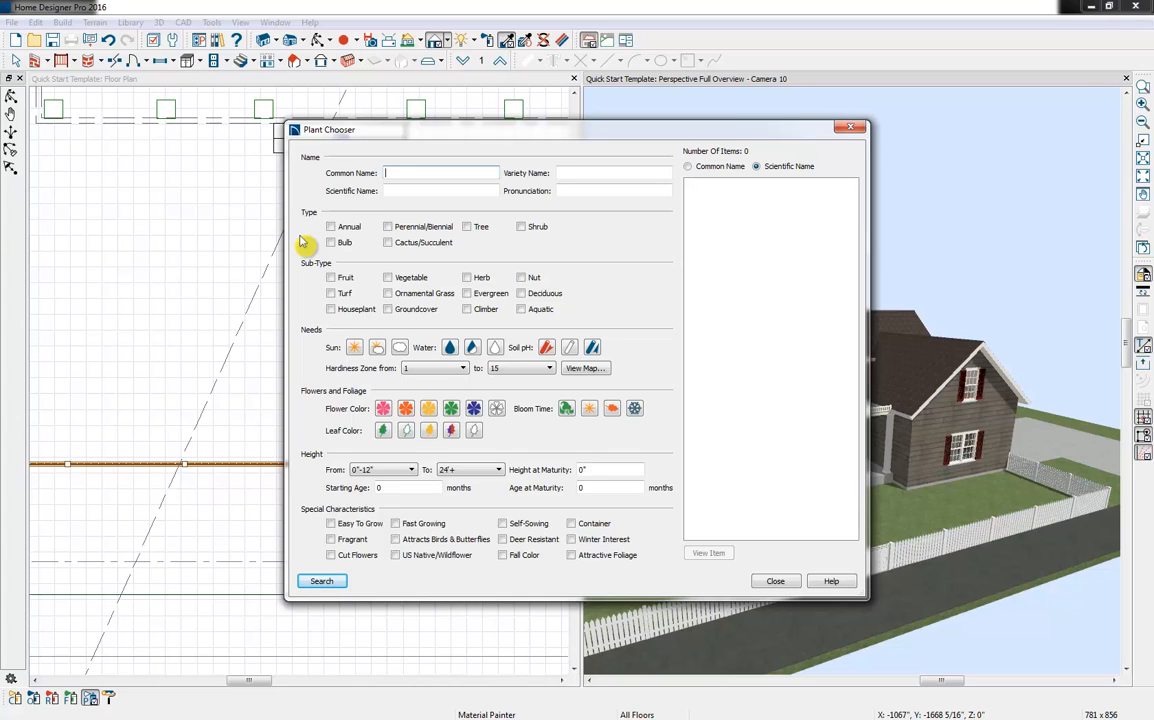
pyautogui.click(475, 228)
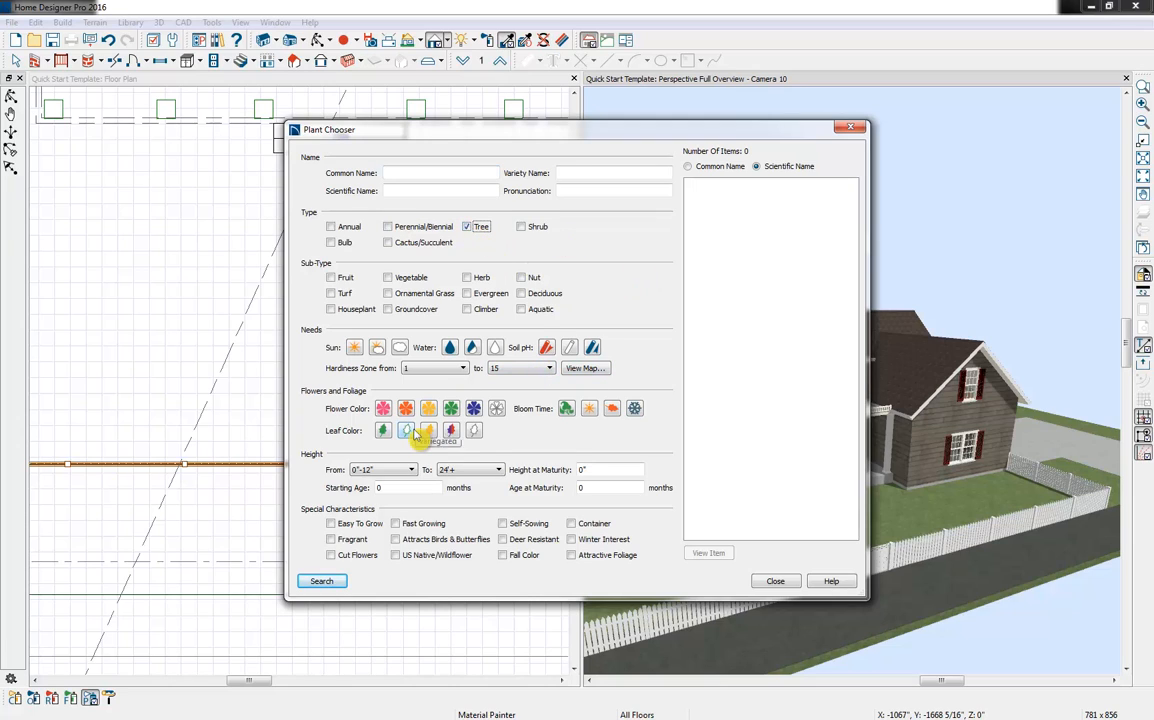
pyautogui.click(590, 413)
pyautogui.click(566, 411)
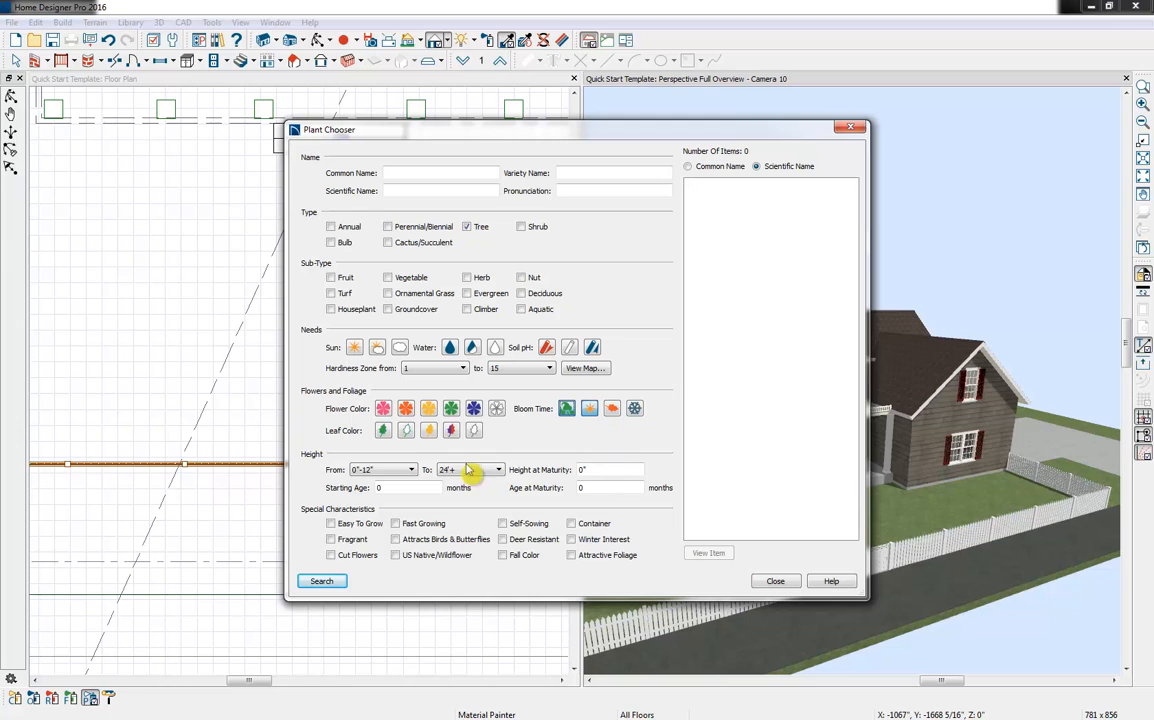
# Set the plant height range from 8'-16' to 16'-24'
pyautogui.click(394, 476)
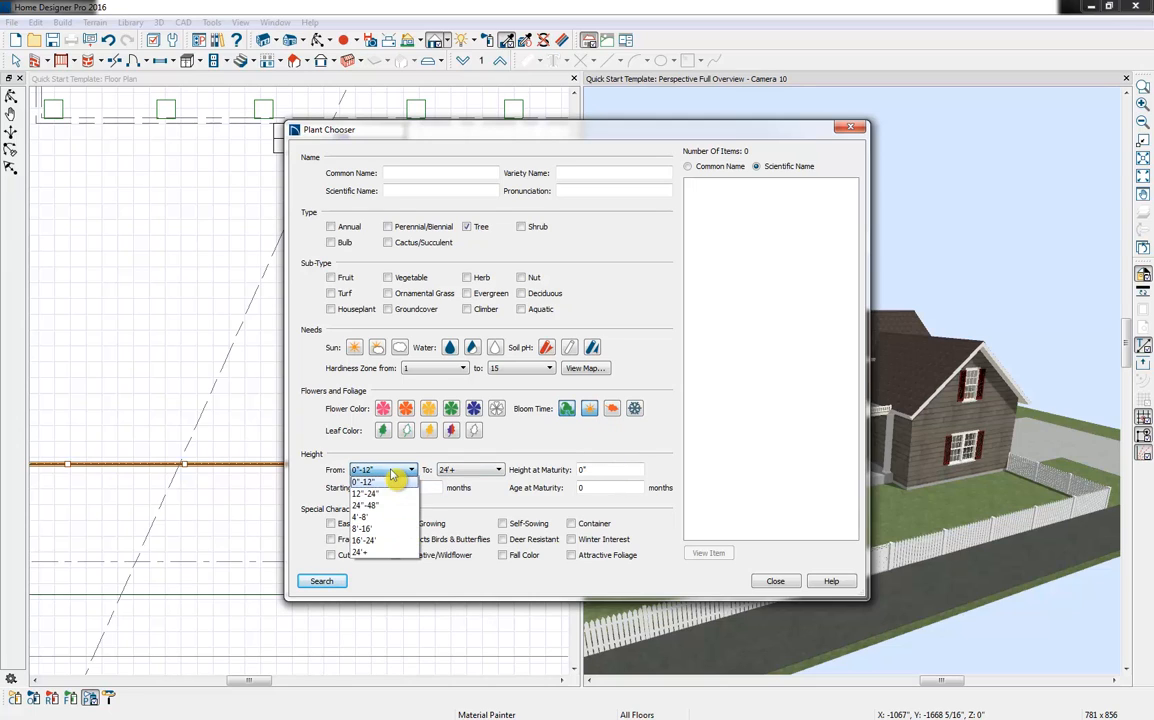
pyautogui.click(388, 526)
pyautogui.click(480, 470)
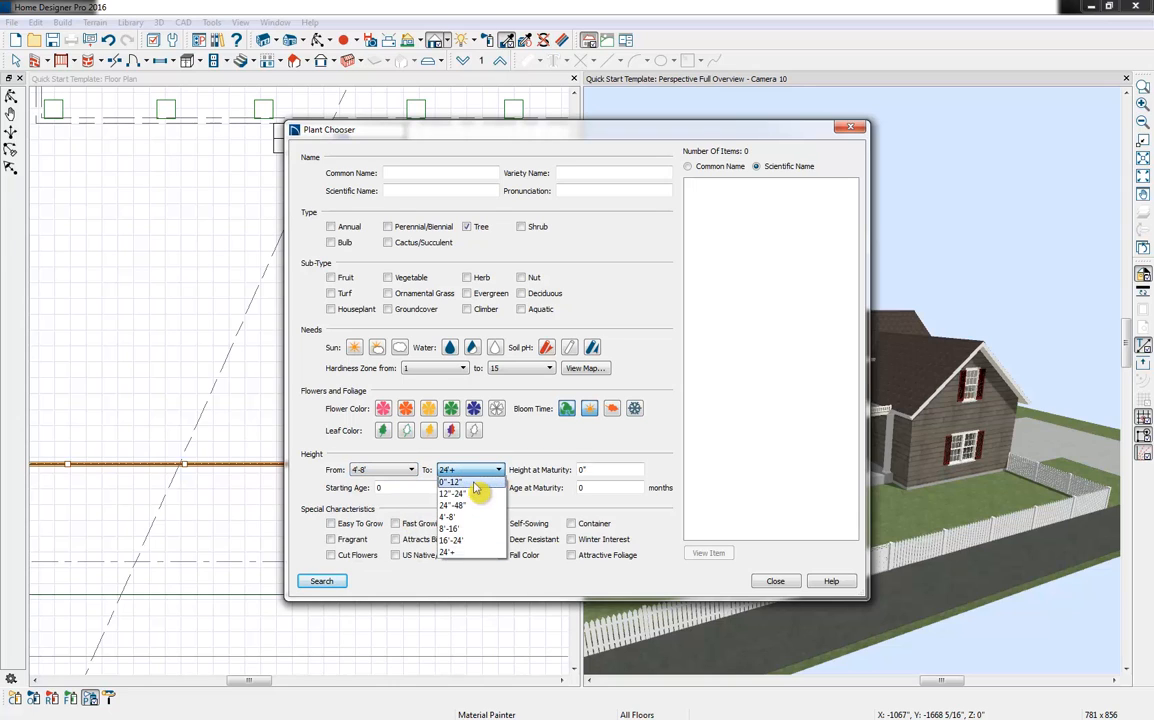
pyautogui.click(474, 541)
pyautogui.click(390, 470)
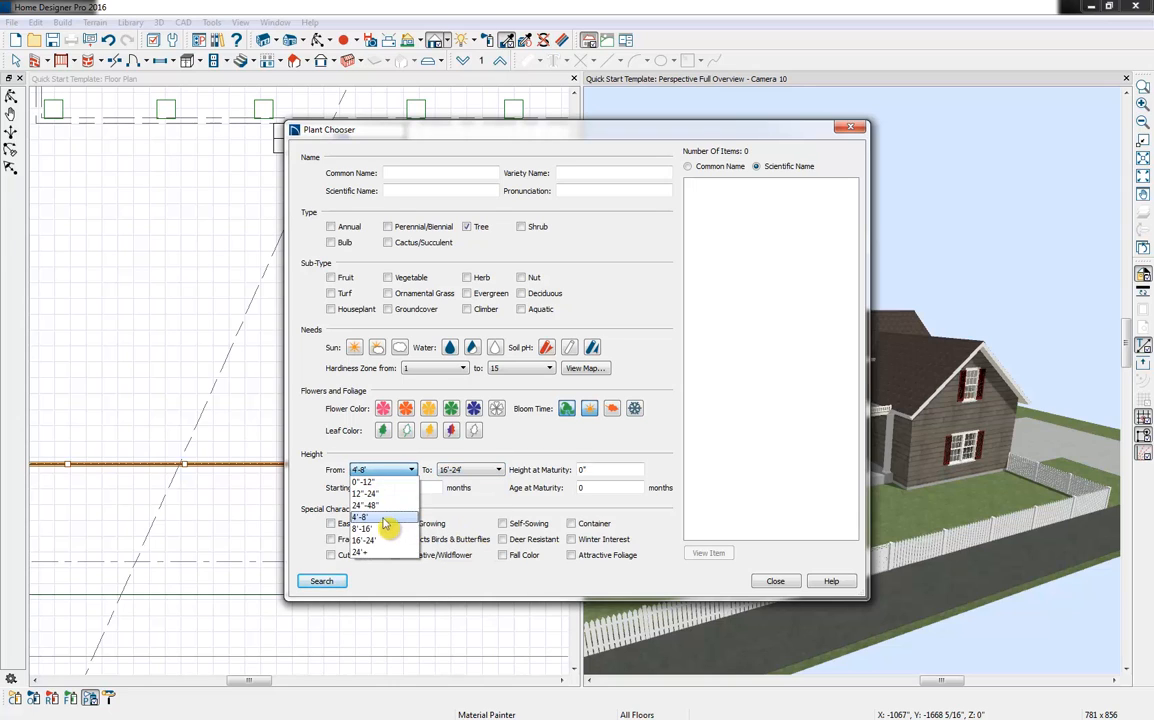
pyautogui.click(362, 528)
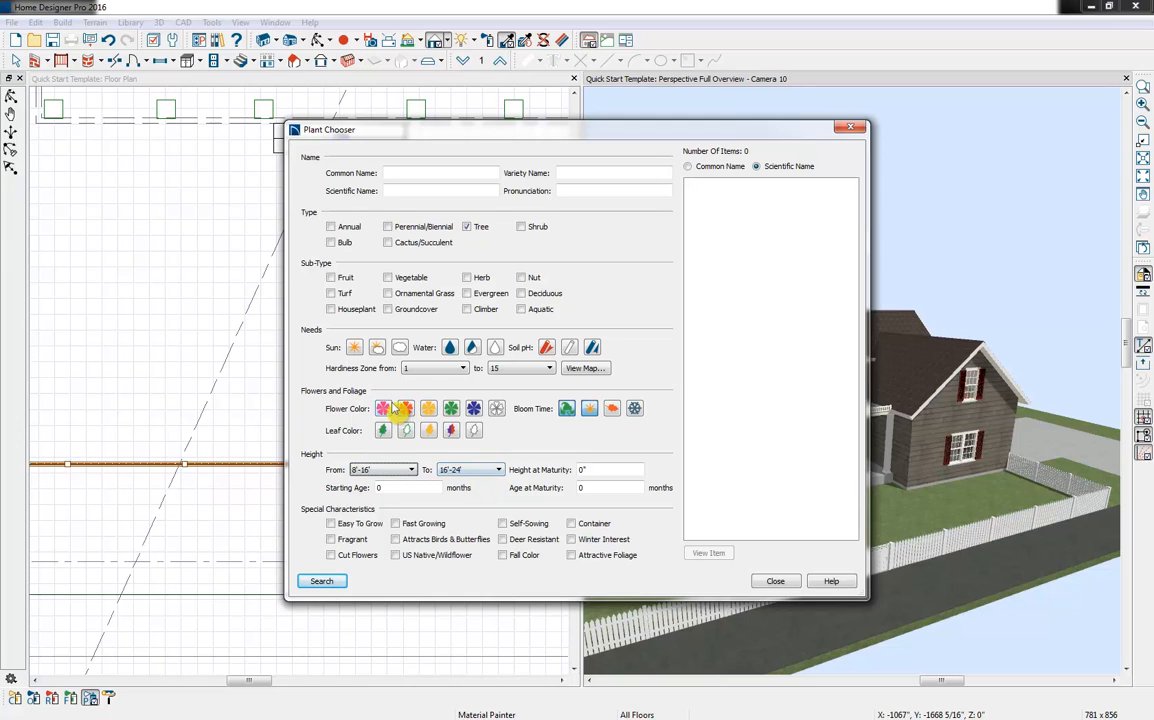
# Examine the Western USA hardiness zone map and its list of available regions, and close the map
pyautogui.click(588, 369)
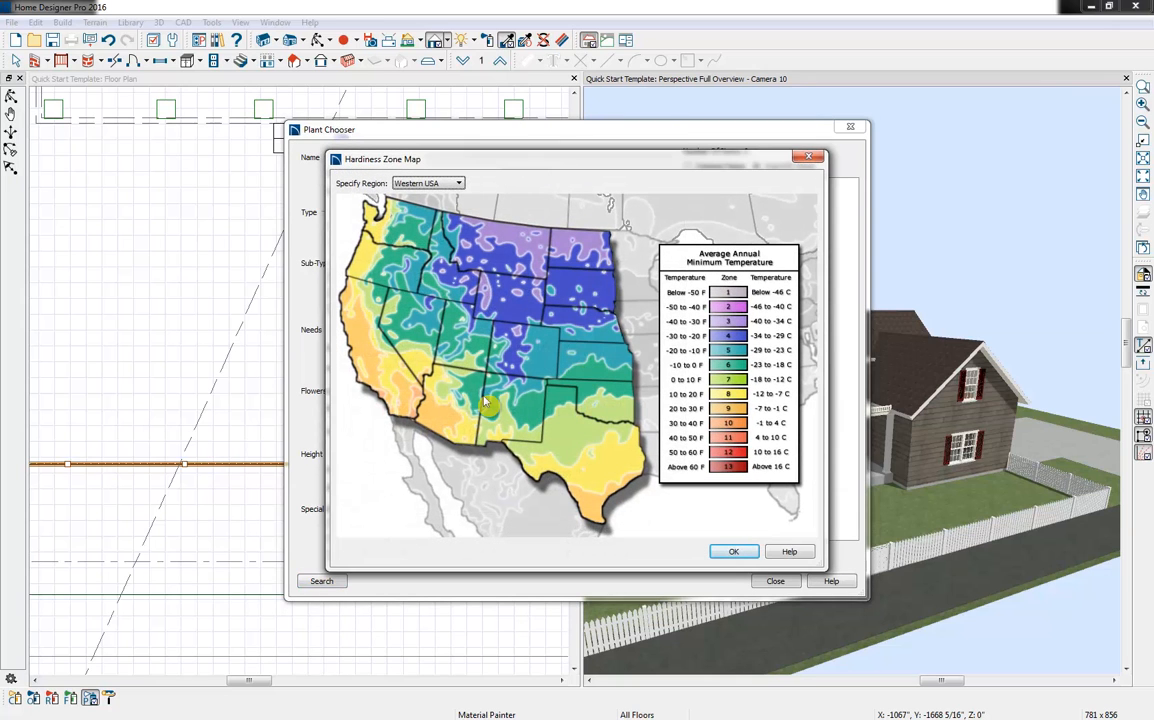
pyautogui.click(425, 183)
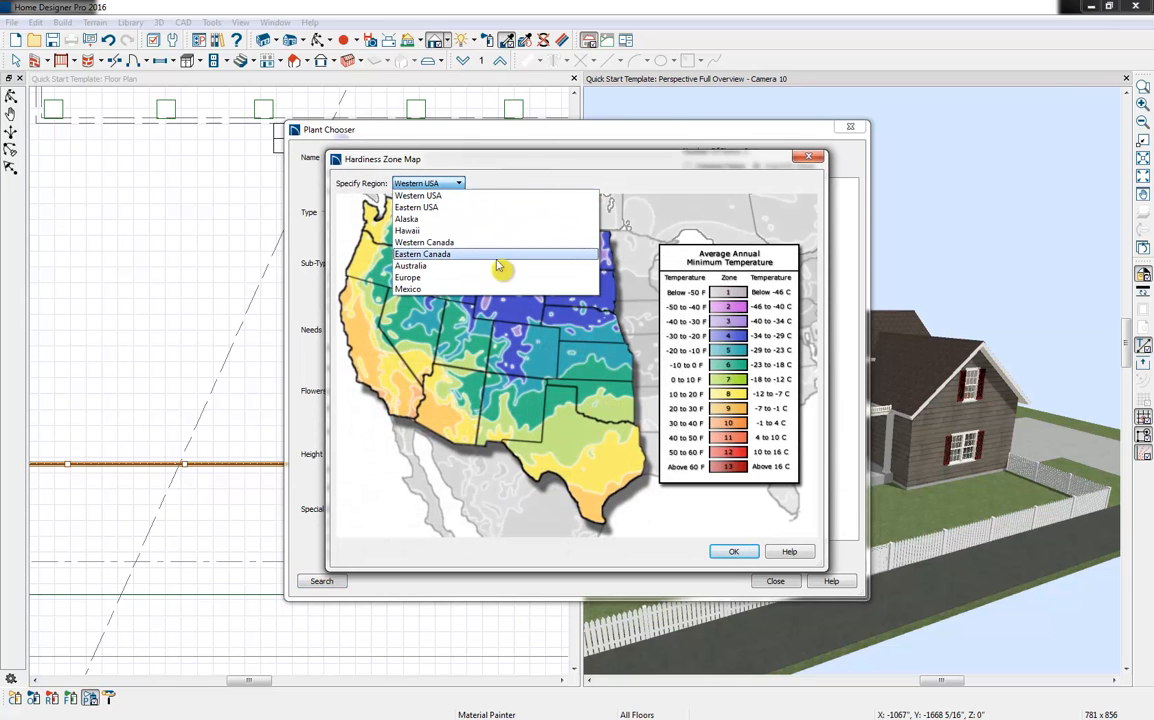
pyautogui.click(567, 165)
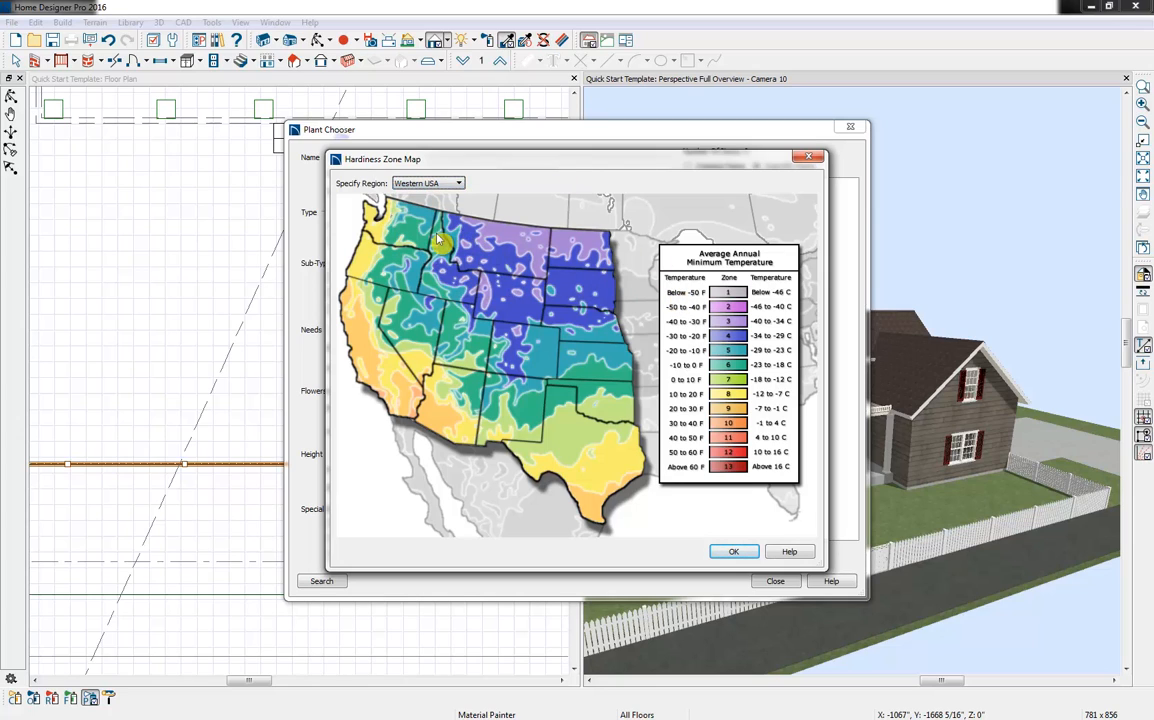
pyautogui.click(733, 552)
# Limit the hardiness zone to 5 through 6, run the plant search and list the results by common name
pyautogui.click(429, 370)
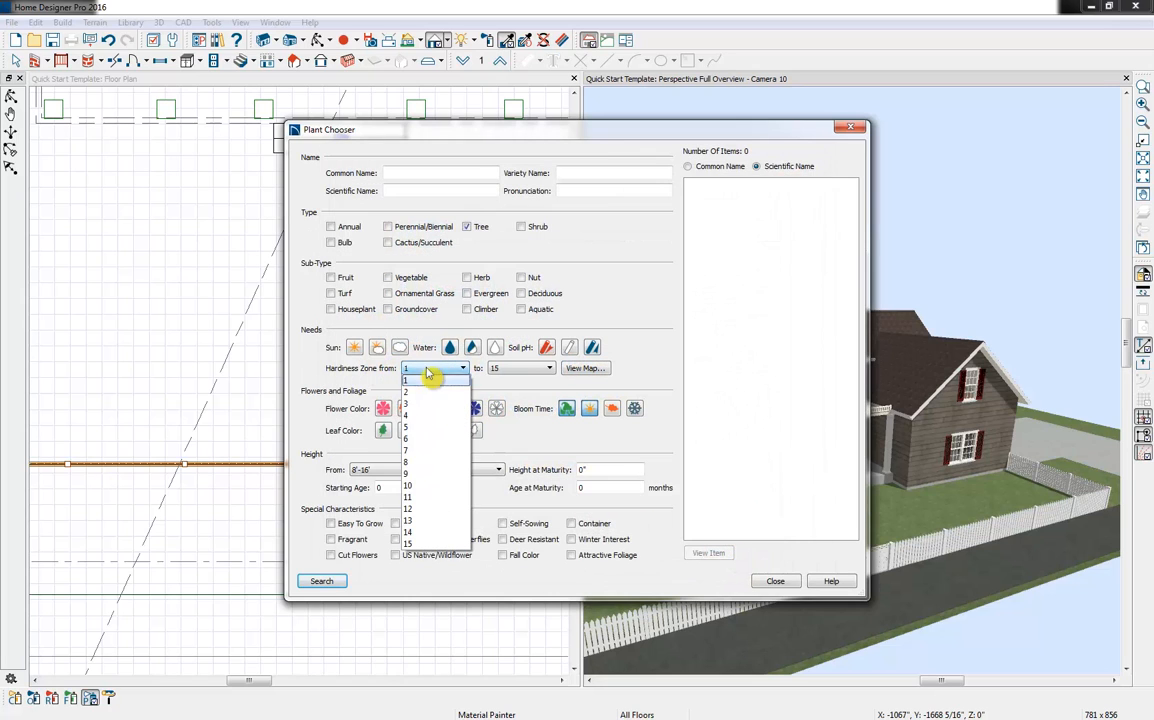
pyautogui.click(411, 430)
pyautogui.click(515, 369)
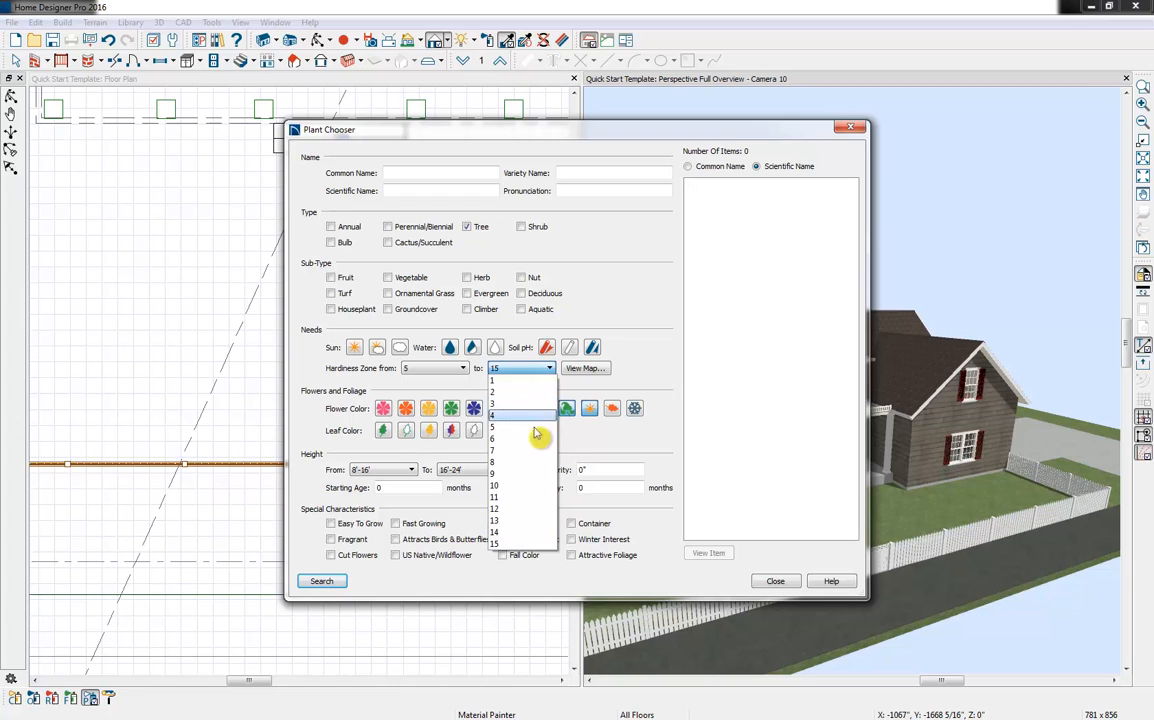
pyautogui.click(520, 447)
pyautogui.click(316, 583)
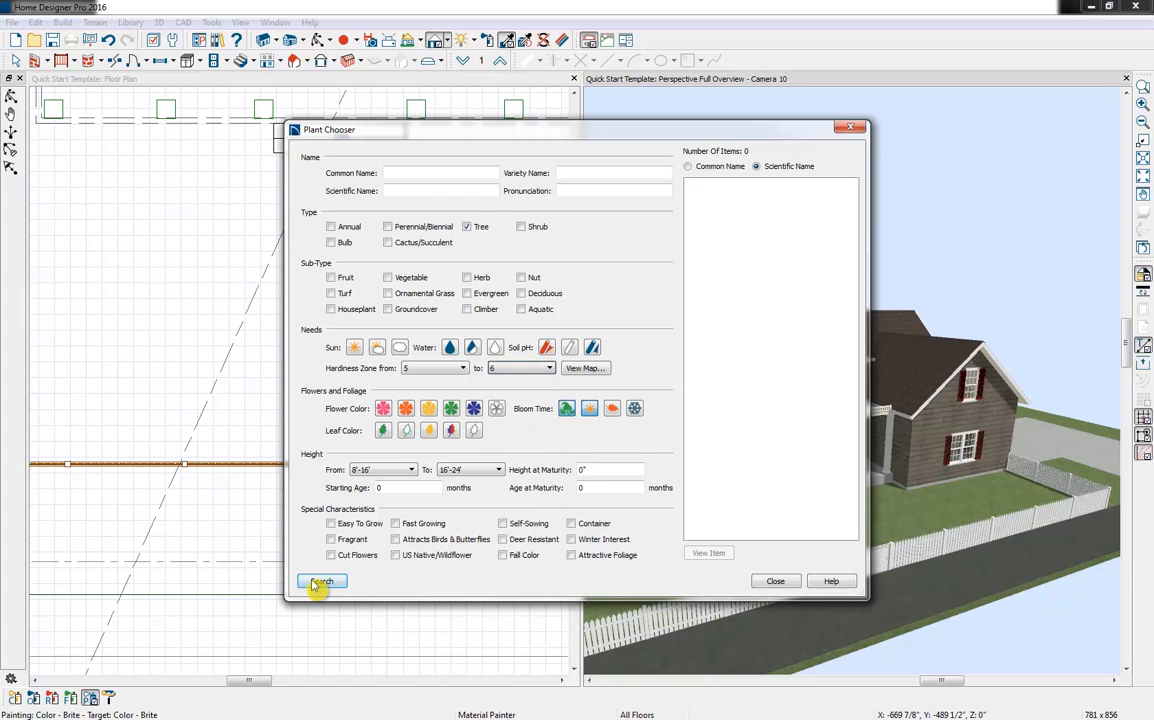
pyautogui.click(736, 168)
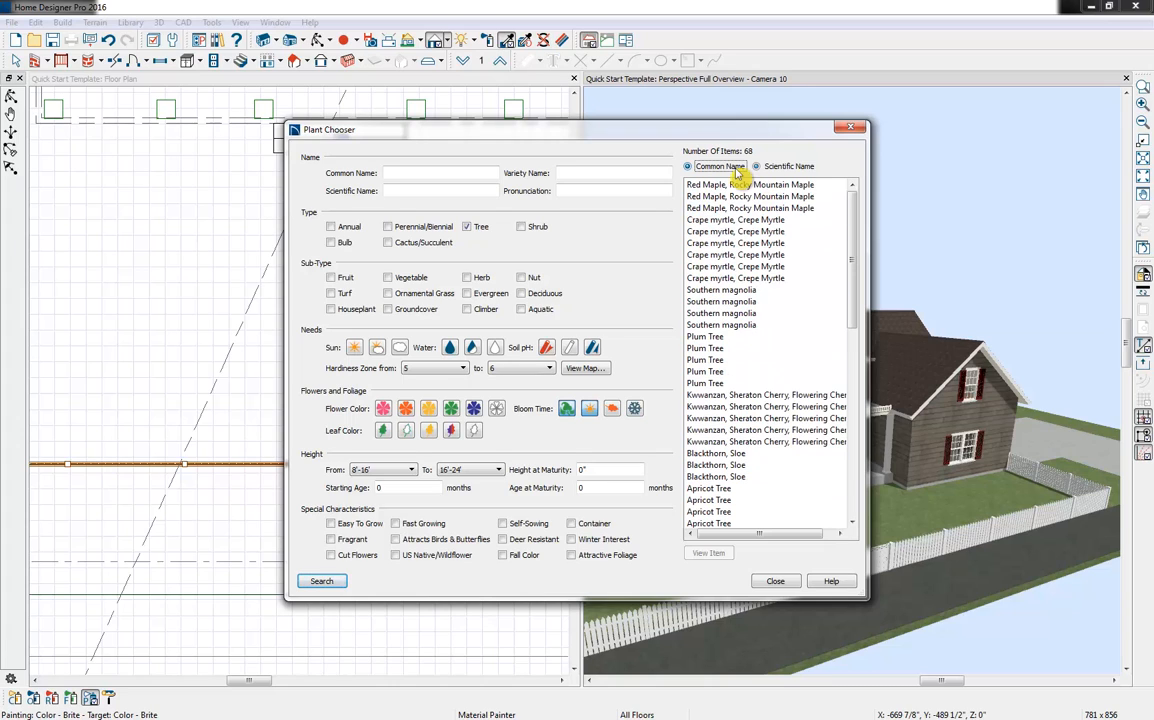
# Examine the plant information of a Crape myrtle from the search results and close it
pyautogui.click(773, 256)
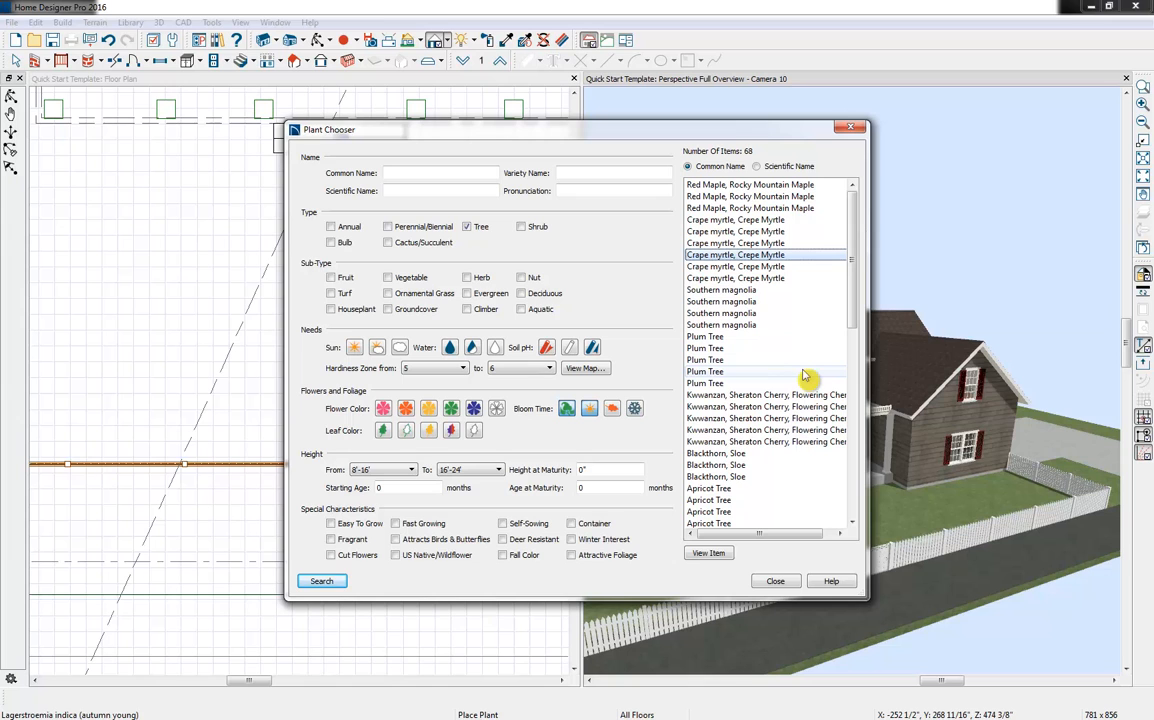
pyautogui.click(708, 553)
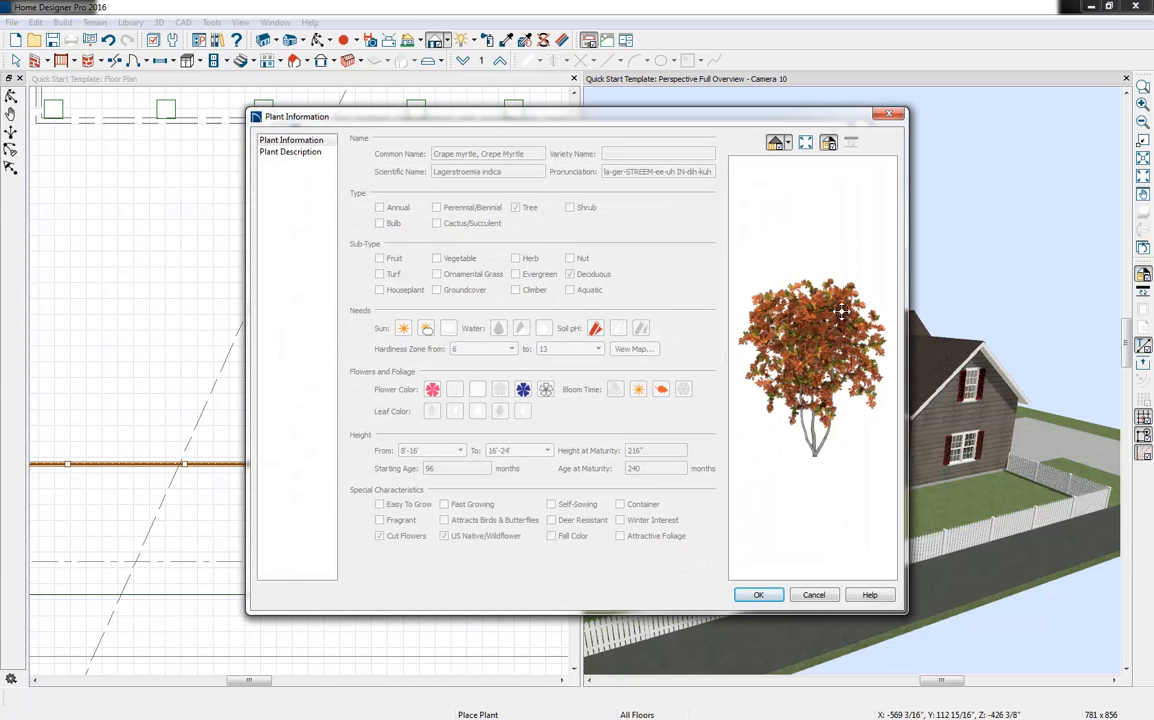
pyautogui.click(889, 115)
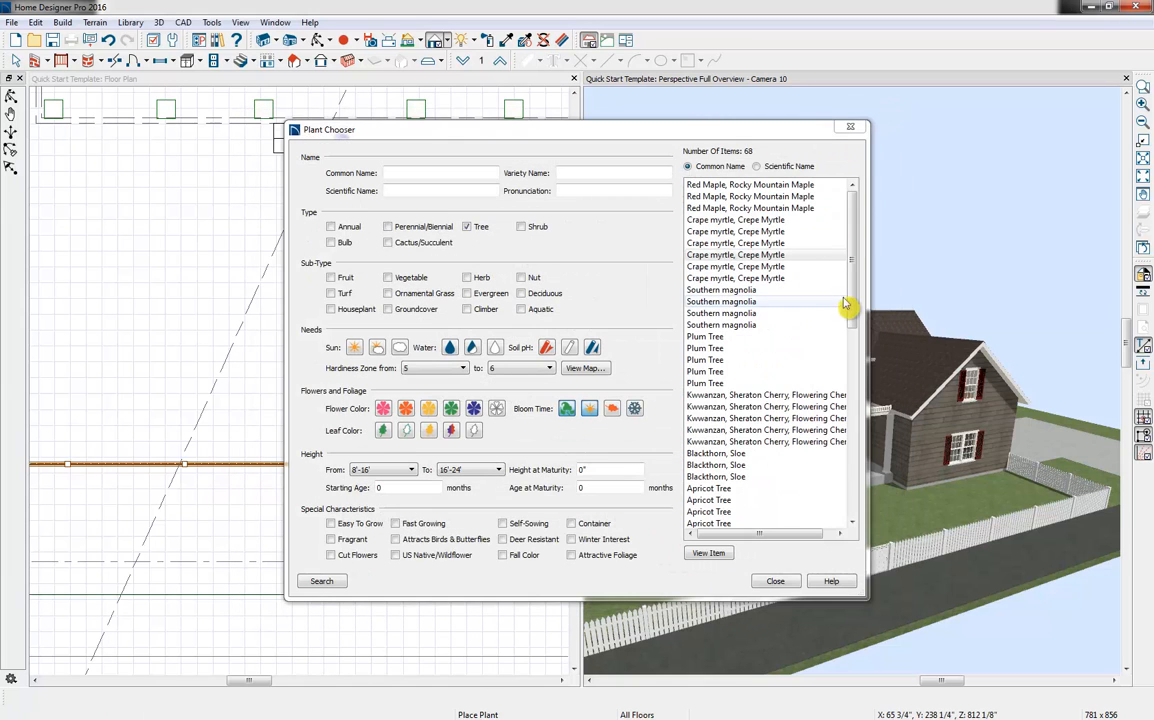
# Select a Mountain Stewartia in the results, close the Plant Chooser and display the Stewartia ovata folder in the library
pyautogui.moveTo(855, 303); pyautogui.dragTo(867, 464)
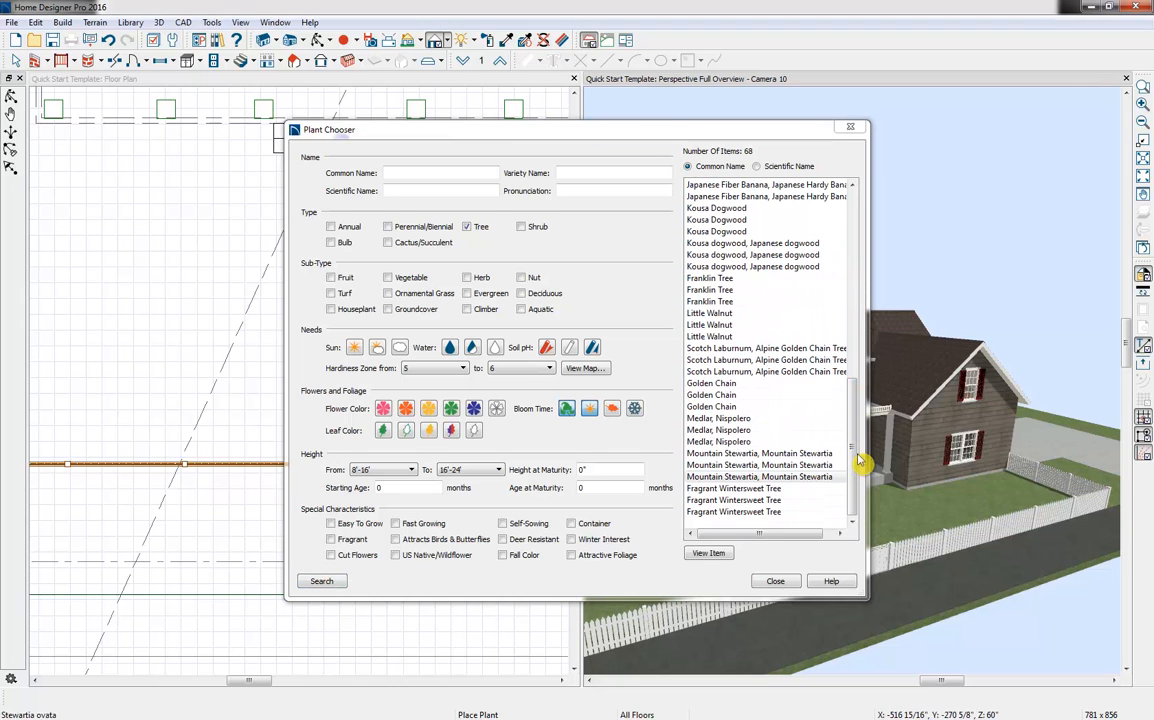
pyautogui.click(776, 584)
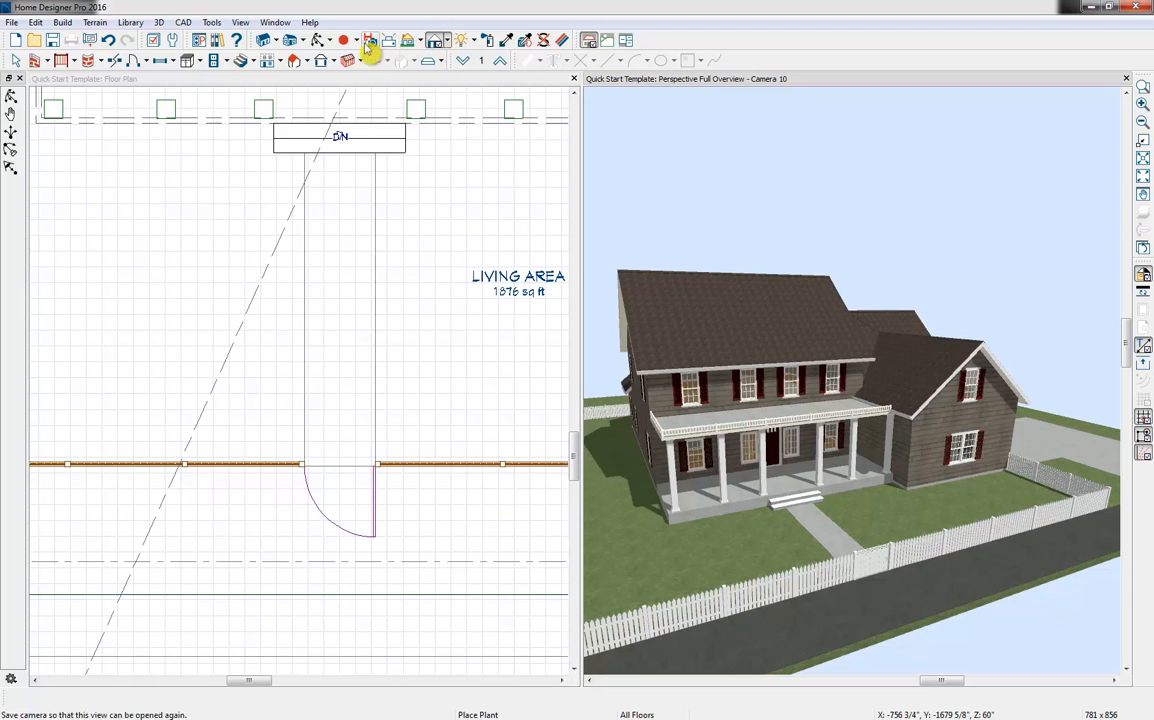
pyautogui.click(216, 41)
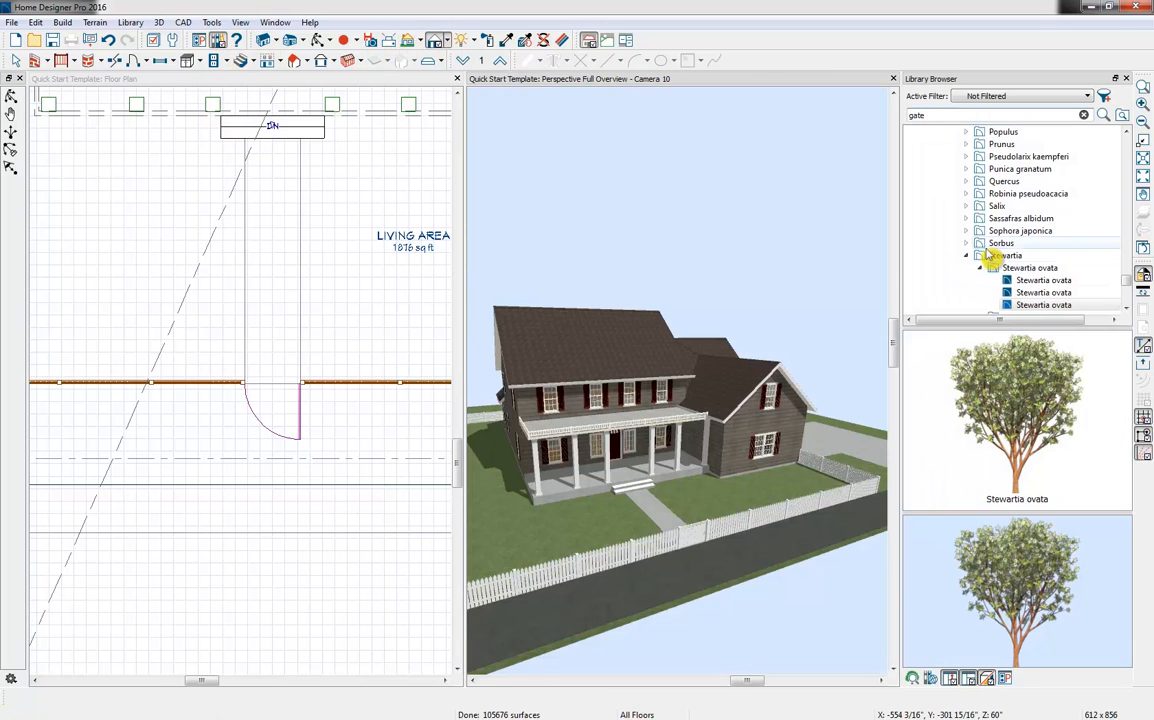
pyautogui.click(1000, 268)
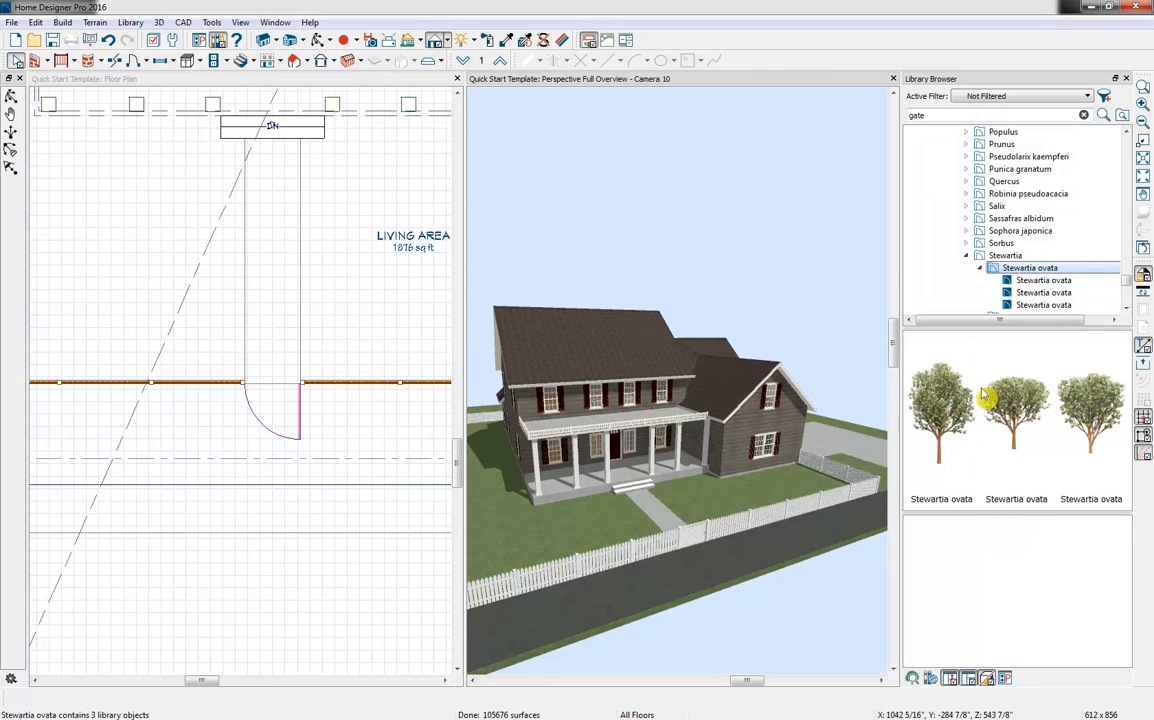
# Place four of the first Stewartia ovata tree: two in the yard beside the porch, one at the garage wing and one behind the house
pyautogui.click(942, 447)
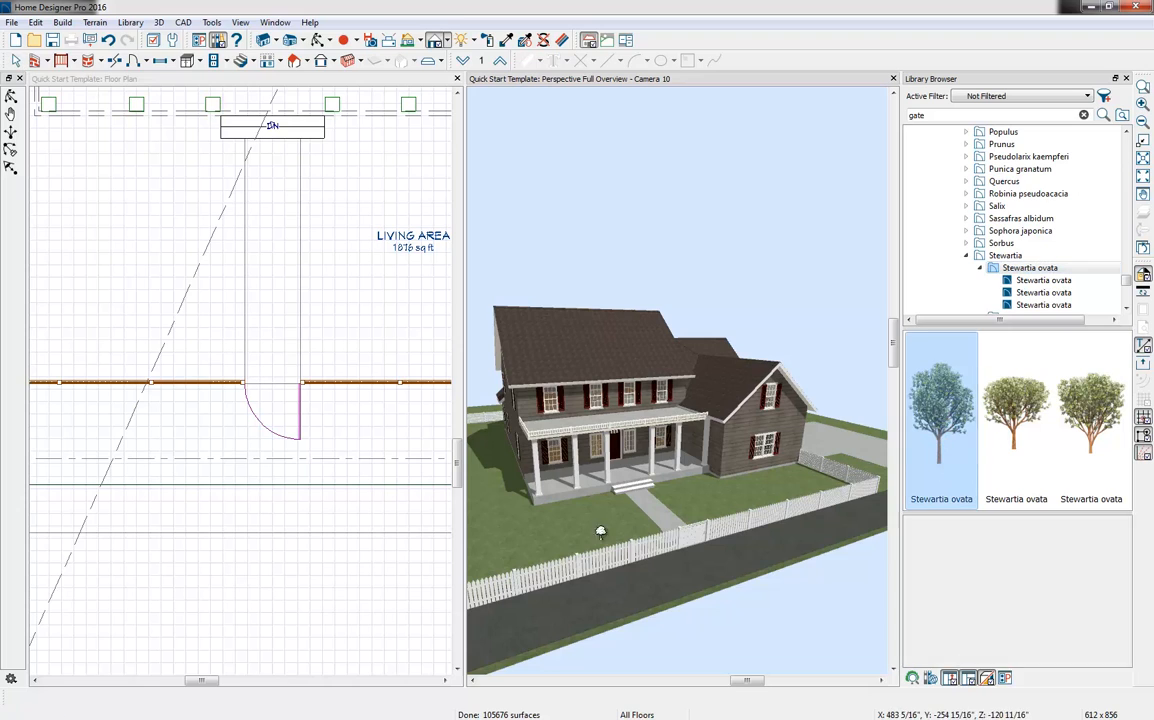
pyautogui.click(482, 520)
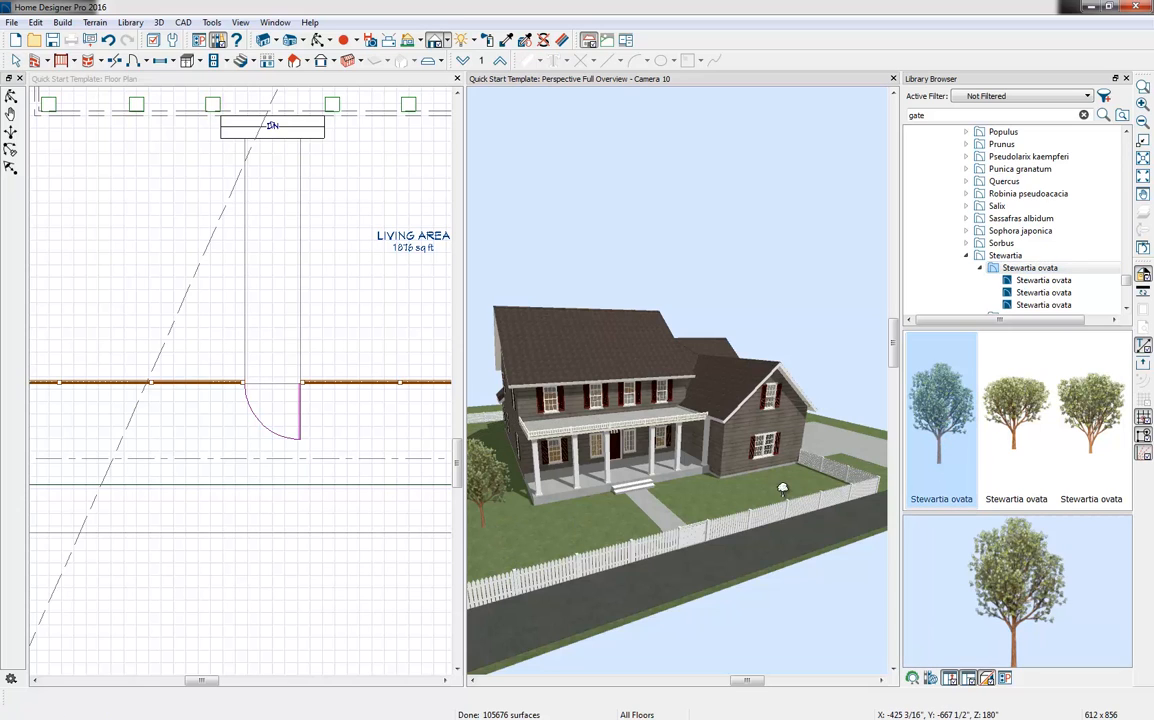
pyautogui.click(480, 430)
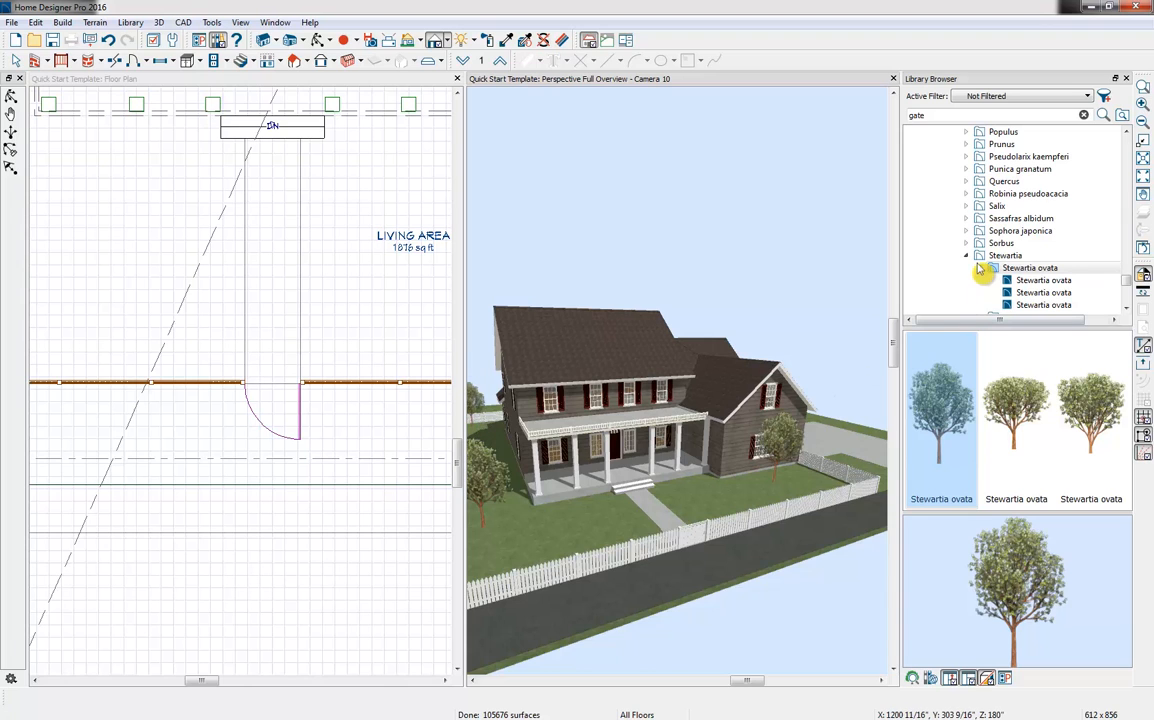
pyautogui.moveTo(607, 448); pyautogui.dragTo(697, 467, button='middle')
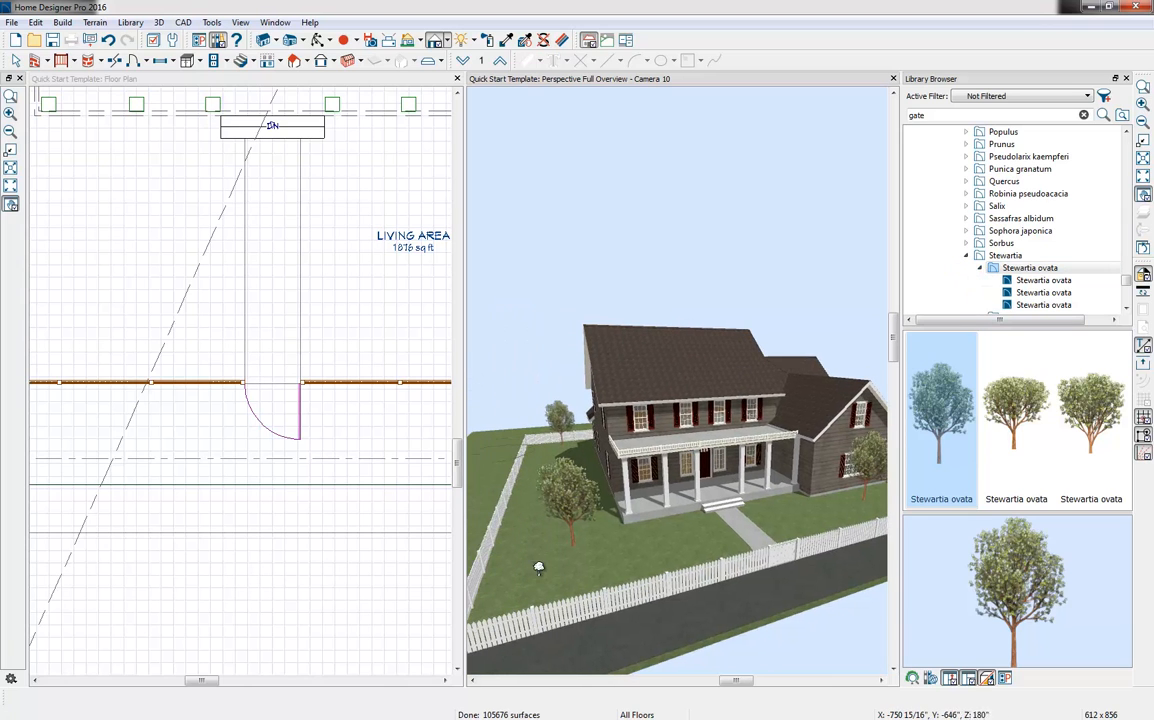
pyautogui.click(538, 565)
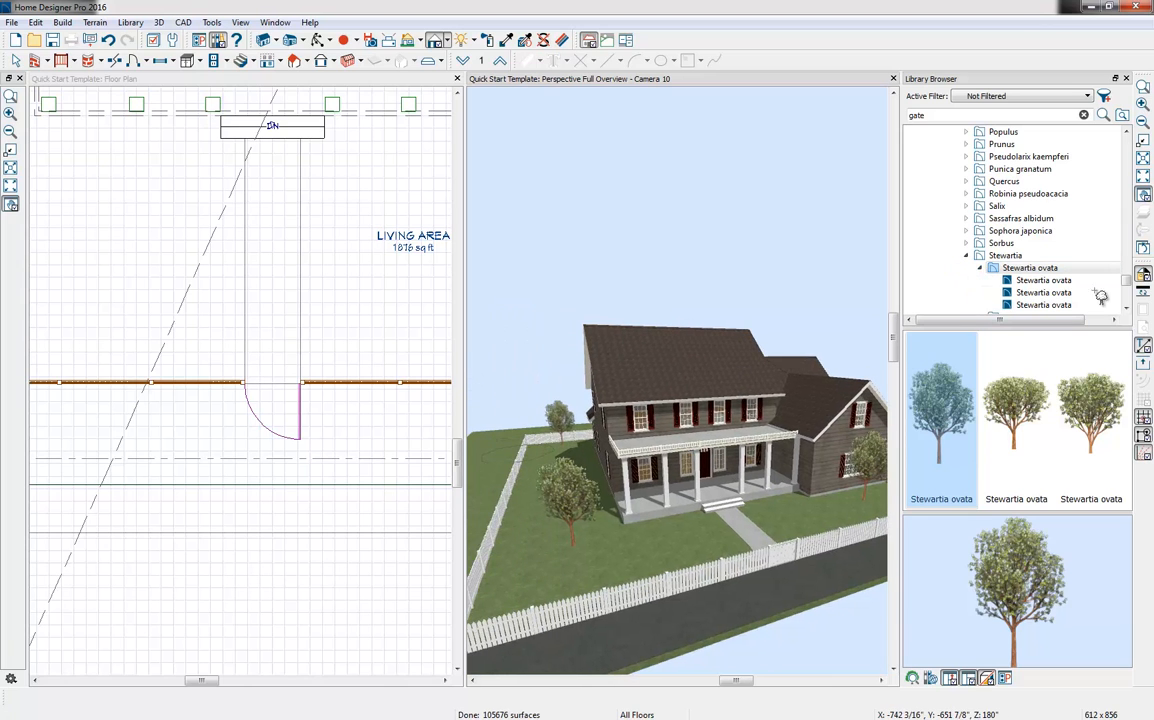
# Place the green Stewartia pseudocamellia tree in the front yard near the fence, in front of the two existing trees
pyautogui.click(1010, 270)
pyautogui.doubleClick(1010, 270)
pyautogui.click(1040, 281)
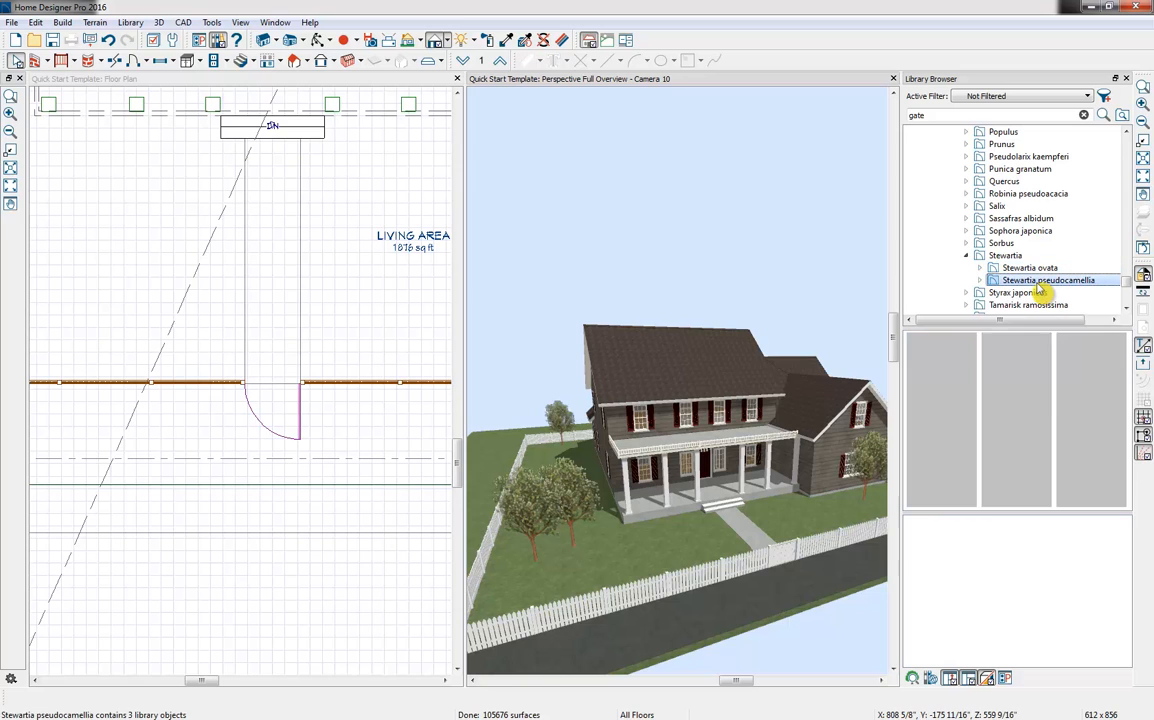
pyautogui.click(1017, 420)
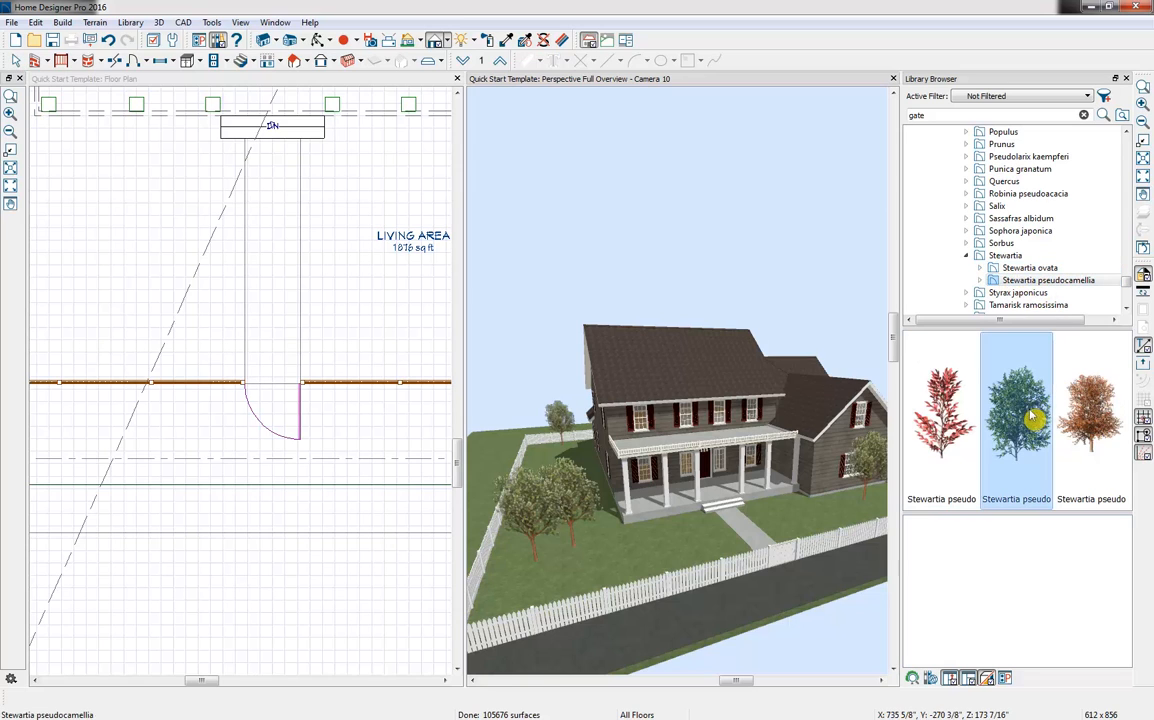
pyautogui.click(544, 584)
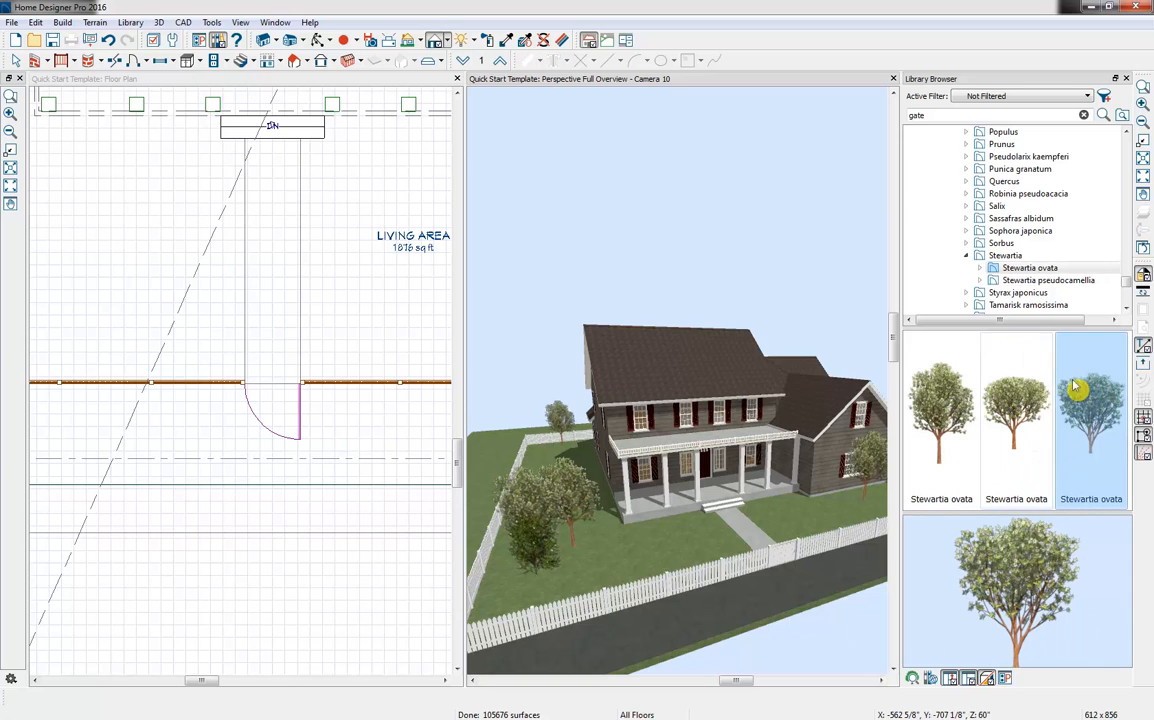
# Place a row of three of the third Stewartia ovata plant along the porch front on each side of the steps
pyautogui.click(1093, 388)
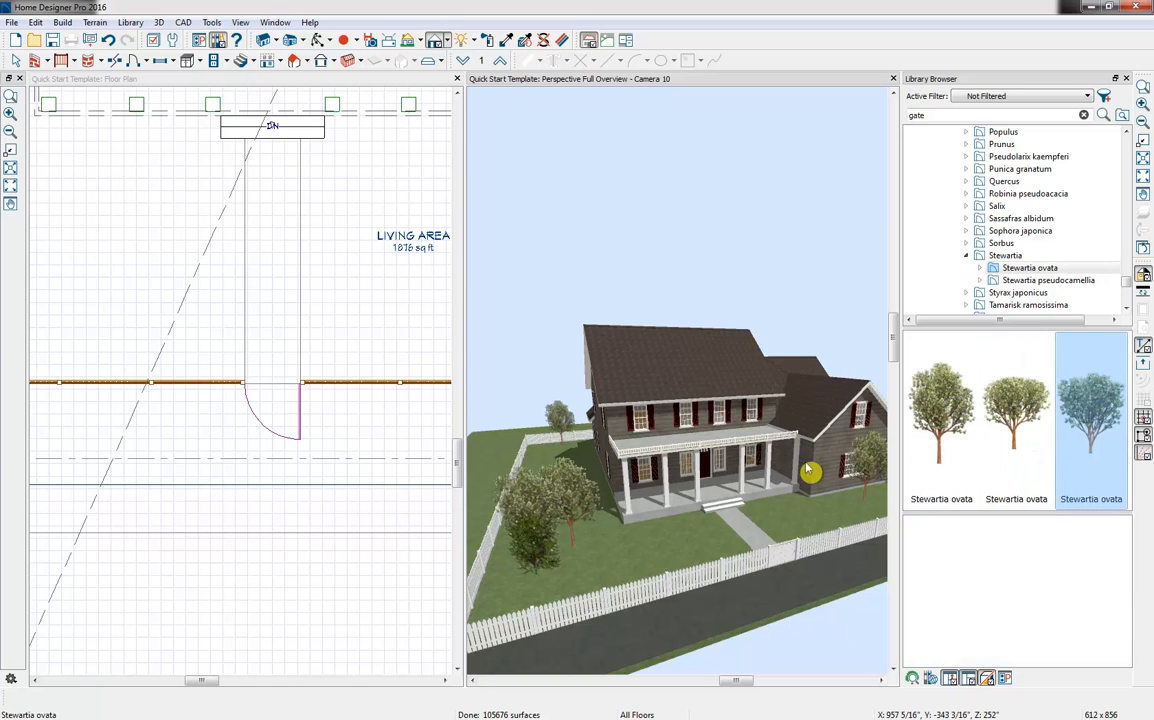
pyautogui.click(658, 527)
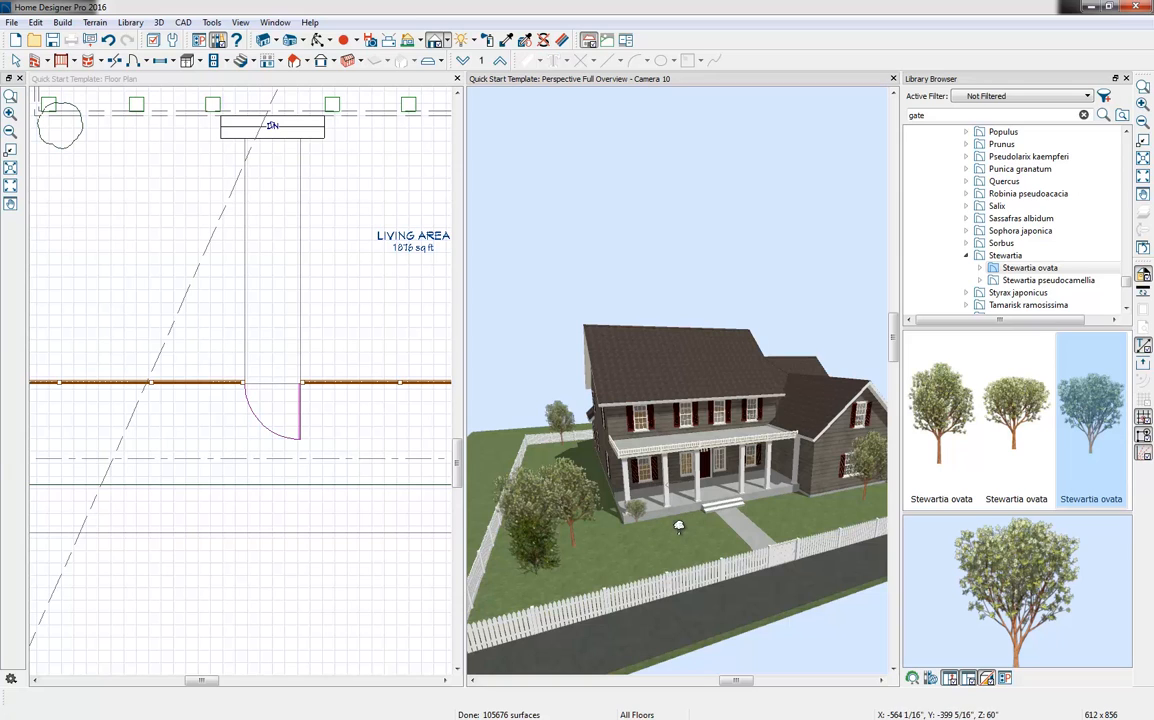
pyautogui.click(687, 521)
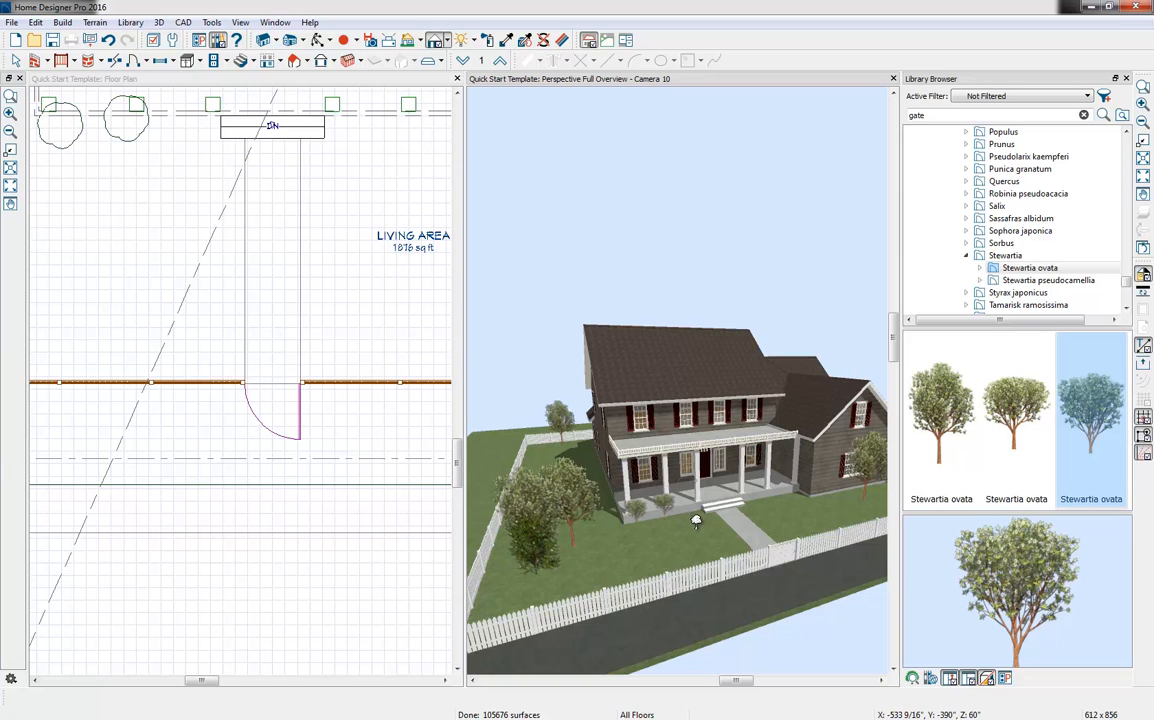
pyautogui.click(696, 520)
pyautogui.click(680, 505)
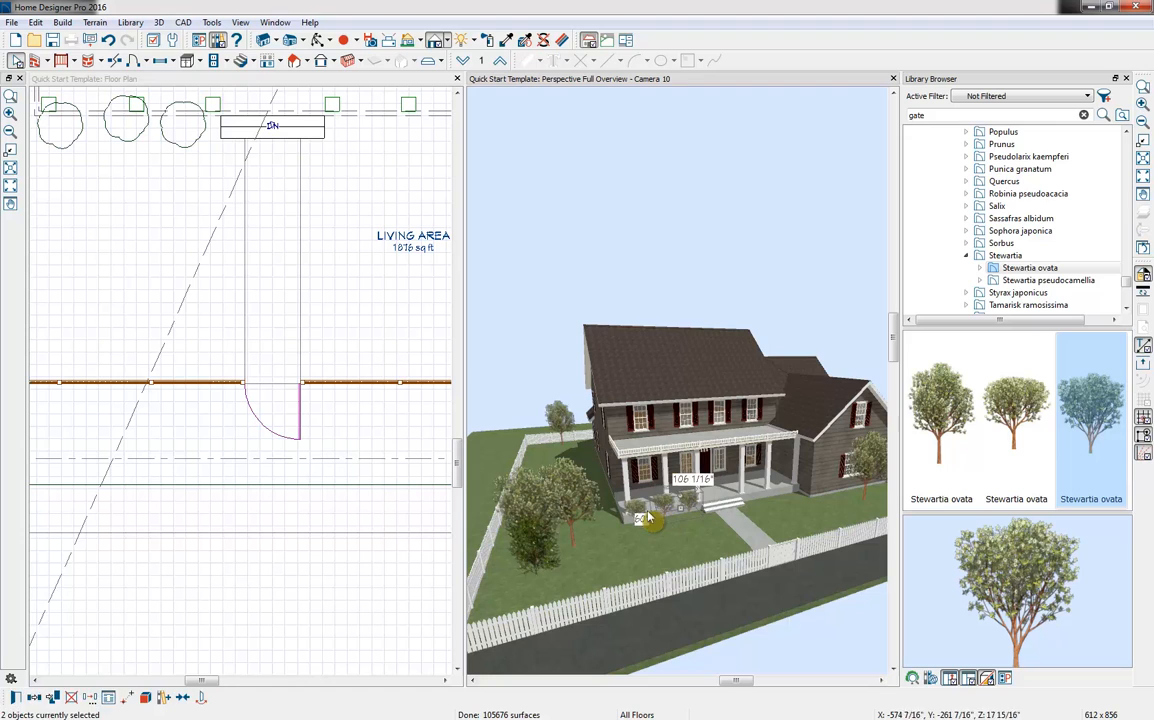
pyautogui.click(48, 701)
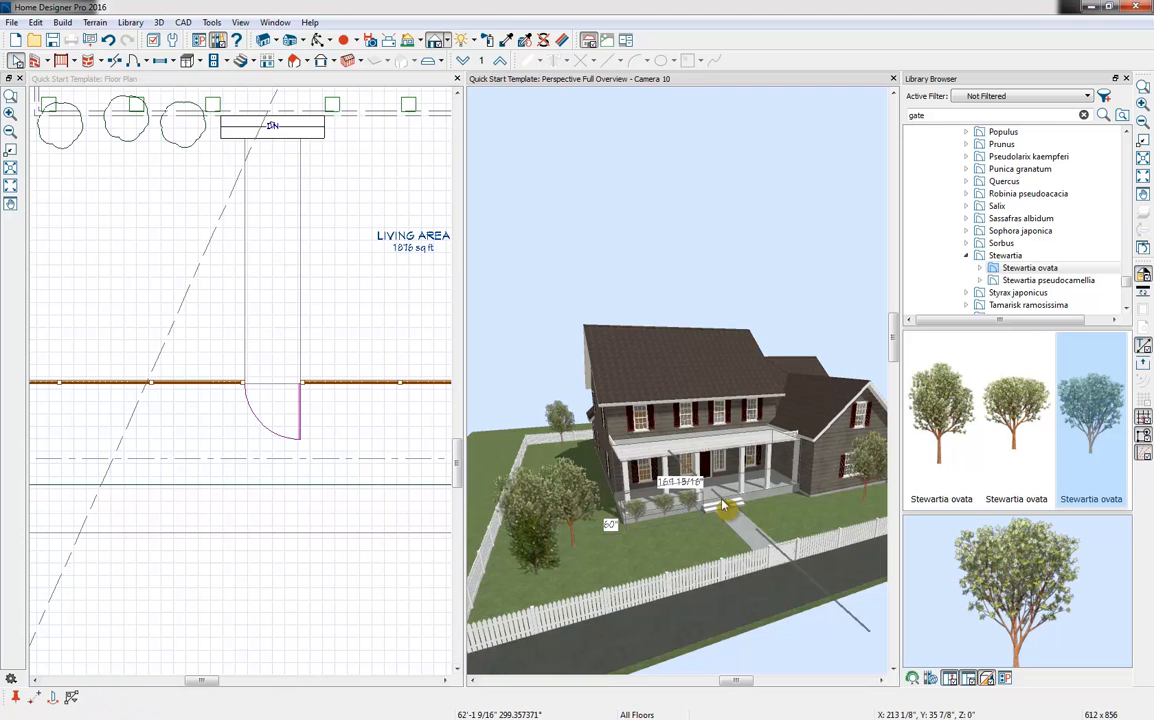
# Close the library browser and the perspective overview, and bring the whole house into view in the floor plan
pyautogui.doubleClick(748, 79)
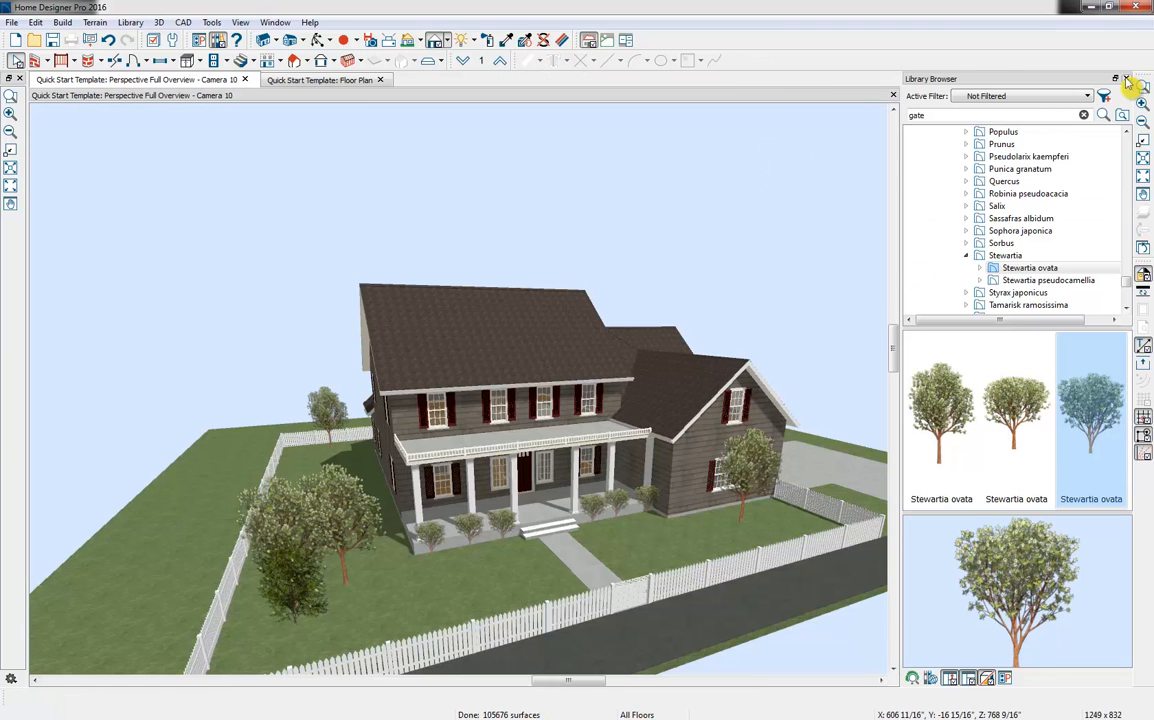
pyautogui.click(1126, 78)
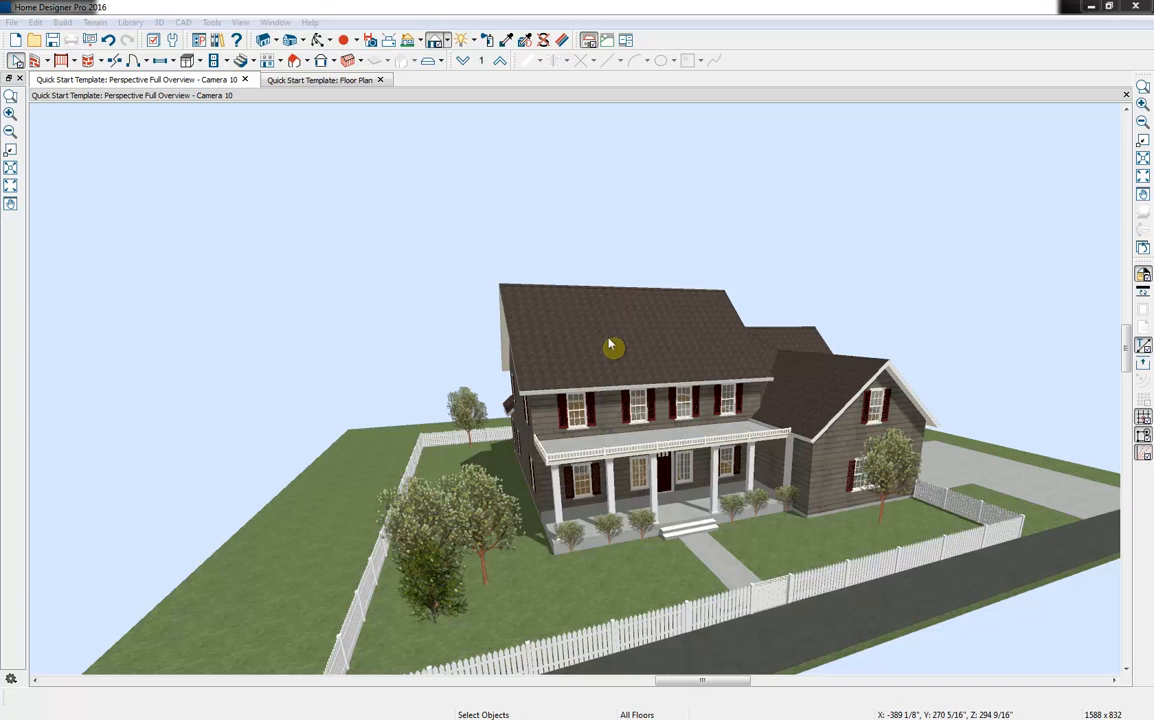
pyautogui.click(244, 80)
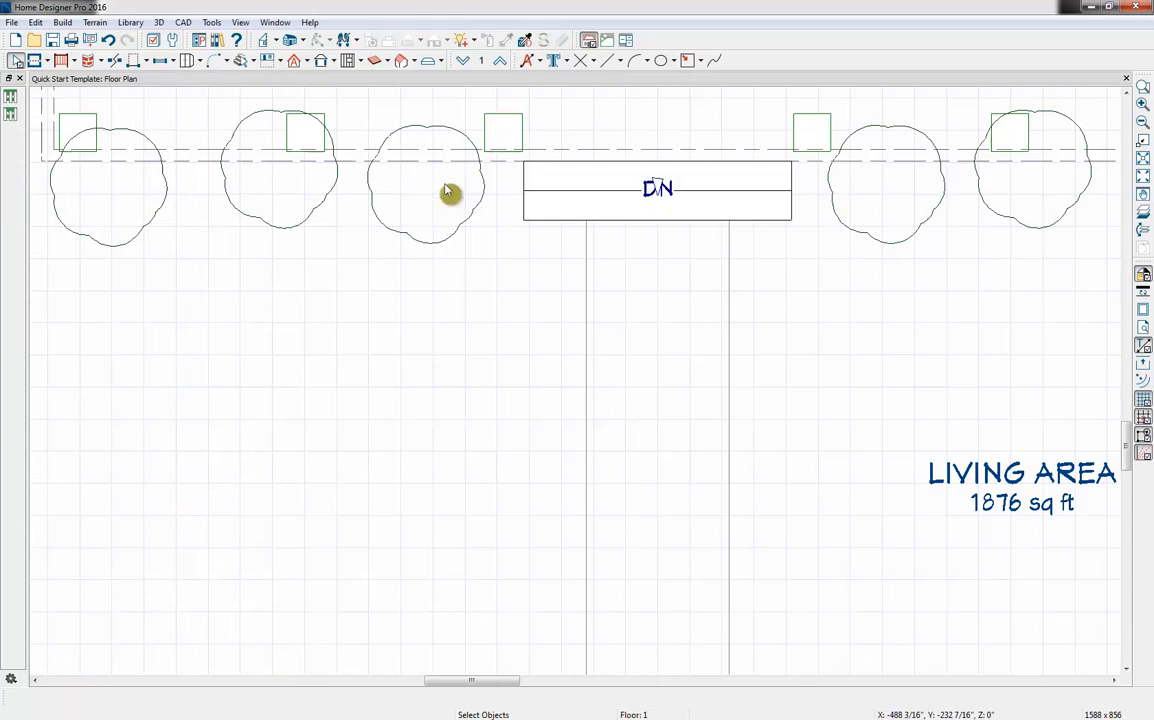
pyautogui.scroll(-6, 585, 291)
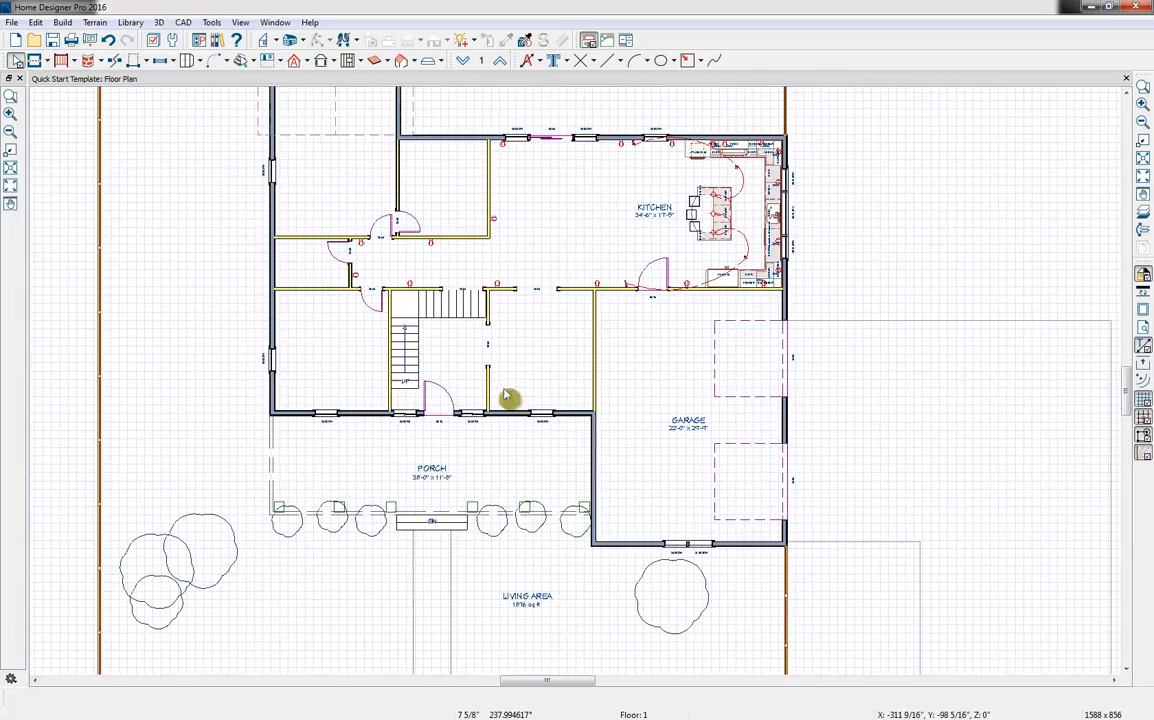
pyautogui.moveTo(509, 377); pyautogui.dragTo(487, 464, button='middle')
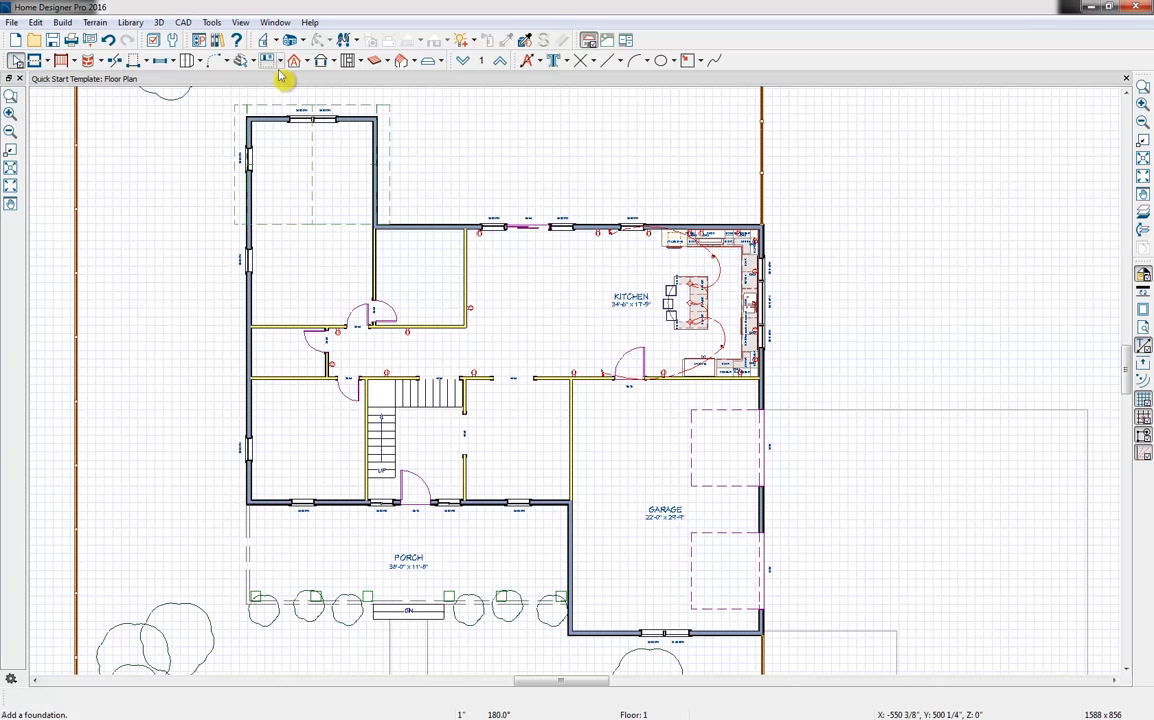
# In the Build Framing settings, enable floor framing for floors 1 and 2 and ceiling framing above floor 1
pyautogui.click(360, 61)
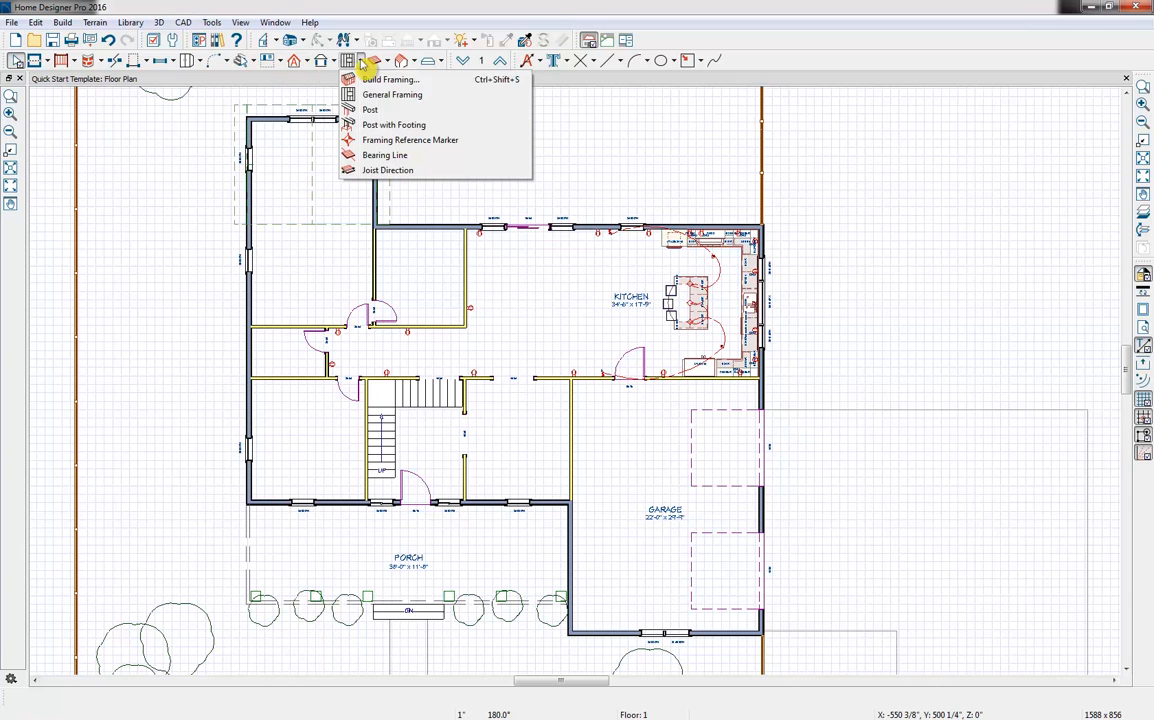
pyautogui.click(423, 84)
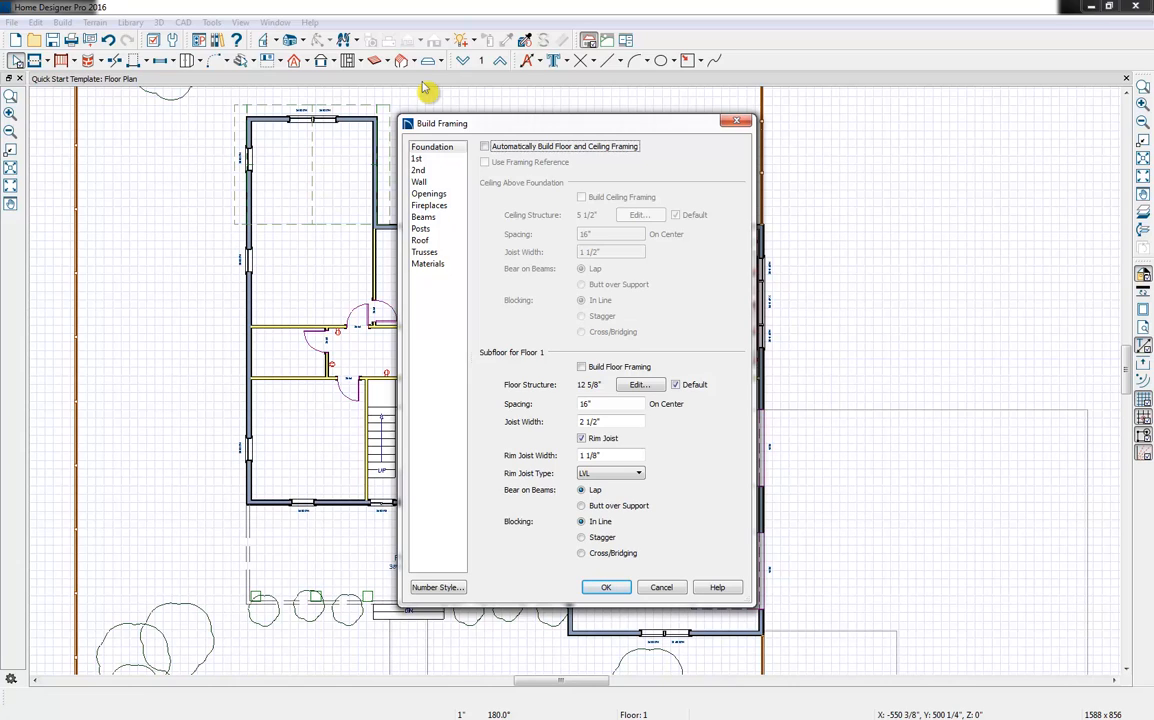
pyautogui.click(601, 368)
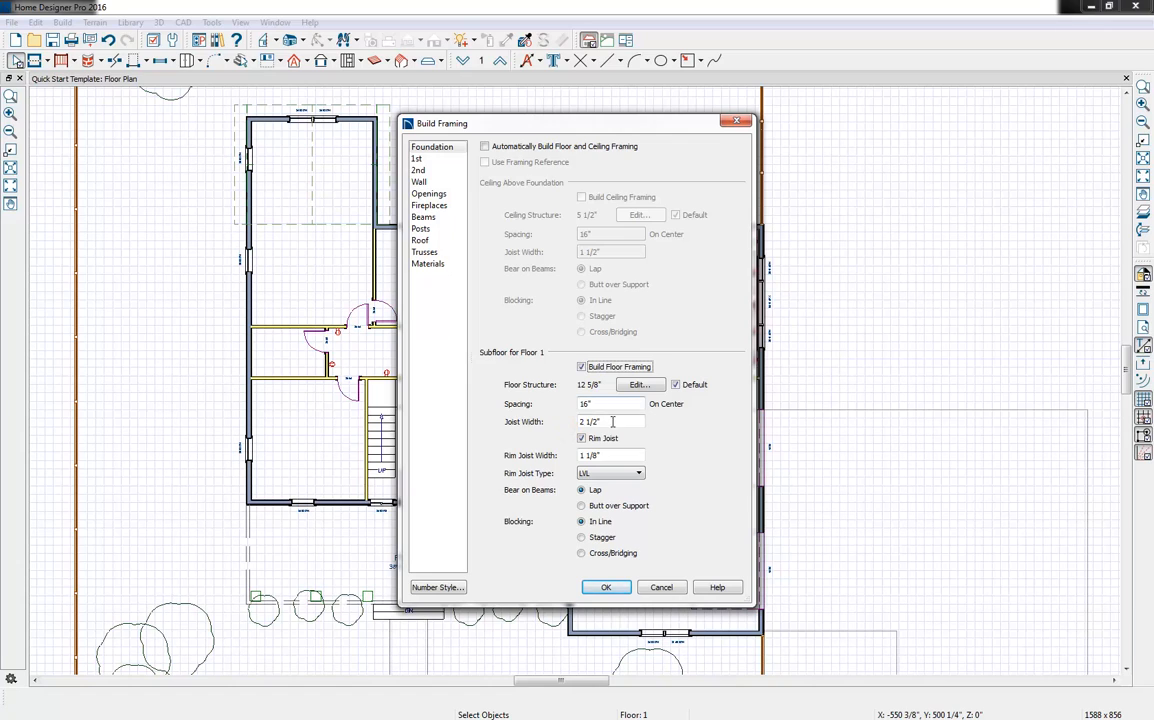
pyautogui.click(424, 160)
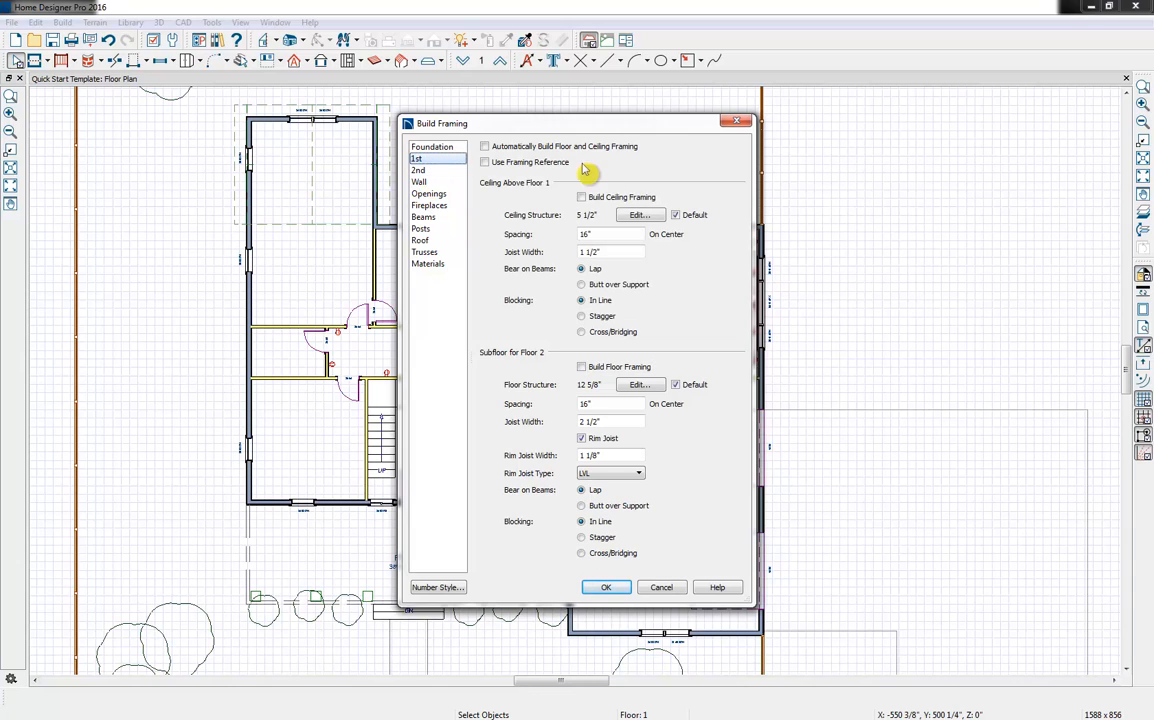
pyautogui.click(584, 197)
pyautogui.click(582, 367)
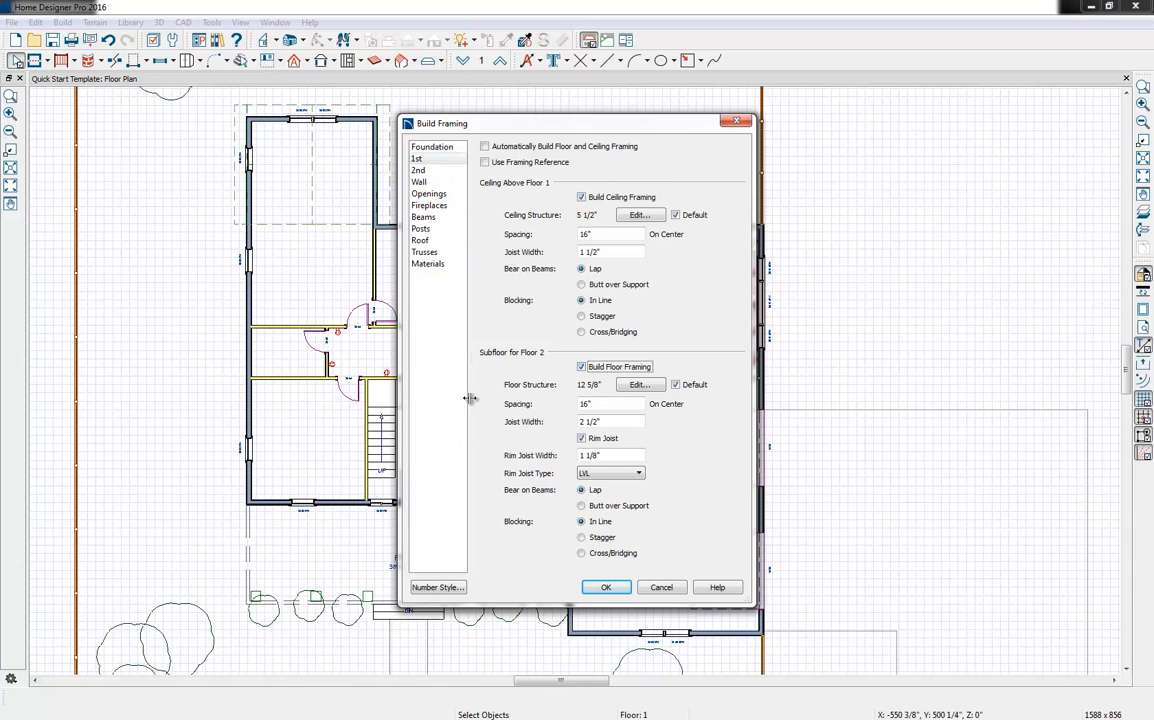
# Enable ceiling framing above floor 2 and turn on wall framing using the wall framing material
pyautogui.click(419, 171)
pyautogui.click(622, 197)
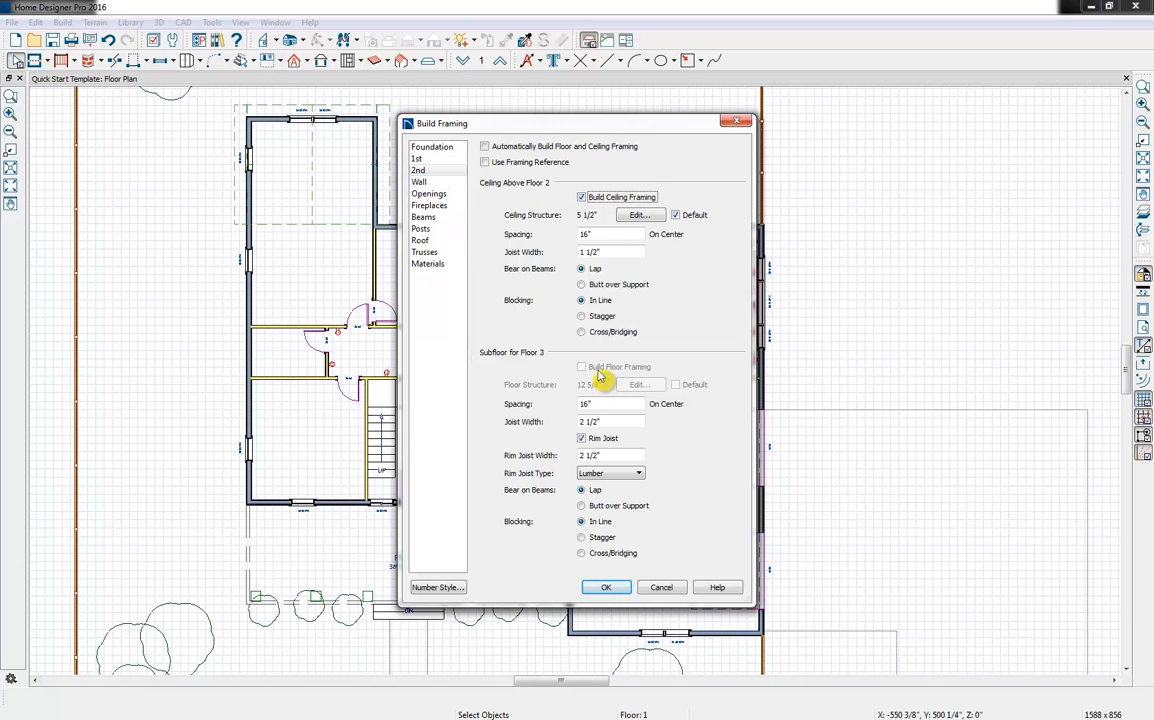
pyautogui.click(420, 182)
pyautogui.click(509, 181)
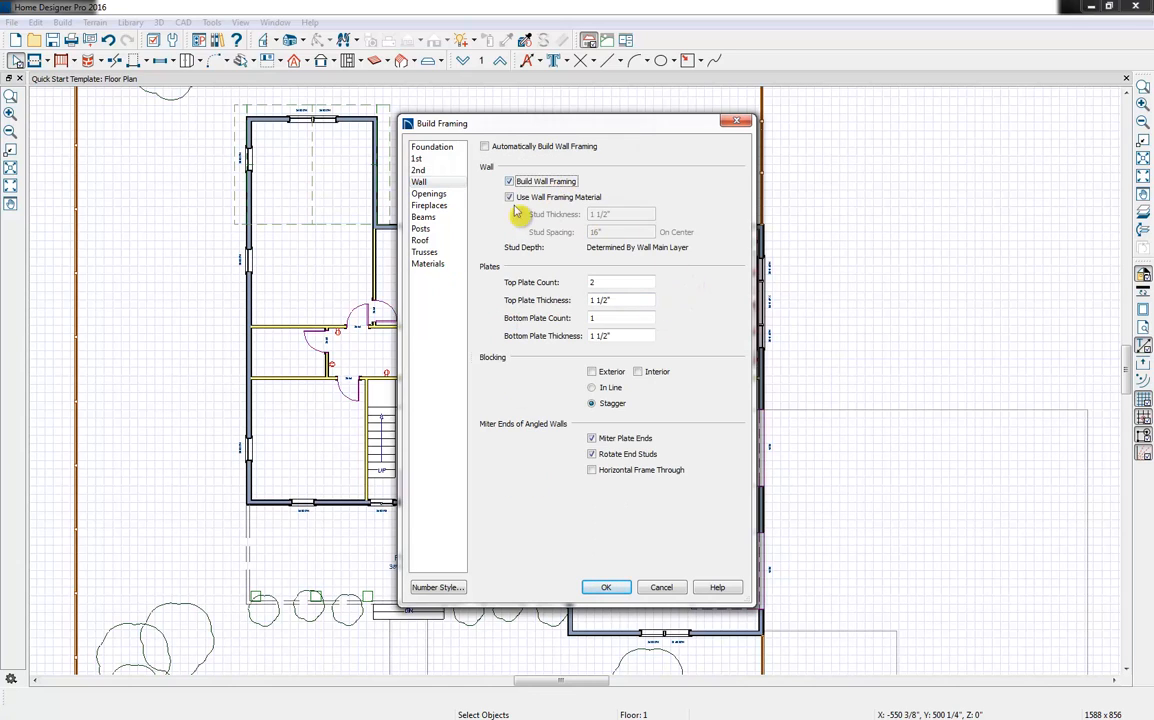
# Check the header sizes for openings, enable roof framing with lumber rafters at 24" spacing, and generate the framing
pyautogui.click(438, 194)
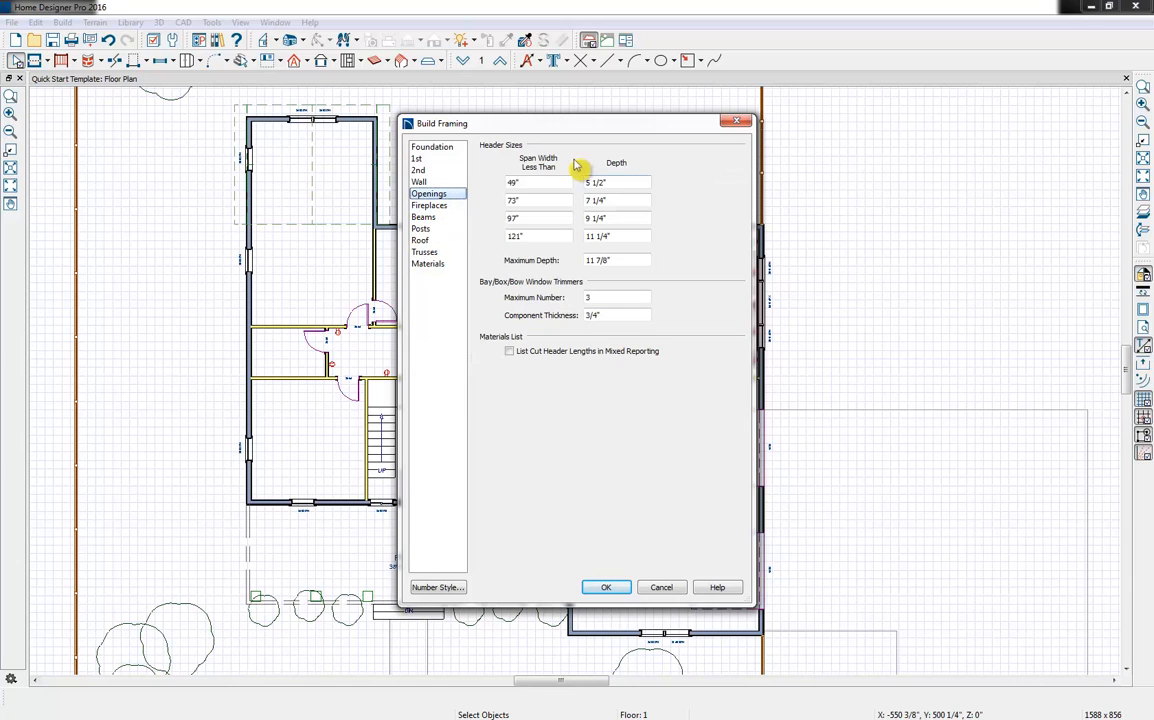
pyautogui.click(422, 243)
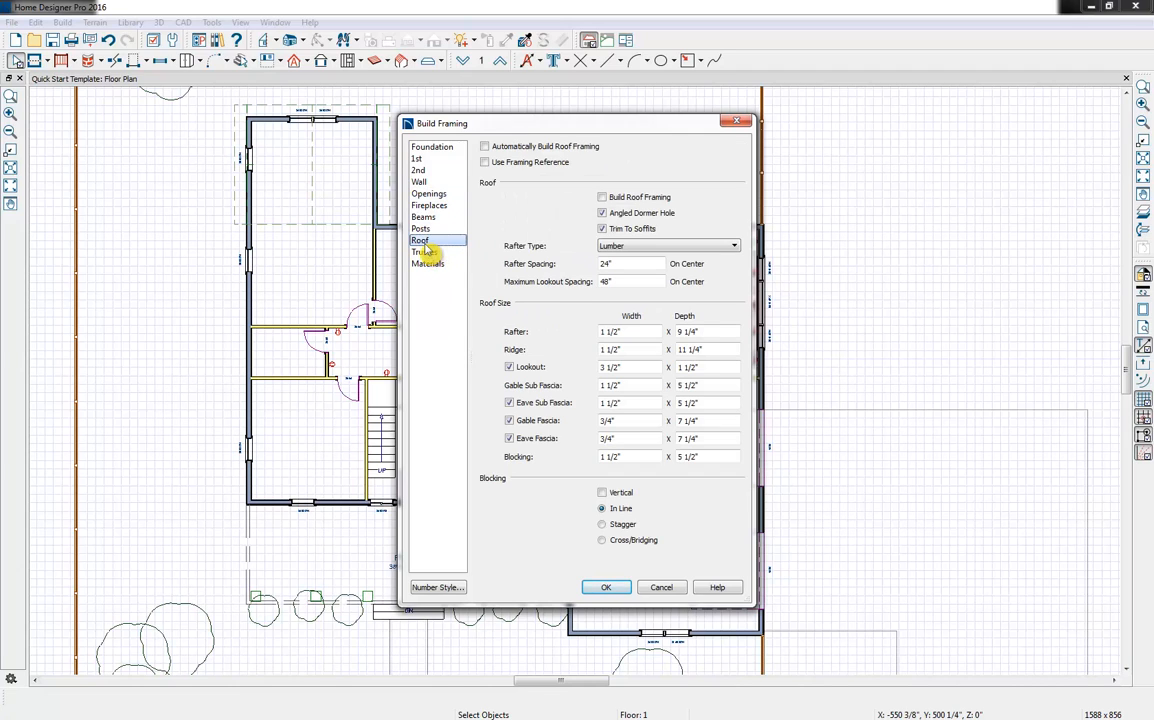
pyautogui.click(627, 199)
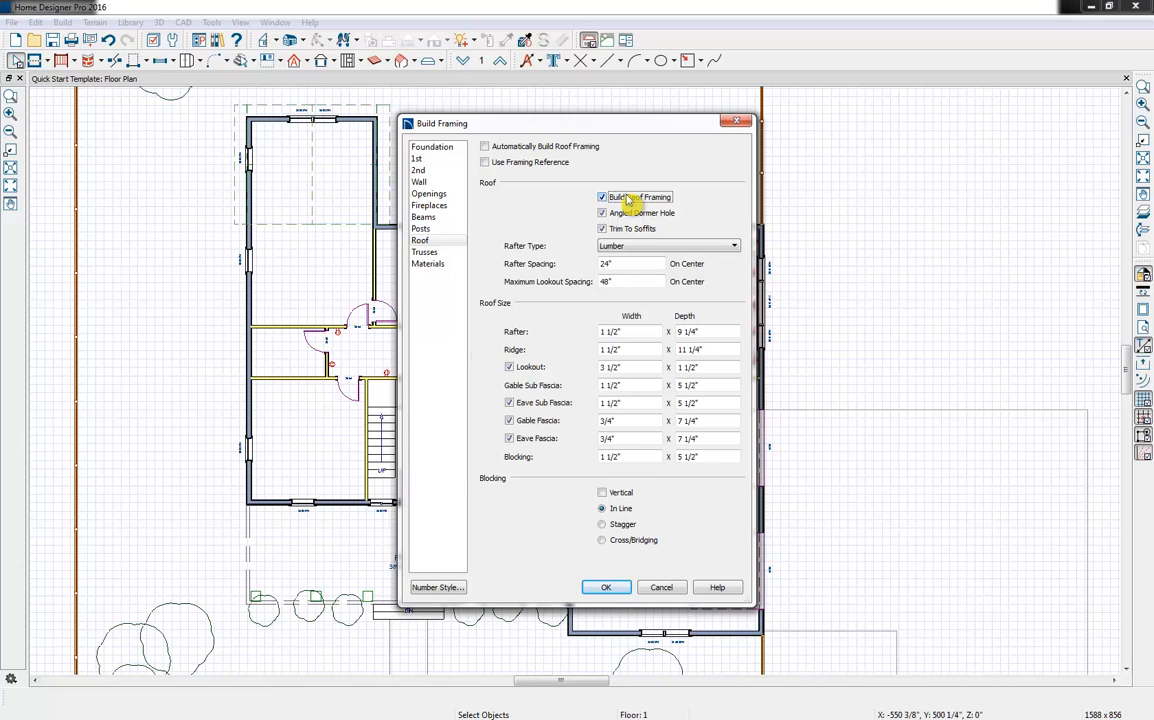
pyautogui.click(604, 590)
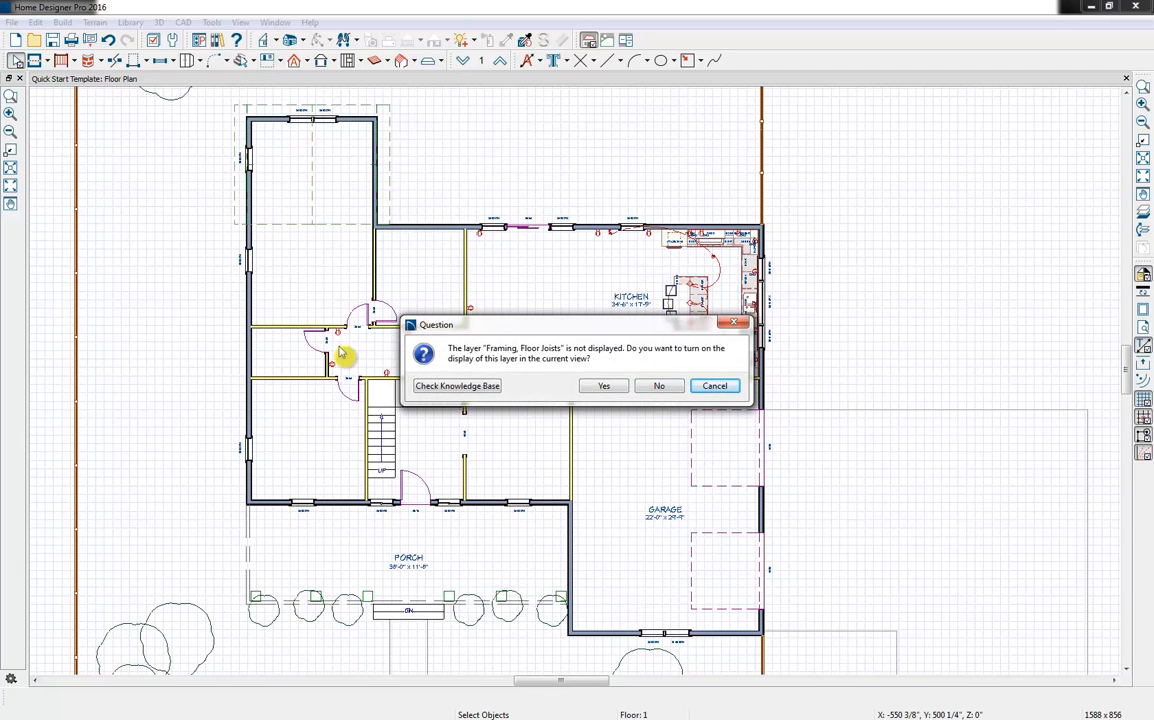
# Decline displaying each of the framing layers, such as floor joists, rim joists and roof rafters, in the plan view
pyautogui.click(660, 387)
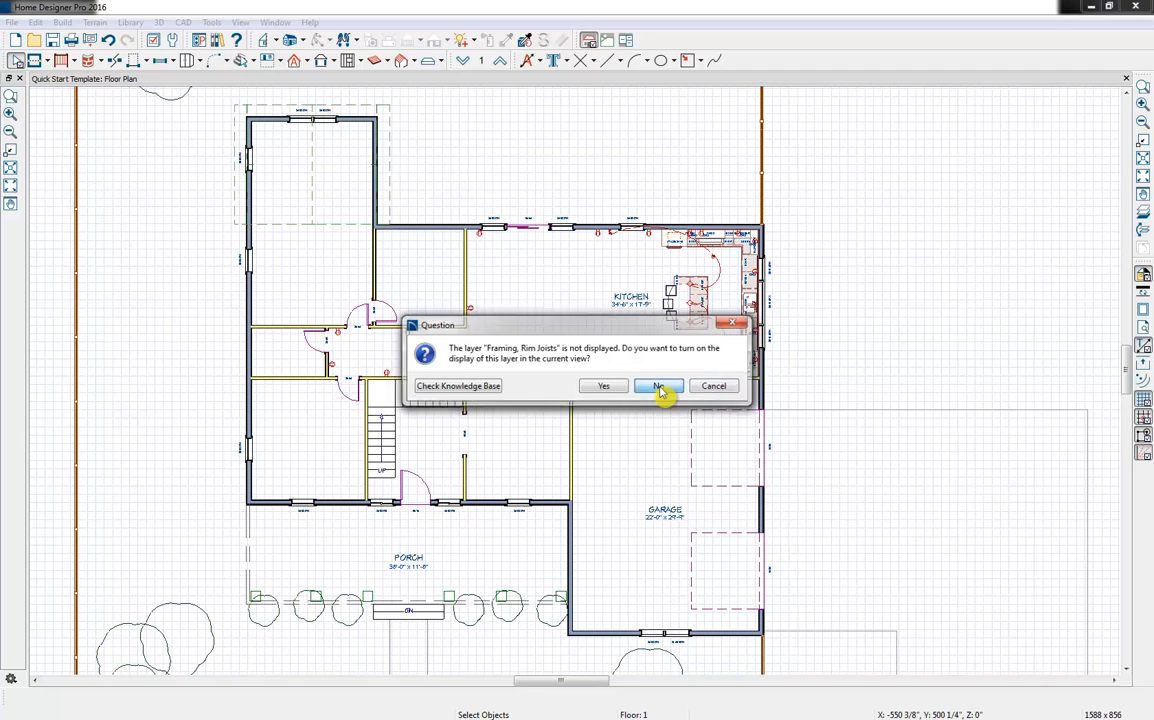
pyautogui.click(659, 386)
pyautogui.click(659, 386)
pyautogui.click(659, 386)
pyautogui.click(659, 386)
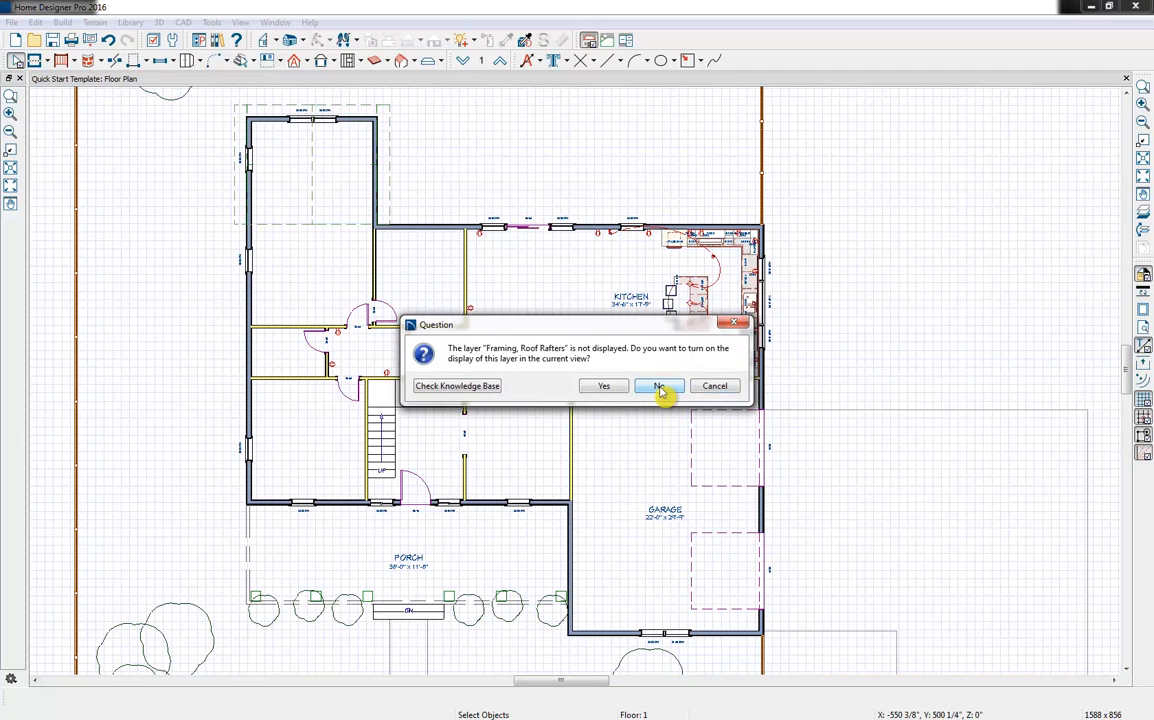
pyautogui.click(659, 386)
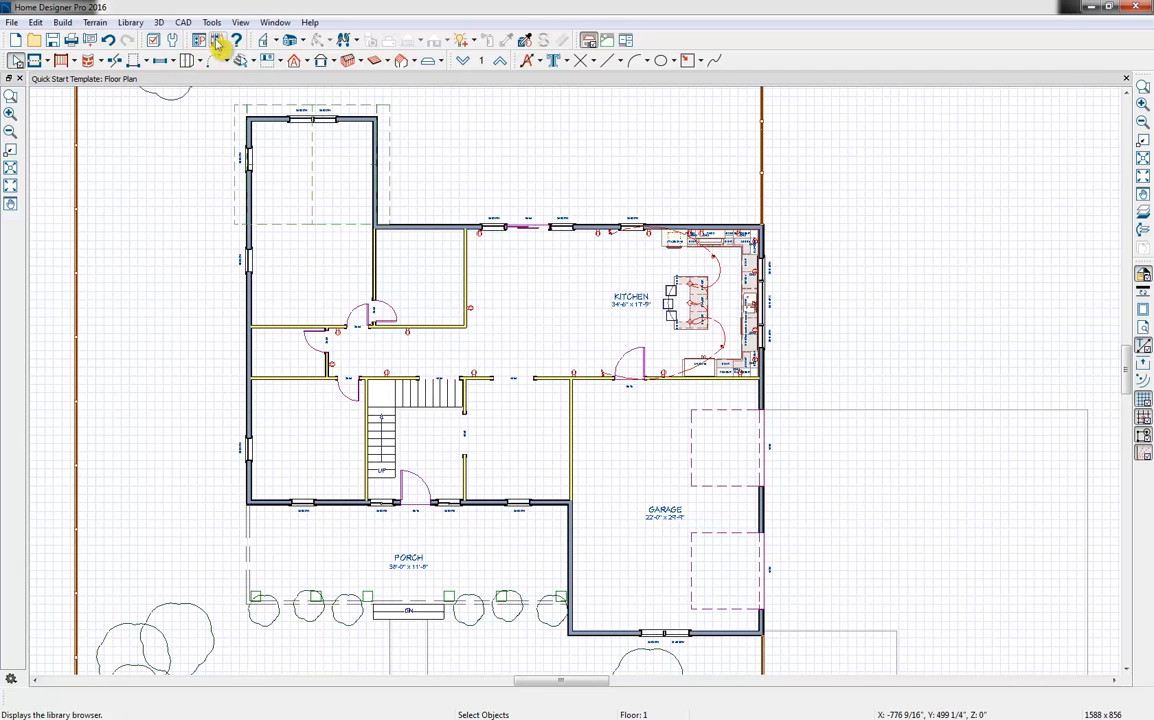
# Review the framing layers in the layer display options and leave without changing them
pyautogui.click(157, 40)
pyautogui.scroll(-3, 505, 304)
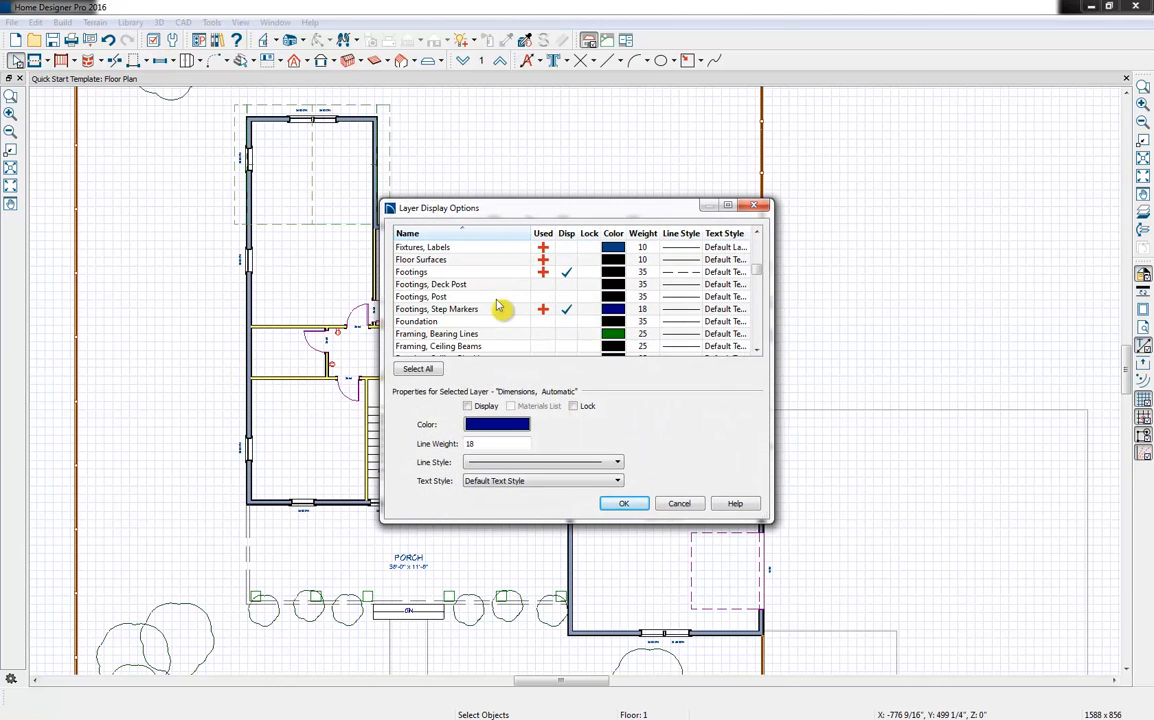
pyautogui.scroll(-3, 440, 290)
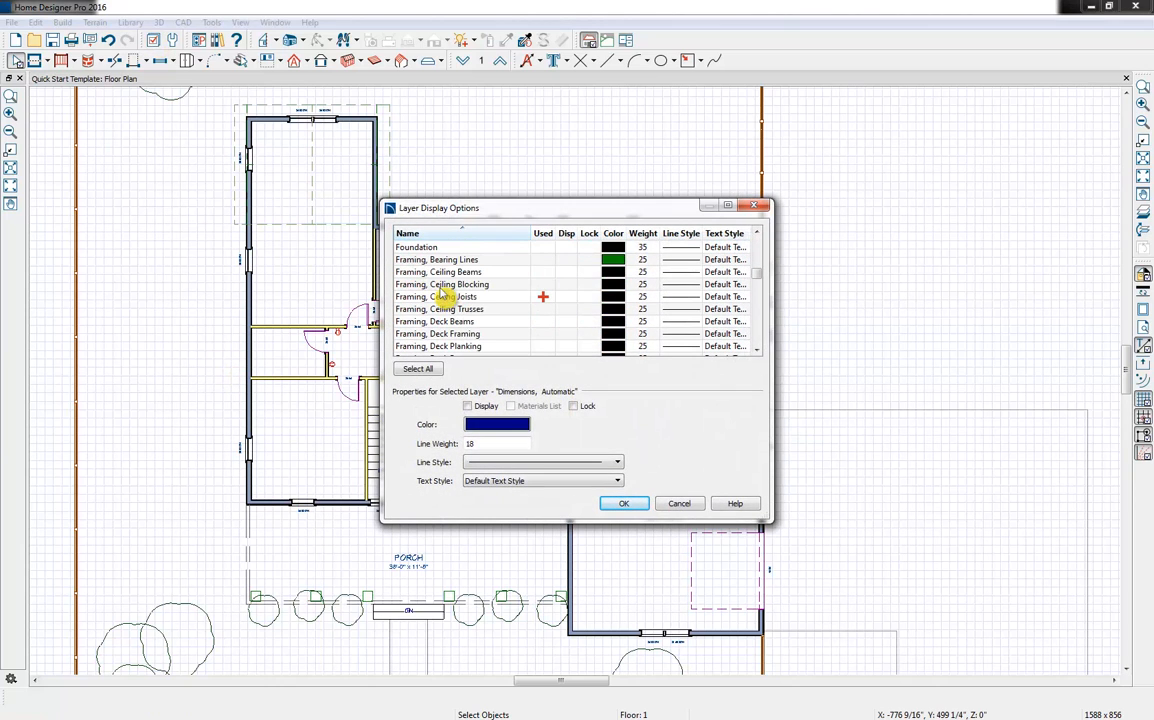
pyautogui.scroll(-5, 460, 290)
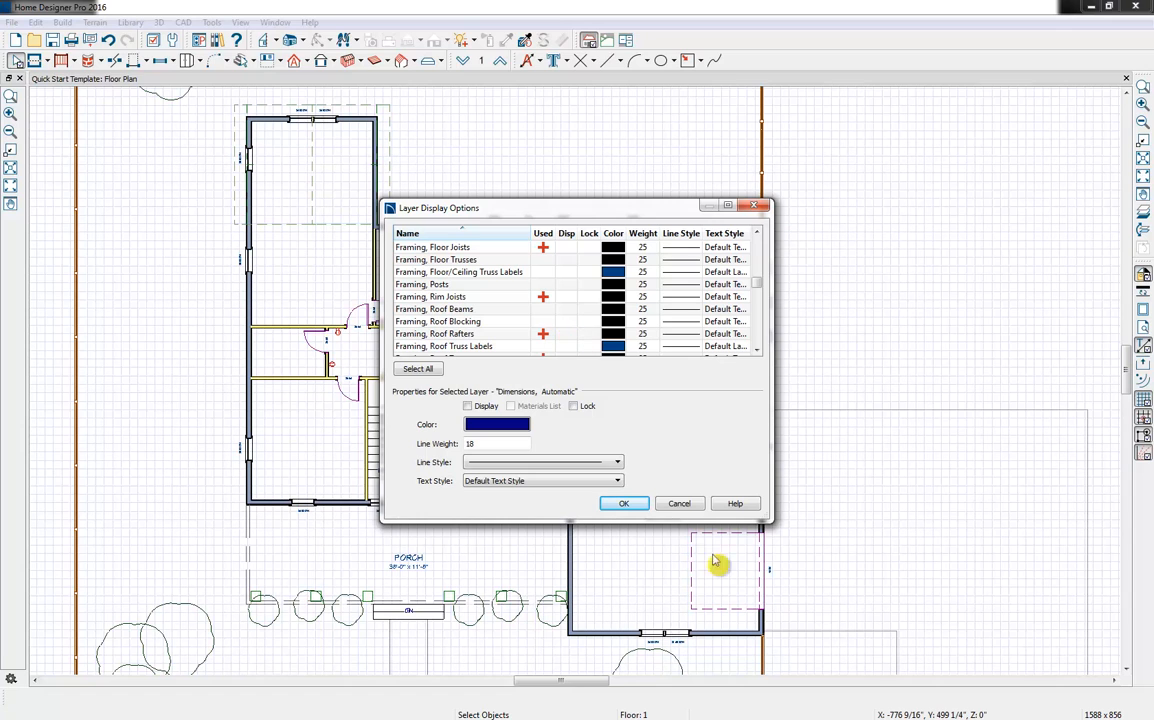
pyautogui.click(686, 504)
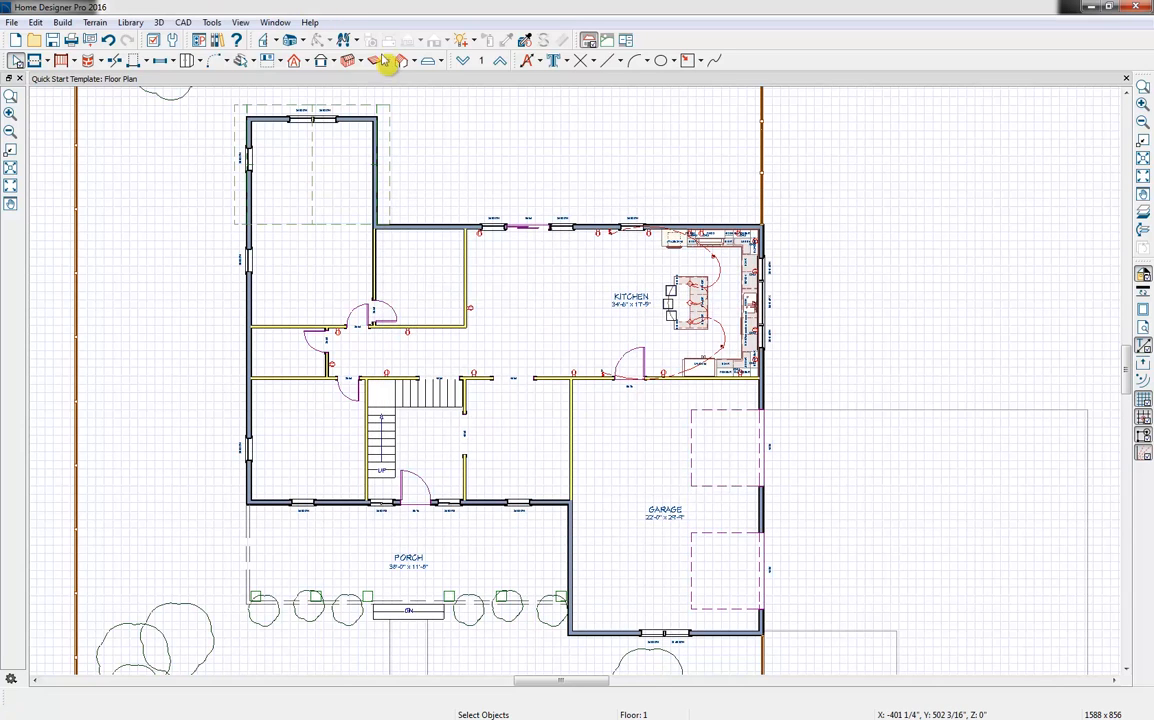
# Create a Perspective Framing Overview and examine the framed house up close from its front and garage side
pyautogui.click(302, 41)
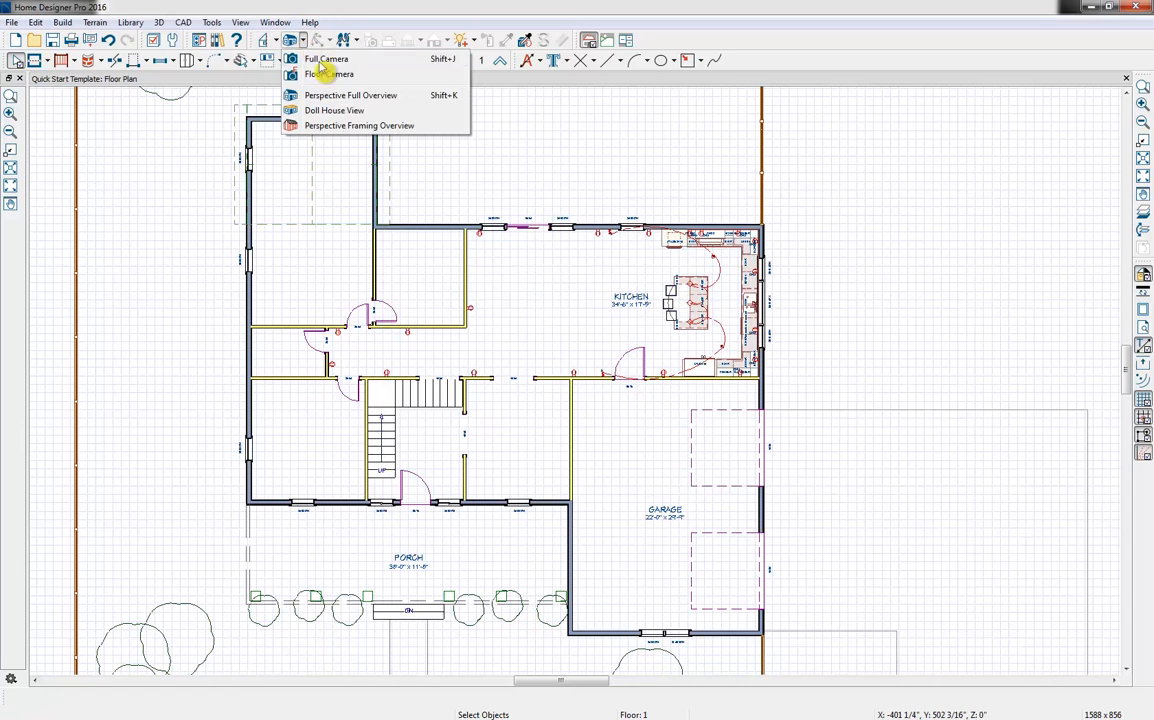
pyautogui.click(358, 127)
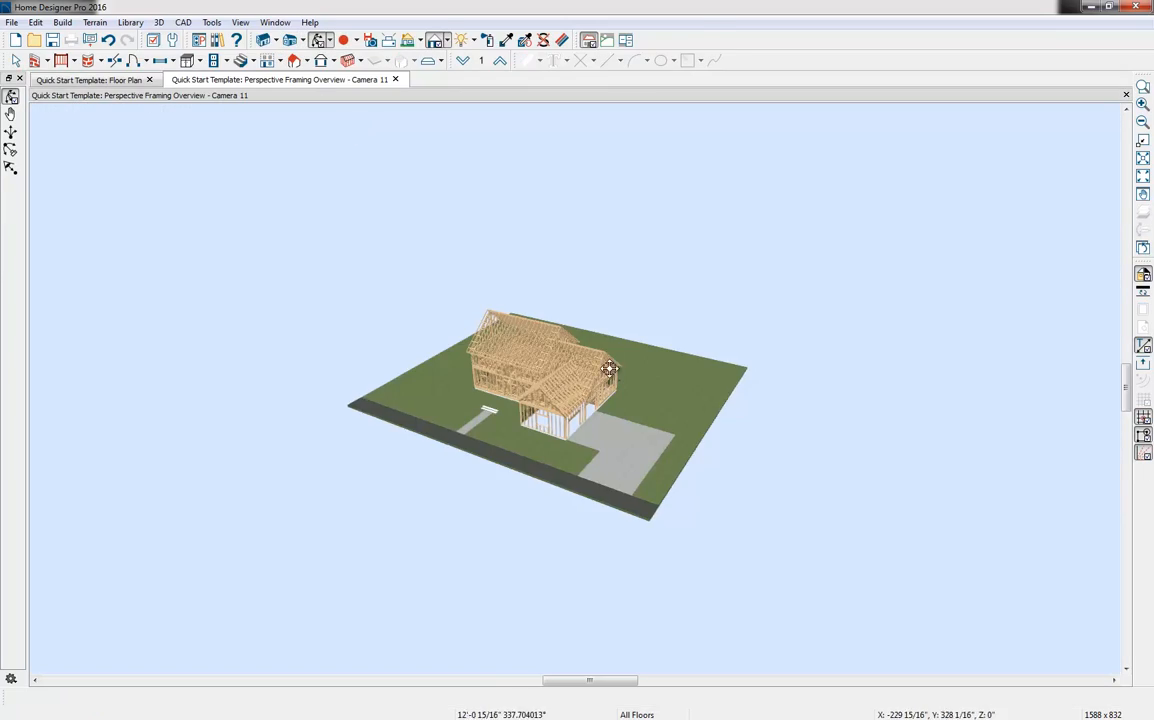
pyautogui.moveTo(608, 369); pyautogui.dragTo(691, 356)
pyautogui.scroll(3, 583, 339)
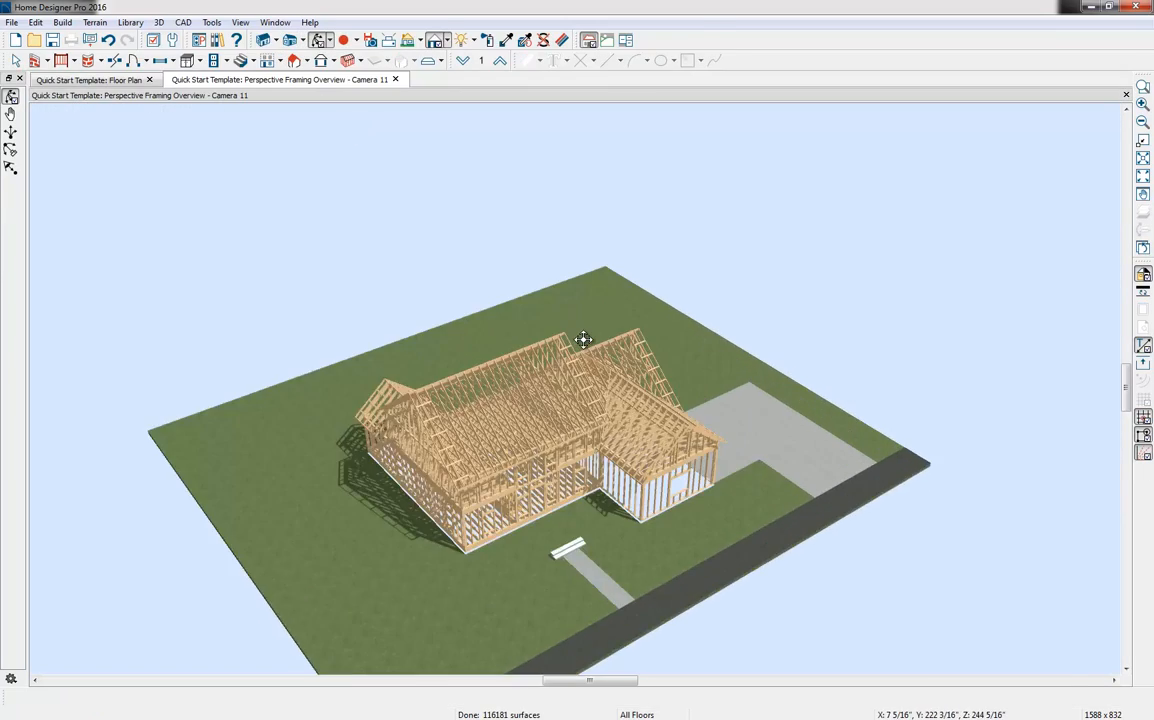
pyautogui.scroll(3, 583, 340)
pyautogui.moveTo(554, 378); pyautogui.dragTo(480, 337)
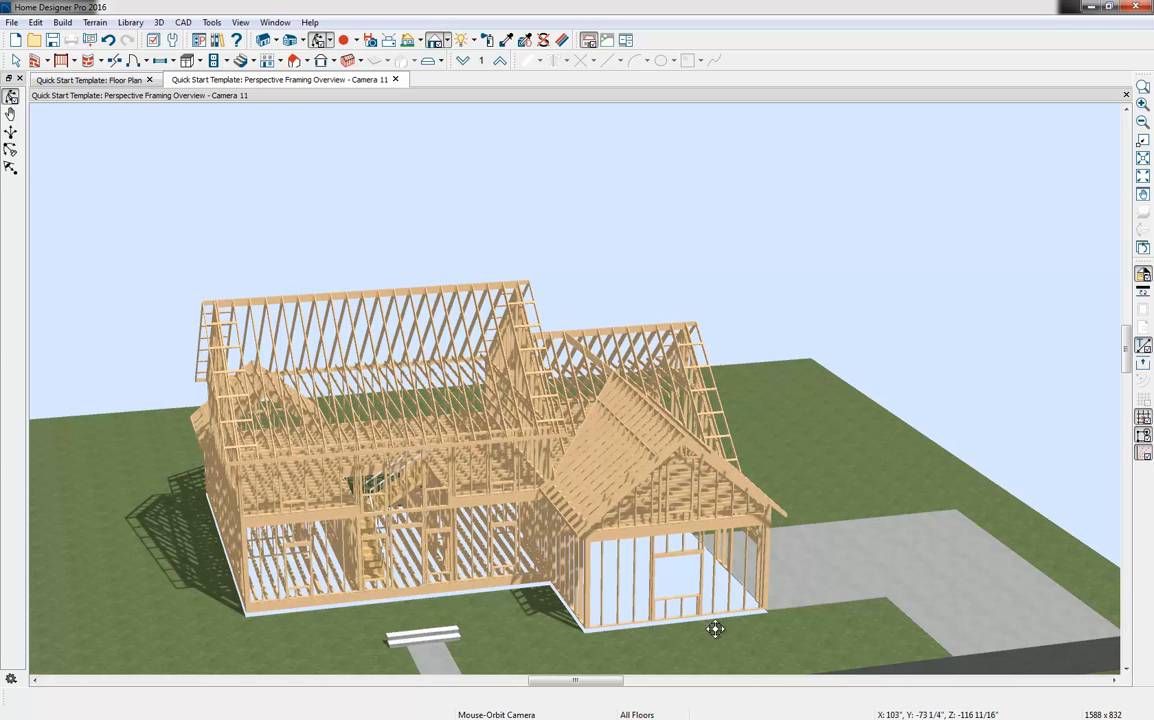
# Select a wall stud in the garage's front framing, deselect it, and close the framing overview
pyautogui.press('space')
pyautogui.click(632, 590)
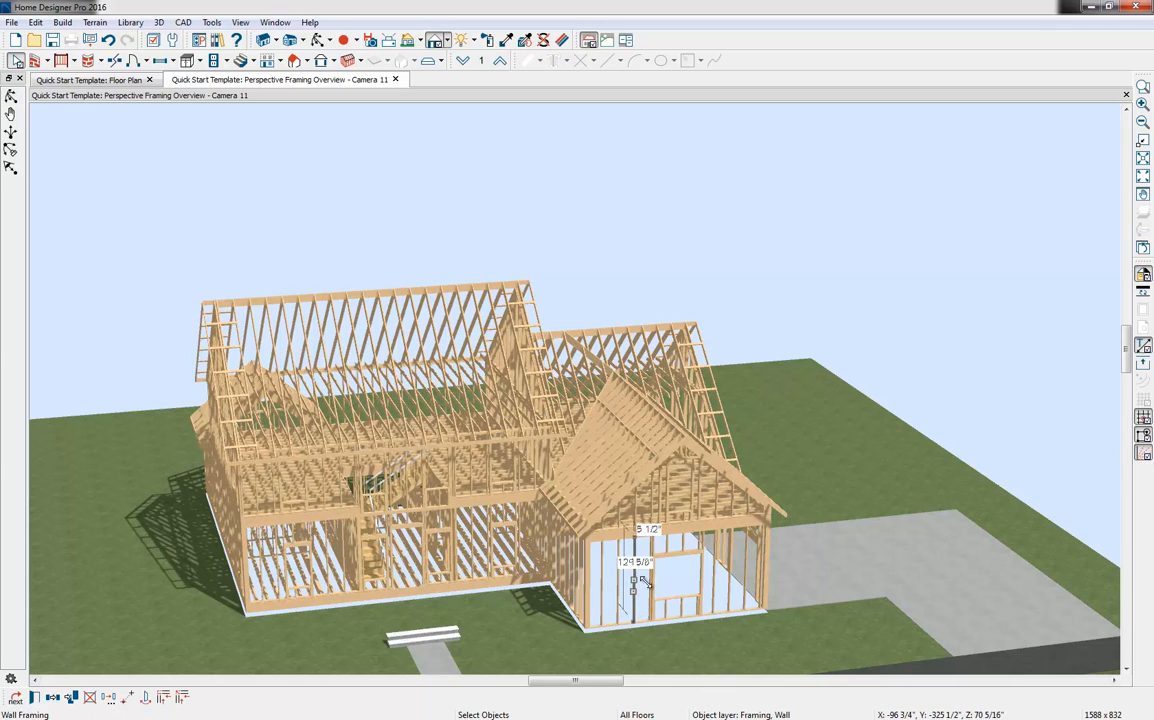
pyautogui.moveTo(632, 590); pyautogui.dragTo(650, 588)
pyautogui.click(745, 648)
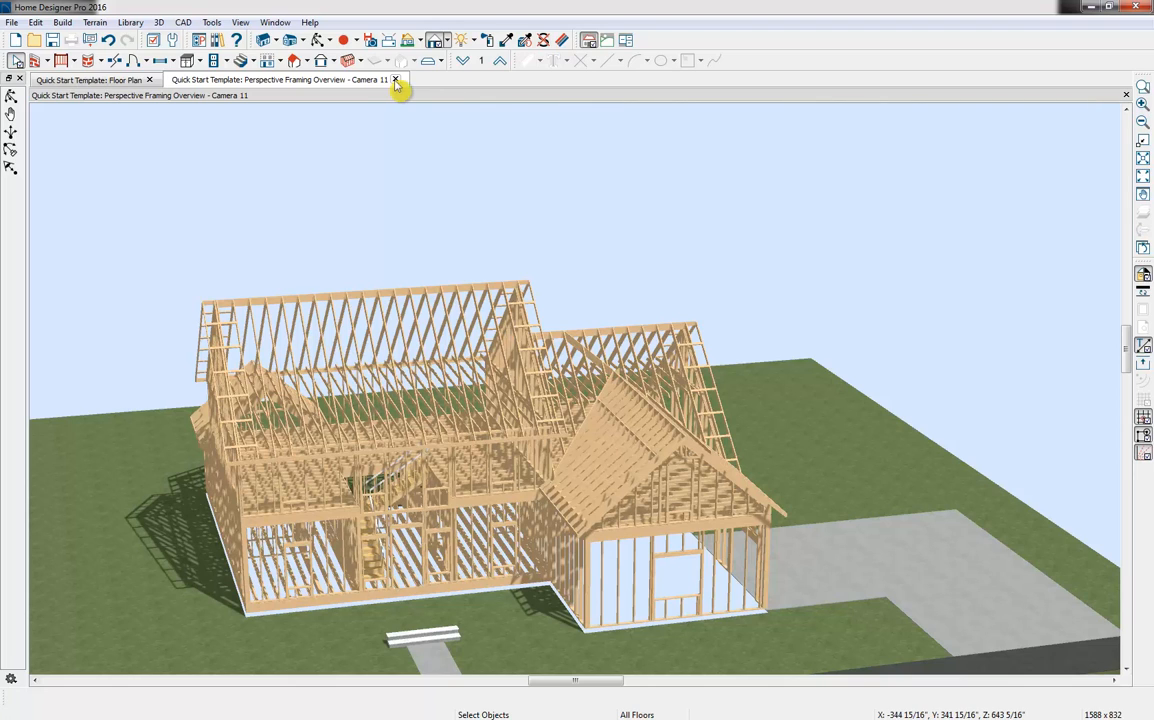
pyautogui.click(396, 80)
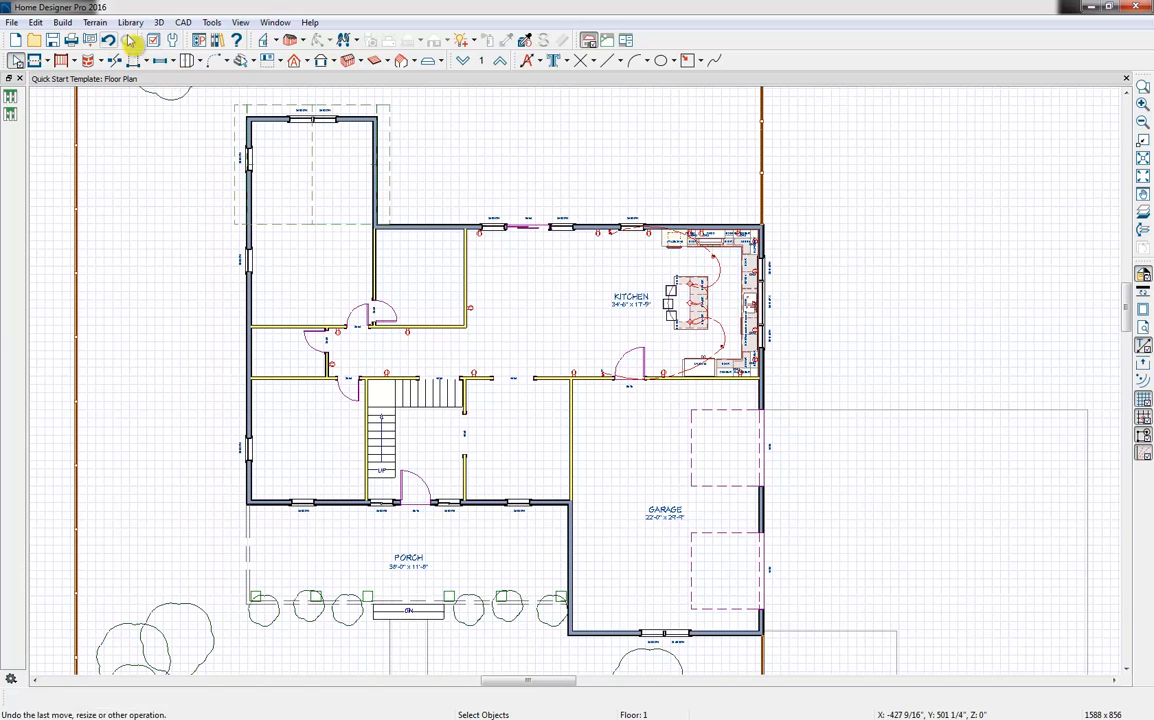
# Calculate the materials list for all floors and look through its General, Foundation, Subfloor and Framing sections
pyautogui.click(212, 23)
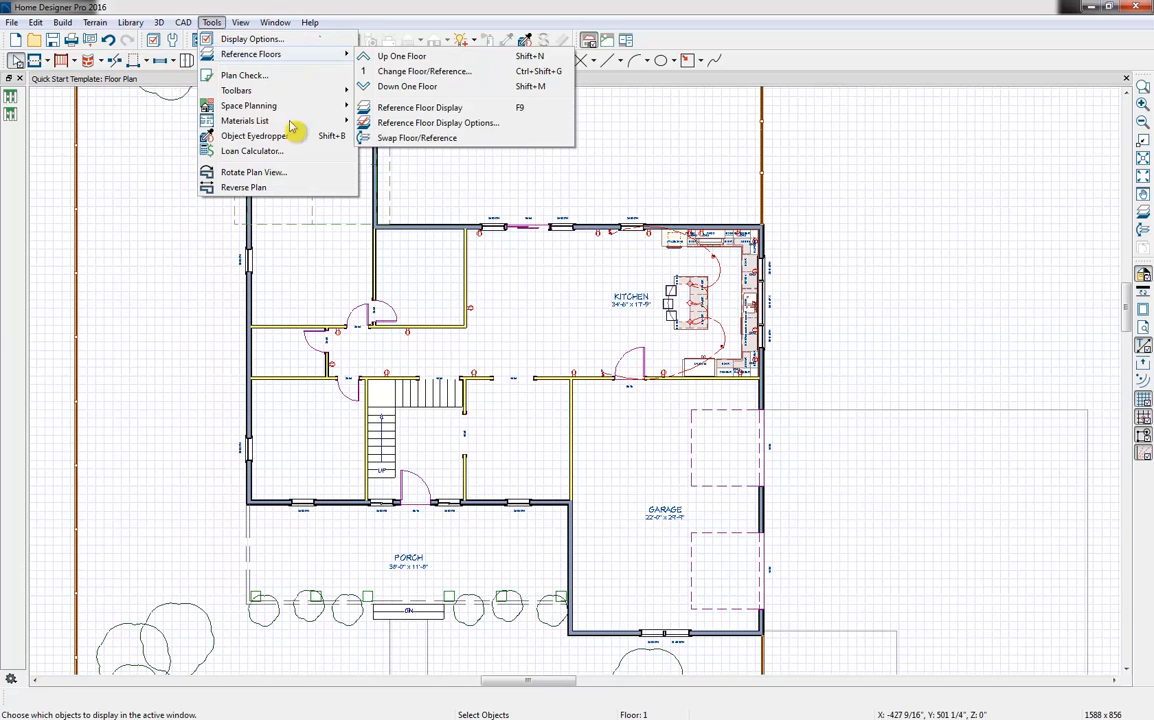
pyautogui.moveTo(303, 122)
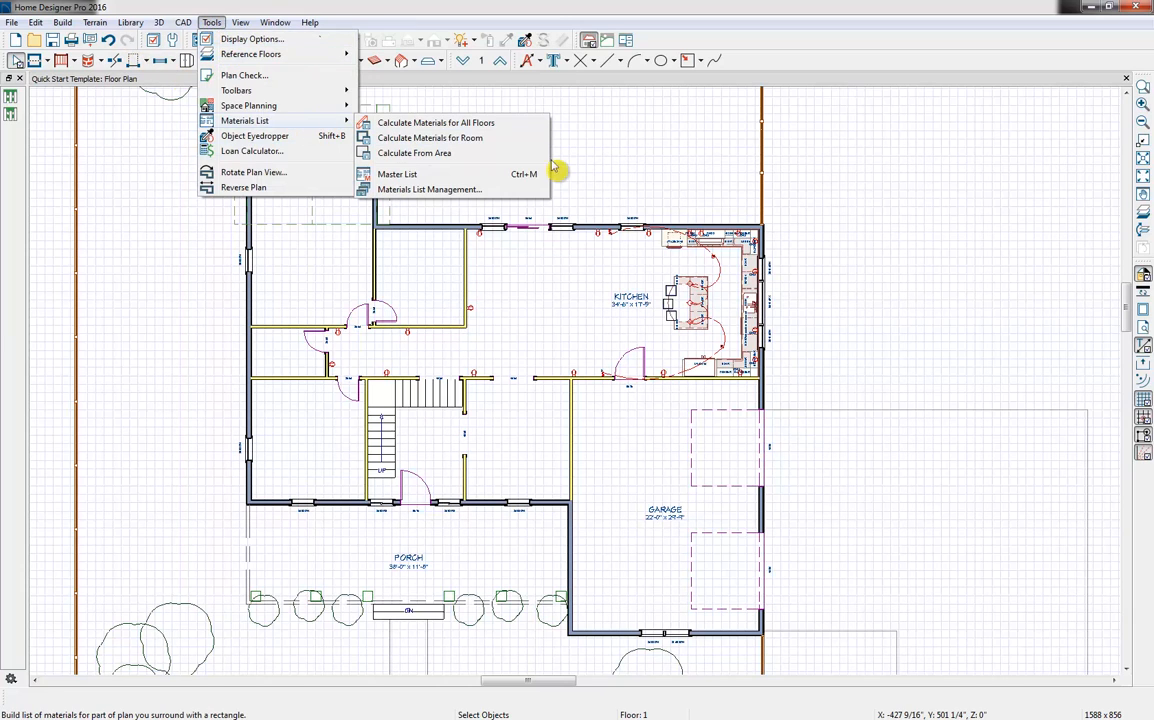
pyautogui.click(492, 124)
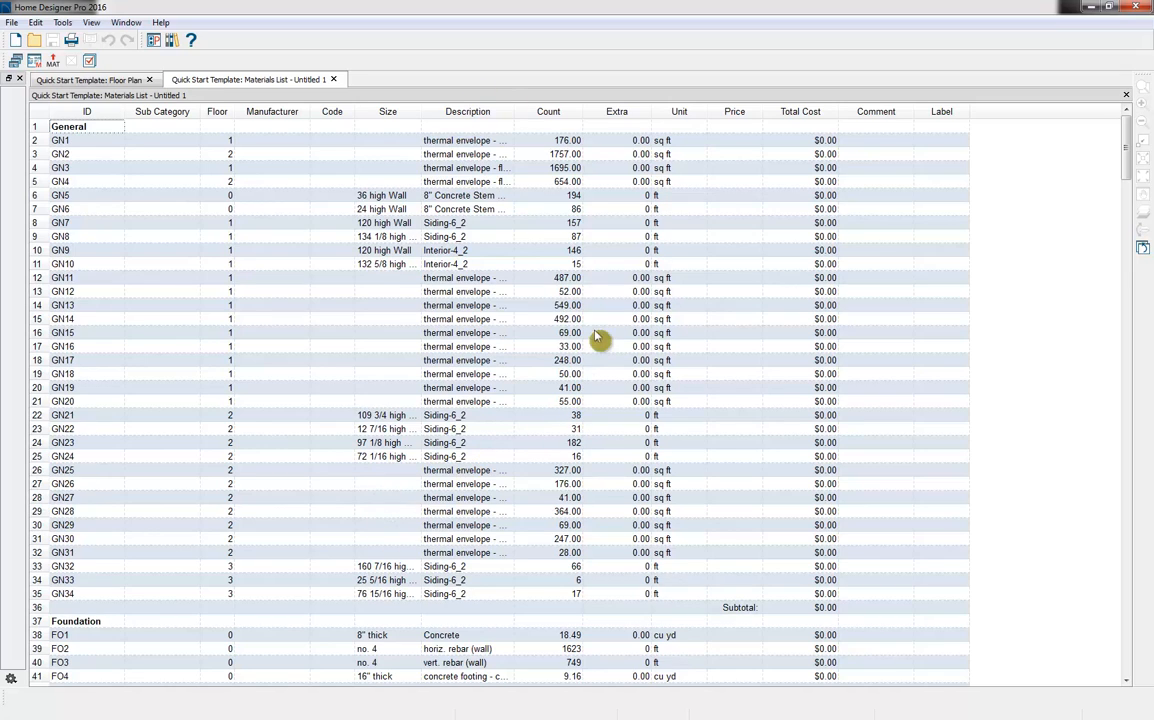
pyautogui.scroll(-11, 672, 337)
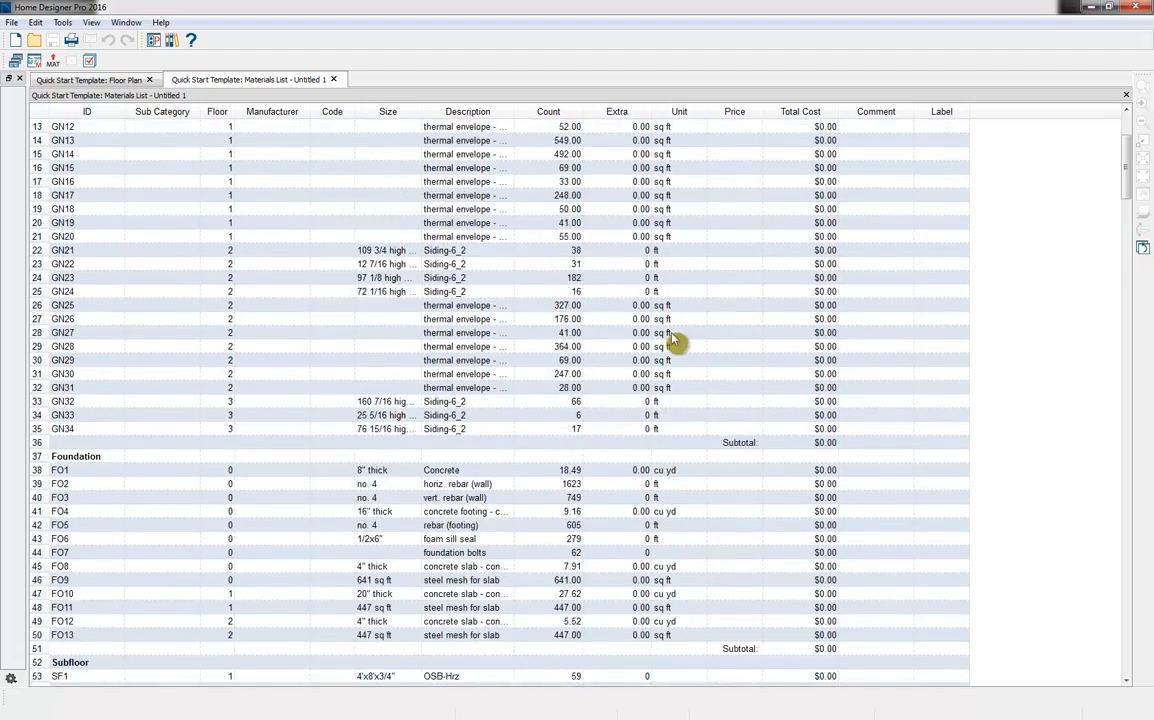
pyautogui.scroll(-5, 672, 342)
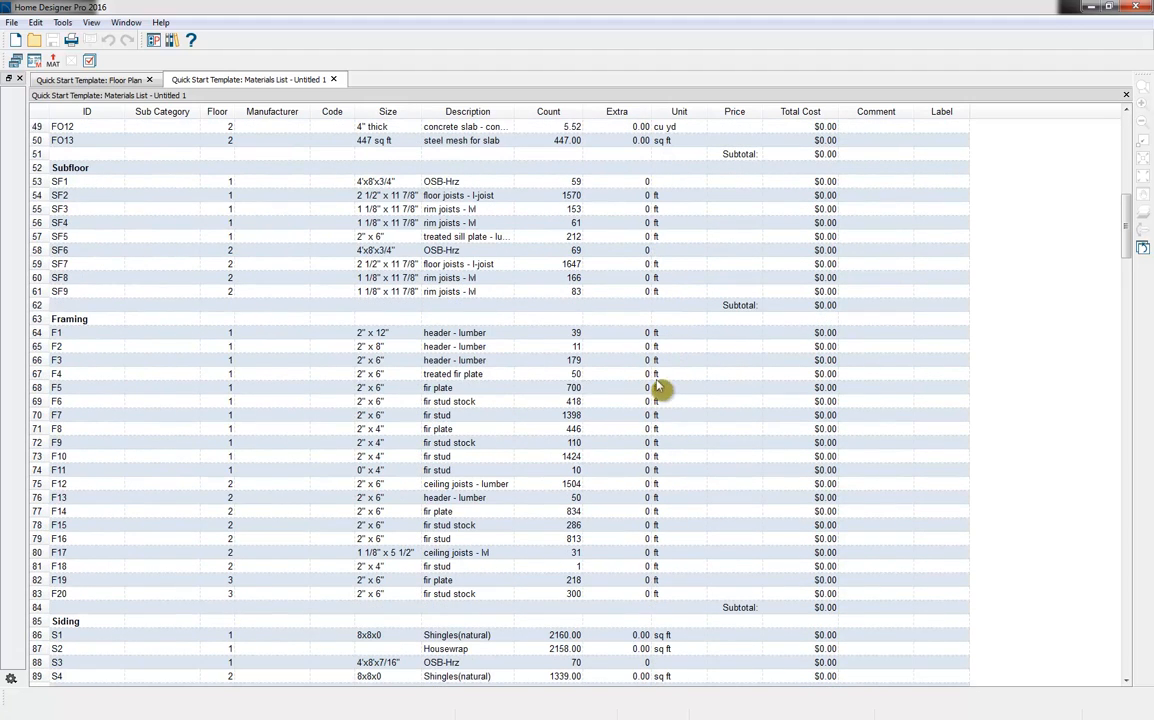
pyautogui.click(396, 497)
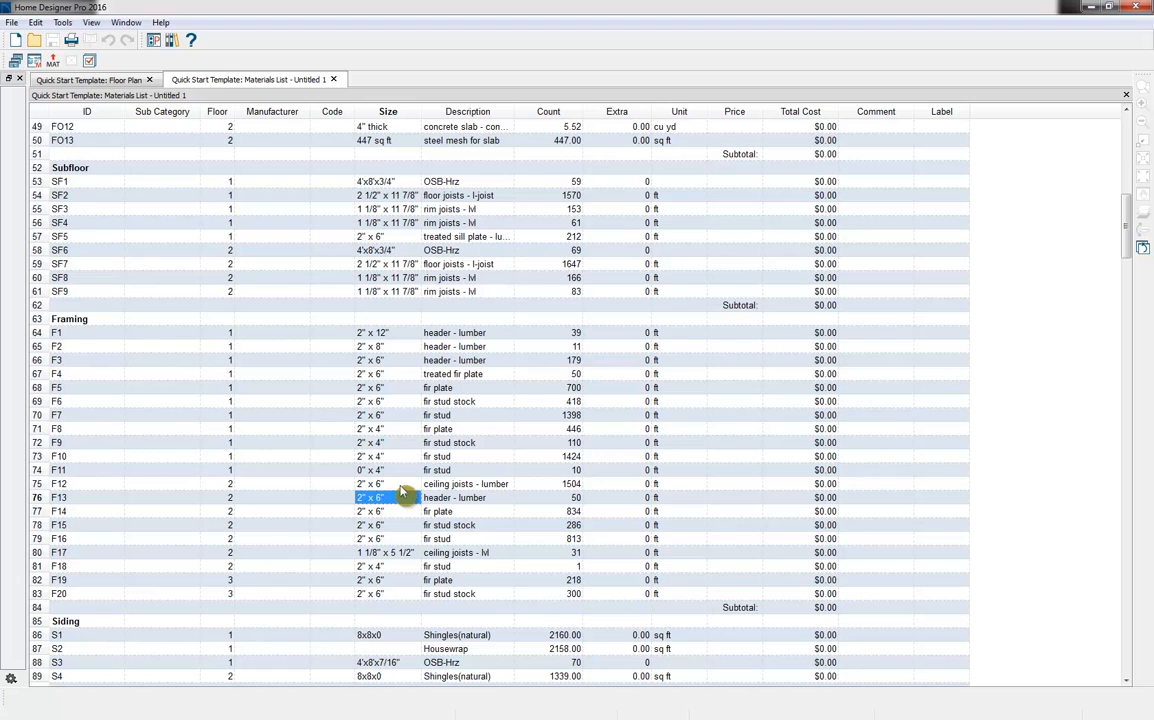
# Review the categories and columns included in the materials list's display options, and leave them as they are
pyautogui.click(89, 61)
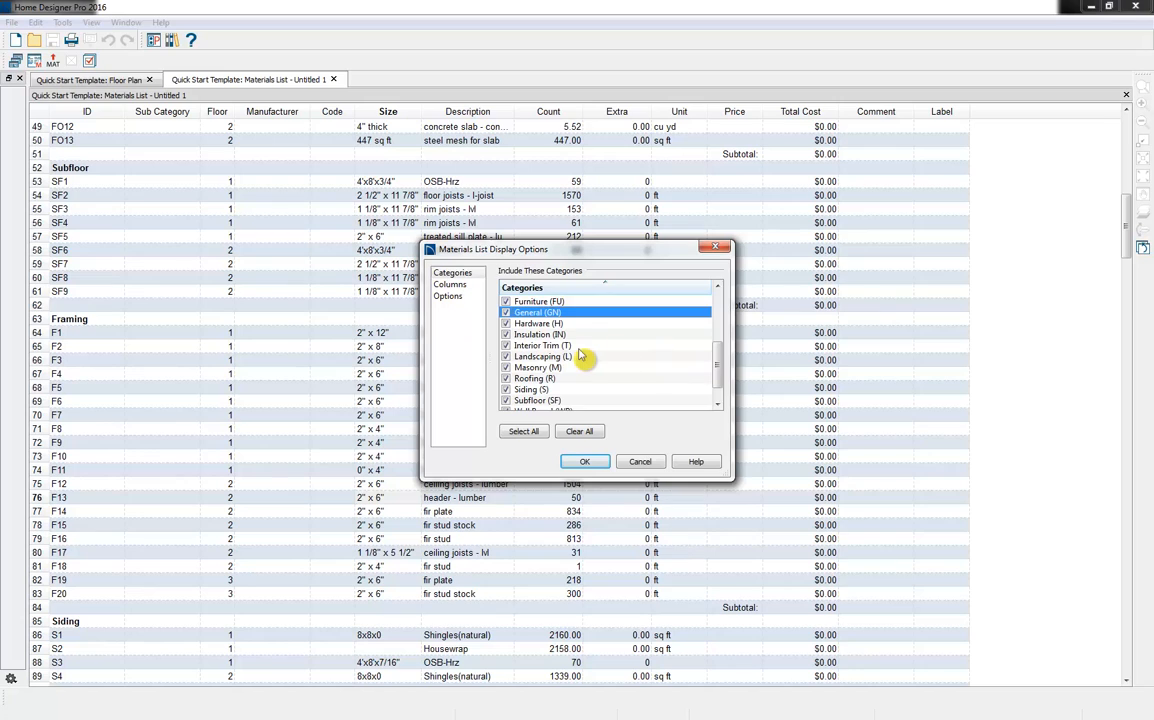
pyautogui.scroll(-1, 580, 357)
pyautogui.scroll(3, 580, 357)
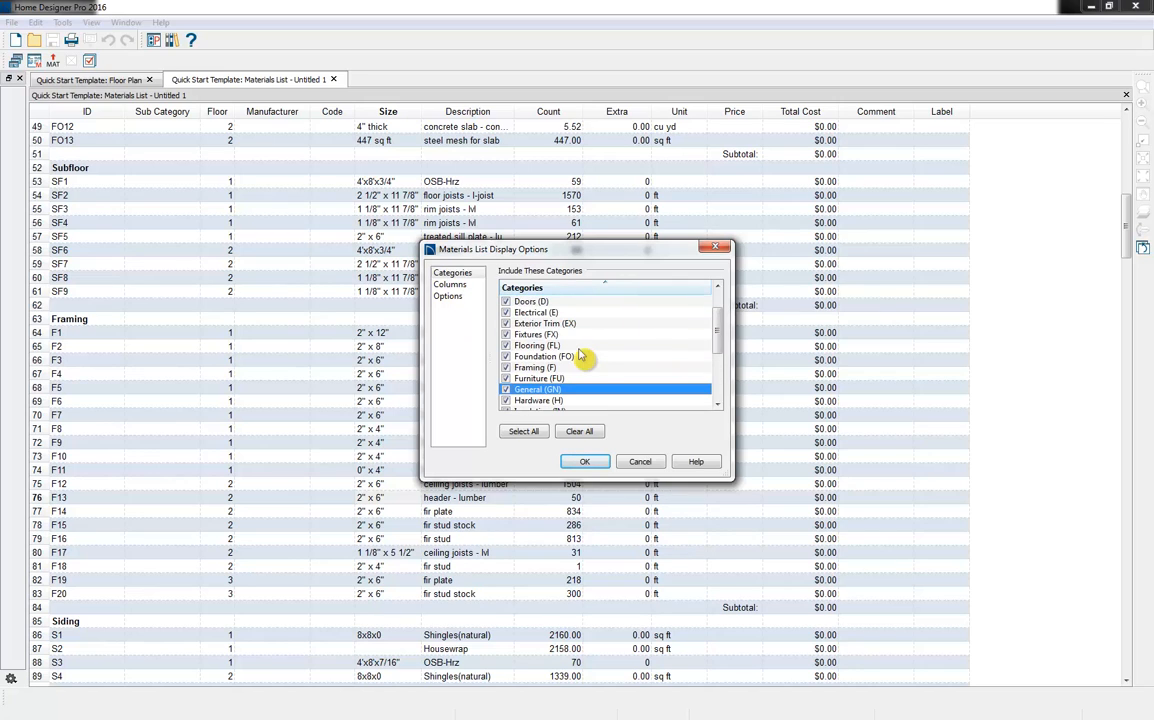
pyautogui.scroll(1, 582, 357)
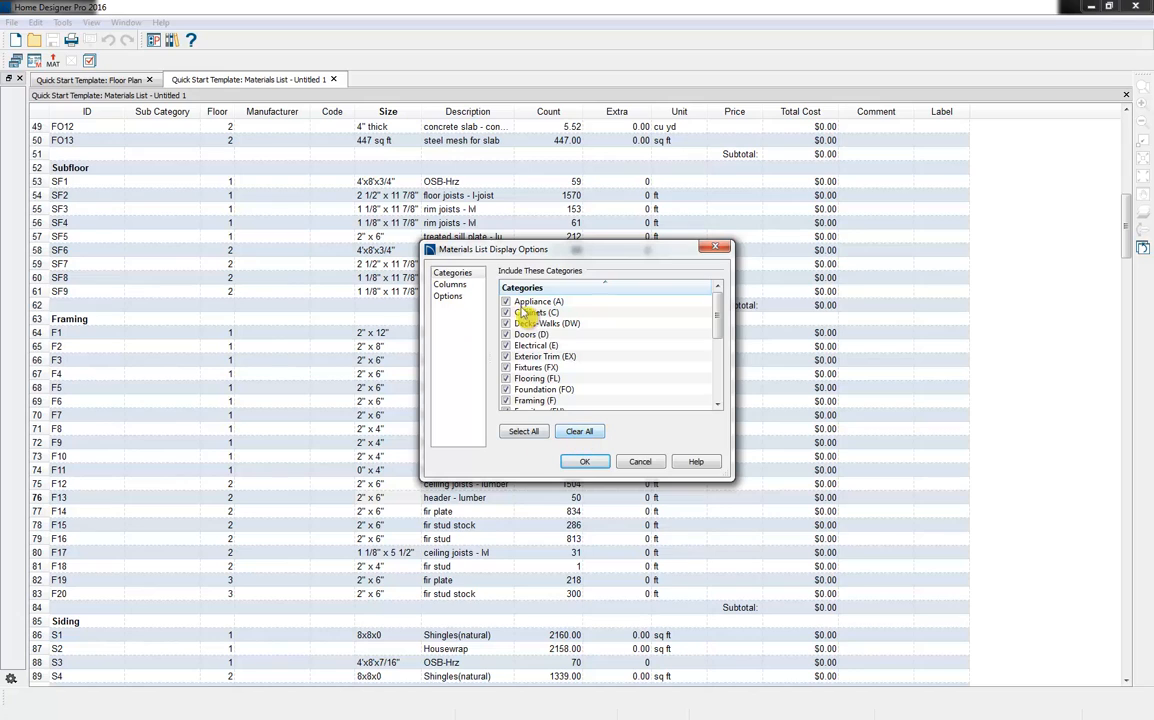
pyautogui.click(462, 286)
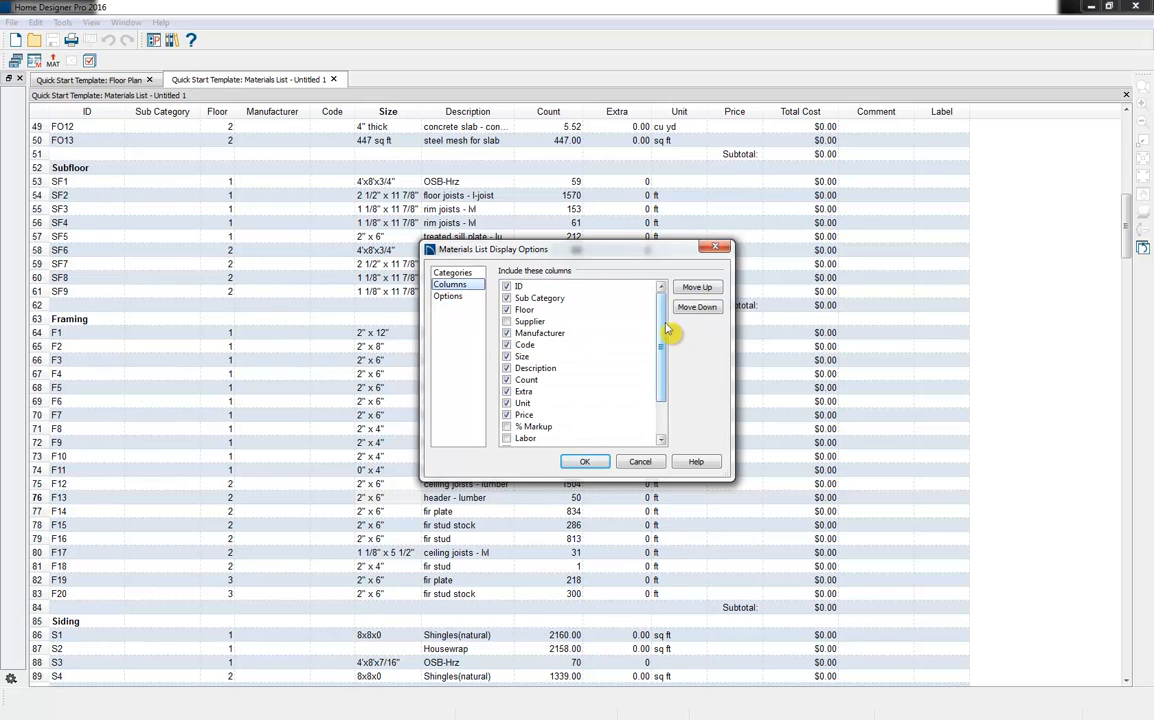
pyautogui.moveTo(667, 331); pyautogui.dragTo(665, 360)
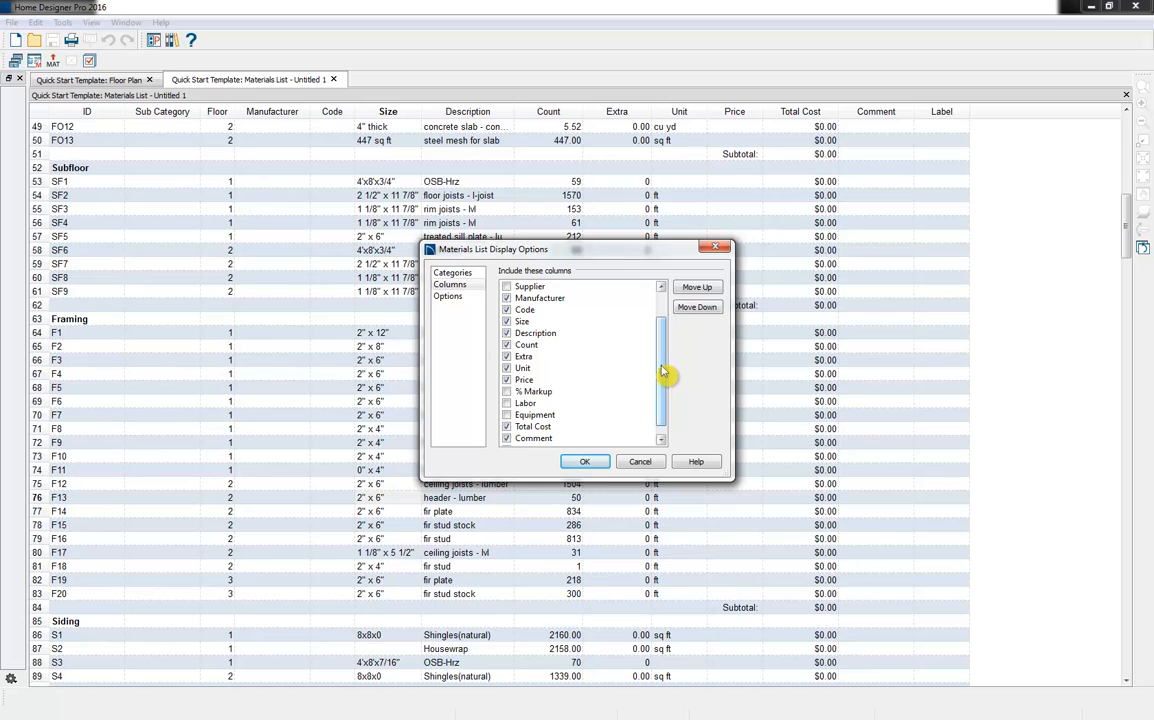
pyautogui.scroll(1, 662, 372)
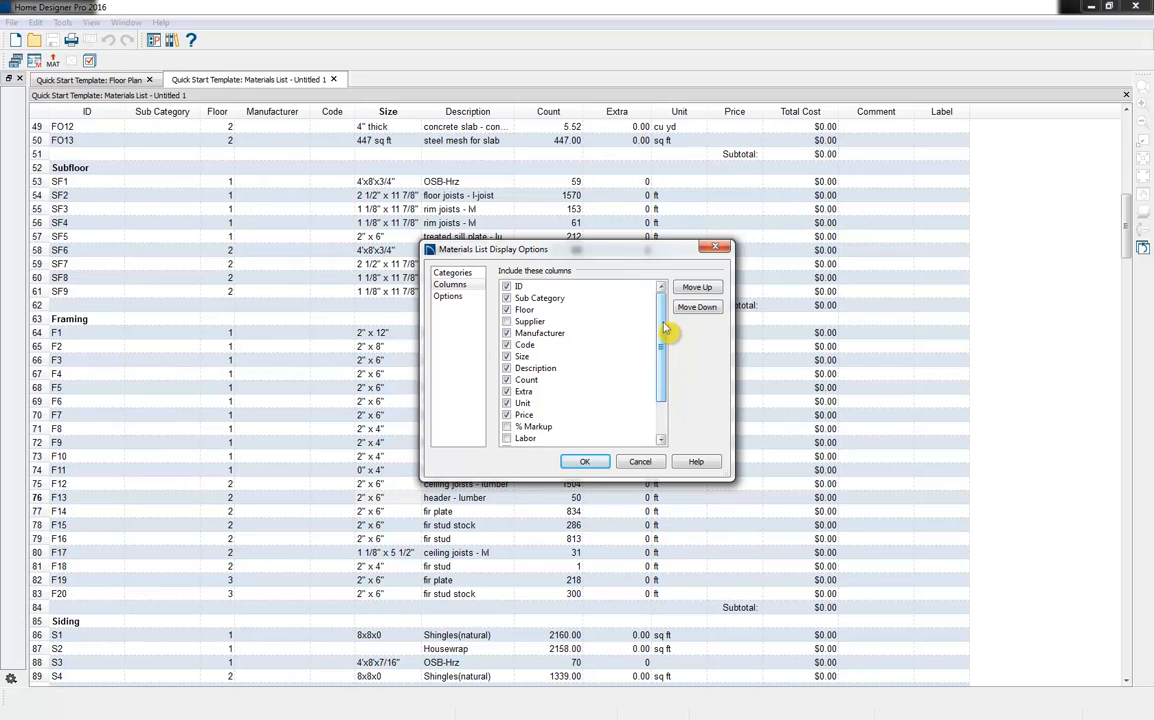
pyautogui.click(590, 463)
# Look over the start of the materials list, check its export file types without exporting, and close the list
pyautogui.scroll(12, 830, 170)
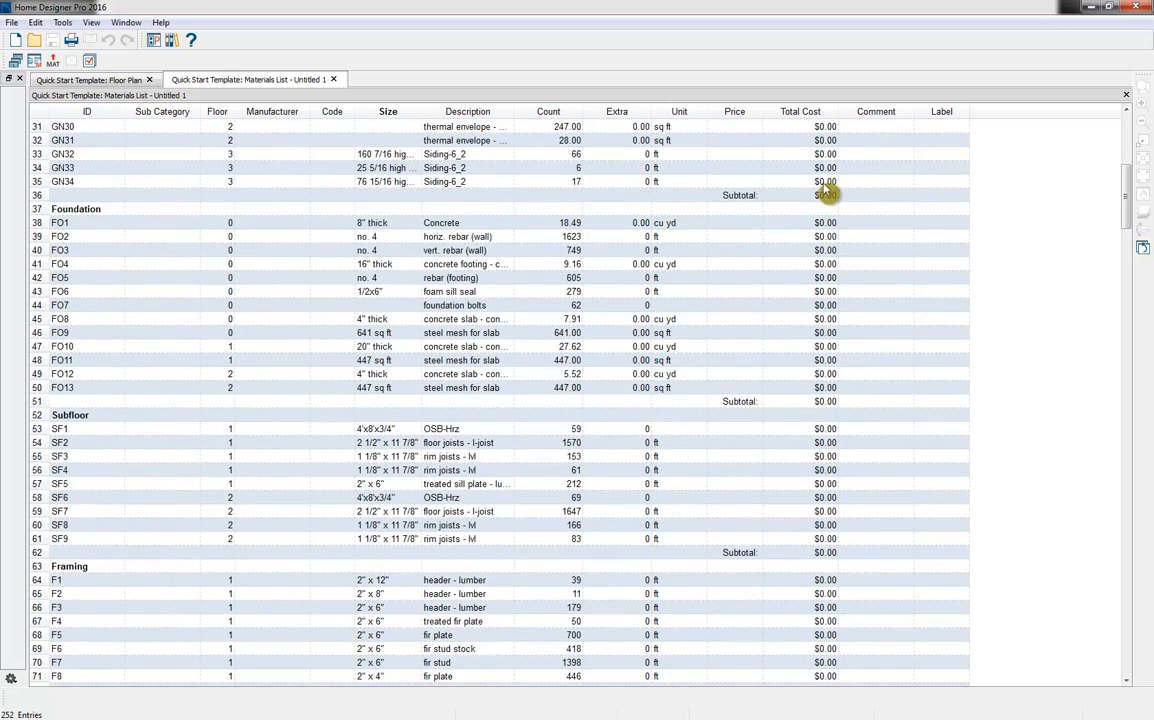
pyautogui.scroll(4, 830, 192)
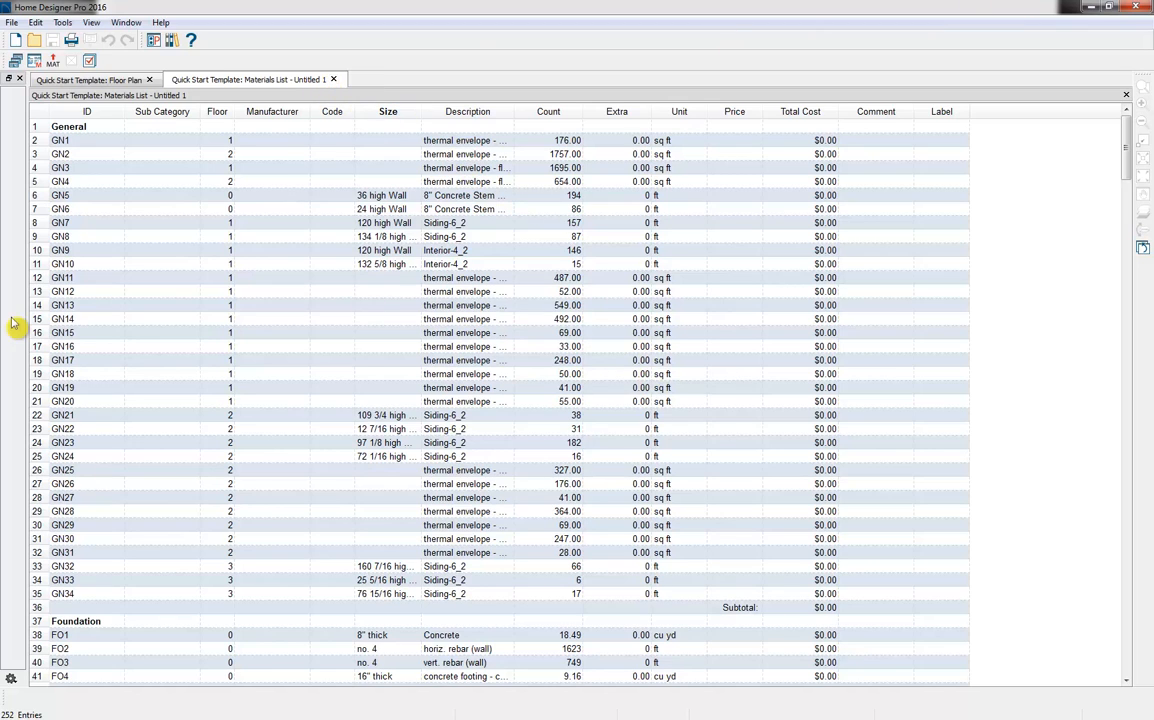
pyautogui.click(34, 61)
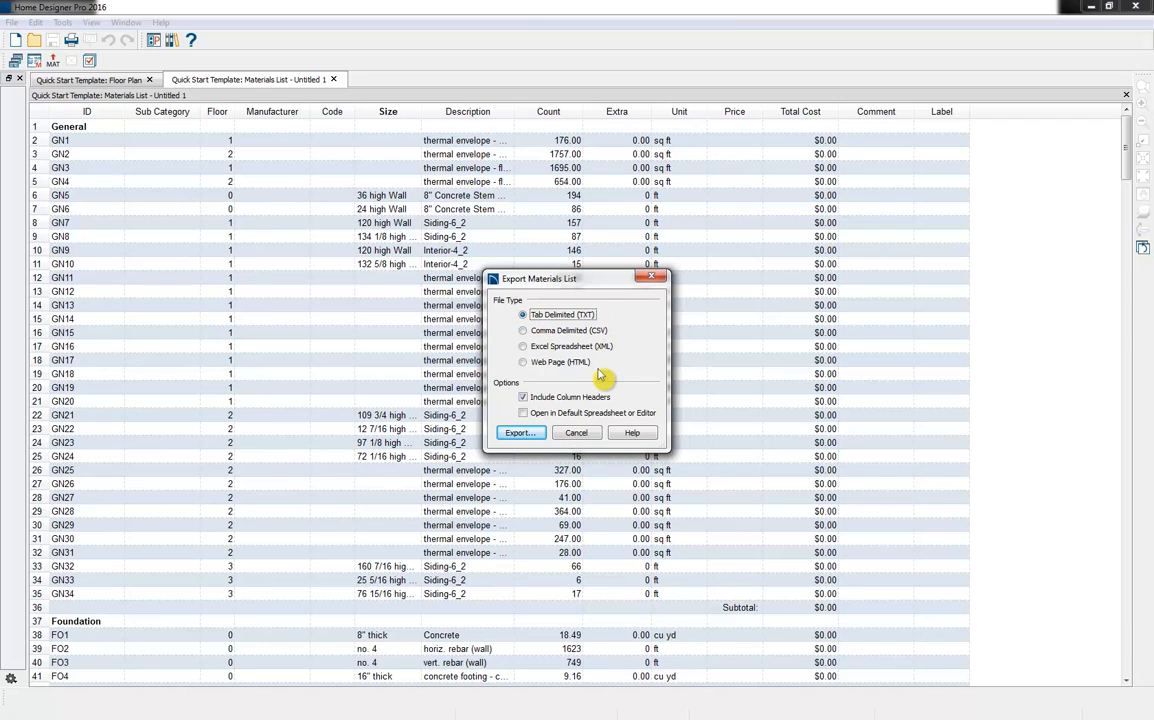
pyautogui.click(578, 433)
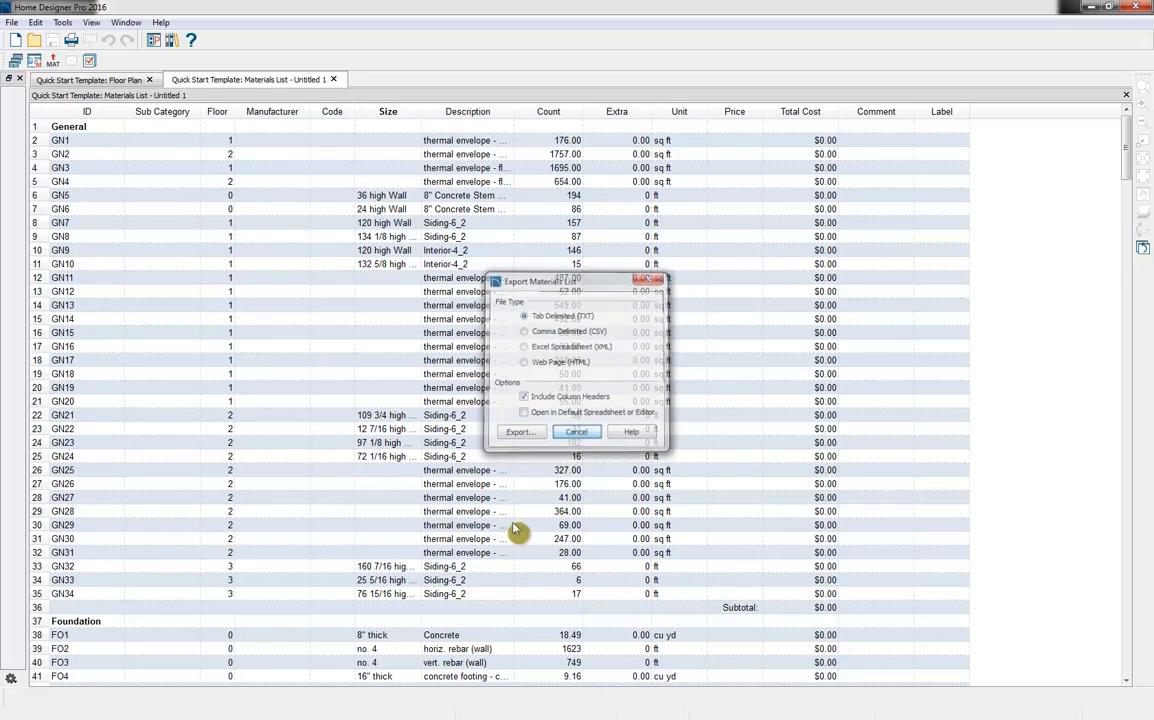
pyautogui.click(335, 81)
pyautogui.click(558, 388)
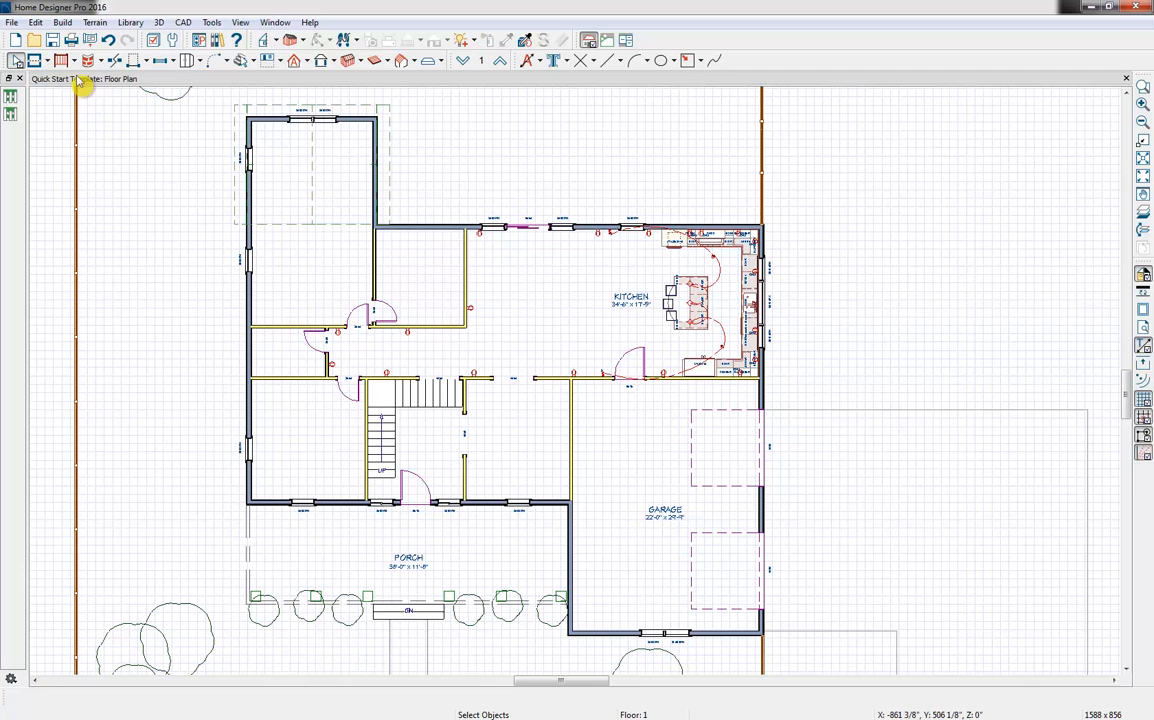
# Create a new print layout and examine the title block along the sheet's side
pyautogui.click(12, 23)
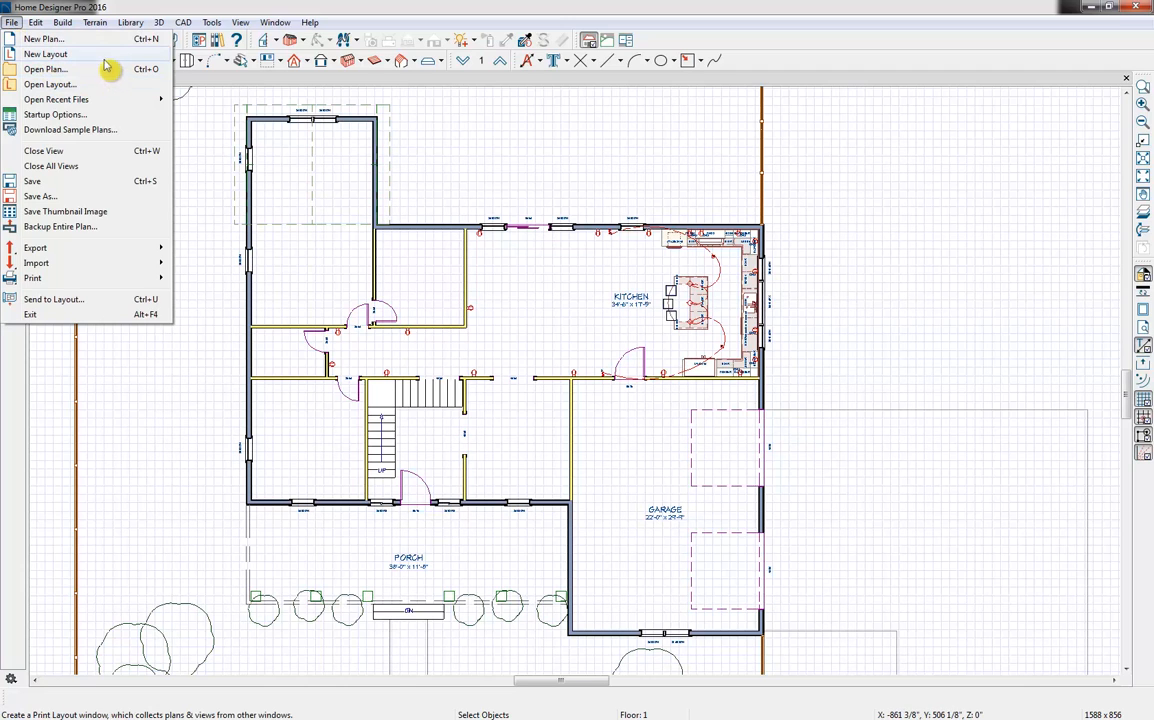
pyautogui.click(98, 56)
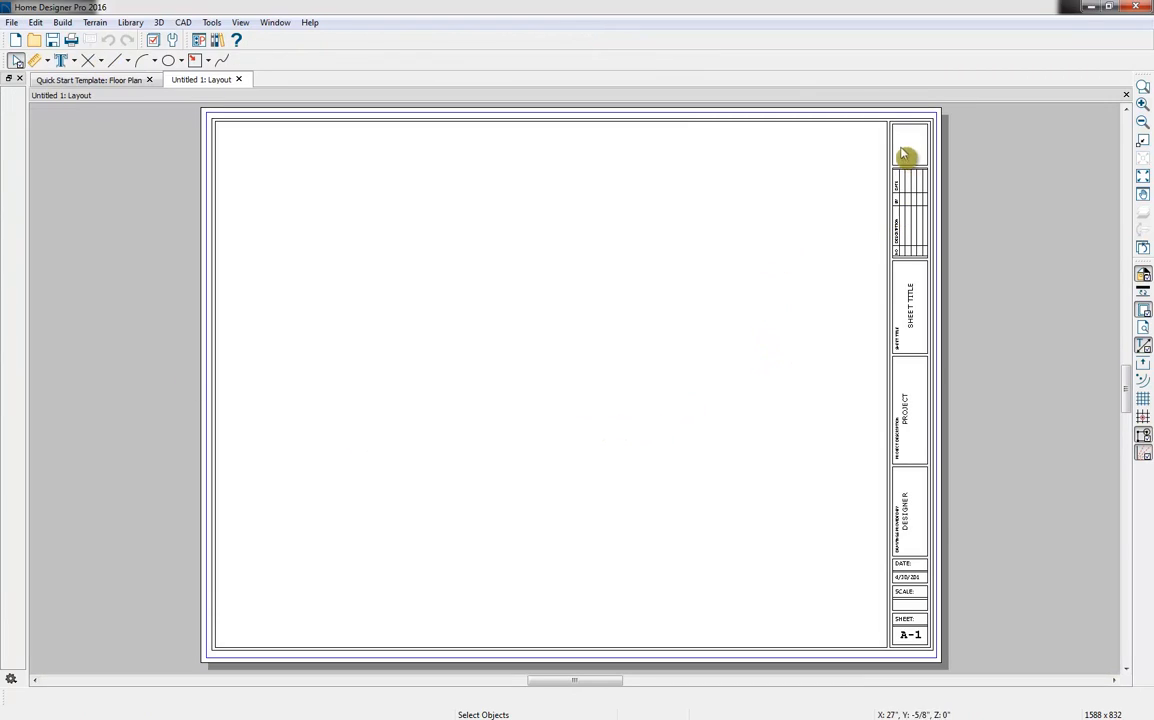
pyautogui.scroll(3, 940, 515)
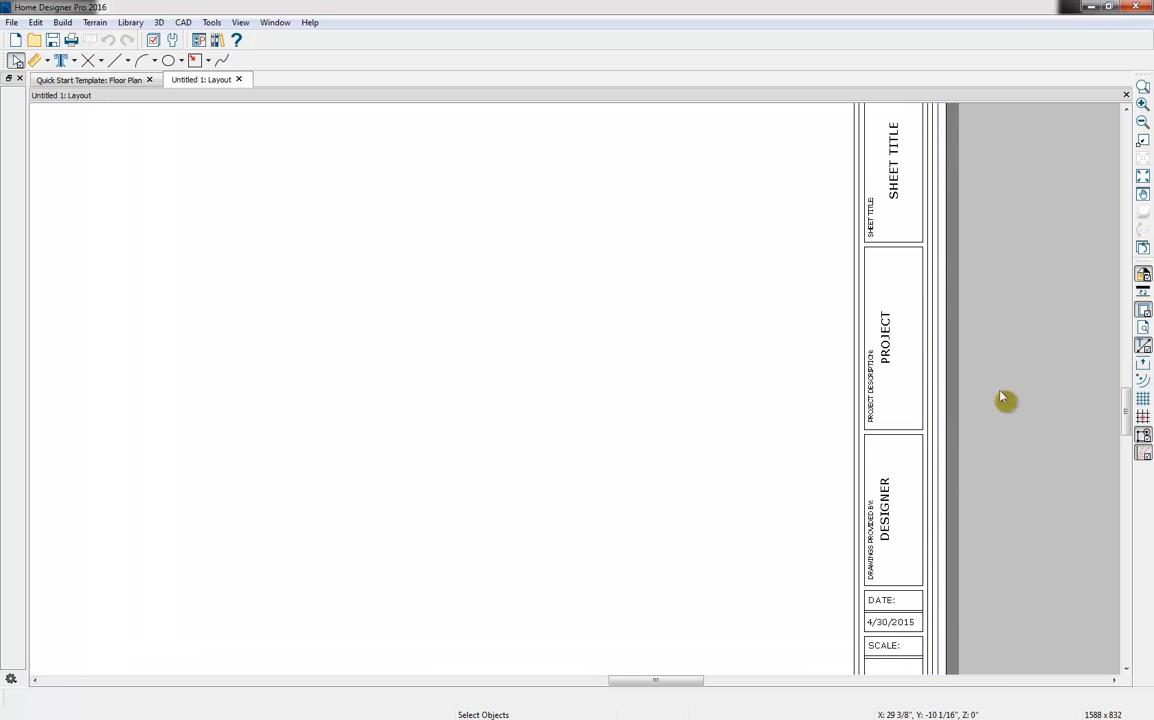
pyautogui.moveTo(987, 264); pyautogui.dragTo(989, 378, button='middle')
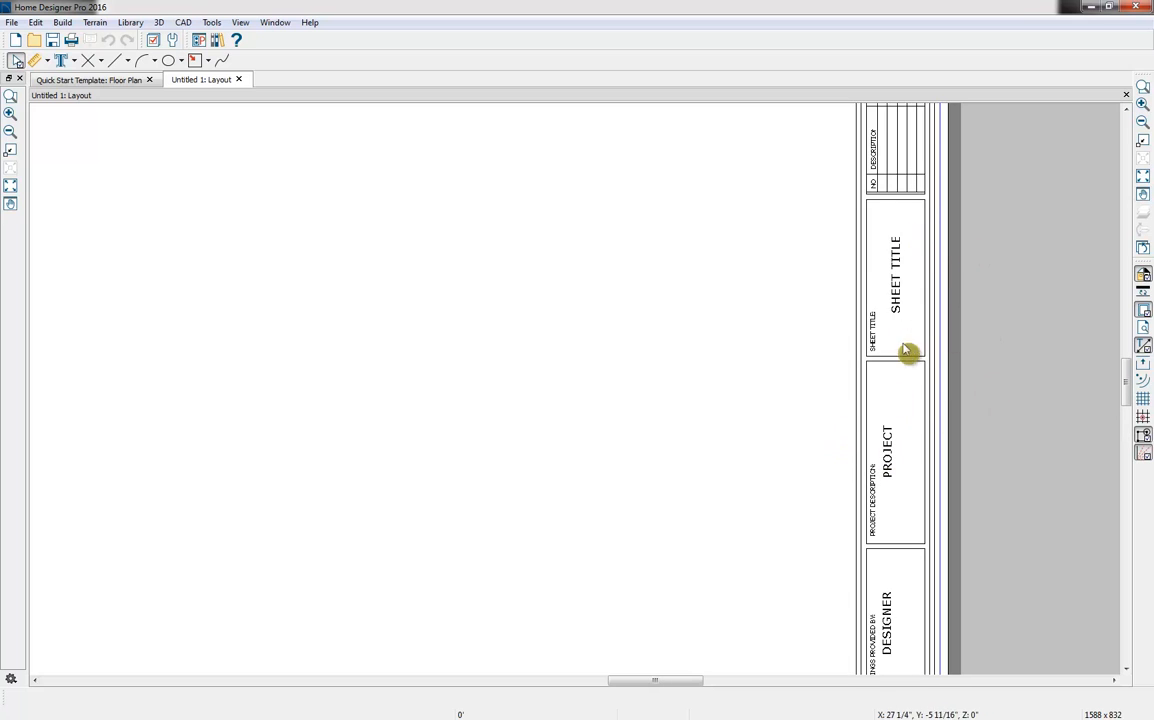
pyautogui.moveTo(979, 283); pyautogui.dragTo(986, 494, button='middle')
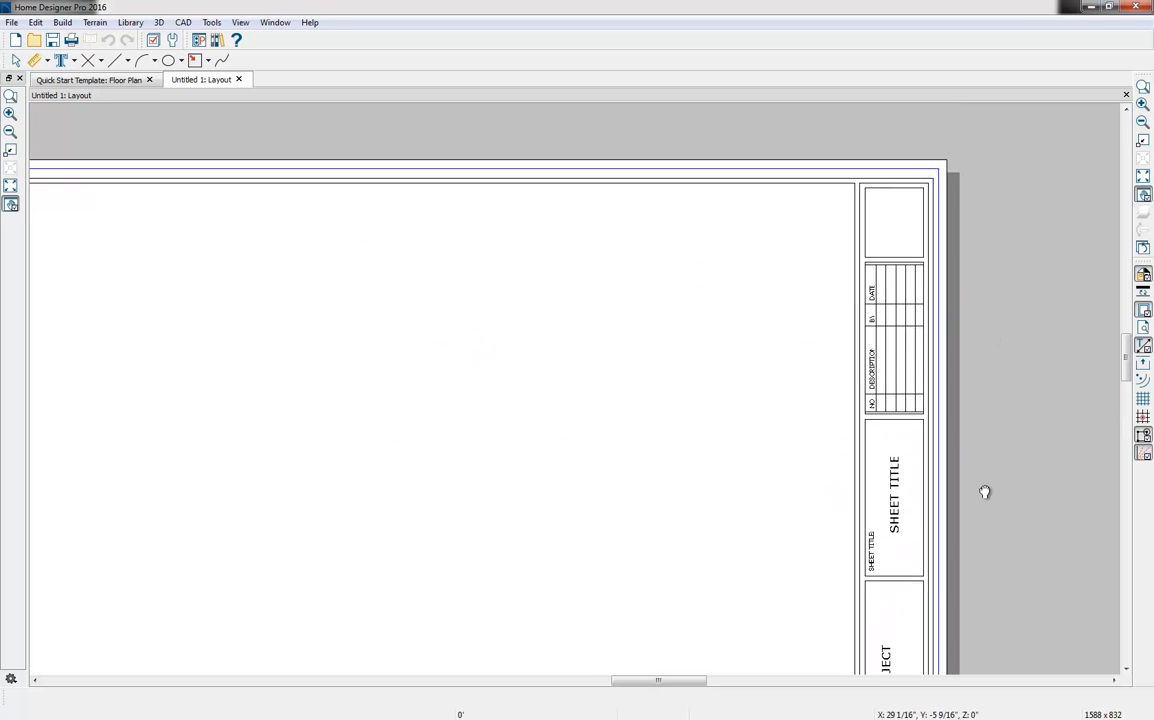
pyautogui.scroll(-5, 1002, 330)
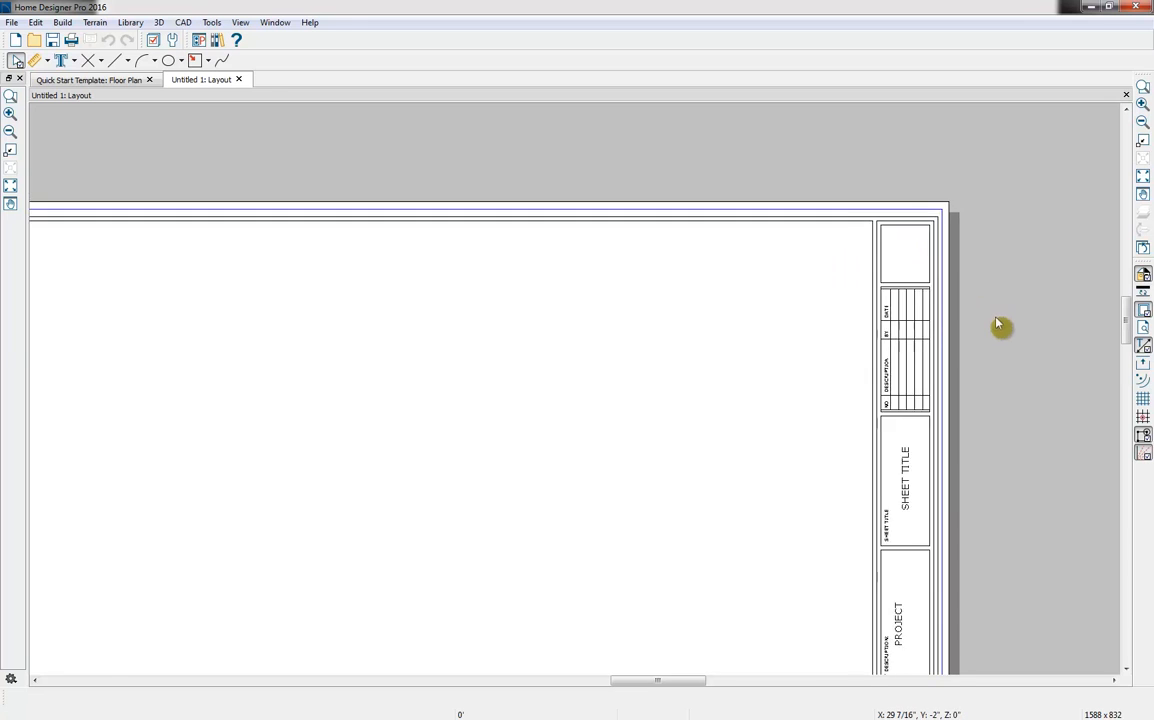
pyautogui.scroll(2, 894, 433)
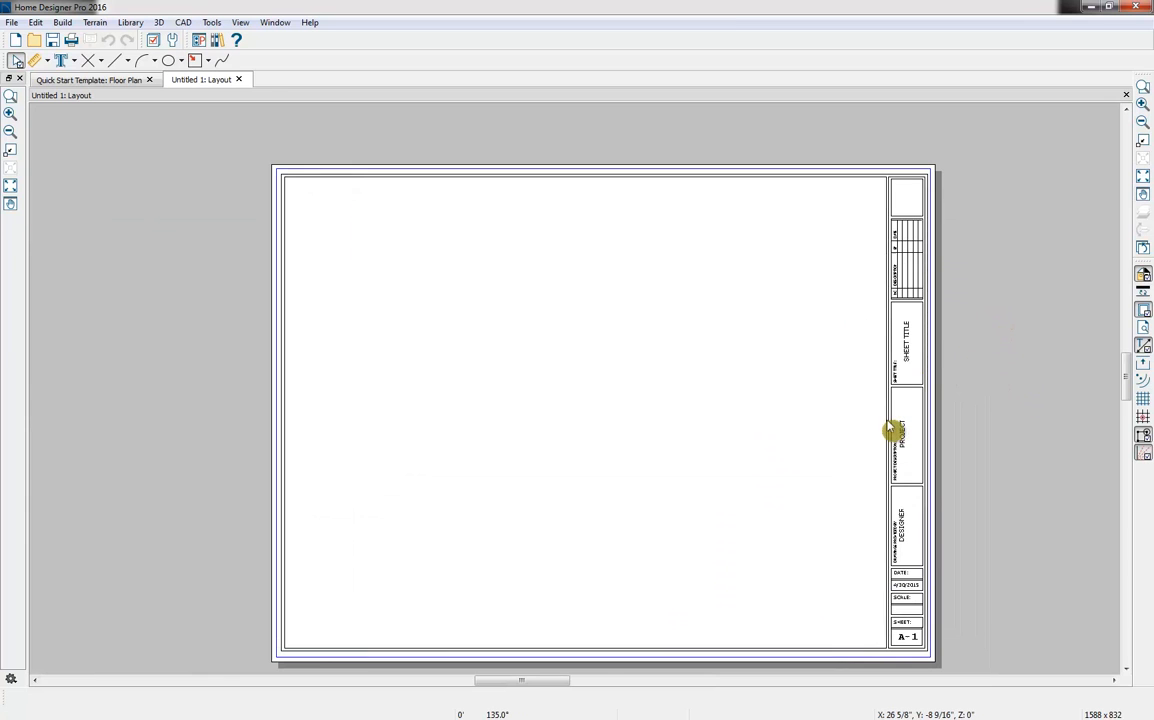
# Select the sheet's border polyline to inspect its width and height, and deselect it
pyautogui.click(889, 433)
pyautogui.moveTo(886, 411); pyautogui.dragTo(929, 412)
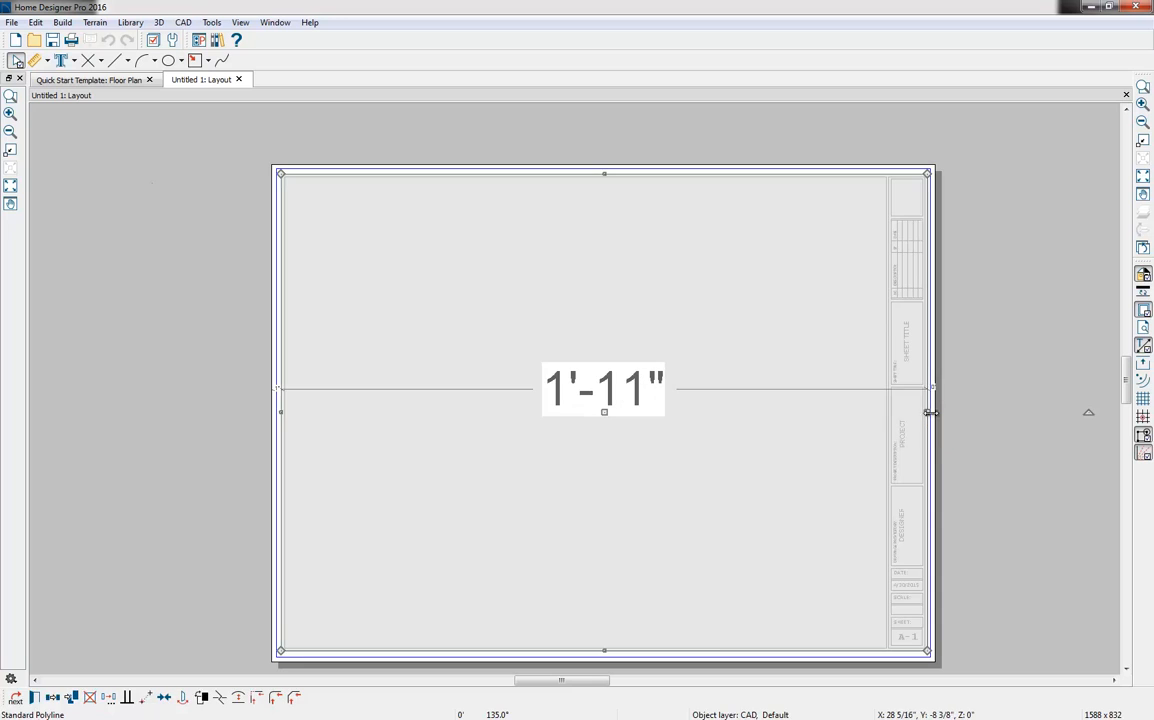
pyautogui.click(323, 179)
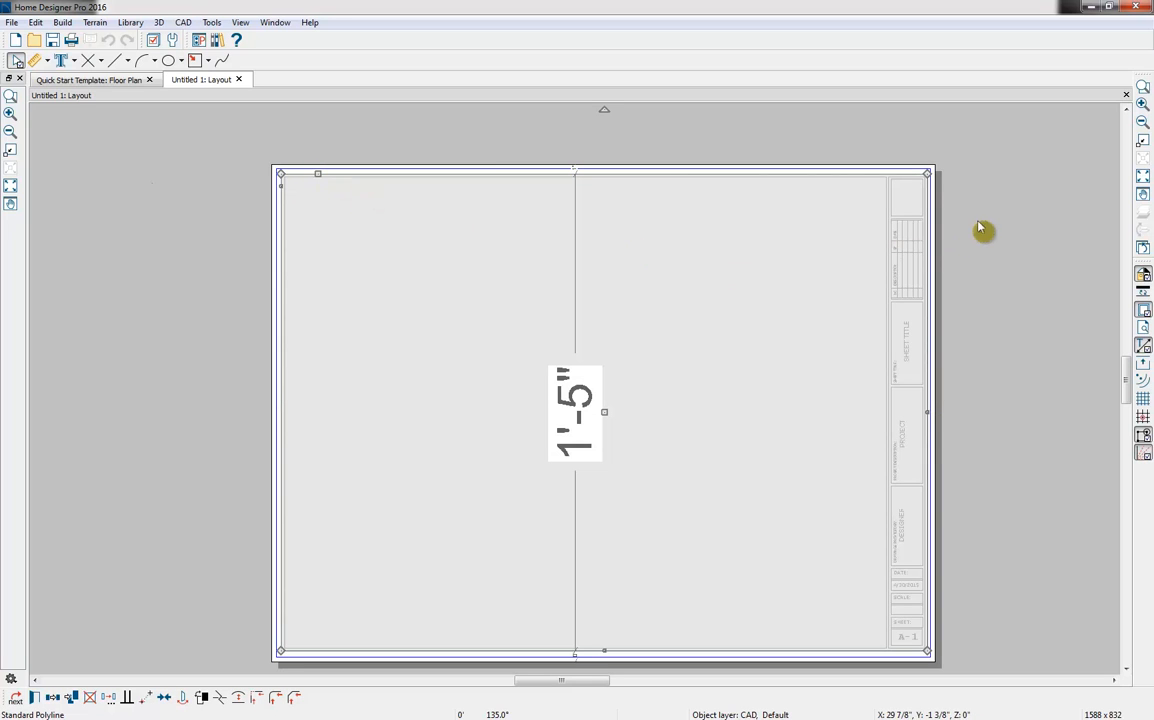
pyautogui.click(153, 155)
pyautogui.click(181, 61)
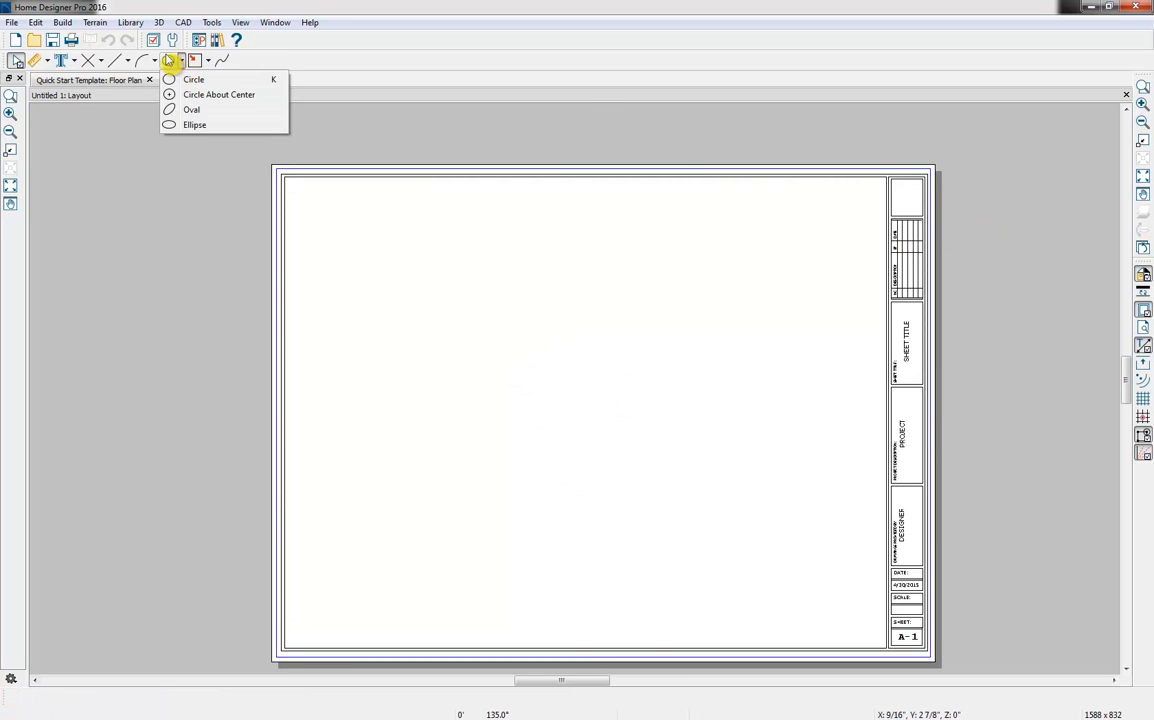
pyautogui.click(154, 62)
pyautogui.click(128, 63)
pyautogui.click(234, 332)
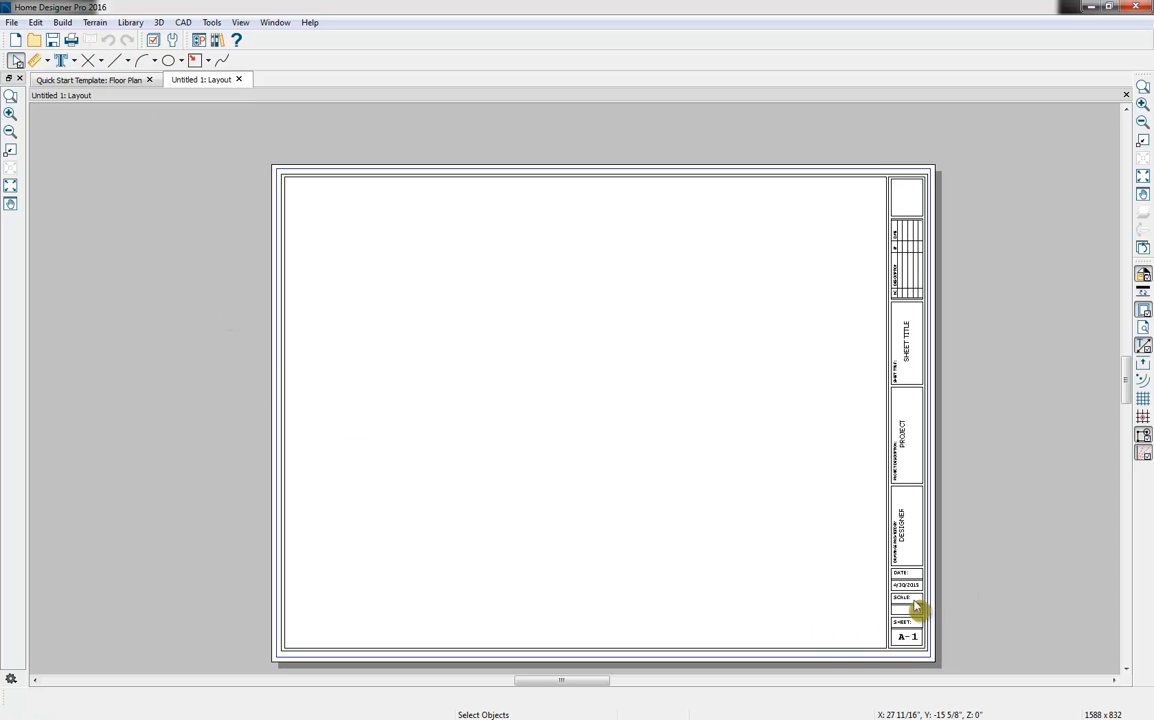
# Examine the title block's designer, date, scale and sheet number fields, and return to the whole layout sheet
pyautogui.scroll(1, 930, 612)
pyautogui.scroll(1, 940, 612)
pyautogui.moveTo(993, 632); pyautogui.dragTo(961, 592, button='middle')
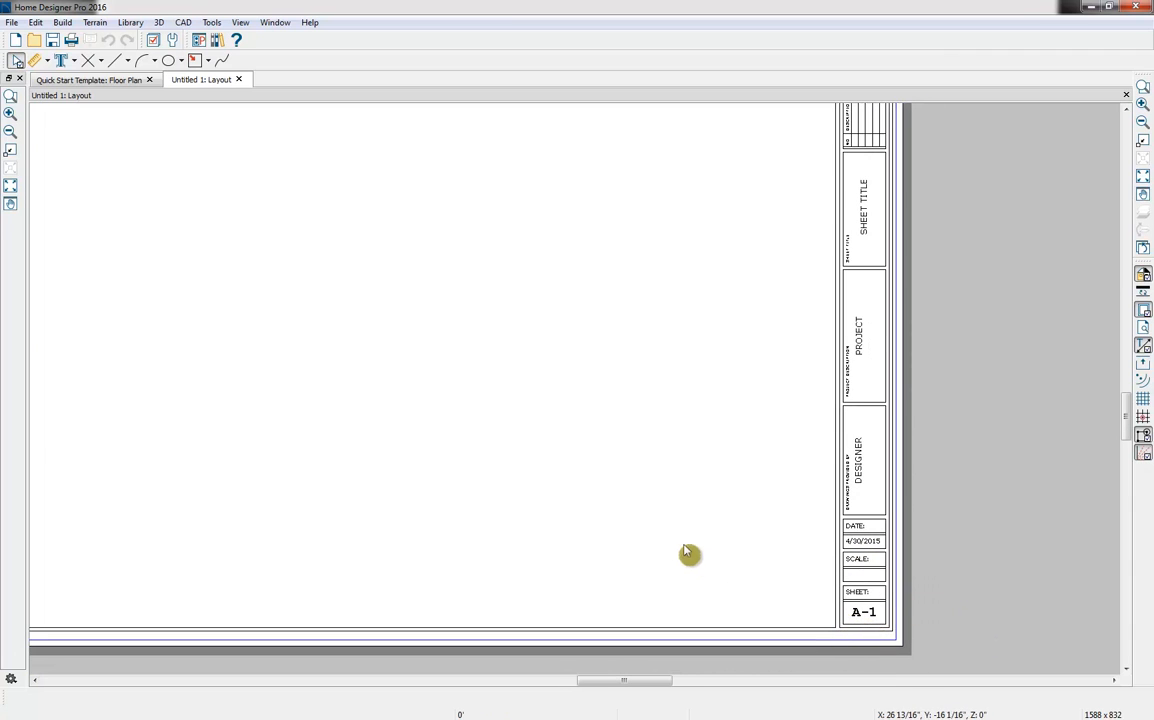
pyautogui.scroll(-3, 680, 552)
pyautogui.moveTo(644, 502); pyautogui.dragTo(712, 540, button='middle')
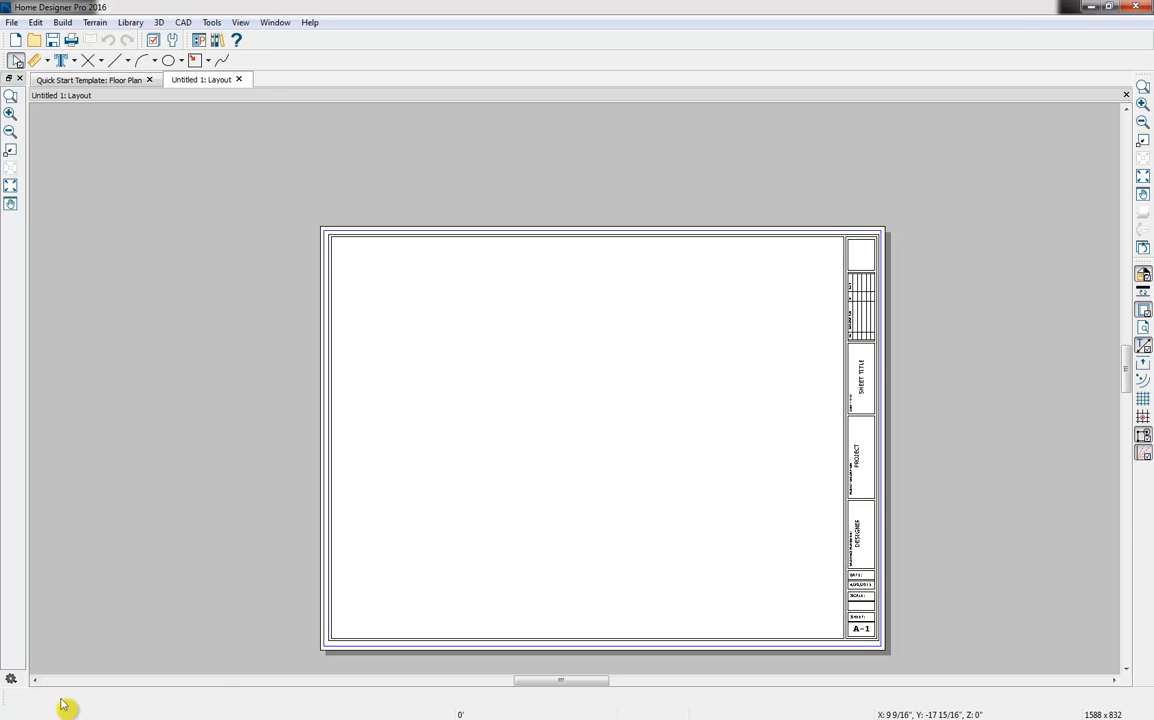
pyautogui.scroll(1, 538, 386)
pyautogui.moveTo(538, 386); pyautogui.dragTo(507, 343, button='middle')
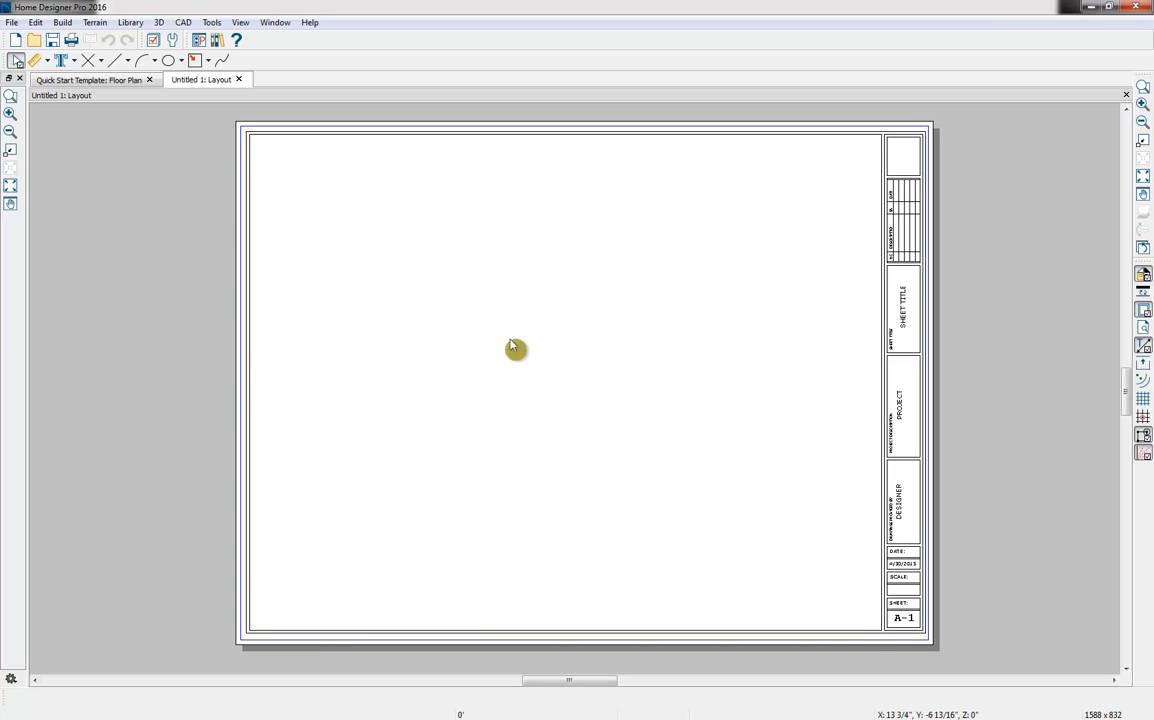
# Return to the floor plan and turn off the display of the Plants layer
pyautogui.click(118, 81)
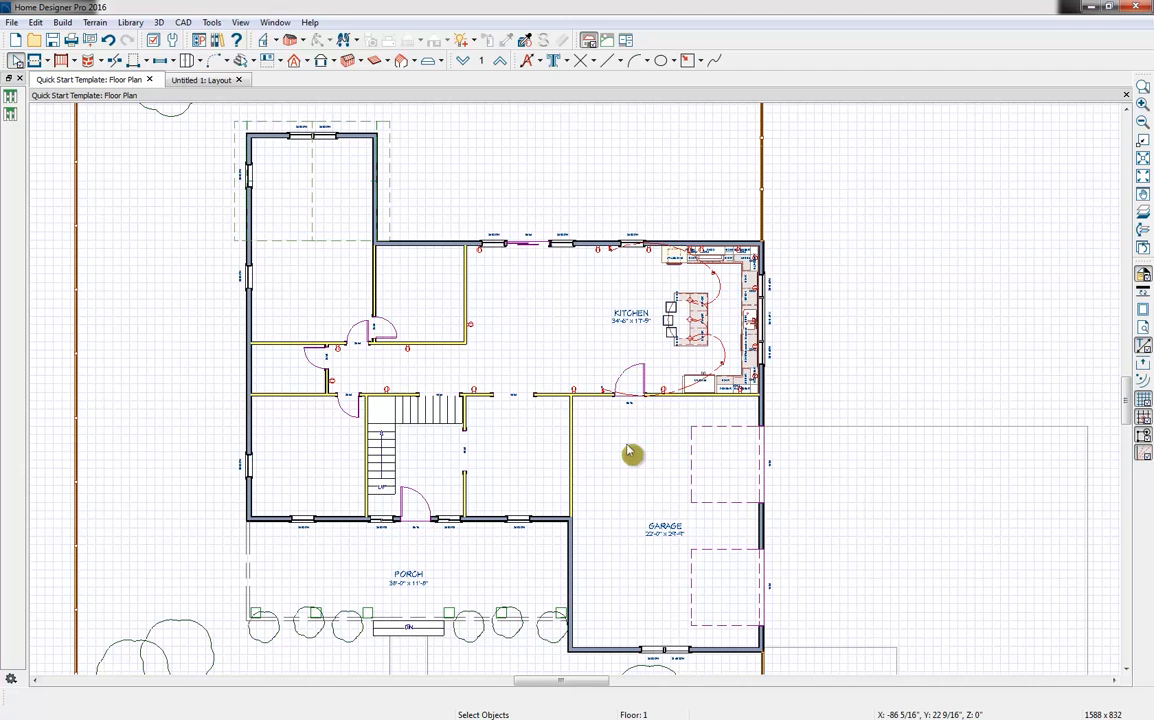
pyautogui.click(154, 41)
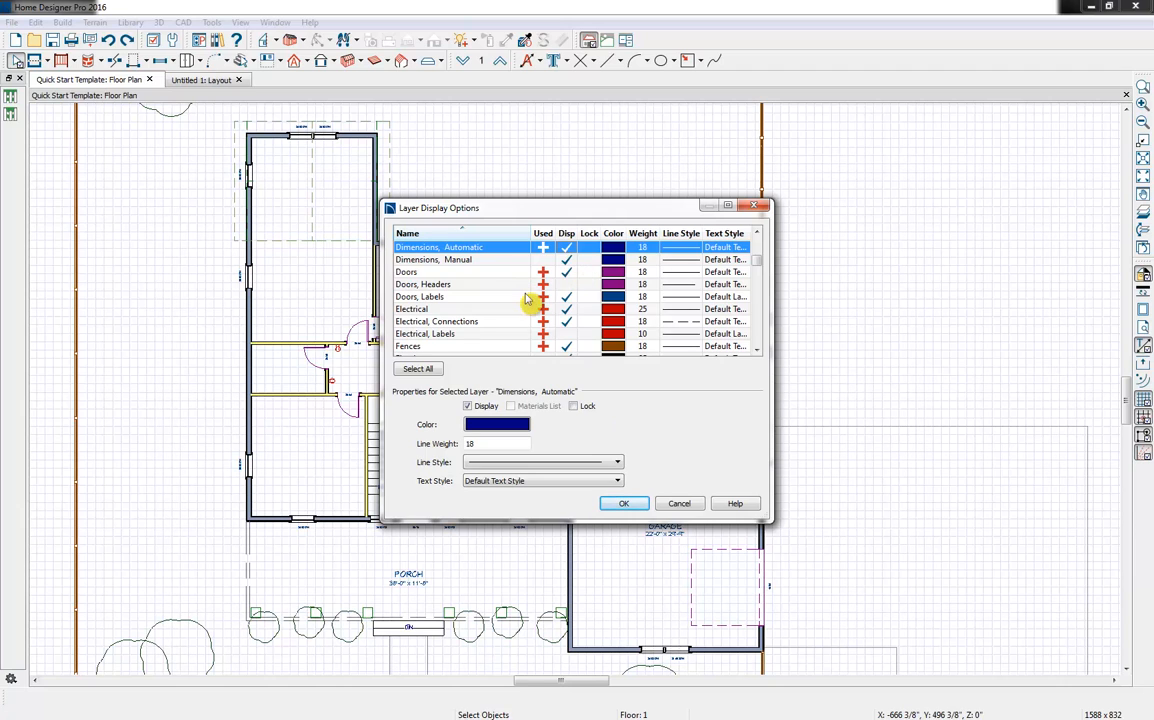
pyautogui.scroll(-3, 520, 300)
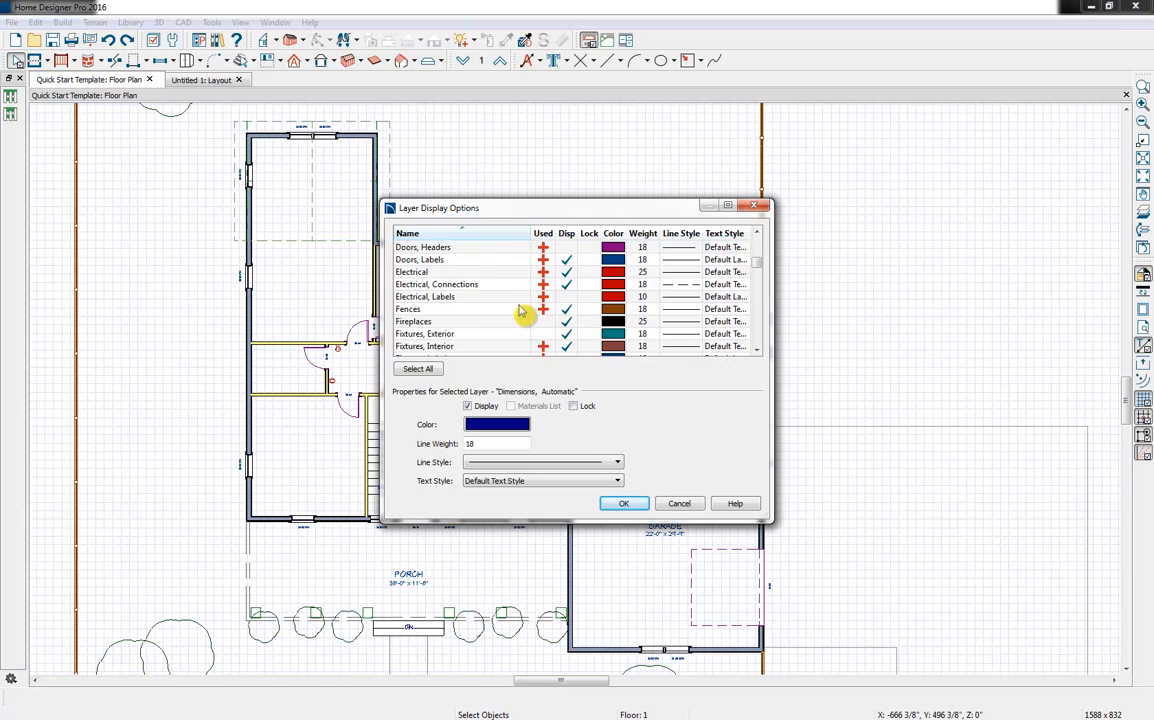
pyautogui.scroll(-12, 520, 313)
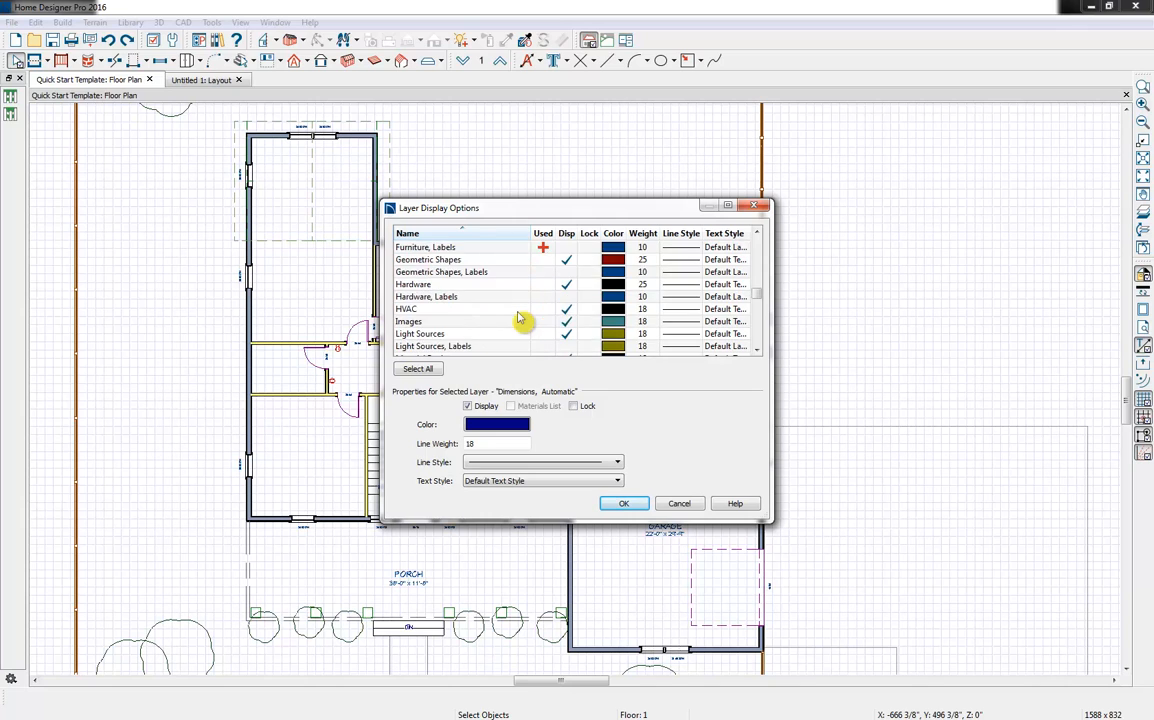
pyautogui.scroll(-1, 518, 320)
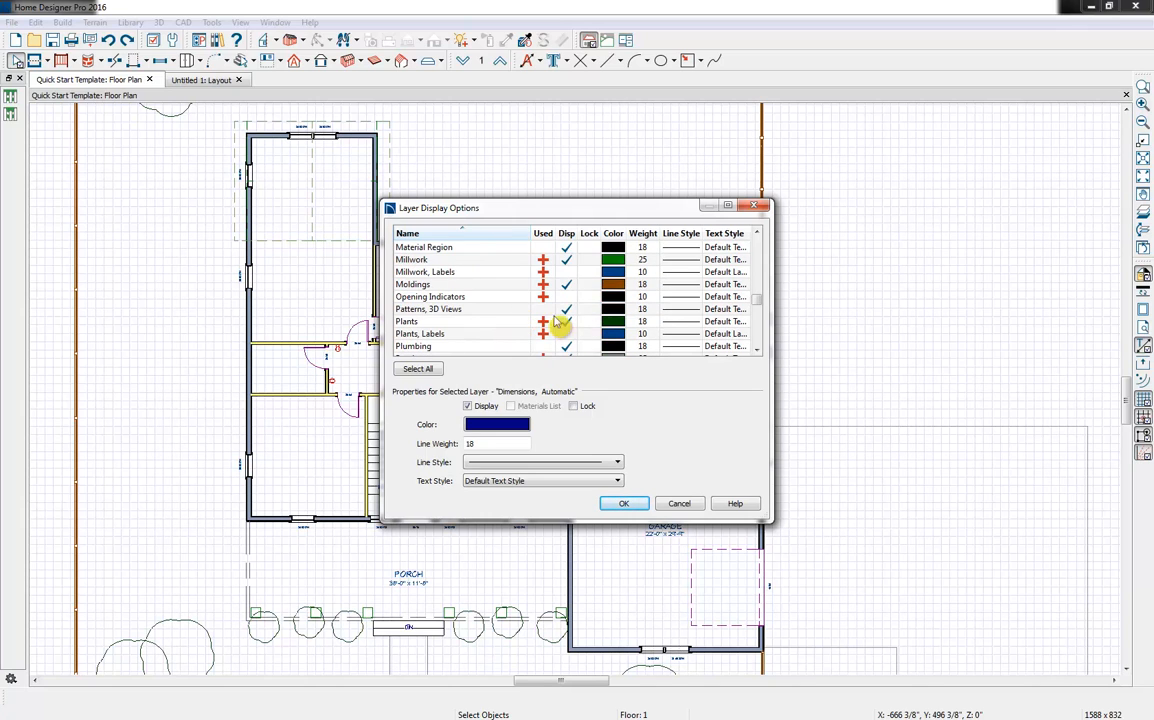
pyautogui.click(562, 321)
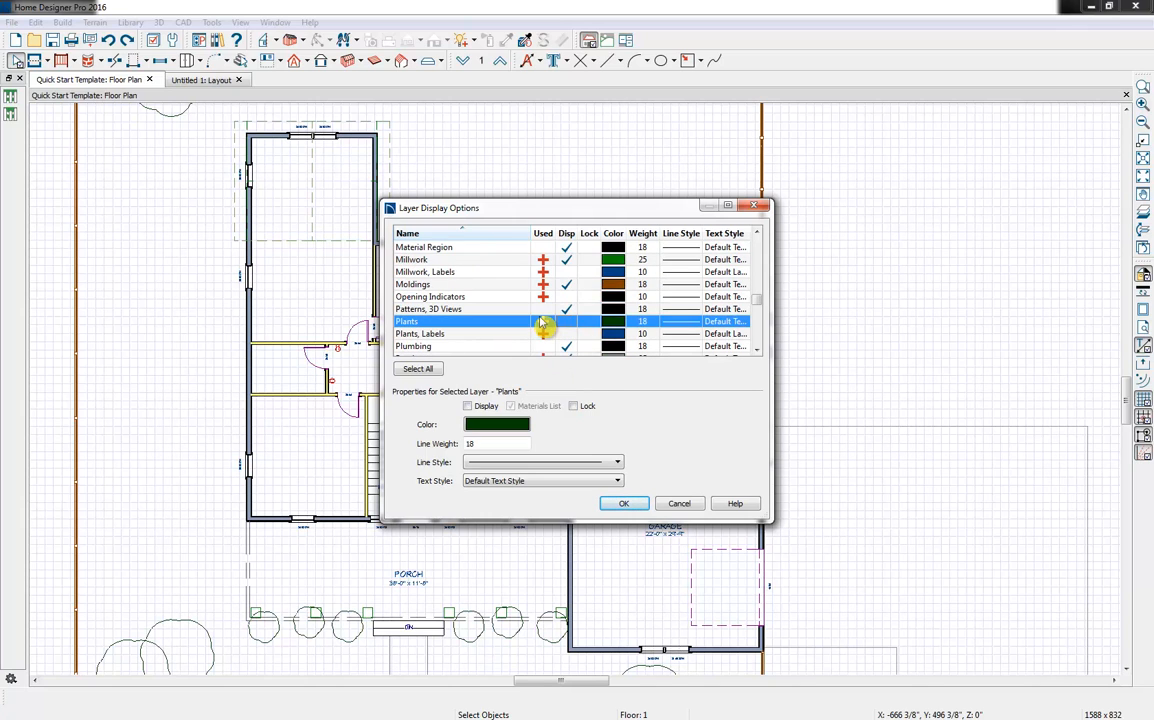
# Turn off the display of the Fences layer and apply the layer display changes
pyautogui.scroll(12, 540, 322)
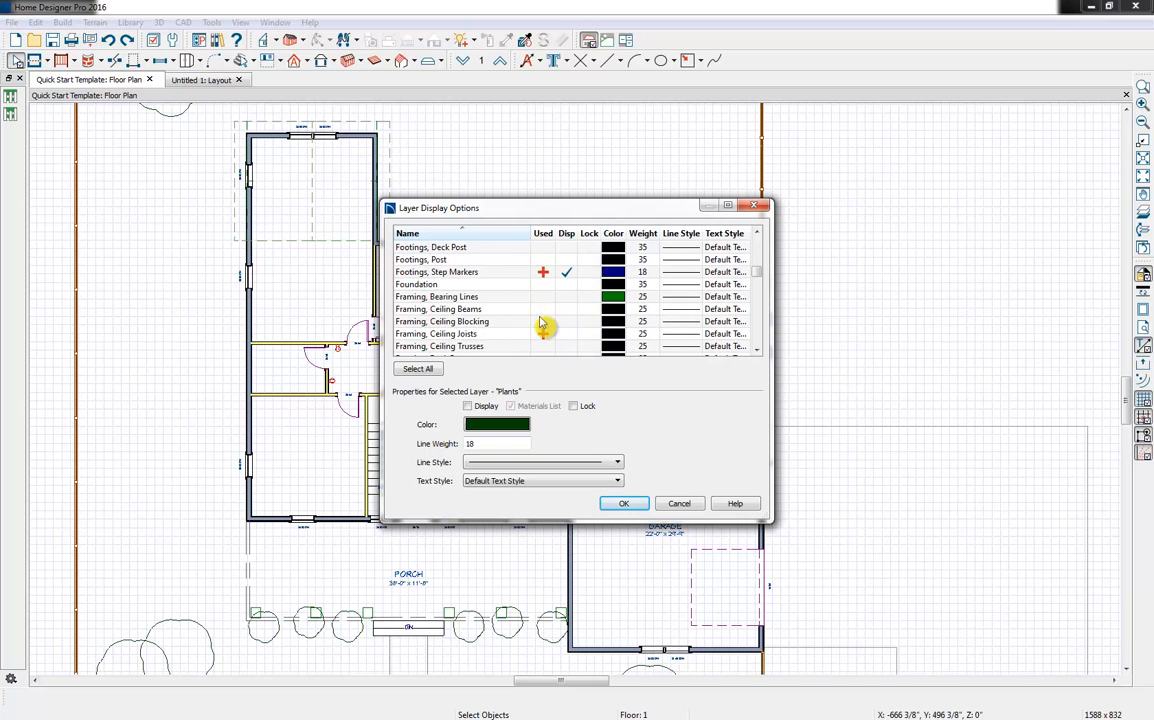
pyautogui.scroll(10, 540, 322)
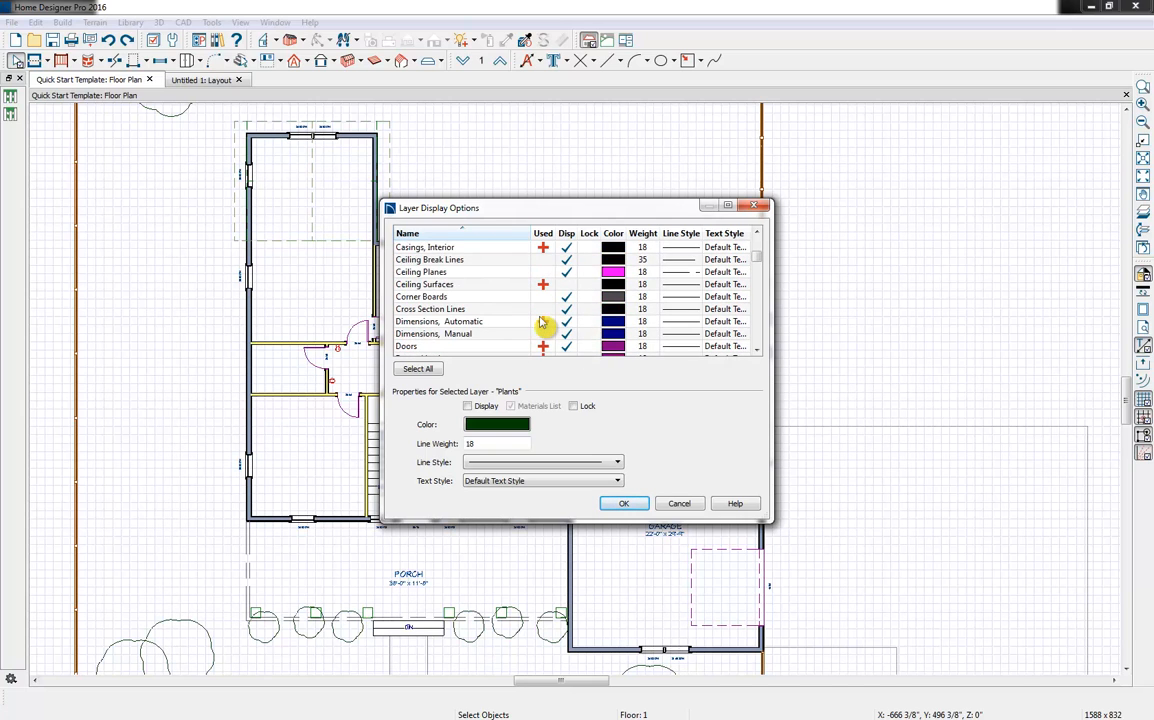
pyautogui.scroll(6, 540, 322)
pyautogui.scroll(-6, 540, 322)
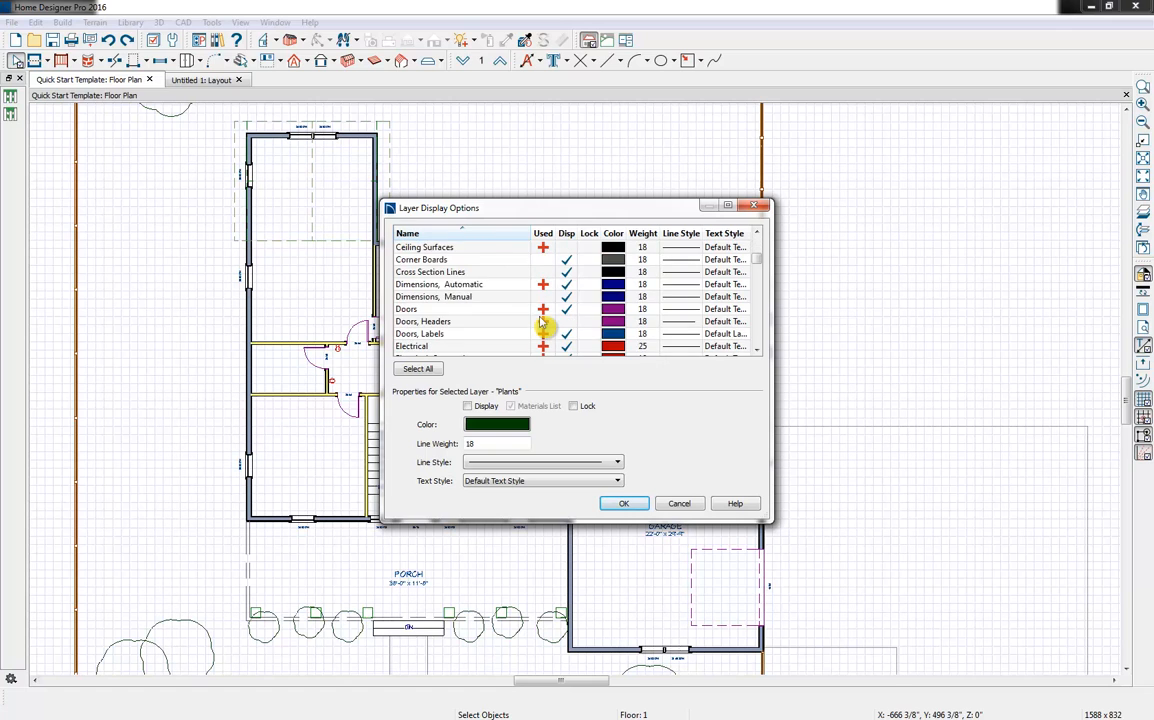
pyautogui.scroll(-1, 540, 322)
pyautogui.click(567, 350)
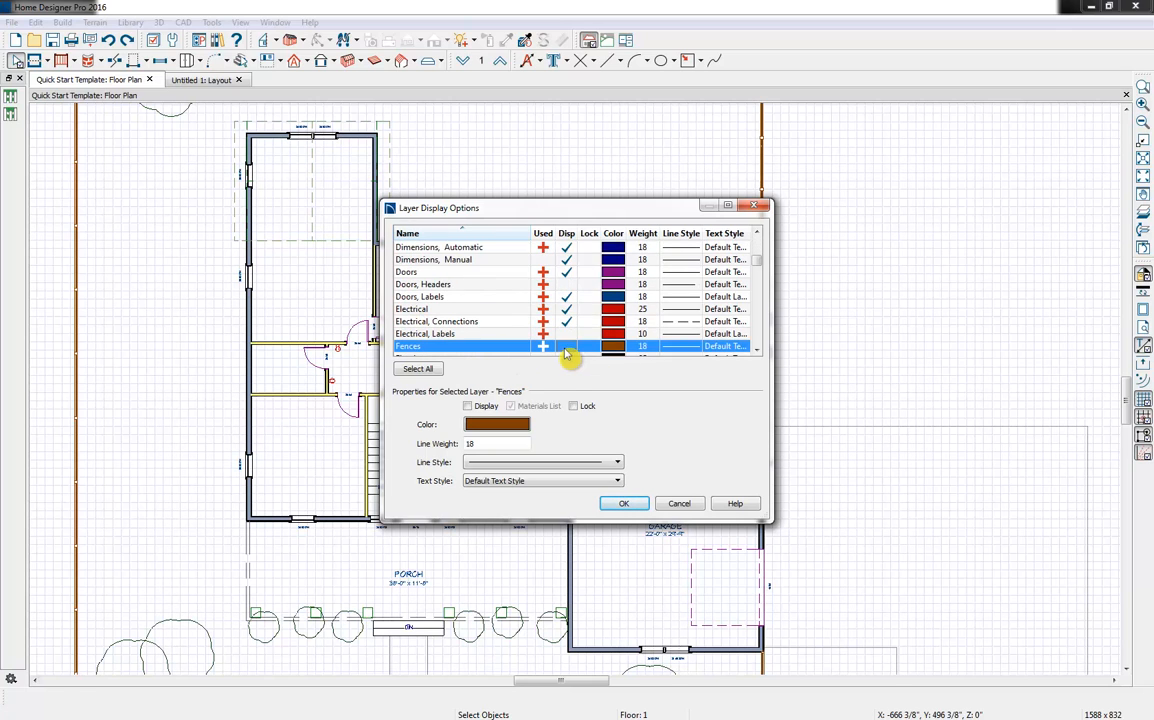
pyautogui.click(623, 504)
# Frame the whole first-floor plan and send the current screen to the layout at a scale of 1/8 in = 1 ft
pyautogui.scroll(-4, 775, 475)
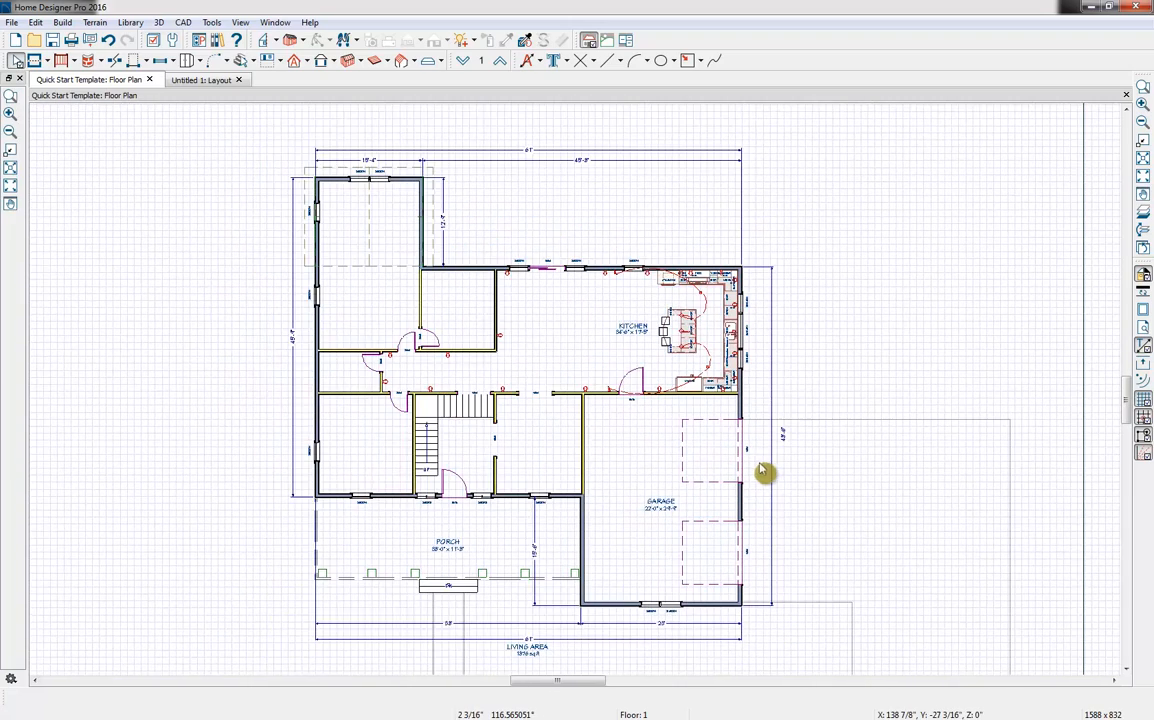
pyautogui.moveTo(760, 468); pyautogui.dragTo(738, 450, button='middle')
pyautogui.scroll(1, 495, 423)
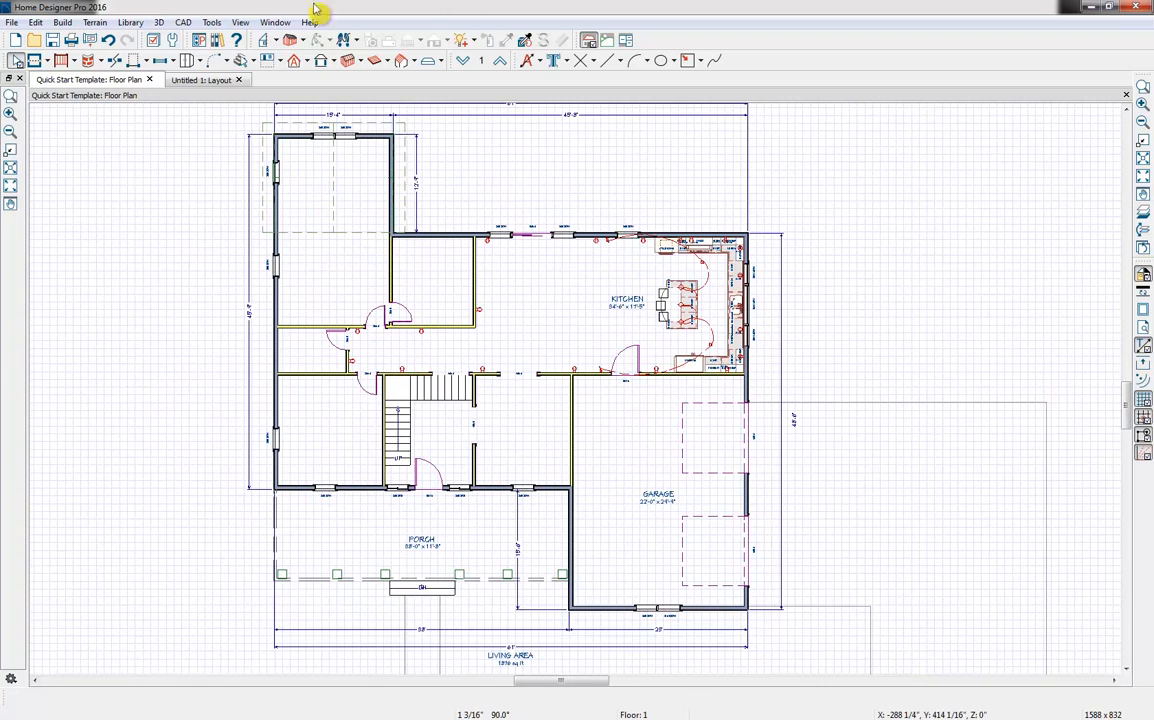
pyautogui.click(92, 40)
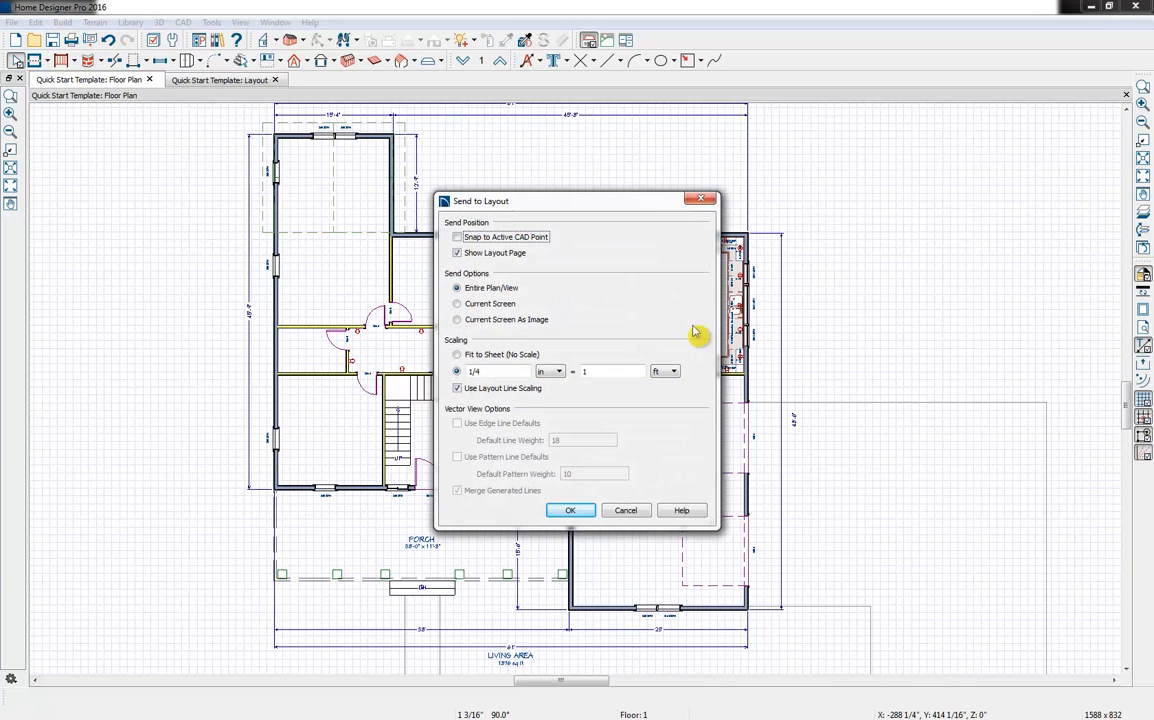
pyautogui.click(490, 304)
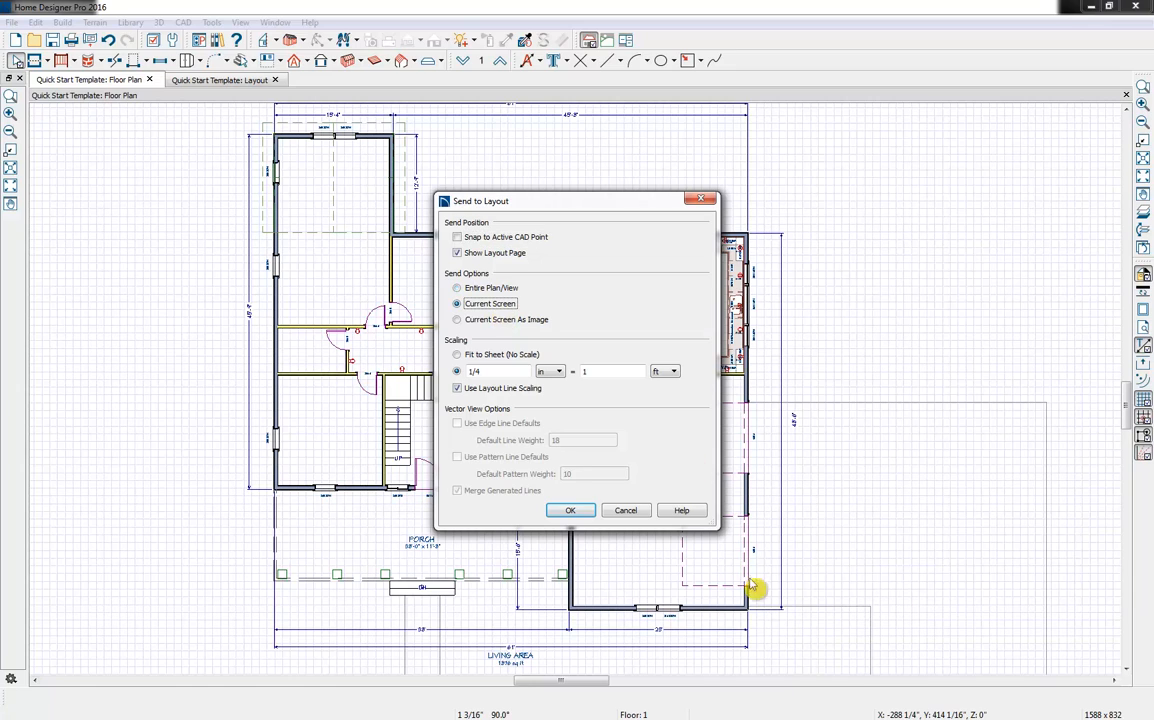
pyautogui.click(502, 371)
pyautogui.write('1/')
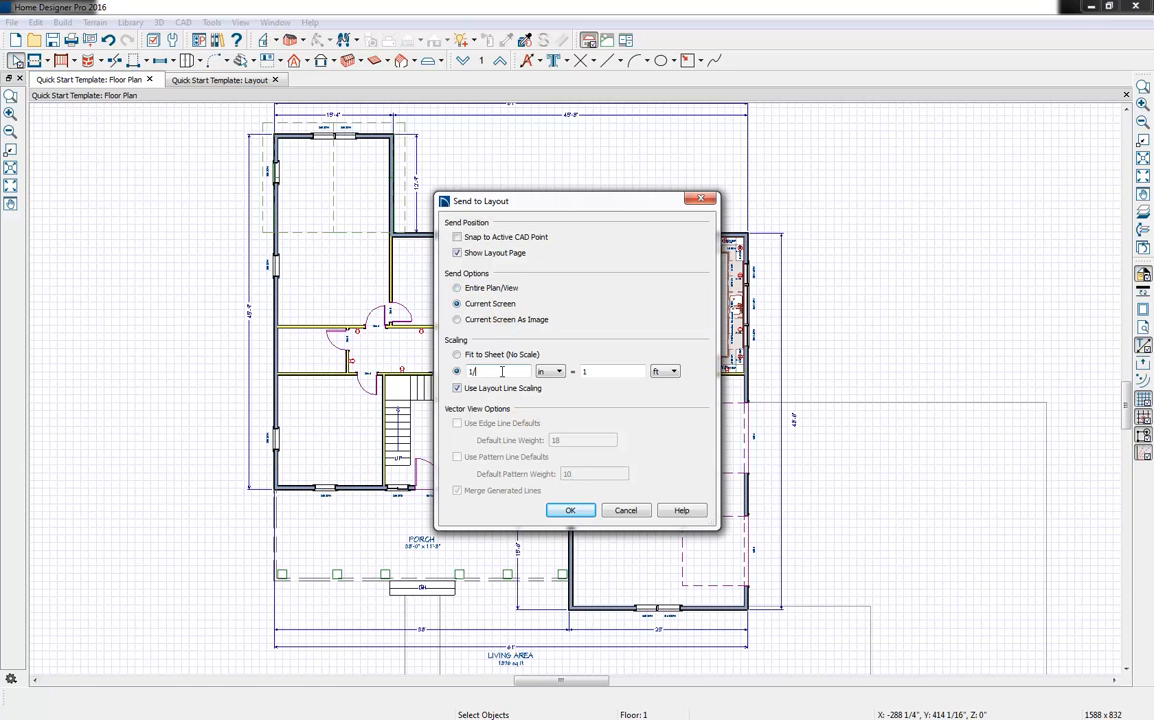
pyautogui.write('8')
pyautogui.click(566, 509)
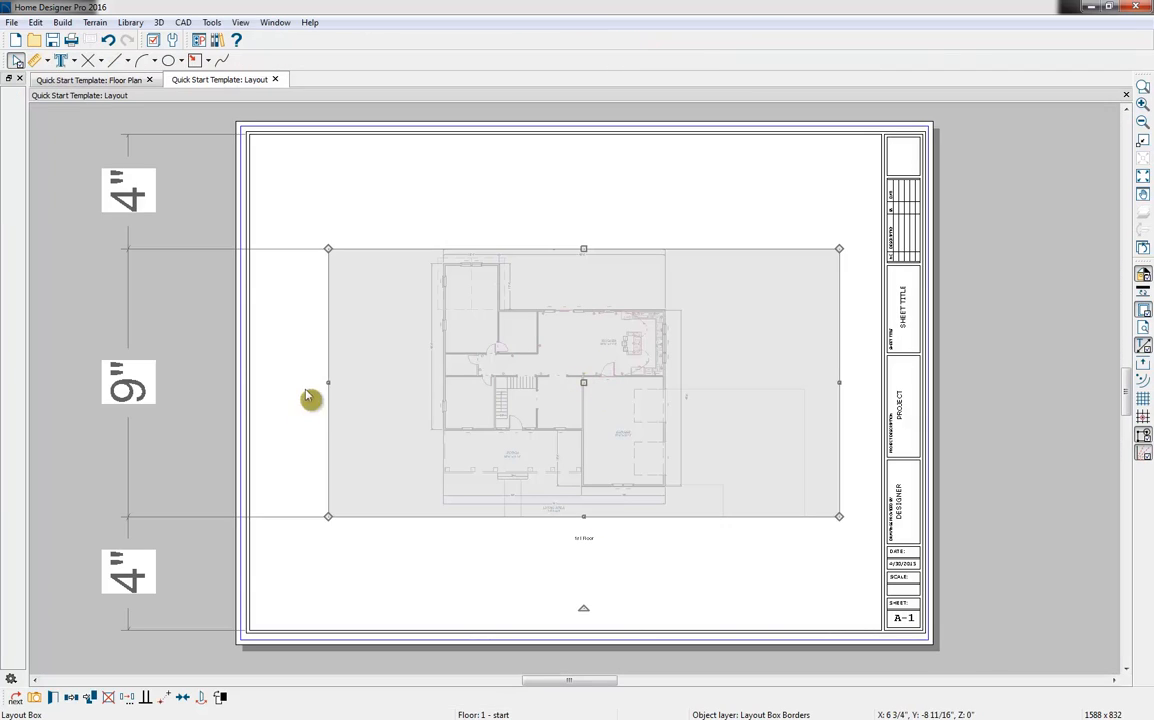
# Crop both sides of the first-floor layout box to about 9" wide, and move it to the sheet's upper-left corner
pyautogui.moveTo(328, 382); pyautogui.dragTo(420, 382)
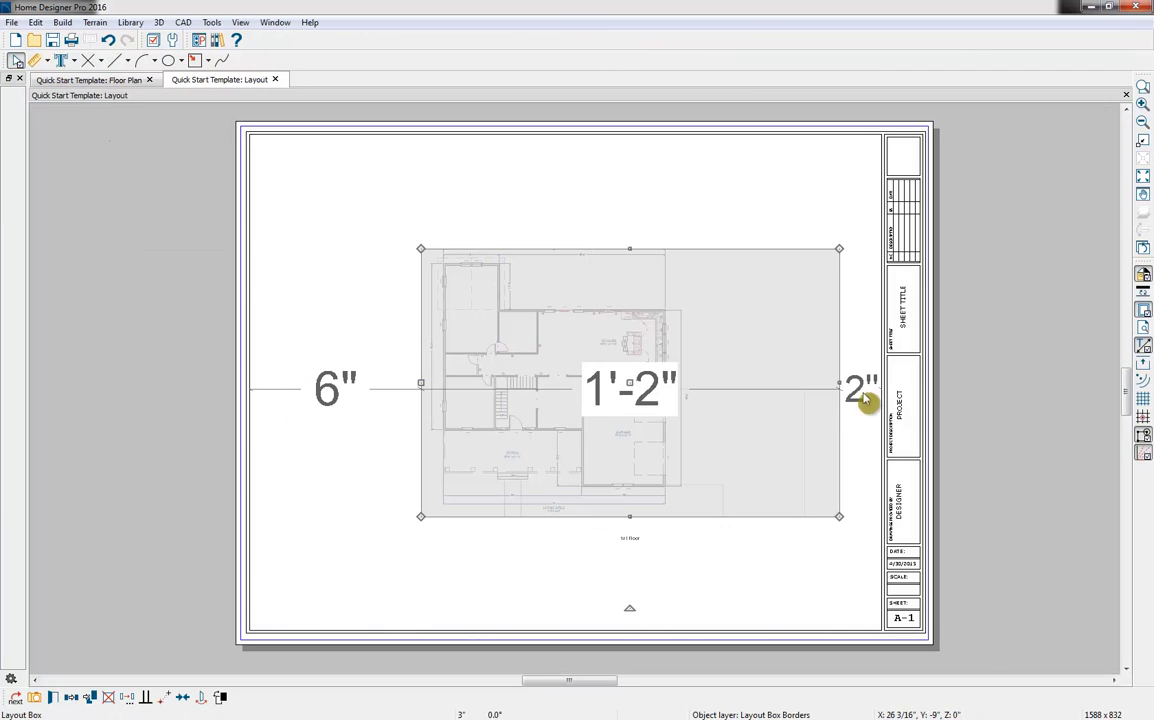
pyautogui.moveTo(840, 390); pyautogui.dragTo(697, 397)
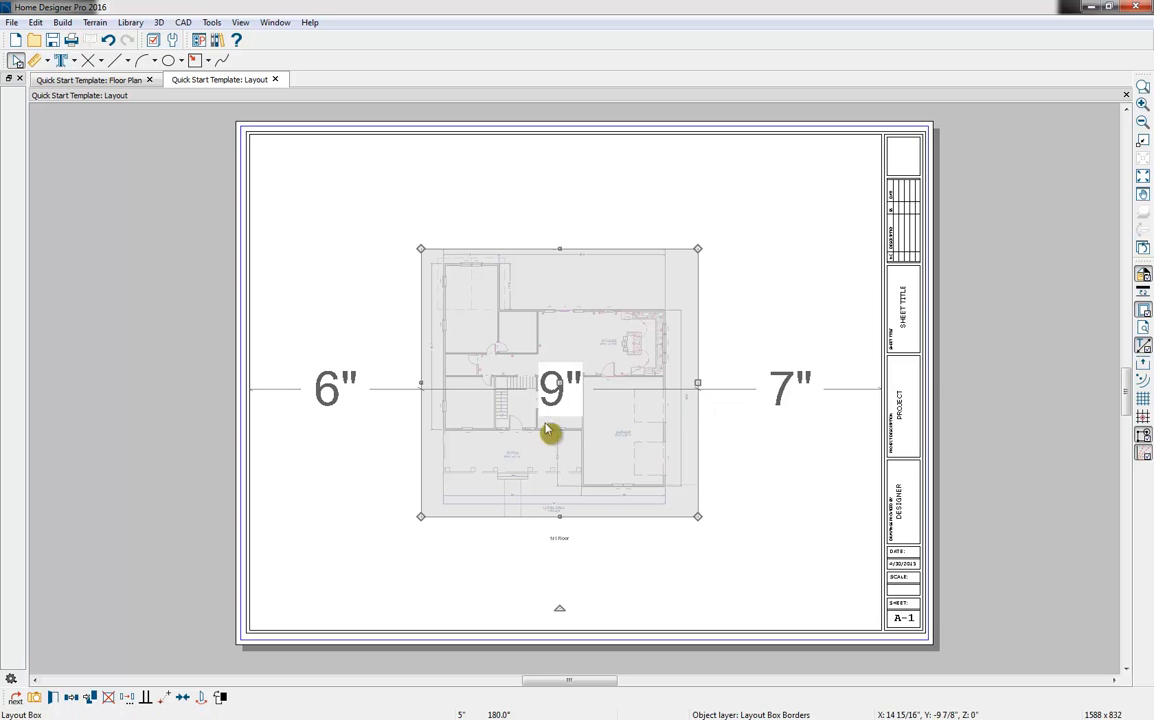
pyautogui.moveTo(559, 384); pyautogui.dragTo(394, 275)
pyautogui.press('Escape')
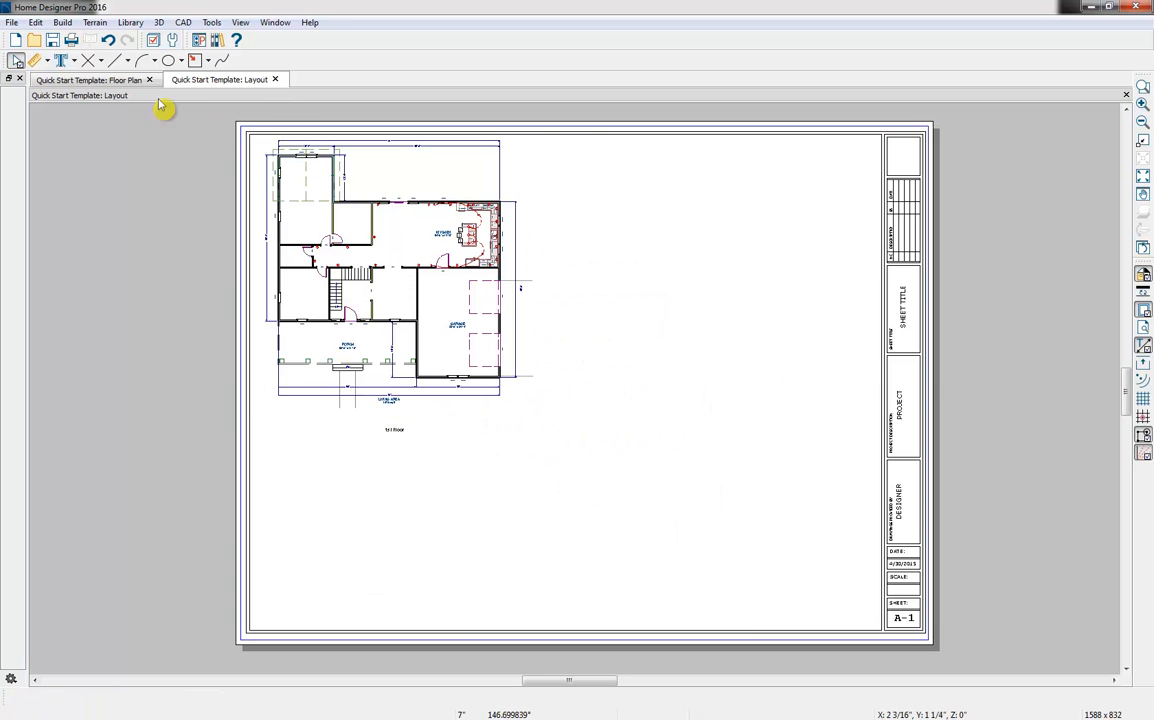
# Go to floor 2 of the floor plan and turn off the display of the "Walls, Attic" layer
pyautogui.click(113, 80)
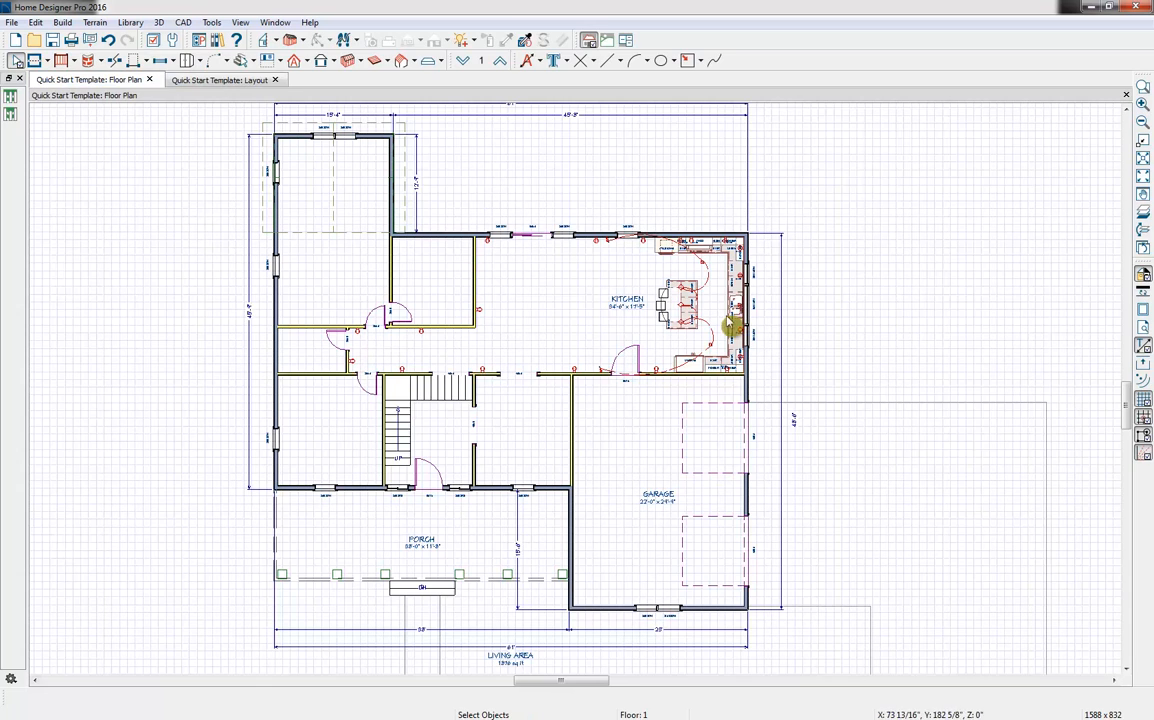
pyautogui.click(500, 62)
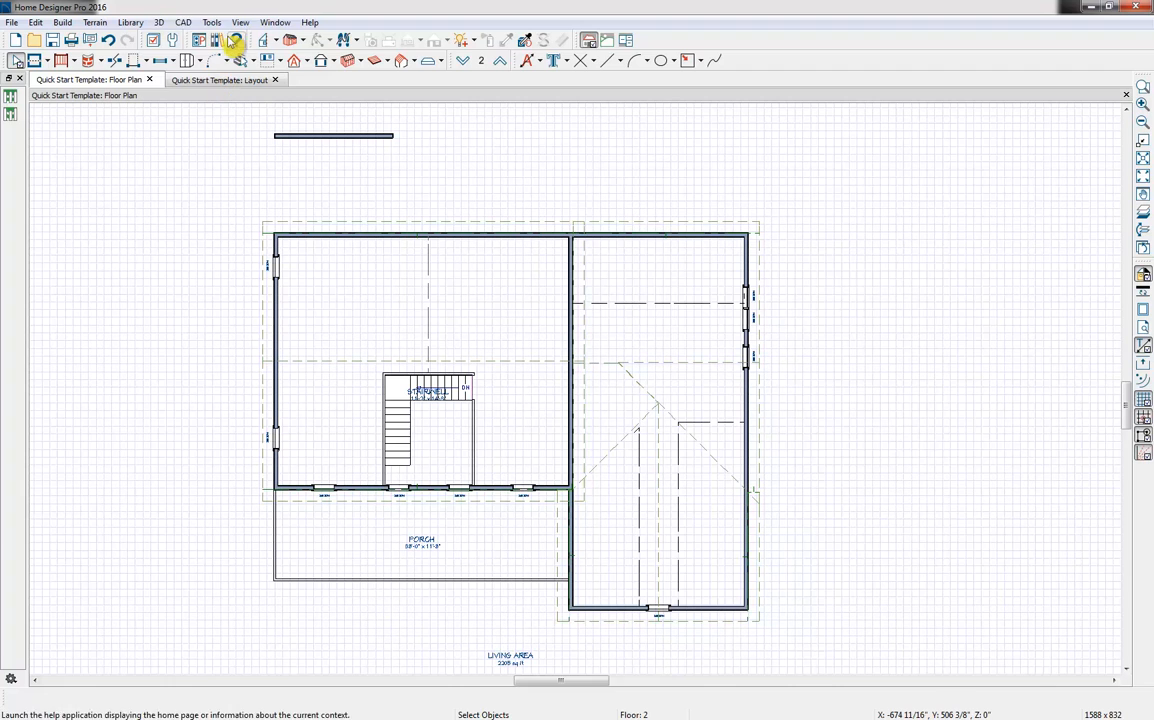
pyautogui.click(157, 42)
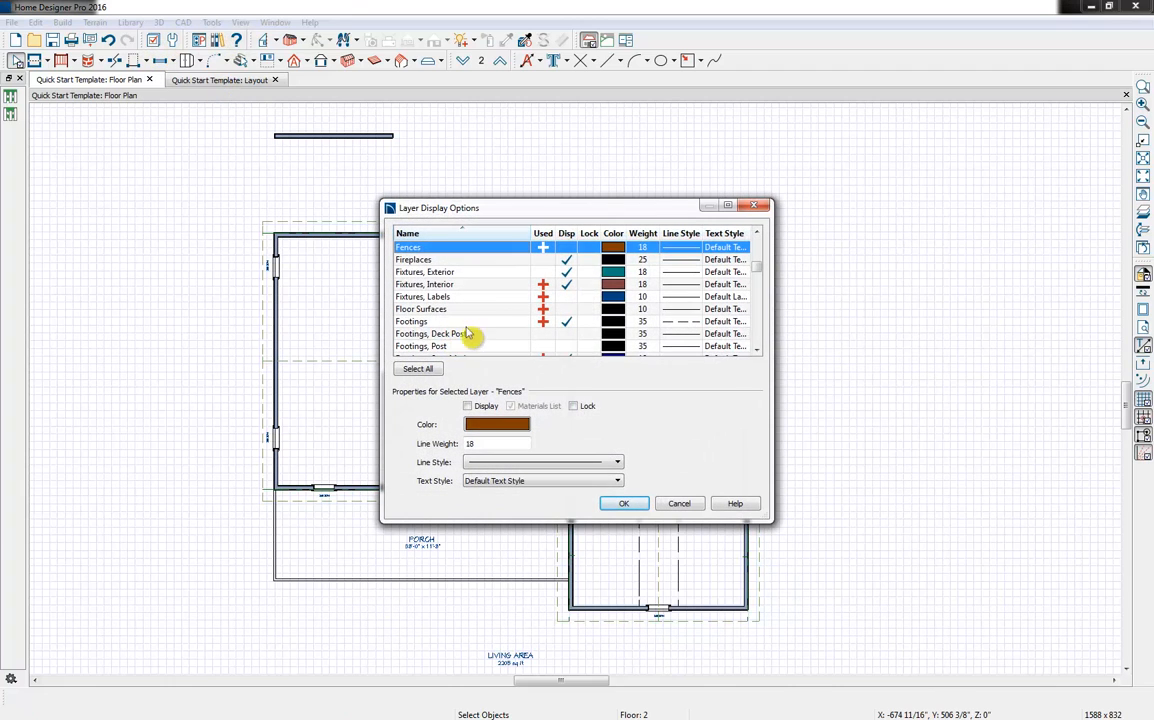
pyautogui.press('w')
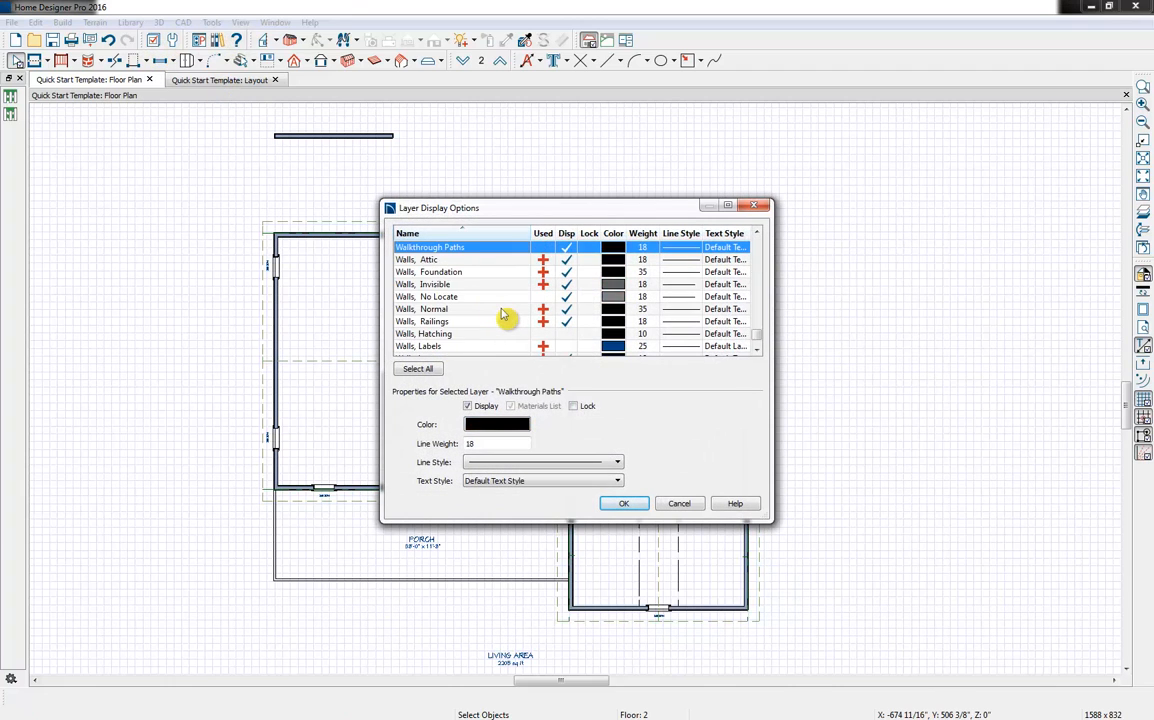
pyautogui.click(512, 259)
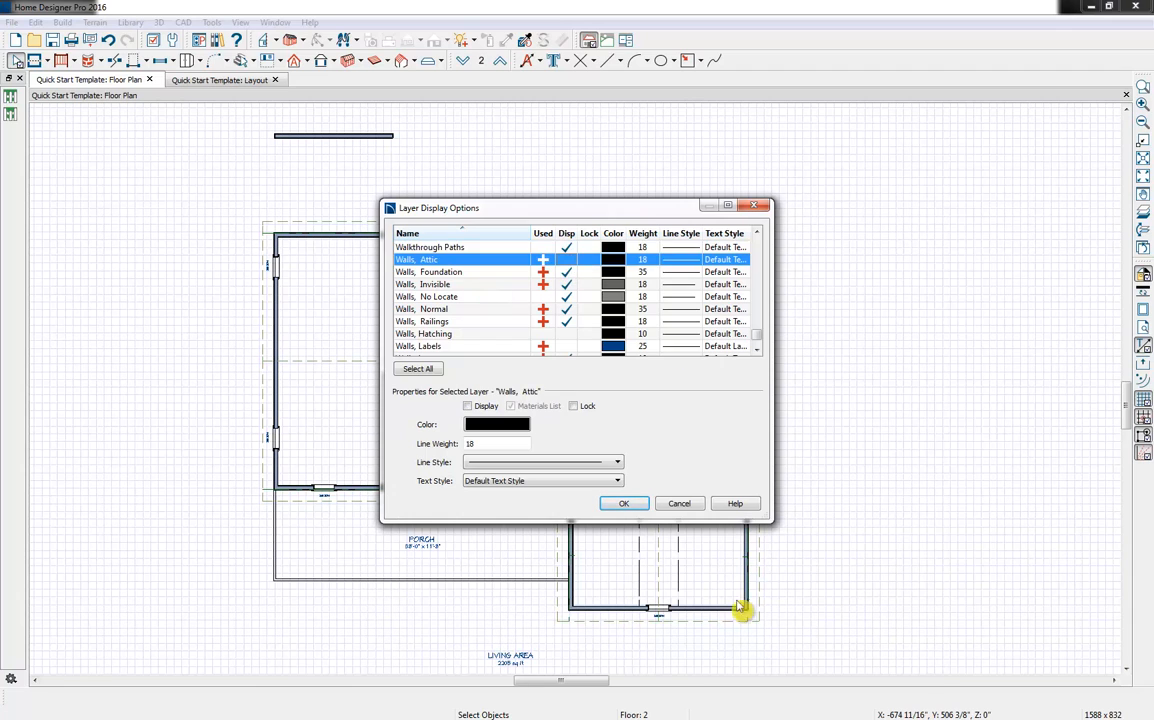
pyautogui.click(623, 503)
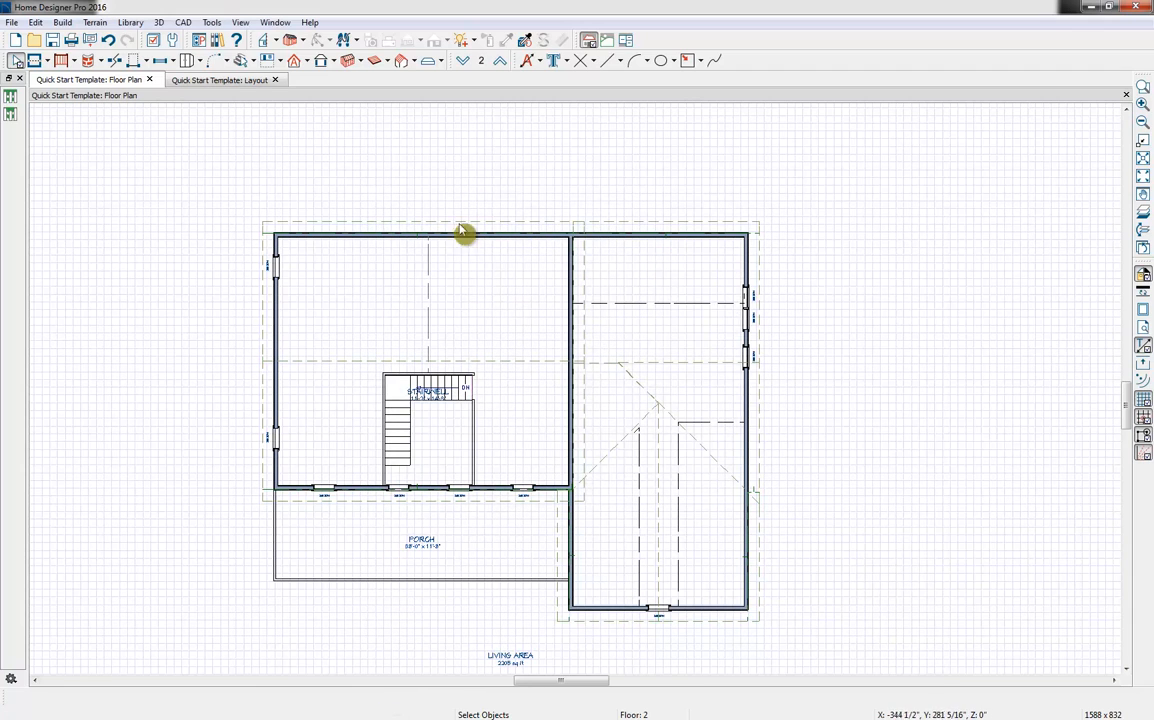
# Try generating automatic exterior dimensions for the second floor, and undo them
pyautogui.click(534, 62)
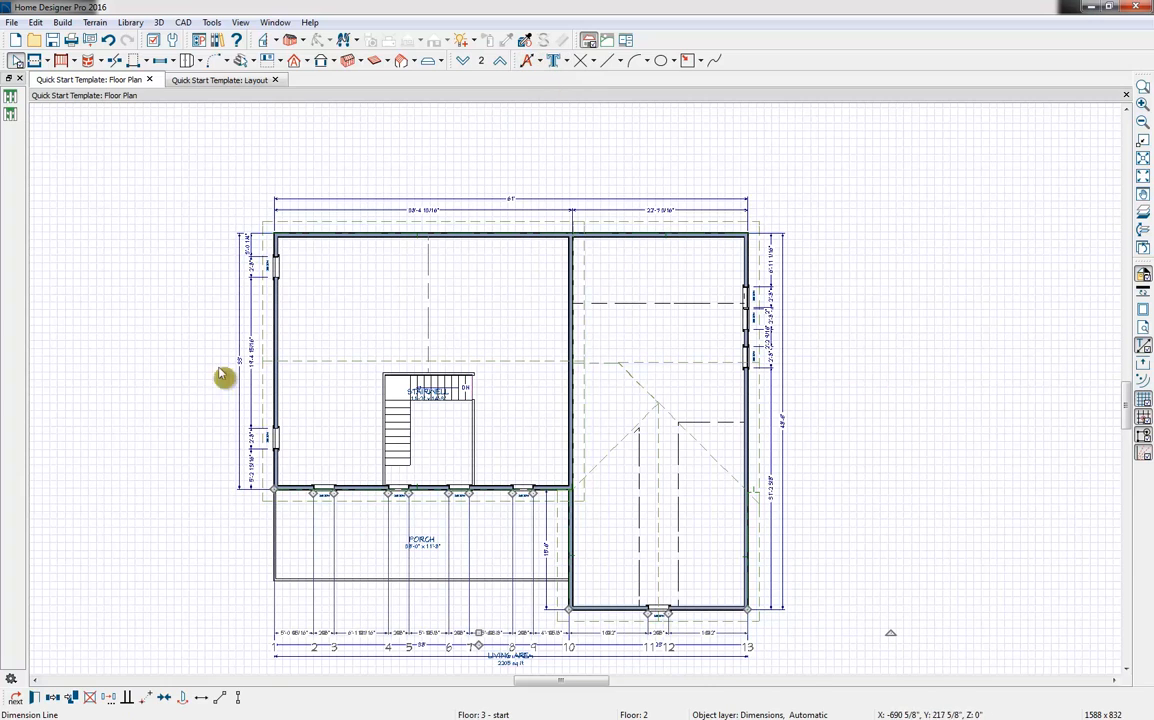
pyautogui.press('Escape')
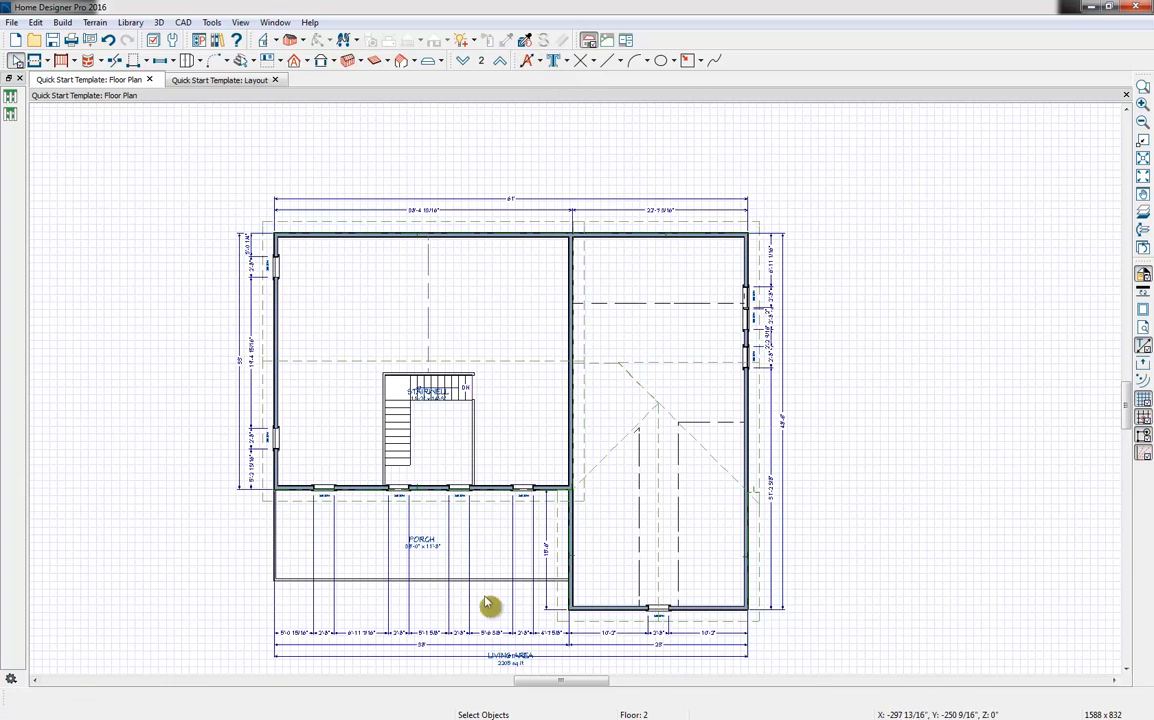
pyautogui.click(108, 40)
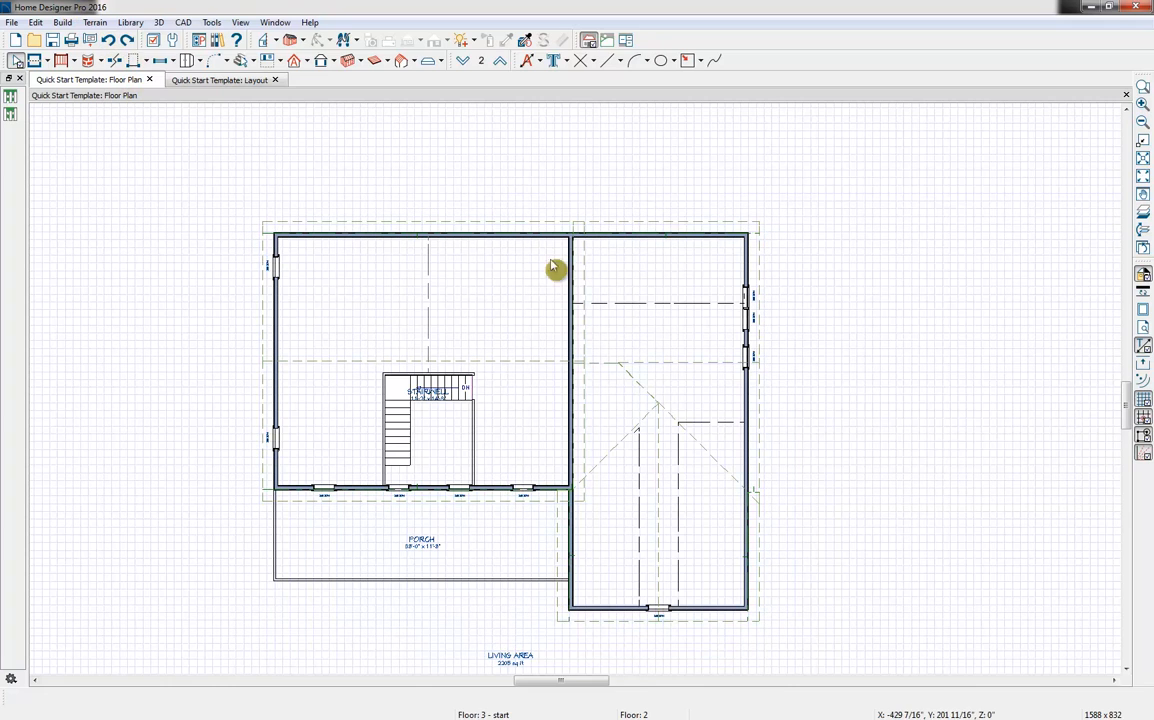
# Set the Auto Exterior Dimension defaults to stop locating the sides of openings
pyautogui.click(154, 41)
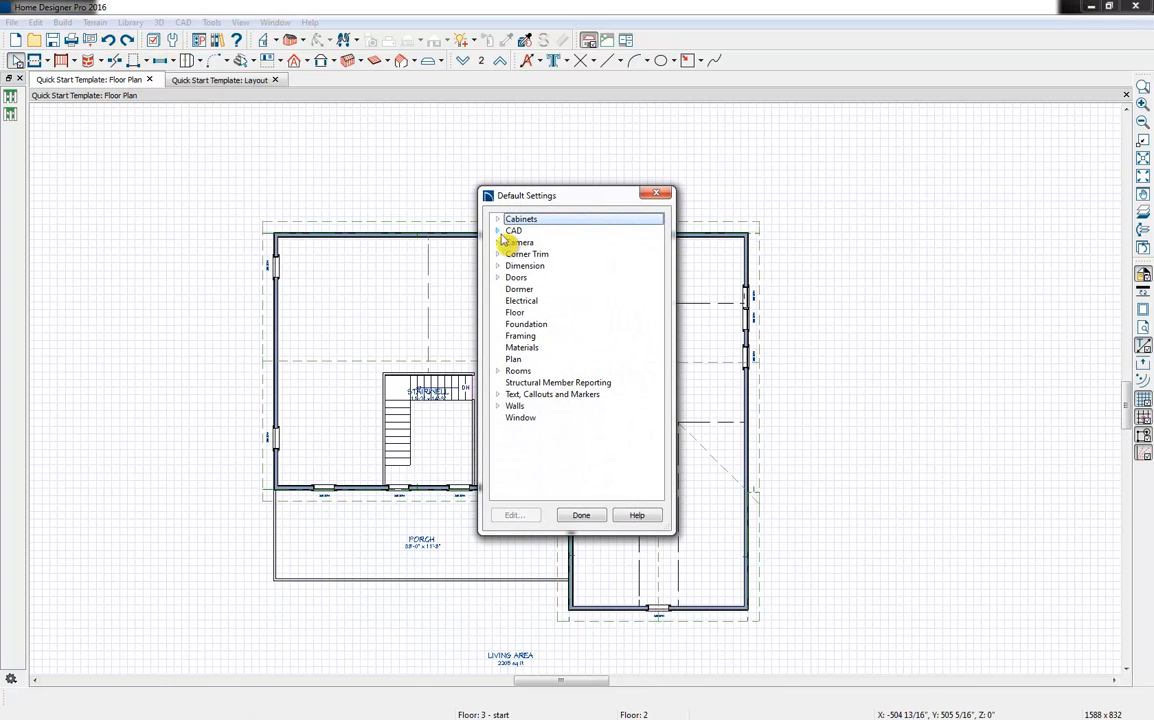
pyautogui.click(497, 267)
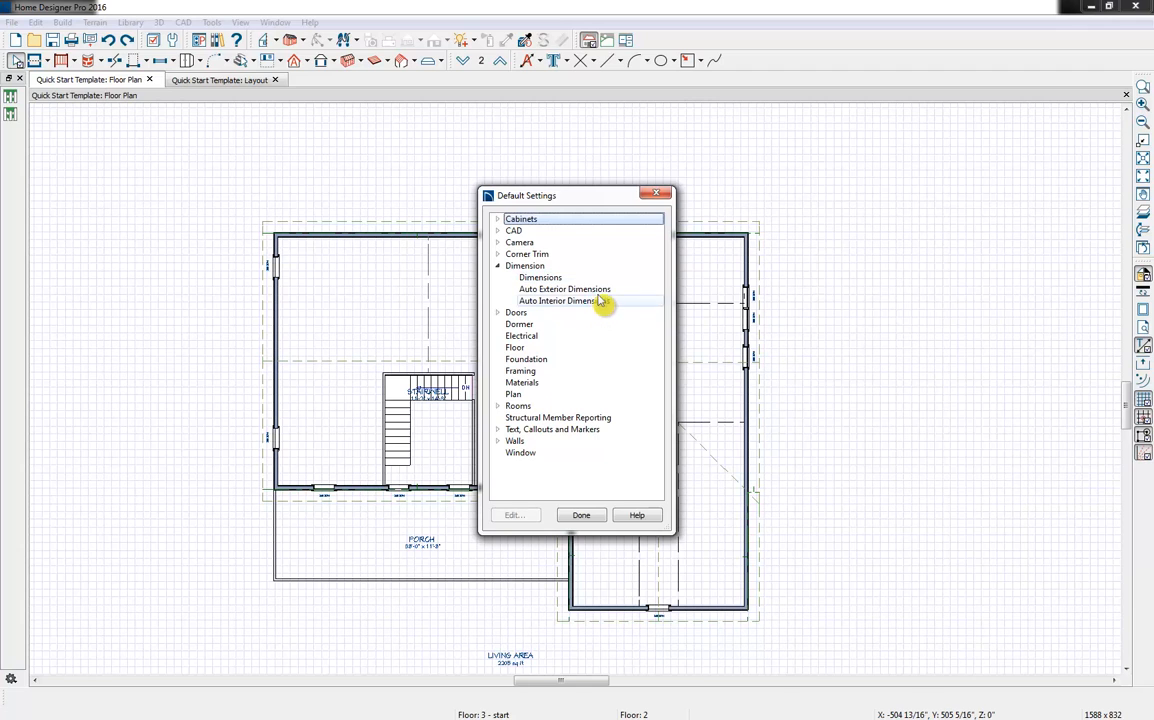
pyautogui.click(597, 289)
pyautogui.doubleClick(597, 289)
pyautogui.click(452, 273)
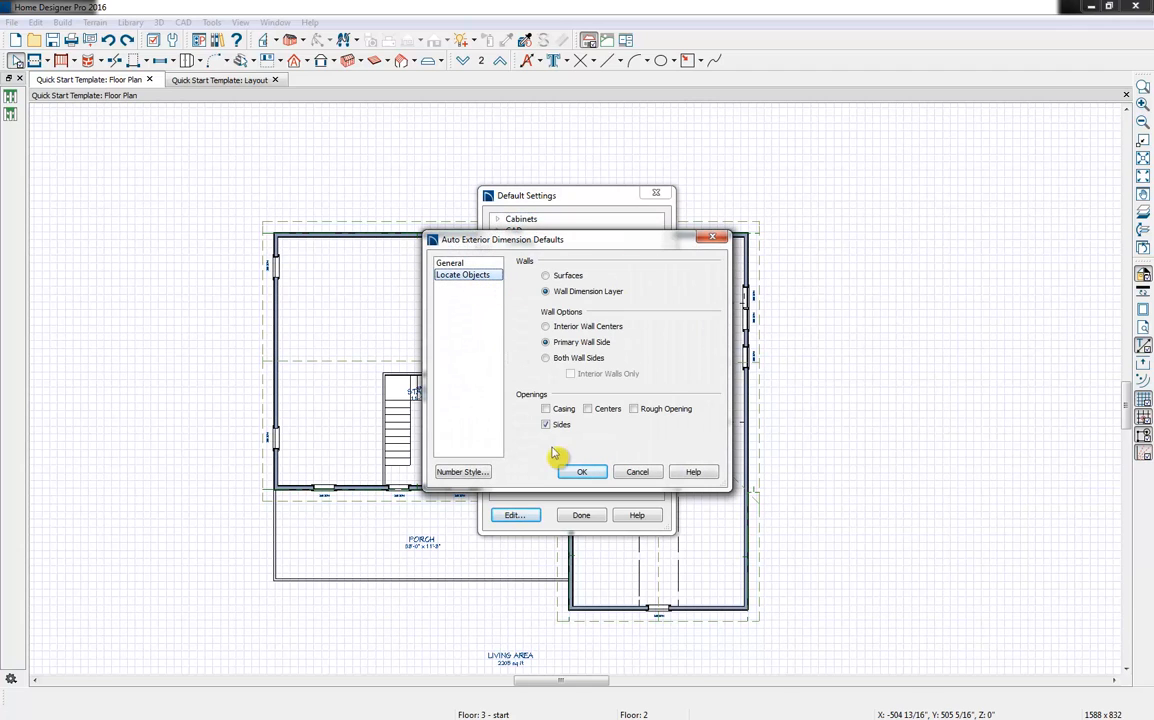
pyautogui.click(561, 426)
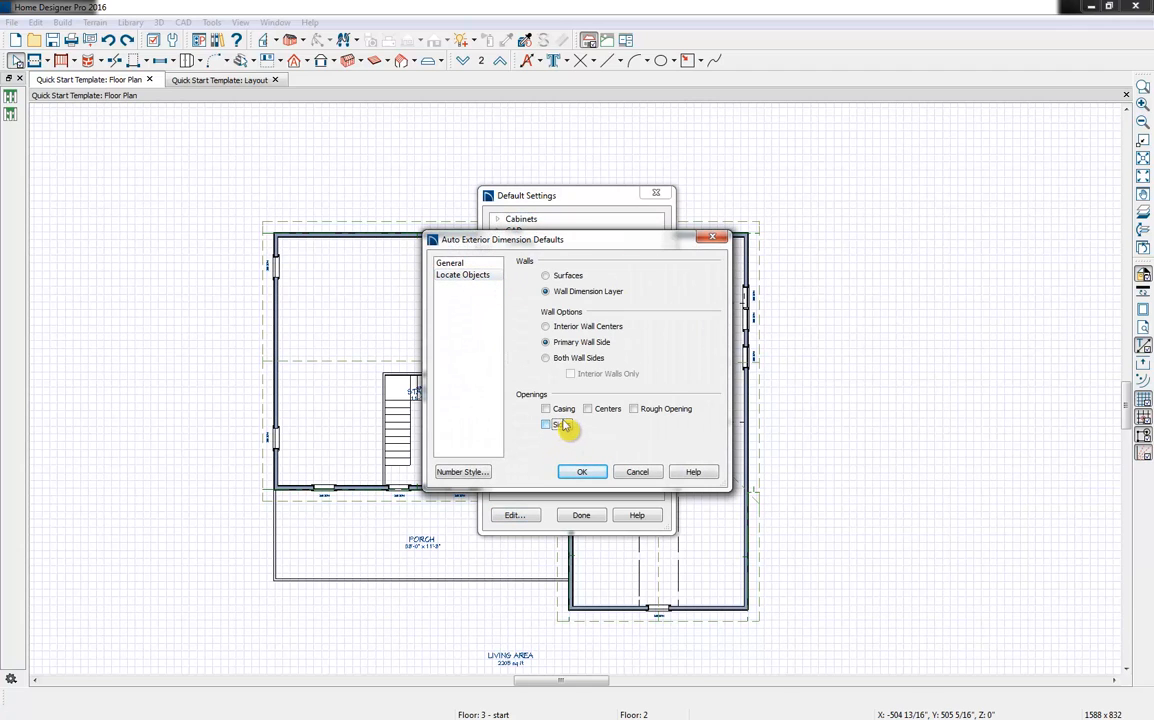
pyautogui.click(582, 472)
pyautogui.click(581, 515)
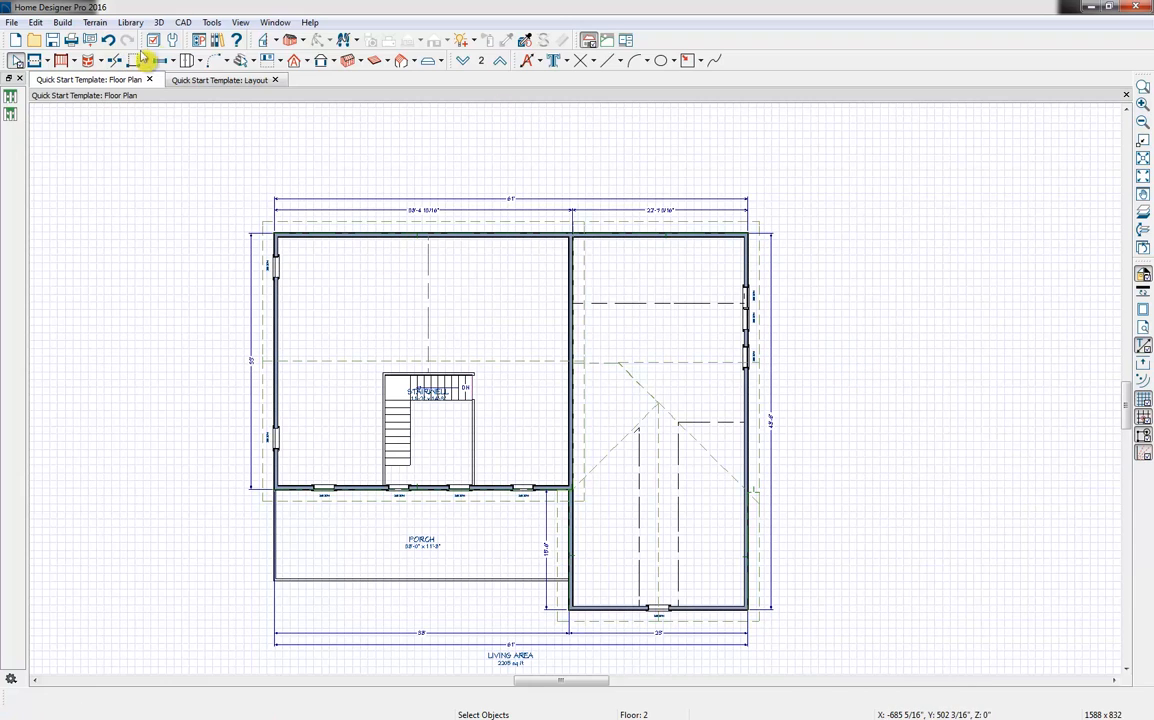
# Send the entire second-floor plan view to the layout at a scale of 1/8 in = 1 ft
pyautogui.click(89, 40)
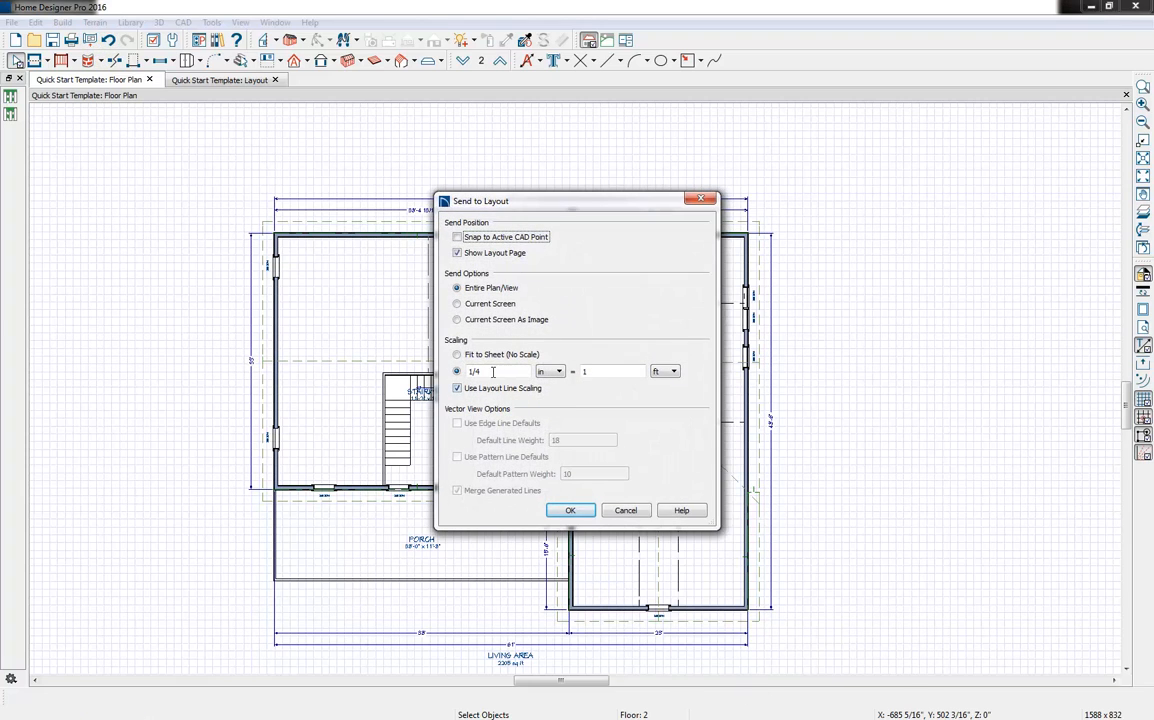
pyautogui.click(583, 515)
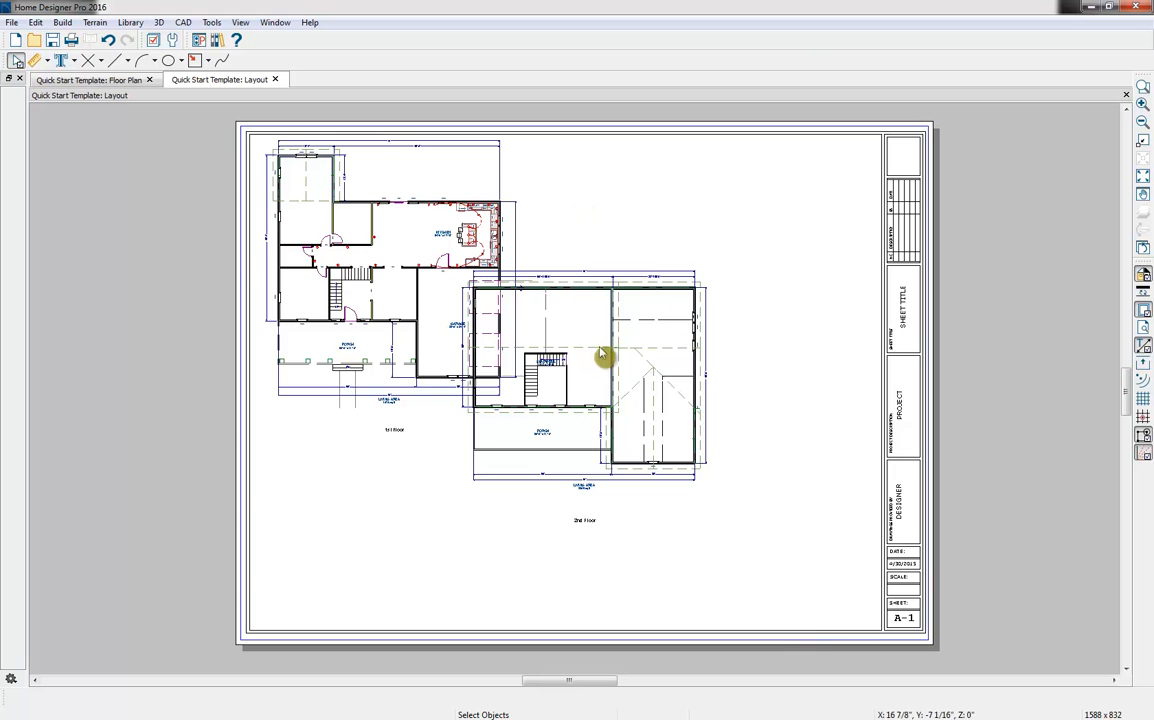
# Move the second-floor plan on the layout sheet to the empty upper-right area beside the first-floor plan
pyautogui.click(590, 389)
pyautogui.moveTo(585, 383); pyautogui.dragTo(726, 270)
pyautogui.click(580, 505)
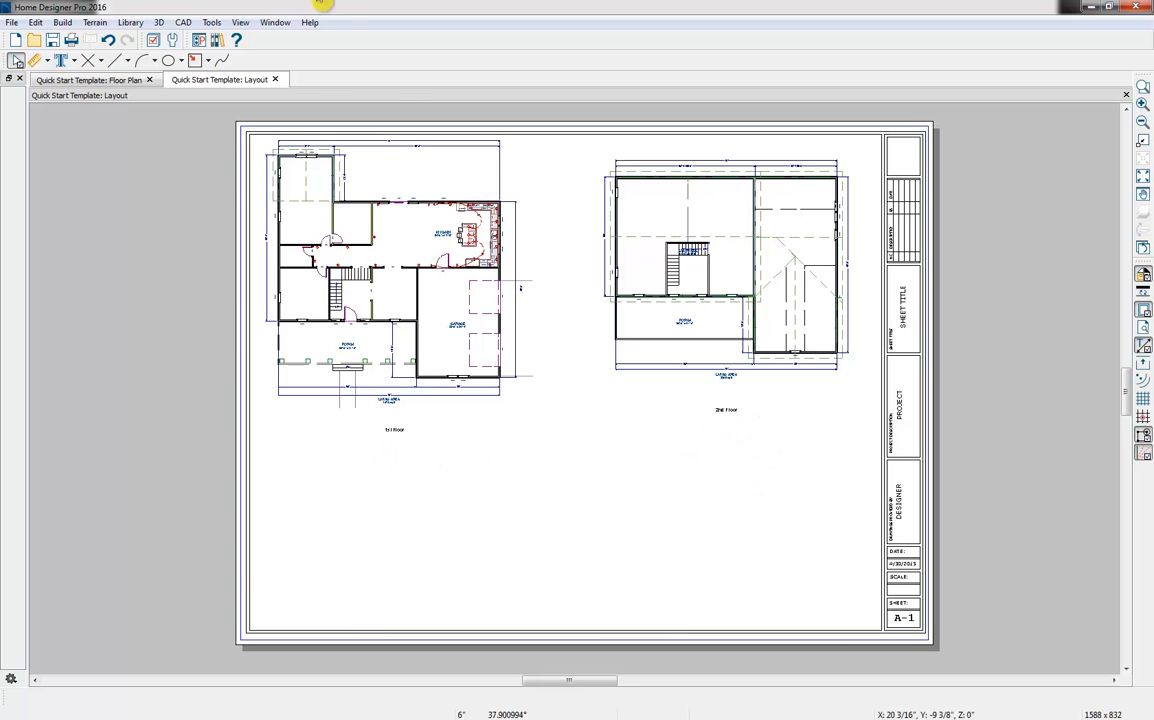
# Return to the floor plan and create a Cross Section/Elevation view looking at the front of the house from beyond the porch
pyautogui.click(113, 81)
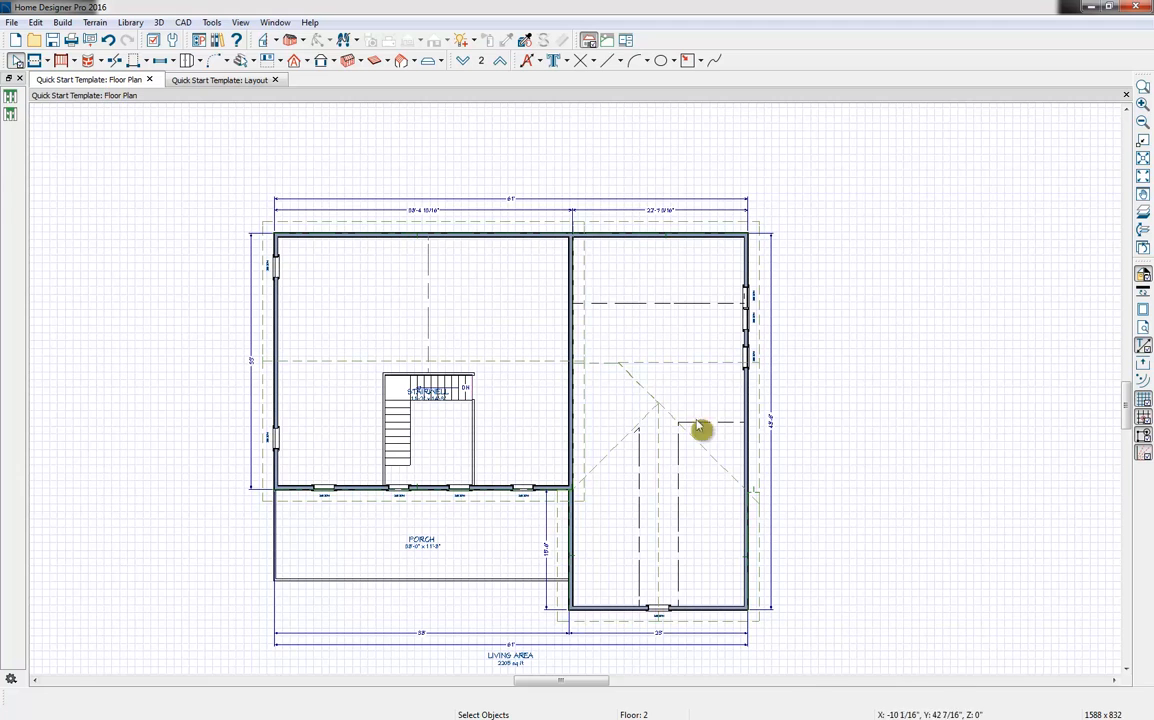
pyautogui.moveTo(699, 433); pyautogui.dragTo(642, 352, button='middle')
pyautogui.scroll(-3, 642, 352)
pyautogui.click(274, 41)
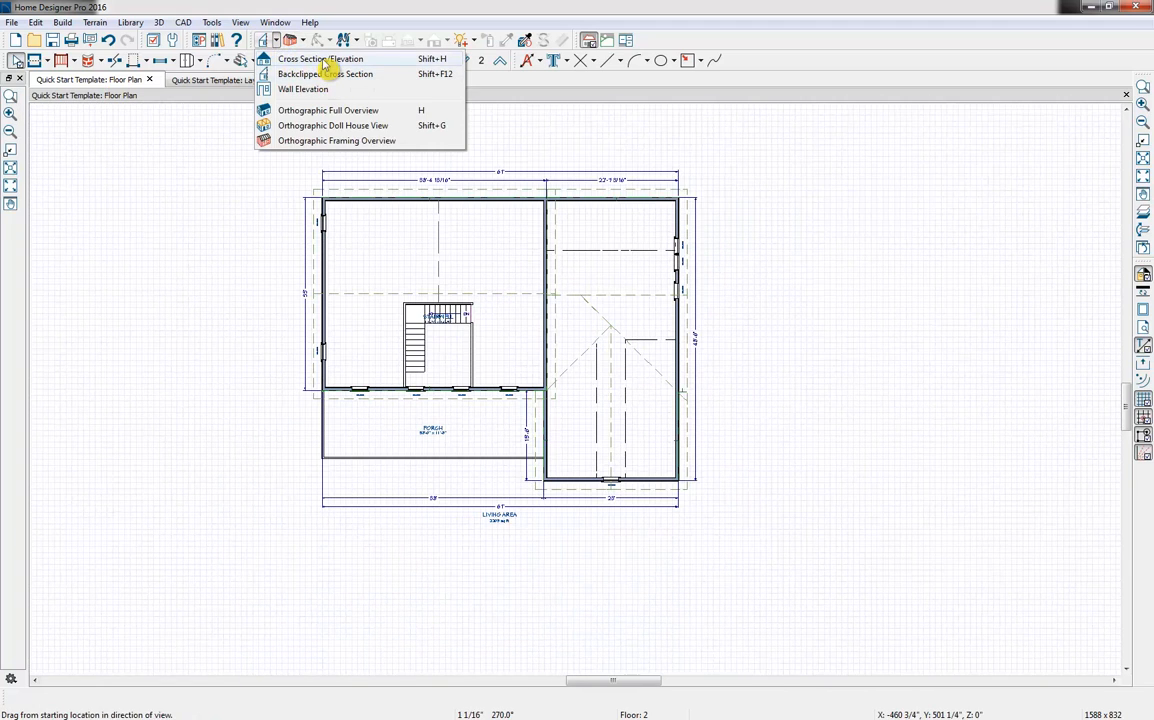
pyautogui.click(324, 60)
pyautogui.moveTo(495, 571); pyautogui.dragTo(495, 541)
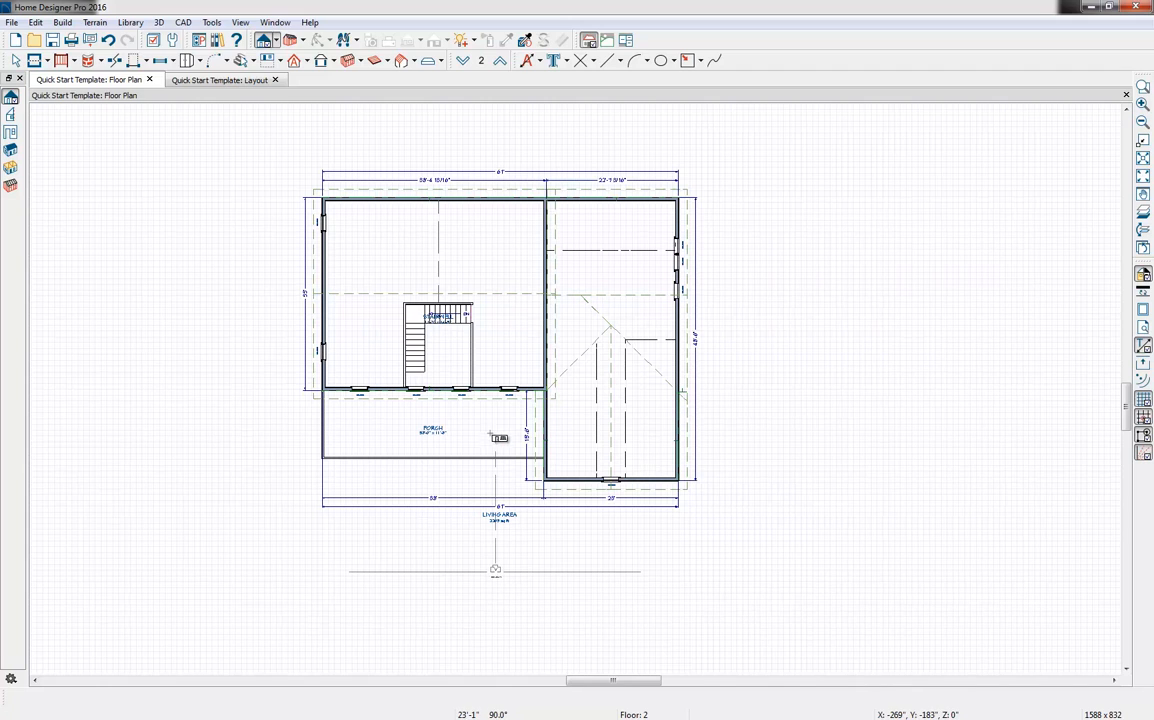
pyautogui.moveTo(490, 428); pyautogui.dragTo(490, 429)
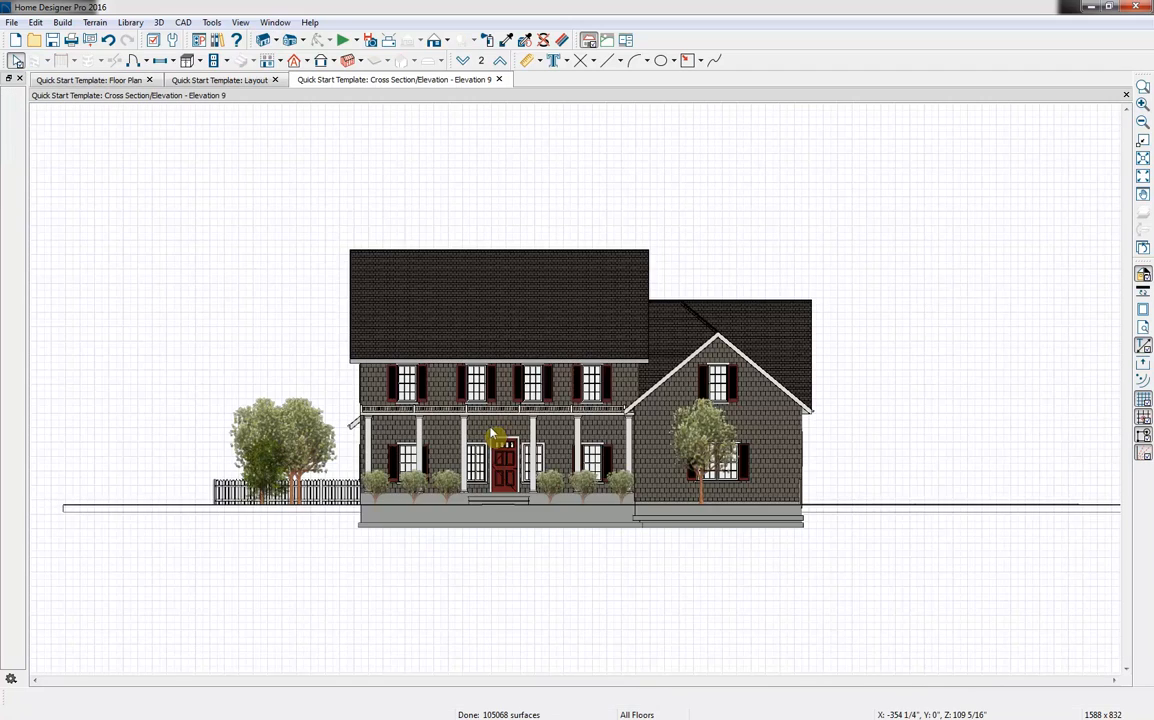
# Turn off the display of the "Plants" layer in the front elevation and switch the view's color off to show line work
pyautogui.scroll(4, 500, 429)
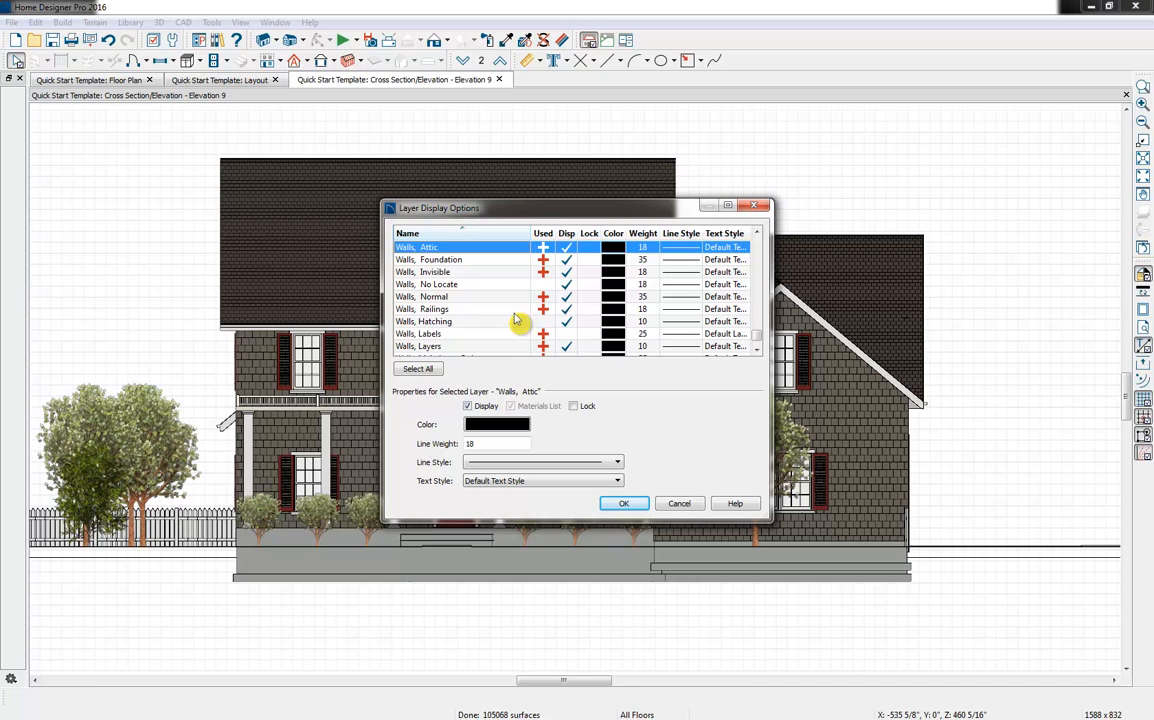
pyautogui.press('p')
pyautogui.click(562, 262)
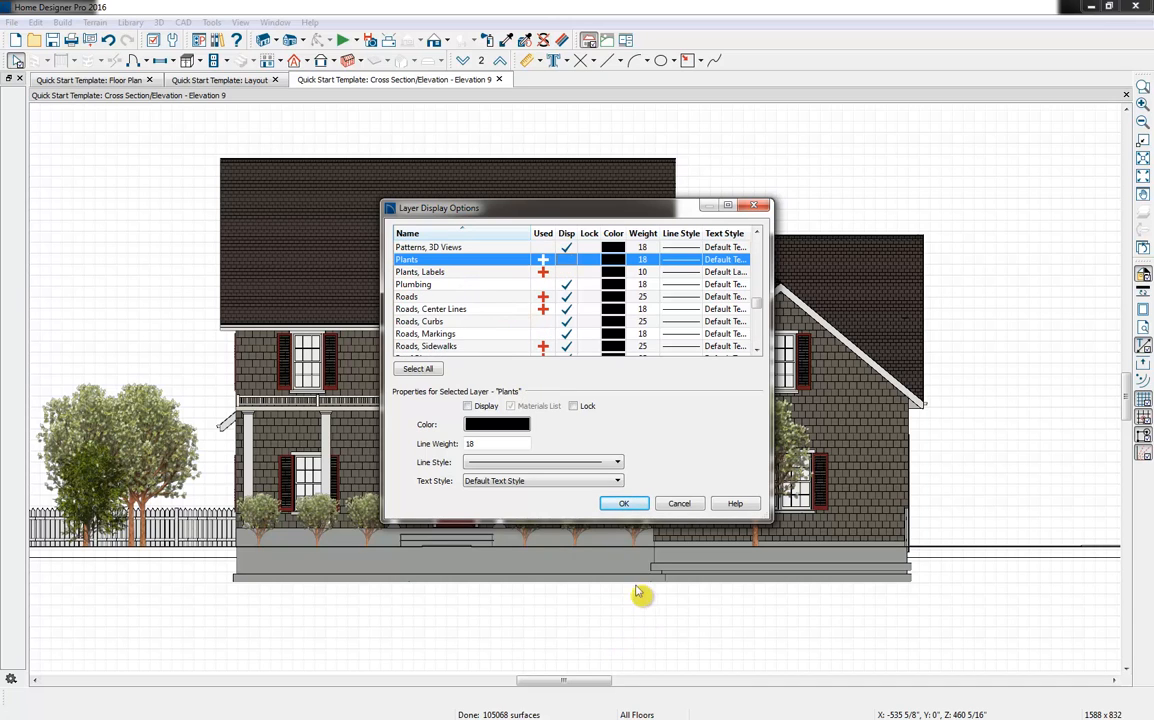
pyautogui.click(625, 505)
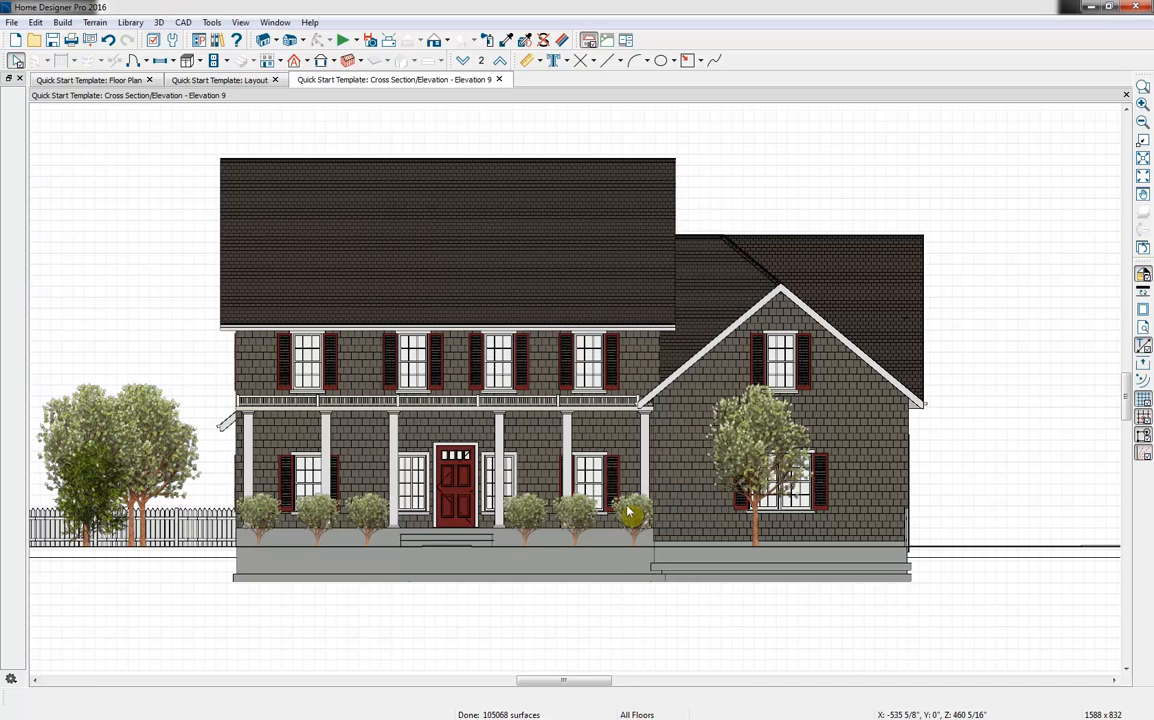
pyautogui.click(1140, 274)
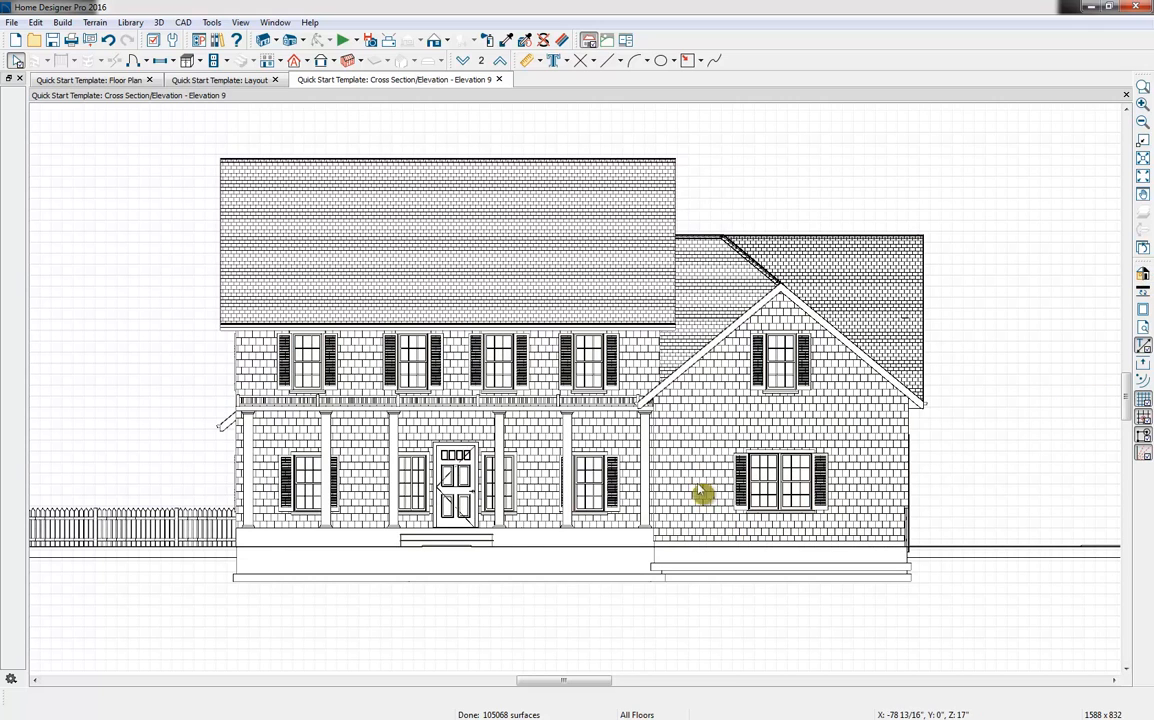
# Send the entire front elevation view to the layout at a scale of 1/8 in = 1 ft
pyautogui.click(90, 41)
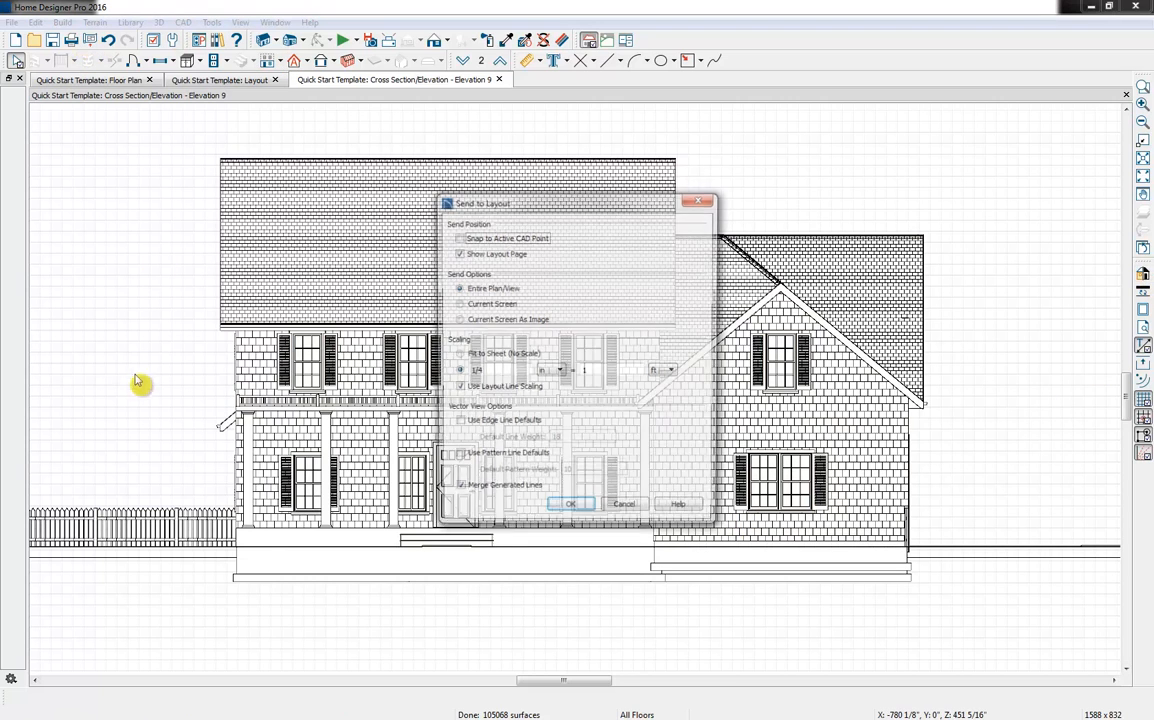
pyautogui.click(493, 372)
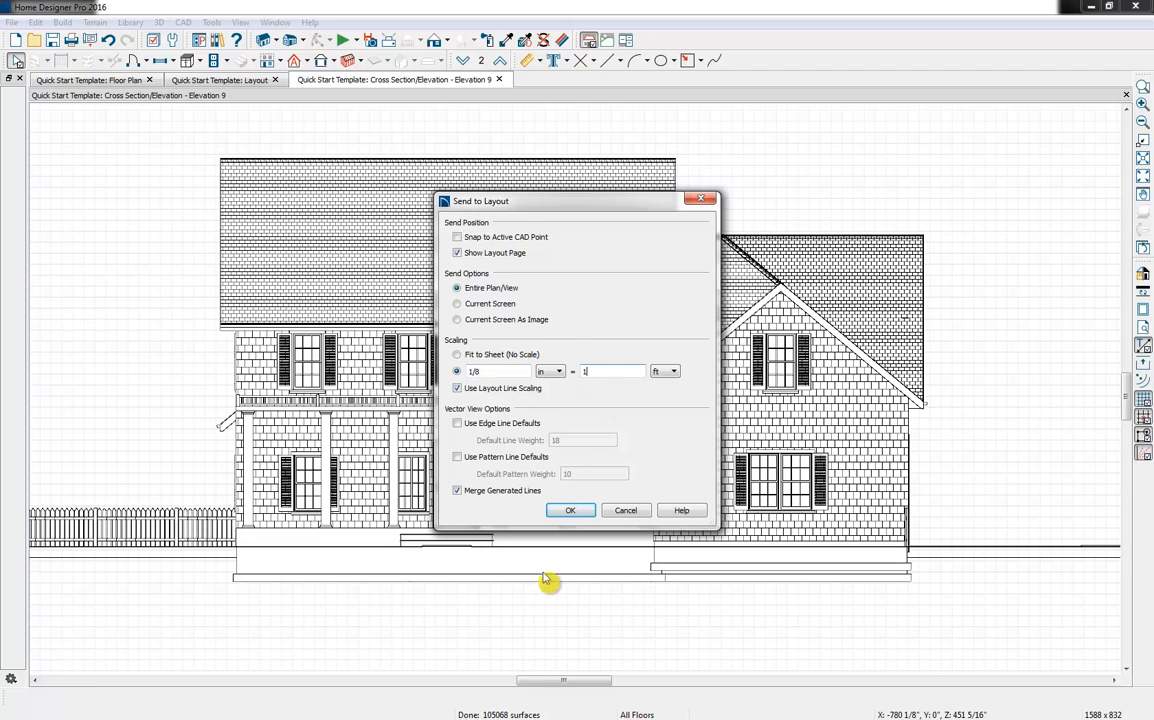
pyautogui.click(582, 512)
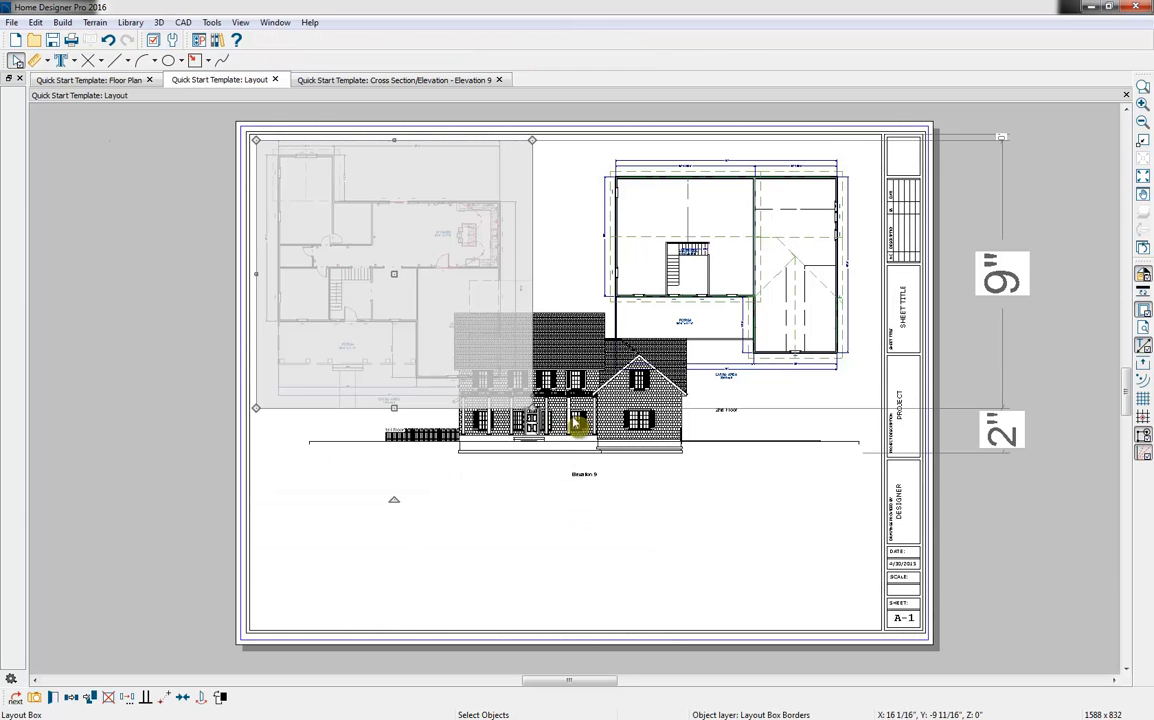
# Crop both sides of the elevation's layout box close to the house and place it below the first-floor plan
pyautogui.click(578, 425)
pyautogui.moveTo(587, 379); pyautogui.dragTo(533, 506)
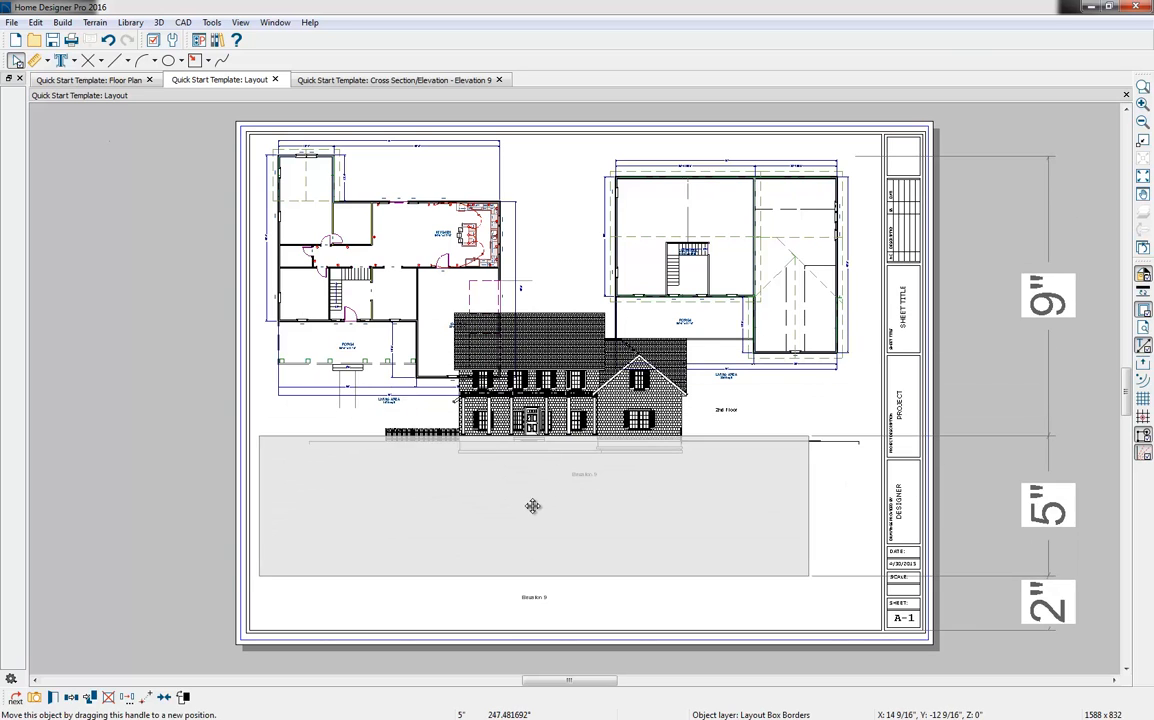
pyautogui.moveTo(809, 506); pyautogui.dragTo(661, 513)
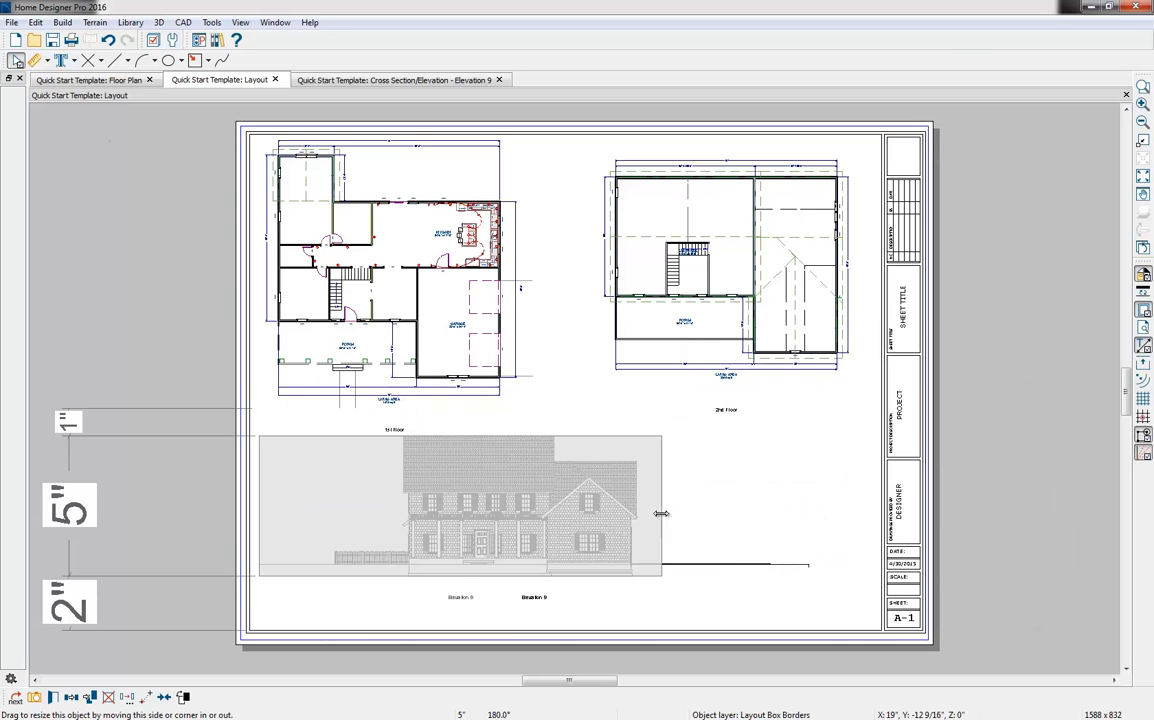
pyautogui.moveTo(261, 532); pyautogui.dragTo(383, 505)
pyautogui.moveTo(536, 516); pyautogui.dragTo(422, 527)
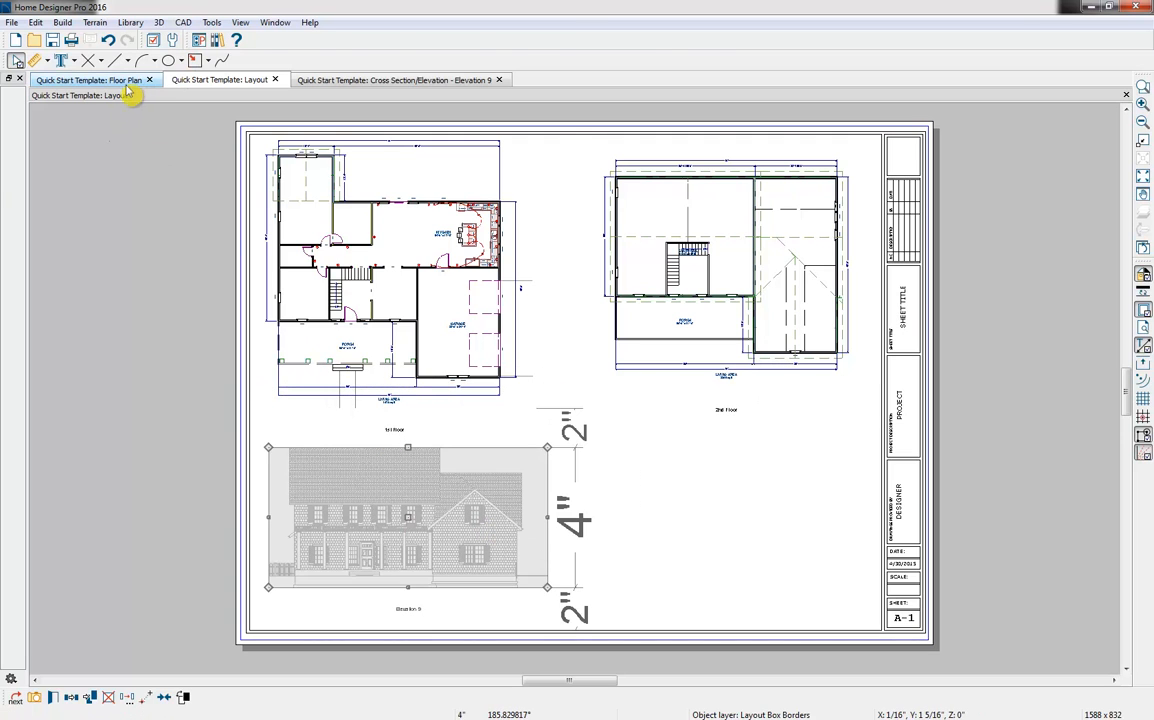
# Create a Perspective Full Overview of the house from the floor plan and send it to the layout as a current-screen image
pyautogui.click(126, 81)
pyautogui.click(305, 40)
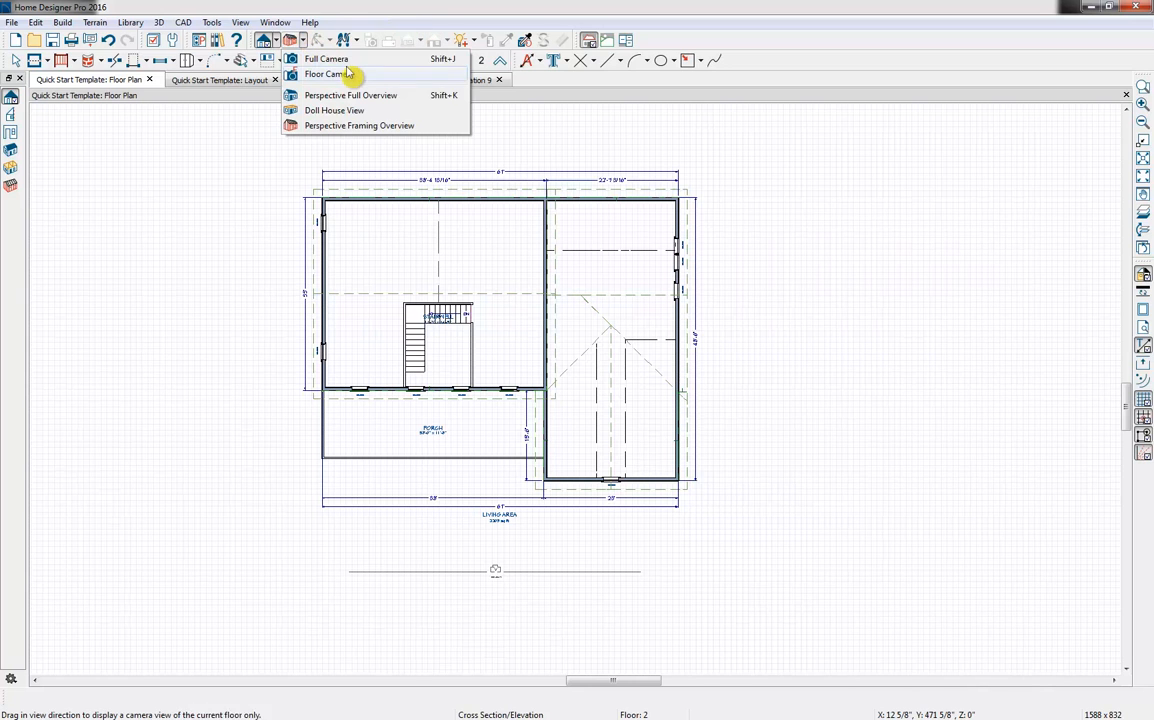
pyautogui.click(335, 93)
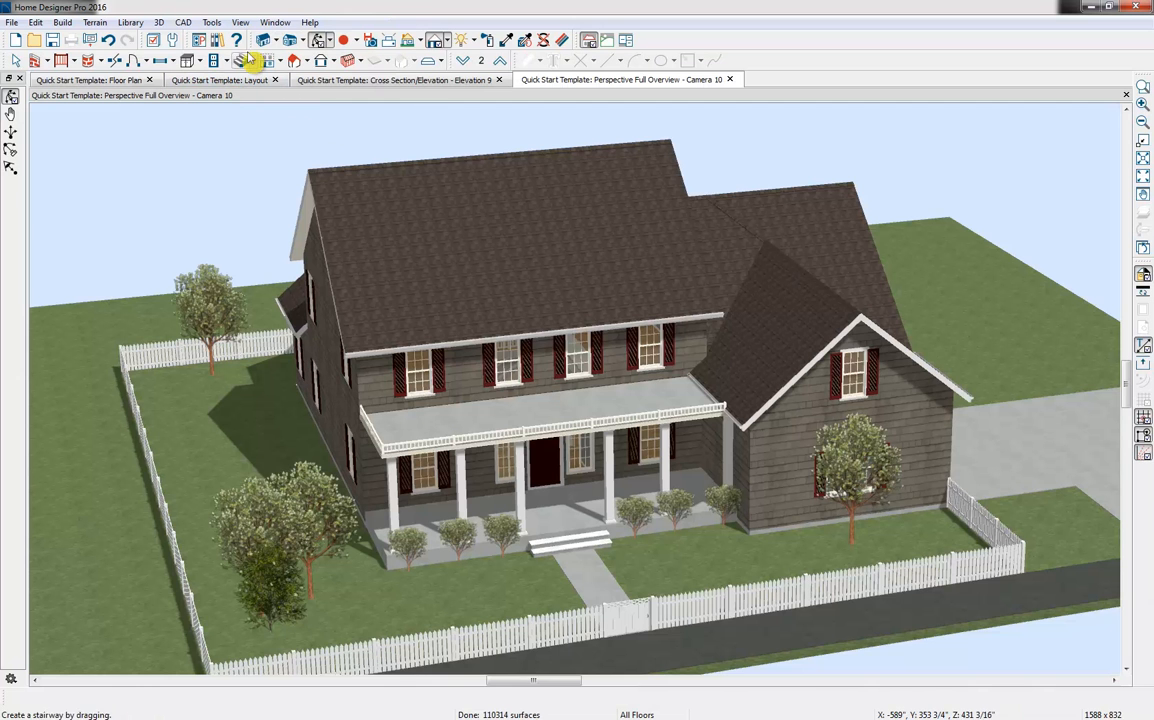
pyautogui.click(90, 42)
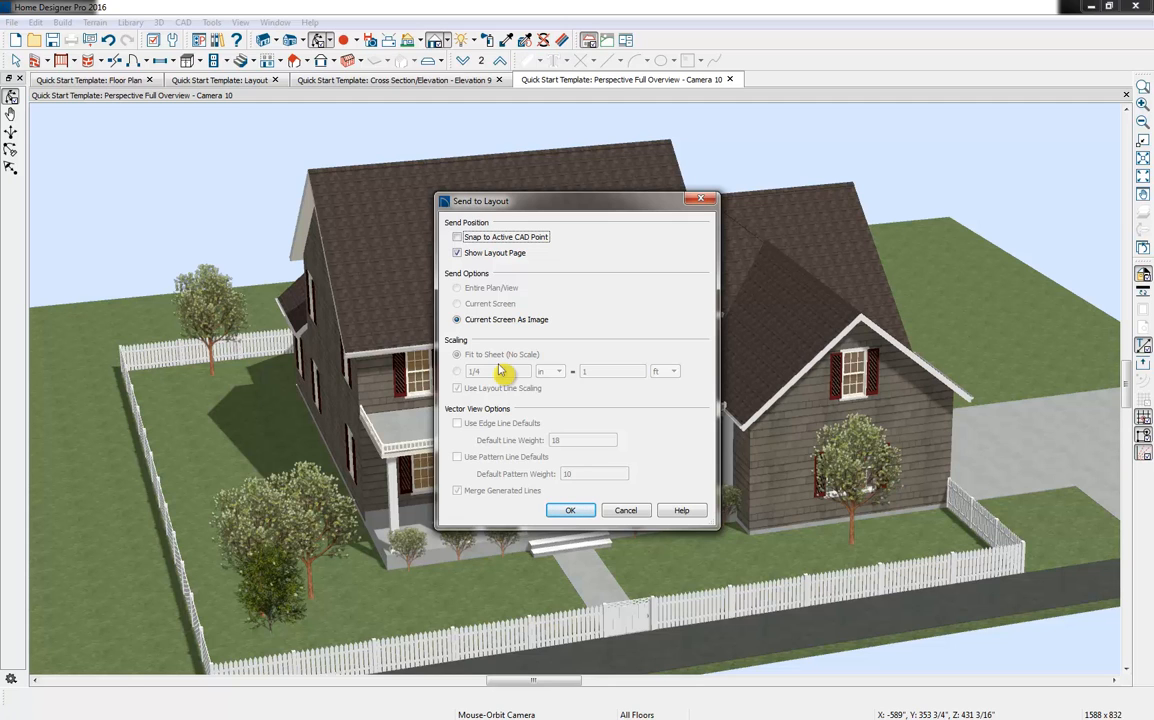
pyautogui.click(583, 513)
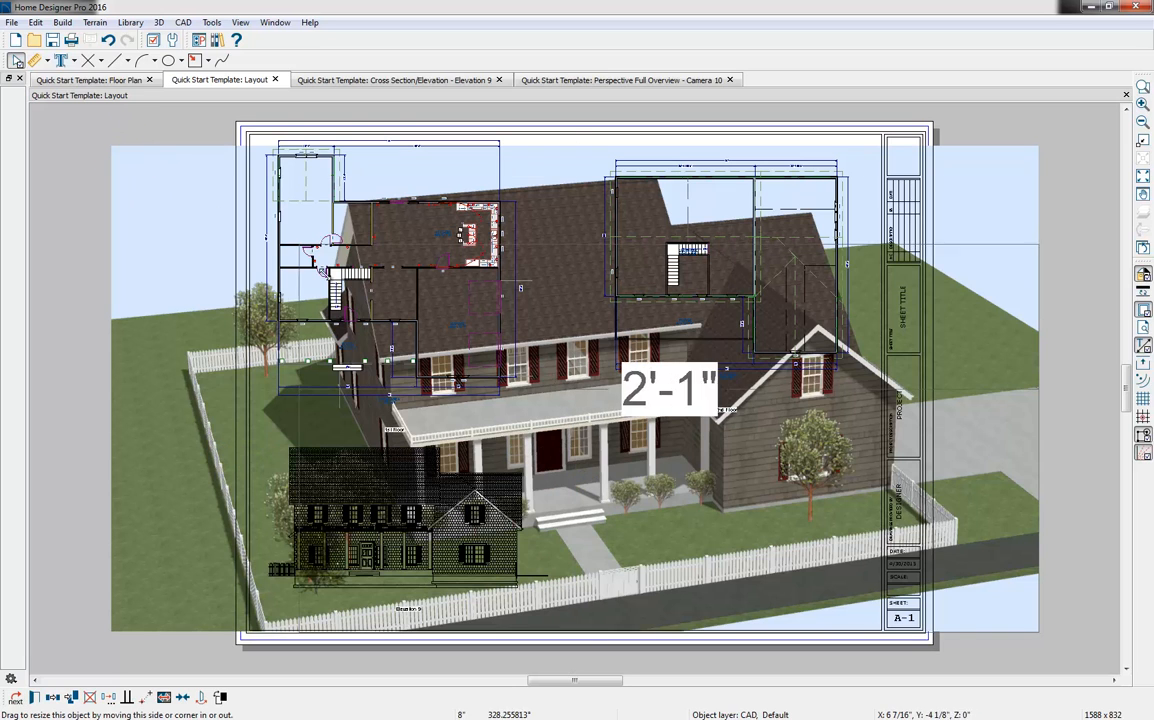
# Shrink the perspective image and fit it below the second-floor plan, beside the front elevation, within the sheet border
pyautogui.moveTo(685, 476); pyautogui.dragTo(777, 515)
pyautogui.click(853, 573)
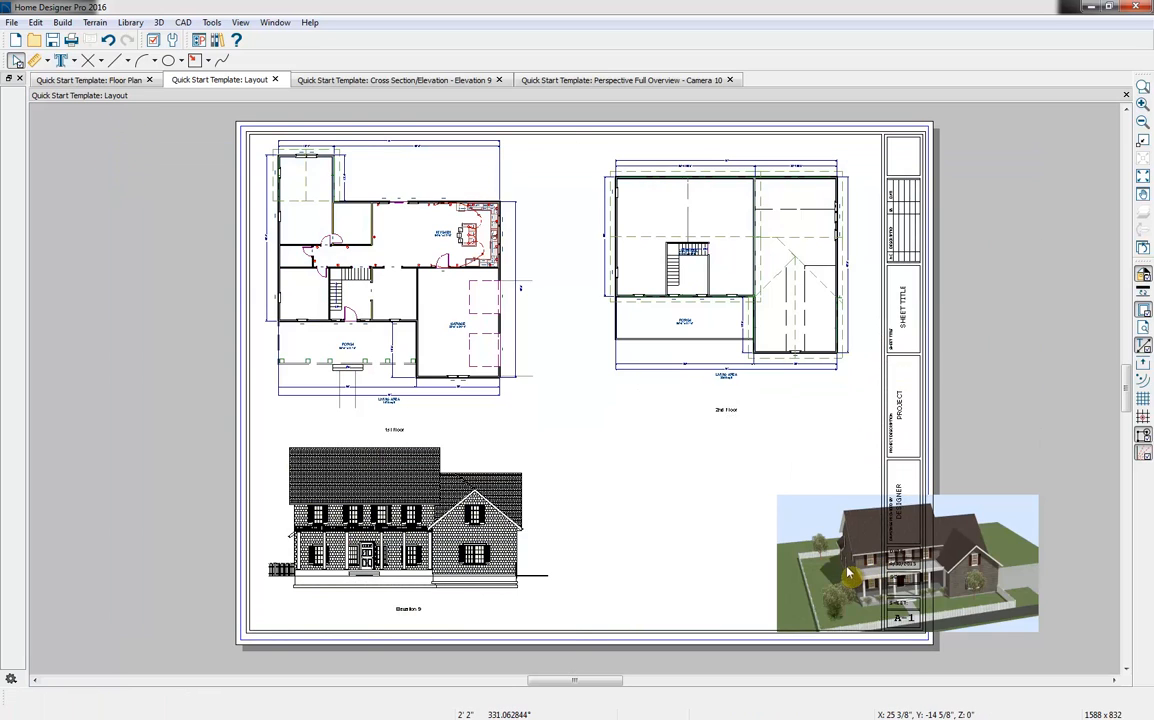
pyautogui.moveTo(907, 568); pyautogui.dragTo(691, 484)
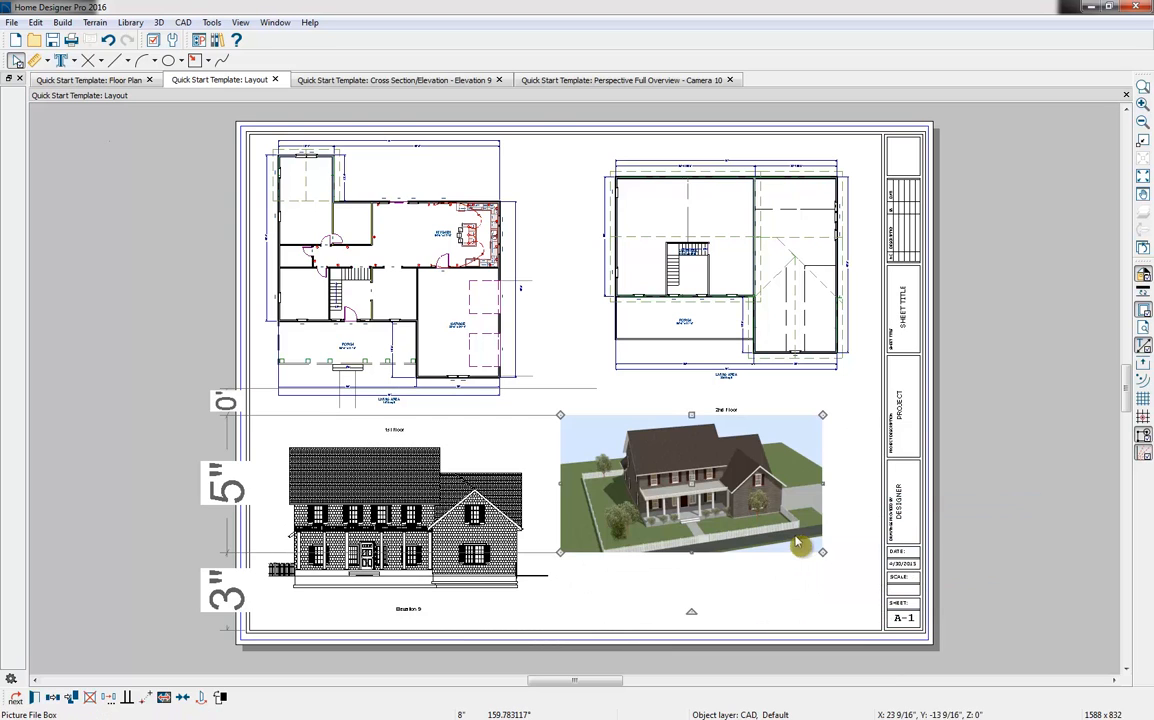
pyautogui.moveTo(820, 549); pyautogui.dragTo(863, 601)
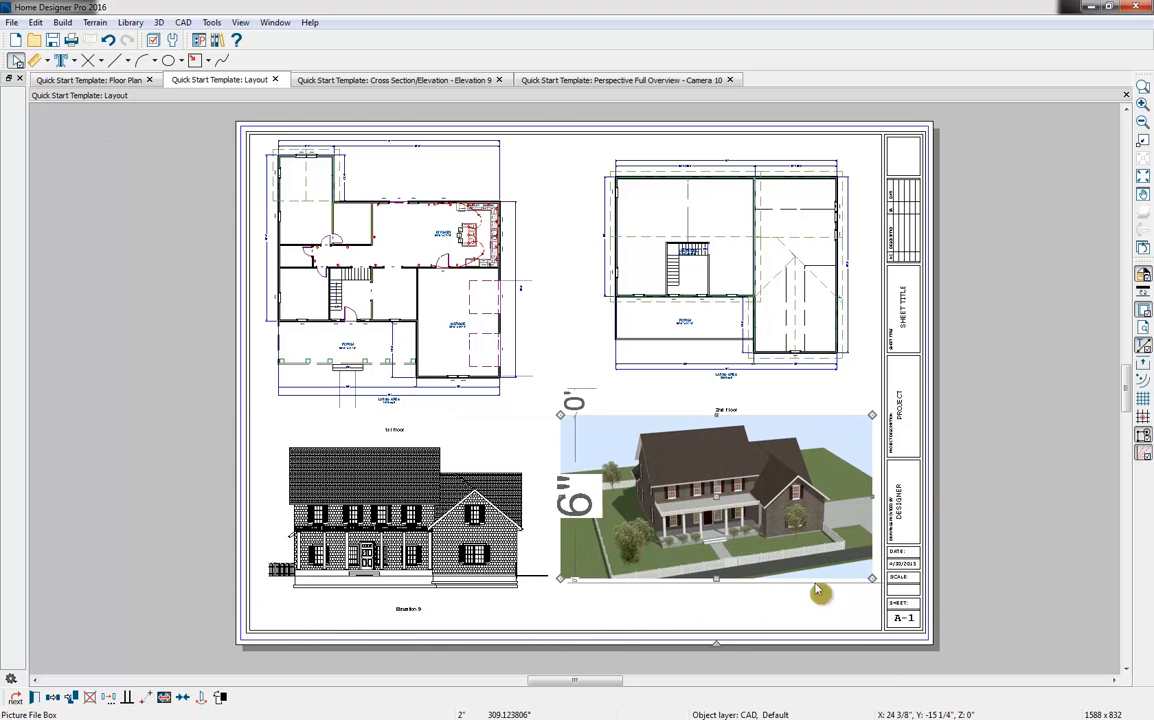
pyautogui.click(815, 547)
pyautogui.click(1064, 481)
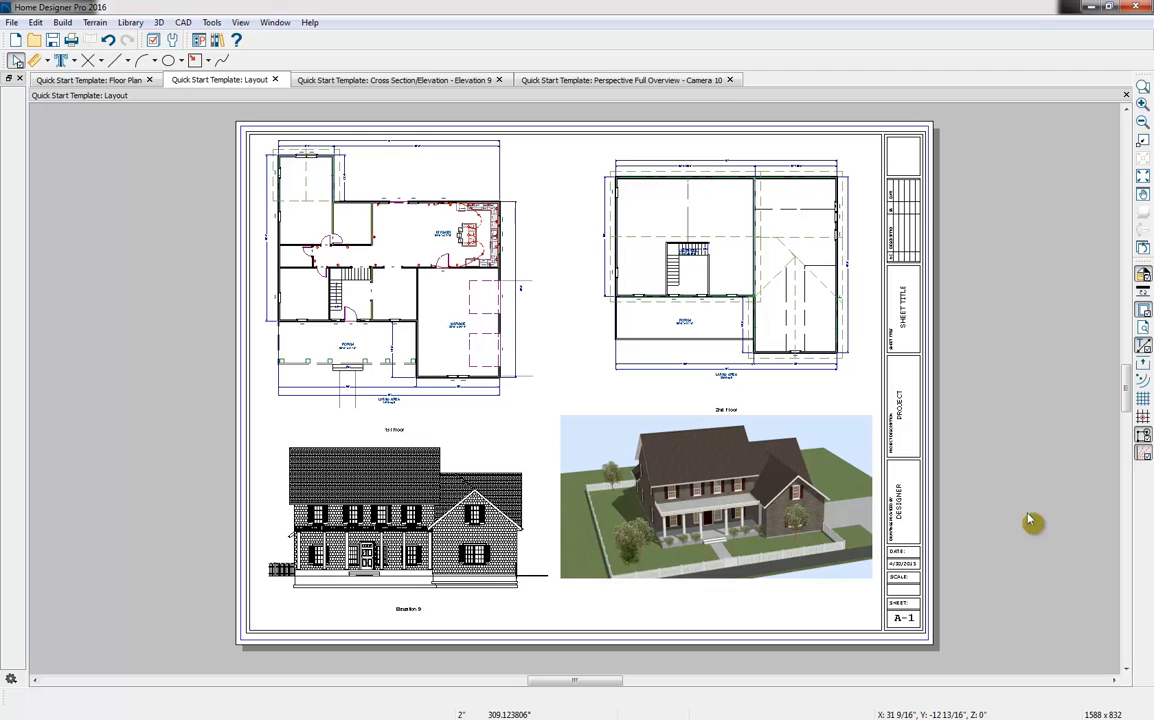
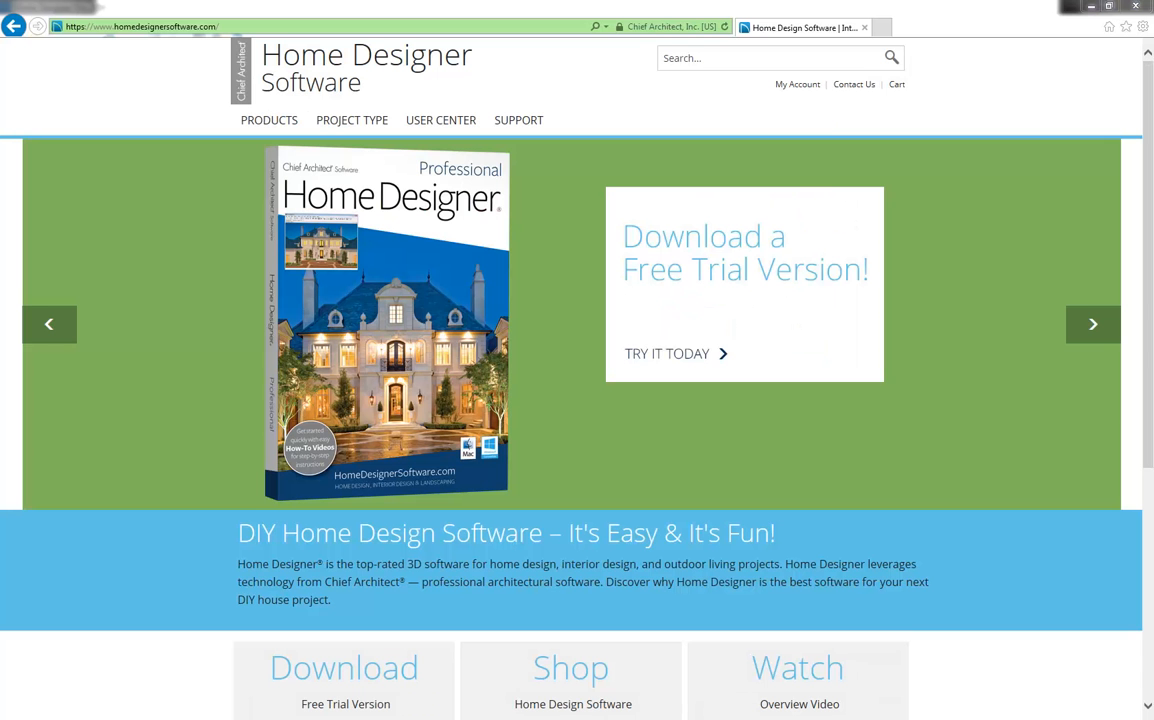
# View the Product Chooser comparison of Home Designer products, followed by the Free Trial Download page
pyautogui.moveTo(263, 121)
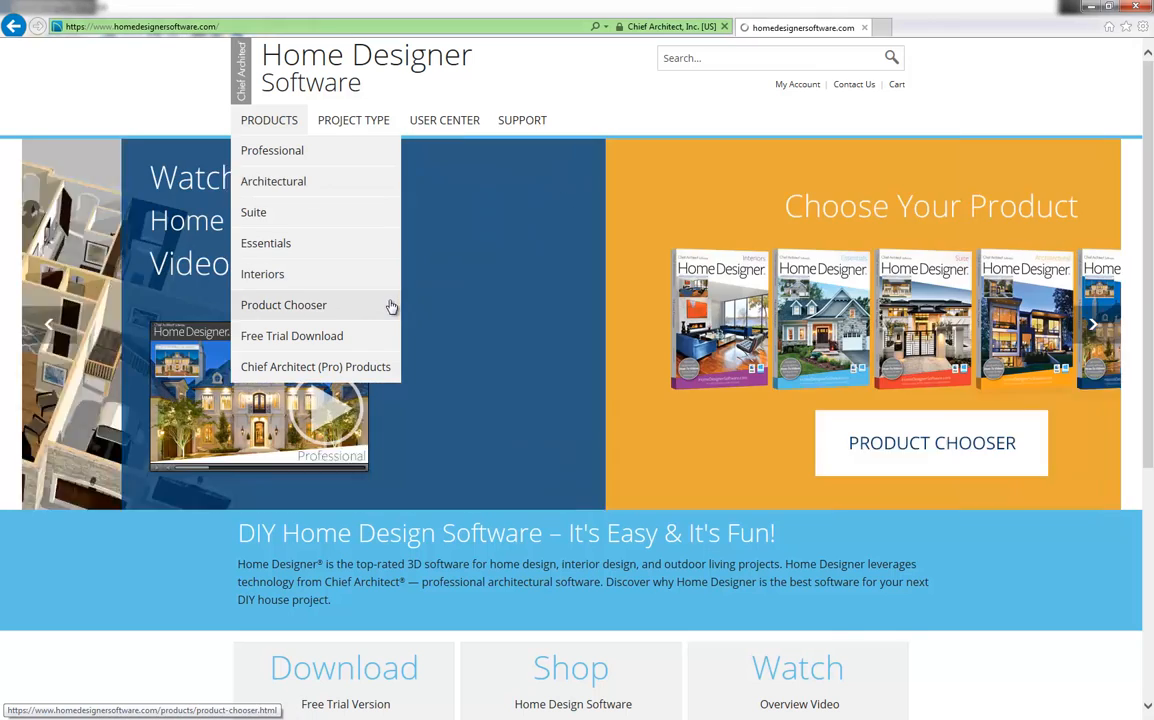
pyautogui.click(392, 305)
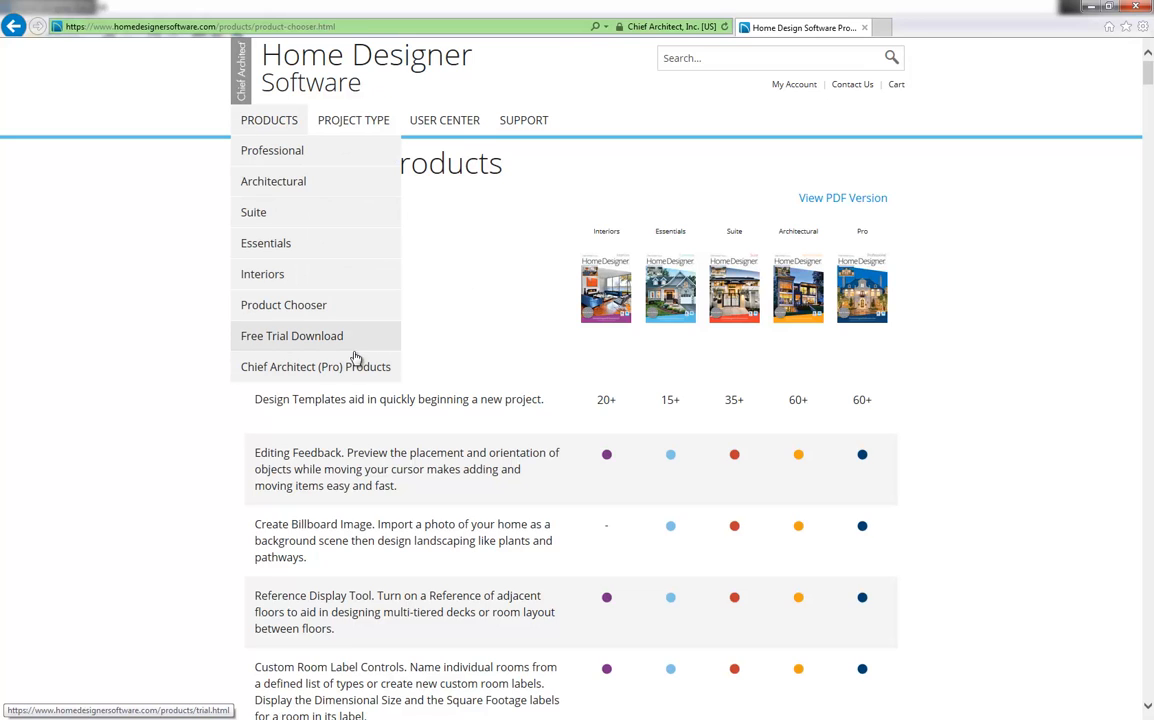
pyautogui.click(356, 342)
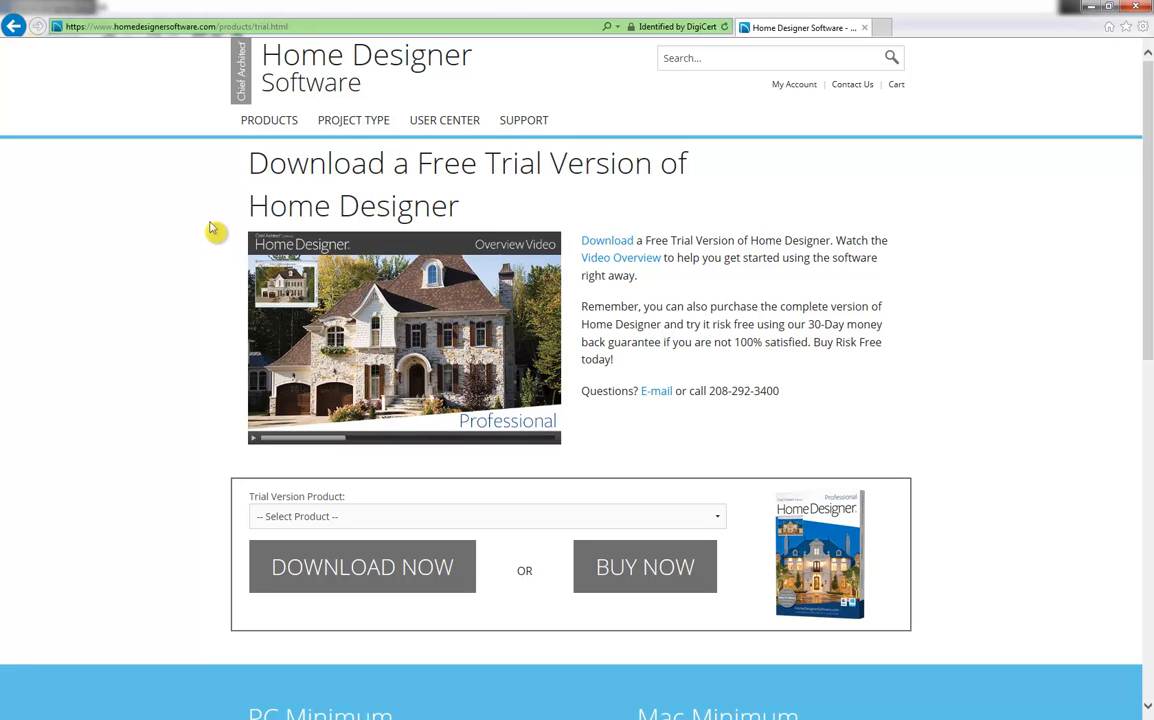
# View the Home Designer Training Videos list and return to the free trial page
pyautogui.moveTo(458, 119)
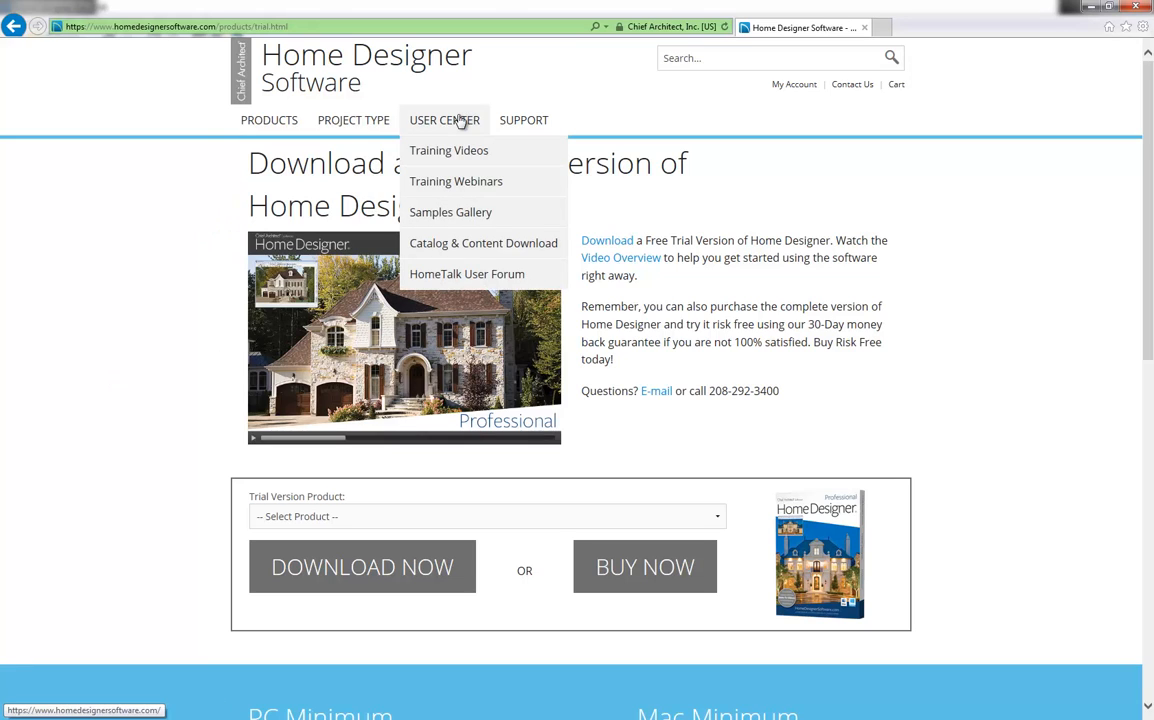
pyautogui.click(505, 154)
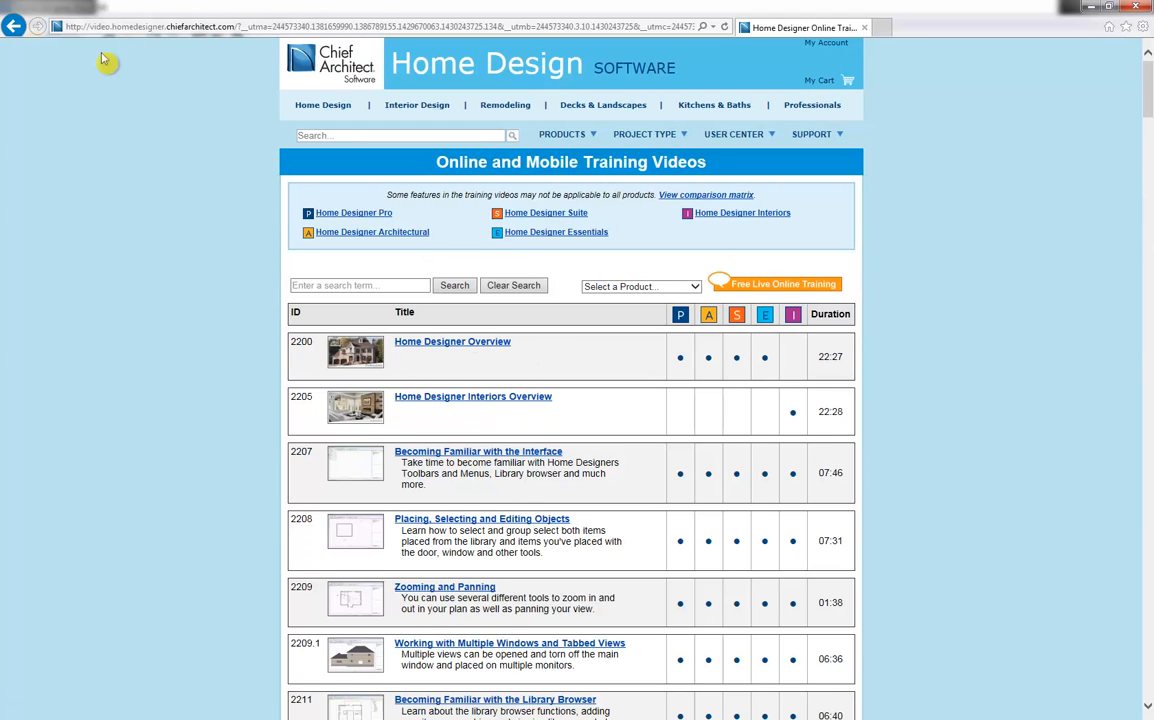
pyautogui.click(14, 26)
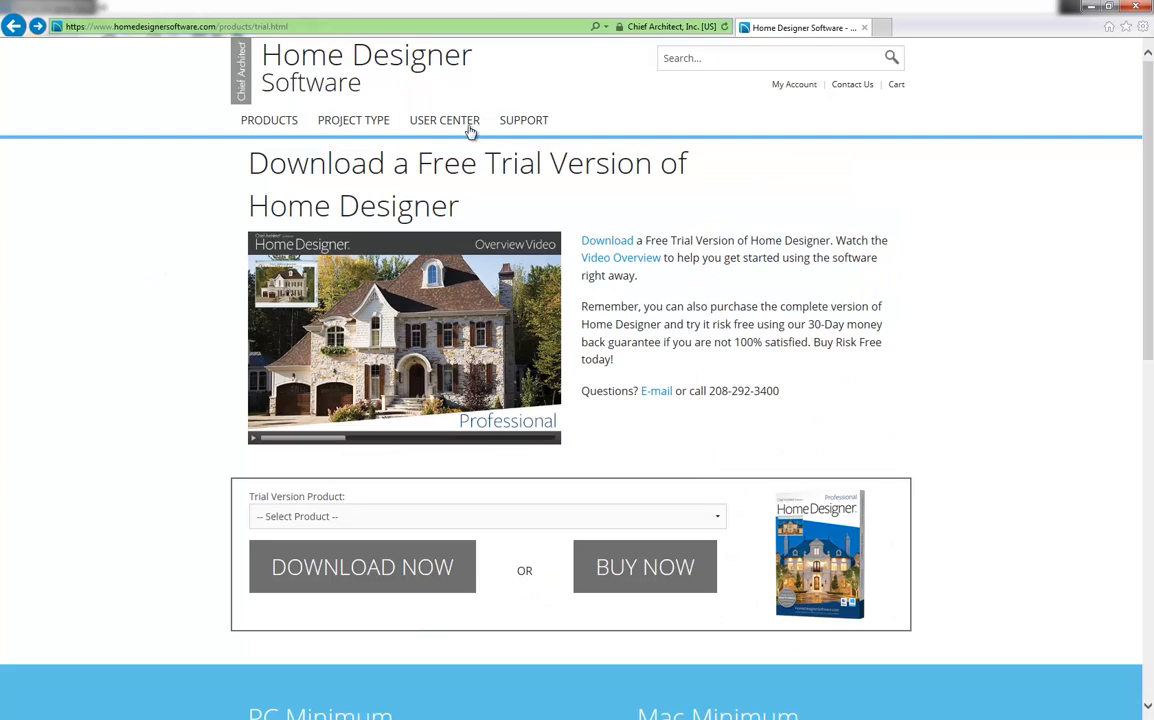
# Open the Samples Gallery and look through its Sample Plans and Renderings sections
pyautogui.moveTo(474, 127)
pyautogui.click(507, 215)
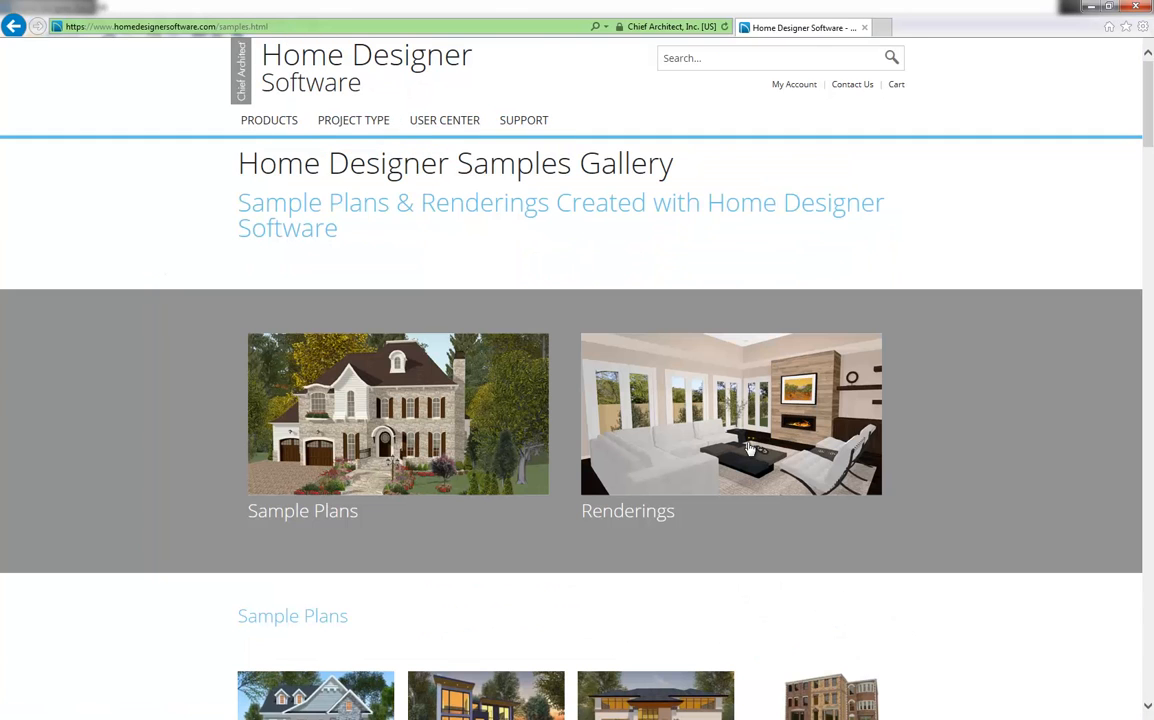
pyautogui.scroll(-4, 144, 536)
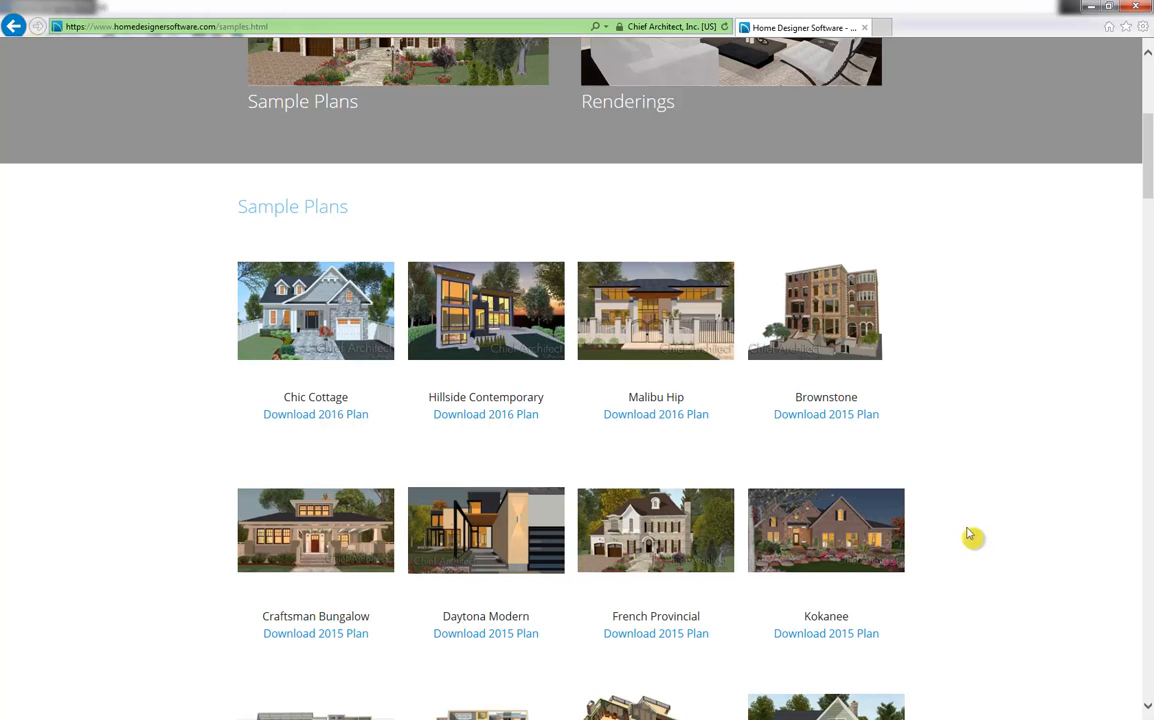
pyautogui.scroll(3, 572, 160)
pyautogui.click(733, 292)
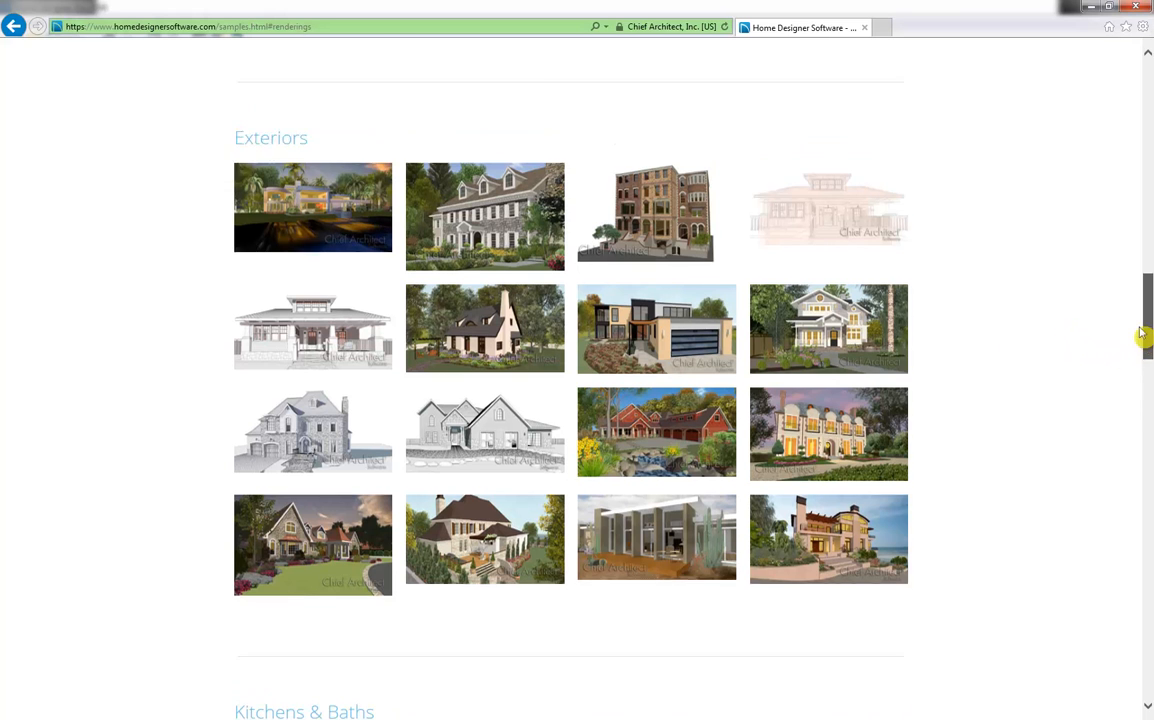
pyautogui.moveTo(1148, 340); pyautogui.dragTo(1107, 95)
# Go to the website's Support section and open the Knowledge Base
pyautogui.moveTo(440, 121)
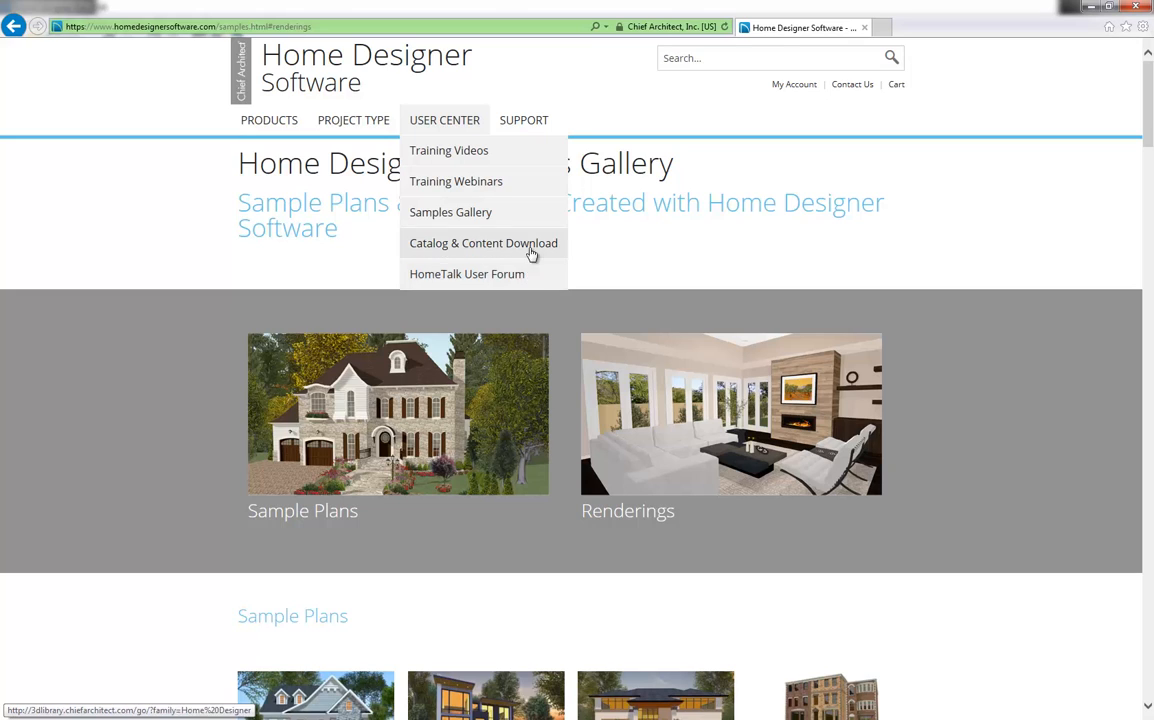
pyautogui.click(521, 128)
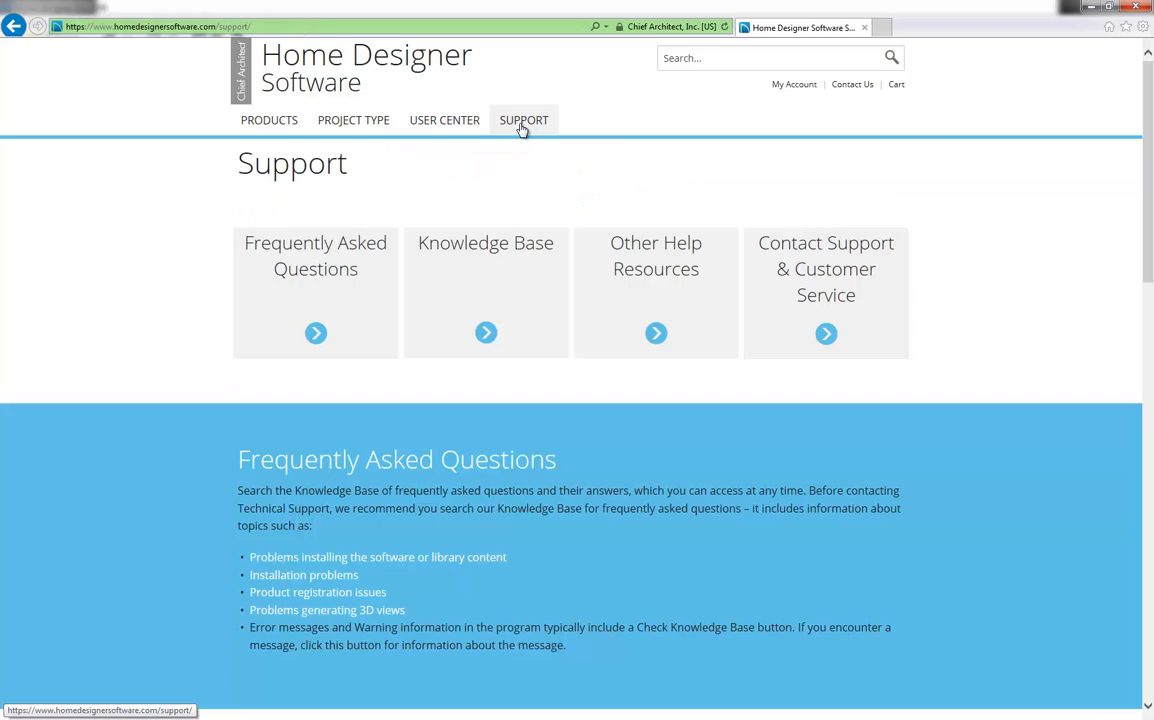
pyautogui.click(518, 287)
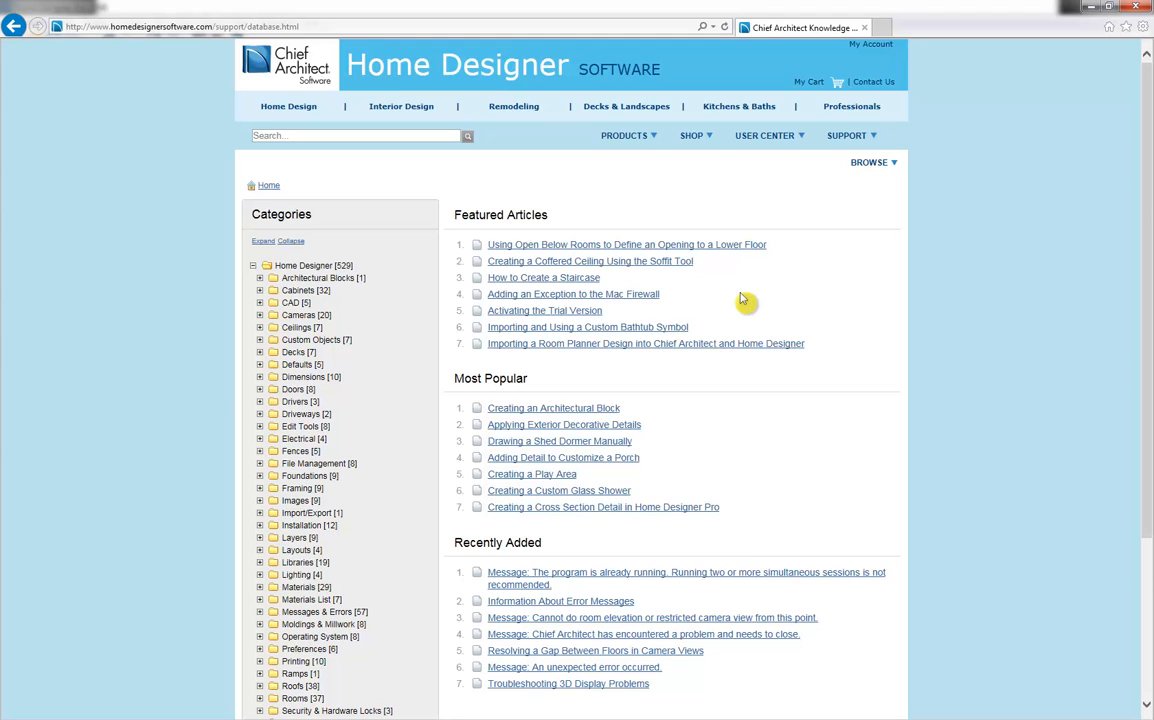
# Open the article "Automatically Building a One and a Half Story Roof" from the Roofs category and look through its instructions
pyautogui.scroll(-2, 373, 482)
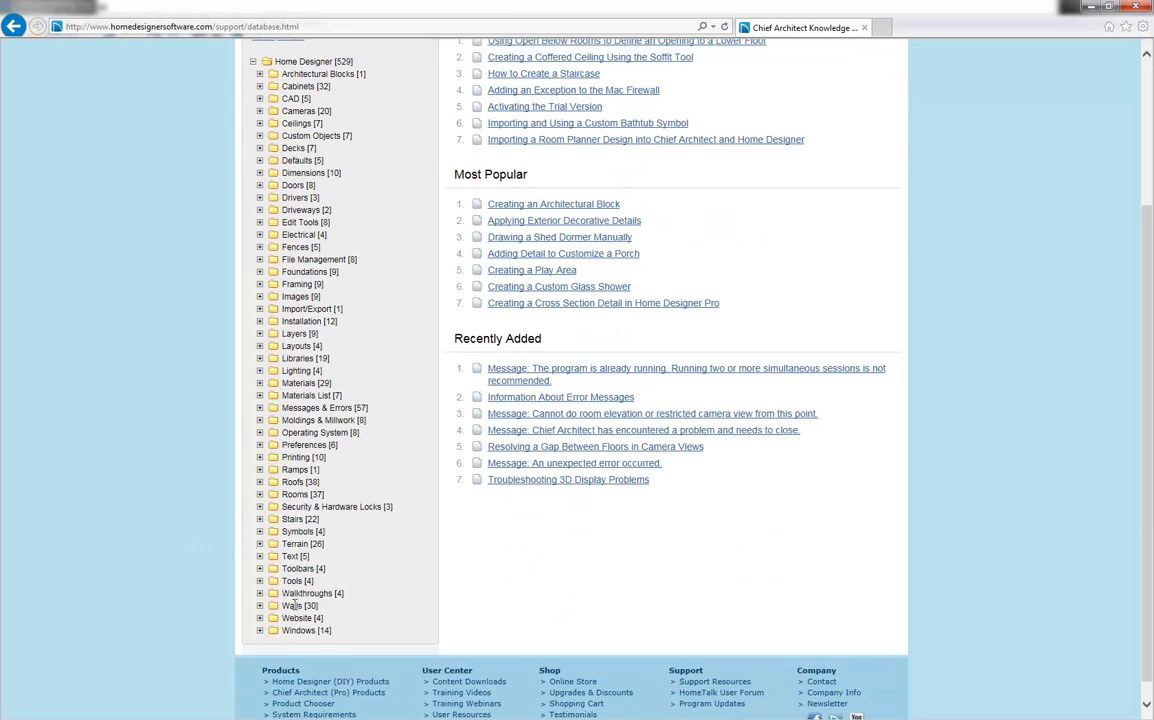
pyautogui.click(302, 483)
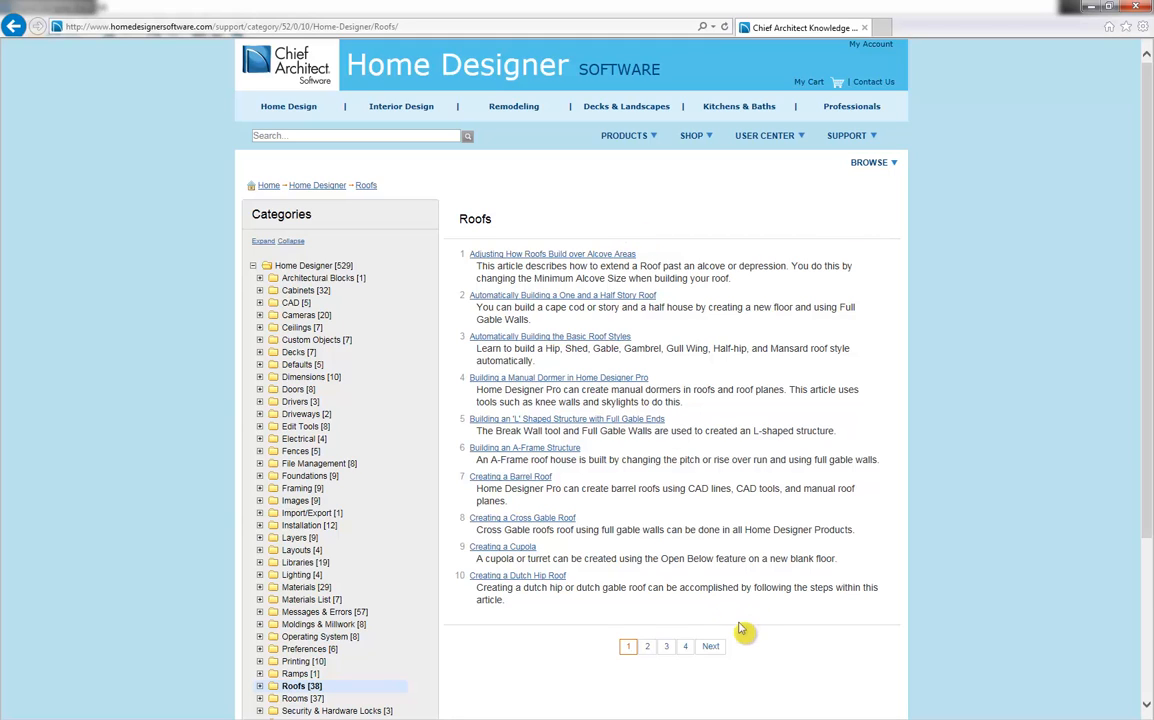
pyautogui.click(617, 297)
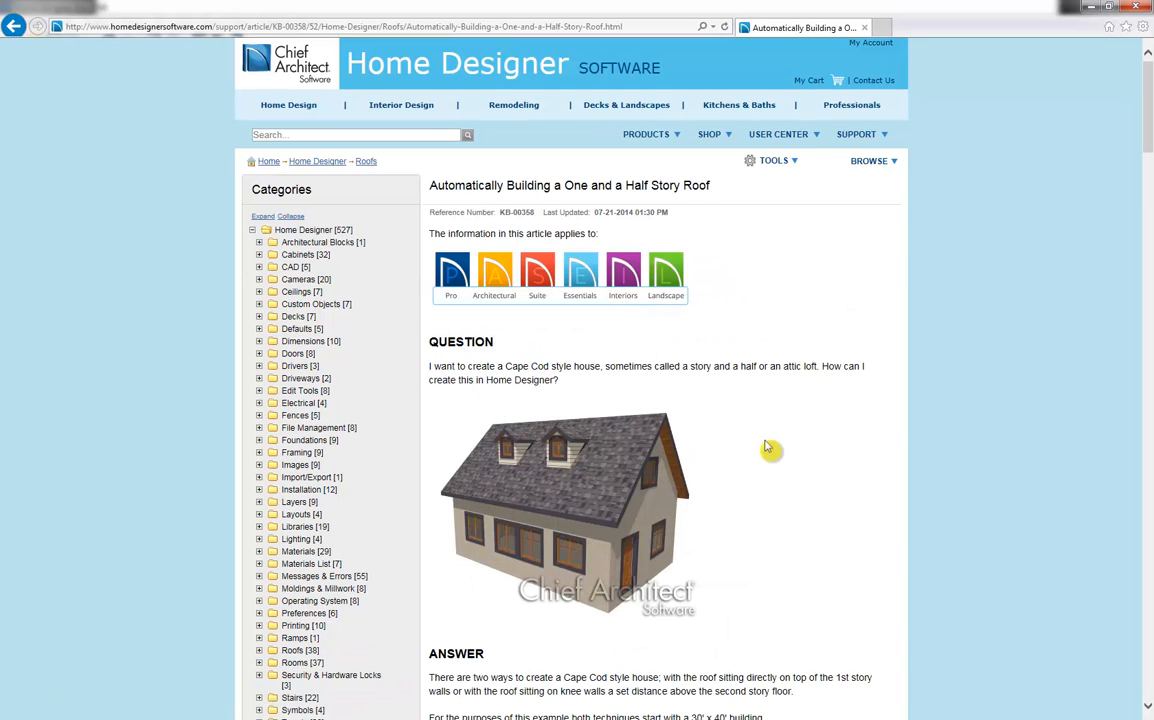
pyautogui.scroll(-3, 768, 447)
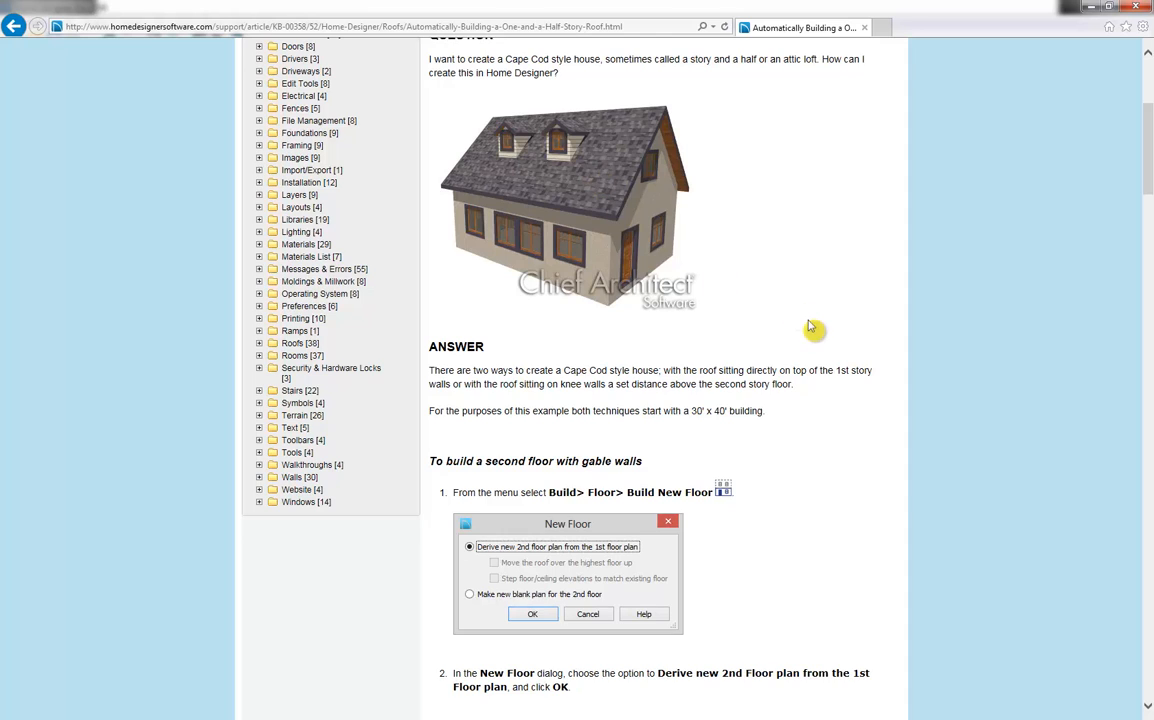
pyautogui.scroll(3, 810, 327)
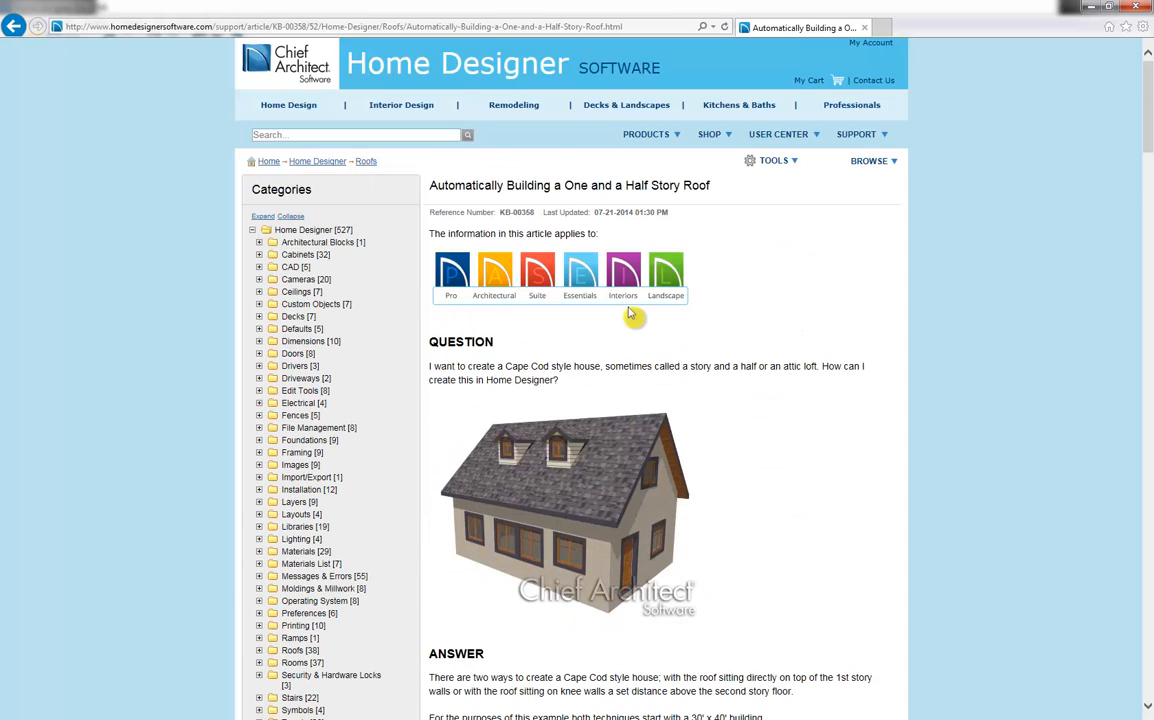